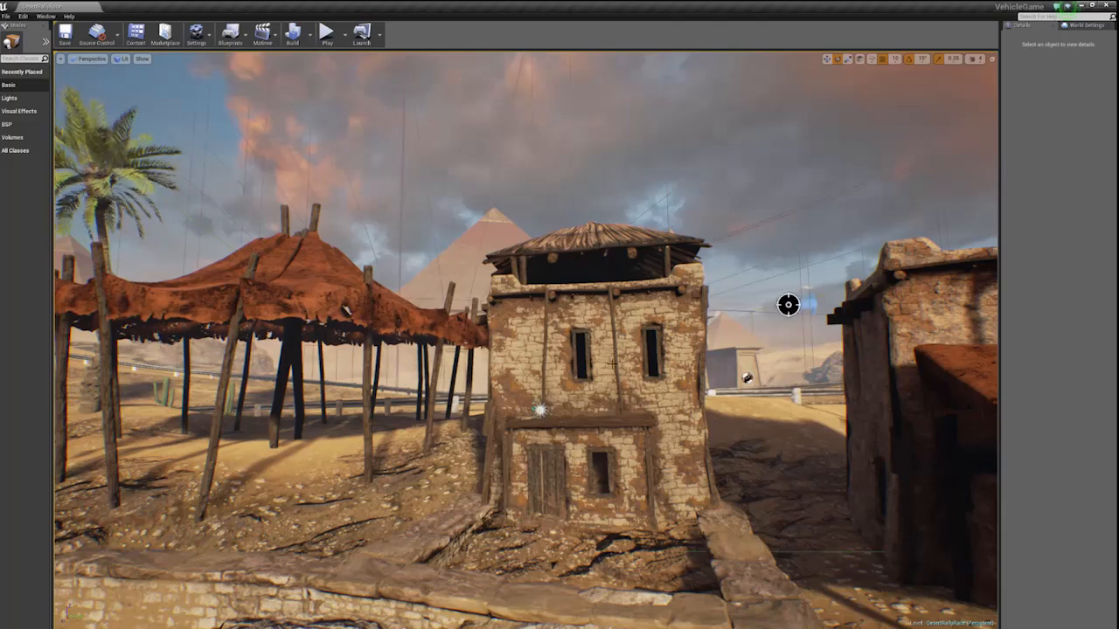
- Turn off the Visible rendering option of the explosion particle system in front of the stone building, then deselect it
{"action": "left_click", "coordinate": [540, 409]}
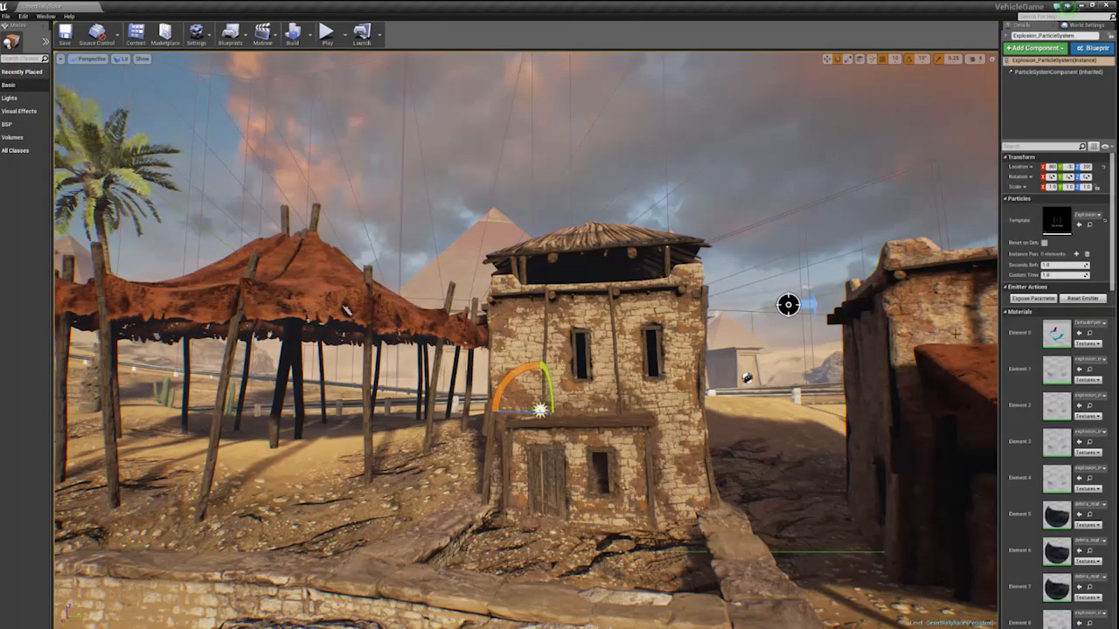
{"action": "scroll", "coordinate": [1108, 226], "scroll_direction": "down", "scroll_amount": 1}
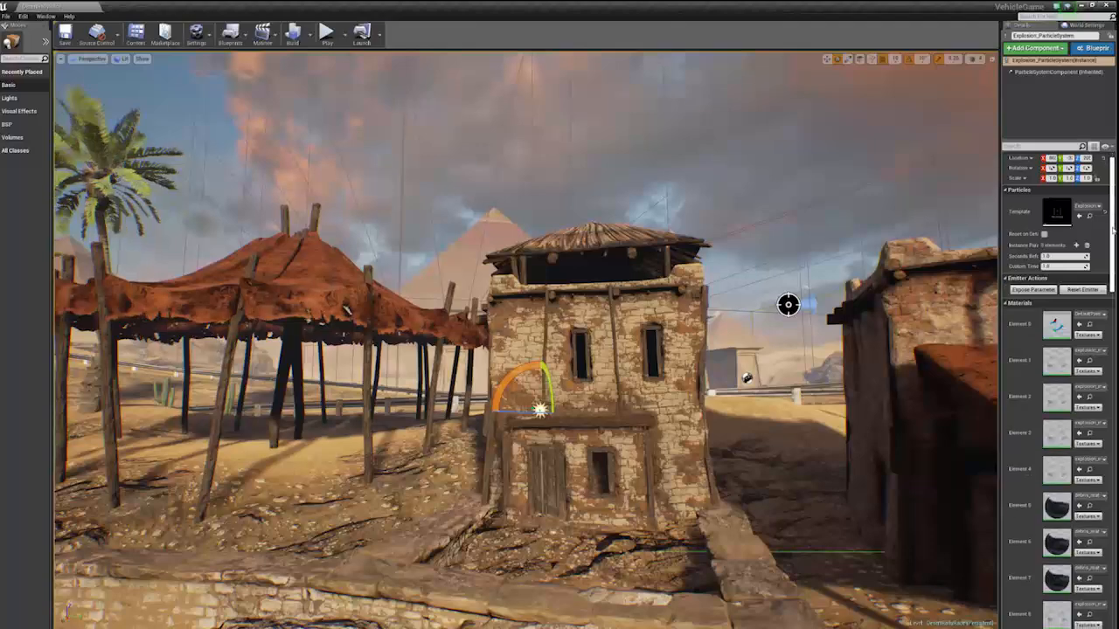
{"action": "left_click_drag", "start_coordinate": [999, 225], "coordinate": [912, 226]}
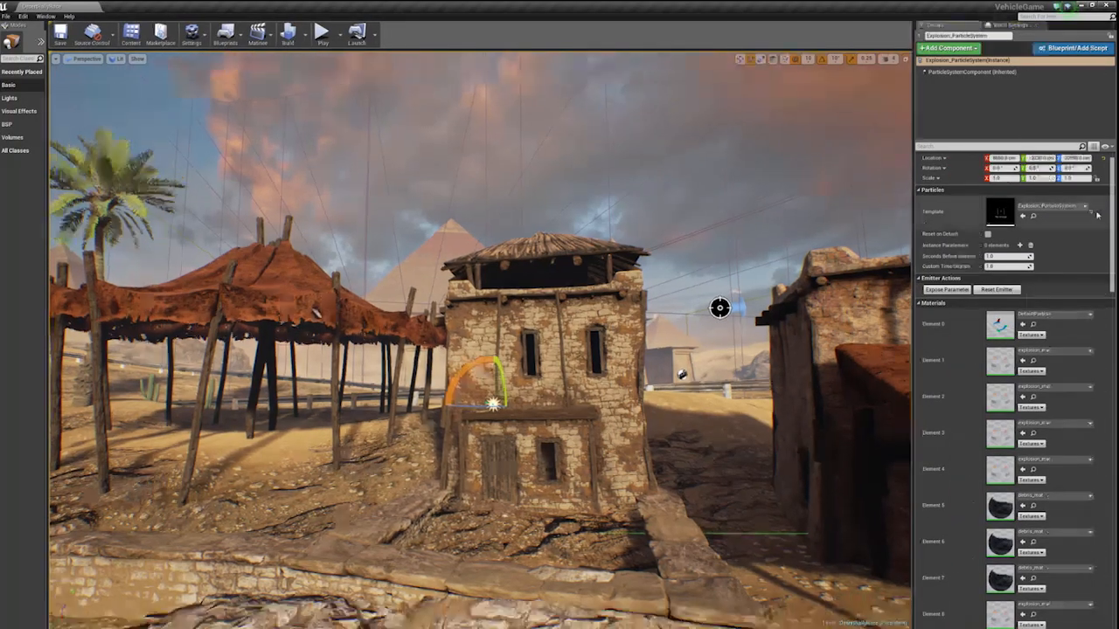
{"action": "left_click_drag", "start_coordinate": [1113, 209], "coordinate": [1094, 328]}
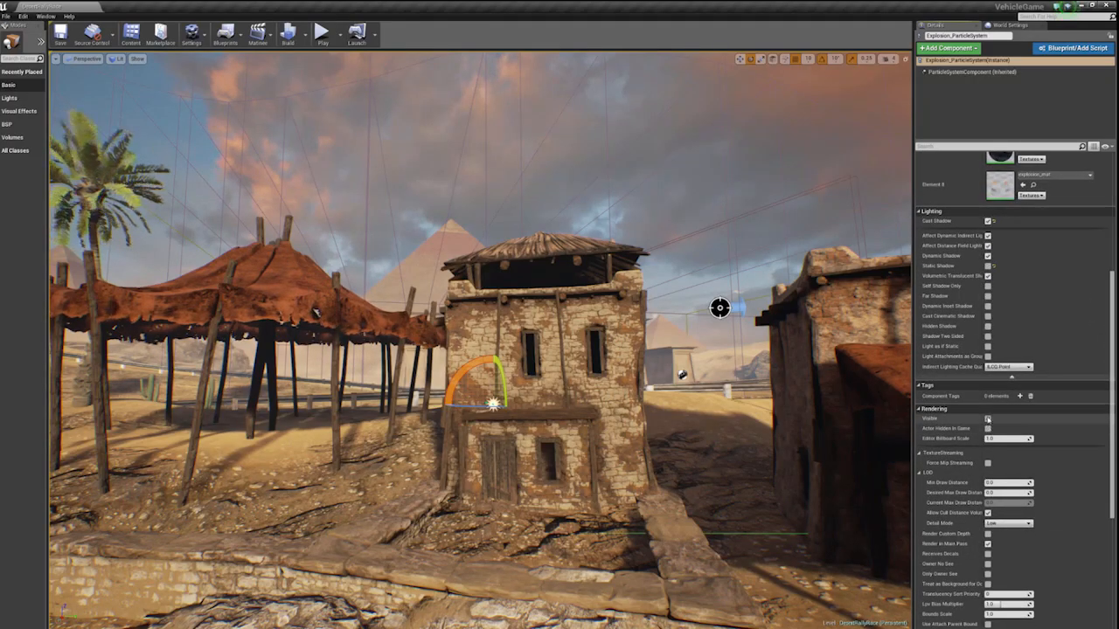
{"action": "left_click", "coordinate": [988, 419]}
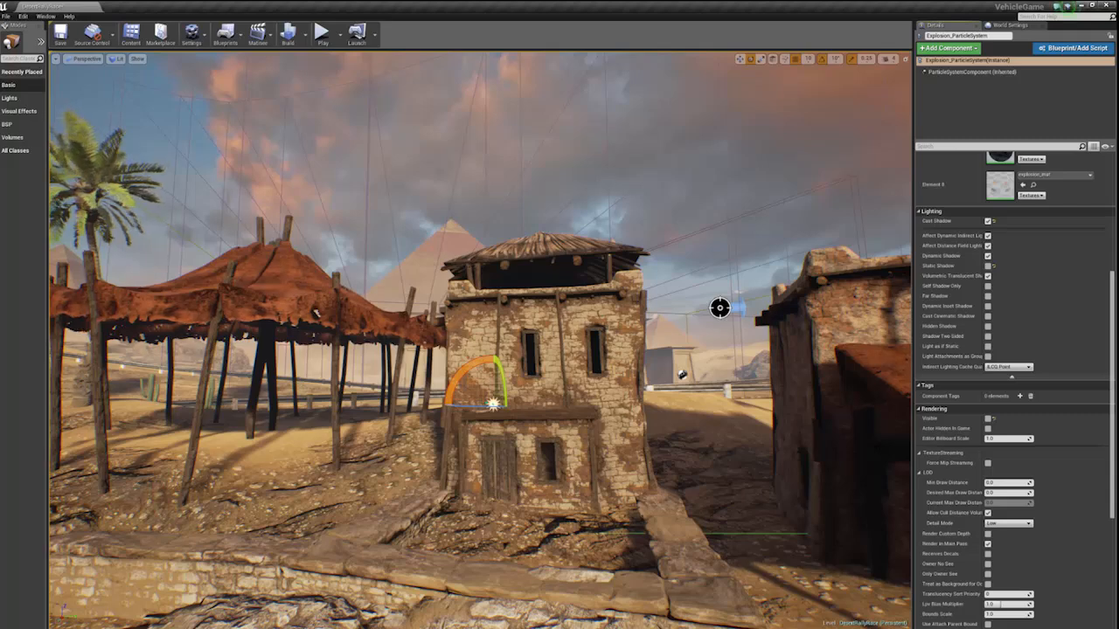
{"action": "right_click_drag", "start_coordinate": [714, 335], "coordinate": [732, 415]}
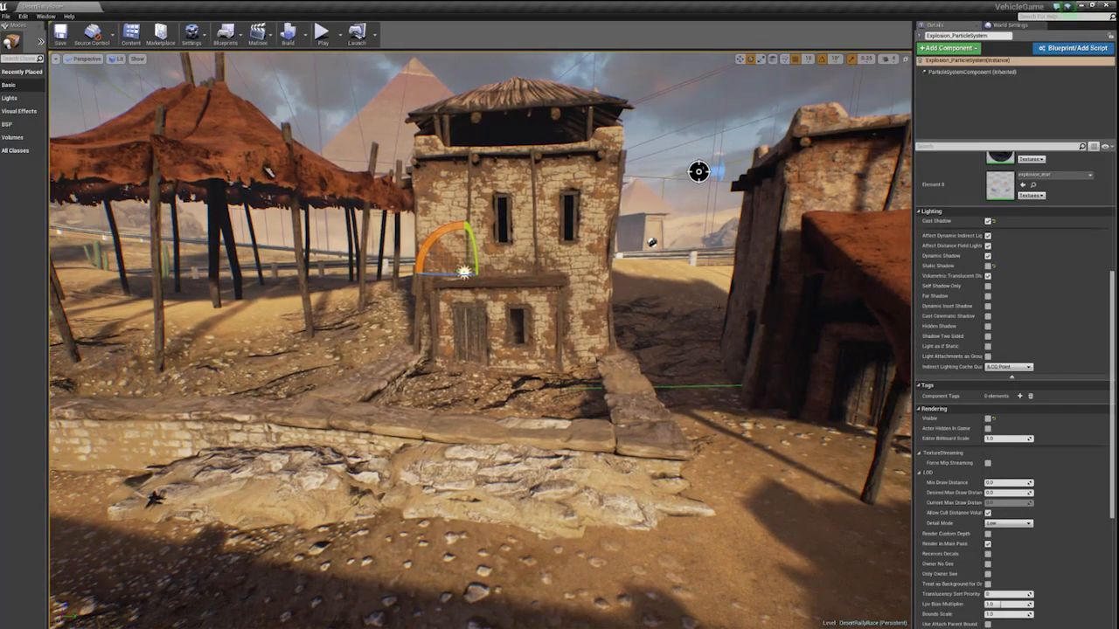
{"action": "left_click", "coordinate": [269, 172]}
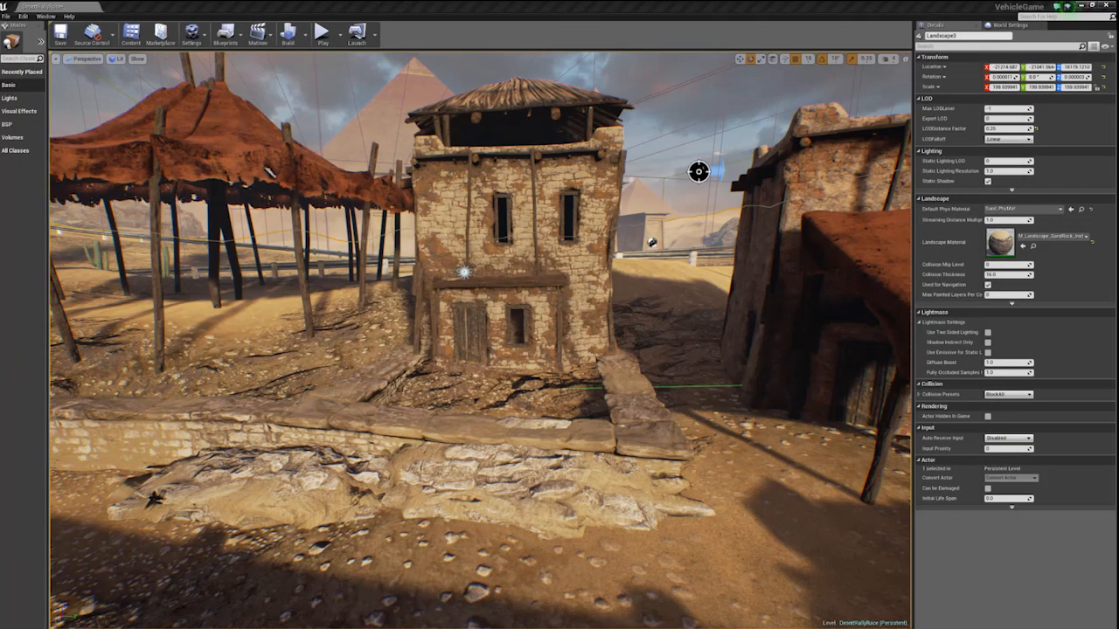
- Bring the content browser with the 3dworld folder over the level, widen it and inspect the explosion assets
{"action": "left_click_drag", "start_coordinate": [1117, 61], "coordinate": [496, 230]}
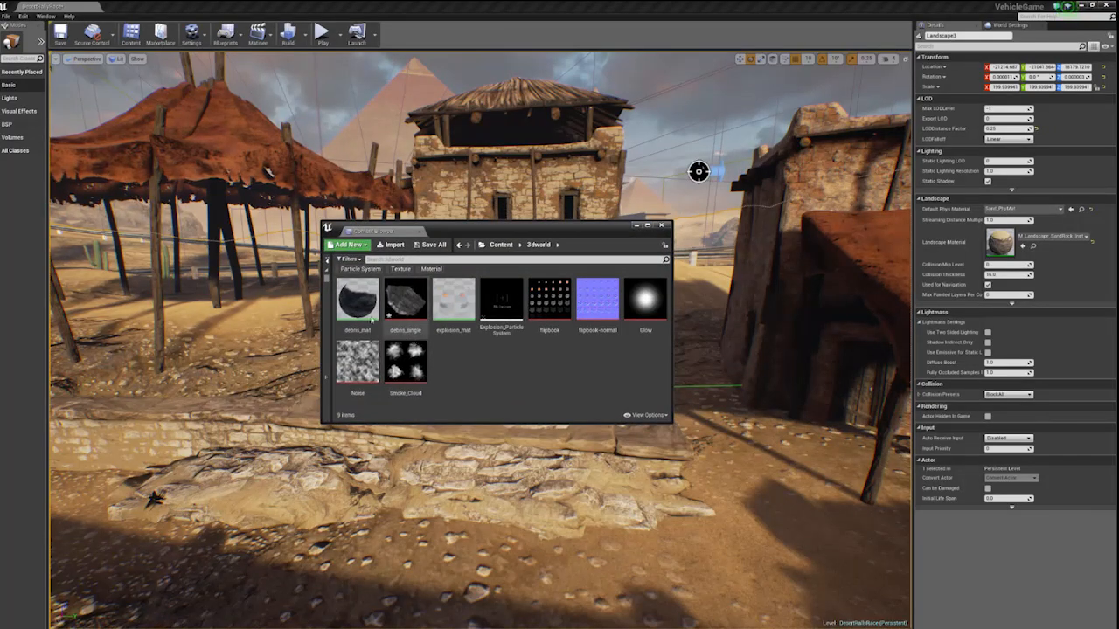
{"action": "mouse_move", "coordinate": [361, 307]}
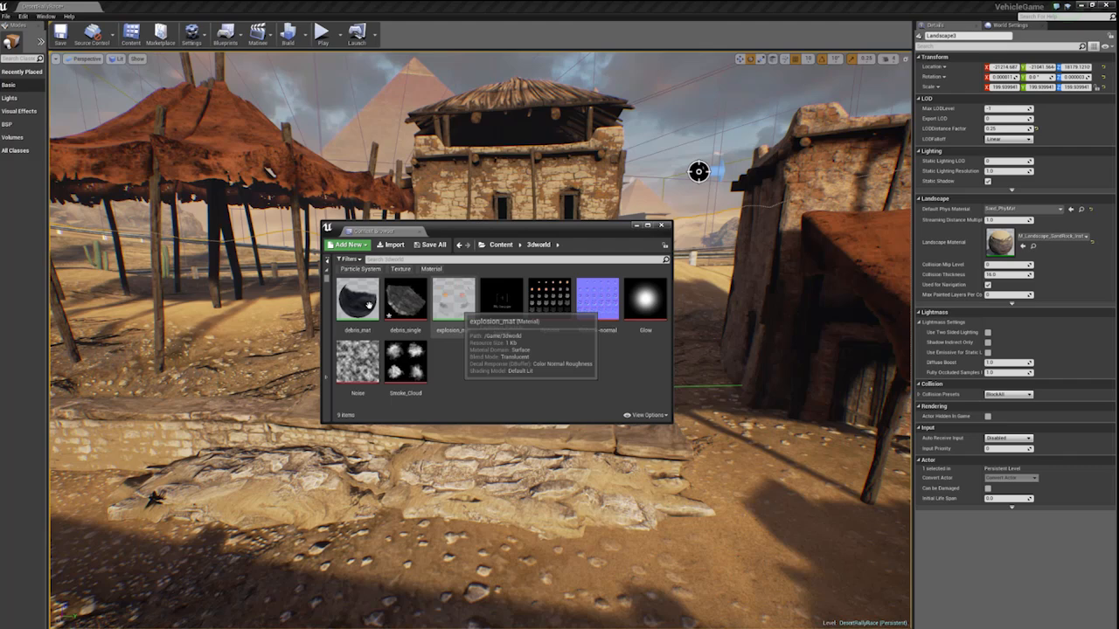
{"action": "mouse_move", "coordinate": [466, 310]}
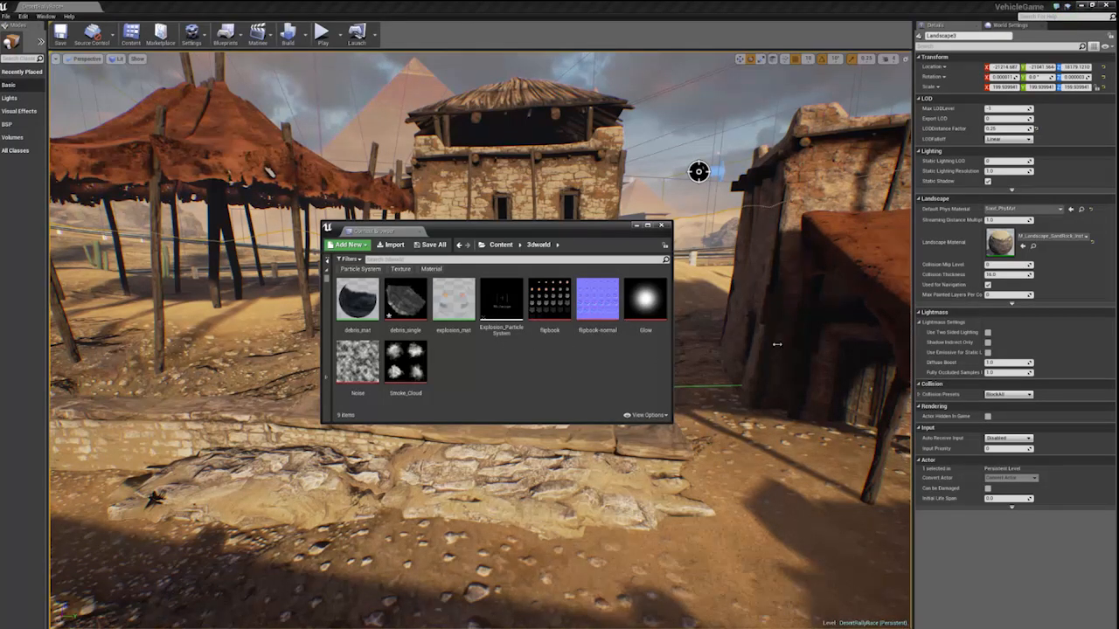
{"action": "left_click_drag", "start_coordinate": [776, 344], "coordinate": [809, 343]}
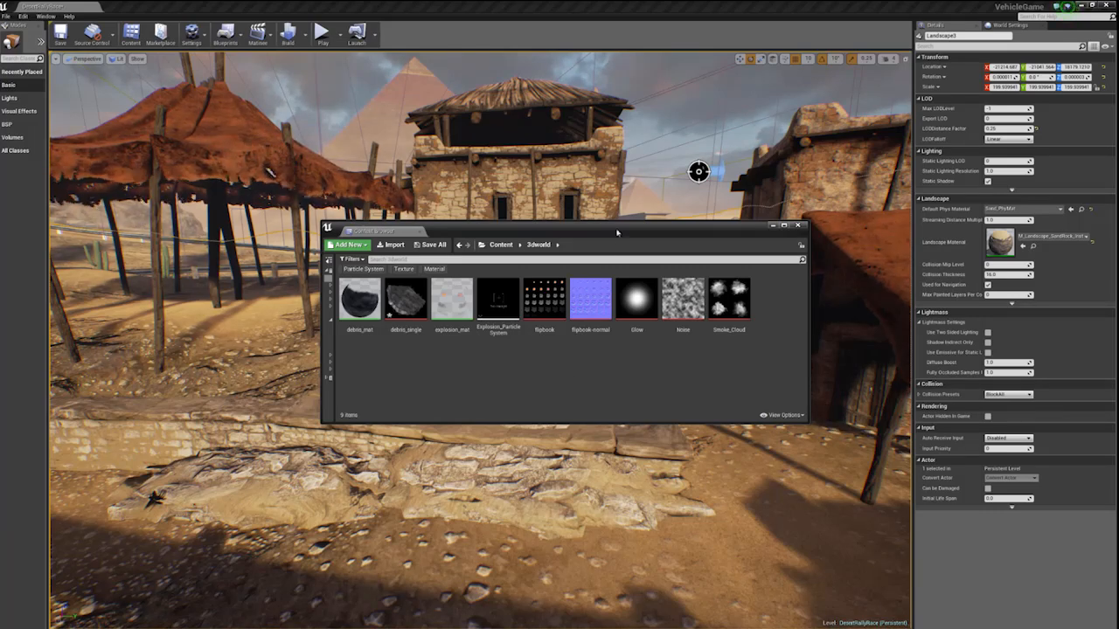
{"action": "left_click_drag", "start_coordinate": [616, 231], "coordinate": [585, 383]}
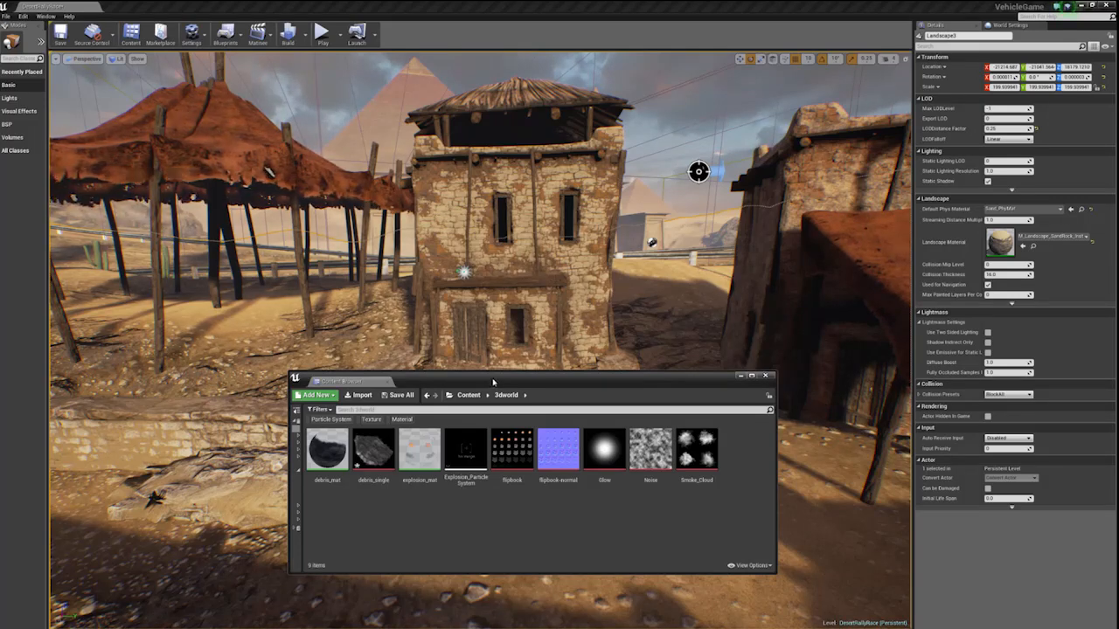
{"action": "left_click_drag", "start_coordinate": [493, 382], "coordinate": [476, 409]}
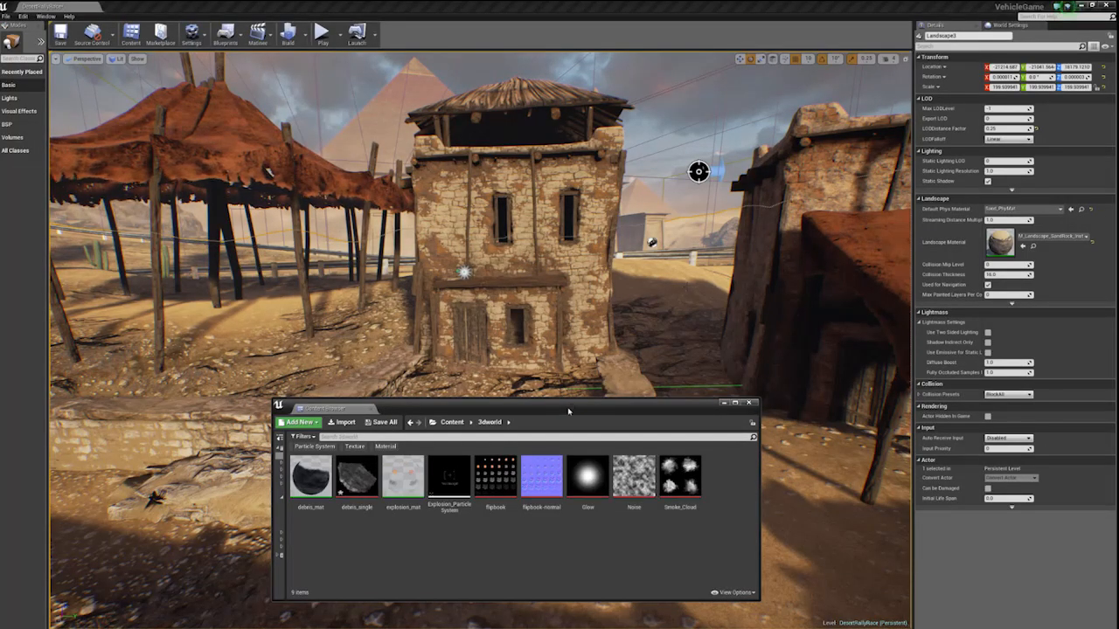
{"action": "left_click_drag", "start_coordinate": [568, 414], "coordinate": [676, 338]}
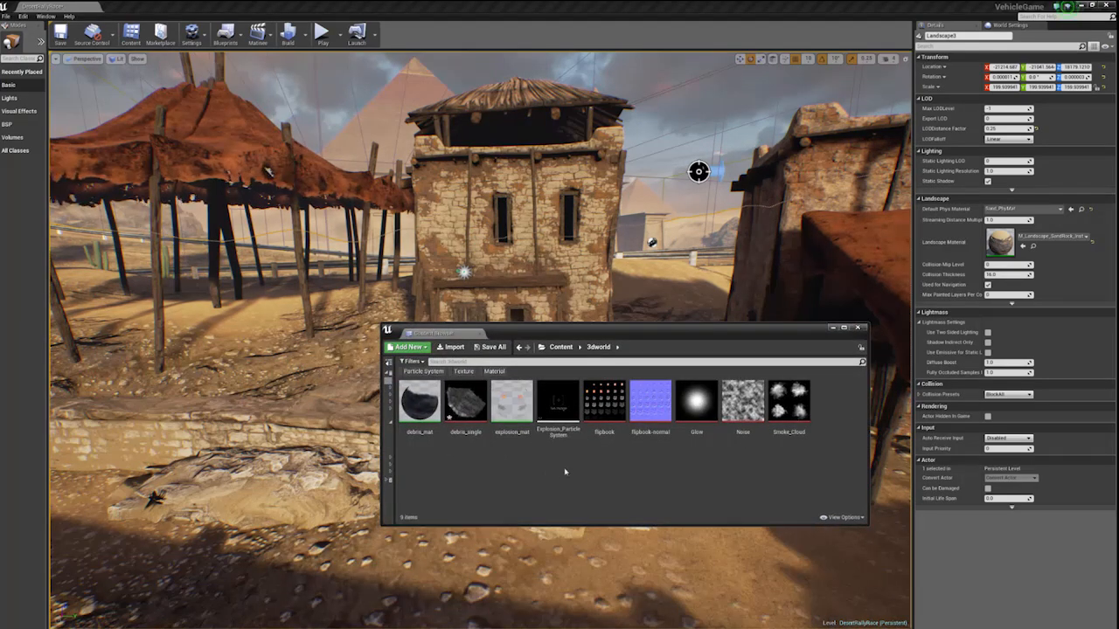
- Open the existing Explosion_ParticleSystem asset, look over its emitters and move its editor out of the way
{"action": "mouse_move", "coordinate": [555, 407]}
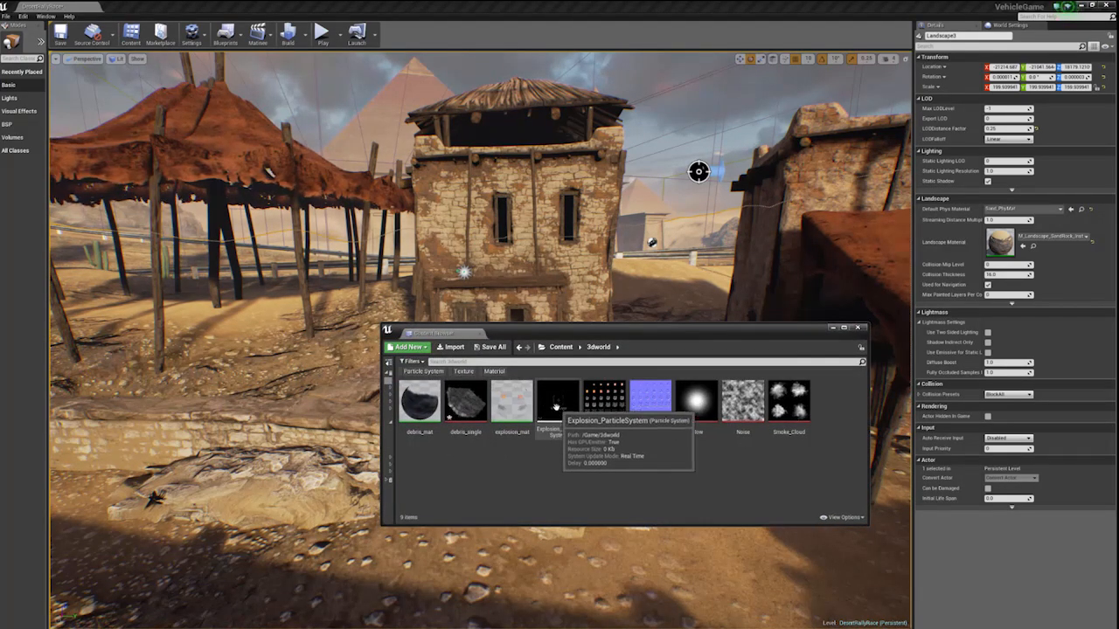
{"action": "double_click", "coordinate": [556, 408]}
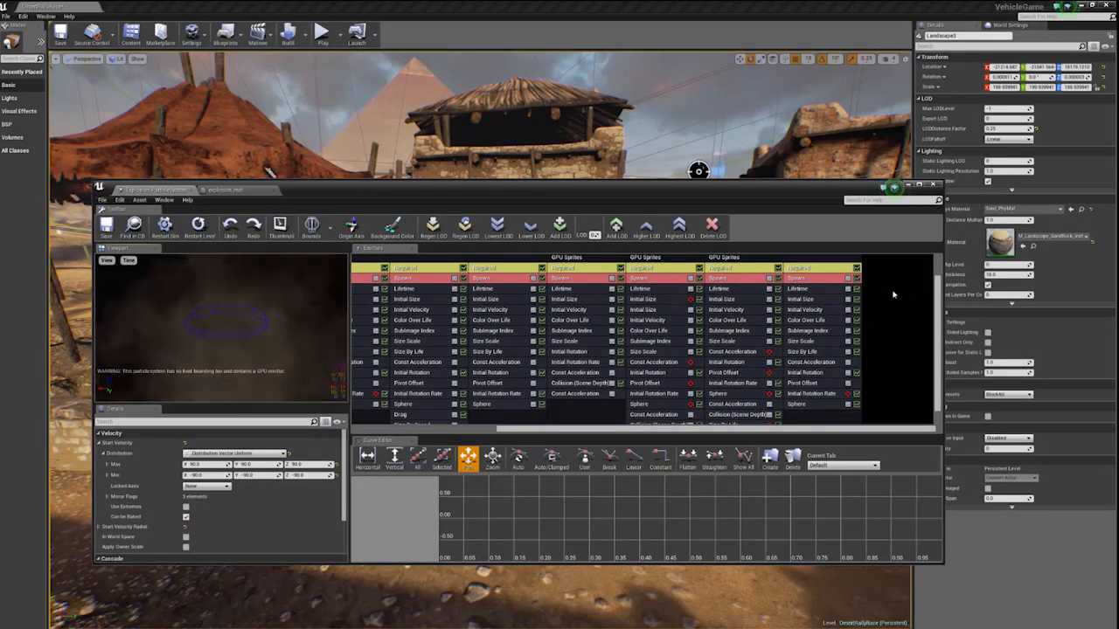
{"action": "left_click_drag", "start_coordinate": [939, 282], "coordinate": [940, 256]}
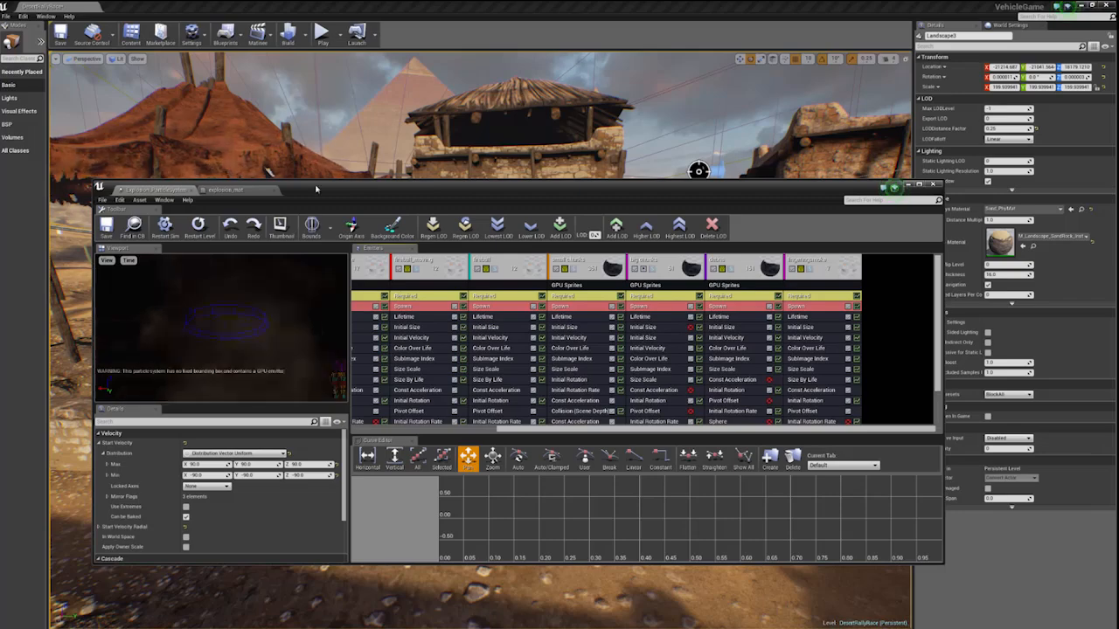
{"action": "left_click_drag", "start_coordinate": [317, 189], "coordinate": [1117, 184]}
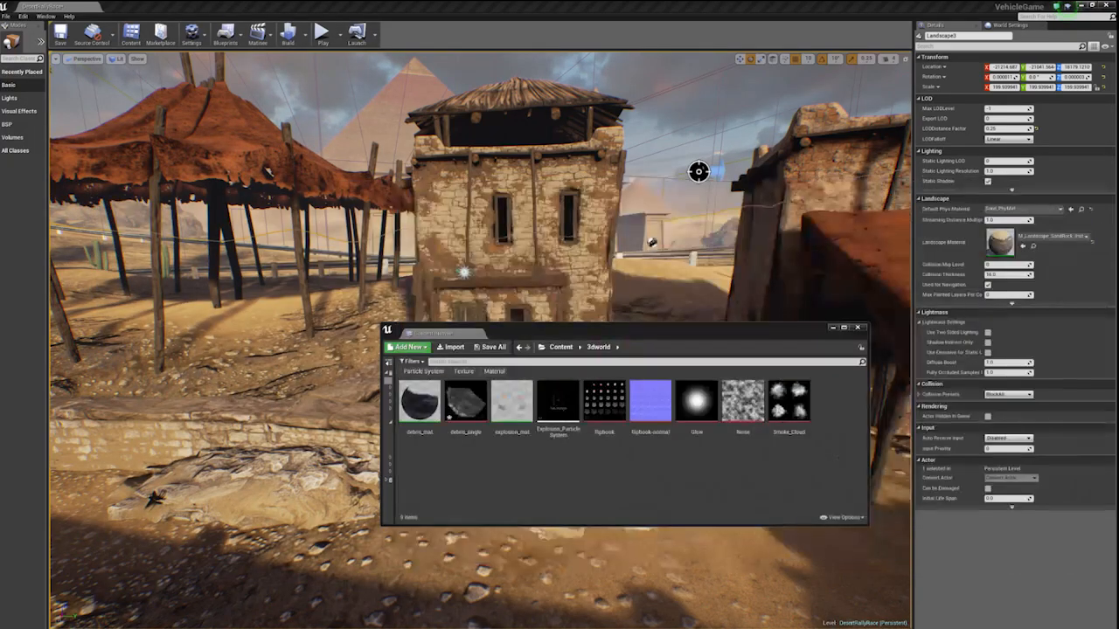
- Create a new particle system named explosion_tutorial in the 3dworld folder
{"action": "right_click", "coordinate": [435, 476]}
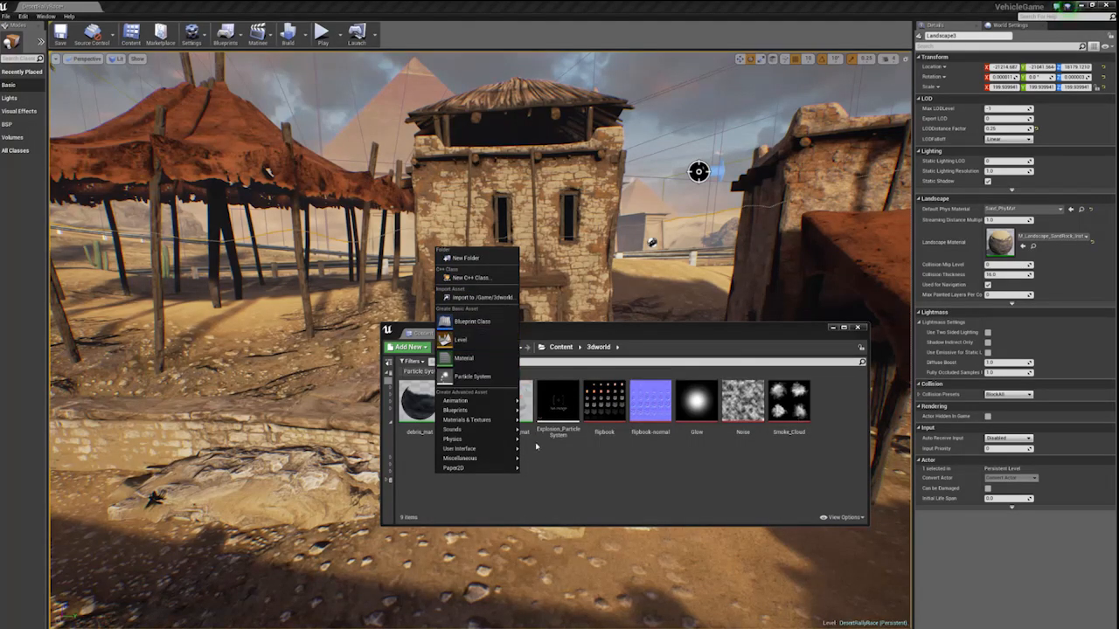
{"action": "left_click", "coordinate": [478, 378]}
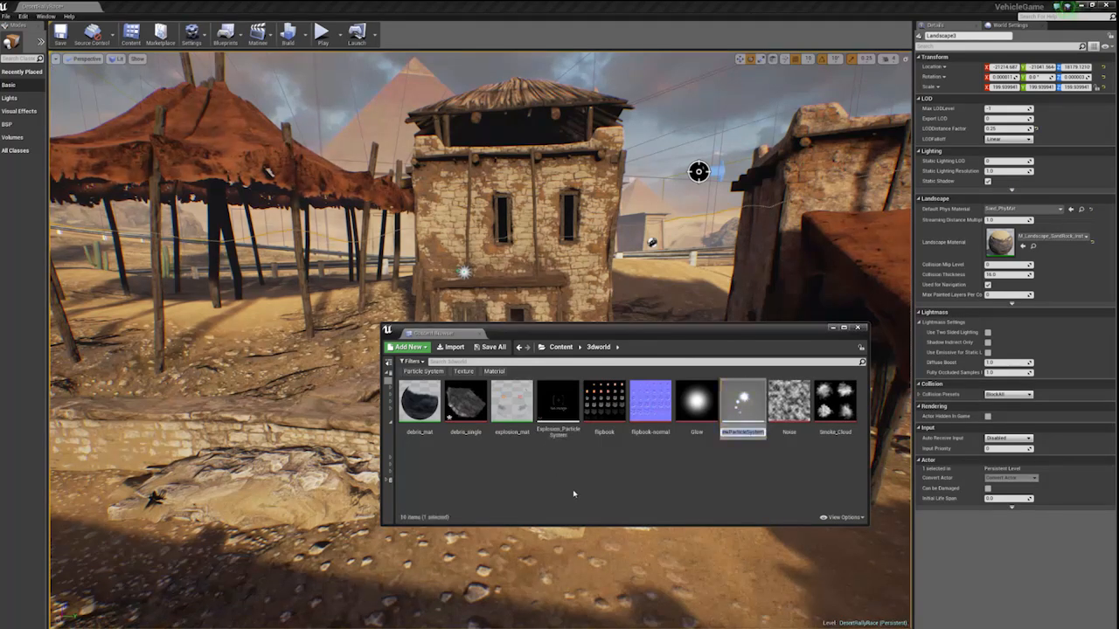
{"action": "type", "text": "e"}
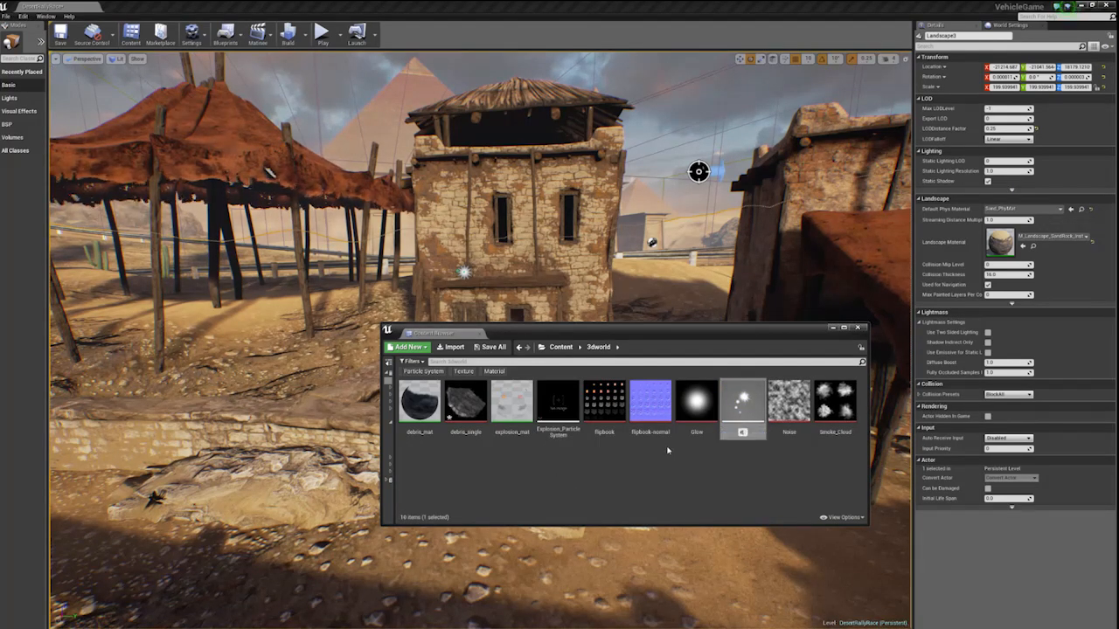
{"action": "type", "text": "xplosion"}
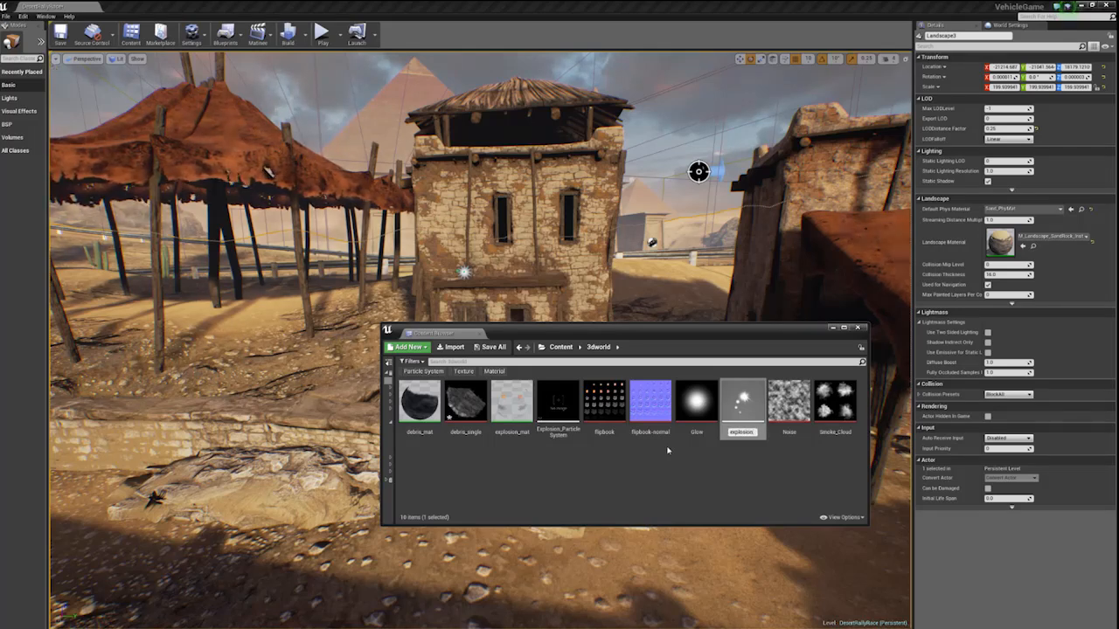
{"action": "type", "text": "_SubUVial"}
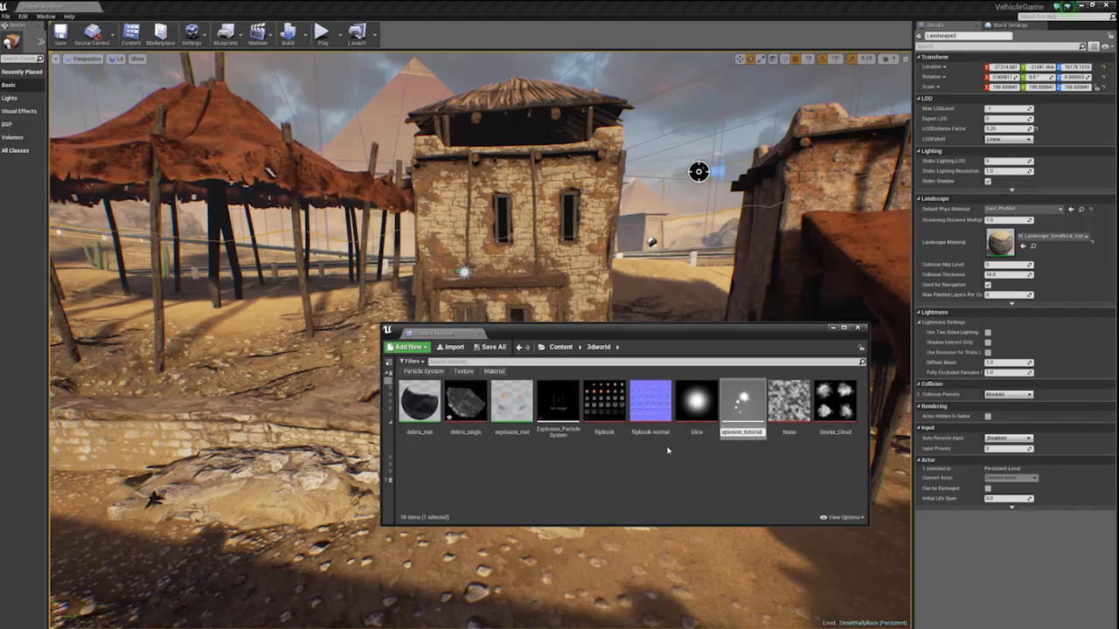
{"action": "key", "text": "Return"}
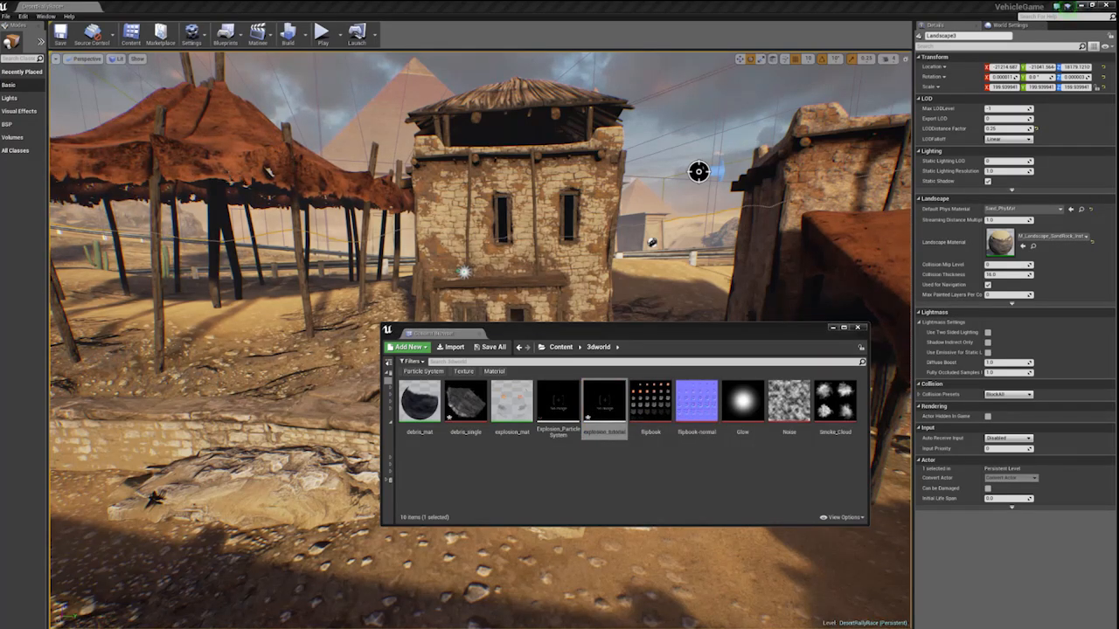
- Open explosion_tutorial in the particle editor, clear the content browser away and enlarge the editor to show all its areas
{"action": "left_click", "coordinate": [613, 405]}
{"action": "double_click", "coordinate": [613, 405]}
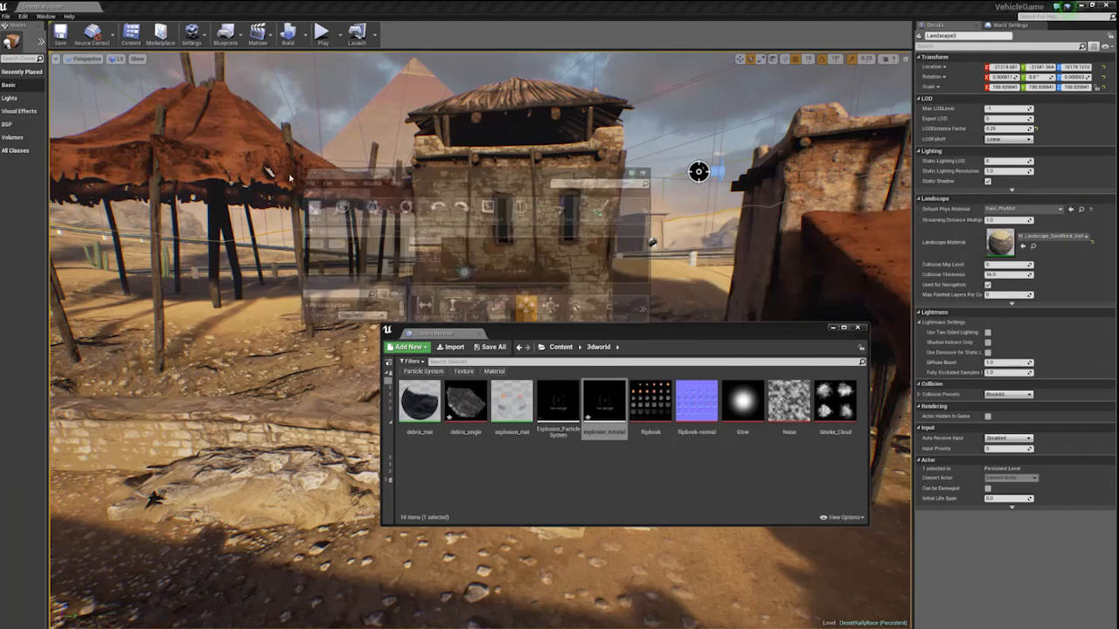
{"action": "left_click_drag", "start_coordinate": [568, 329], "coordinate": [1118, 395]}
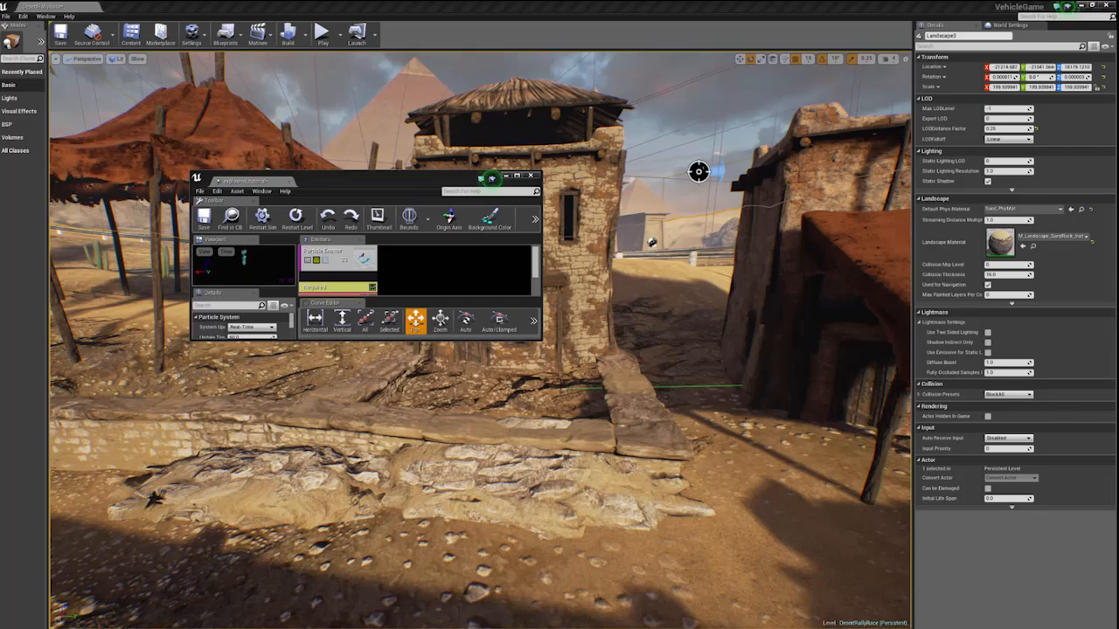
{"action": "left_click_drag", "start_coordinate": [421, 178], "coordinate": [495, 72]}
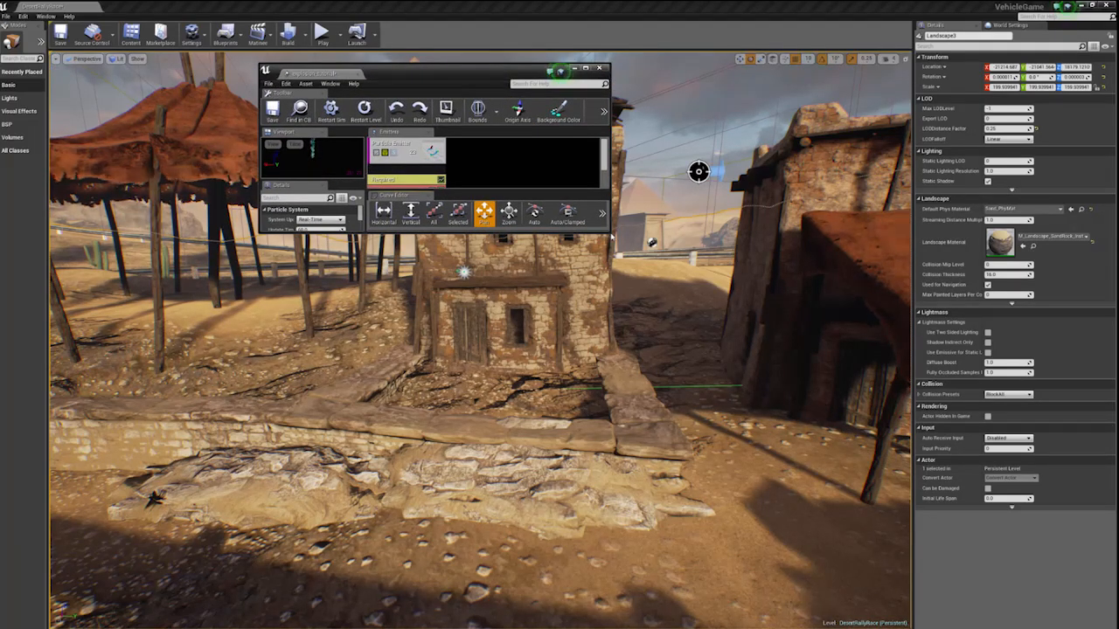
{"action": "left_click_drag", "start_coordinate": [609, 232], "coordinate": [962, 583]}
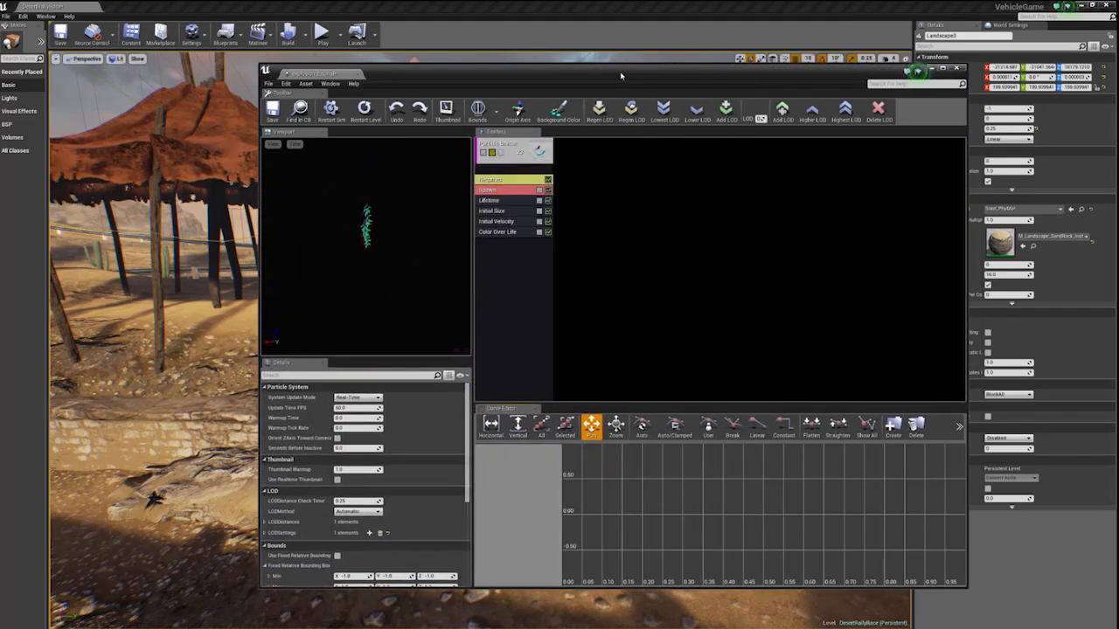
{"action": "left_click_drag", "start_coordinate": [615, 74], "coordinate": [511, 102]}
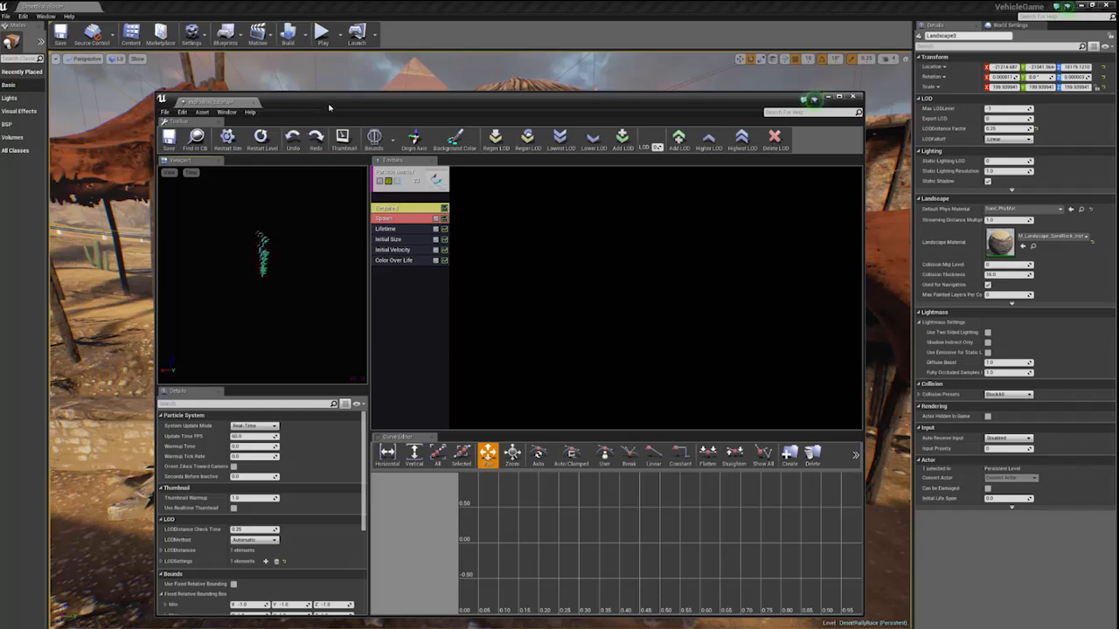
- Uncover the level, look closer at the building, restart the particle simulation and bring the particle editor back into full view
{"action": "left_click_drag", "start_coordinate": [329, 107], "coordinate": [551, 424]}
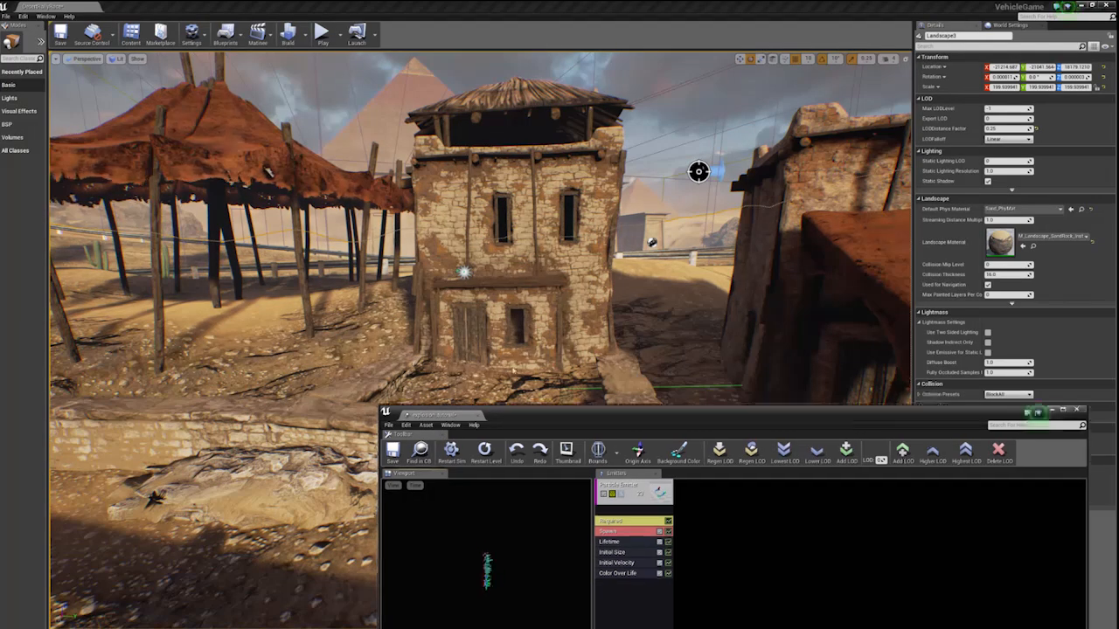
{"action": "mouse_move", "coordinate": [514, 416]}
{"action": "left_mouse_down"}
{"action": "mouse_move", "coordinate": [298, 228]}
{"action": "mouse_move", "coordinate": [280, 180]}
{"action": "mouse_move", "coordinate": [538, 490]}
{"action": "mouse_move", "coordinate": [507, 448]}
{"action": "mouse_move", "coordinate": [504, 408]}
{"action": "left_mouse_up"}
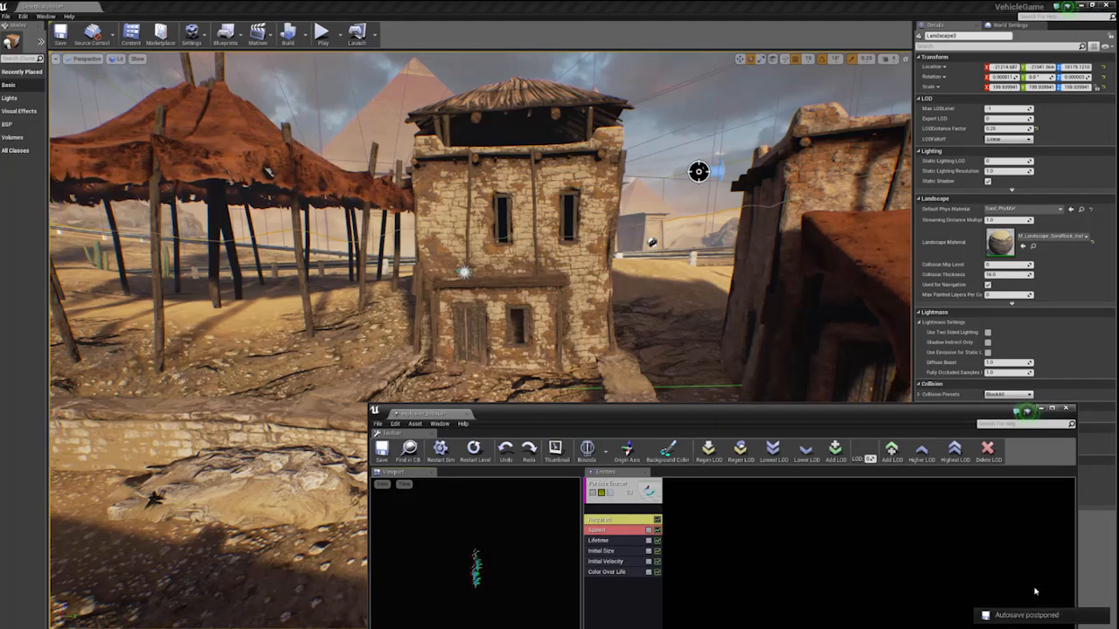
{"action": "right_click_drag", "start_coordinate": [699, 288], "coordinate": [686, 323]}
{"action": "right_click_drag", "start_coordinate": [642, 293], "coordinate": [597, 247]}
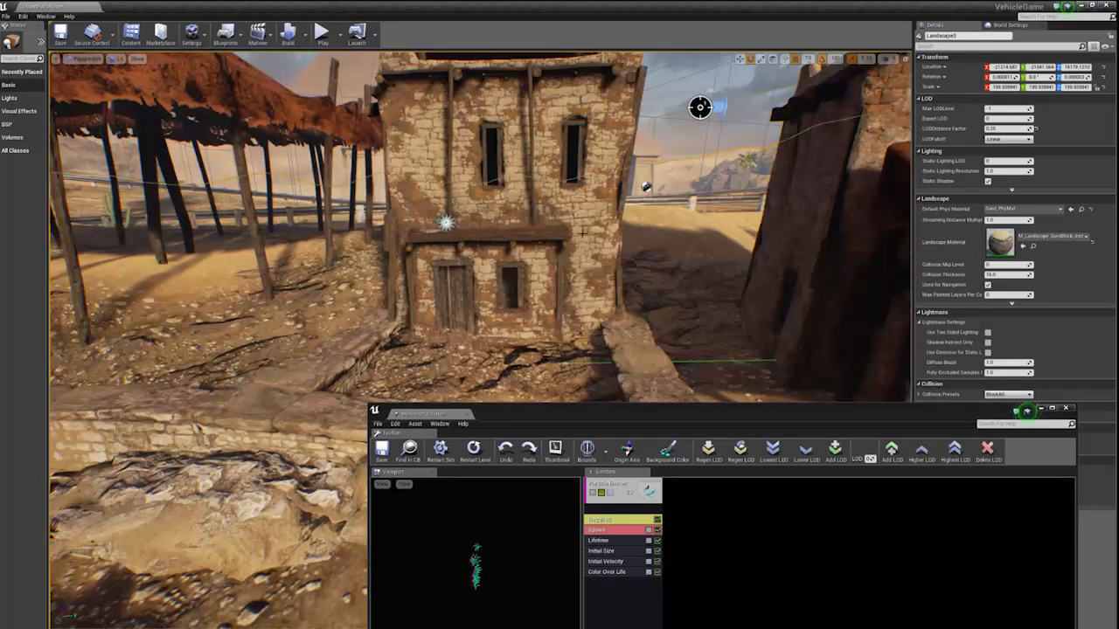
{"action": "left_click", "coordinate": [440, 447]}
{"action": "mouse_move", "coordinate": [519, 401]}
{"action": "right_mouse_down"}
{"action": "mouse_move", "coordinate": [468, 401]}
{"action": "mouse_move", "coordinate": [531, 402]}
{"action": "right_mouse_up"}
{"action": "left_click_drag", "start_coordinate": [519, 407], "coordinate": [400, 81]}
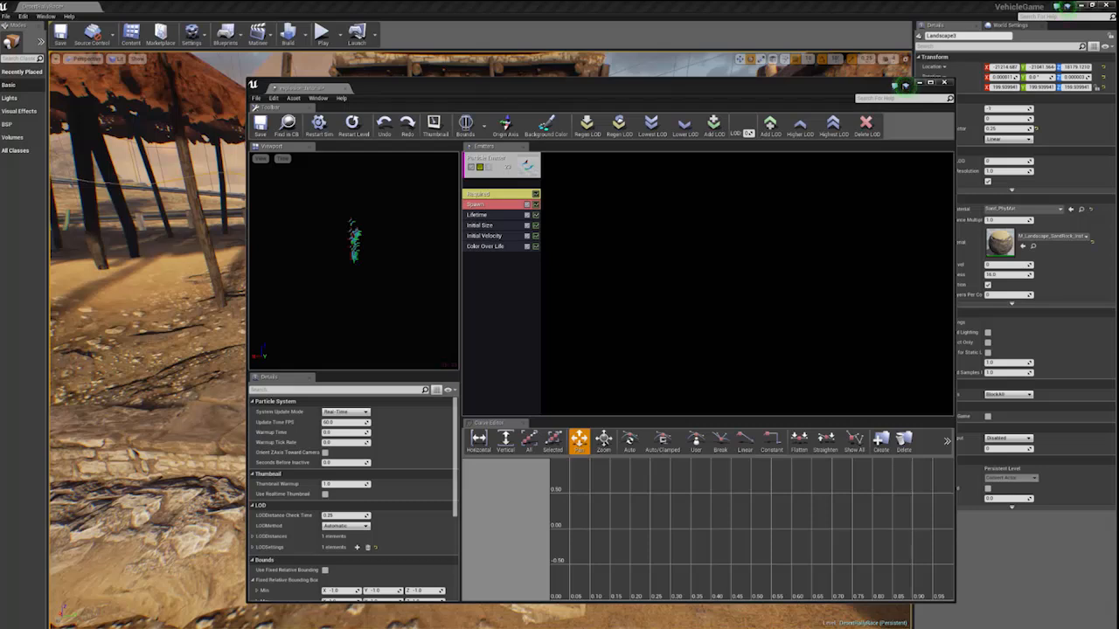
- Set the emitter's loops to 1 in the Required module, then briefly uncover the level behind the particle editor
{"action": "left_click", "coordinate": [486, 194]}
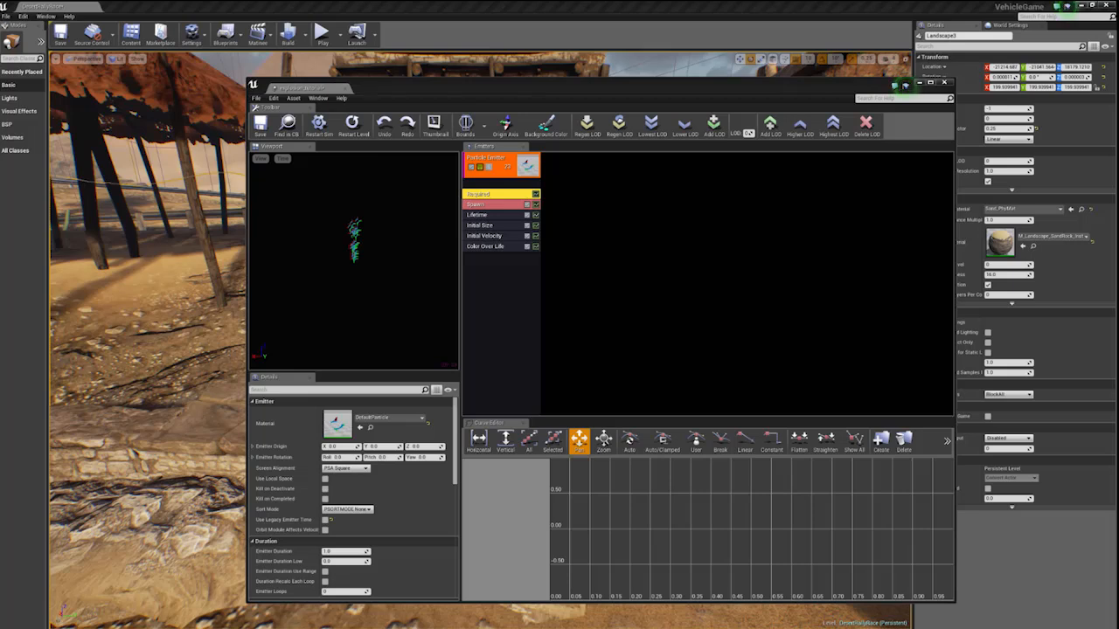
{"action": "scroll", "coordinate": [453, 456], "scroll_direction": "down", "scroll_amount": 1}
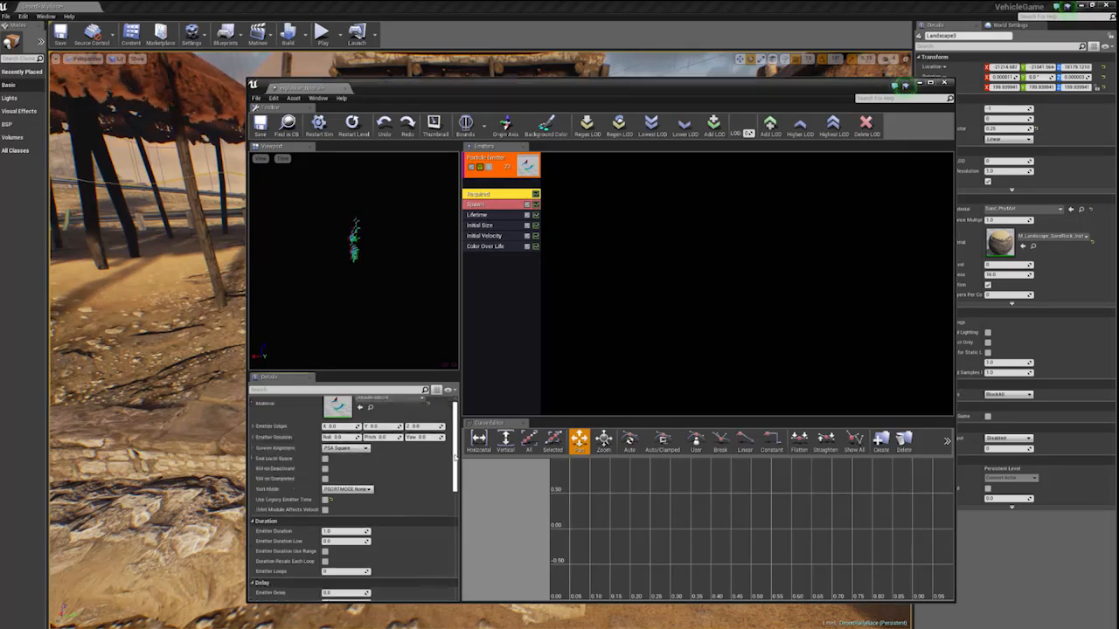
{"action": "scroll", "coordinate": [454, 457], "scroll_direction": "down", "scroll_amount": 3}
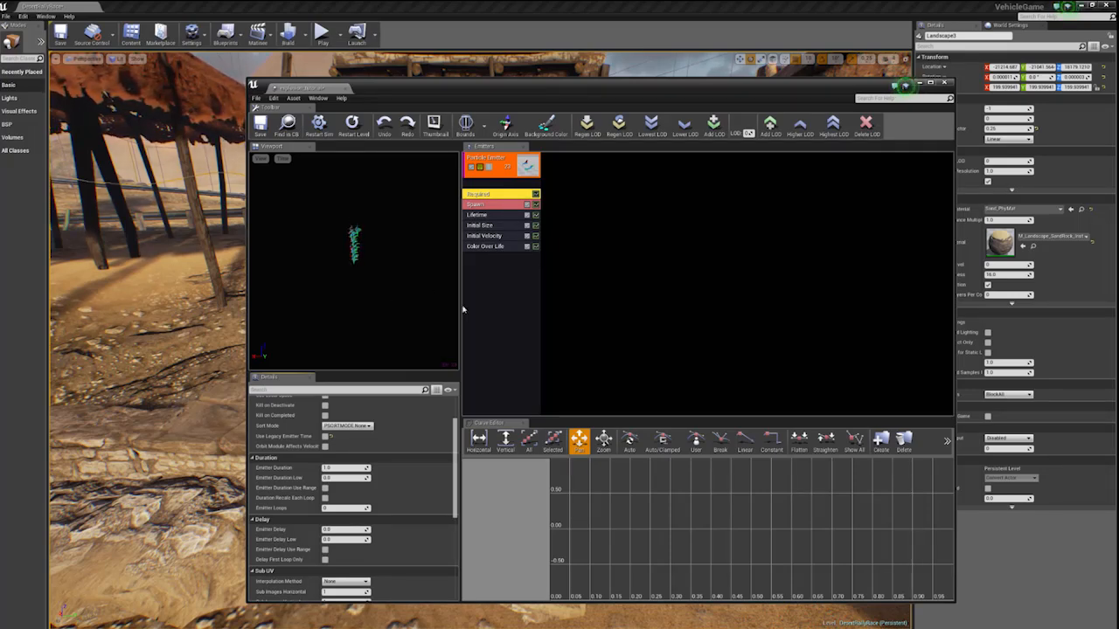
{"action": "scroll", "coordinate": [455, 489], "scroll_direction": "down", "scroll_amount": 1}
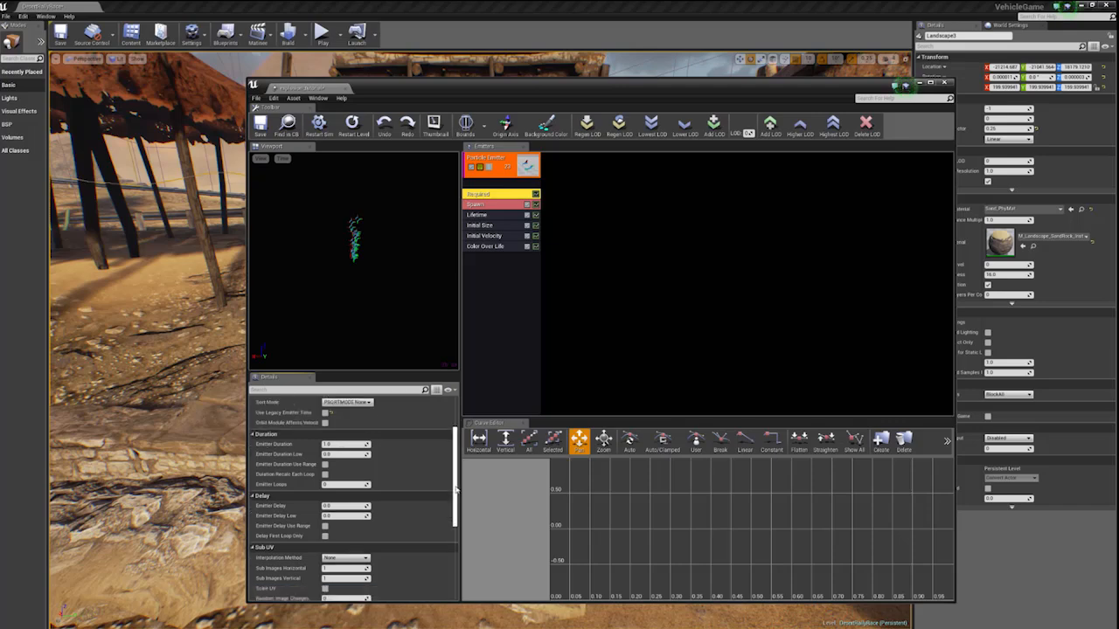
{"action": "left_click_drag", "start_coordinate": [457, 491], "coordinate": [463, 498]}
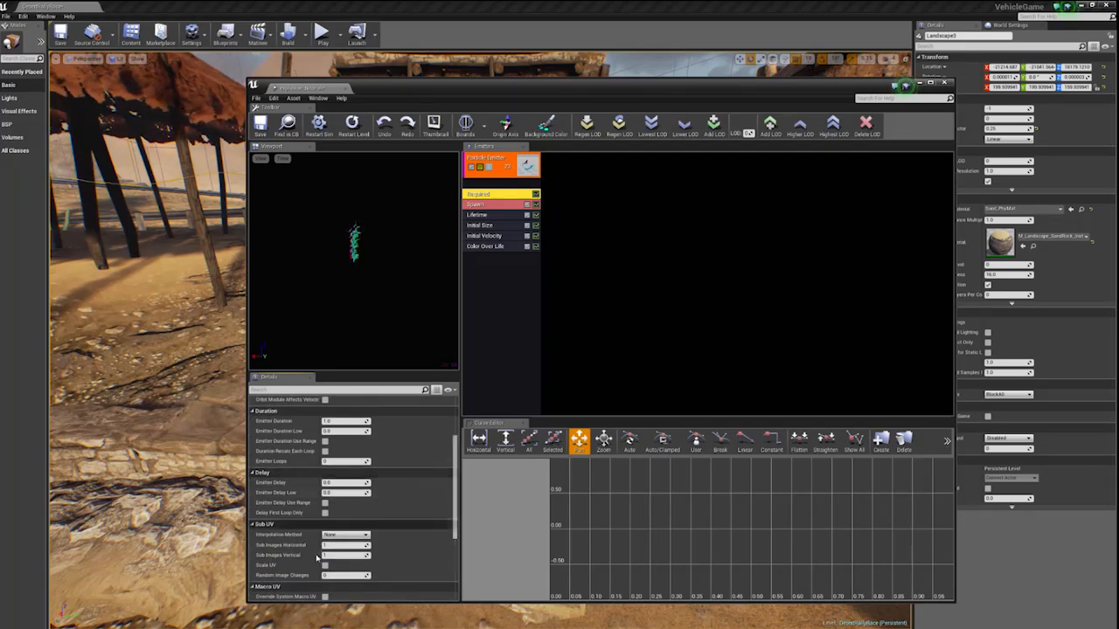
{"action": "scroll", "coordinate": [384, 476], "scroll_direction": "down", "scroll_amount": 5}
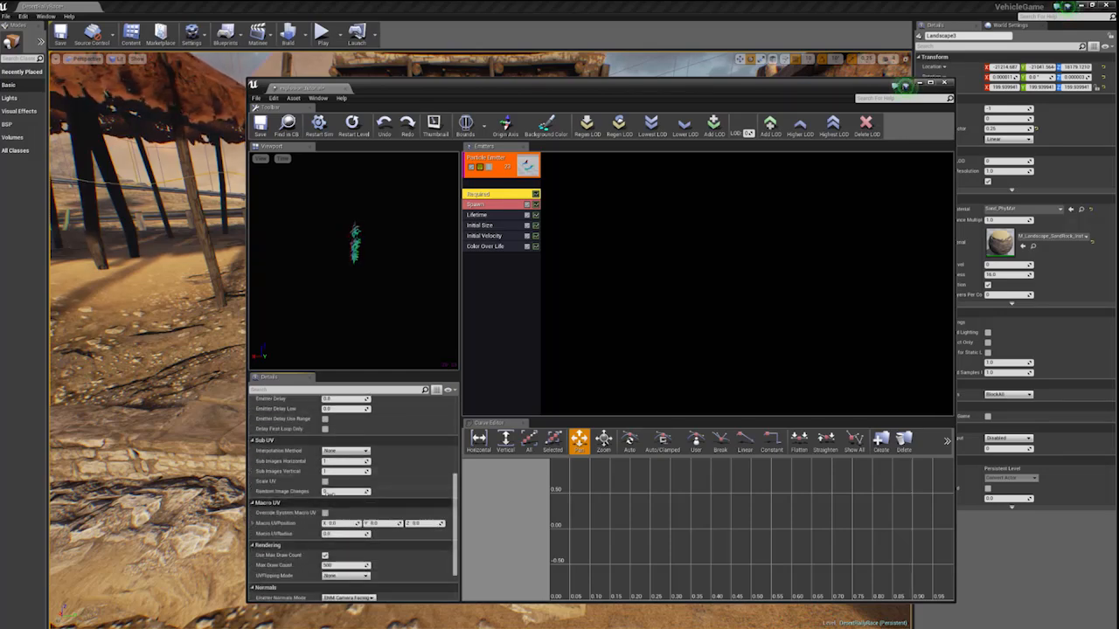
{"action": "scroll", "coordinate": [341, 522], "scroll_direction": "up", "scroll_amount": 3}
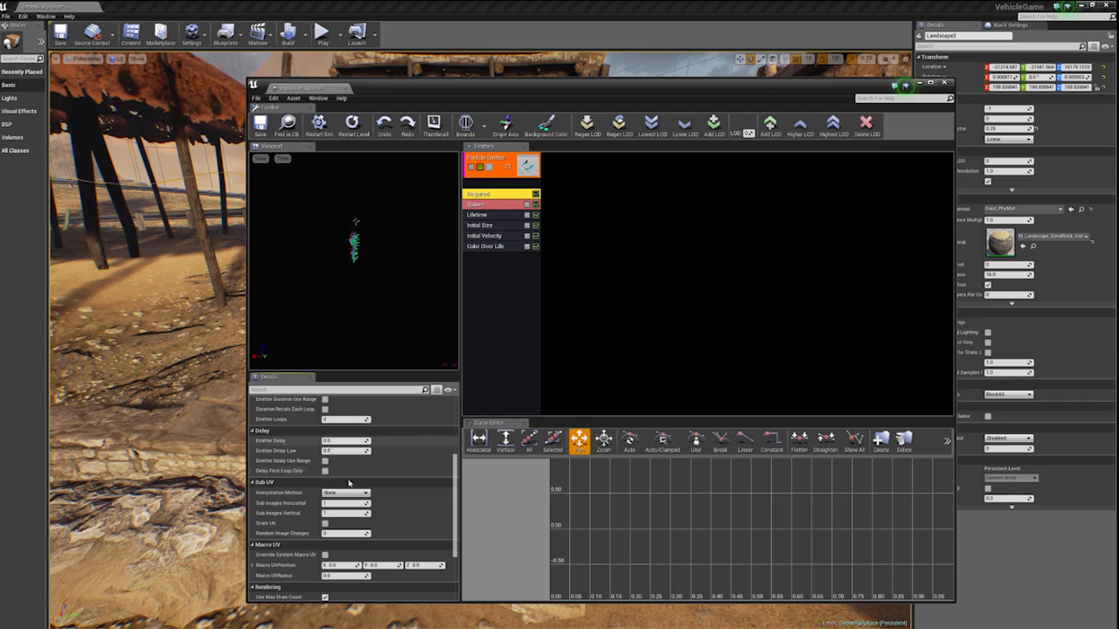
{"action": "scroll", "coordinate": [332, 452], "scroll_direction": "up", "scroll_amount": 2}
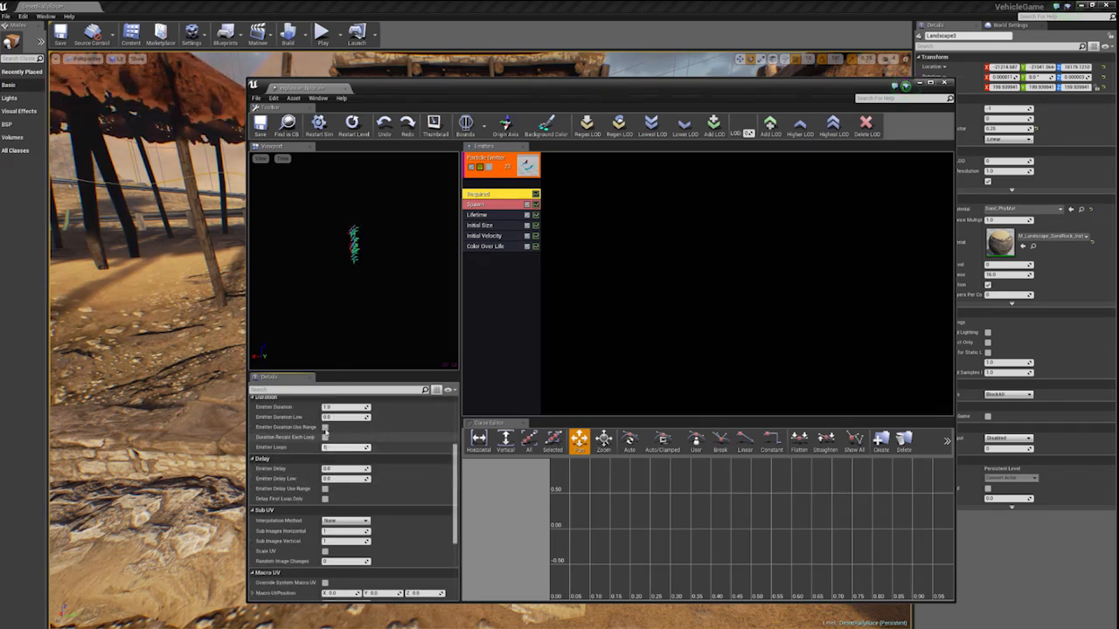
{"action": "left_click", "coordinate": [355, 344]}
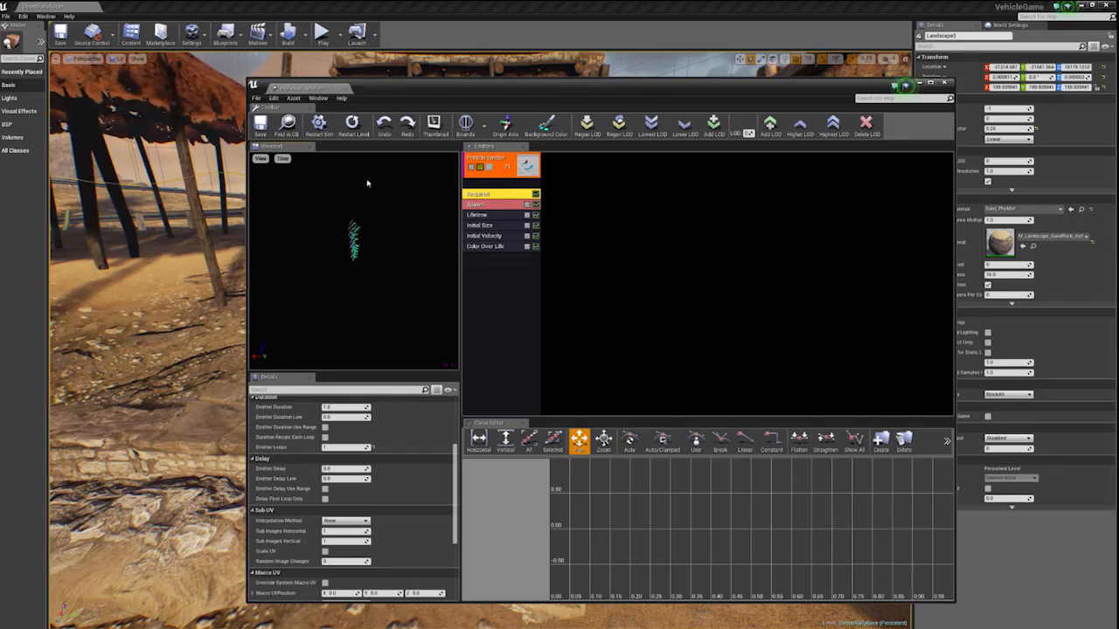
{"action": "left_click_drag", "start_coordinate": [391, 92], "coordinate": [379, 338]}
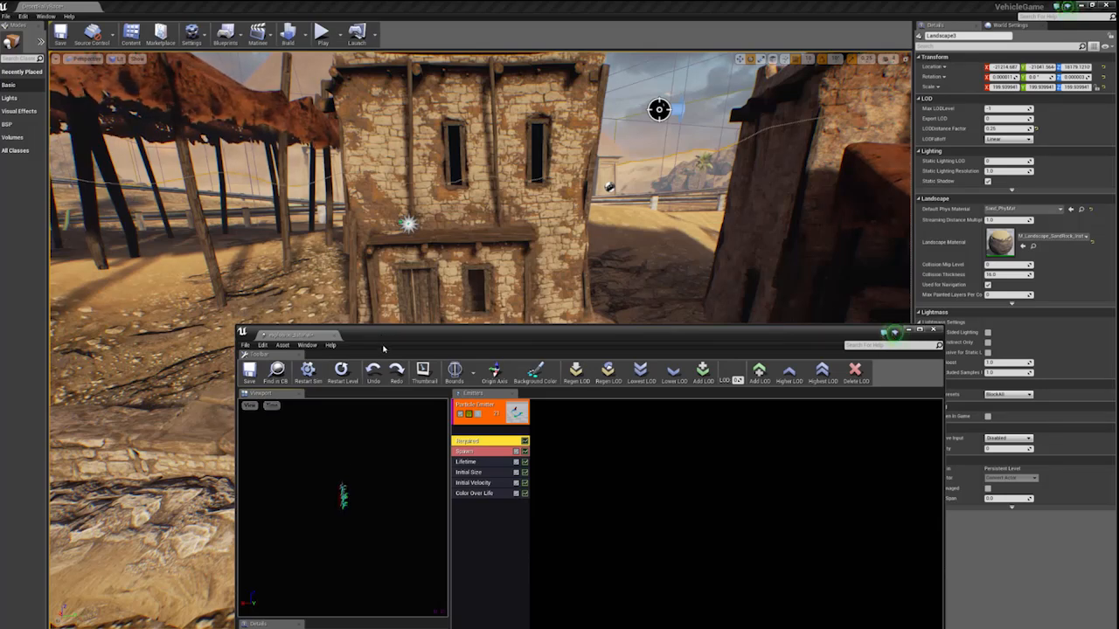
{"action": "left_click_drag", "start_coordinate": [398, 333], "coordinate": [341, 80]}
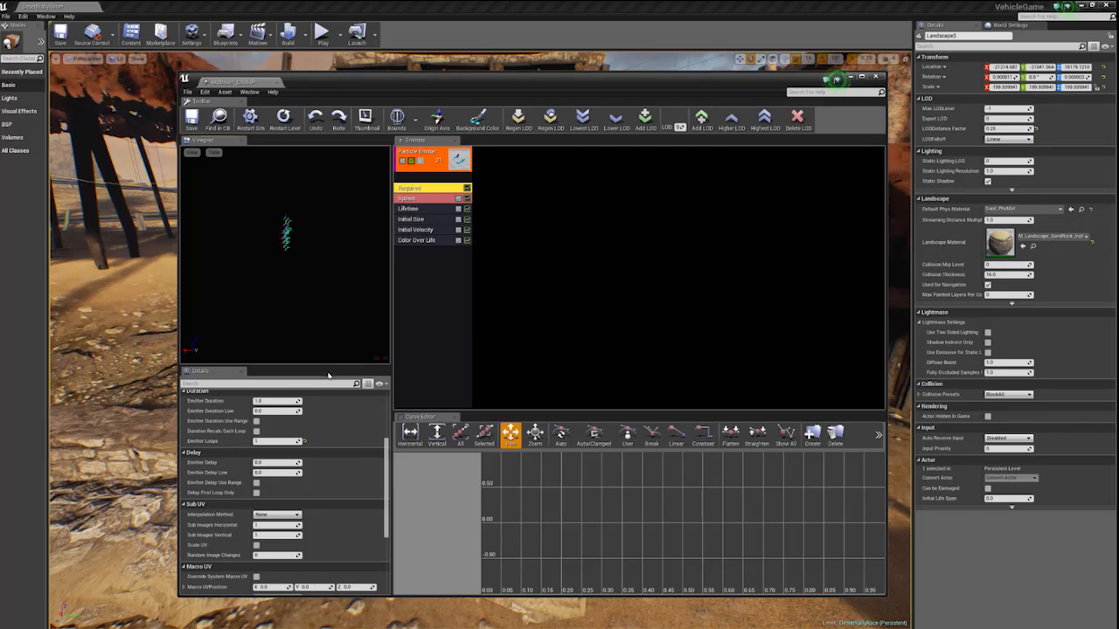
- Set the Required module's Sub UV interpolation to Linear Blend with 6 horizontal and 6 vertical sub-images
{"action": "scroll", "coordinate": [382, 477], "scroll_direction": "up", "scroll_amount": 5}
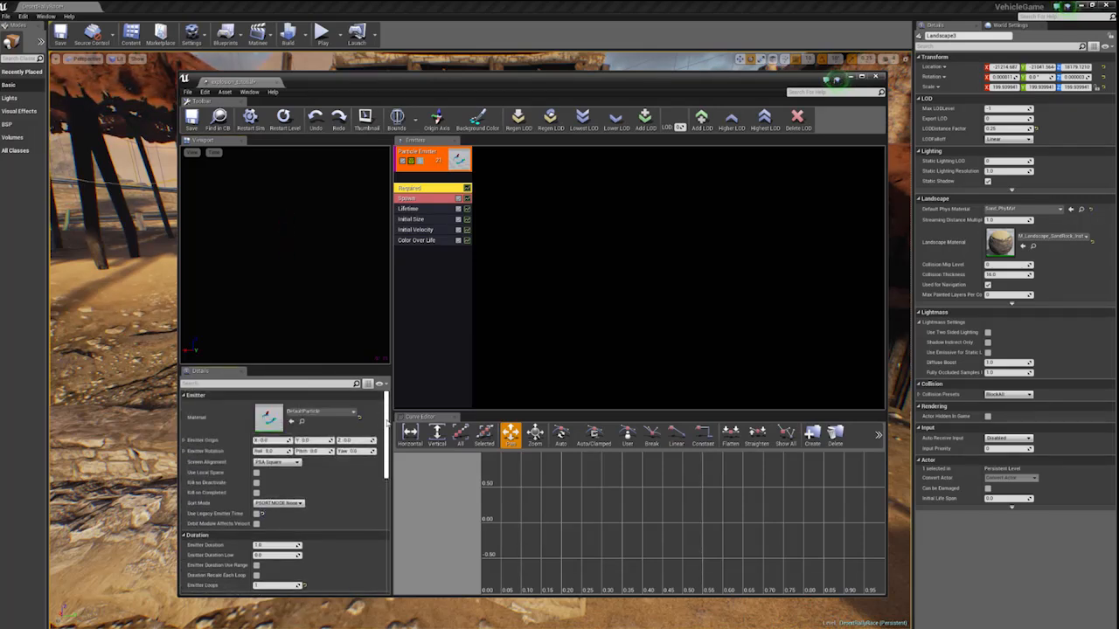
{"action": "scroll", "coordinate": [384, 447], "scroll_direction": "down", "scroll_amount": 3}
{"action": "scroll", "coordinate": [387, 452], "scroll_direction": "down", "scroll_amount": 1}
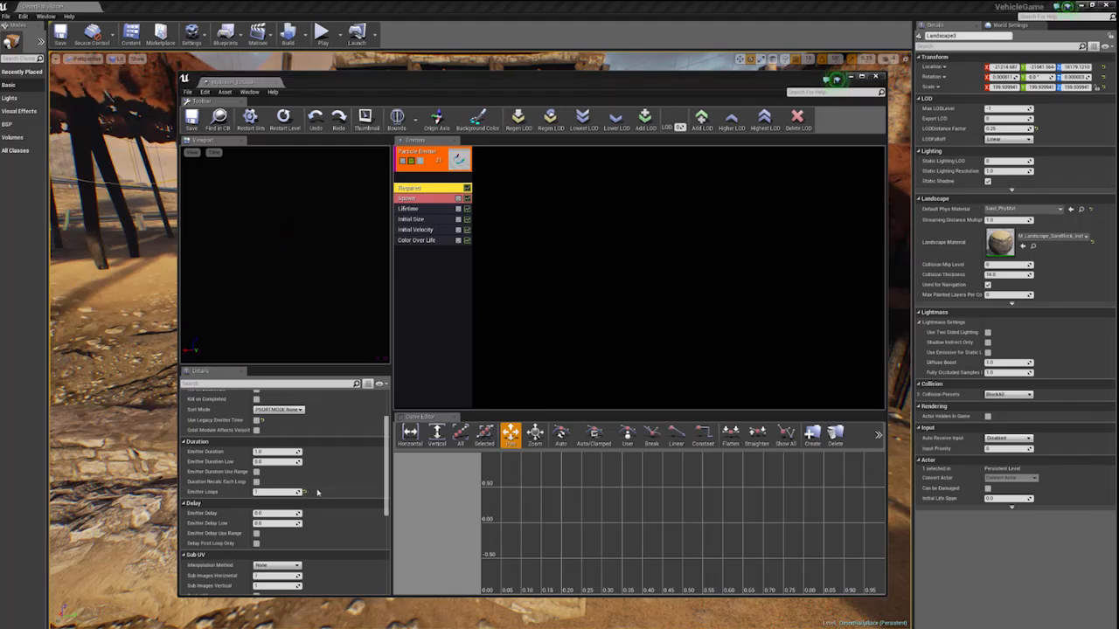
{"action": "scroll", "coordinate": [267, 488], "scroll_direction": "down", "scroll_amount": 3}
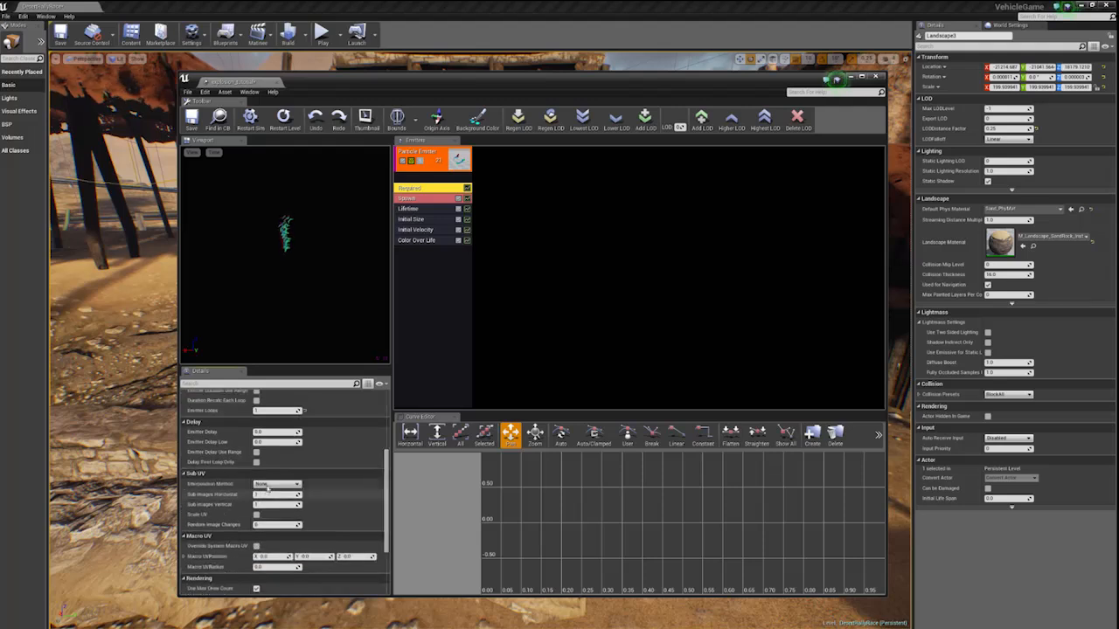
{"action": "left_click", "coordinate": [278, 485]}
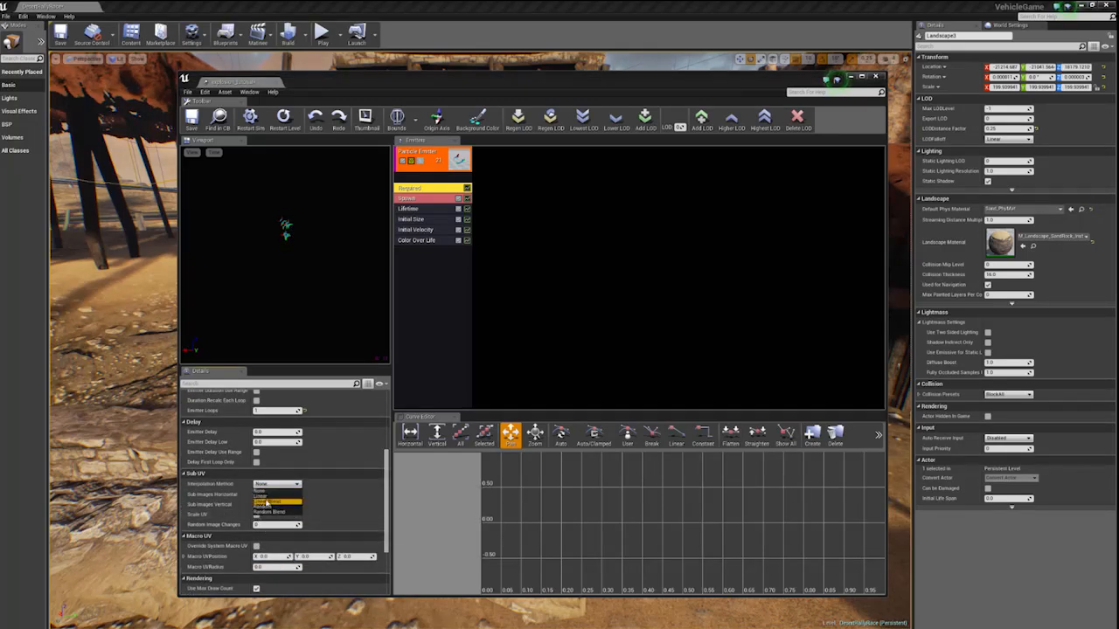
{"action": "left_click", "coordinate": [267, 501]}
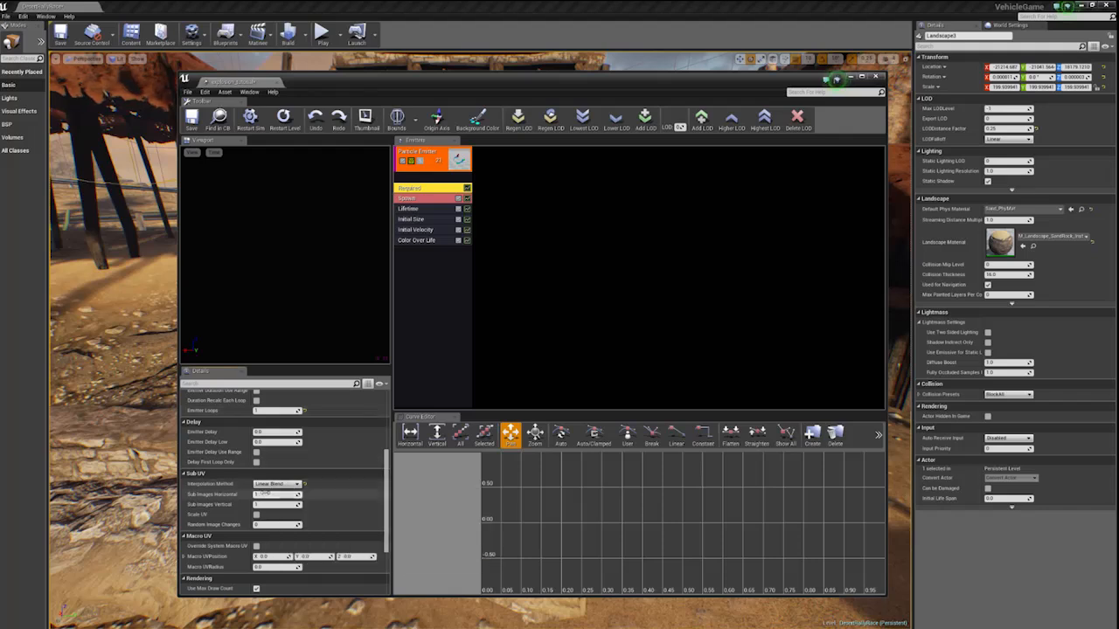
{"action": "left_click", "coordinate": [264, 494]}
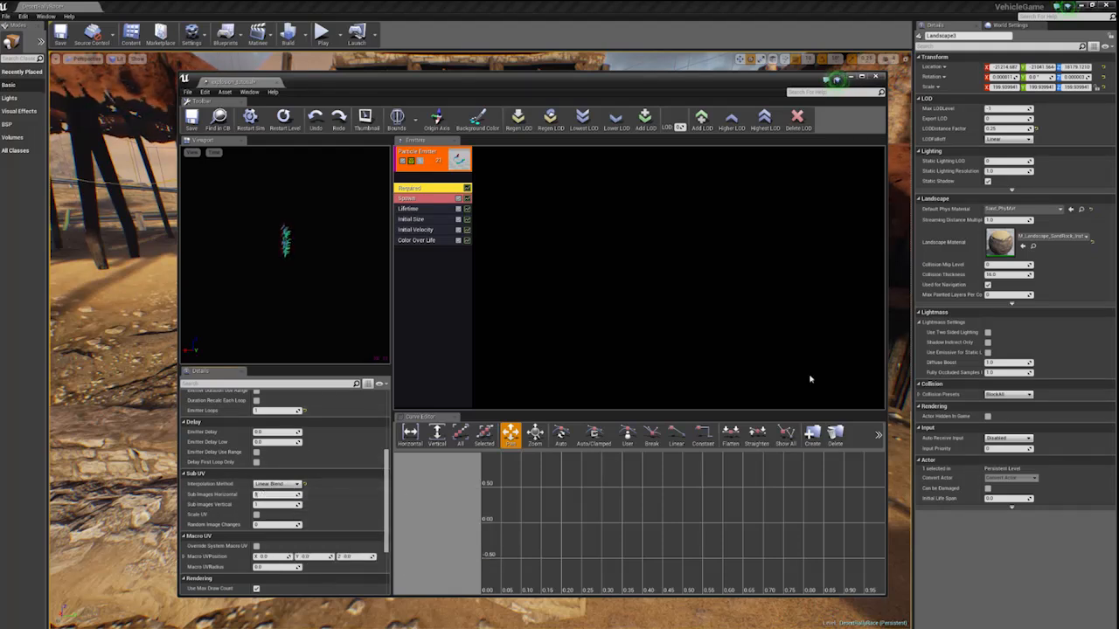
{"action": "type", "text": "8"}
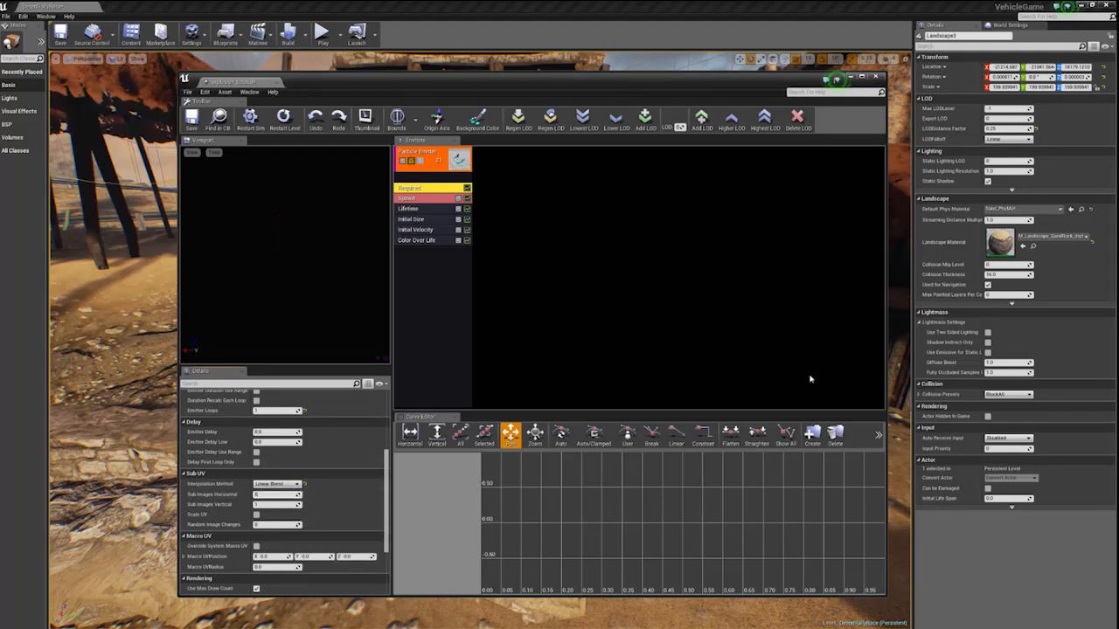
{"action": "key", "text": "Tab"}
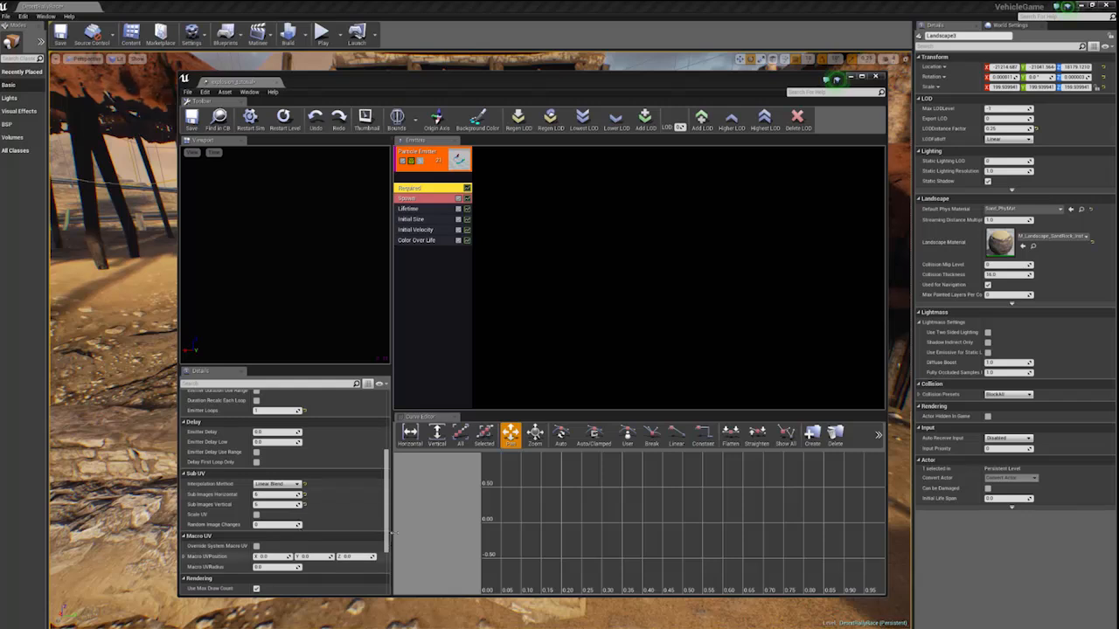
{"action": "left_click_drag", "start_coordinate": [390, 528], "coordinate": [382, 451]}
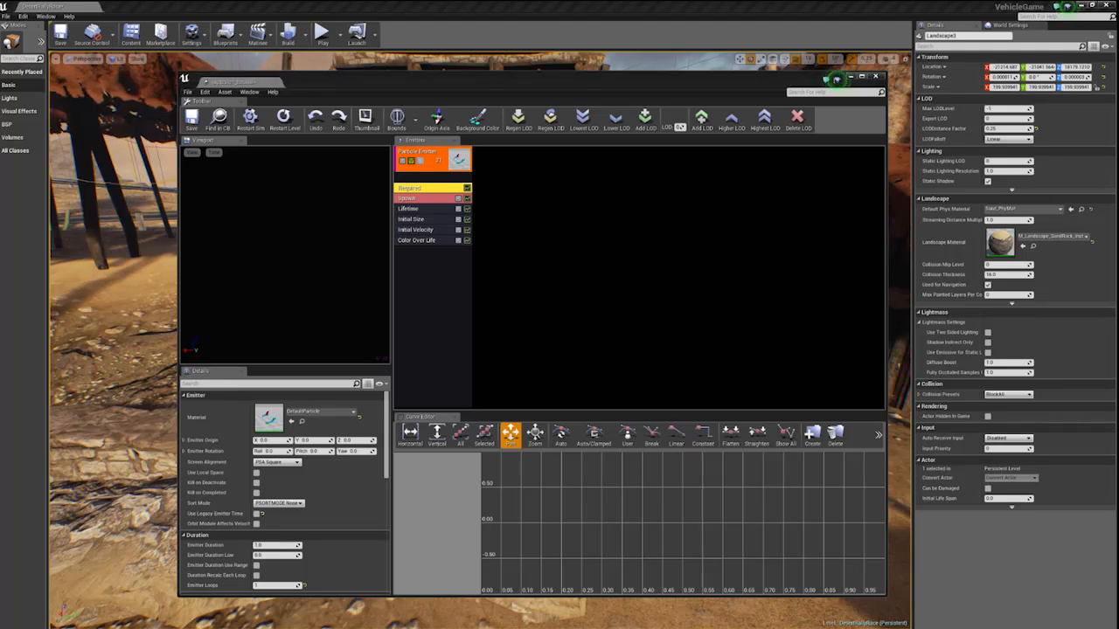
- Set the Spawn module's constant rate to 10
{"action": "left_click", "coordinate": [408, 199]}
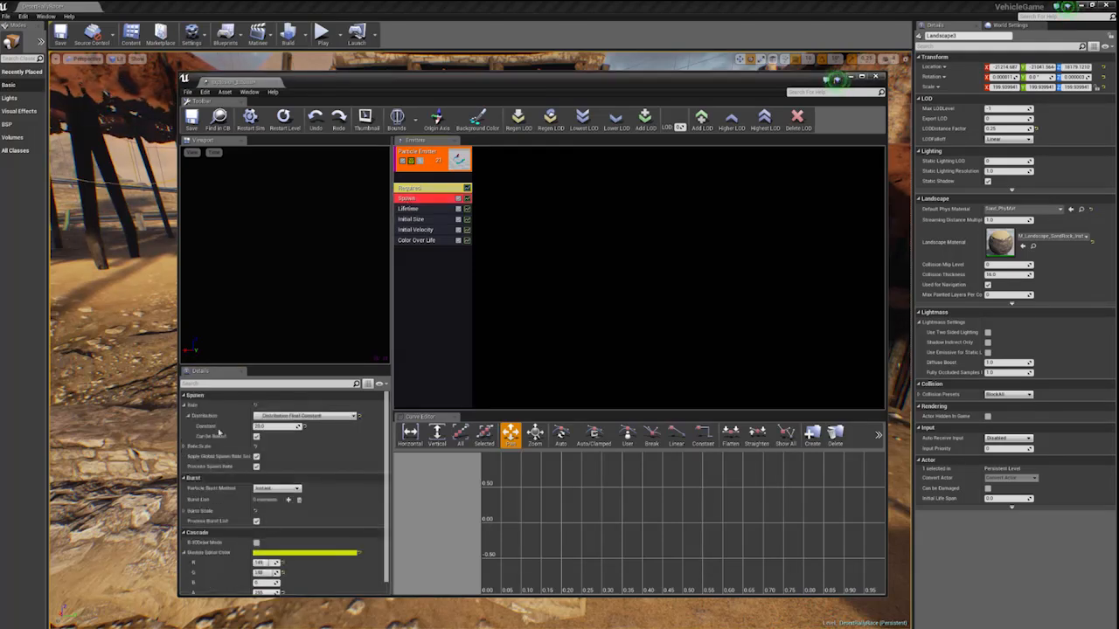
{"action": "left_click", "coordinate": [264, 426]}
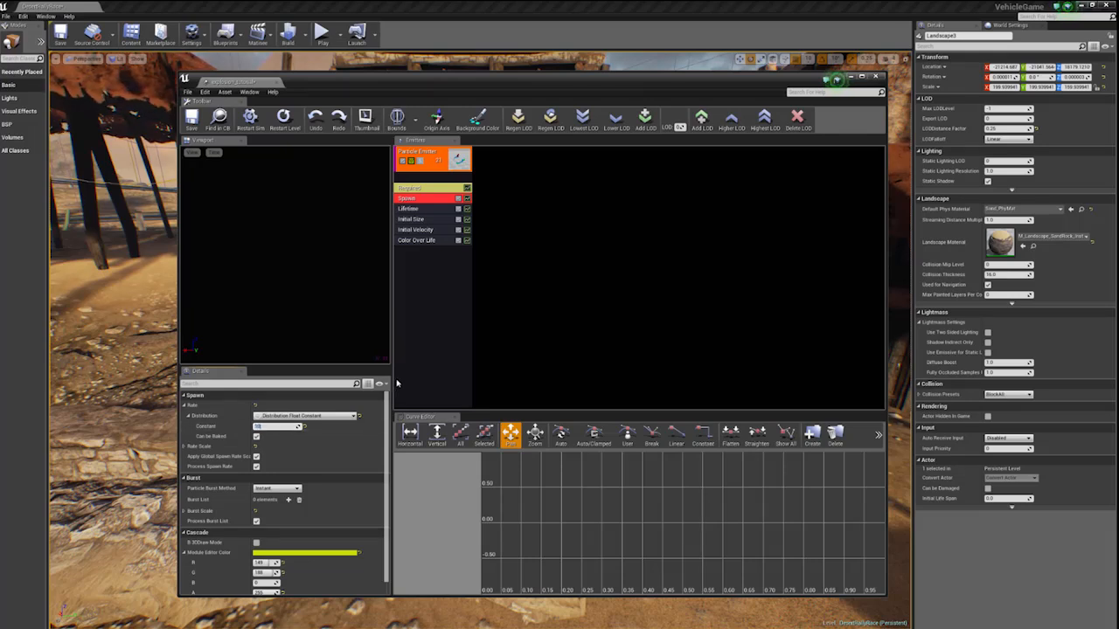
{"action": "type", "text": "10.0"}
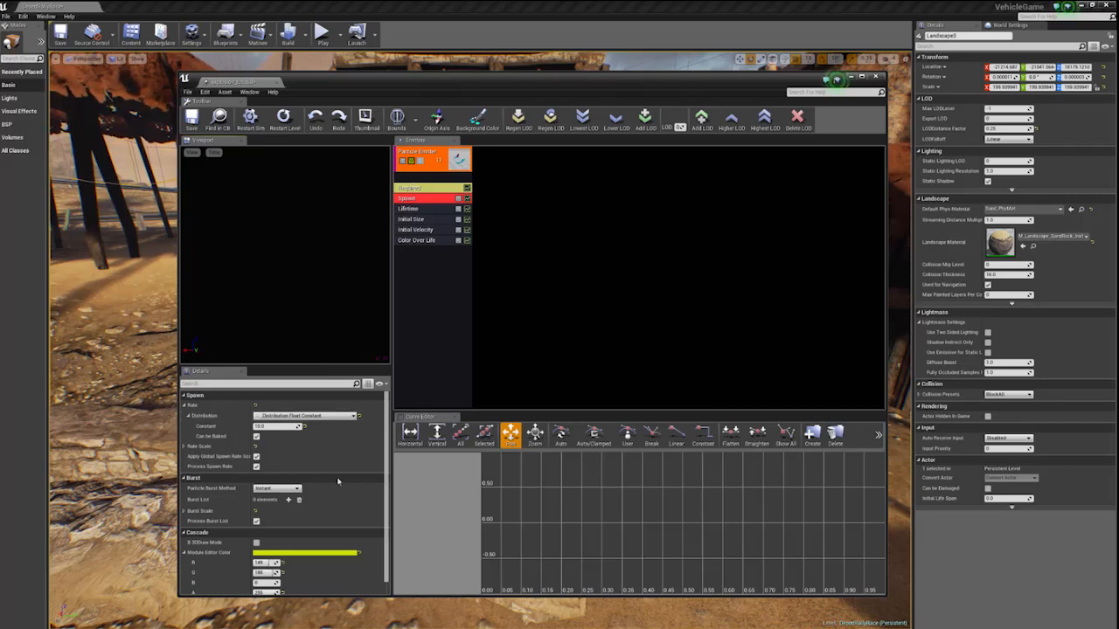
- Return the Required module's Sub UV interpolation method to None and its sub-images to 1
{"action": "left_click", "coordinate": [409, 188]}
{"action": "scroll", "coordinate": [295, 538], "scroll_direction": "down", "scroll_amount": 5}
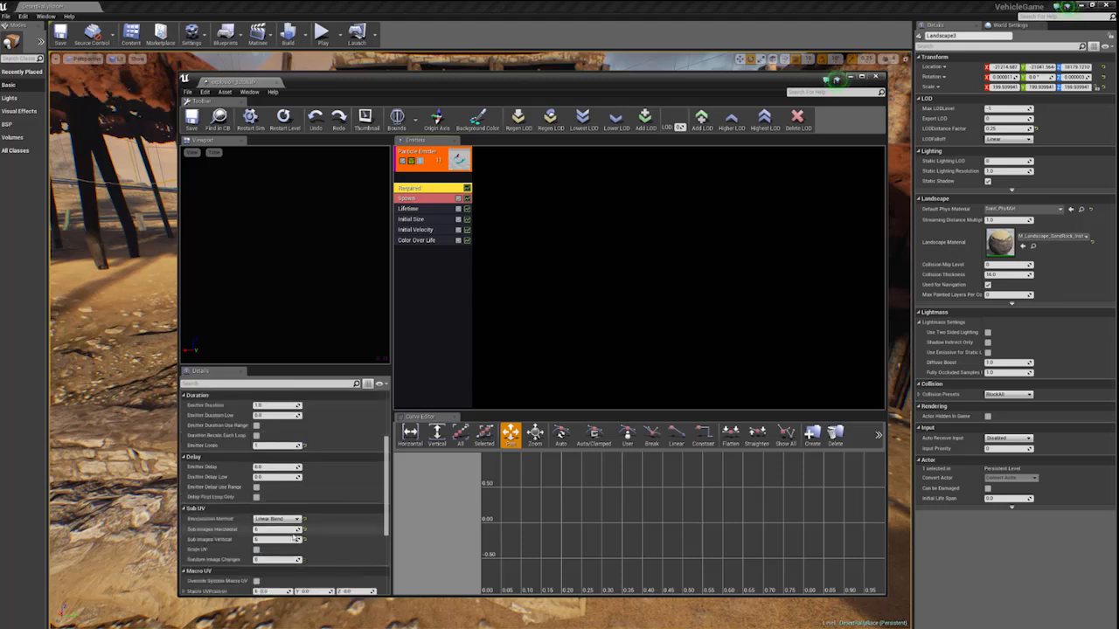
{"action": "scroll", "coordinate": [295, 539], "scroll_direction": "down", "scroll_amount": 2}
{"action": "left_click", "coordinate": [276, 491]}
{"action": "left_click", "coordinate": [268, 501]}
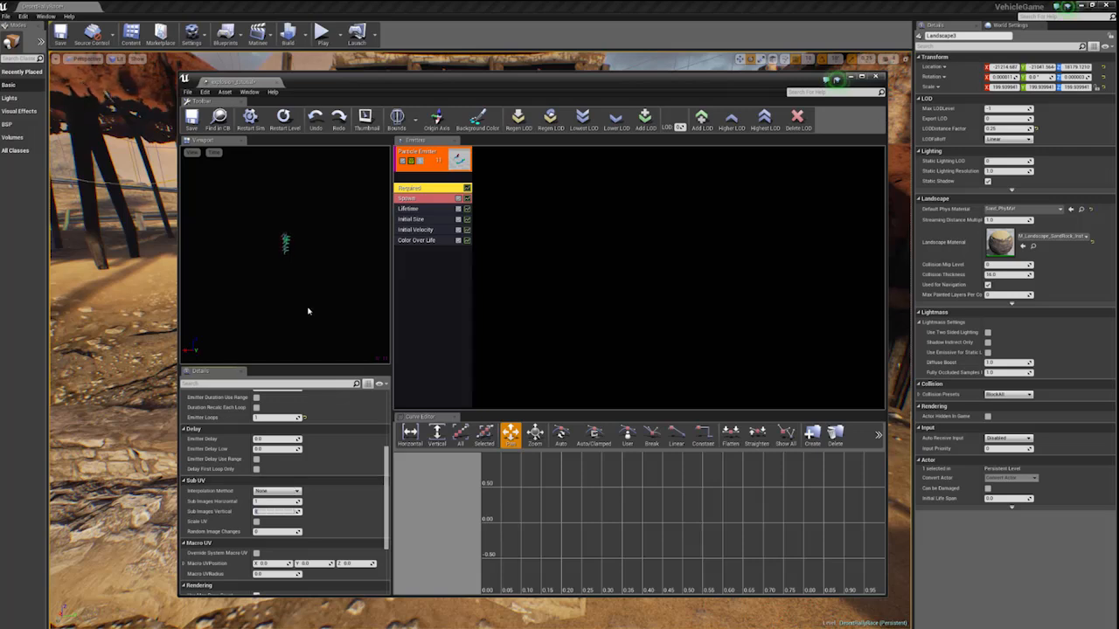
- Set the Spawn module's constant rate to 0 and add a burst list entry with a count of 10
{"action": "left_click", "coordinate": [410, 199]}
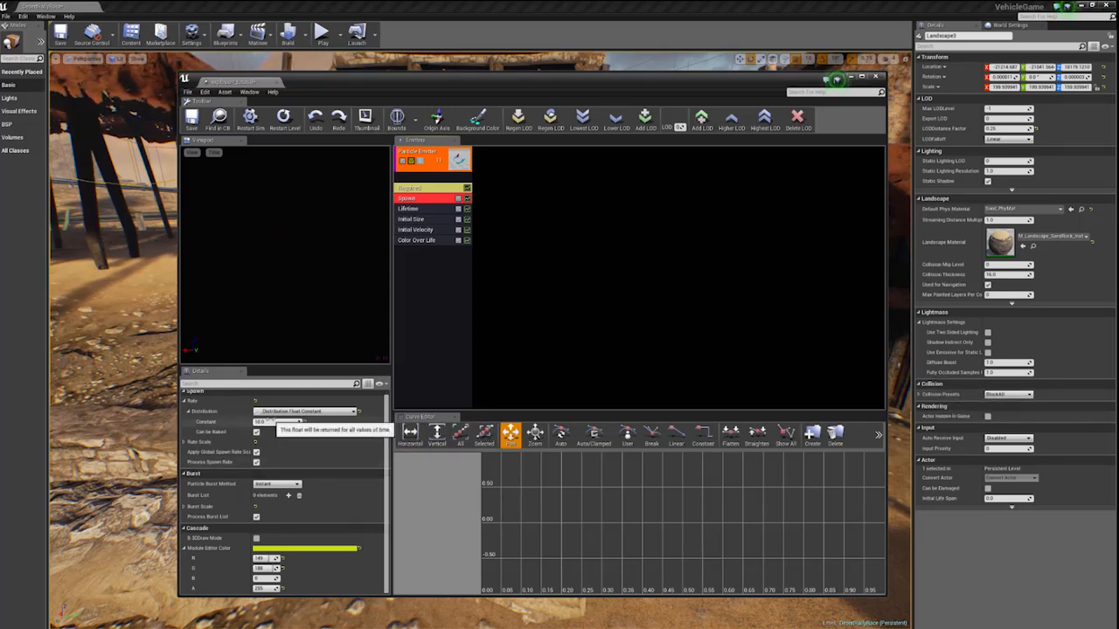
{"action": "scroll", "coordinate": [227, 433], "scroll_direction": "up", "scroll_amount": 1}
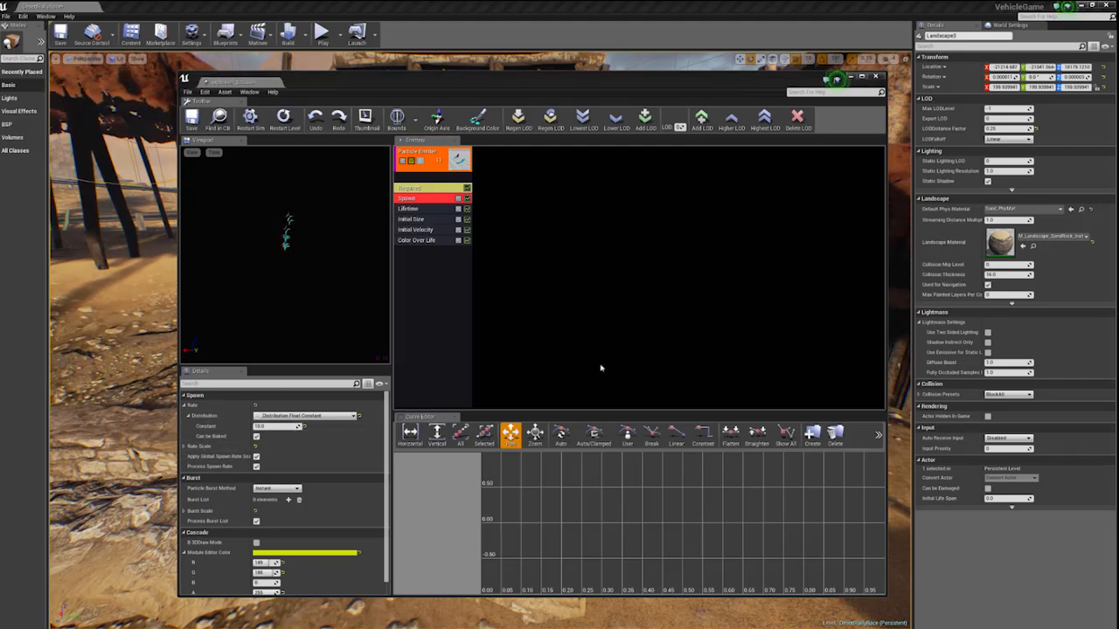
{"action": "left_click", "coordinate": [271, 426]}
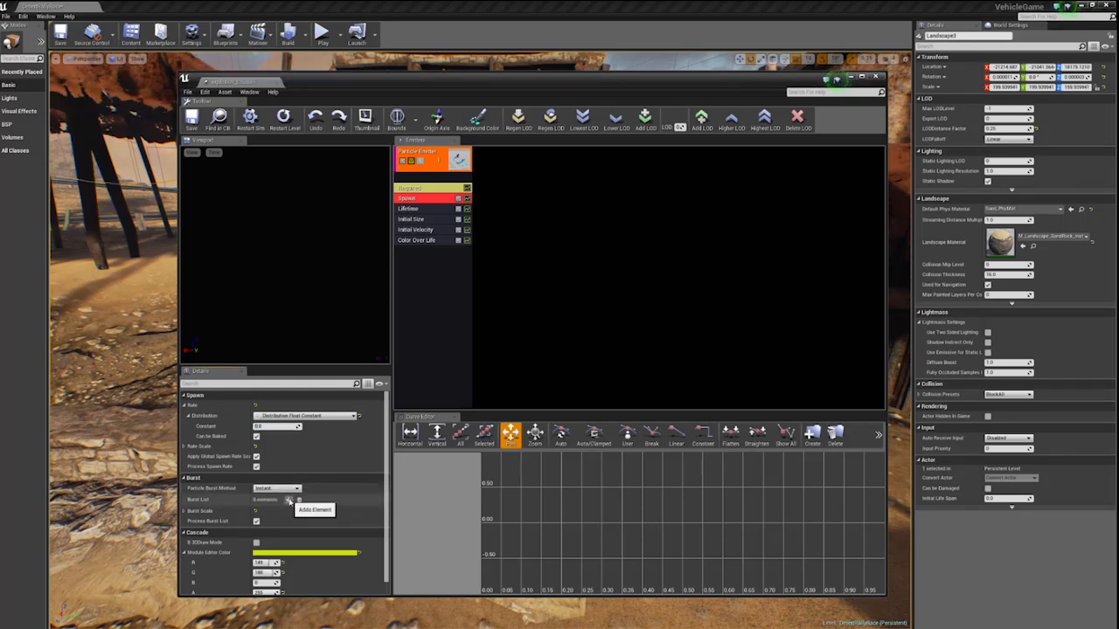
{"action": "left_click", "coordinate": [288, 500]}
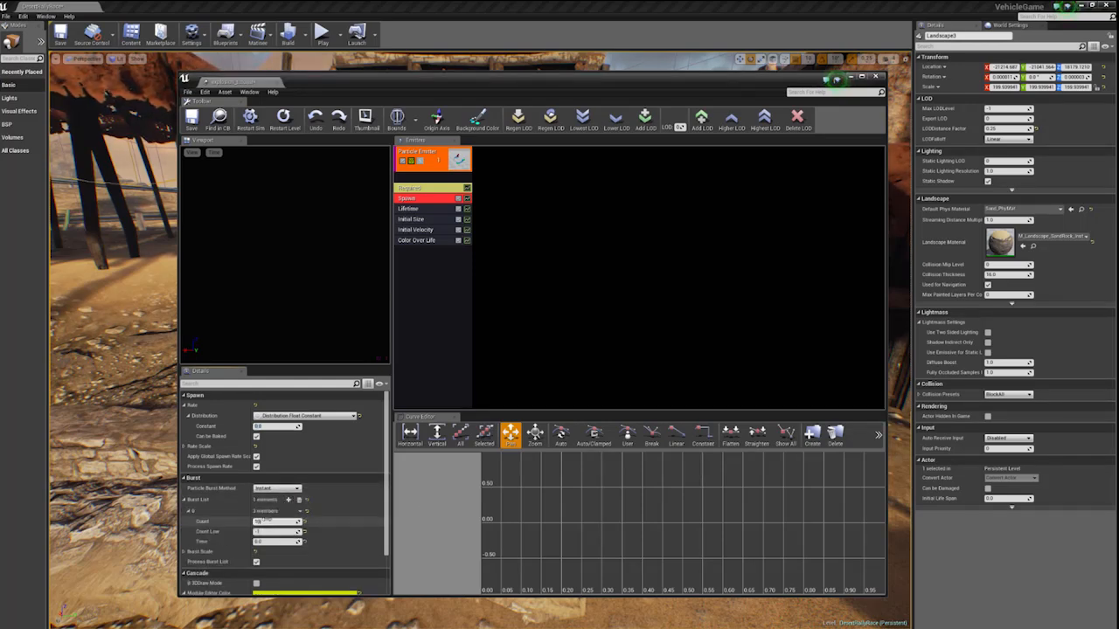
{"action": "type", "text": "10"}
{"action": "key", "text": "Return"}
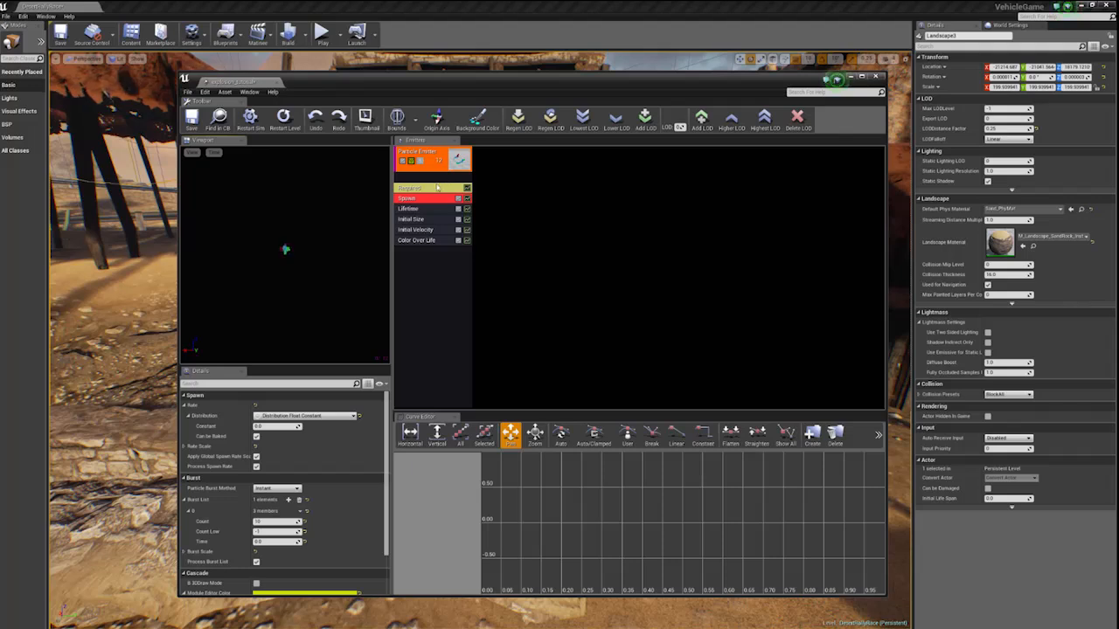
- Review the Required module's duration and loop settings and the Spawn module's burst settings
{"action": "left_click", "coordinate": [437, 187]}
{"action": "scroll", "coordinate": [276, 470], "scroll_direction": "down", "scroll_amount": 3}
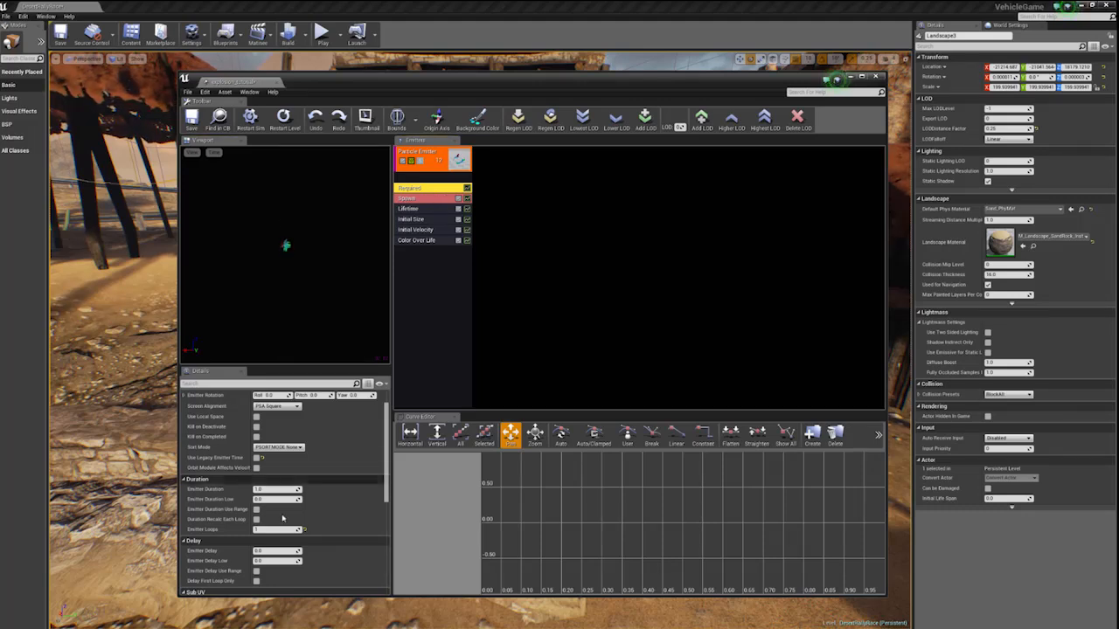
{"action": "scroll", "coordinate": [282, 519], "scroll_direction": "down", "scroll_amount": 2}
{"action": "left_click", "coordinate": [420, 199]}
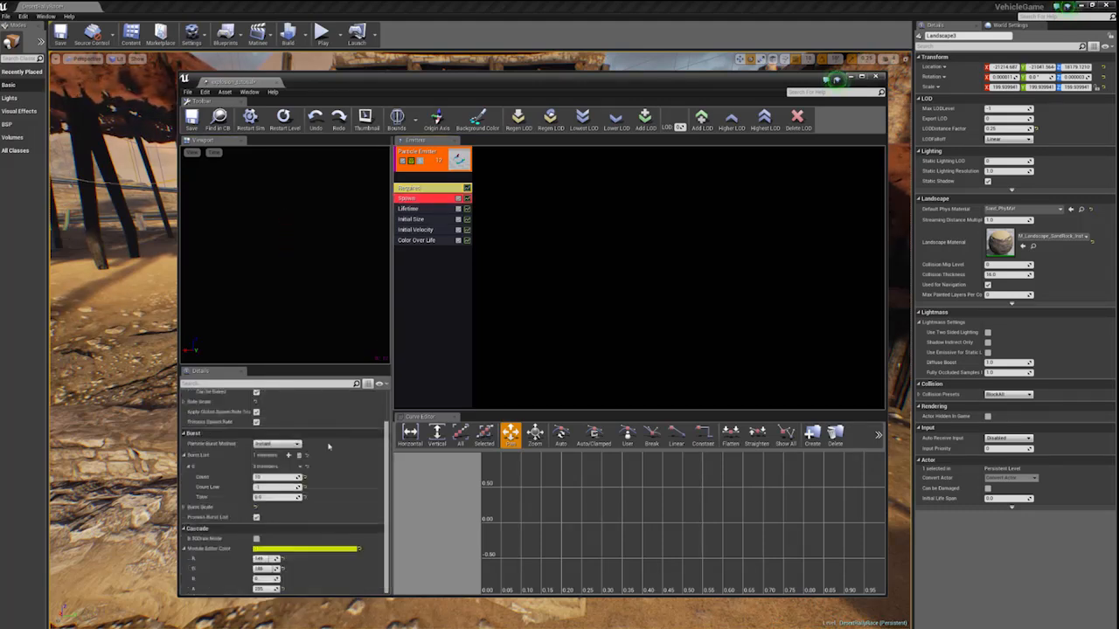
{"action": "scroll", "coordinate": [328, 444], "scroll_direction": "up", "scroll_amount": 3}
{"action": "scroll", "coordinate": [329, 447], "scroll_direction": "down", "scroll_amount": 3}
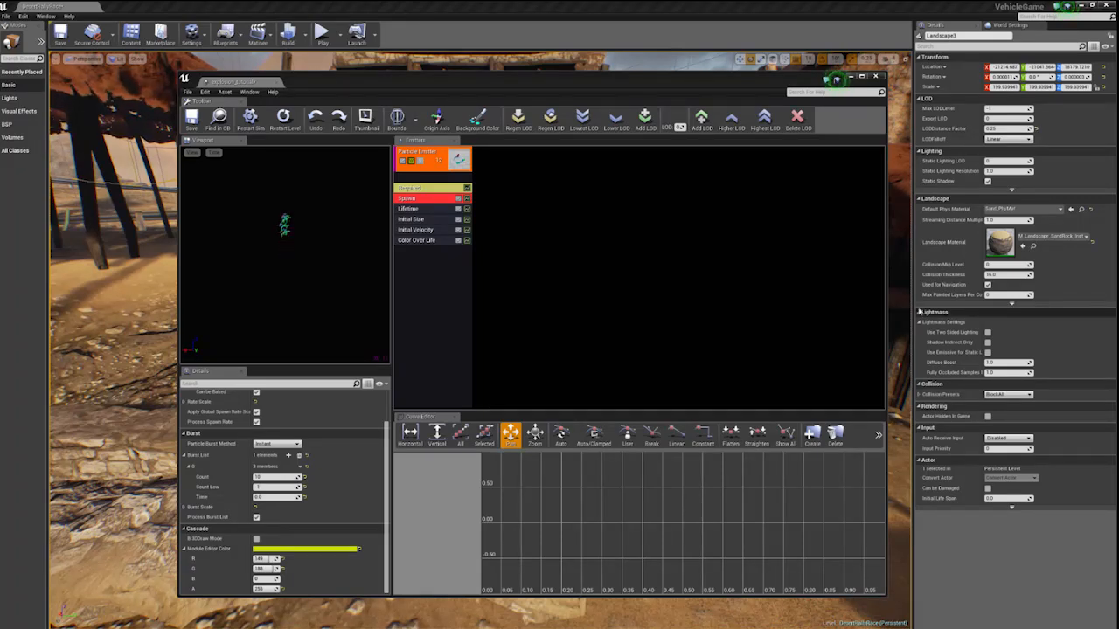
- Set the Lifetime module's uniform distribution to a minimum of 6 and a maximum of 4
{"action": "left_click", "coordinate": [424, 208]}
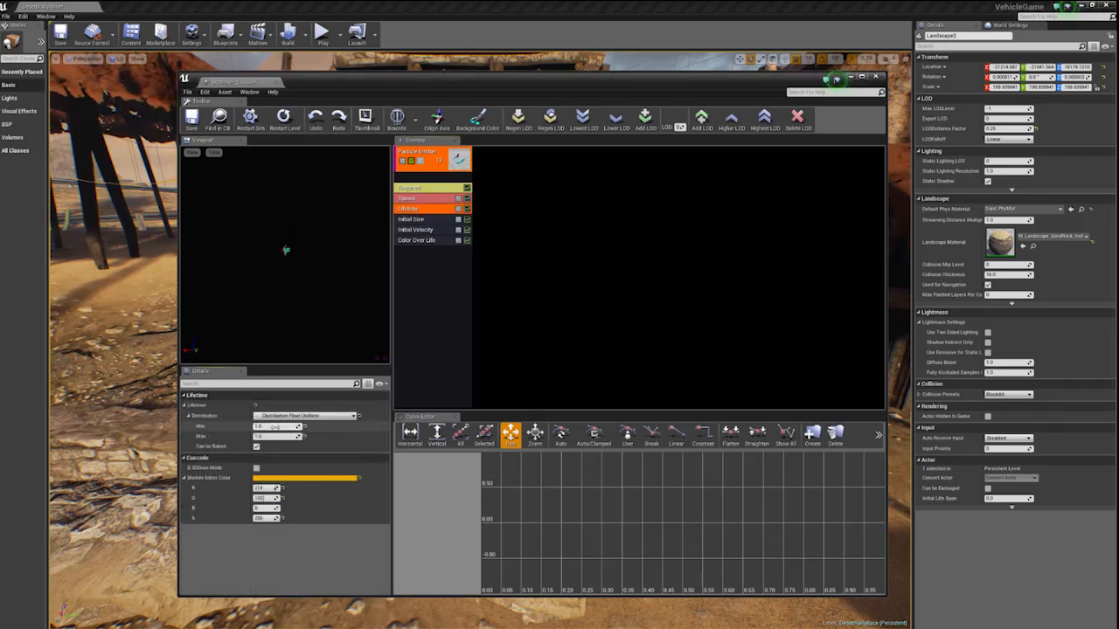
{"action": "key", "text": "Tab"}
{"action": "type", "text": "6"}
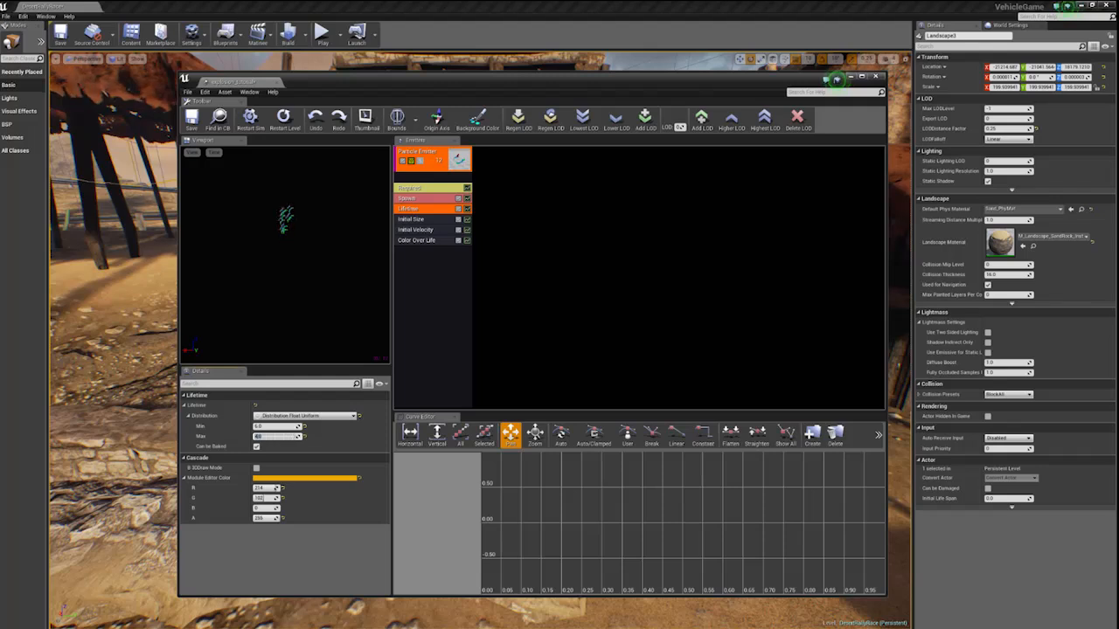
- Set the Initial Size module's maximum start size to 90 in X, Y and Z
{"action": "left_click", "coordinate": [412, 221]}
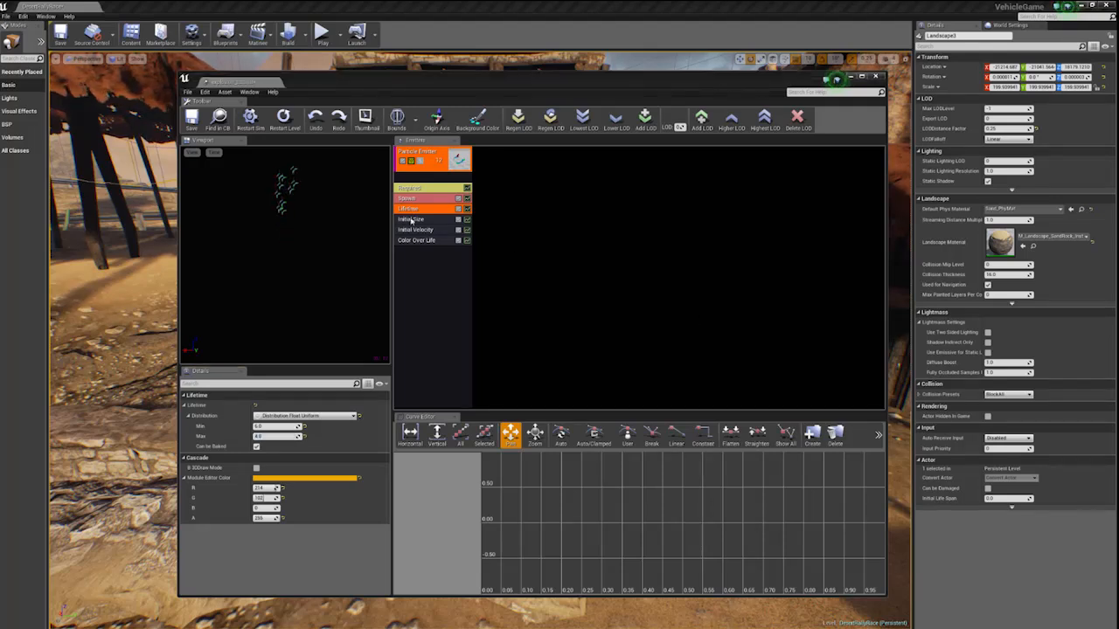
{"action": "left_click", "coordinate": [412, 220]}
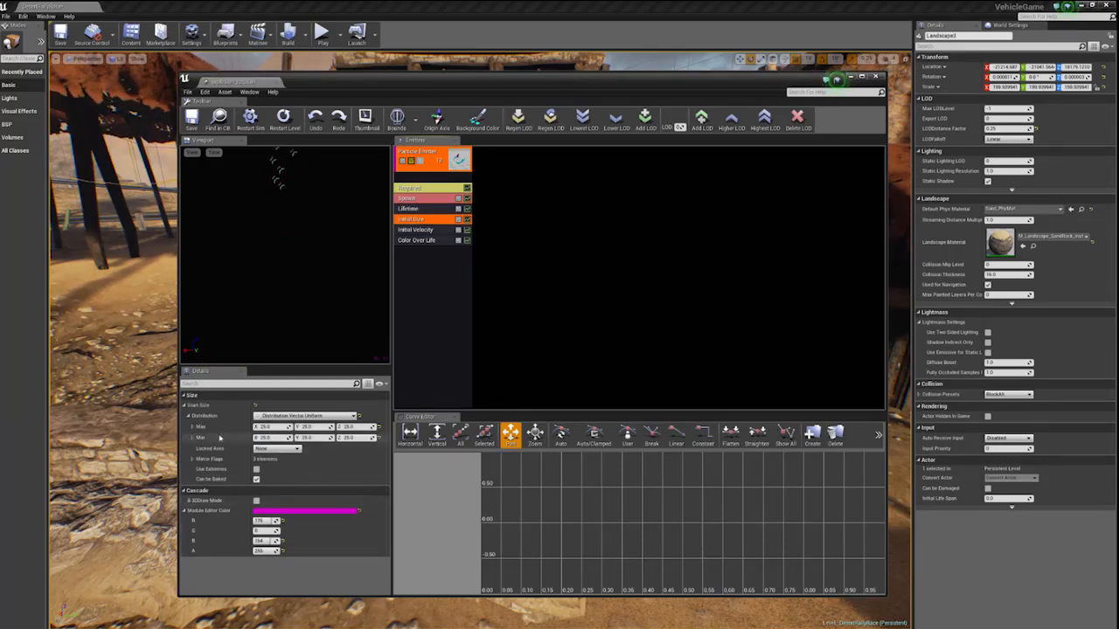
{"action": "left_click", "coordinate": [264, 426]}
{"action": "type", "text": "9"}
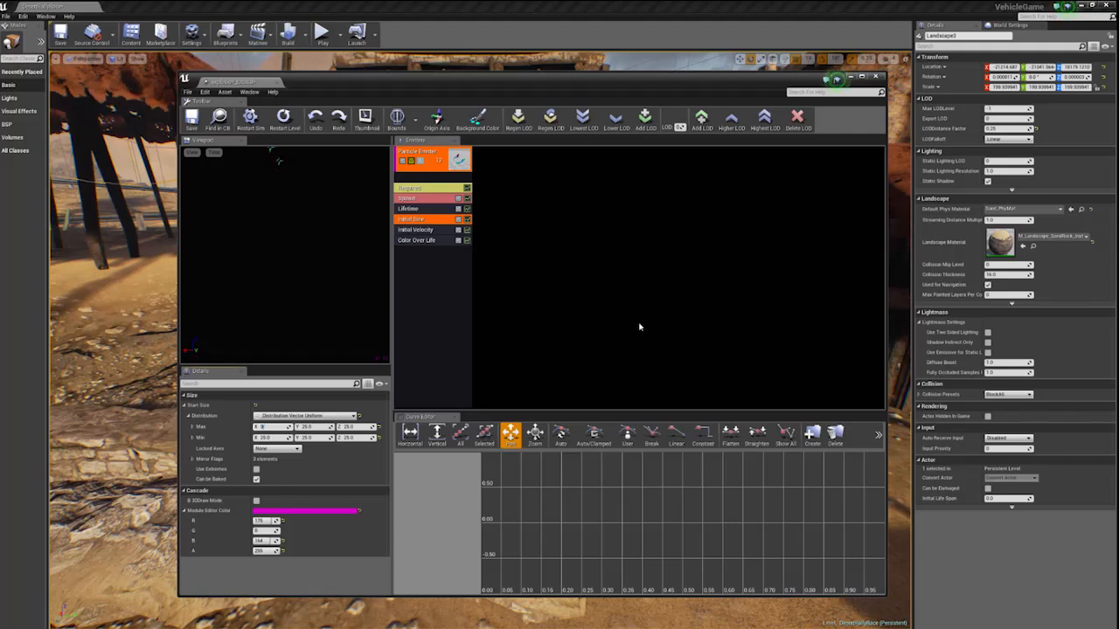
{"action": "type", "text": "0"}
{"action": "key", "text": "Tab"}
{"action": "type", "text": "90"}
{"action": "key", "text": "Tab"}
{"action": "type", "text": "90"}
{"action": "key", "text": "Tab"}
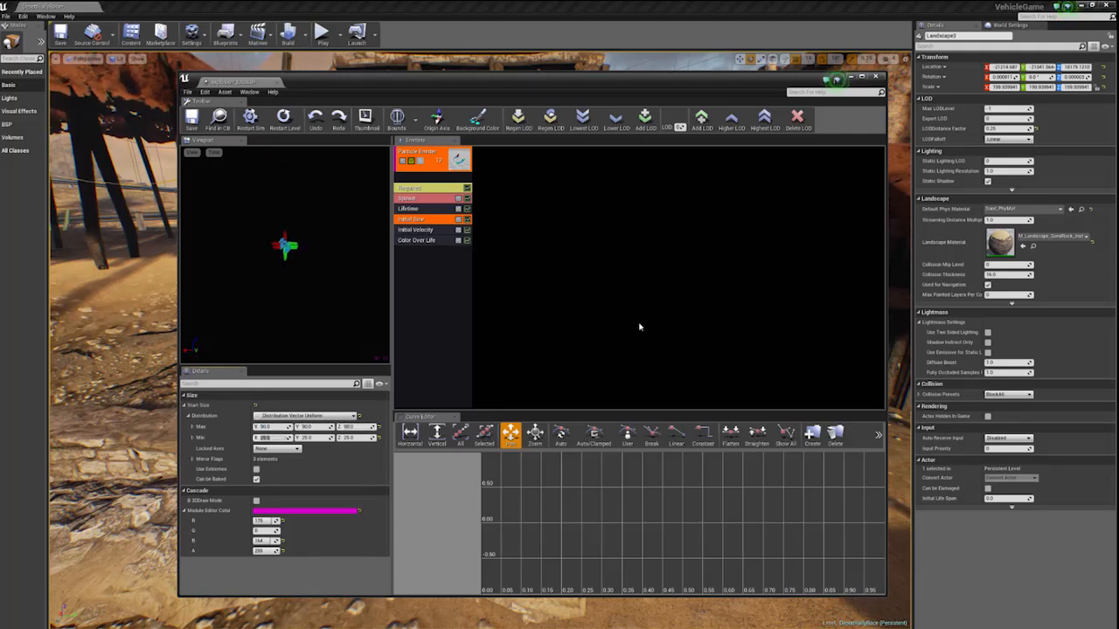
- Set the Initial Size module's minimum start size to 40 in X, Y and Z
{"action": "type", "text": "40"}
{"action": "key", "text": "Tab"}
{"action": "type", "text": "40"}
{"action": "key", "text": "Tab"}
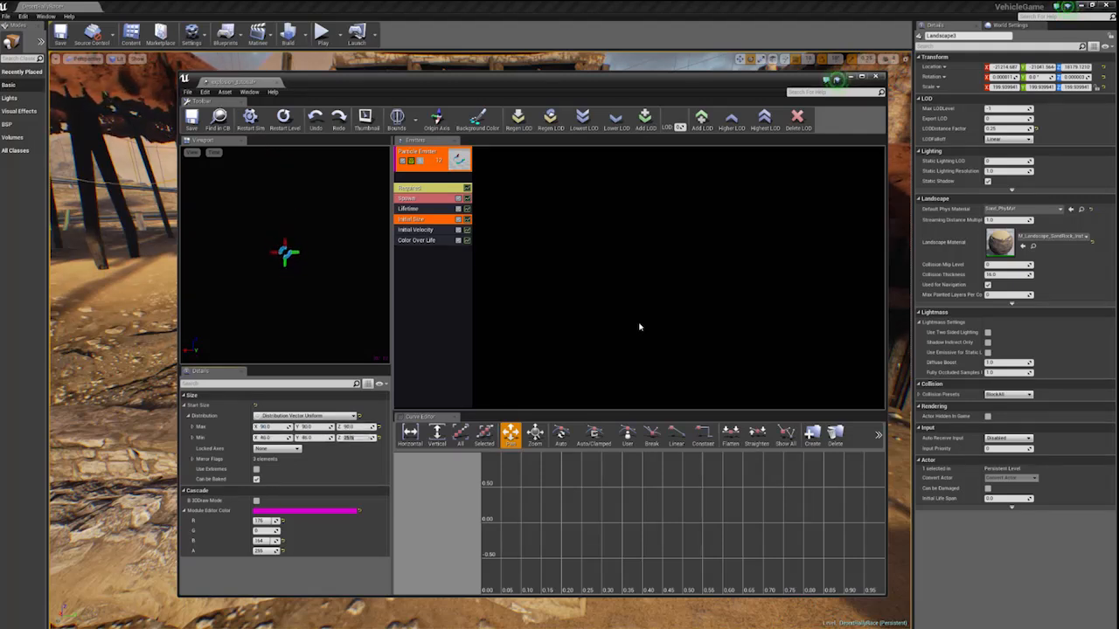
{"action": "type", "text": "40"}
{"action": "key", "text": "Return"}
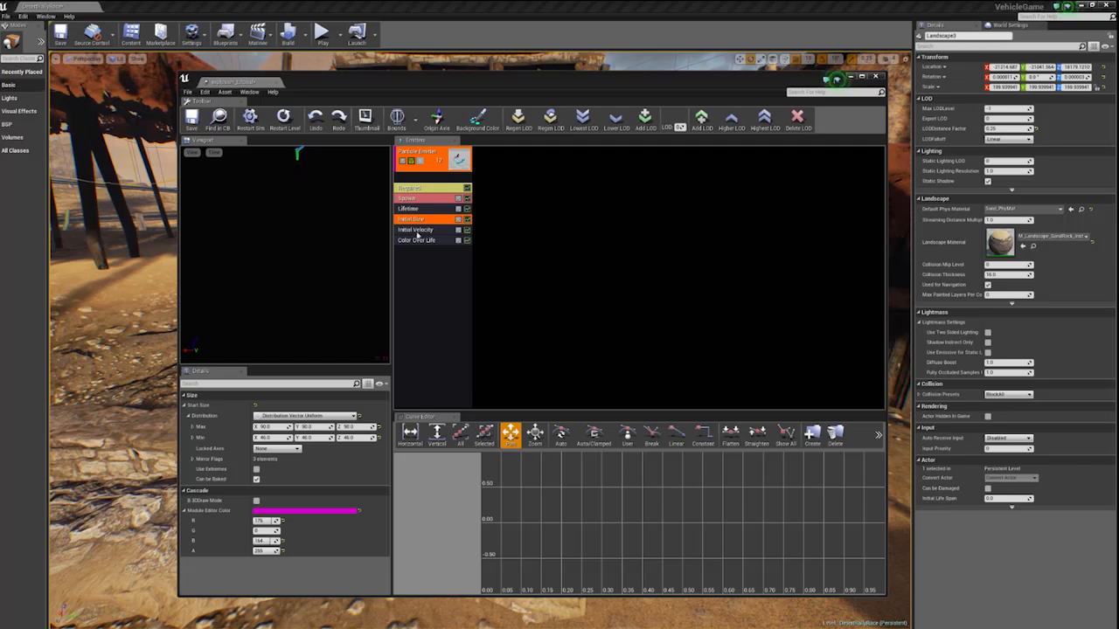
- Set the Initial Velocity module's maximum start velocity to 60 in X, Y and Z
{"action": "left_click", "coordinate": [415, 229]}
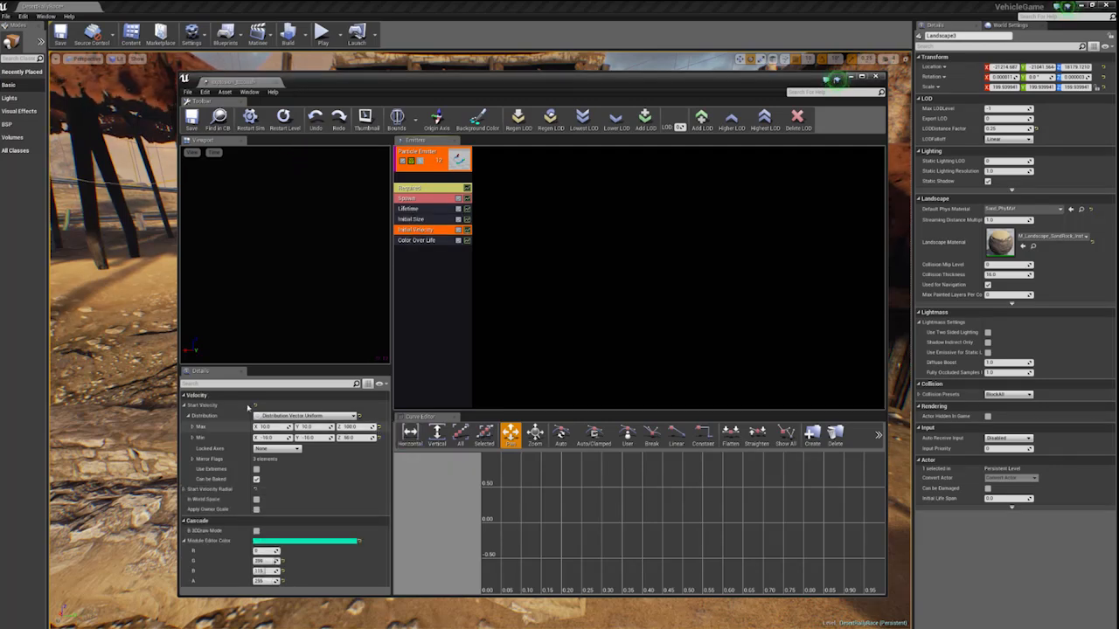
{"action": "left_click", "coordinate": [267, 427]}
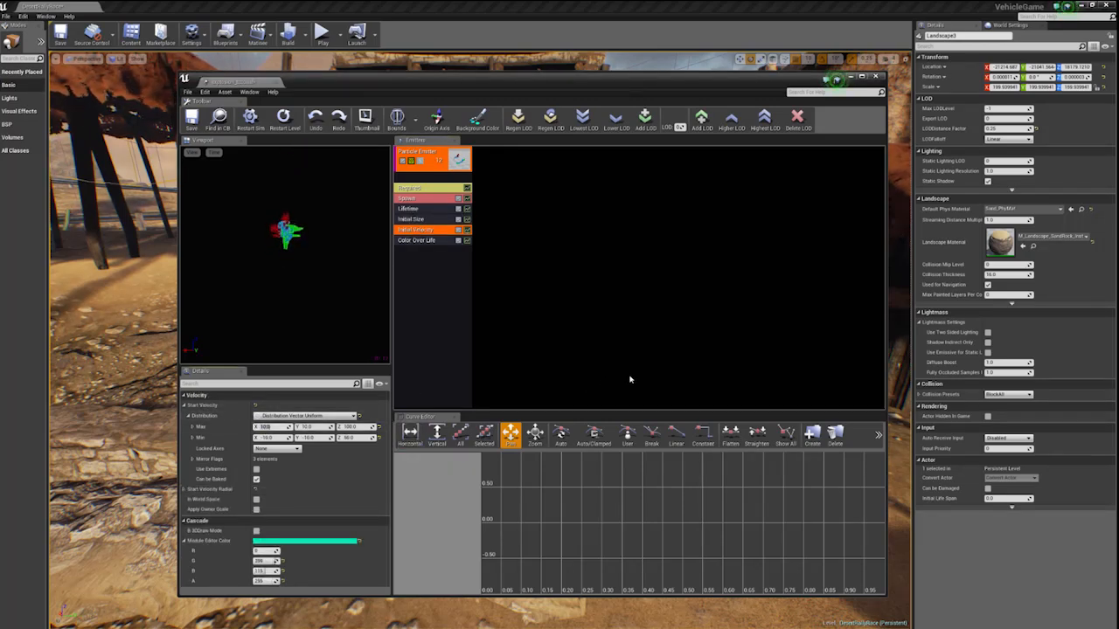
{"action": "type", "text": "60"}
{"action": "key", "text": "Tab"}
{"action": "type", "text": "60"}
{"action": "key", "text": "Tab"}
{"action": "type", "text": "60"}
{"action": "key", "text": "Tab"}
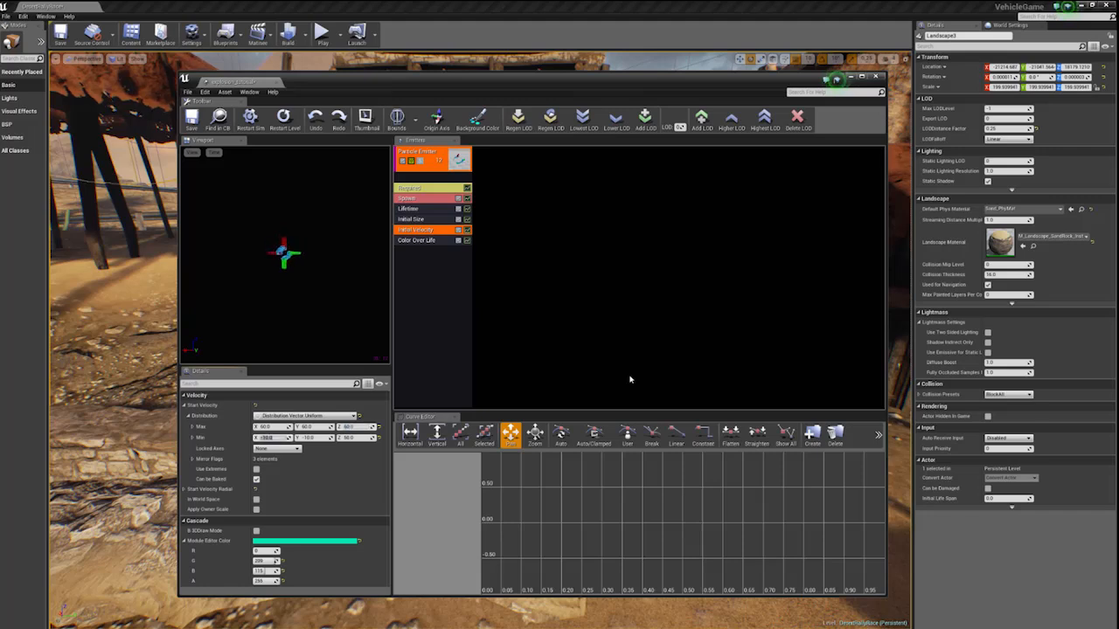
- Set the Initial Velocity module's minimum start velocity to -60 in X, Y and Z
{"action": "type", "text": "-50"}
{"action": "key", "text": "Tab"}
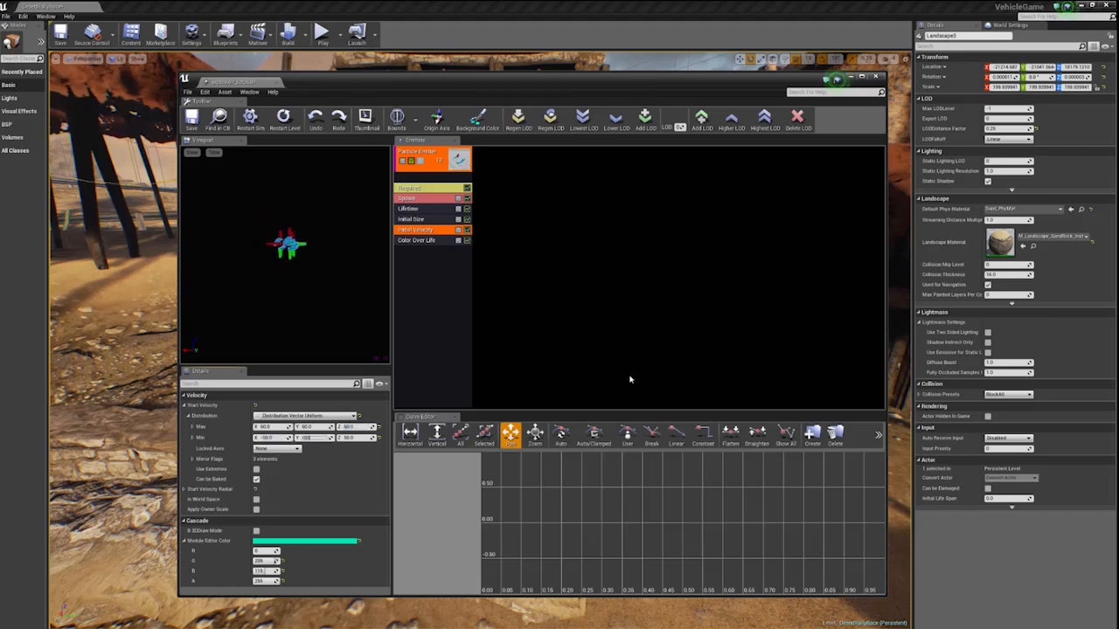
{"action": "type", "text": "-50"}
{"action": "key", "text": "Tab"}
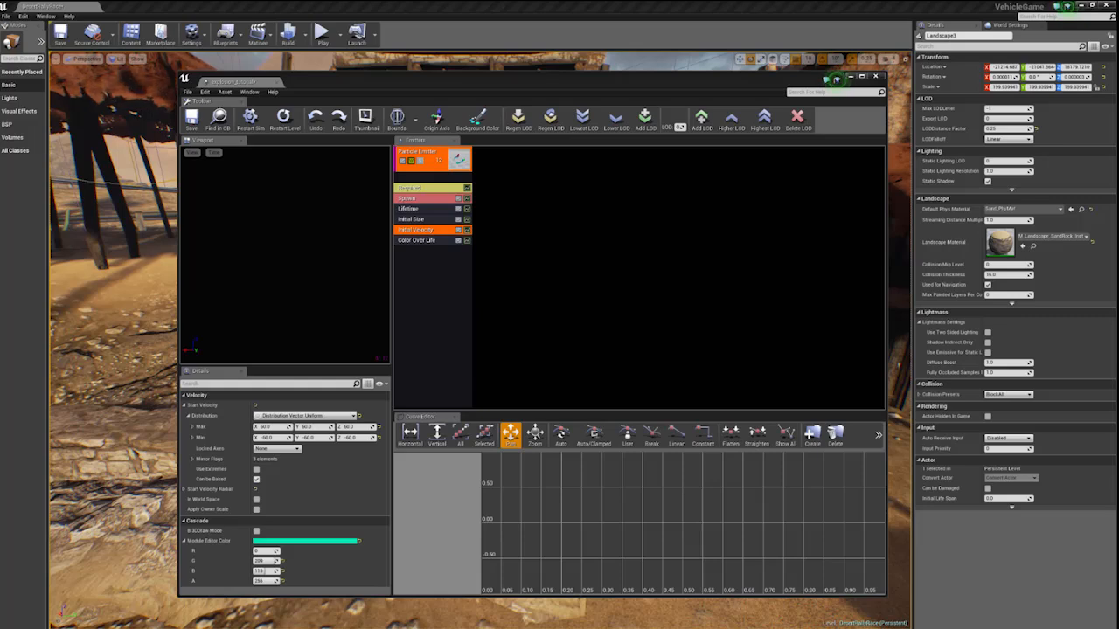
{"action": "left_click", "coordinate": [342, 312]}
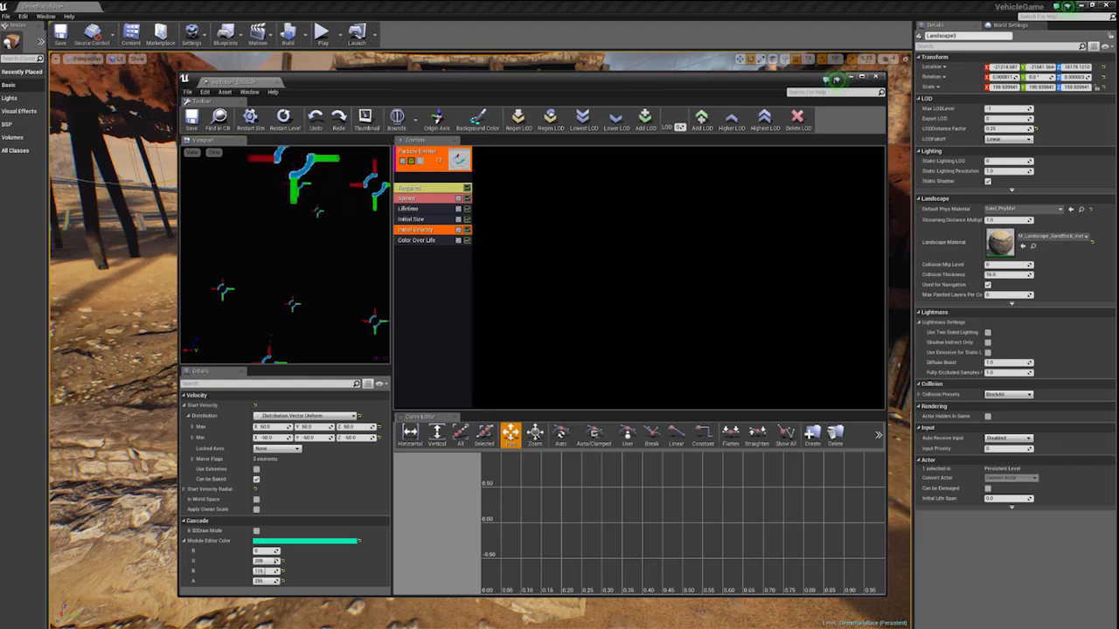
{"action": "left_click", "coordinate": [896, 394]}
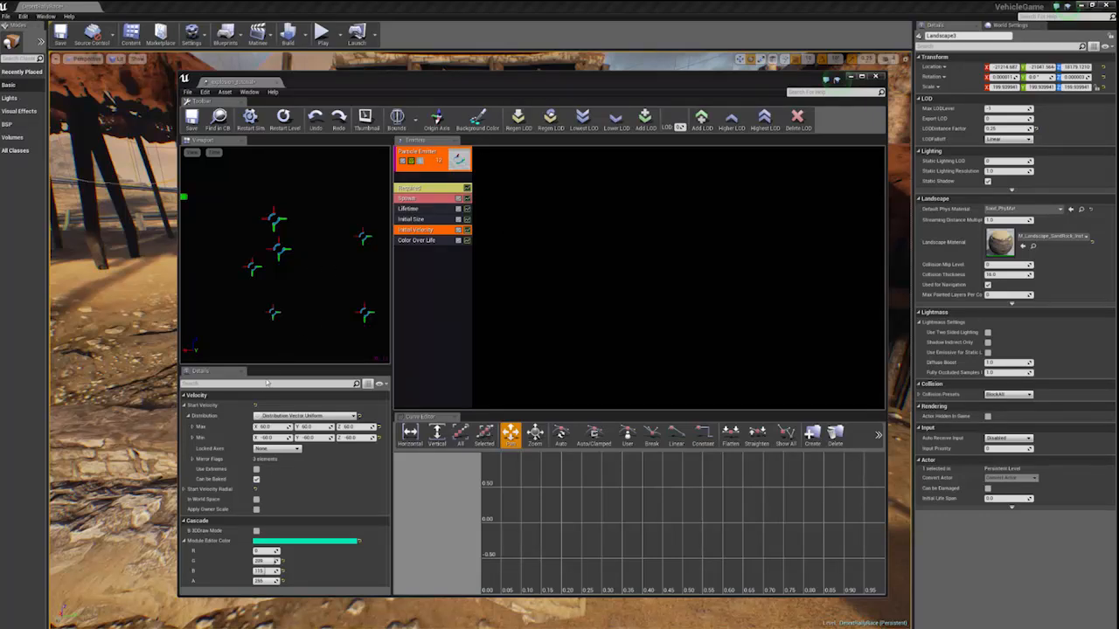
- Open the Color Over Life module and look at its first curve point's output colour
{"action": "left_click", "coordinate": [427, 240]}
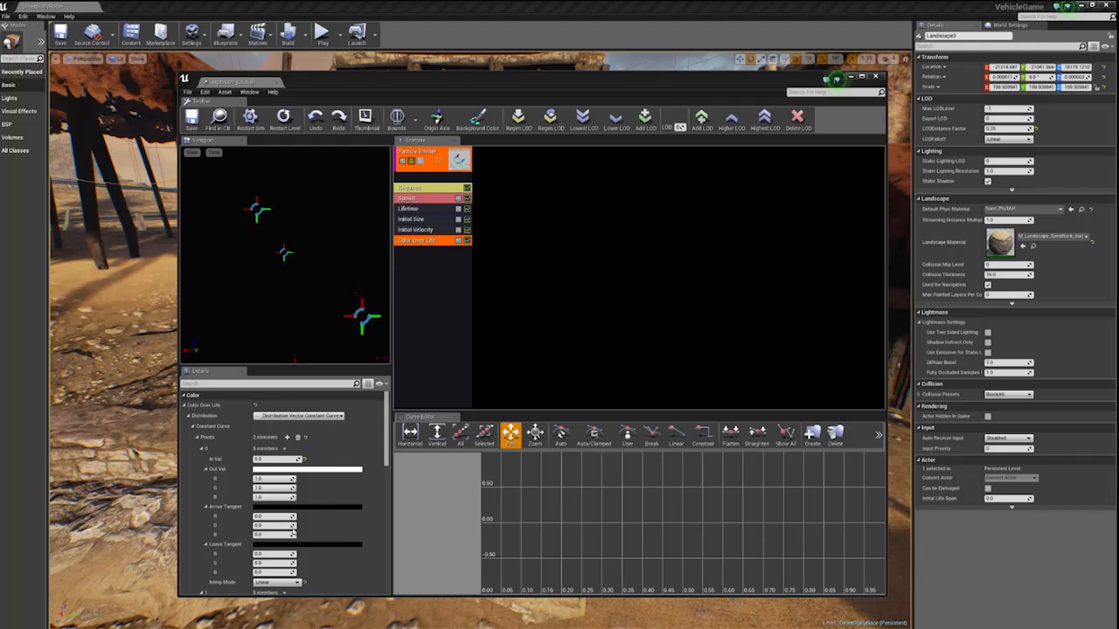
{"action": "left_click", "coordinate": [281, 470]}
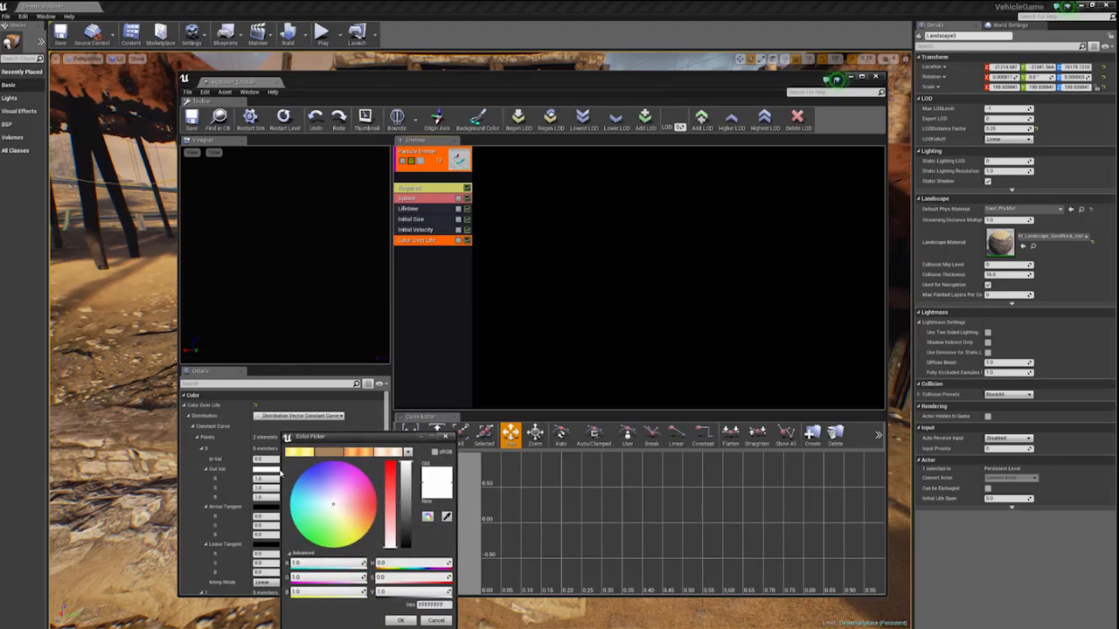
{"action": "key", "text": "Escape"}
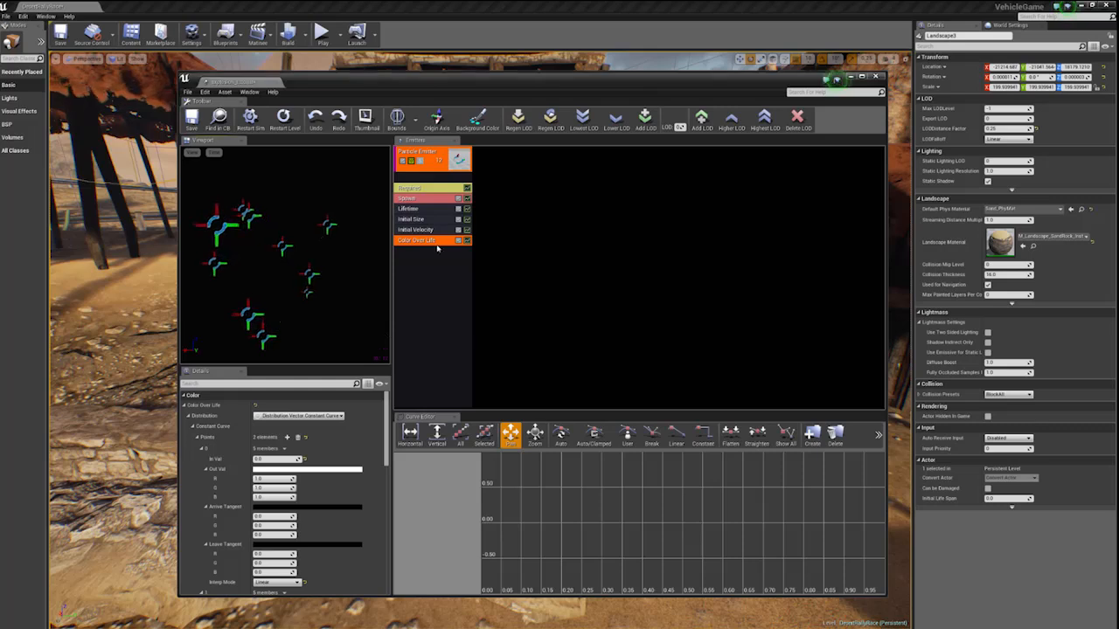
{"action": "left_click", "coordinate": [425, 230]}
{"action": "left_click", "coordinate": [423, 241]}
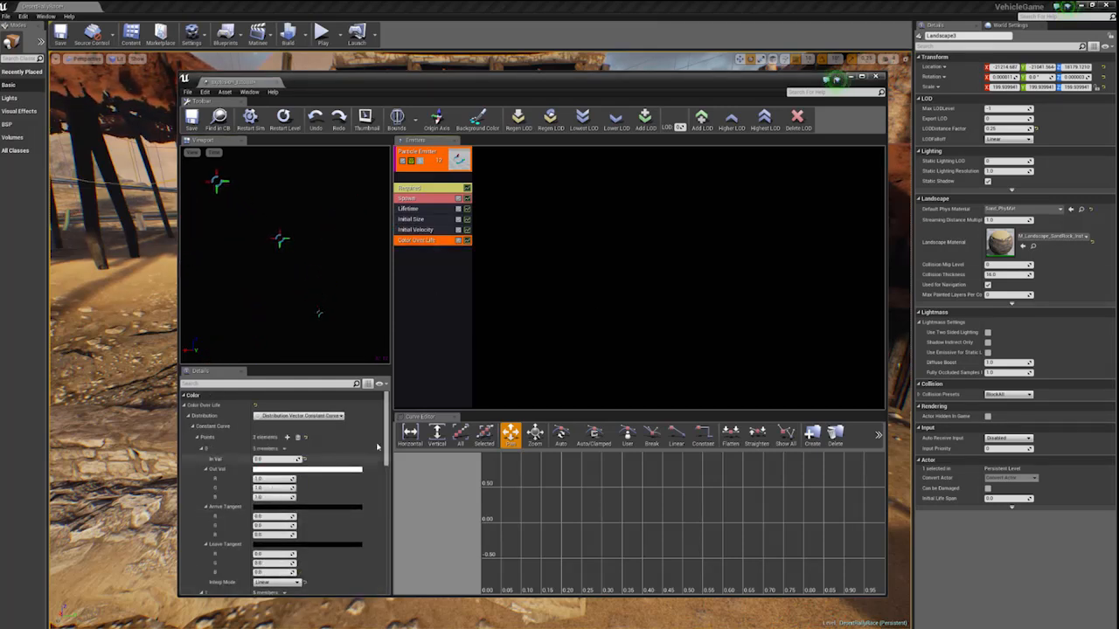
- Try to set the first Color Over Life point's output colour to hex FF6A39FF with a brightness value of 150
{"action": "left_click_drag", "start_coordinate": [379, 468], "coordinate": [305, 359]}
{"action": "left_click", "coordinate": [302, 470]}
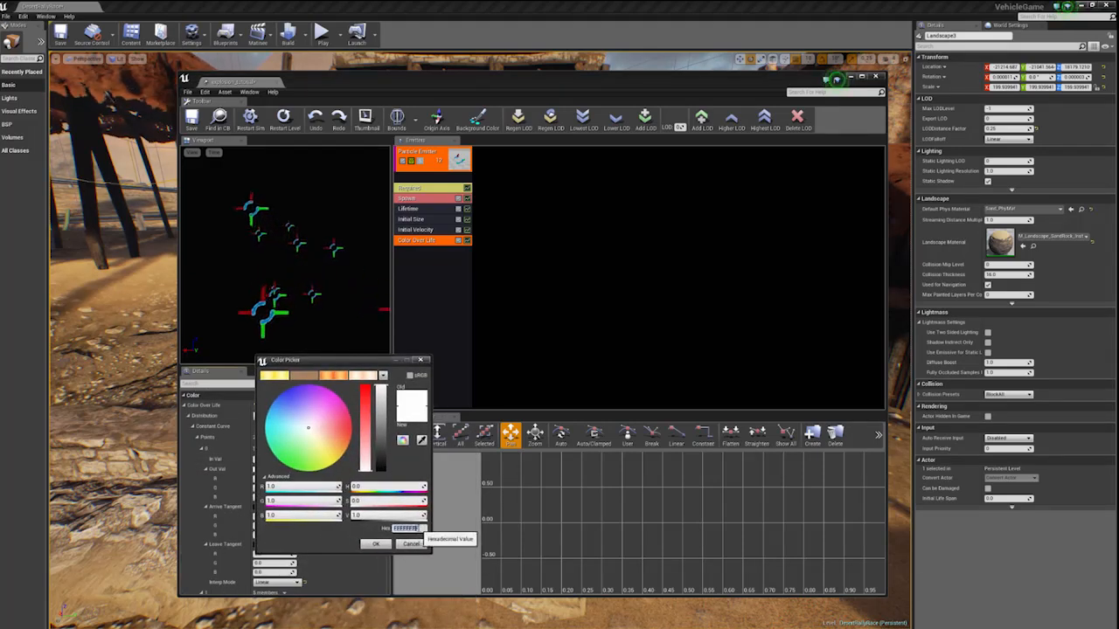
{"action": "left_click", "coordinate": [407, 528]}
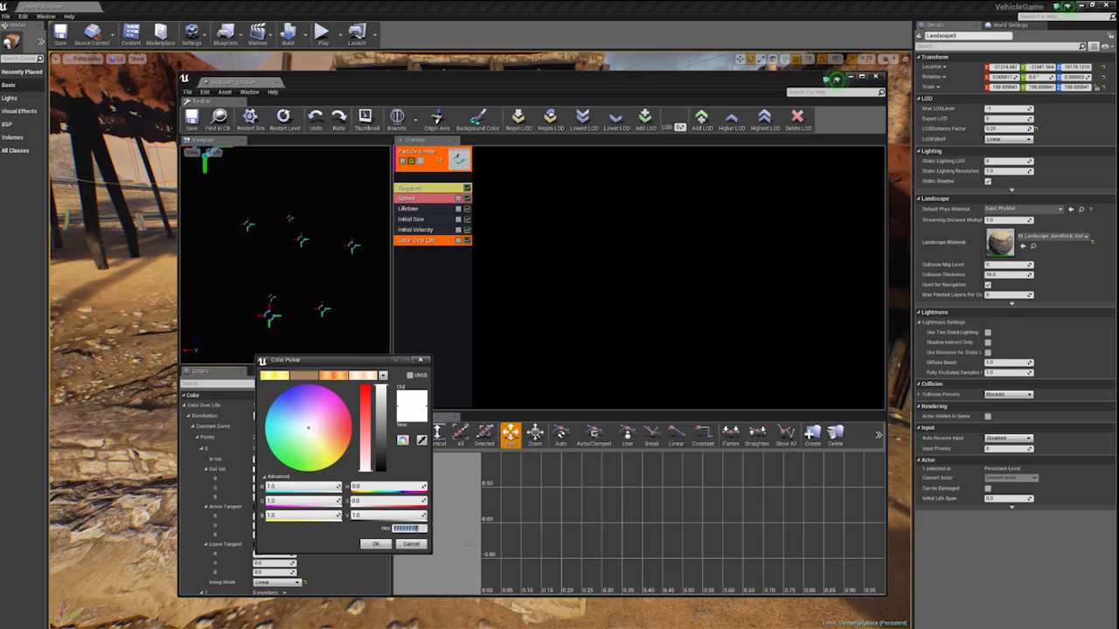
{"action": "type", "text": "FF6A397F"}
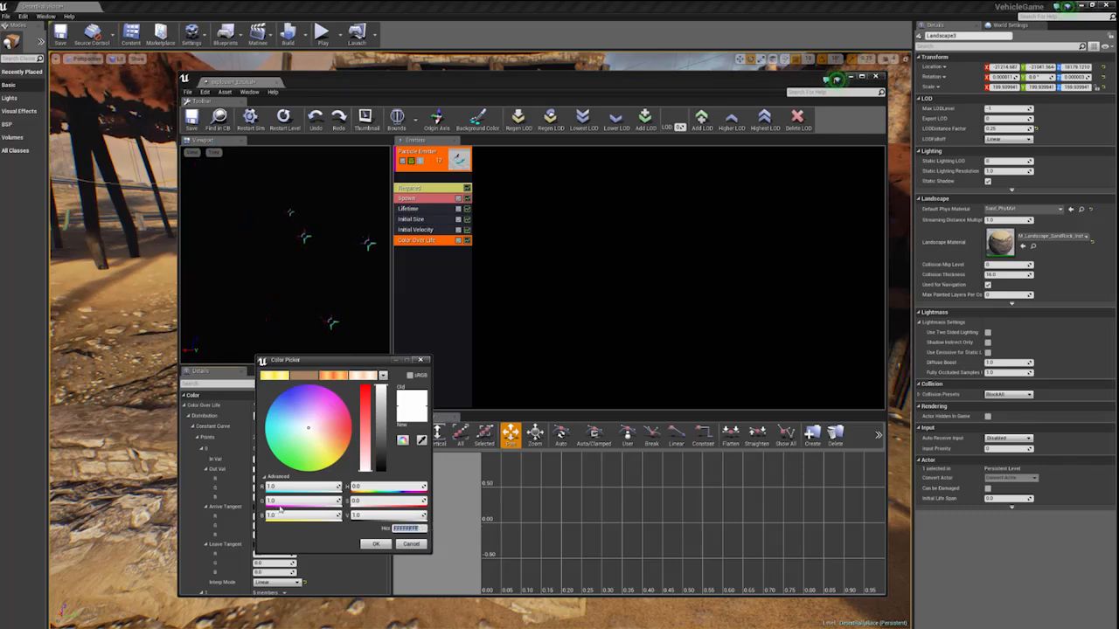
{"action": "key", "text": "Return"}
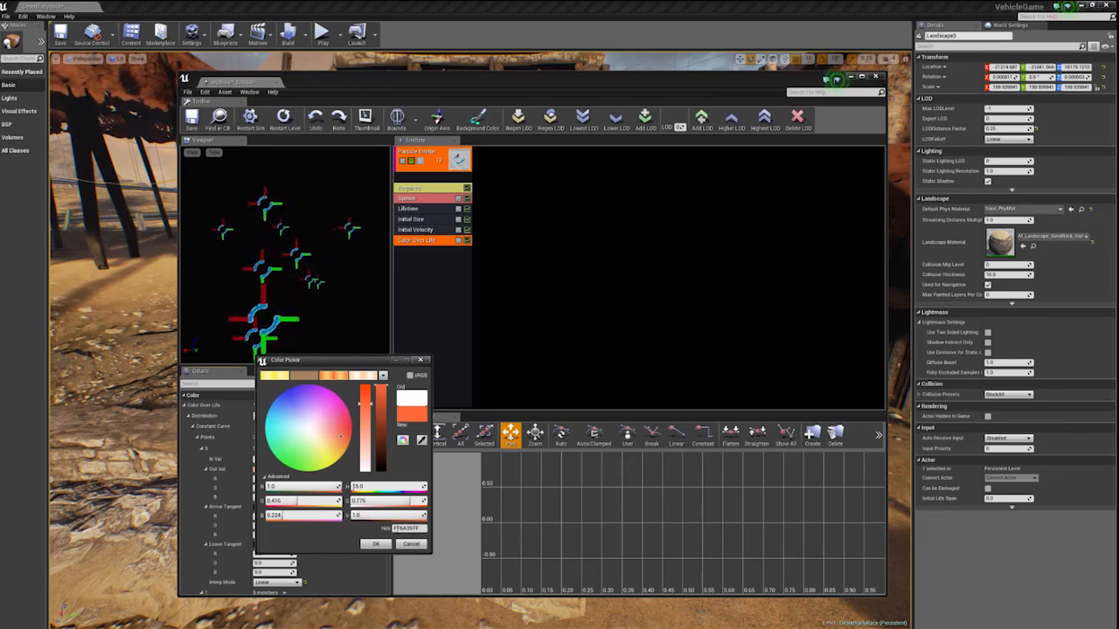
{"action": "left_click", "coordinate": [371, 514]}
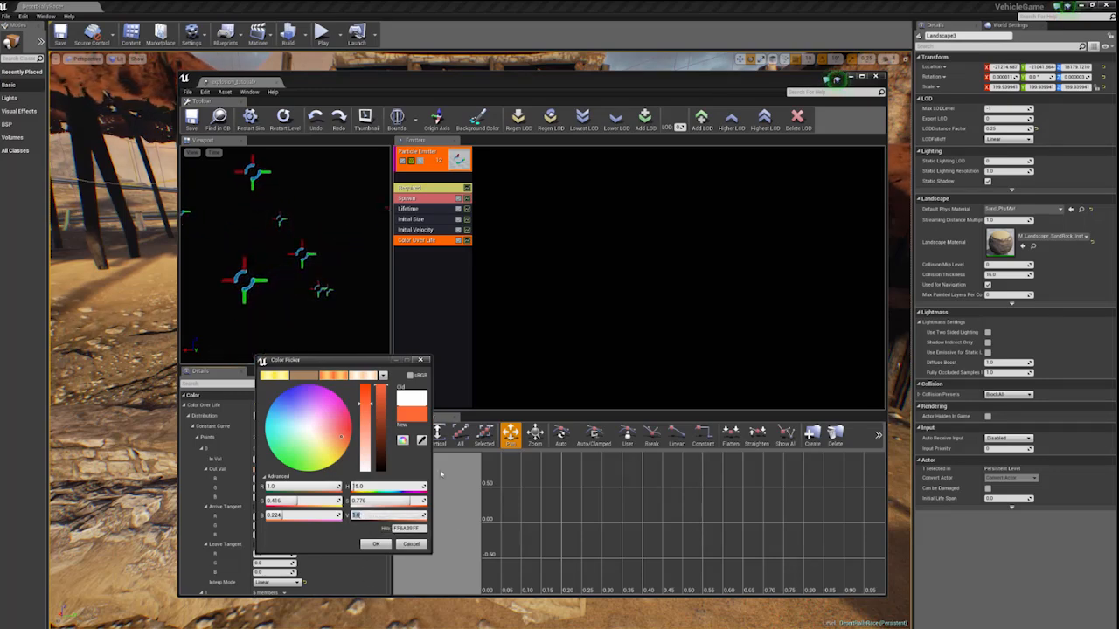
{"action": "type", "text": "150"}
{"action": "key", "text": "Return"}
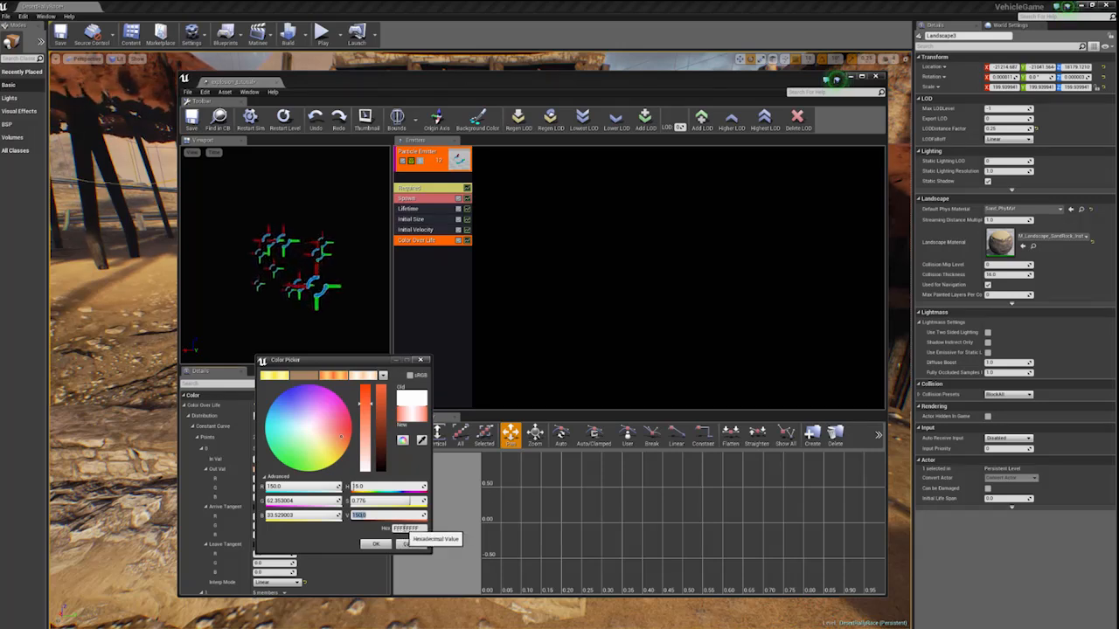
{"action": "left_click_drag", "start_coordinate": [392, 529], "coordinate": [424, 529]}
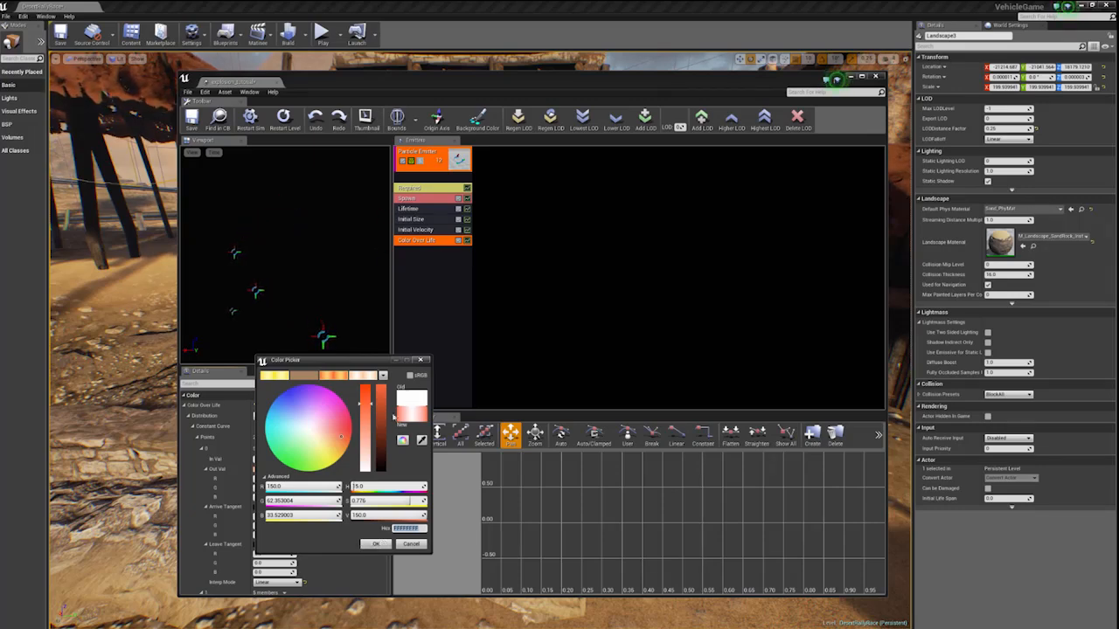
{"action": "left_click", "coordinate": [376, 544]}
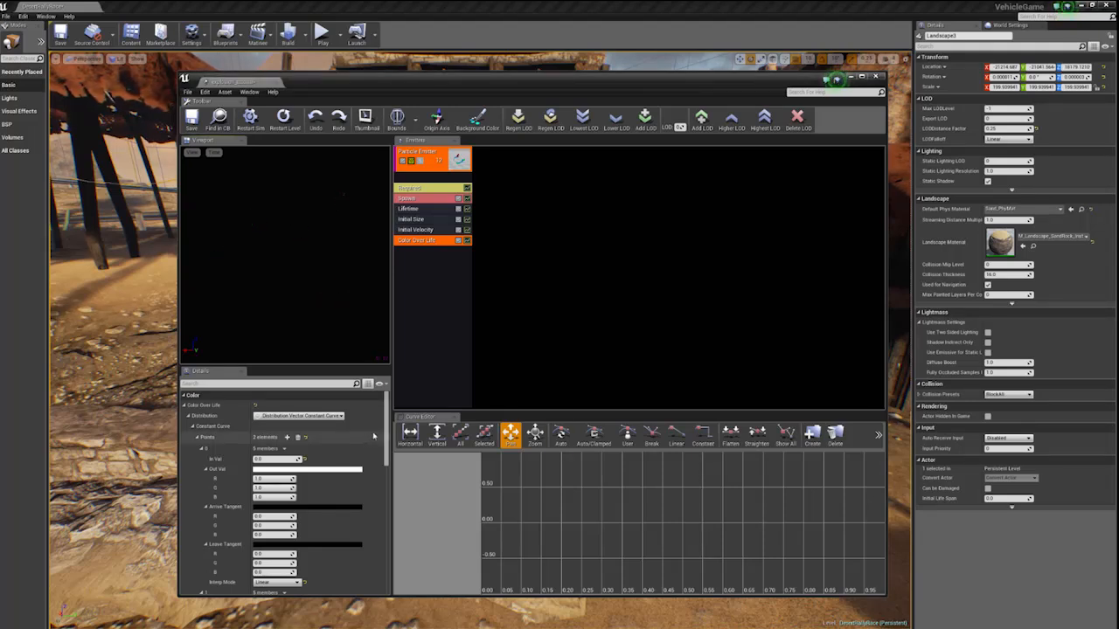
- Set the In Val of the second Color Over Life curve point to 0.1
{"action": "scroll", "coordinate": [378, 435], "scroll_direction": "down", "scroll_amount": 3}
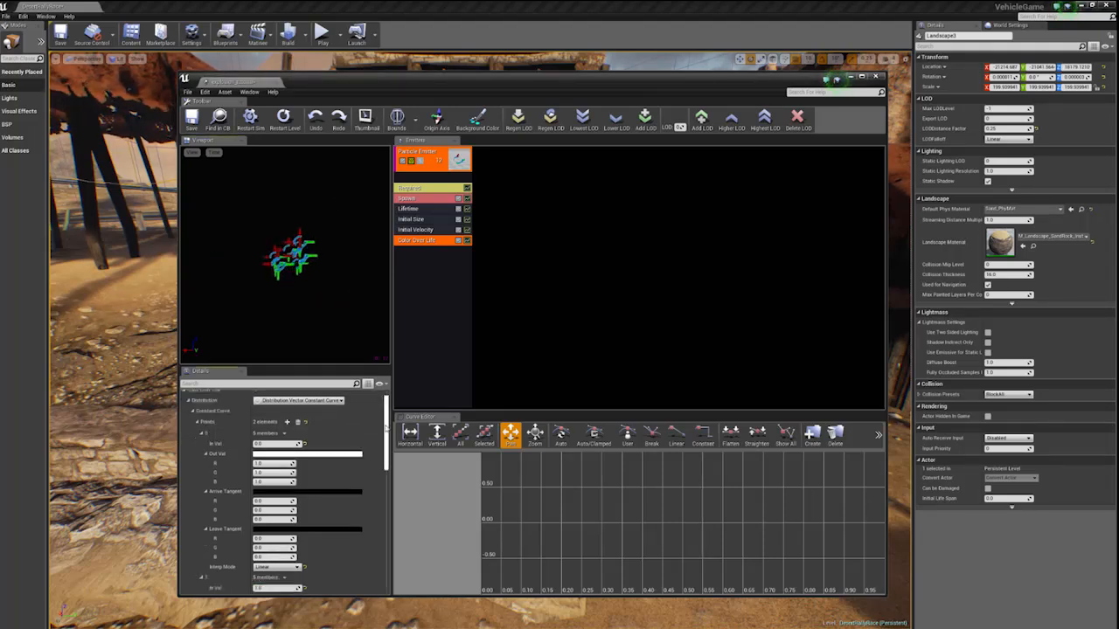
{"action": "scroll", "coordinate": [380, 441], "scroll_direction": "down", "scroll_amount": 1}
{"action": "left_click", "coordinate": [283, 525]}
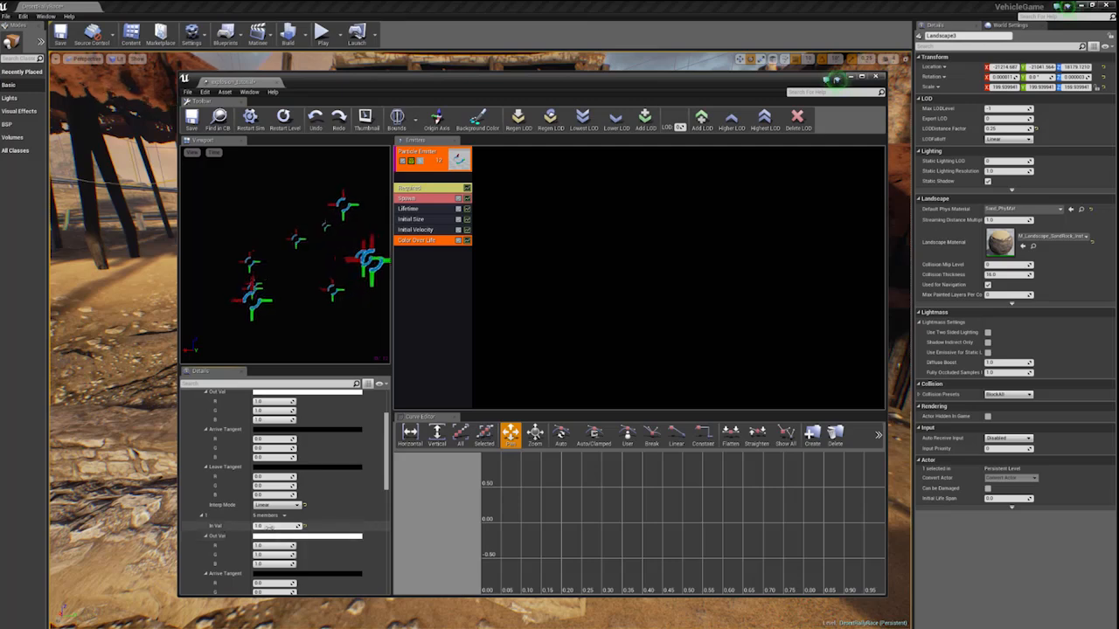
{"action": "type", "text": "0.5"}
{"action": "key", "text": "Return"}
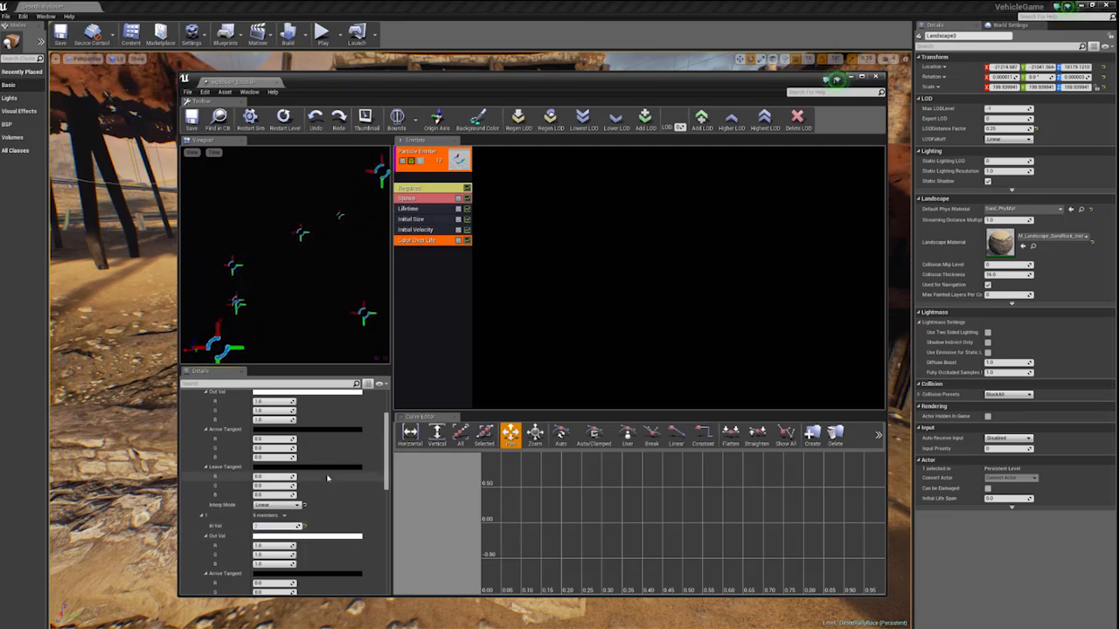
- Set the second Color Over Life point's output colour to hex FFC88AFF
{"action": "left_click", "coordinate": [308, 536]}
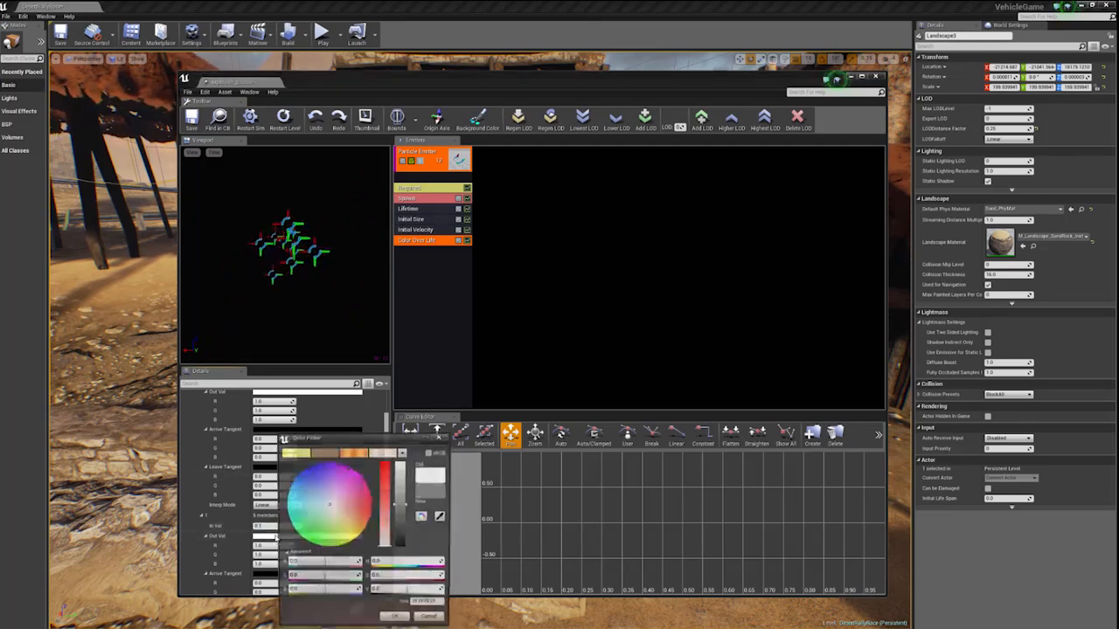
{"action": "left_click", "coordinate": [425, 605]}
{"action": "type", "text": "FFC8BAFF"}
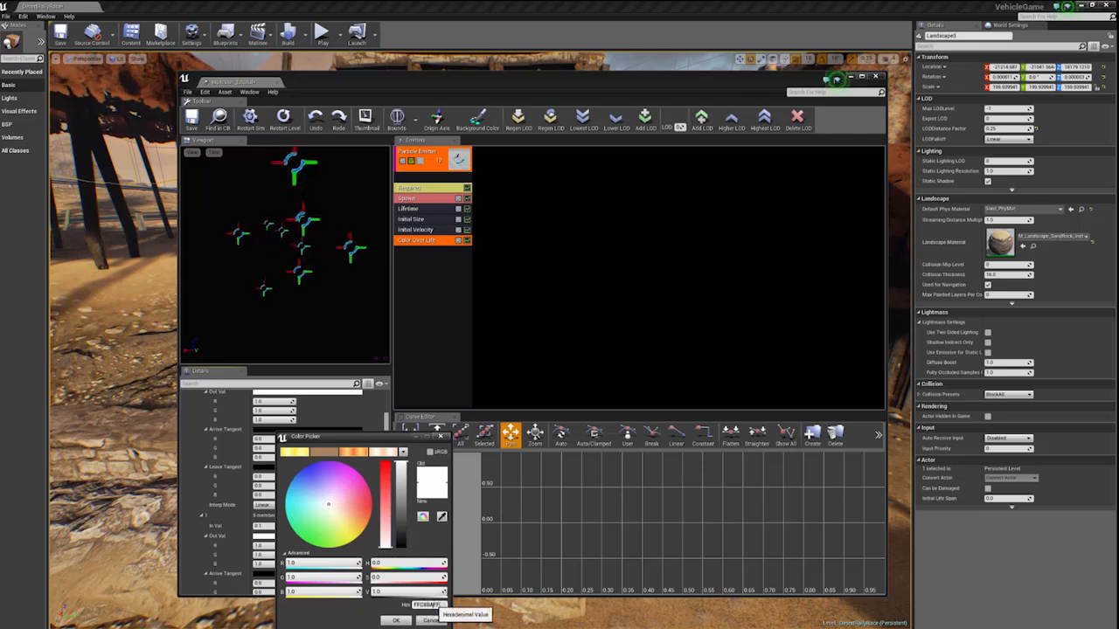
{"action": "key", "text": "Return"}
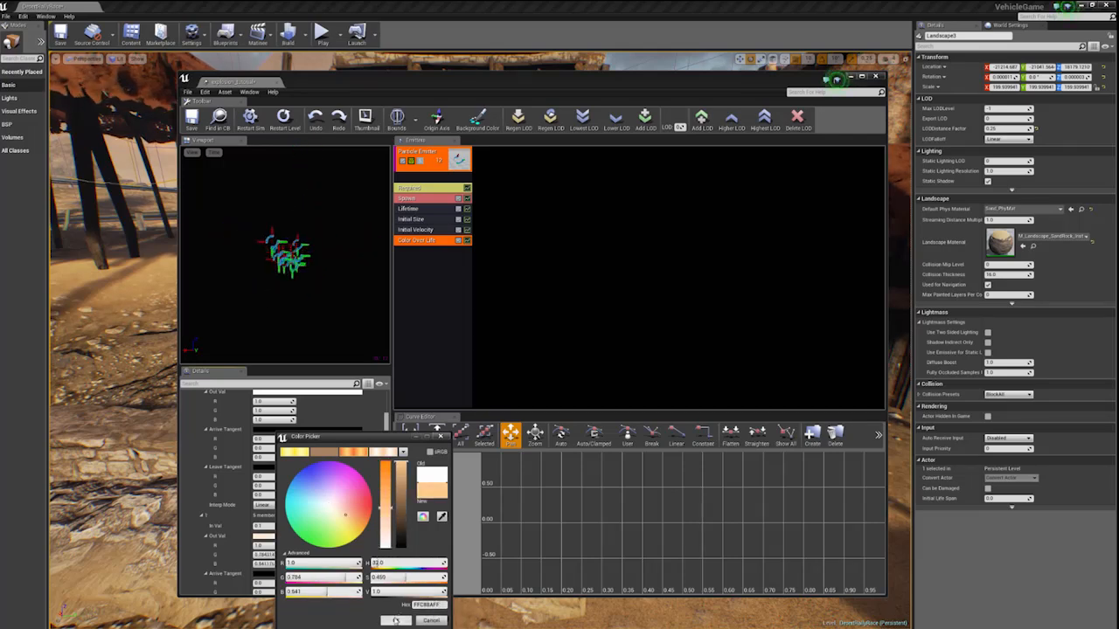
{"action": "left_click", "coordinate": [395, 621]}
- Recheck the first Color Over Life point's output colour and close it without changing the colour
{"action": "scroll", "coordinate": [282, 475], "scroll_direction": "up", "scroll_amount": 5}
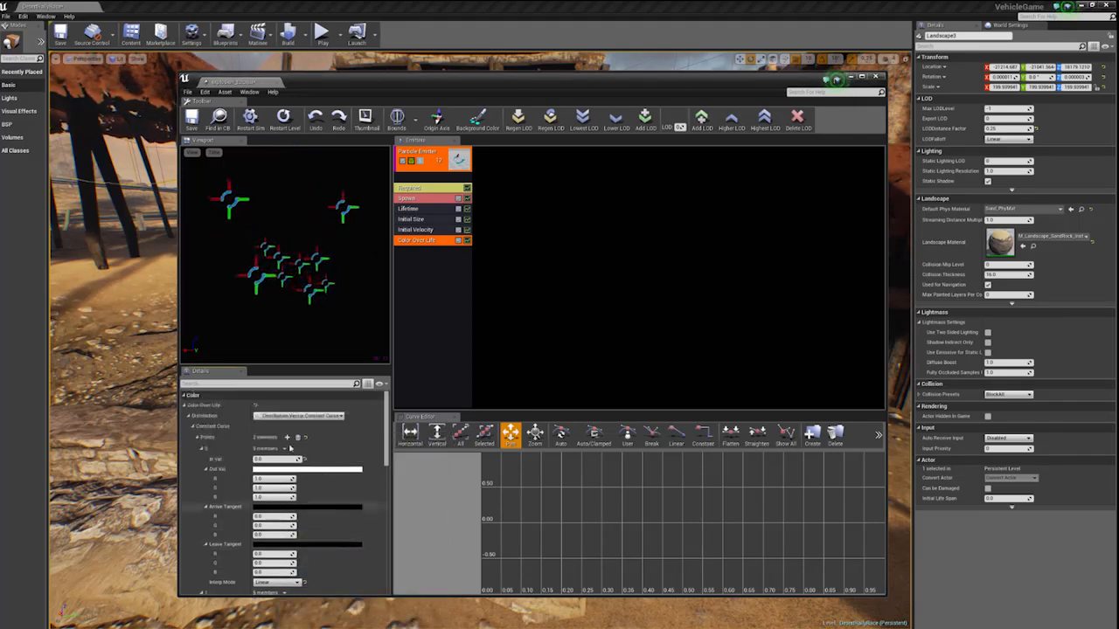
{"action": "left_click", "coordinate": [282, 471]}
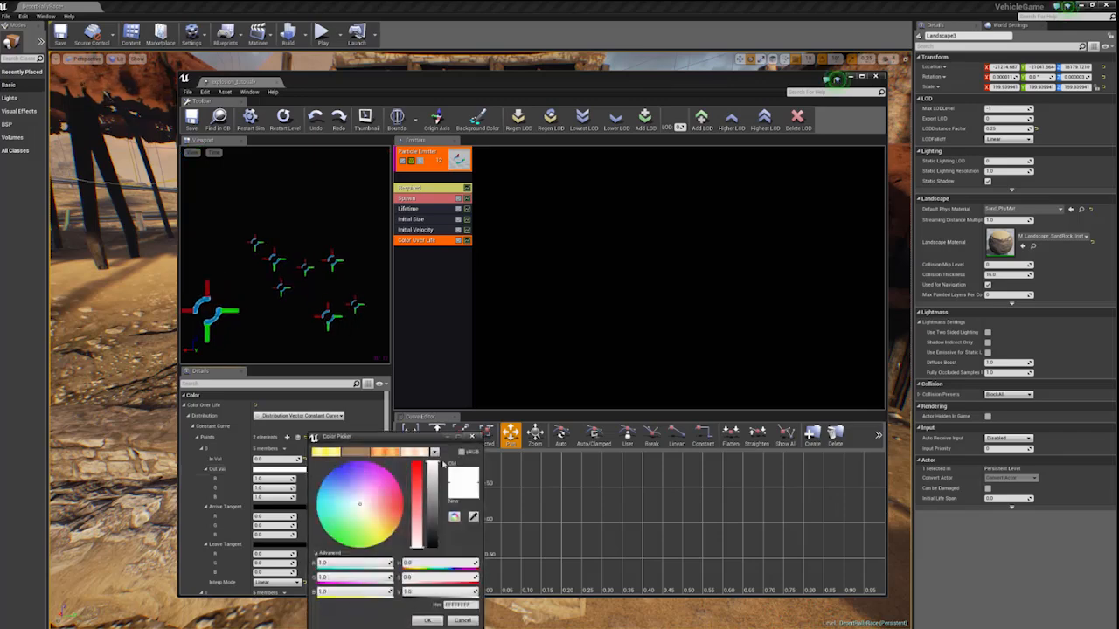
{"action": "left_click", "coordinate": [427, 620]}
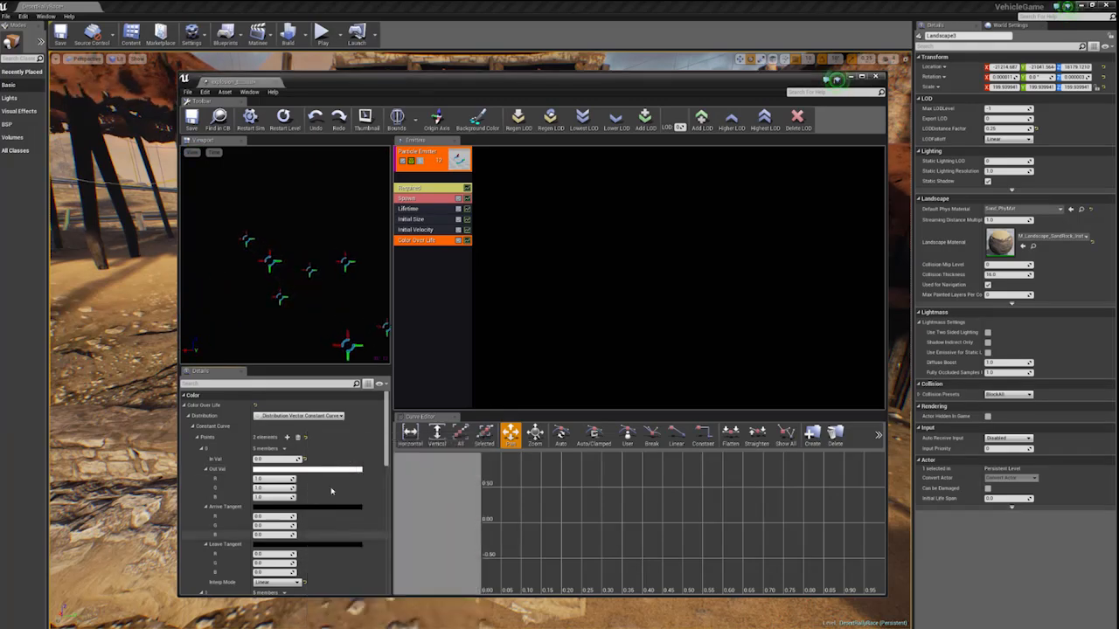
{"action": "scroll", "coordinate": [330, 489], "scroll_direction": "down", "scroll_amount": 3}
{"action": "scroll", "coordinate": [330, 489], "scroll_direction": "up", "scroll_amount": 3}
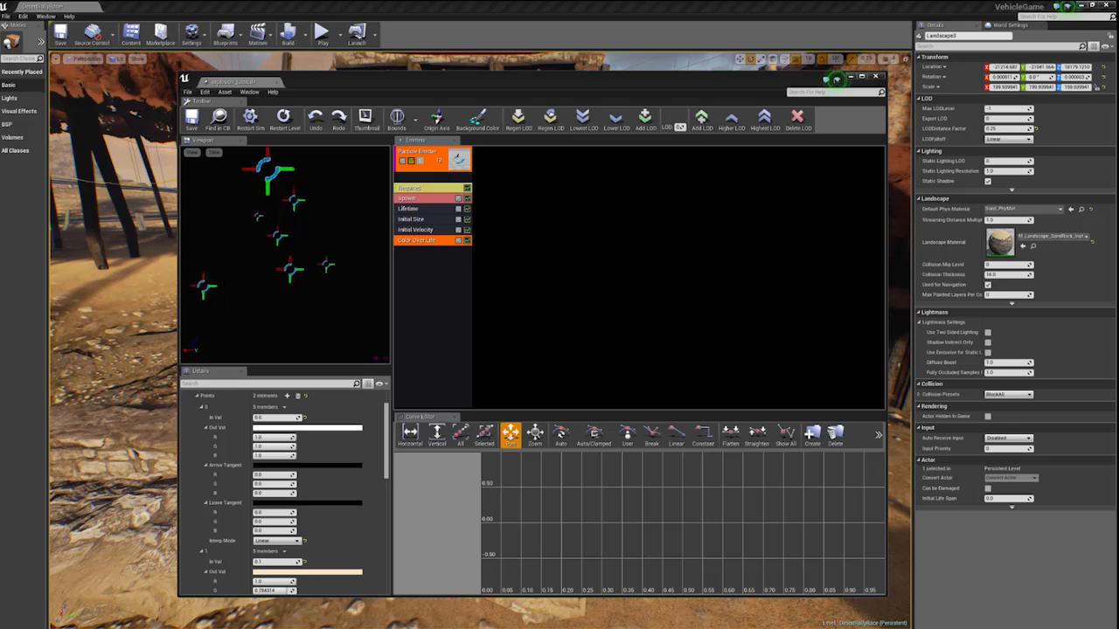
- Set the first Color Over Life point's output colour to hex FF6A39FF and raise its brightness value to 150
{"action": "left_click", "coordinate": [275, 429]}
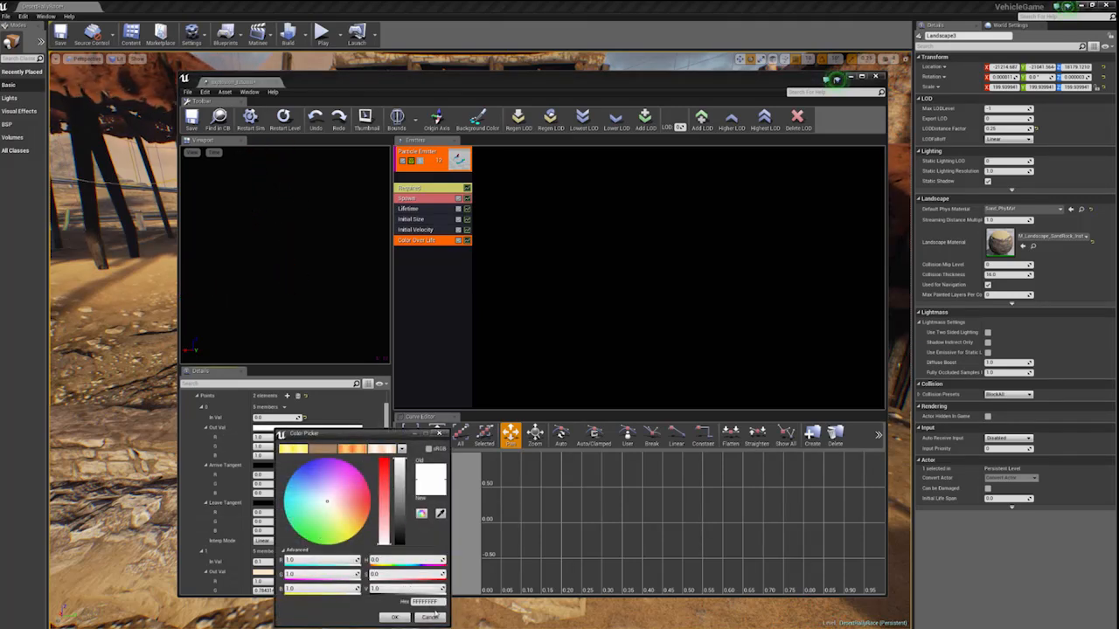
{"action": "key", "text": "Return"}
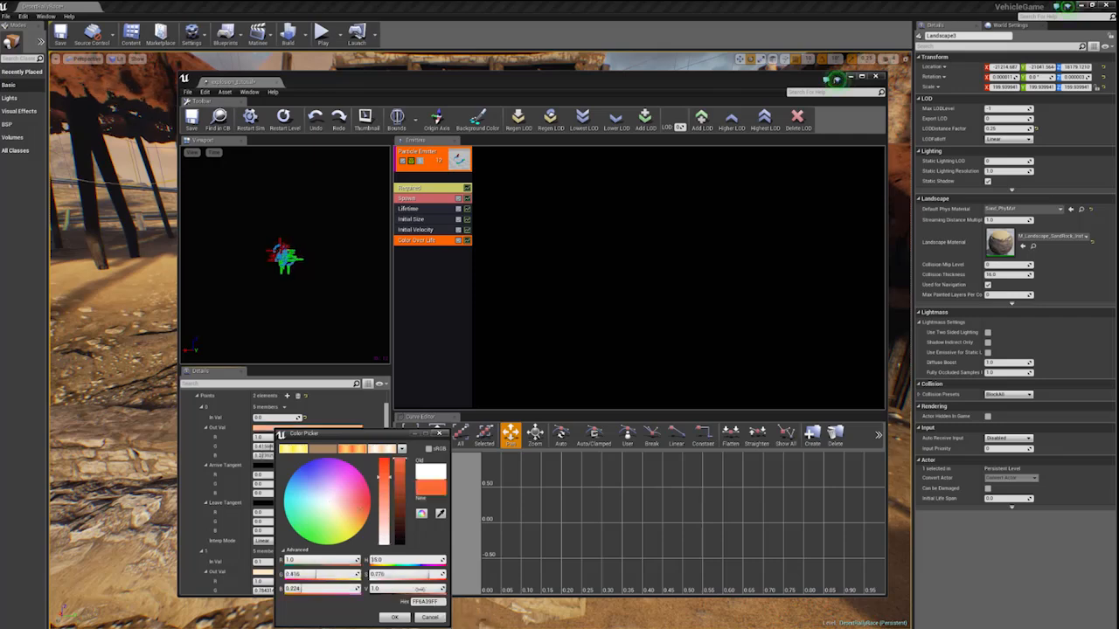
{"action": "left_click", "coordinate": [398, 616]}
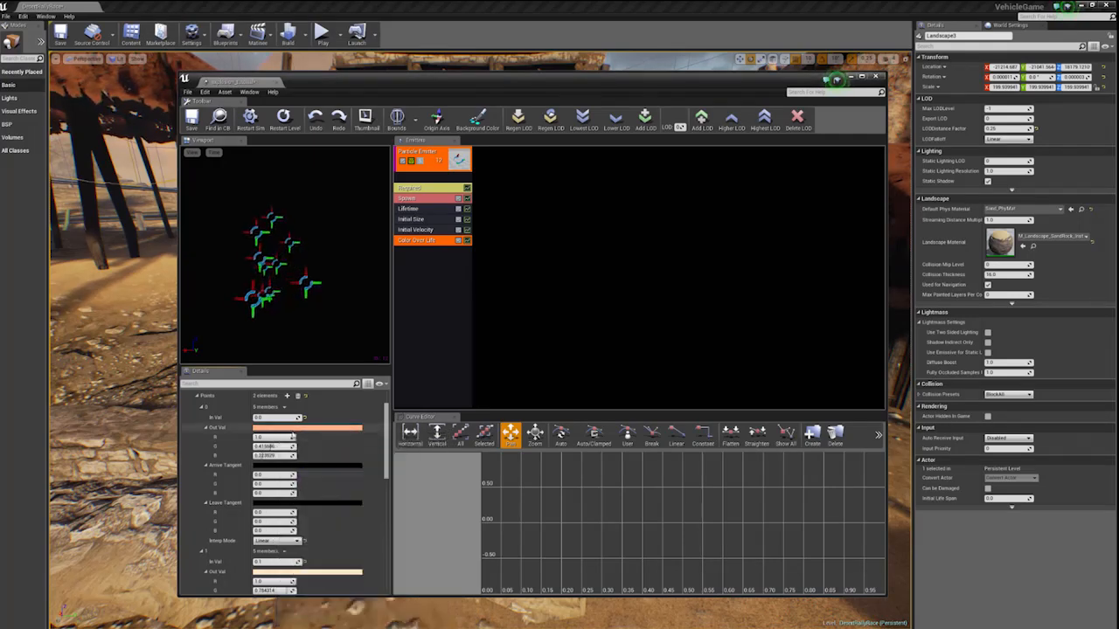
{"action": "left_click", "coordinate": [299, 428]}
{"action": "left_click", "coordinate": [401, 588]}
{"action": "type", "text": "150"}
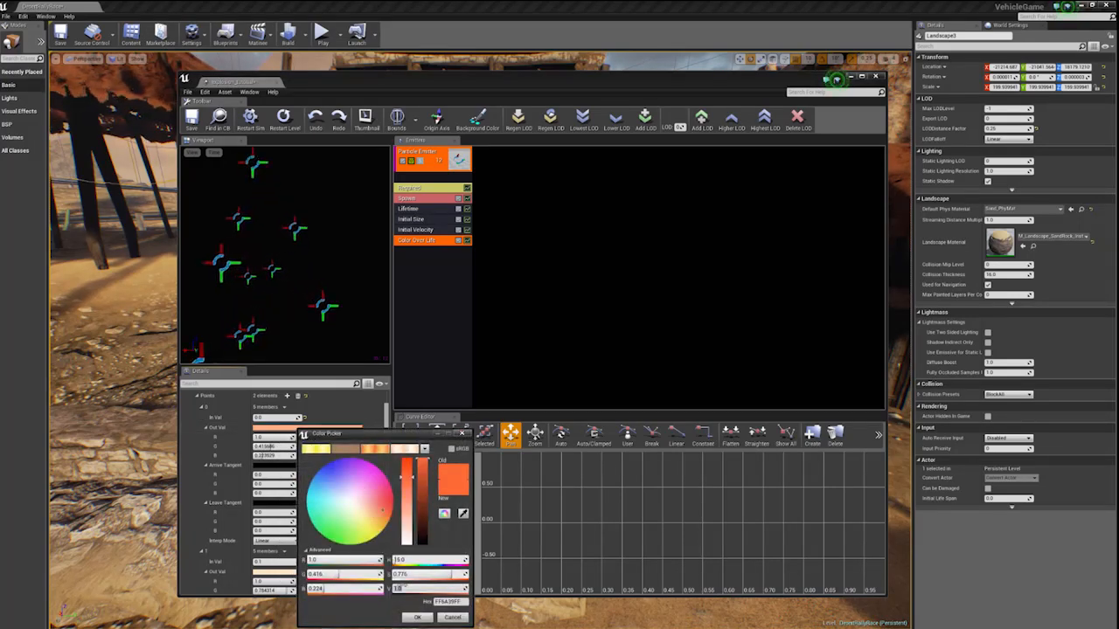
{"action": "key", "text": "Return"}
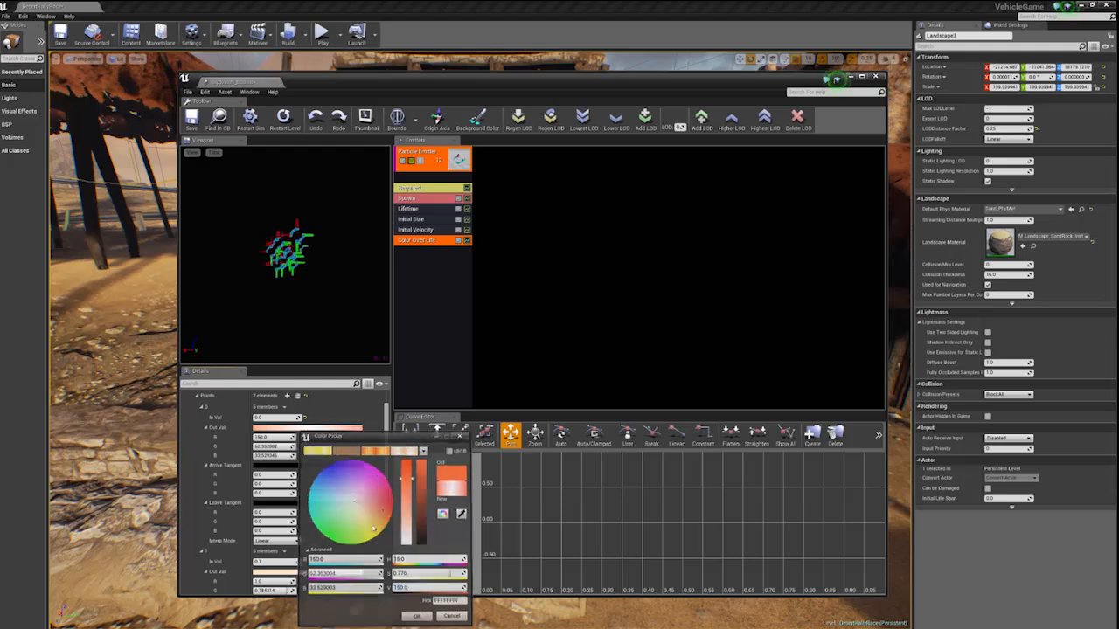
{"action": "left_click", "coordinate": [416, 617]}
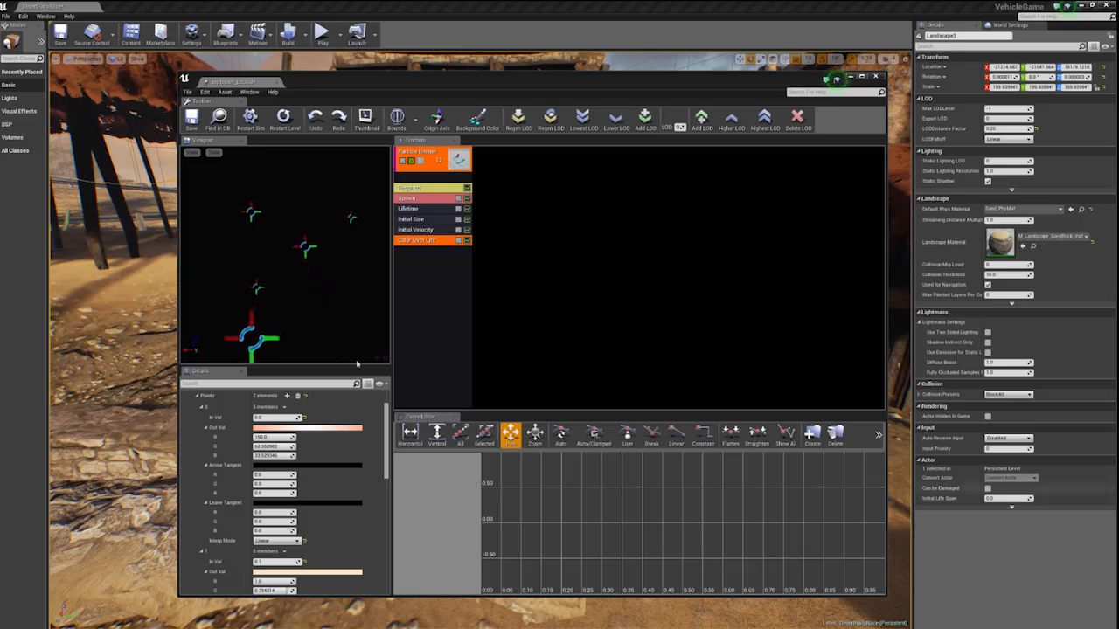
- Review the remaining Color Over Life curve points and the Alpha Over Life curve settings
{"action": "scroll", "coordinate": [340, 446], "scroll_direction": "down", "scroll_amount": 2}
{"action": "scroll", "coordinate": [337, 441], "scroll_direction": "up", "scroll_amount": 2}
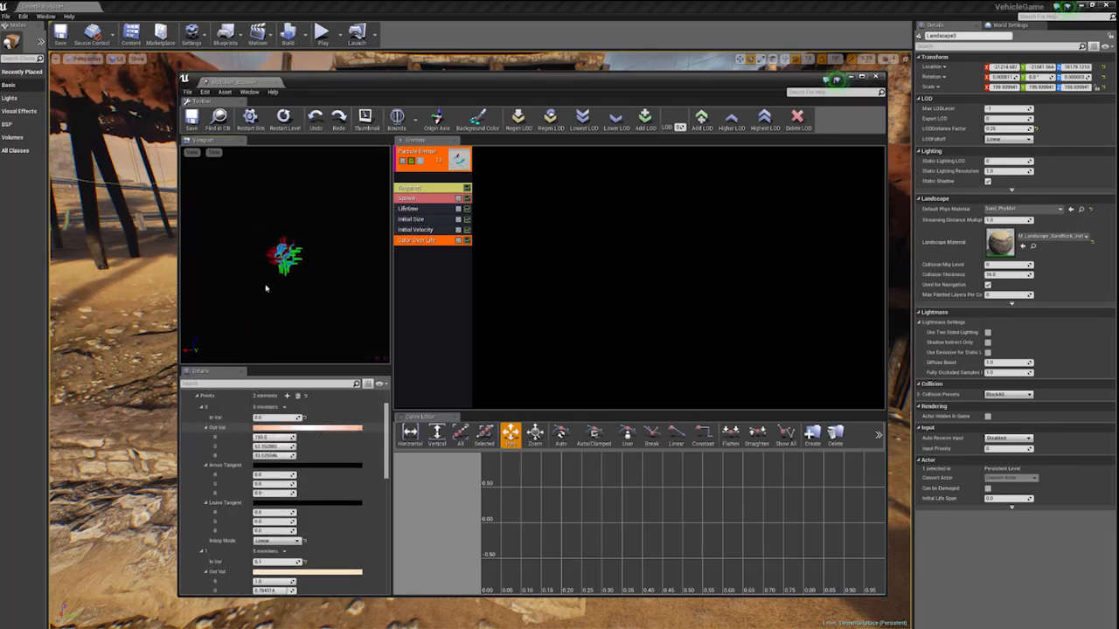
{"action": "scroll", "coordinate": [314, 483], "scroll_direction": "down", "scroll_amount": 2}
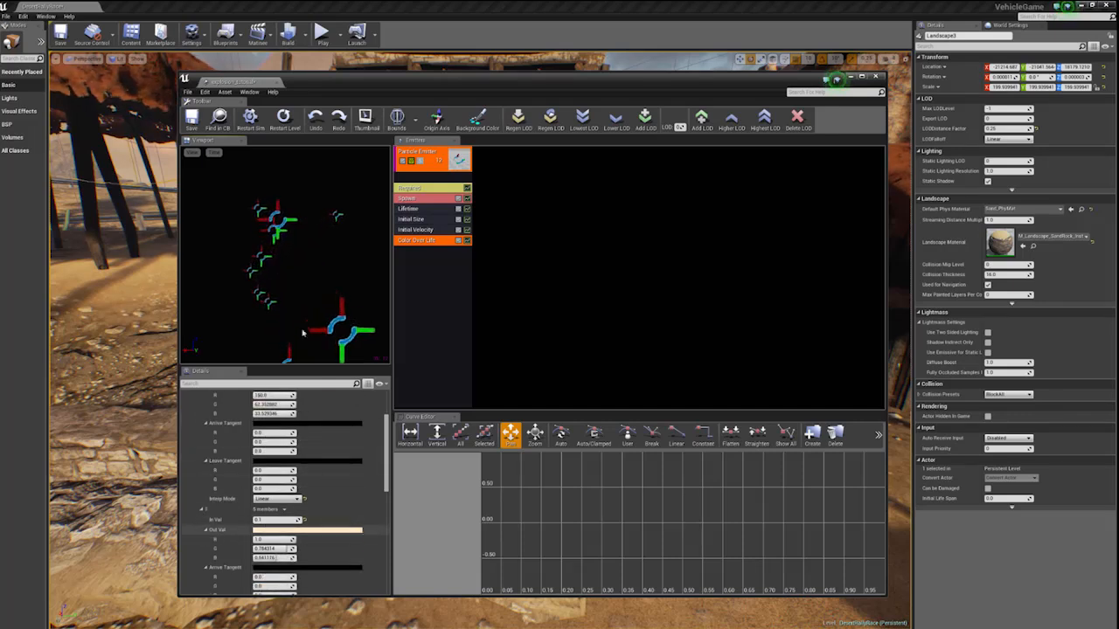
{"action": "scroll", "coordinate": [318, 470], "scroll_direction": "up", "scroll_amount": 1}
{"action": "scroll", "coordinate": [328, 525], "scroll_direction": "down", "scroll_amount": 7}
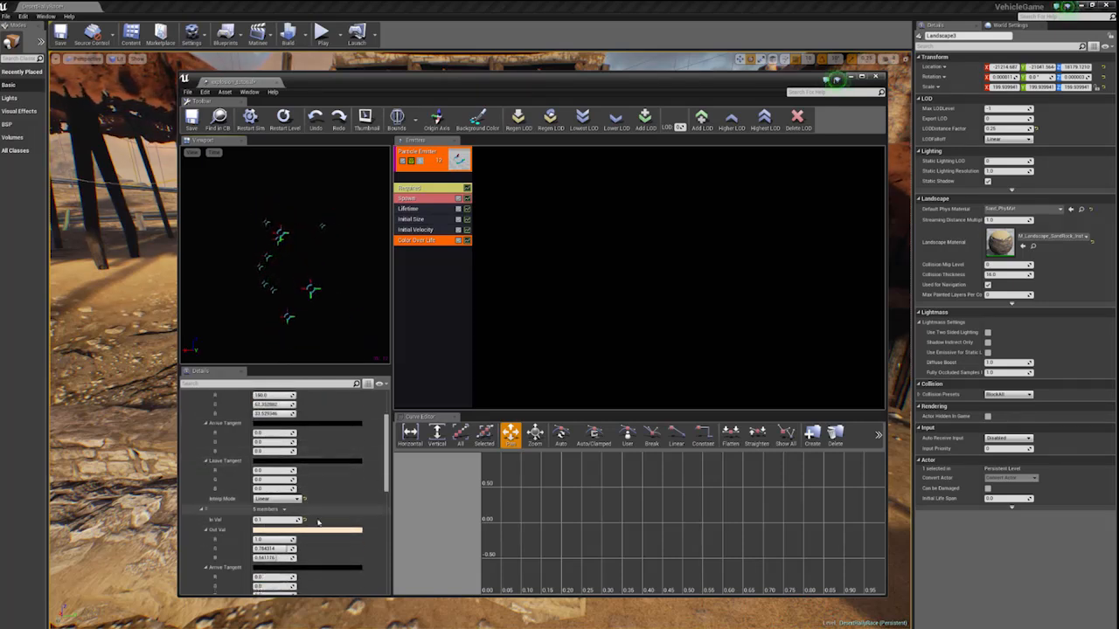
{"action": "scroll", "coordinate": [333, 527], "scroll_direction": "down", "scroll_amount": 5}
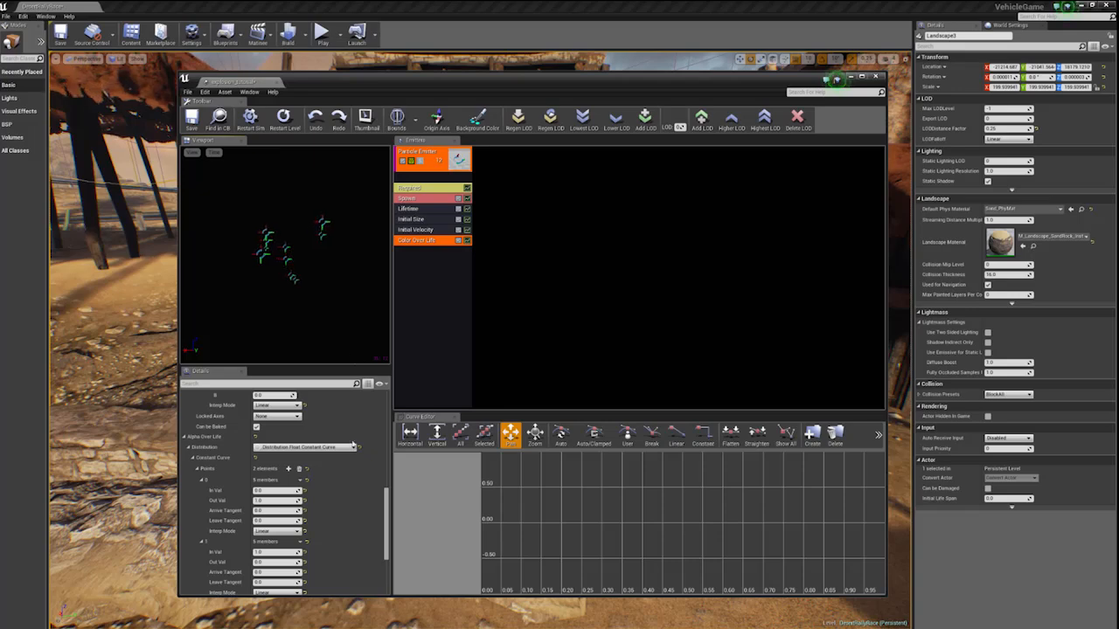
{"action": "scroll", "coordinate": [349, 501], "scroll_direction": "down", "scroll_amount": 3}
{"action": "scroll", "coordinate": [440, 461], "scroll_direction": "down", "scroll_amount": 1}
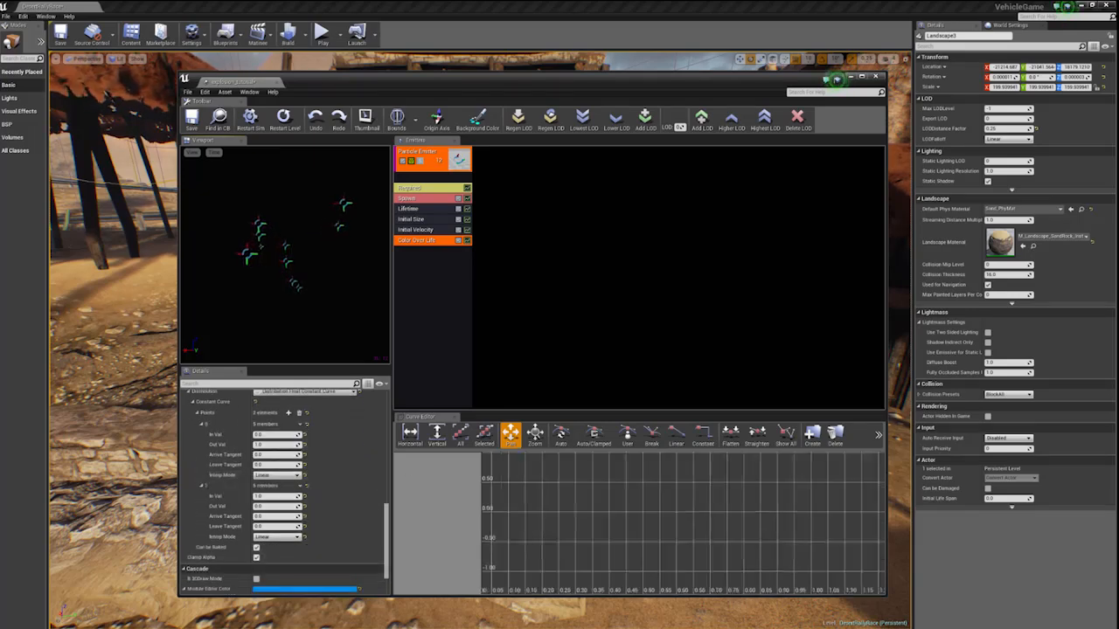
- Add a SubImage Index module to the particle emitter and show its curve settings
{"action": "right_click", "coordinate": [451, 258]}
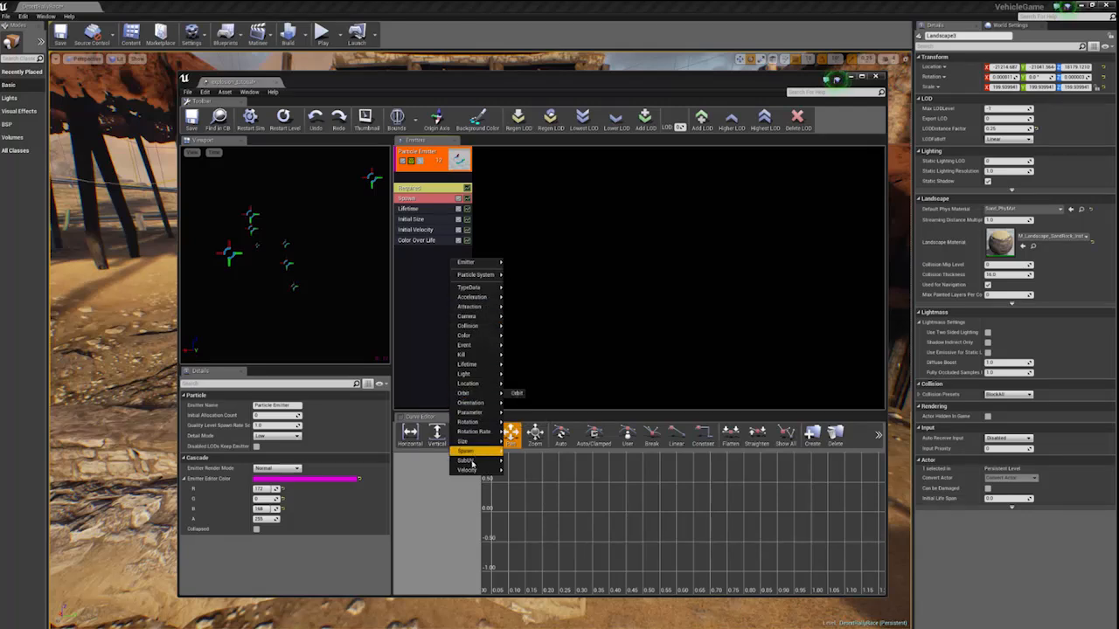
{"action": "mouse_move", "coordinate": [476, 460]}
{"action": "left_click", "coordinate": [537, 460]}
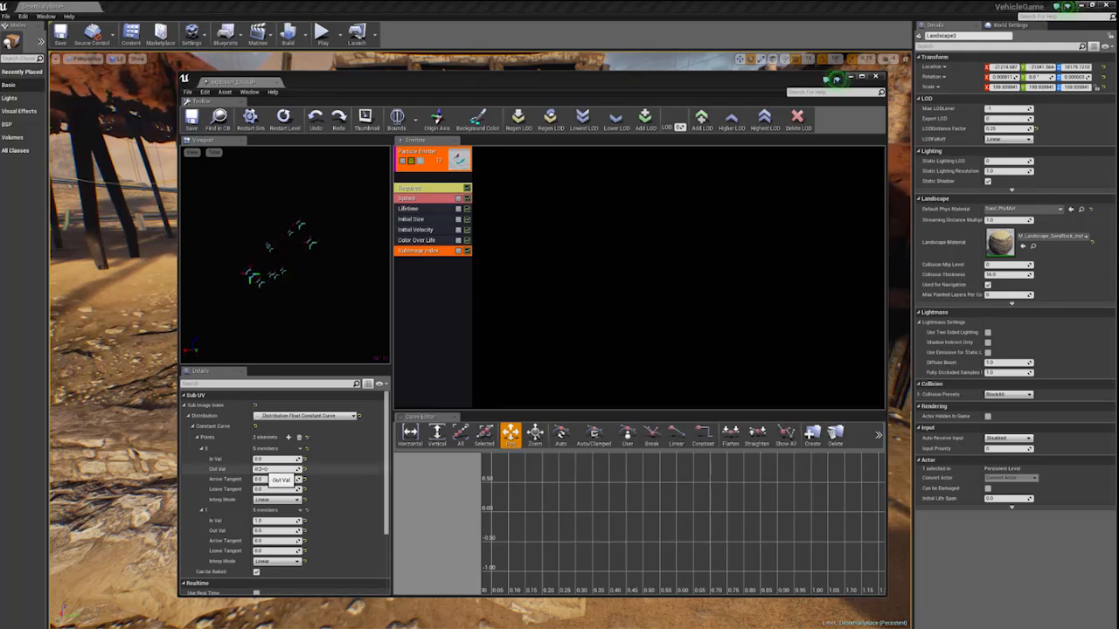
- Set the second SubImage Index curve point's In Val to 0.2 and enter a new Out Val for it
{"action": "scroll", "coordinate": [277, 498], "scroll_direction": "down", "scroll_amount": 1}
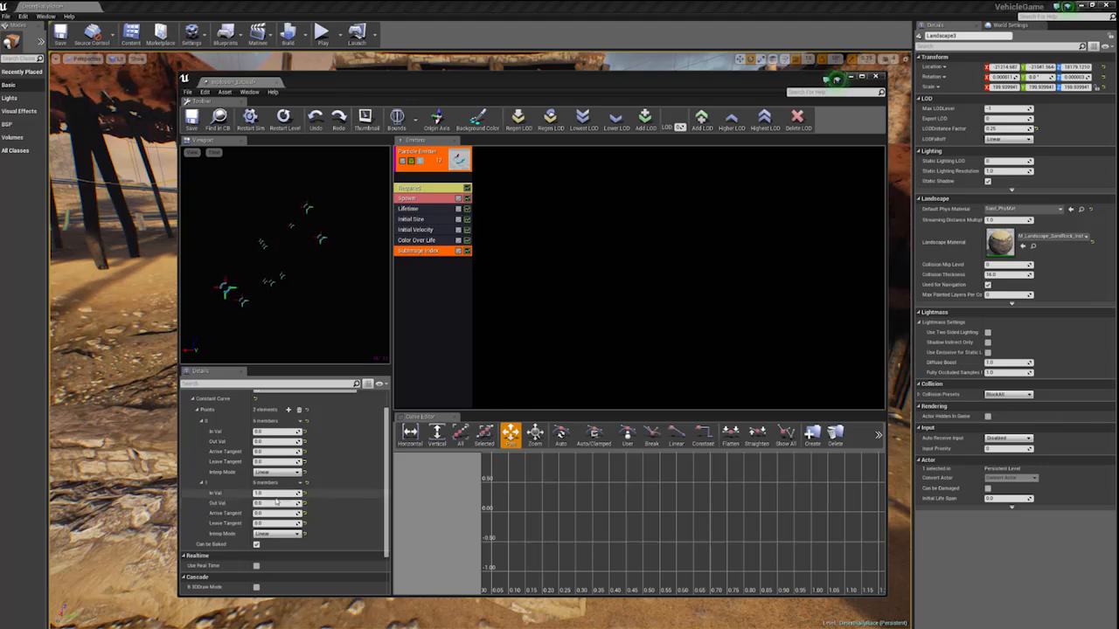
{"action": "left_click", "coordinate": [276, 494]}
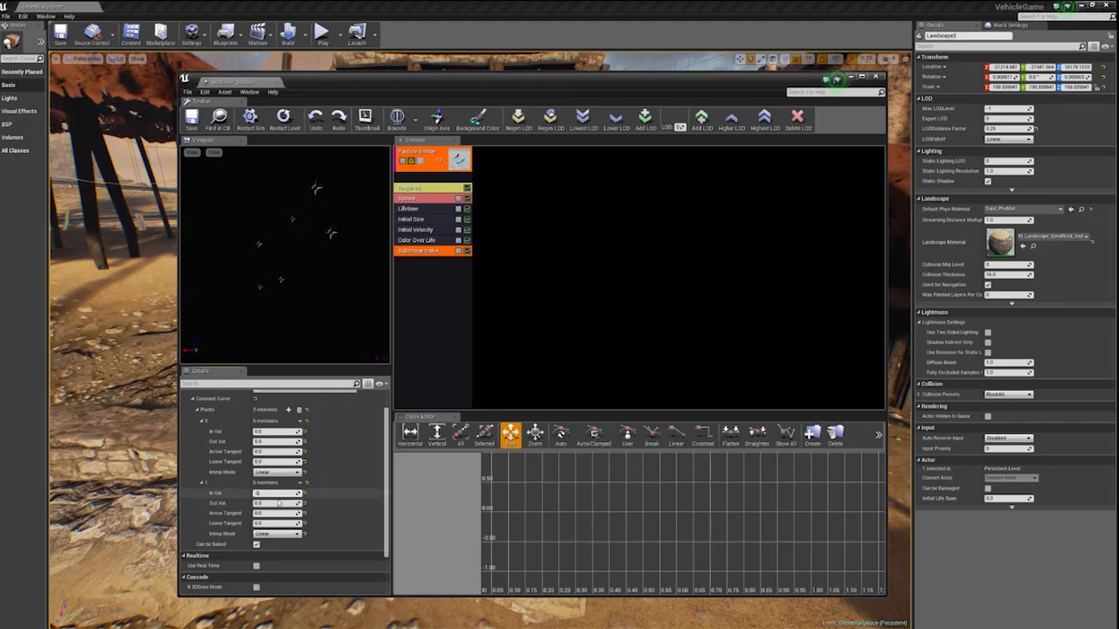
{"action": "type", "text": "0.2"}
{"action": "key", "text": "Tab"}
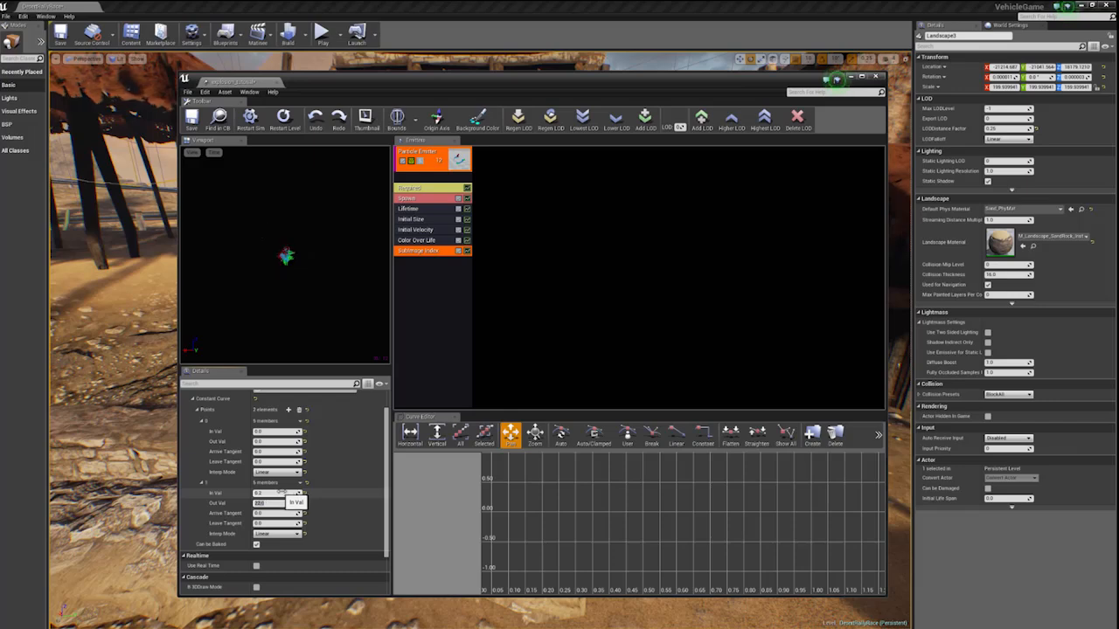
- Add a third SubImage Index curve point with an In Val of 1.0 and an Out Val of 36
{"action": "scroll", "coordinate": [279, 491], "scroll_direction": "down", "scroll_amount": 2}
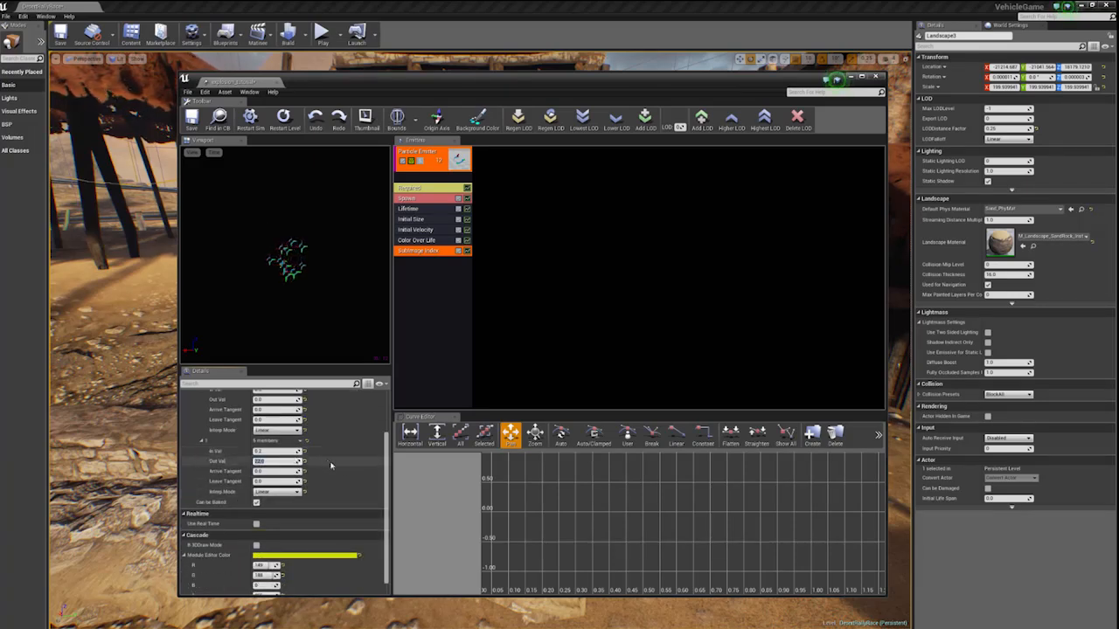
{"action": "scroll", "coordinate": [371, 479], "scroll_direction": "down", "scroll_amount": 1}
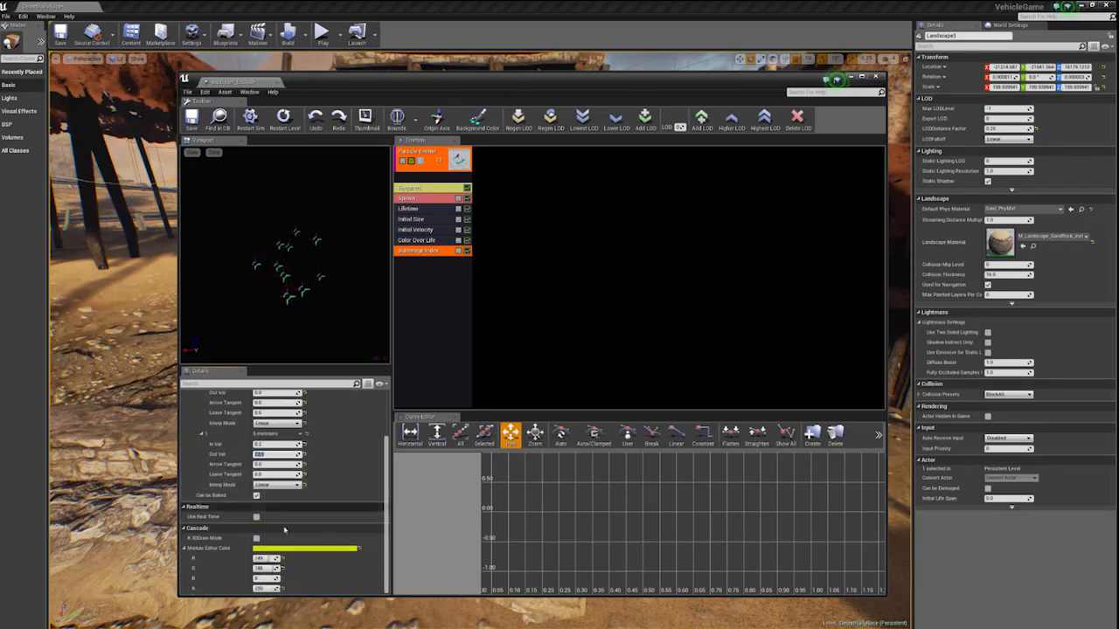
{"action": "scroll", "coordinate": [312, 486], "scroll_direction": "up", "scroll_amount": 4}
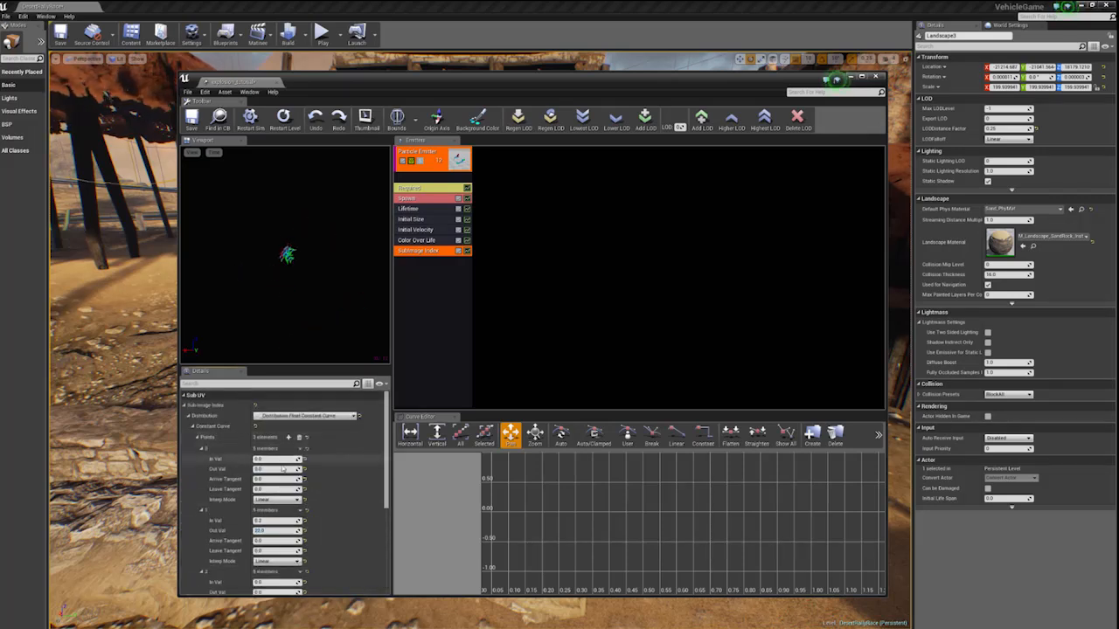
{"action": "scroll", "coordinate": [267, 489], "scroll_direction": "down", "scroll_amount": 4}
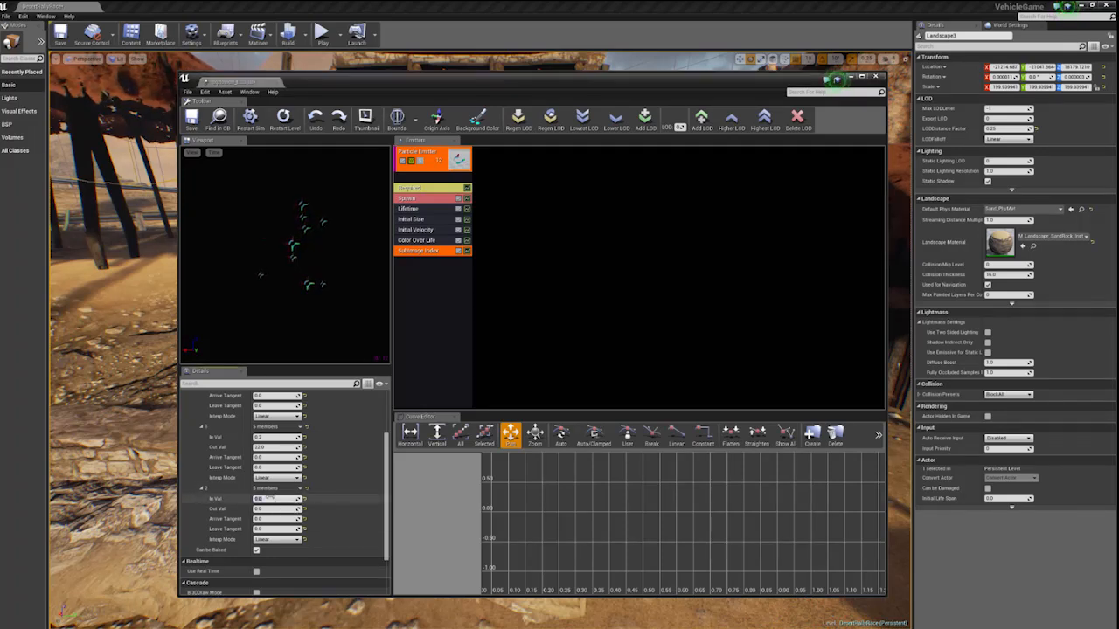
{"action": "left_click", "coordinate": [262, 498]}
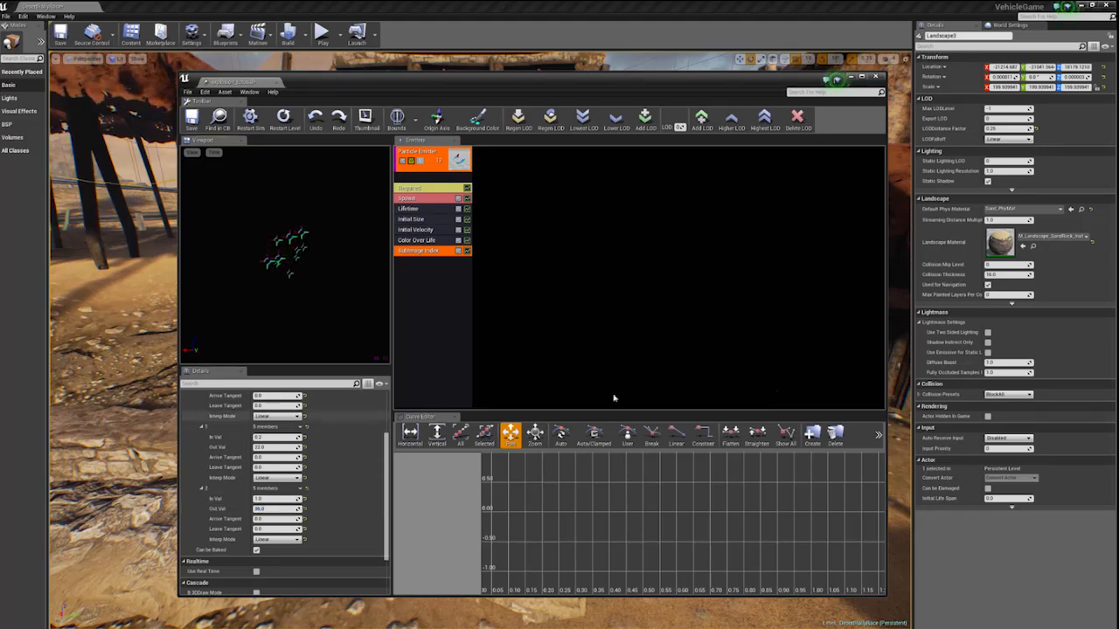
- Add a Size Scale module to the emitter and set its constant to 15 on X, Y and Z
{"action": "right_click", "coordinate": [449, 280]}
{"action": "mouse_move", "coordinate": [473, 463]}
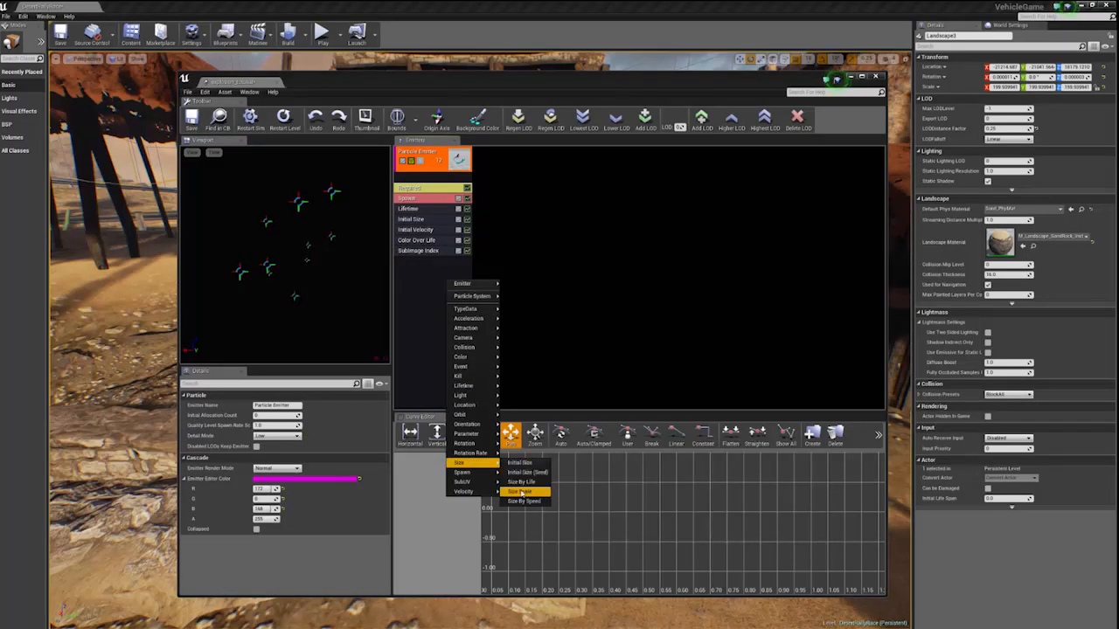
{"action": "left_click", "coordinate": [520, 491]}
{"action": "left_click", "coordinate": [413, 262]}
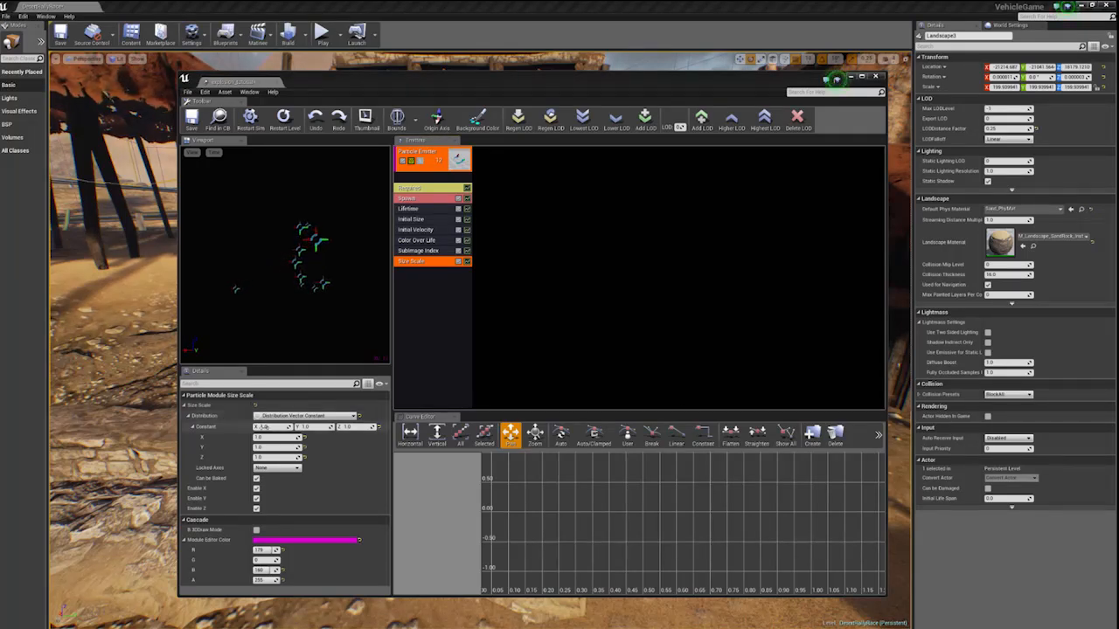
{"action": "type", "text": "15"}
{"action": "key", "text": "Tab"}
{"action": "type", "text": "15"}
{"action": "key", "text": "Tab"}
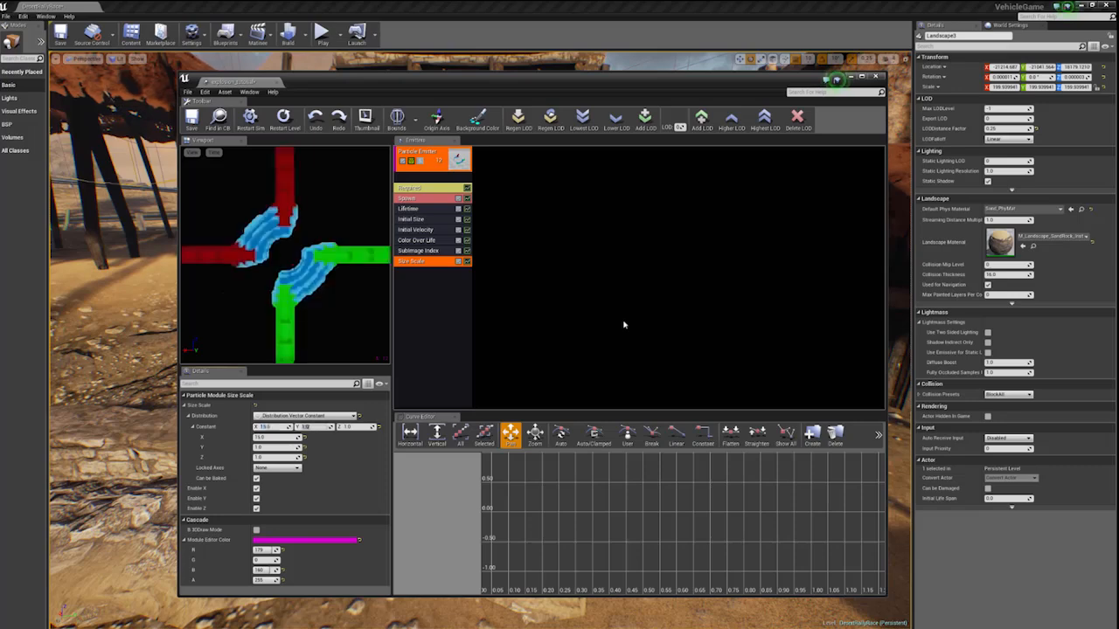
{"action": "type", "text": "15"}
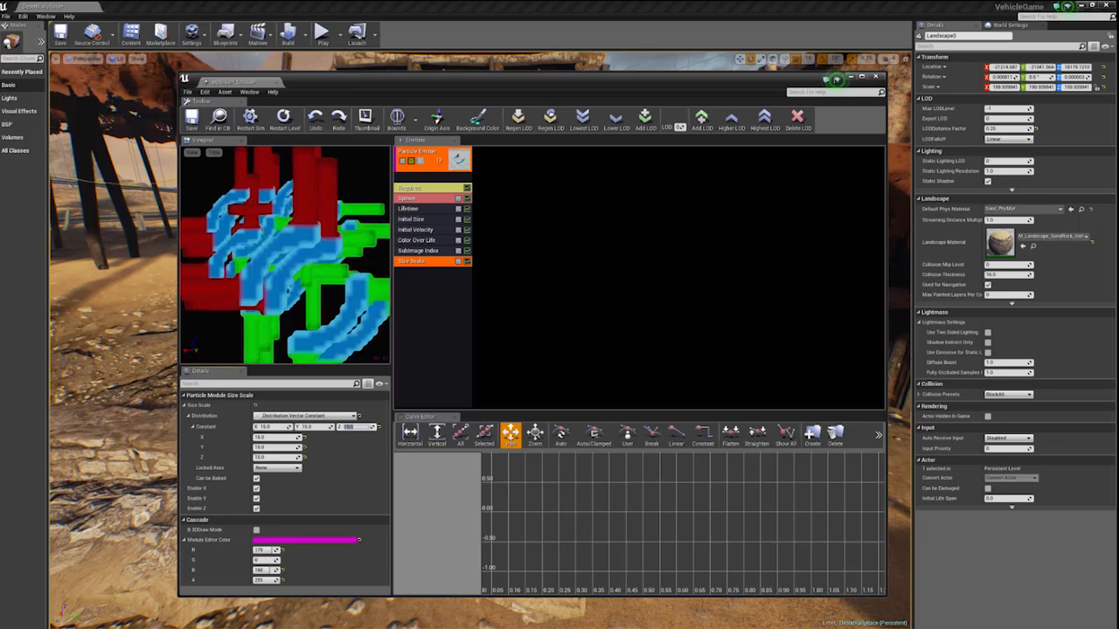
- Add a Size By Life module to the emitter and open its Life Multiplier settings
{"action": "right_click", "coordinate": [435, 296]}
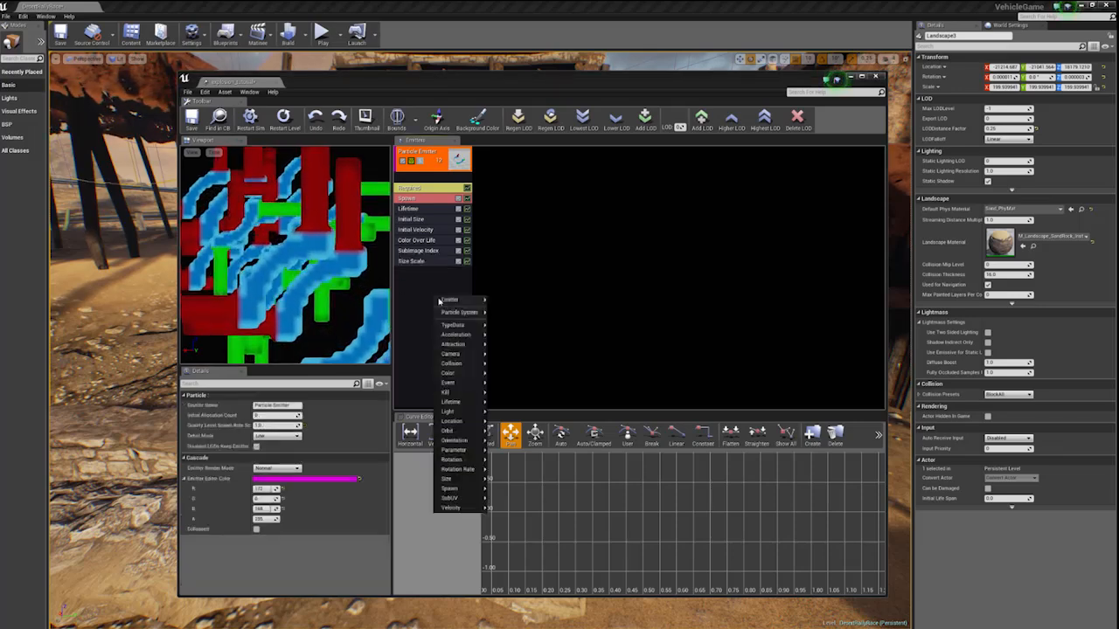
{"action": "mouse_move", "coordinate": [467, 481]}
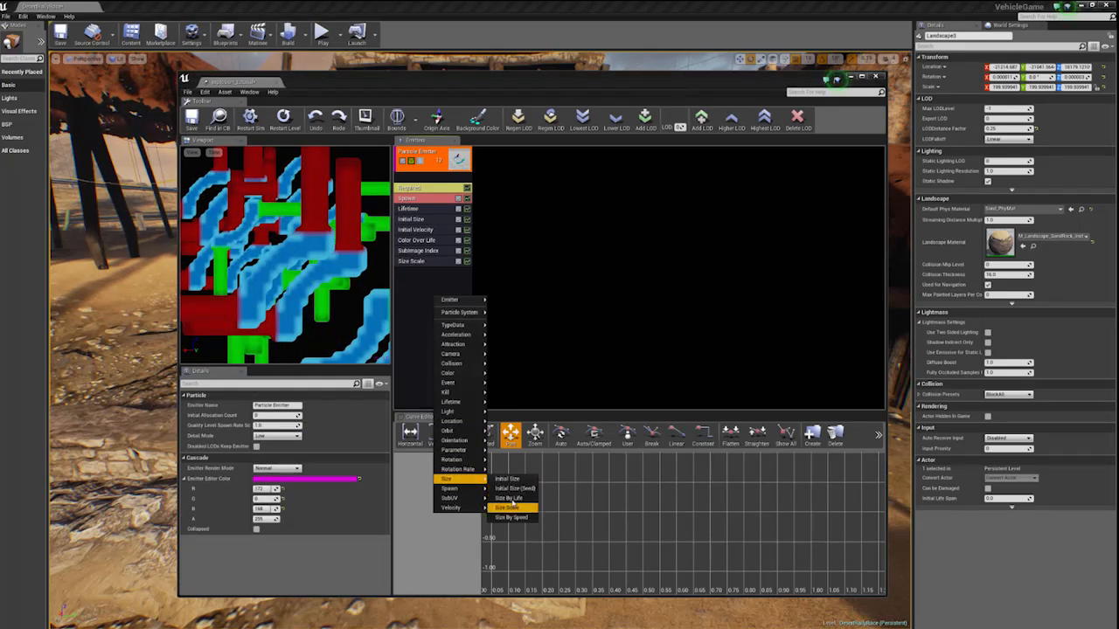
{"action": "left_click", "coordinate": [509, 498]}
{"action": "left_click", "coordinate": [414, 271]}
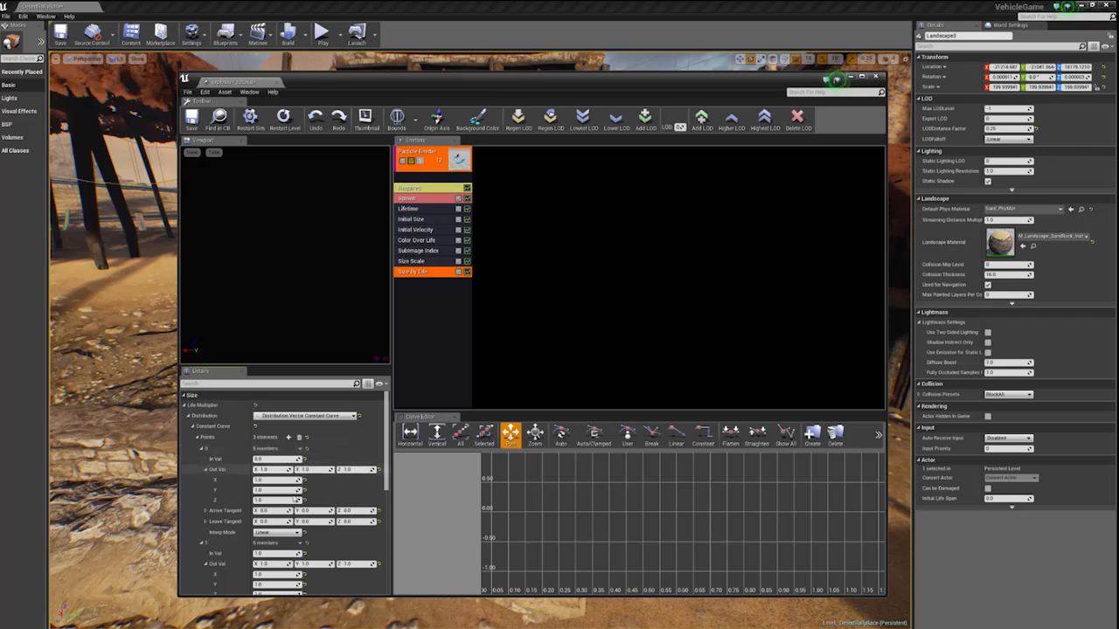
- Add a third Size By Life curve point and enter a new In Val for the second point
{"action": "left_click", "coordinate": [288, 437]}
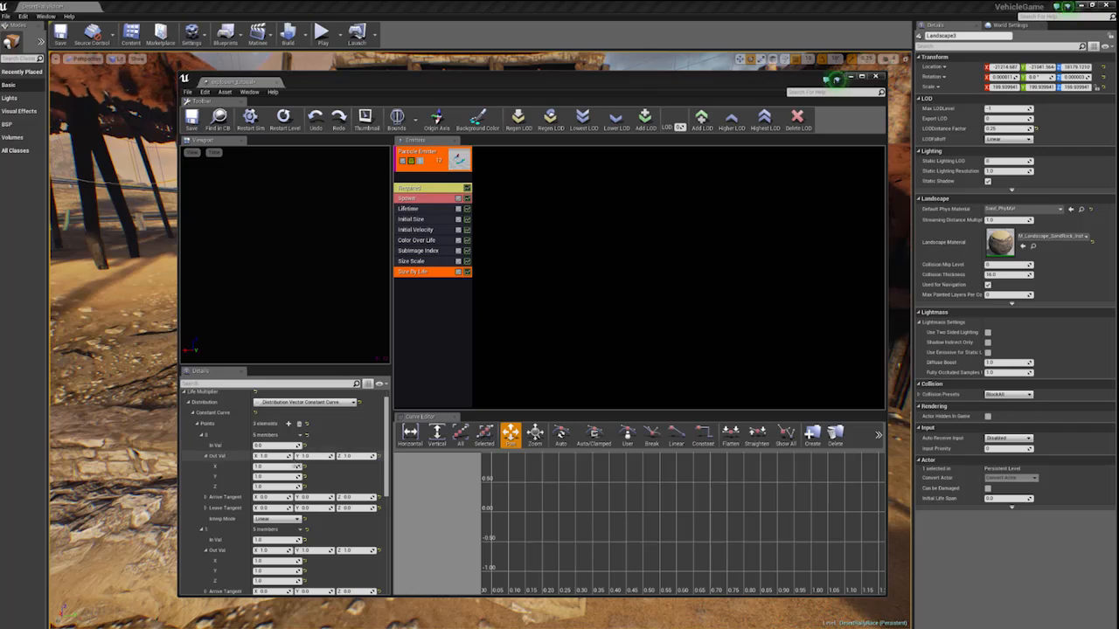
{"action": "left_click", "coordinate": [273, 540]}
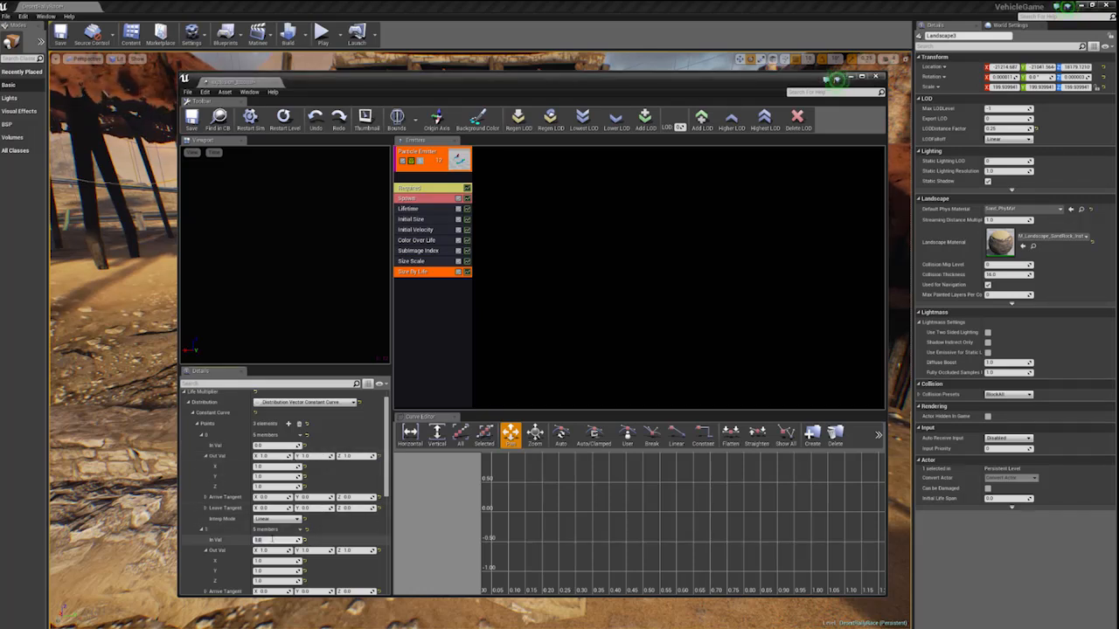
{"action": "key", "text": "Return"}
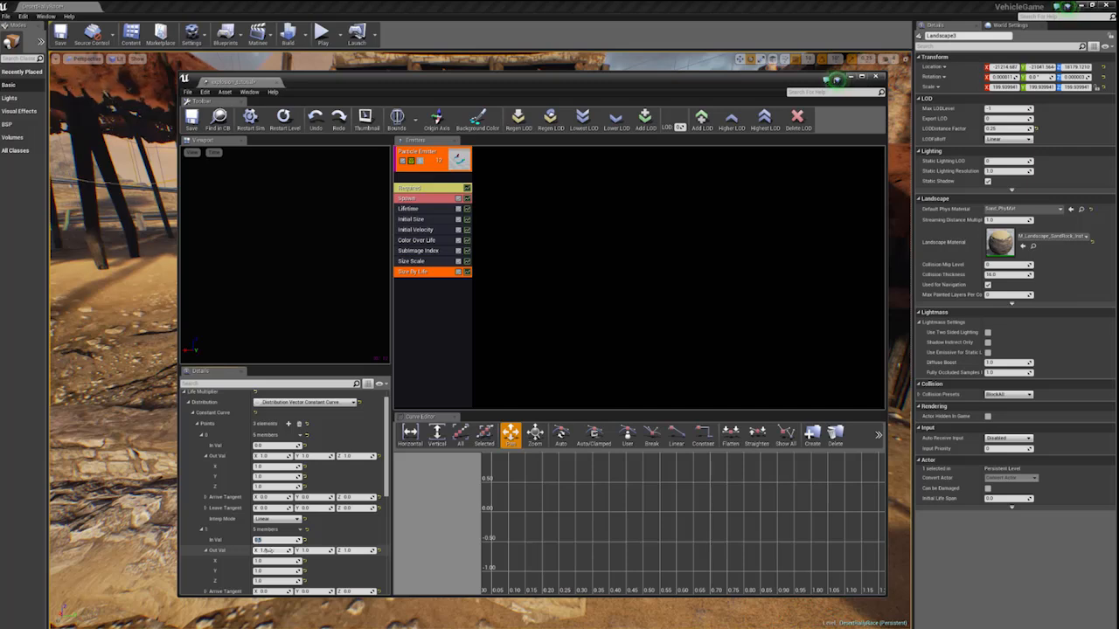
- Set the third Size By Life curve point to an In Val of 1.0 and an Out Val of 2.0 on X, Y and Z
{"action": "scroll", "coordinate": [269, 551], "scroll_direction": "down", "scroll_amount": 3}
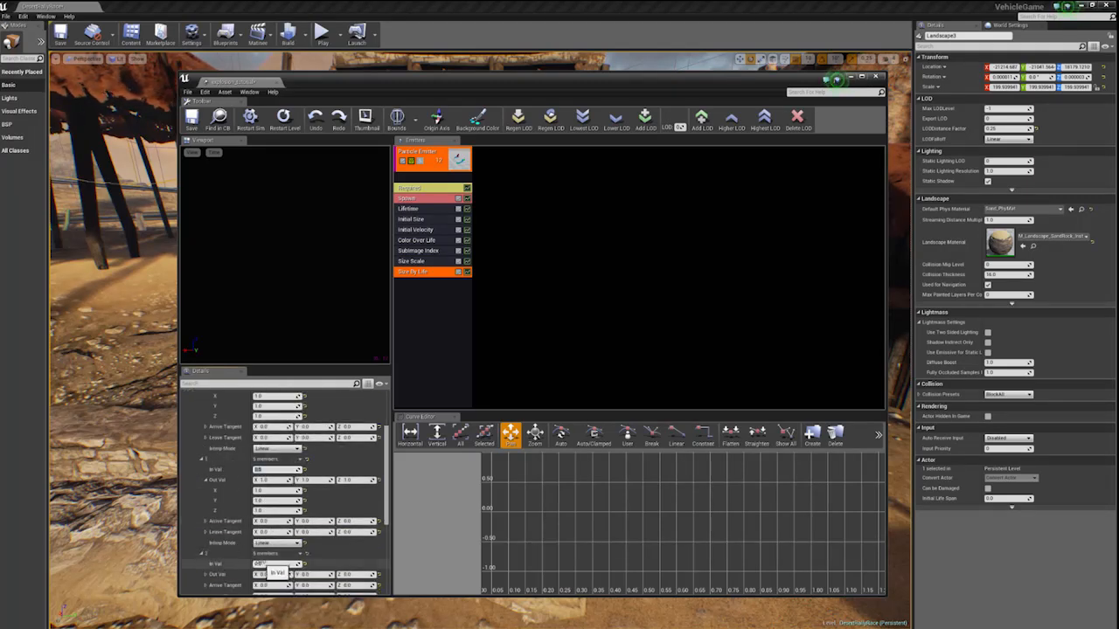
{"action": "type", "text": "1"}
{"action": "key", "text": "Return"}
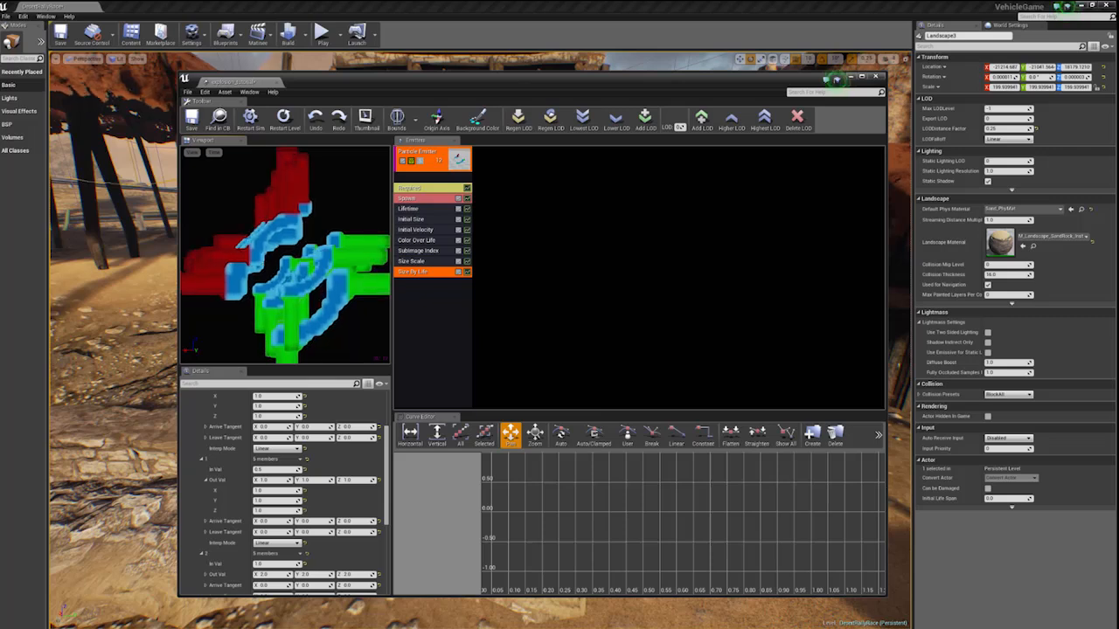
- Add a Const Acceleration module to the emitter and enter a positive Z acceleration
{"action": "right_click", "coordinate": [446, 305]}
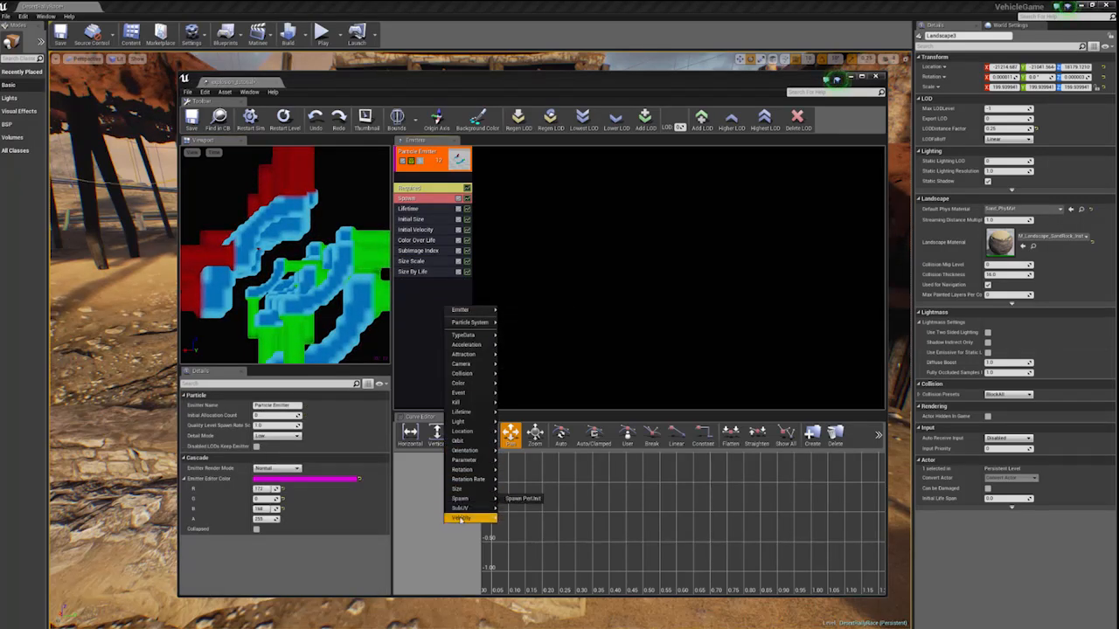
{"action": "mouse_move", "coordinate": [460, 520]}
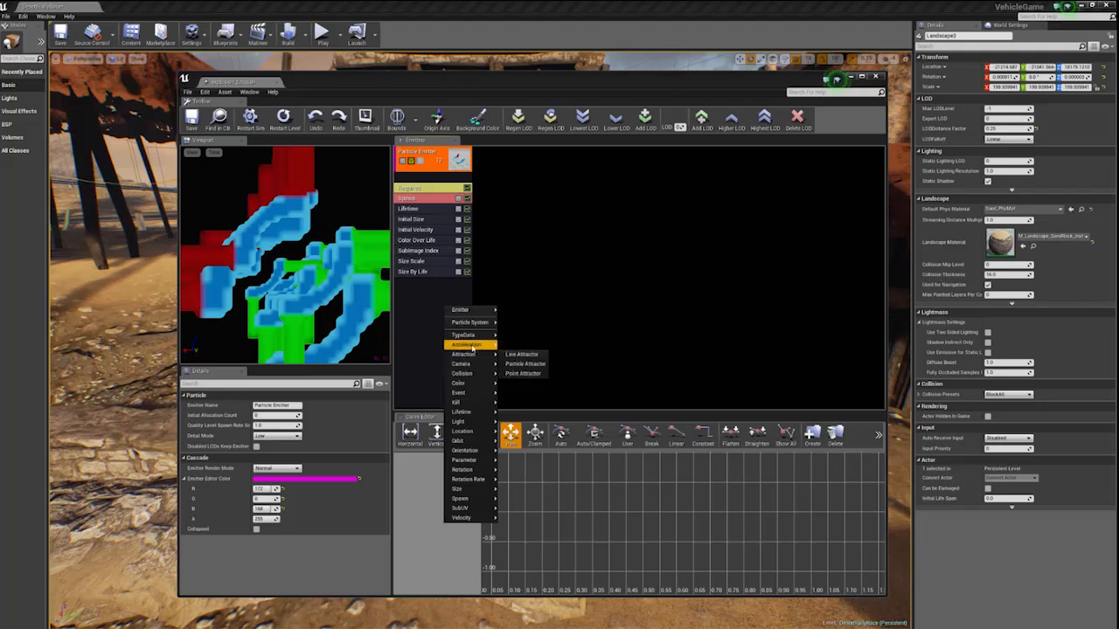
{"action": "mouse_move", "coordinate": [467, 344]}
{"action": "left_click", "coordinate": [523, 353]}
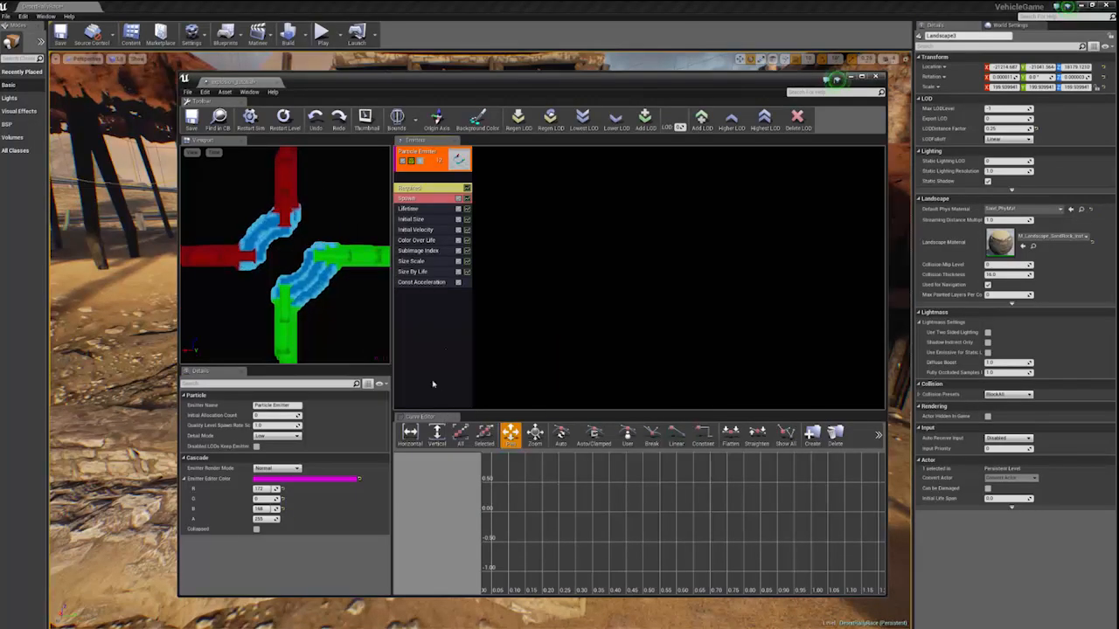
{"action": "left_click", "coordinate": [420, 281]}
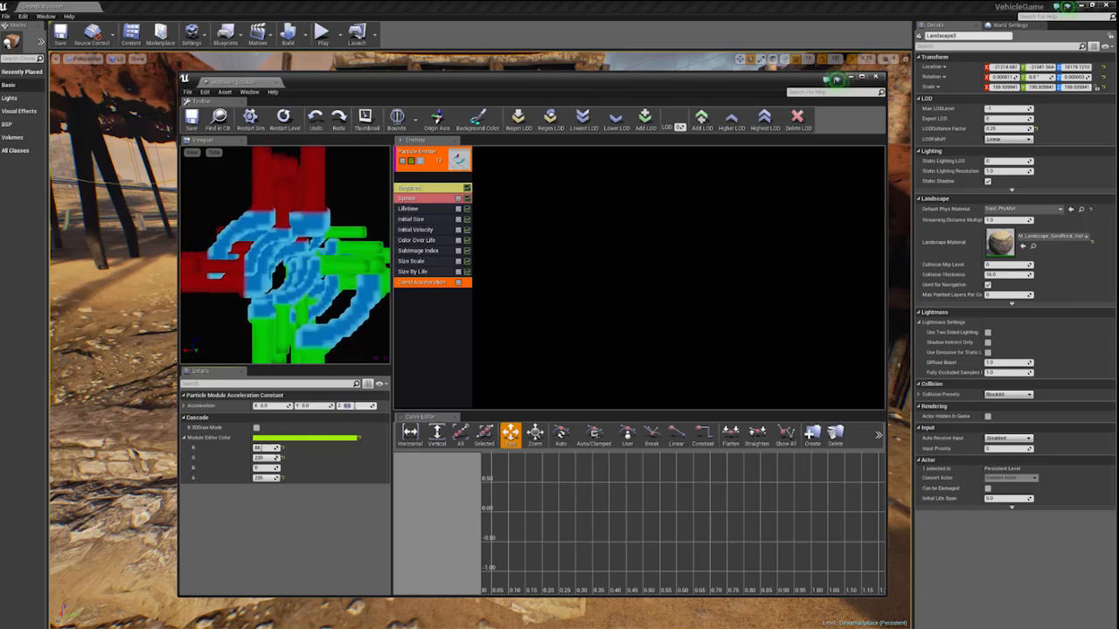
{"action": "key", "text": "Return"}
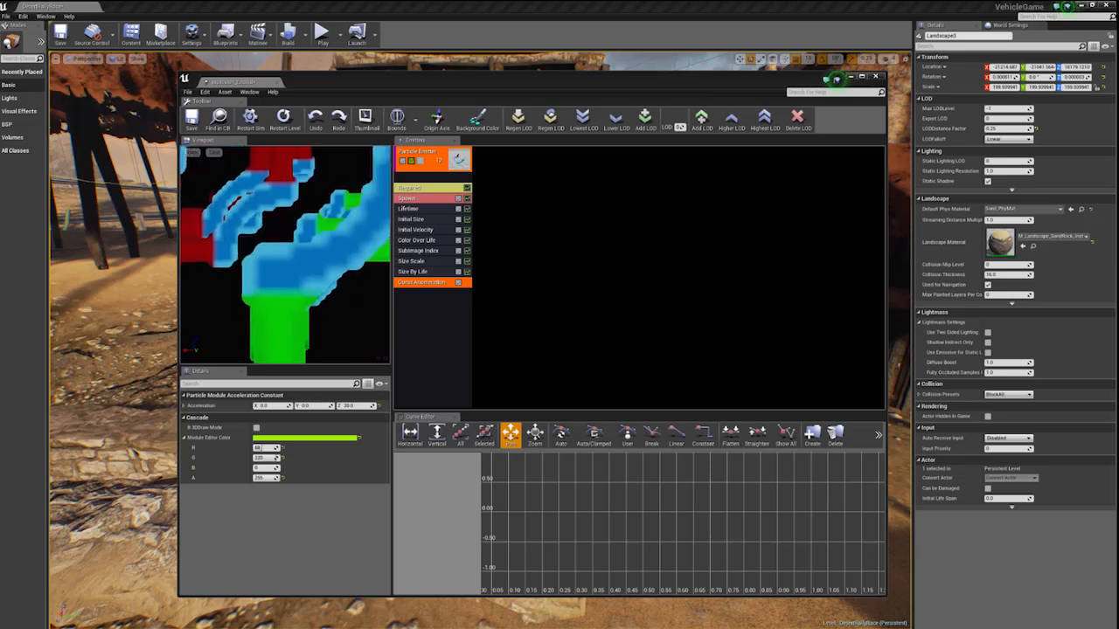
- Add an Initial Rotation module to the emitter and open the Min and Max values of its Start Rotation distribution
{"action": "right_click", "coordinate": [418, 332]}
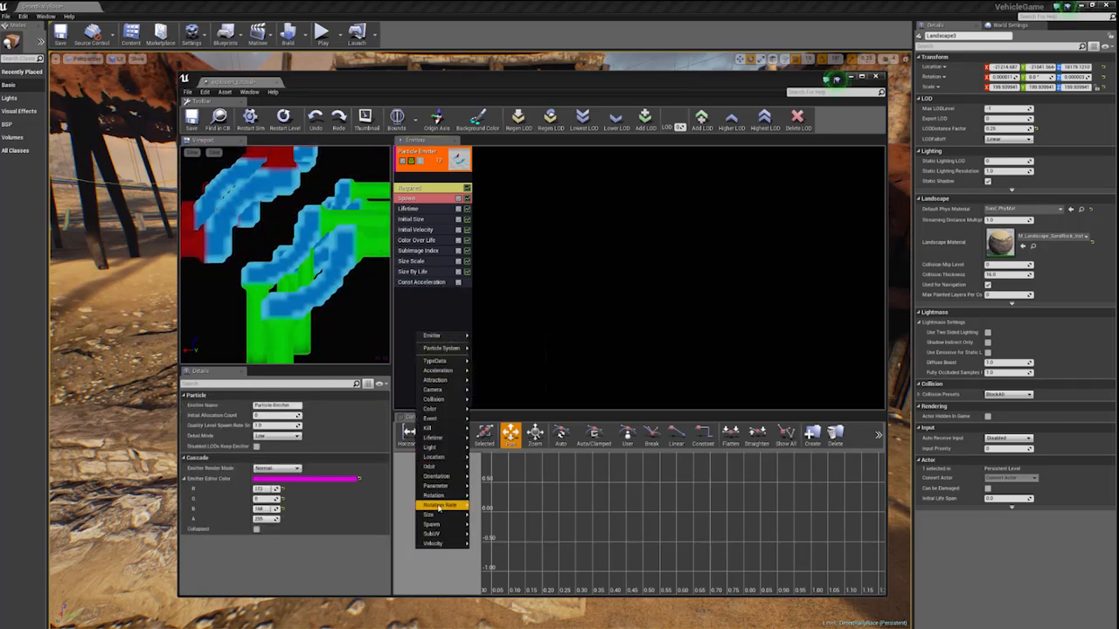
{"action": "mouse_move", "coordinate": [441, 497]}
{"action": "left_click", "coordinate": [483, 496]}
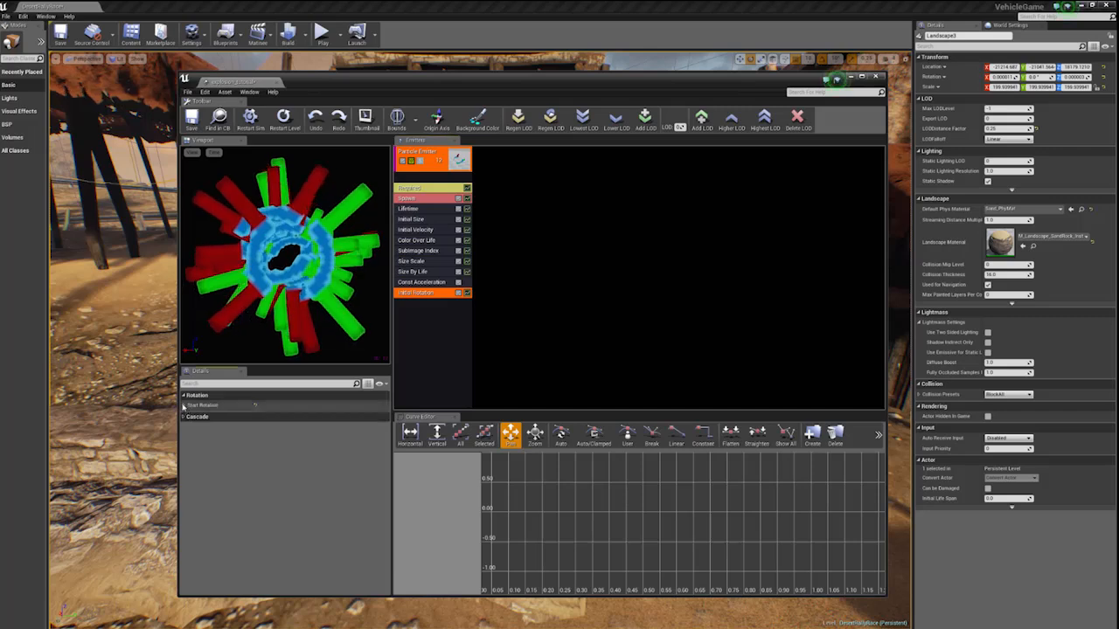
{"action": "left_click", "coordinate": [183, 406]}
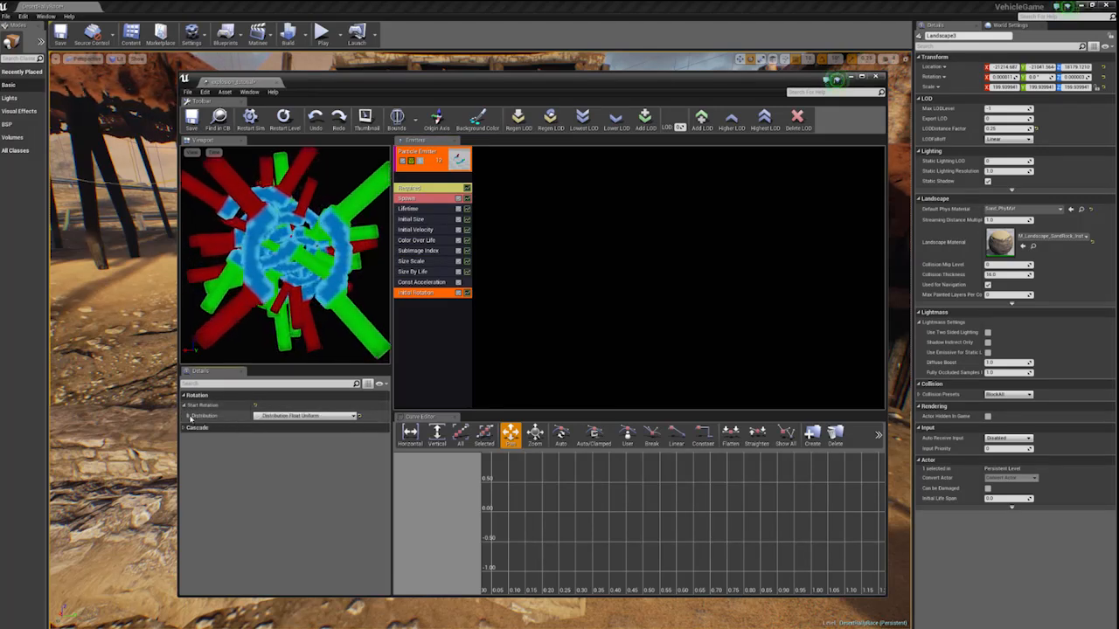
{"action": "left_click", "coordinate": [188, 416]}
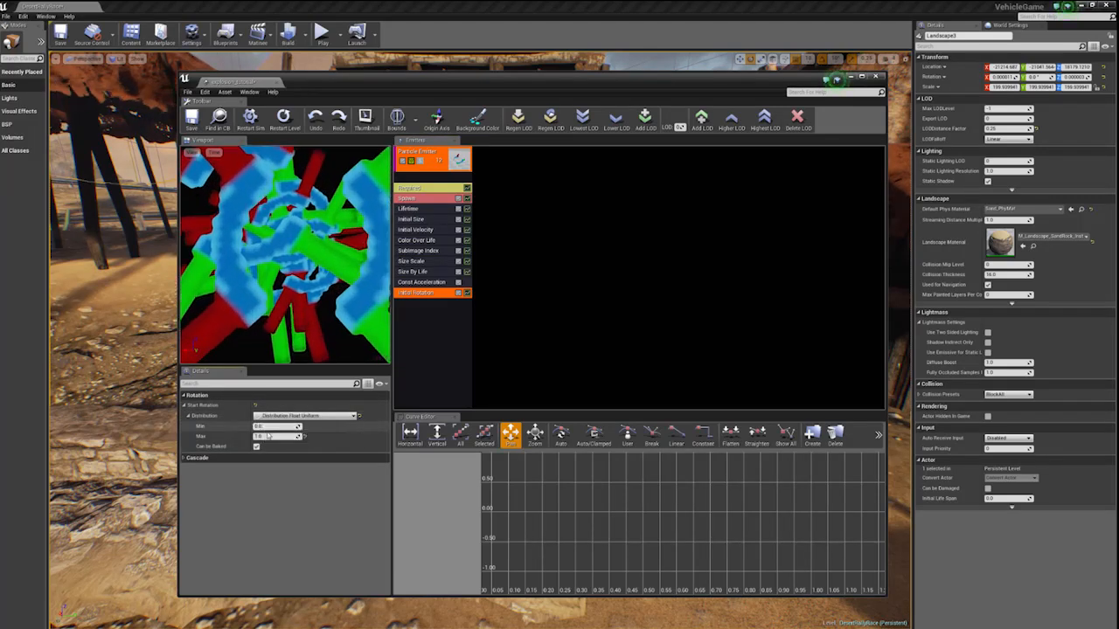
{"action": "left_click", "coordinate": [266, 435]}
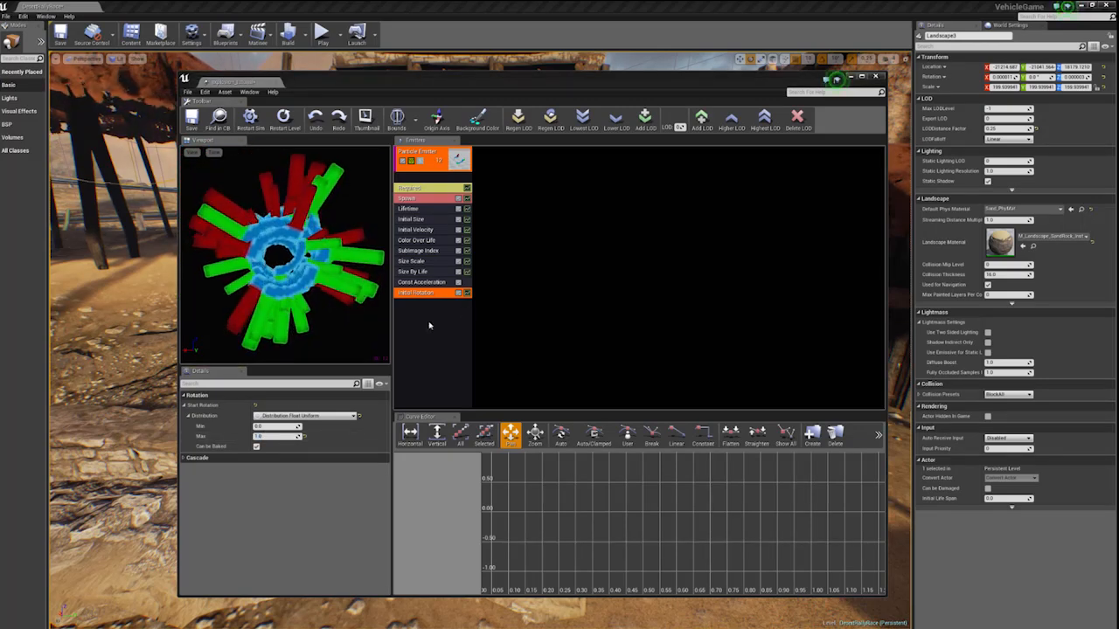
- Add a Pivot Offset module to the emitter and set its Y offset to -0.1
{"action": "right_click", "coordinate": [428, 325]}
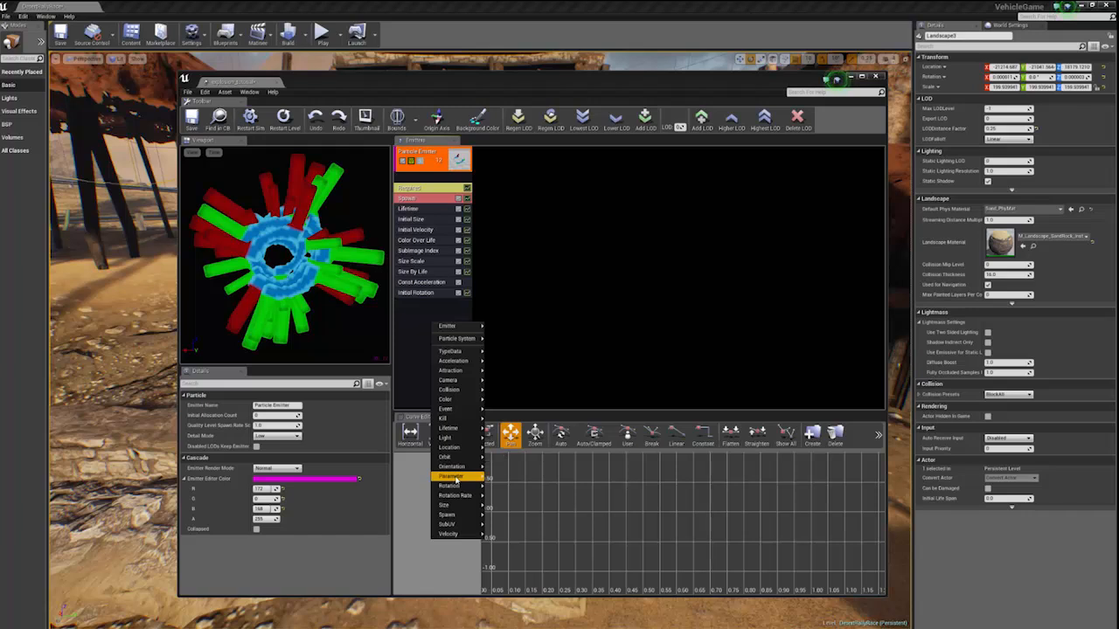
{"action": "mouse_move", "coordinate": [456, 480]}
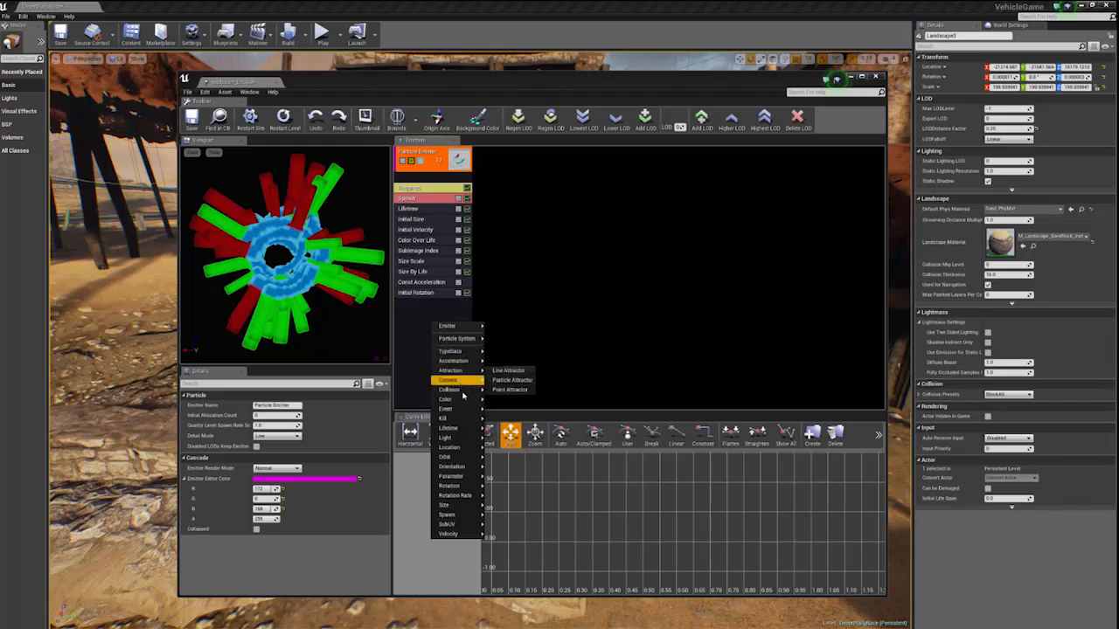
{"action": "mouse_move", "coordinate": [453, 448]}
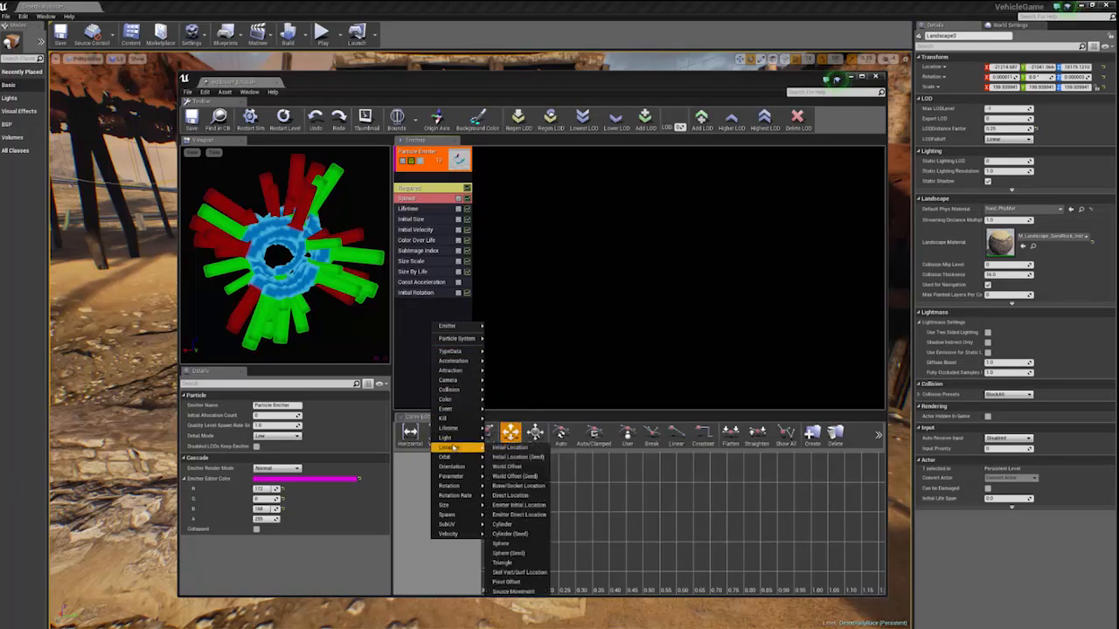
{"action": "left_click", "coordinate": [507, 581]}
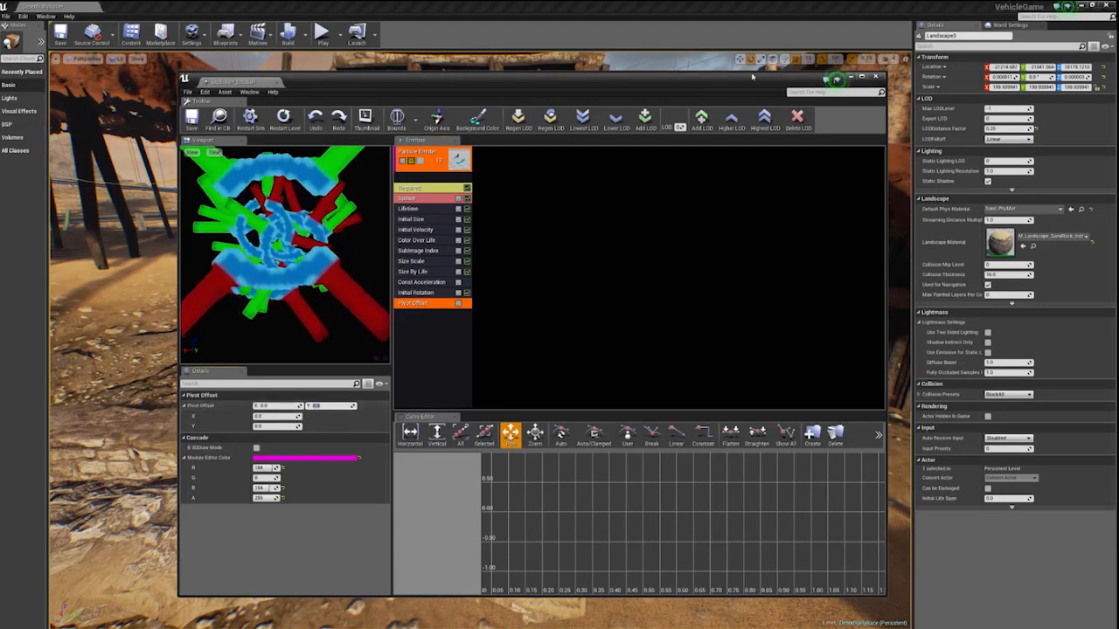
{"action": "key", "text": "Return"}
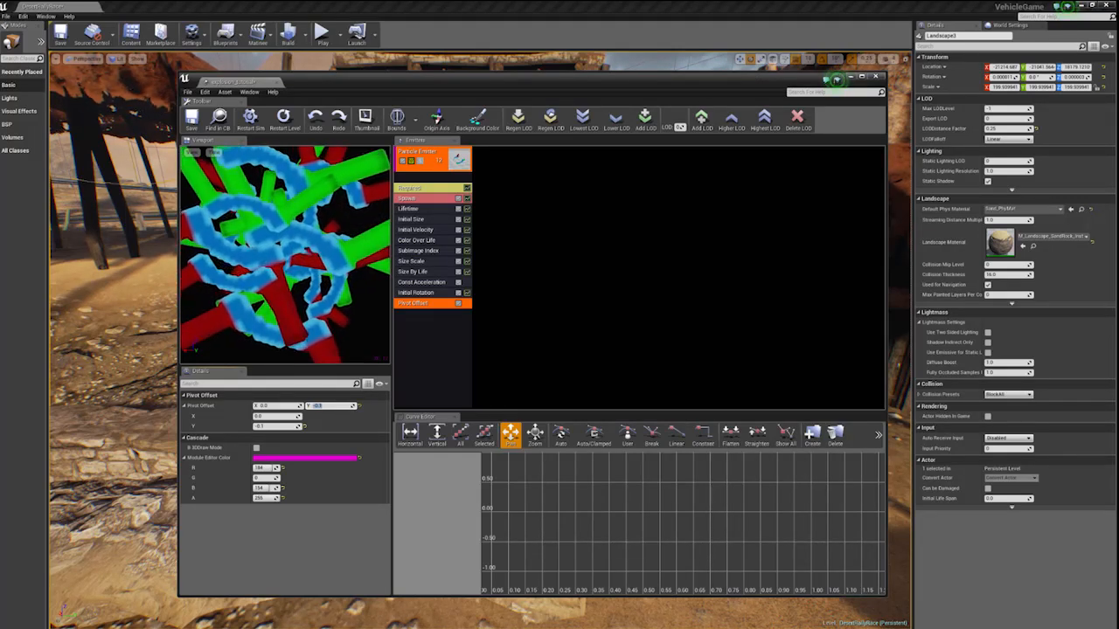
- Add an Initial Rotation Rate module to the emitter and set its distribution to Min -0.1 and Max 0.1
{"action": "right_click", "coordinate": [437, 333]}
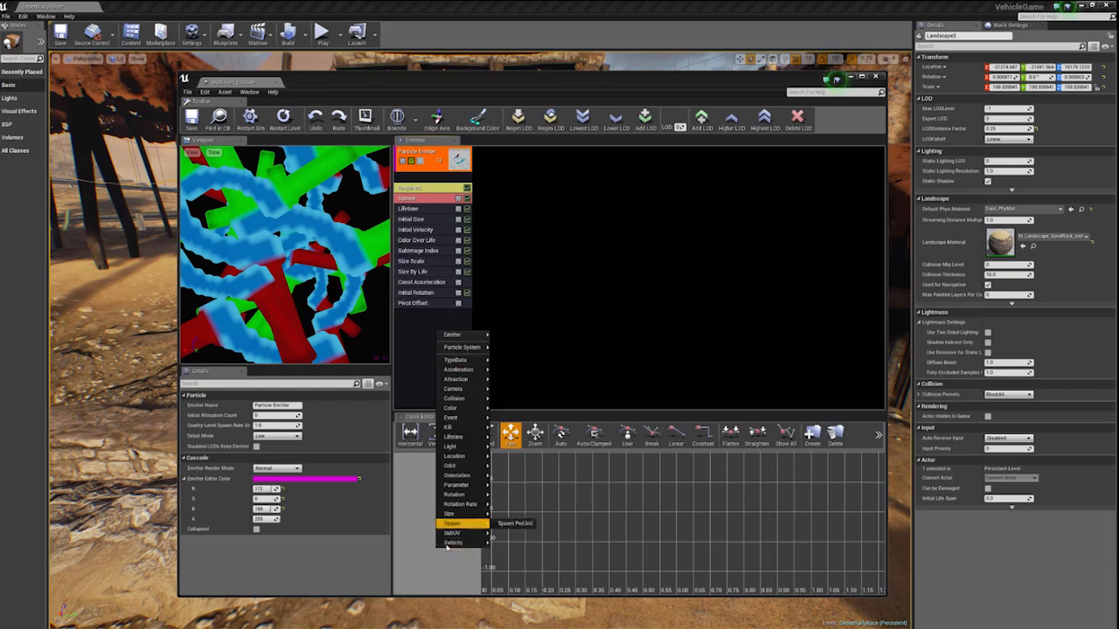
{"action": "left_click", "coordinate": [520, 505]}
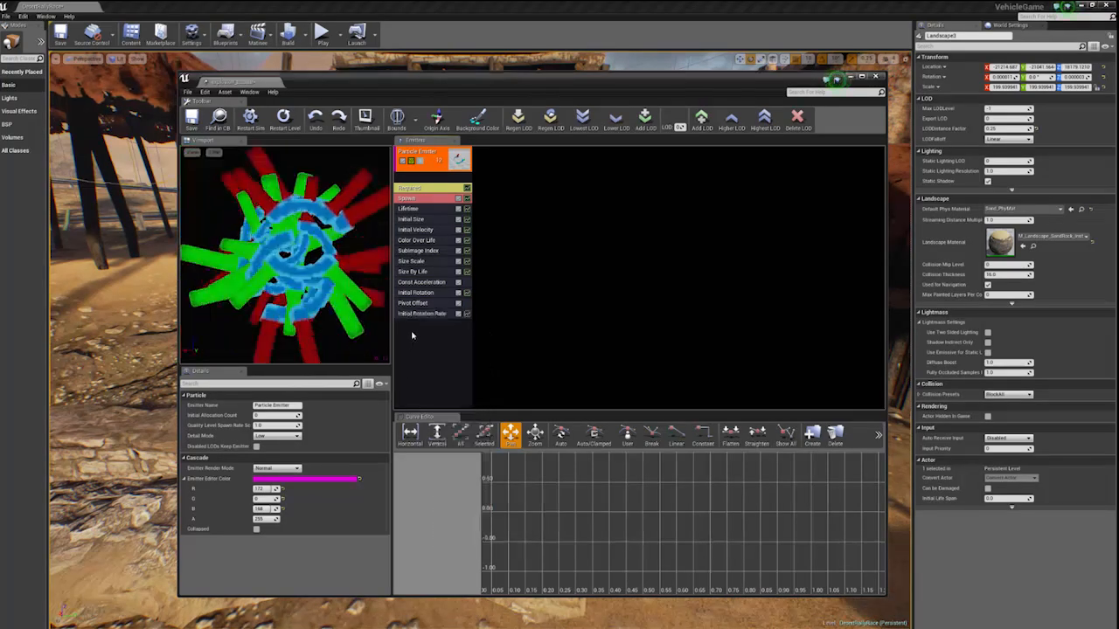
{"action": "left_click", "coordinate": [421, 314]}
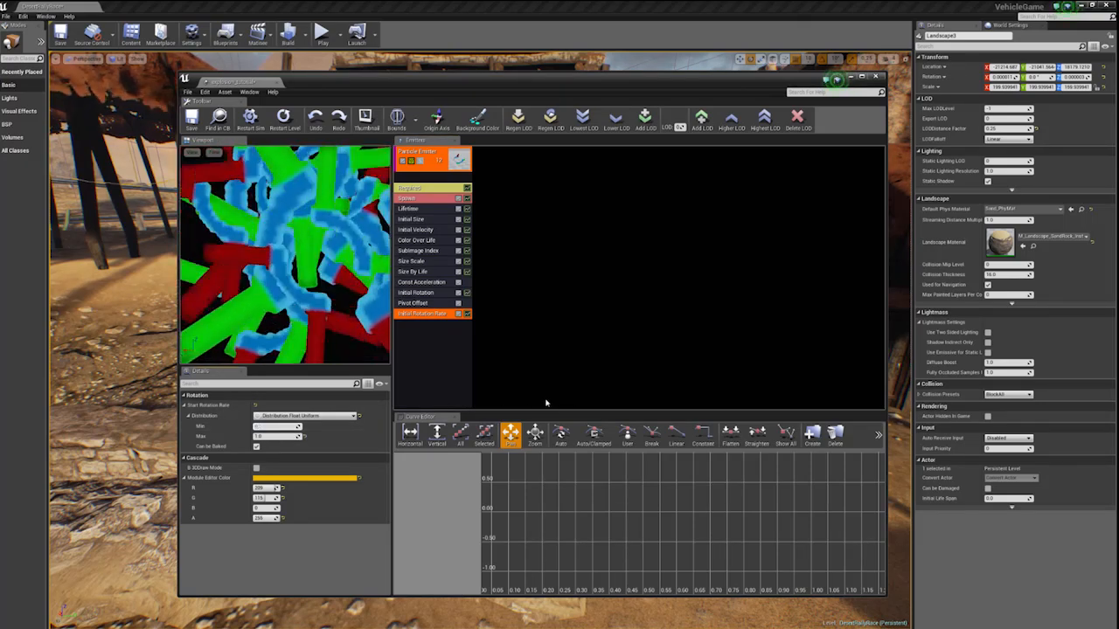
{"action": "type", "text": "-0.1"}
{"action": "key", "text": "Tab"}
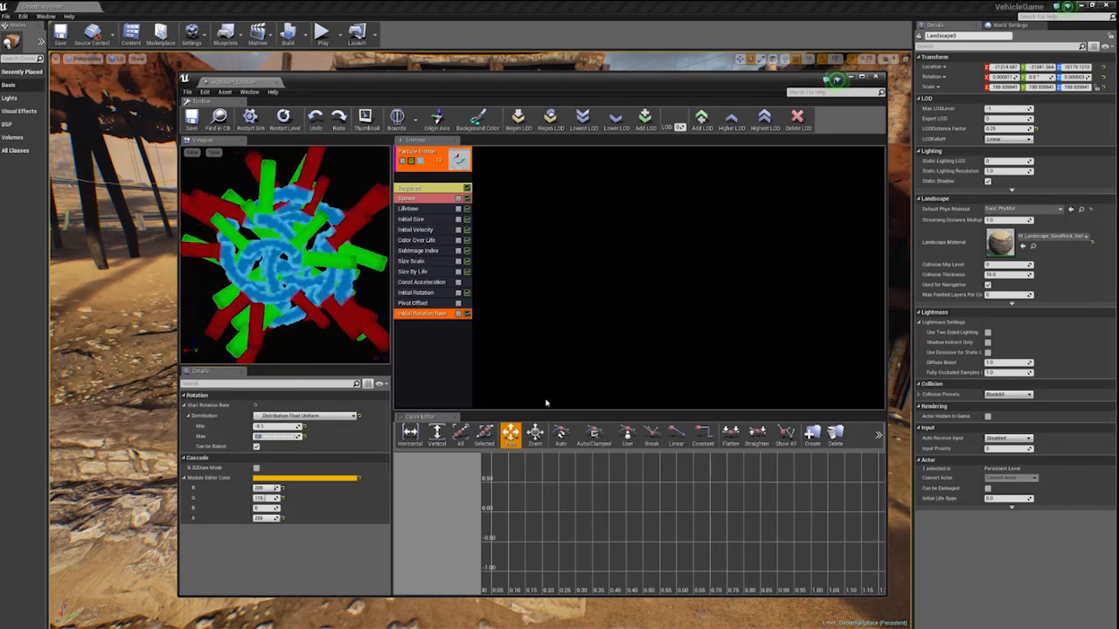
{"action": "type", "text": "0.1"}
{"action": "key", "text": "Return"}
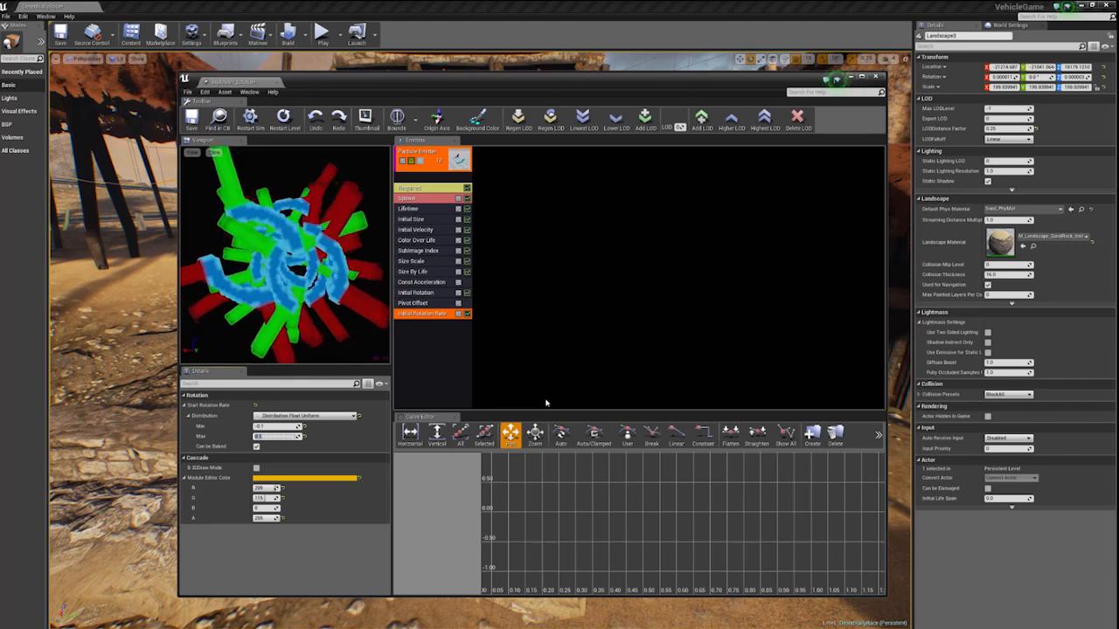
- Add a Sphere location module to the emitter and enter a smaller constant for its Start Radius
{"action": "right_click", "coordinate": [439, 335]}
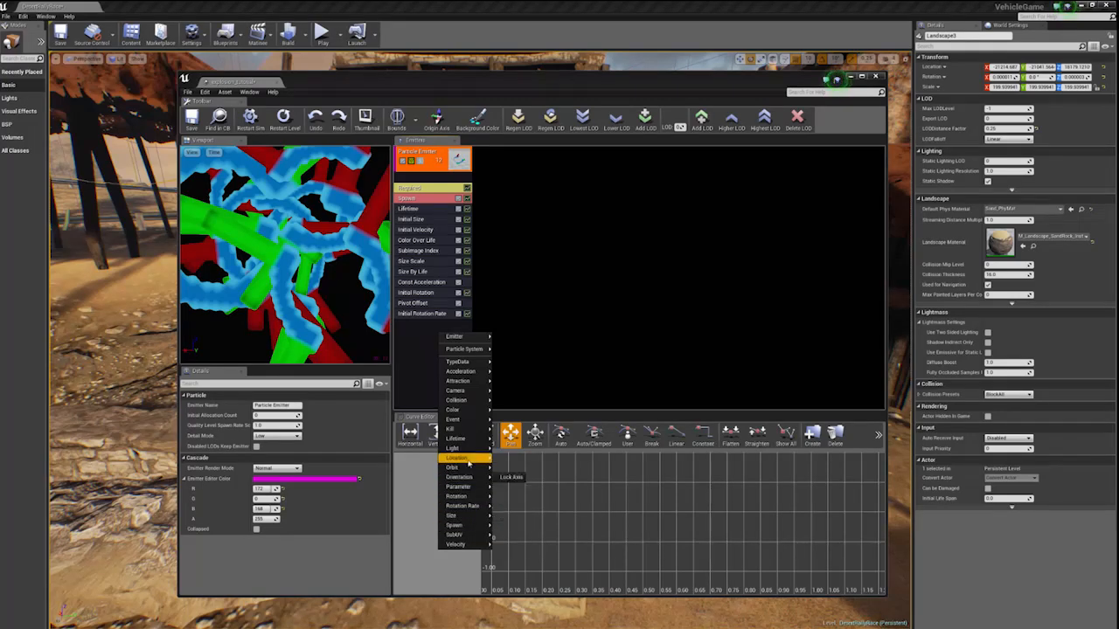
{"action": "mouse_move", "coordinate": [470, 460]}
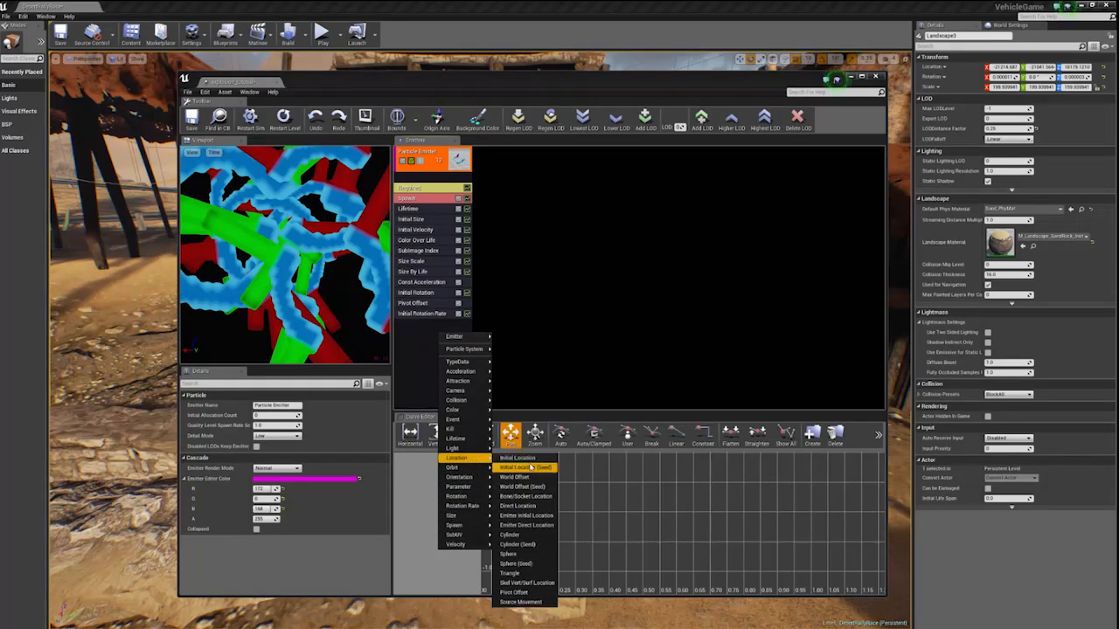
{"action": "left_click", "coordinate": [515, 554]}
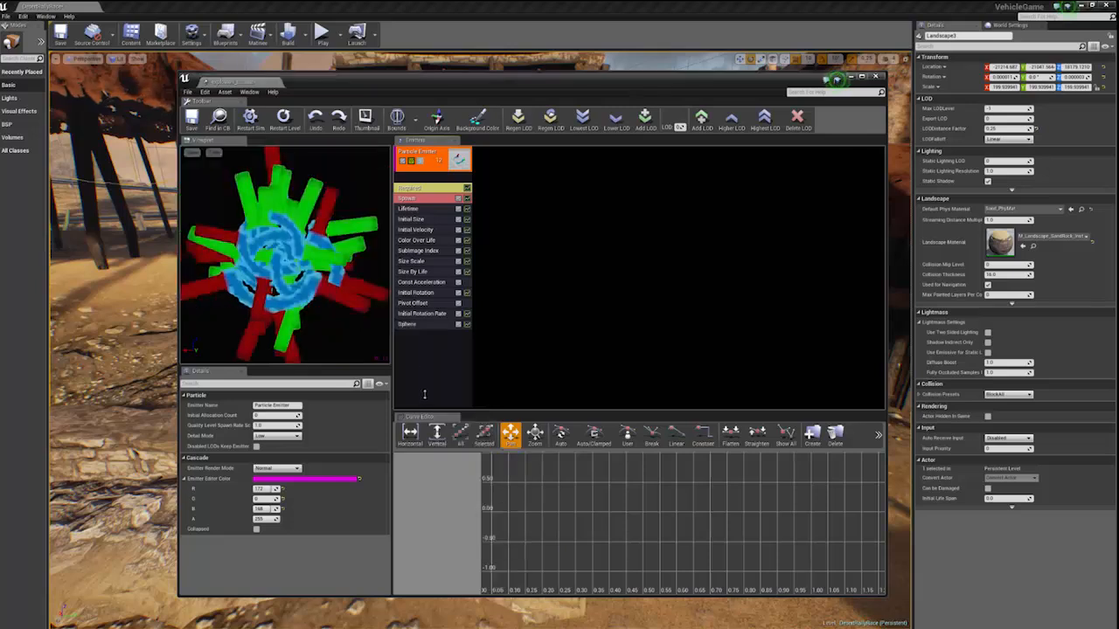
{"action": "left_click", "coordinate": [411, 325]}
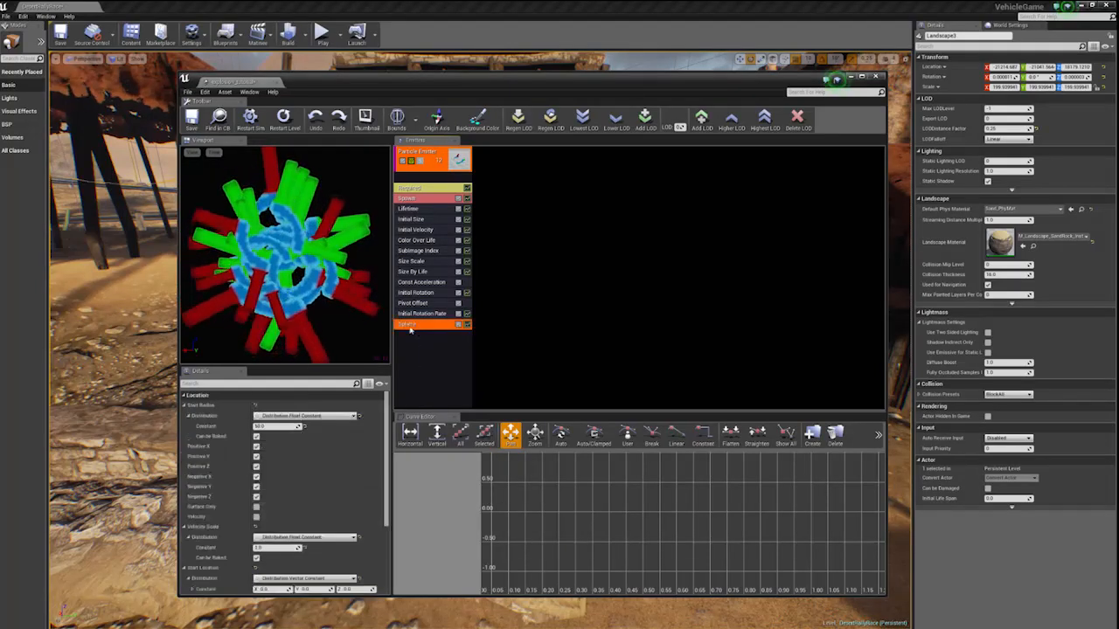
{"action": "left_click", "coordinate": [279, 426]}
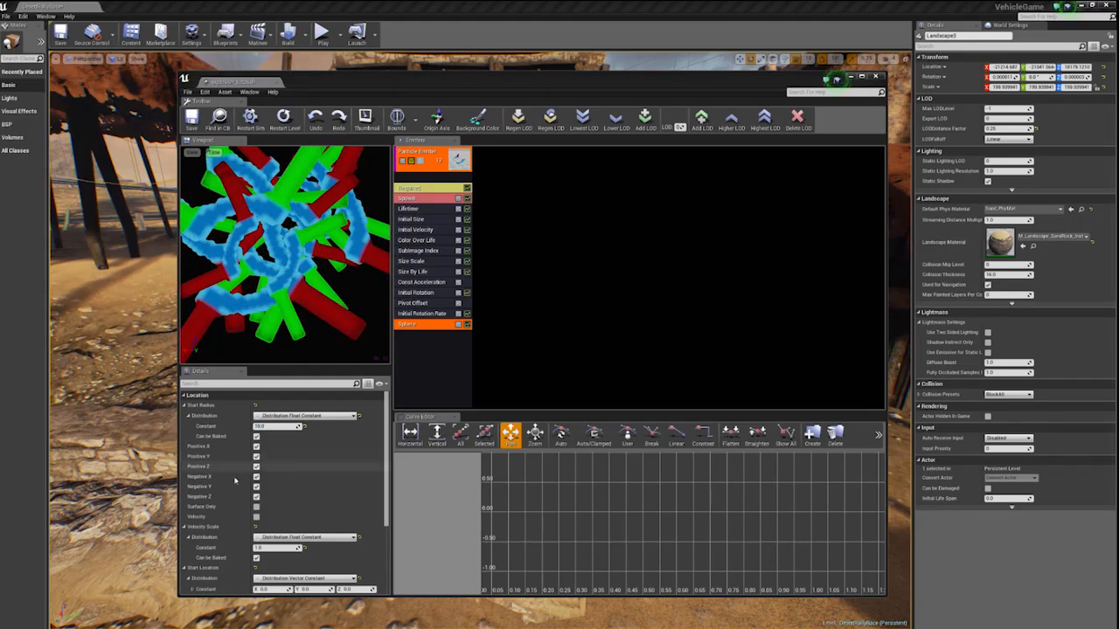
{"action": "left_click_drag", "start_coordinate": [387, 486], "coordinate": [387, 515]}
{"action": "left_click", "coordinate": [349, 496]}
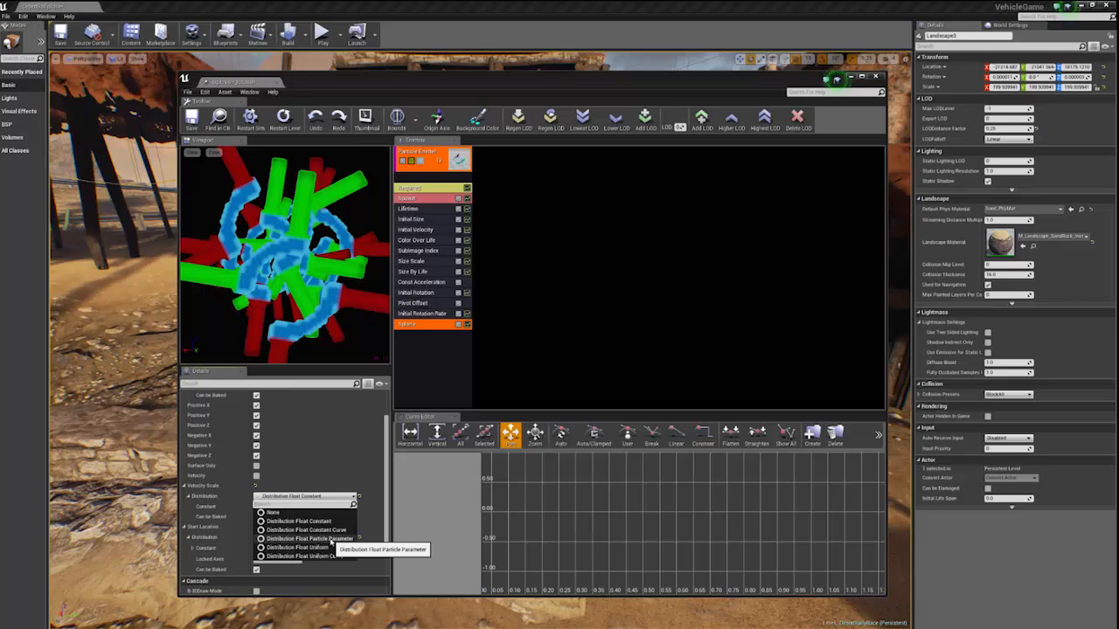
{"action": "left_click", "coordinate": [386, 466]}
{"action": "scroll", "coordinate": [386, 466], "scroll_direction": "down", "scroll_amount": 2}
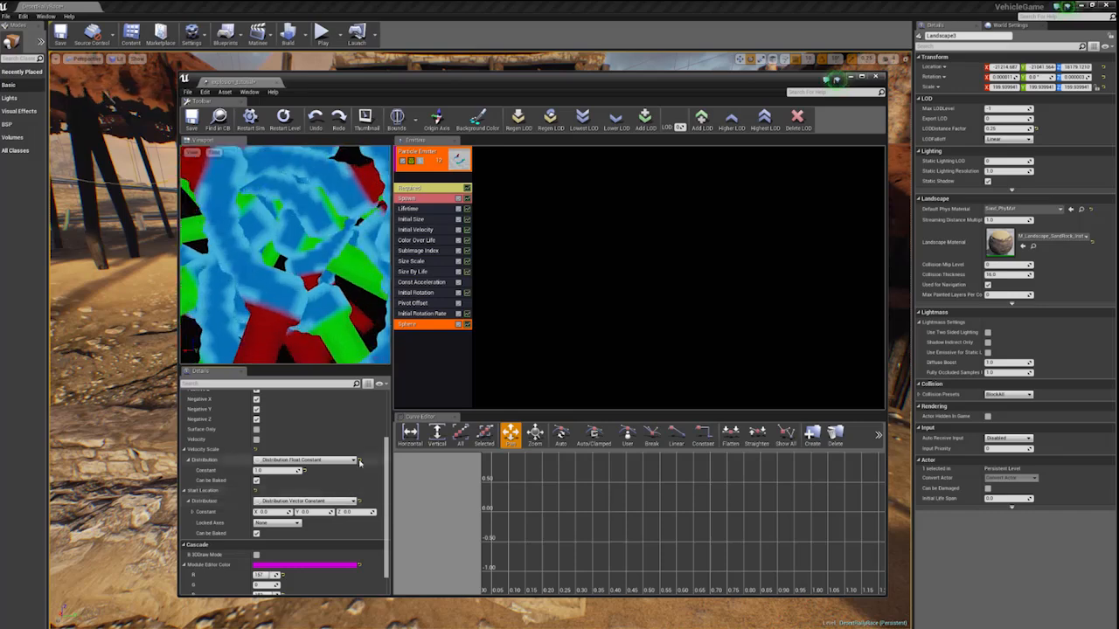
{"action": "scroll", "coordinate": [357, 464], "scroll_direction": "up", "scroll_amount": 3}
{"action": "scroll", "coordinate": [357, 464], "scroll_direction": "up", "scroll_amount": 2}
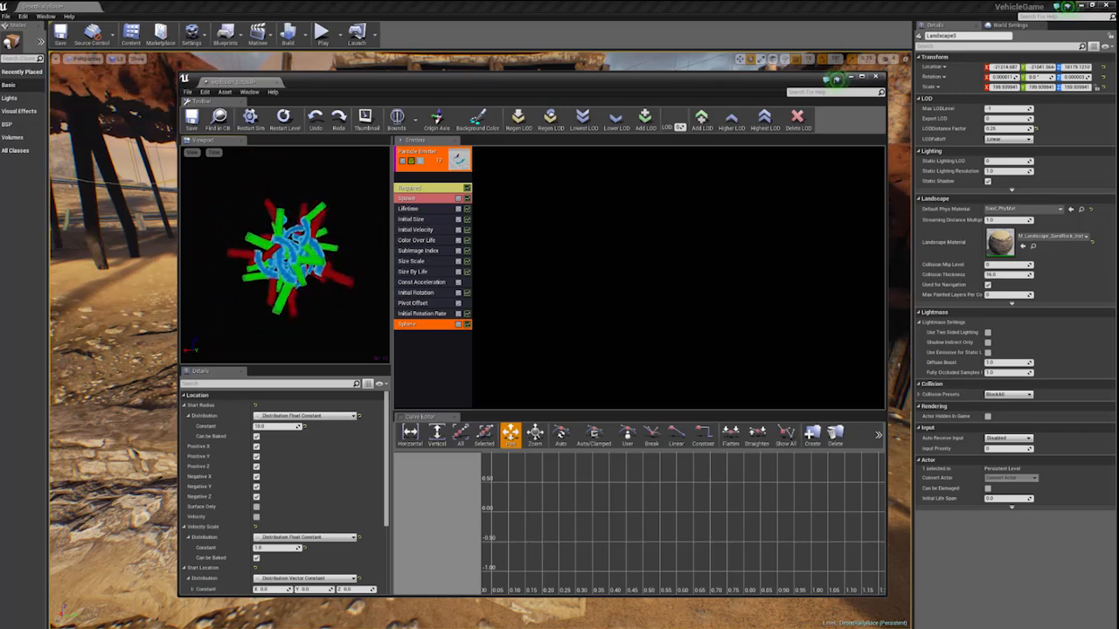
- Rename the particle emitter as fireball
{"action": "right_click", "coordinate": [433, 168]}
{"action": "mouse_move", "coordinate": [459, 175]}
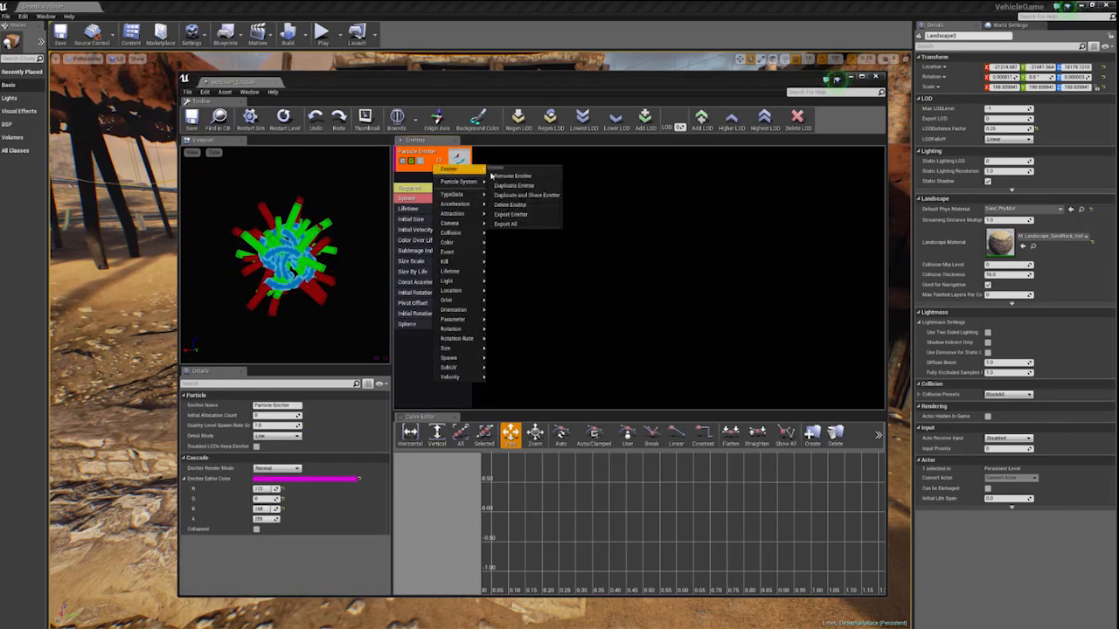
{"action": "left_click", "coordinate": [495, 178]}
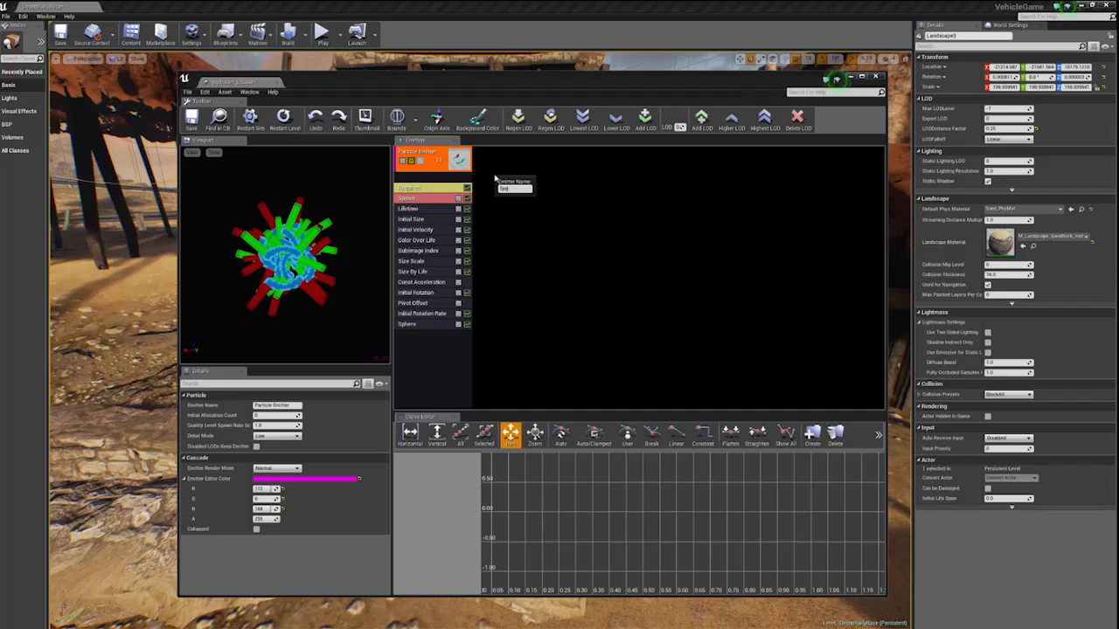
{"action": "type", "text": "Fireball"}
{"action": "key", "text": "Return"}
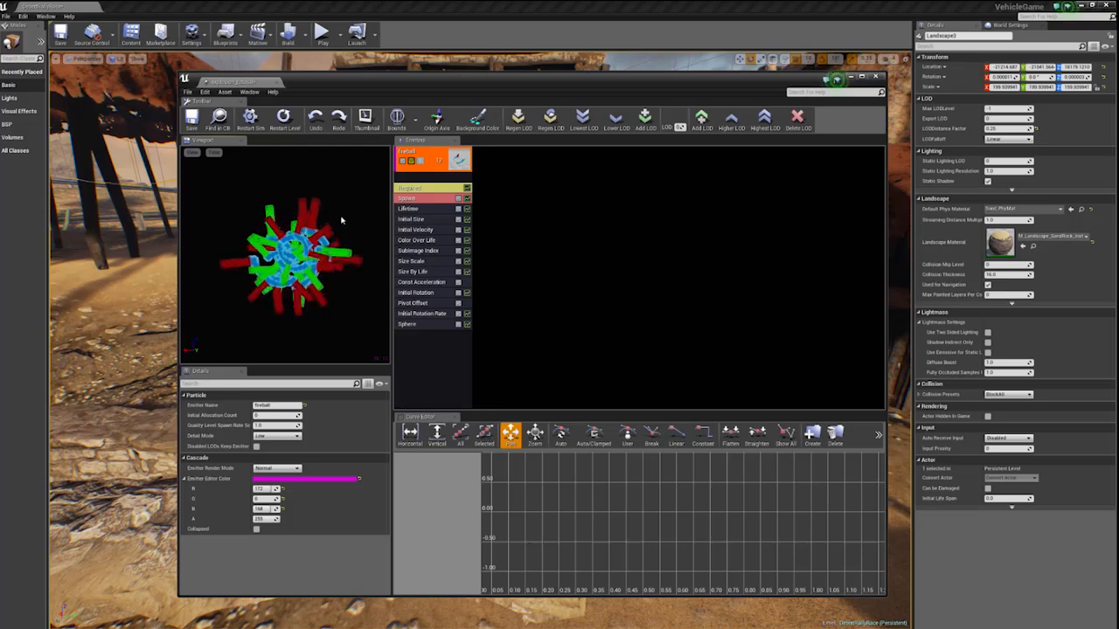
- Place the explosion_tutorial particle system from the 3dworld folder in the level and raise it above its drop point
{"action": "left_click_drag", "start_coordinate": [324, 85], "coordinate": [541, 524]}
{"action": "left_click_drag", "start_coordinate": [1118, 384], "coordinate": [759, 186]}
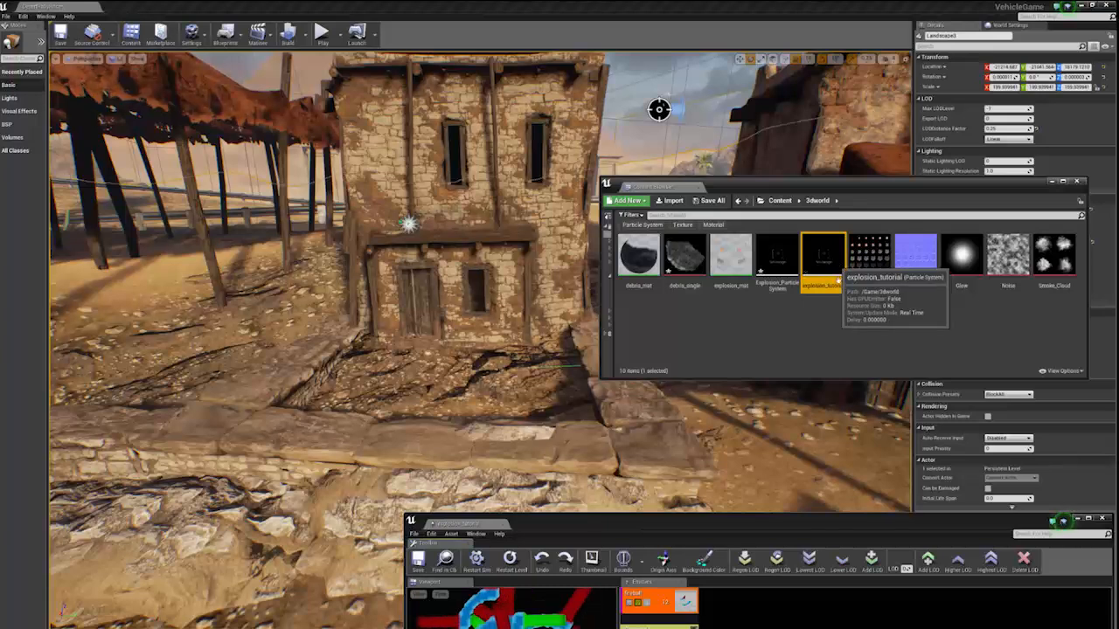
{"action": "left_click", "coordinate": [437, 351]}
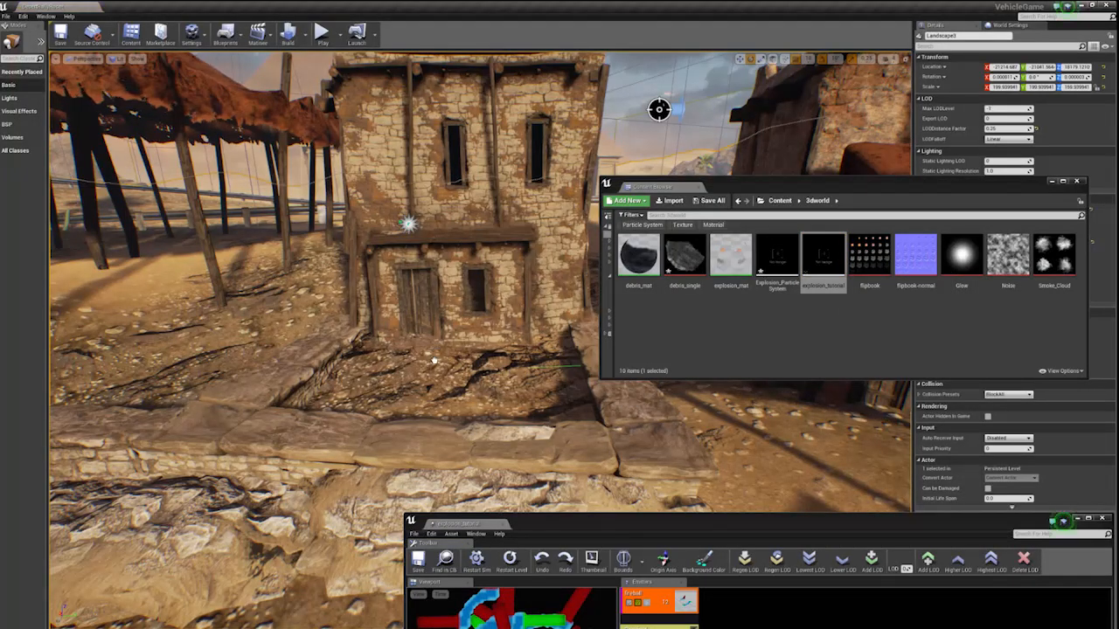
{"action": "left_click_drag", "start_coordinate": [434, 360], "coordinate": [434, 359]}
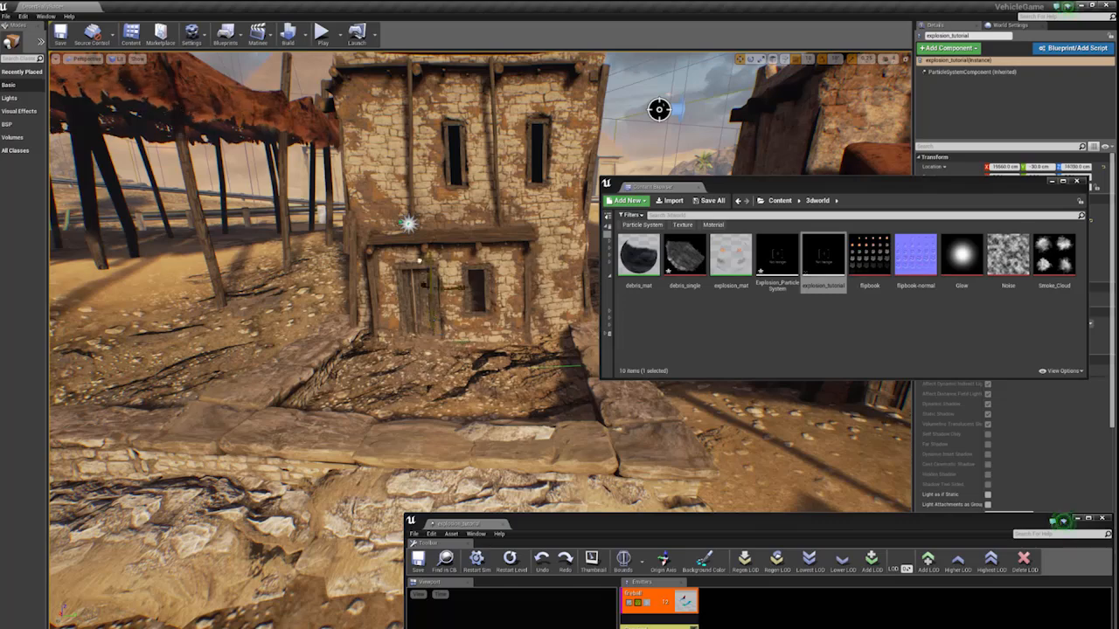
{"action": "right_click_drag", "start_coordinate": [414, 194], "coordinate": [595, 194]}
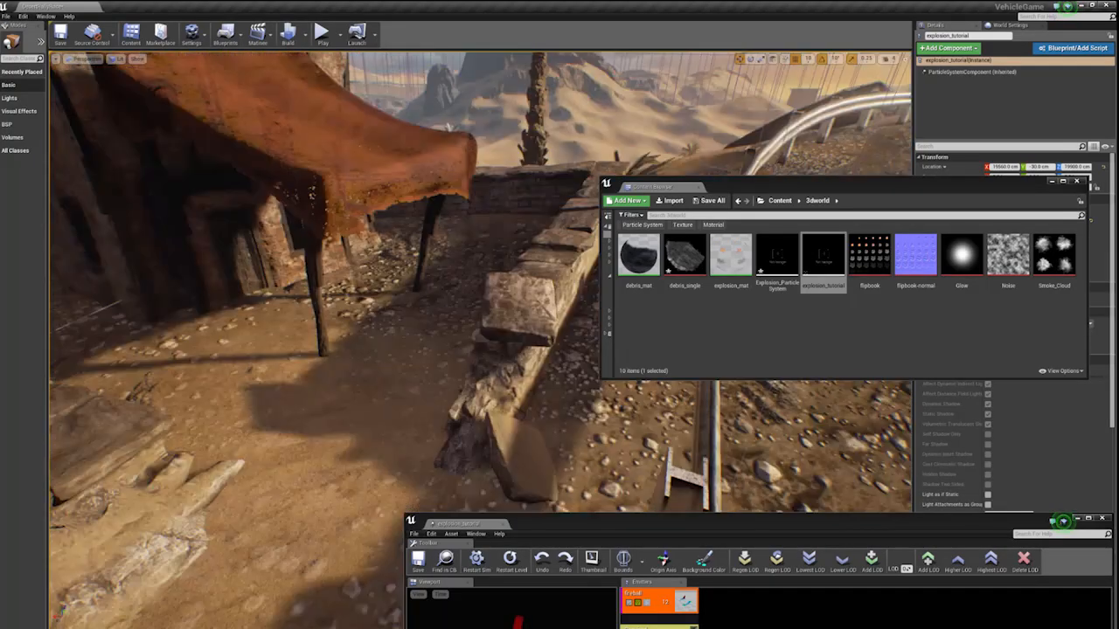
- Move the explosion_tutorial effect horizontally across the level to the front of the two-storey stone house
{"action": "right_click_drag", "start_coordinate": [384, 227], "coordinate": [276, 278]}
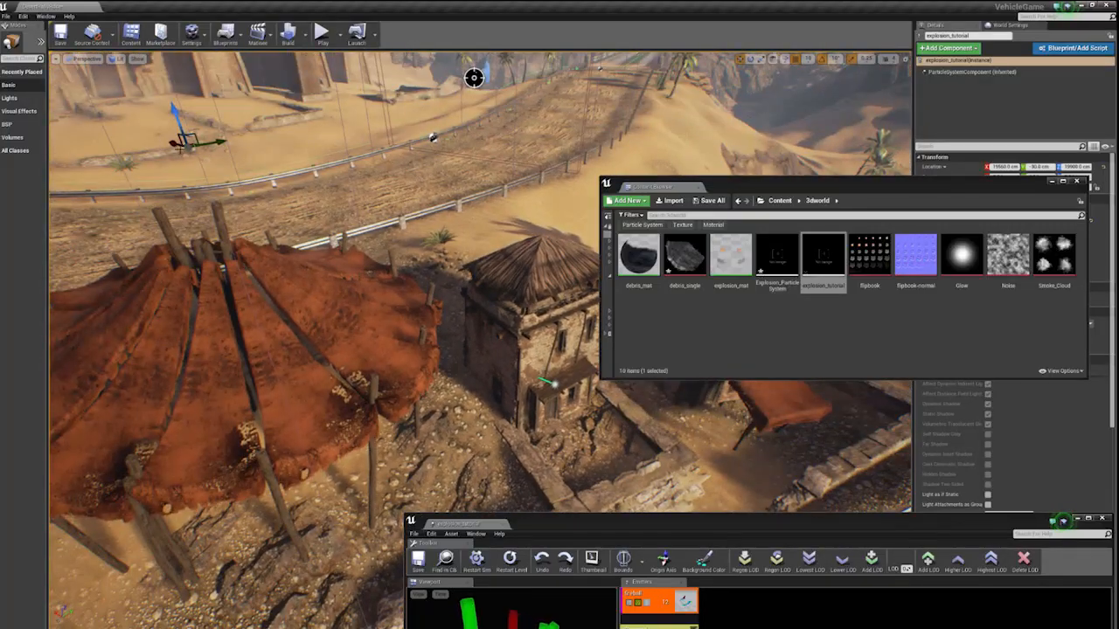
{"action": "left_click_drag", "start_coordinate": [373, 186], "coordinate": [549, 230]}
{"action": "right_click_drag", "start_coordinate": [549, 231], "coordinate": [529, 264]}
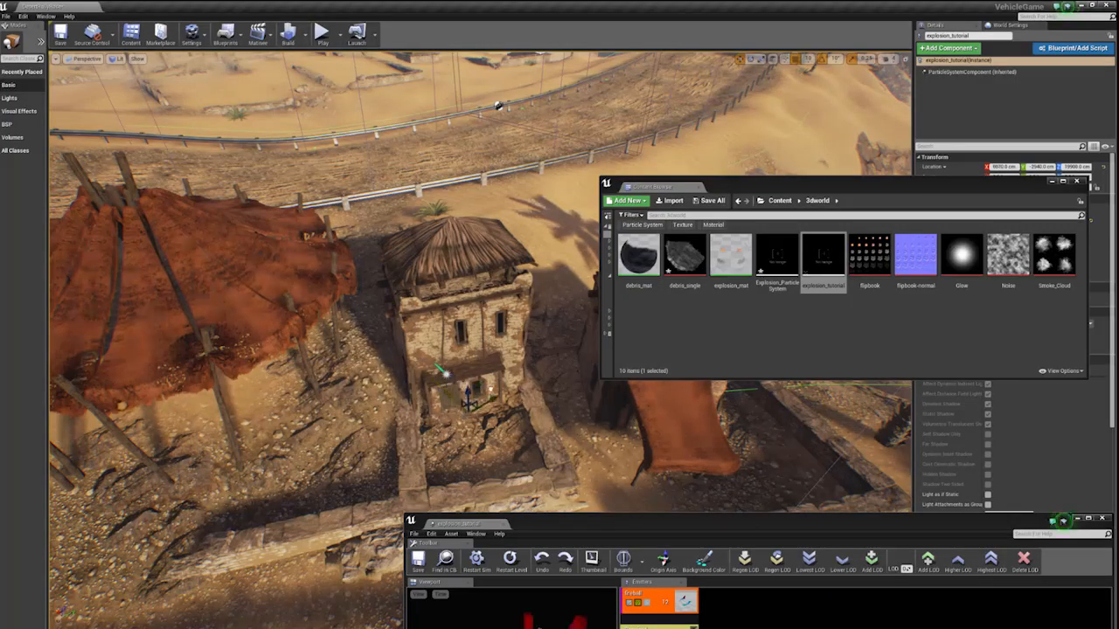
{"action": "right_click_drag", "start_coordinate": [490, 390], "coordinate": [560, 424]}
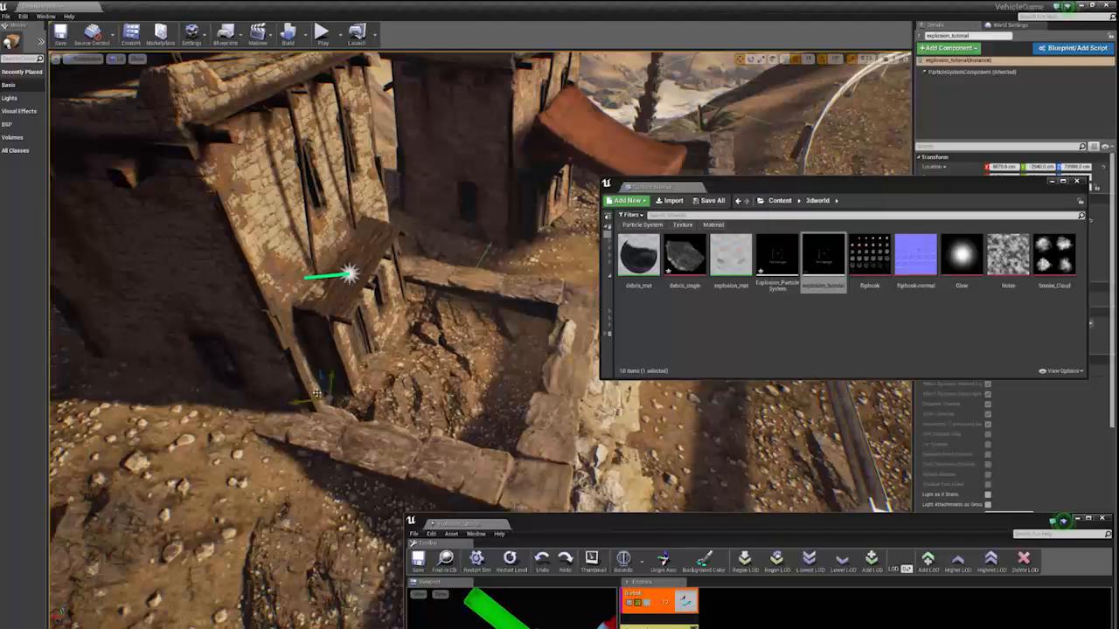
{"action": "mouse_move", "coordinate": [424, 394]}
{"action": "right_mouse_down"}
{"action": "mouse_move", "coordinate": [429, 421]}
{"action": "mouse_move", "coordinate": [385, 451]}
{"action": "mouse_move", "coordinate": [381, 376]}
{"action": "mouse_move", "coordinate": [406, 378]}
{"action": "mouse_move", "coordinate": [402, 393]}
{"action": "right_mouse_up"}
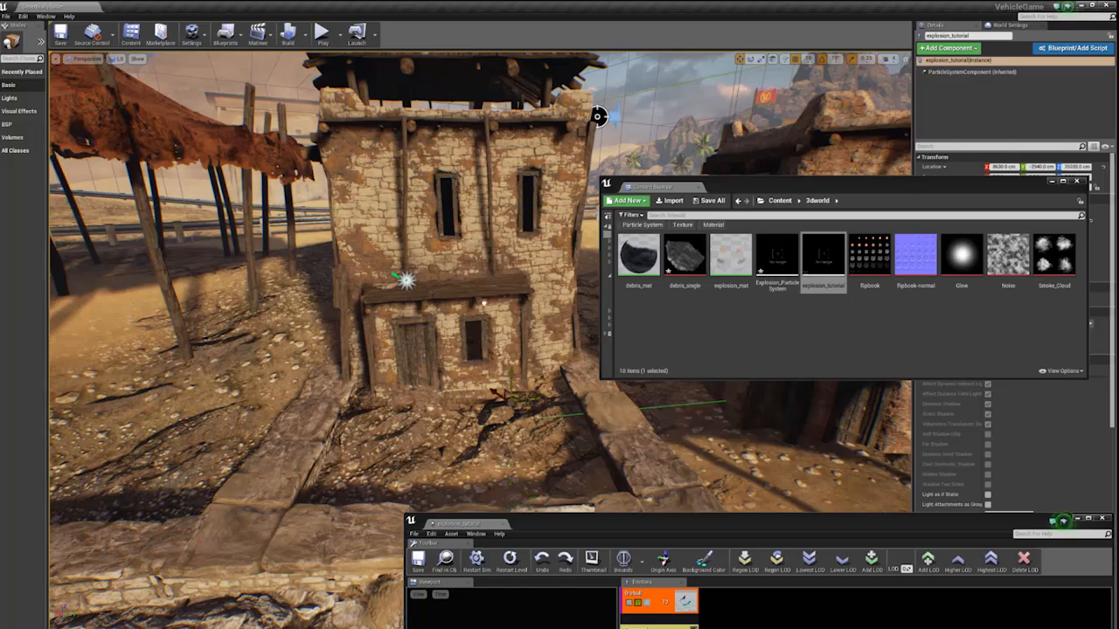
- Raise the effect and shift it to just above the house's wooden awning, beside the existing effect icon
{"action": "left_click_drag", "start_coordinate": [511, 377], "coordinate": [512, 320]}
{"action": "right_click_drag", "start_coordinate": [513, 320], "coordinate": [477, 283]}
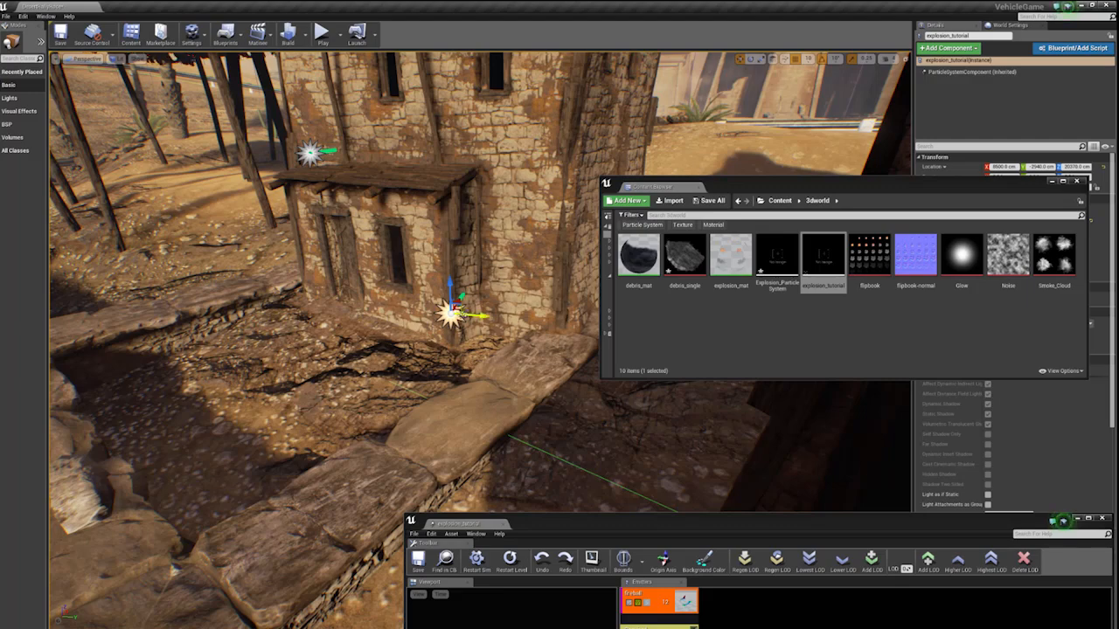
{"action": "mouse_move", "coordinate": [333, 267]}
{"action": "right_mouse_down"}
{"action": "mouse_move", "coordinate": [393, 270]}
{"action": "mouse_move", "coordinate": [337, 268]}
{"action": "right_mouse_up"}
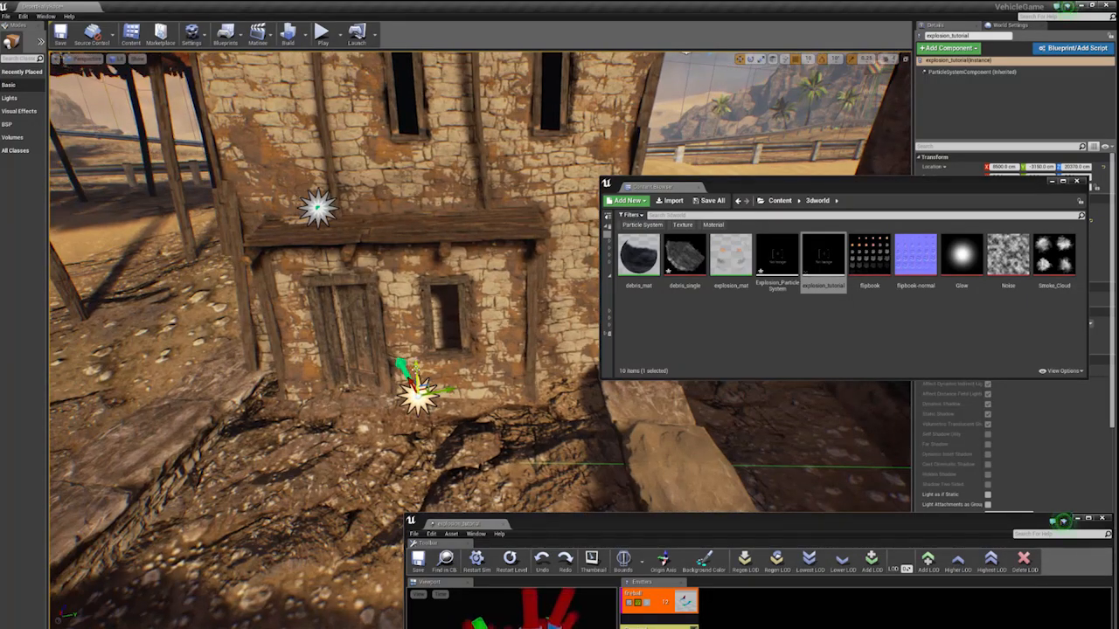
{"action": "left_click_drag", "start_coordinate": [416, 366], "coordinate": [421, 214]}
{"action": "right_click_drag", "start_coordinate": [421, 214], "coordinate": [389, 228]}
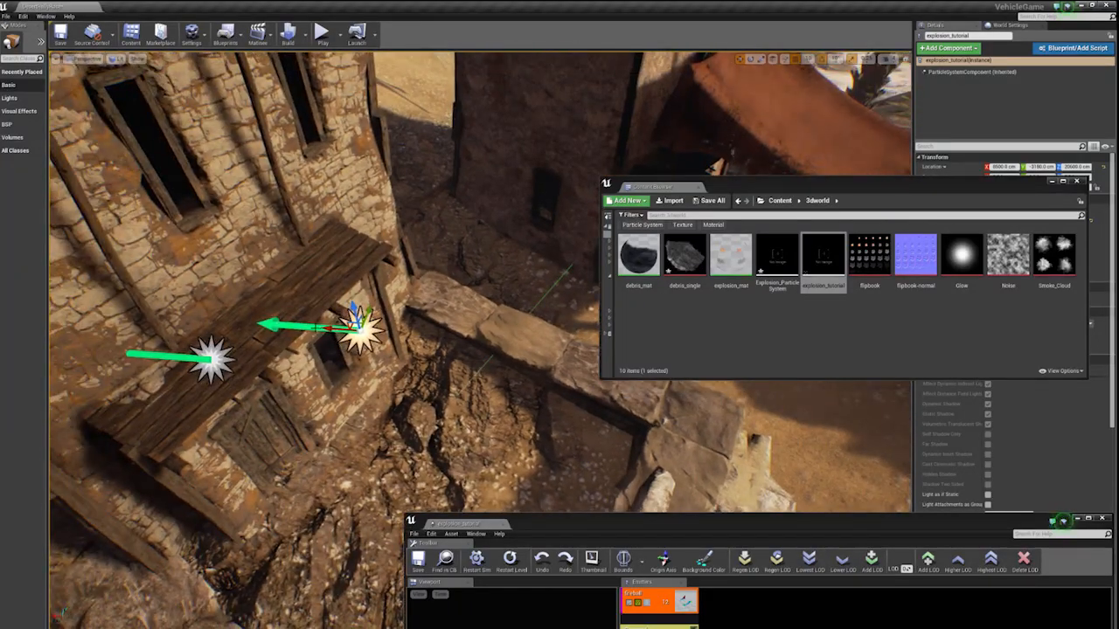
{"action": "left_click_drag", "start_coordinate": [335, 329], "coordinate": [200, 317]}
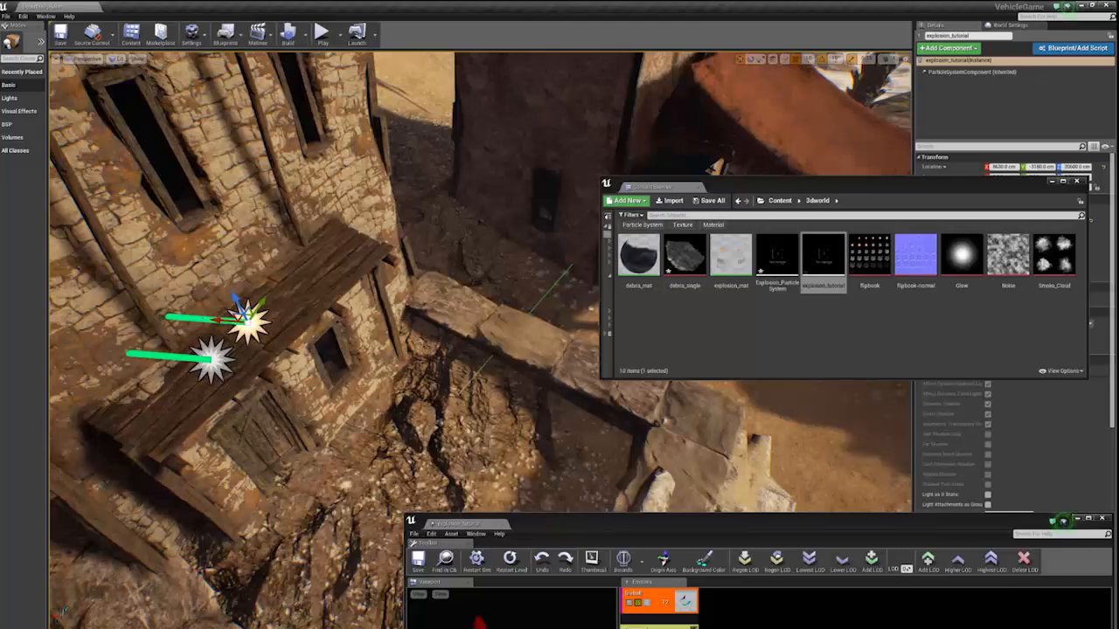
{"action": "right_click_drag", "start_coordinate": [214, 320], "coordinate": [149, 295]}
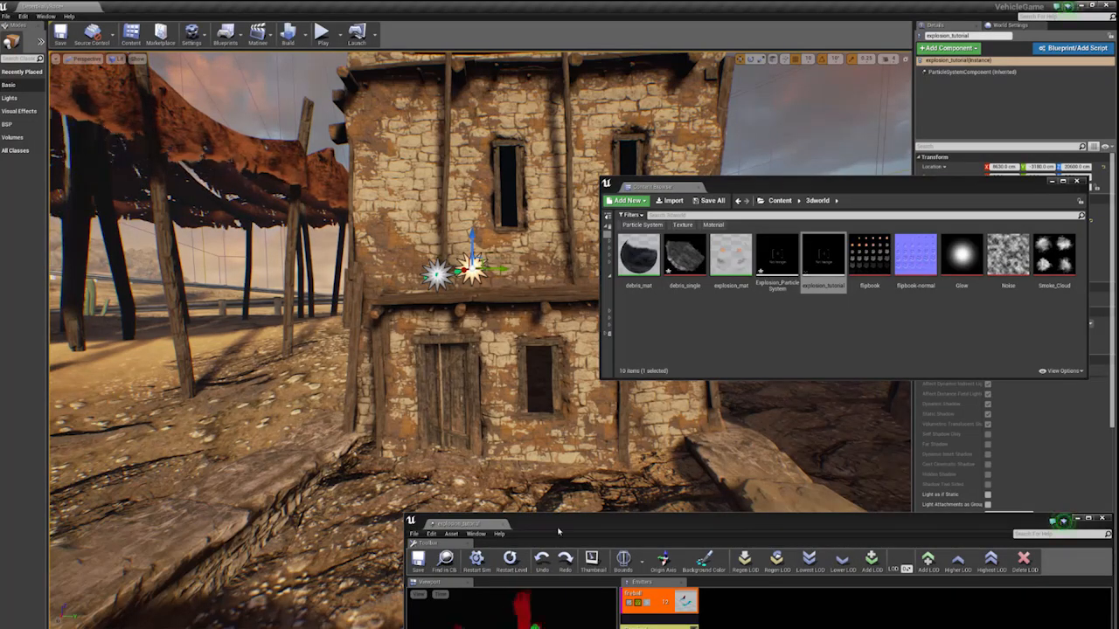
{"action": "left_click_drag", "start_coordinate": [558, 530], "coordinate": [208, 158]}
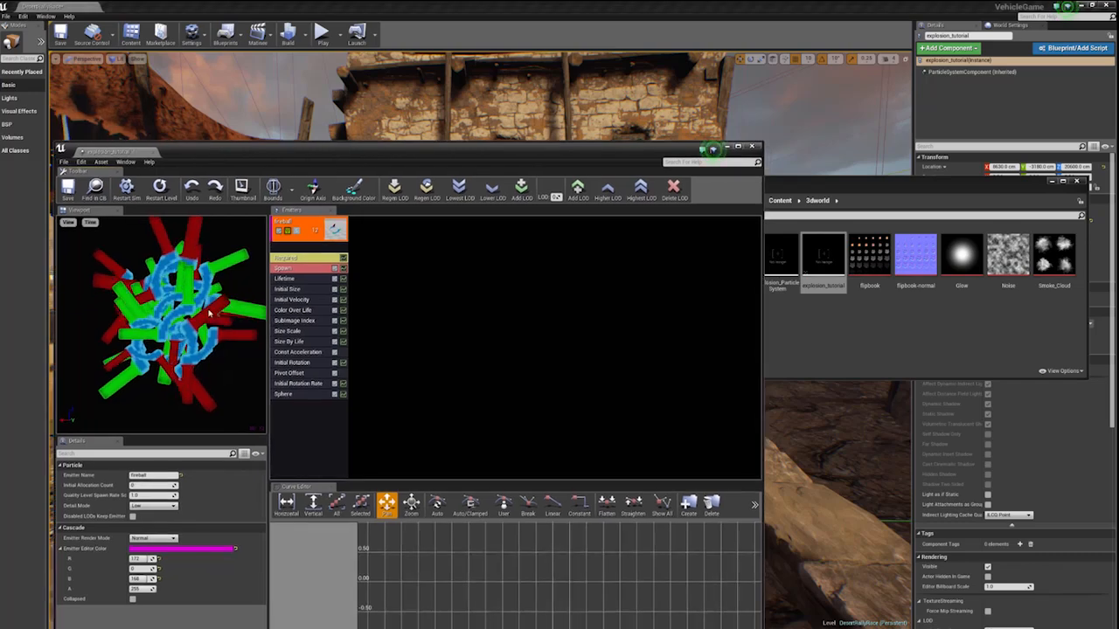
{"action": "left_click_drag", "start_coordinate": [304, 166], "coordinate": [470, 513]}
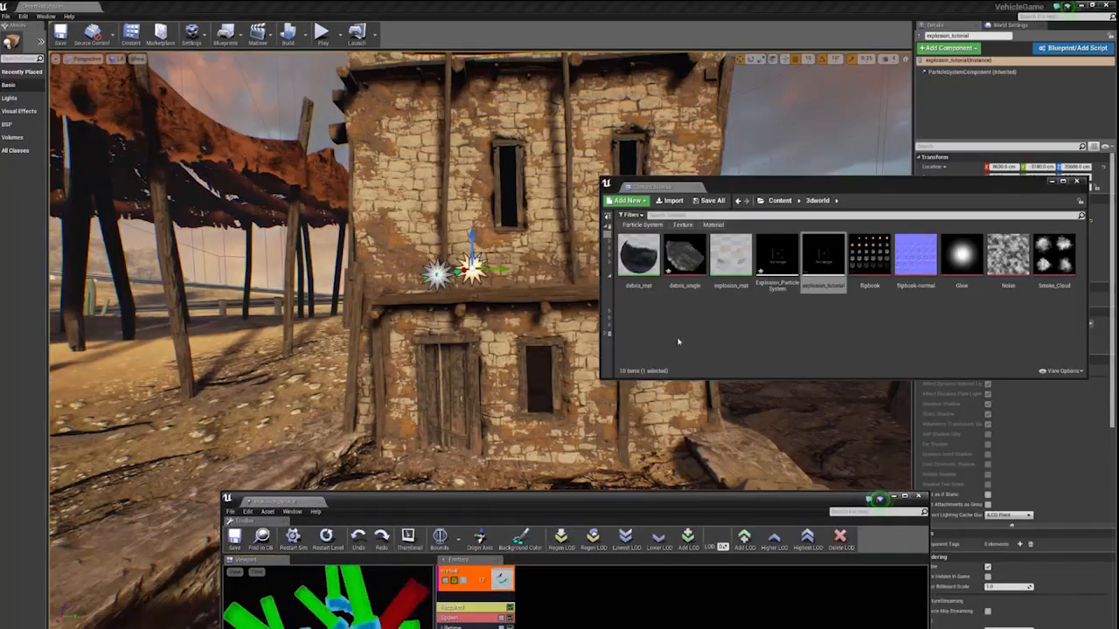
{"action": "left_click_drag", "start_coordinate": [468, 498], "coordinate": [739, 485]}
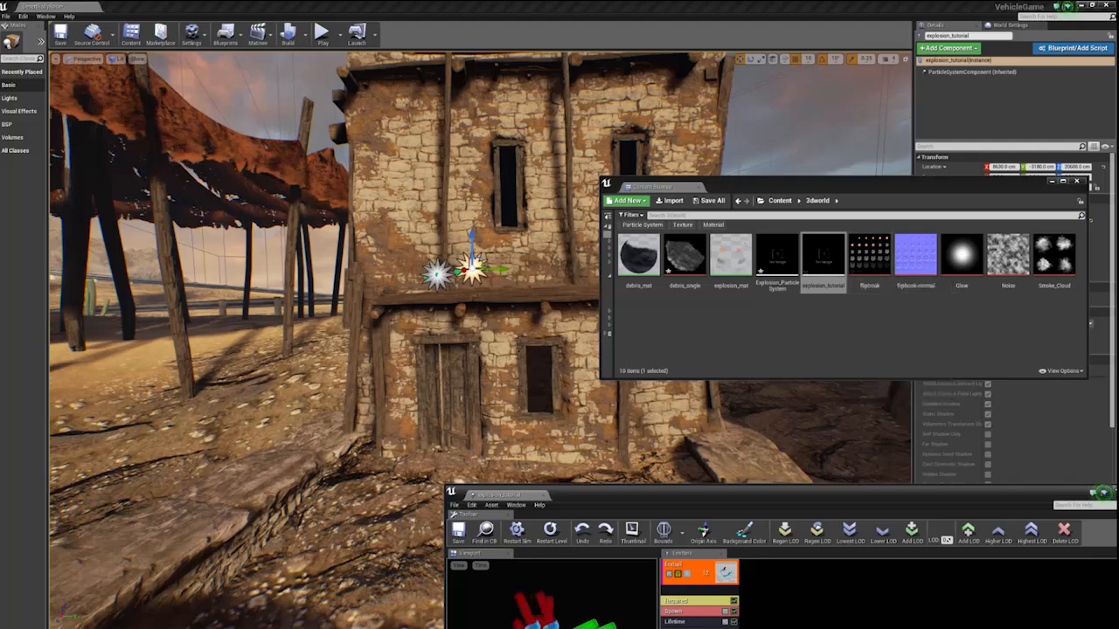
{"action": "left_click_drag", "start_coordinate": [738, 499], "coordinate": [656, 333]}
{"action": "left_click_drag", "start_coordinate": [639, 376], "coordinate": [651, 384]}
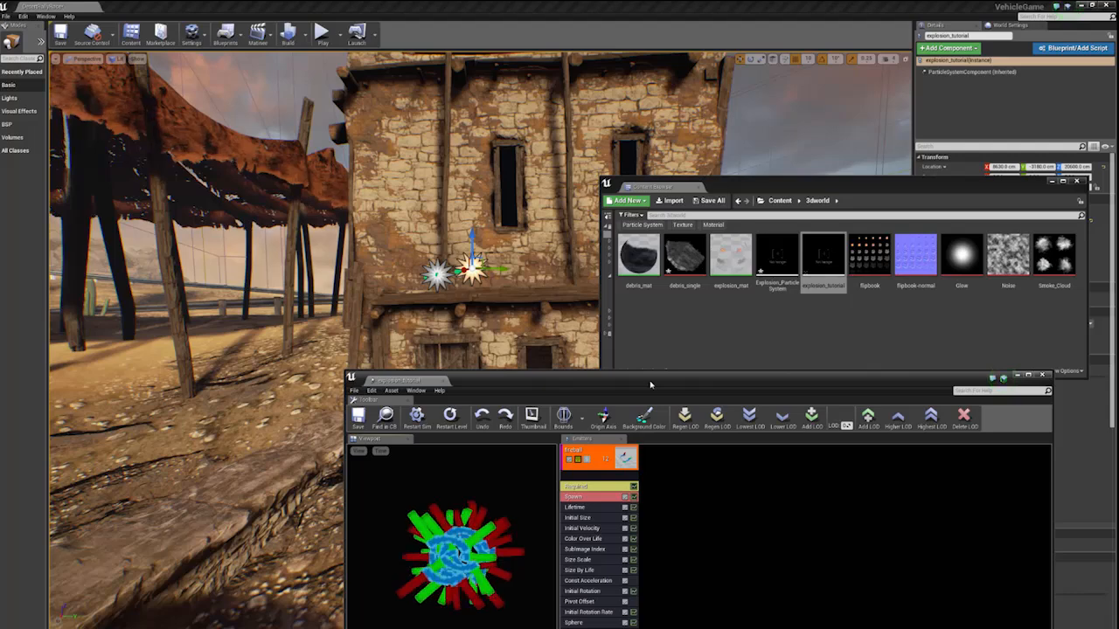
{"action": "left_click_drag", "start_coordinate": [651, 385], "coordinate": [513, 246]}
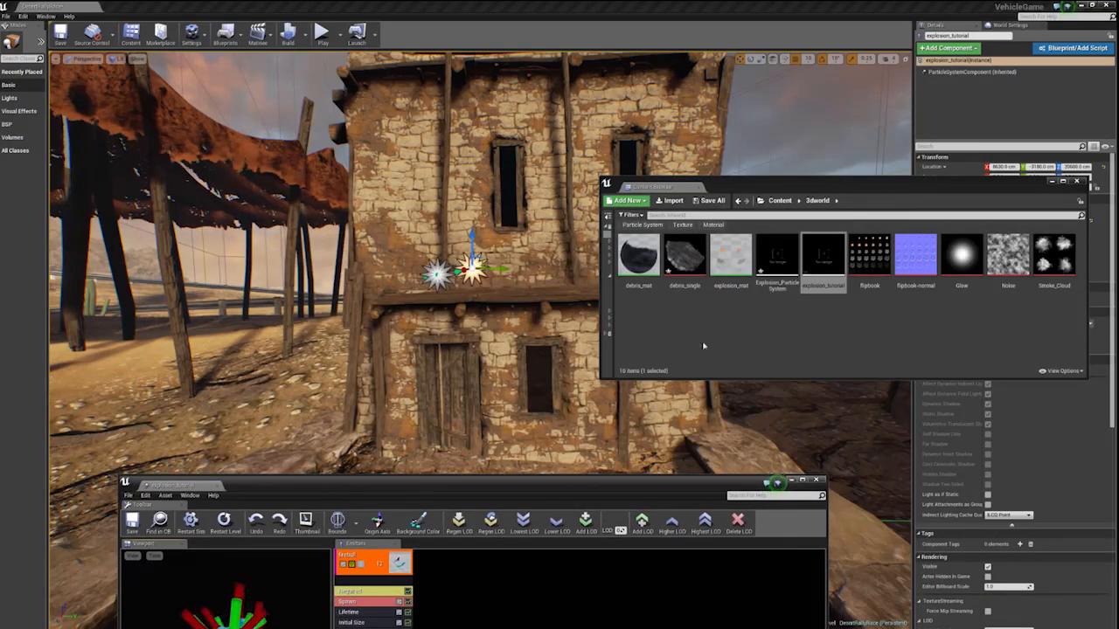
- Create a new material named explosion_mat_tutorial in the 3dworld folder
{"action": "right_click", "coordinate": [717, 326]}
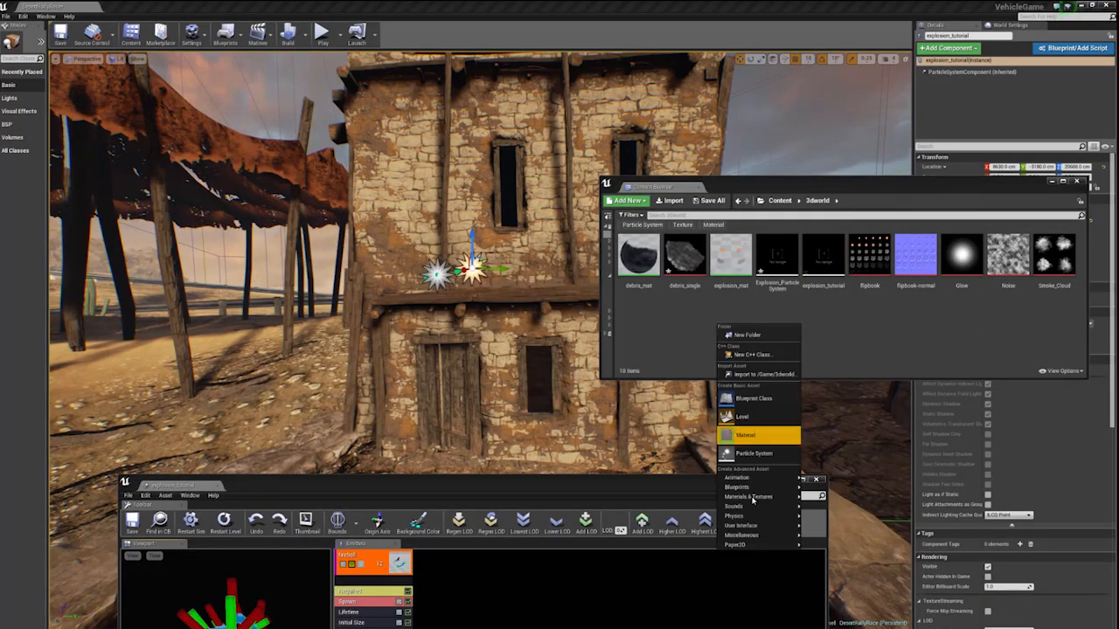
{"action": "left_click", "coordinate": [750, 436]}
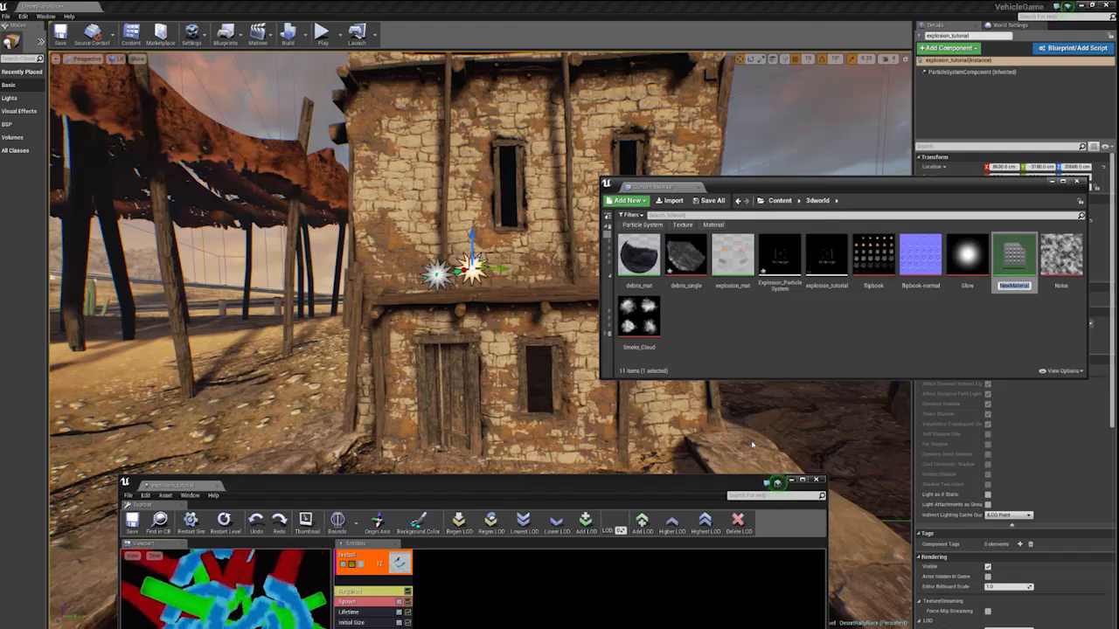
{"action": "type", "text": "ex"}
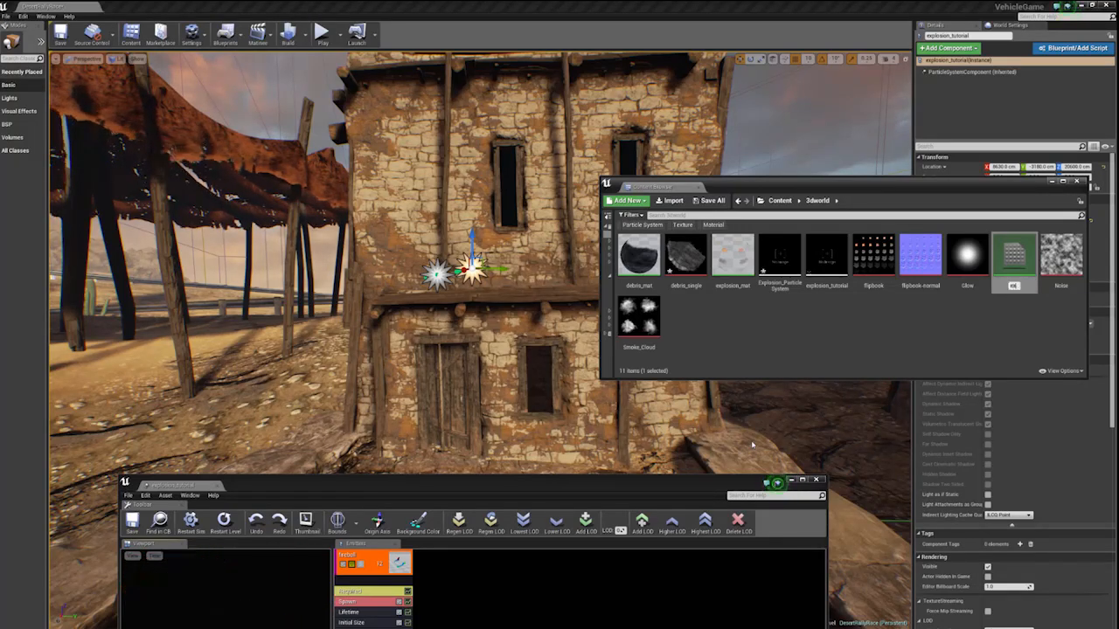
{"action": "type", "text": "plosion_"}
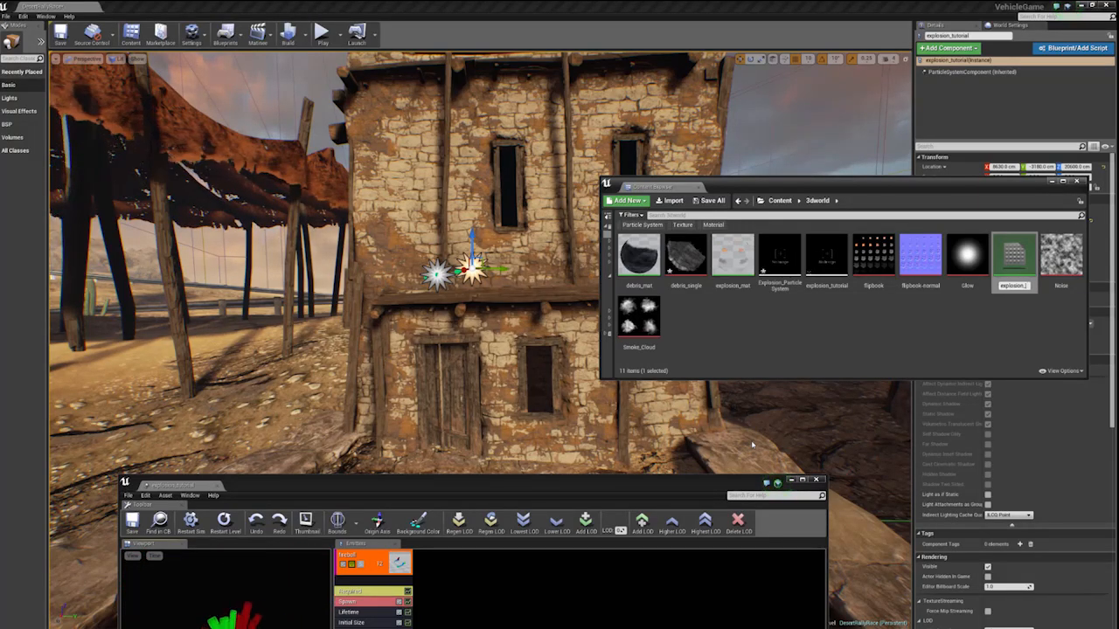
{"action": "type", "text": "mat_tutorial"}
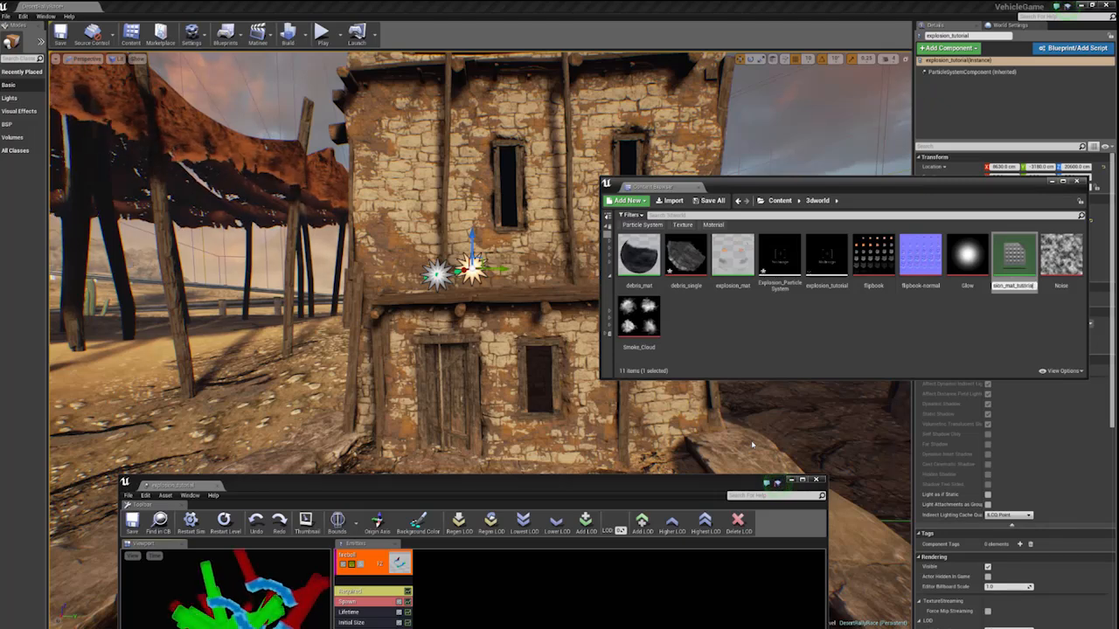
{"action": "key", "text": "Return"}
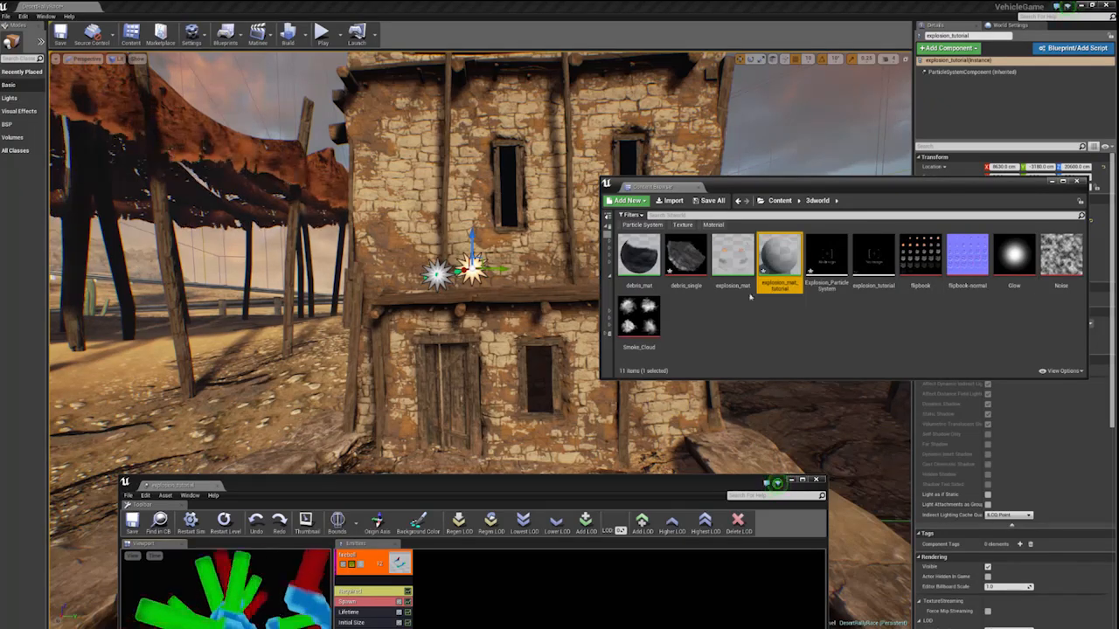
- Open explosion_mat_tutorial for editing, enlarge its editor window and minimize the particle editor
{"action": "double_click", "coordinate": [766, 264]}
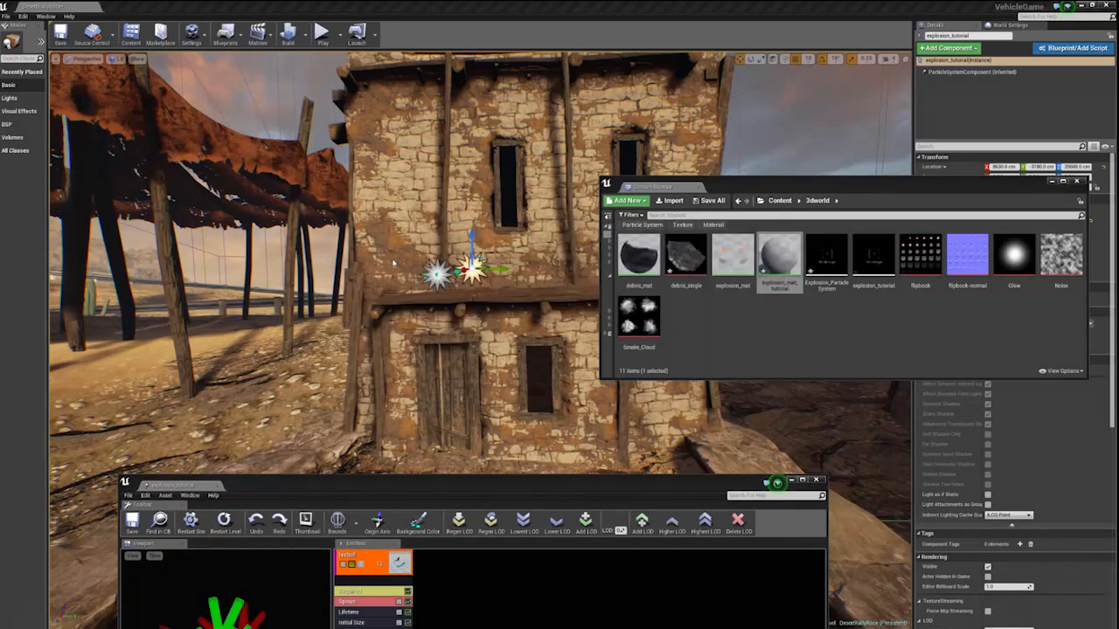
{"action": "left_click_drag", "start_coordinate": [463, 267], "coordinate": [175, 77]}
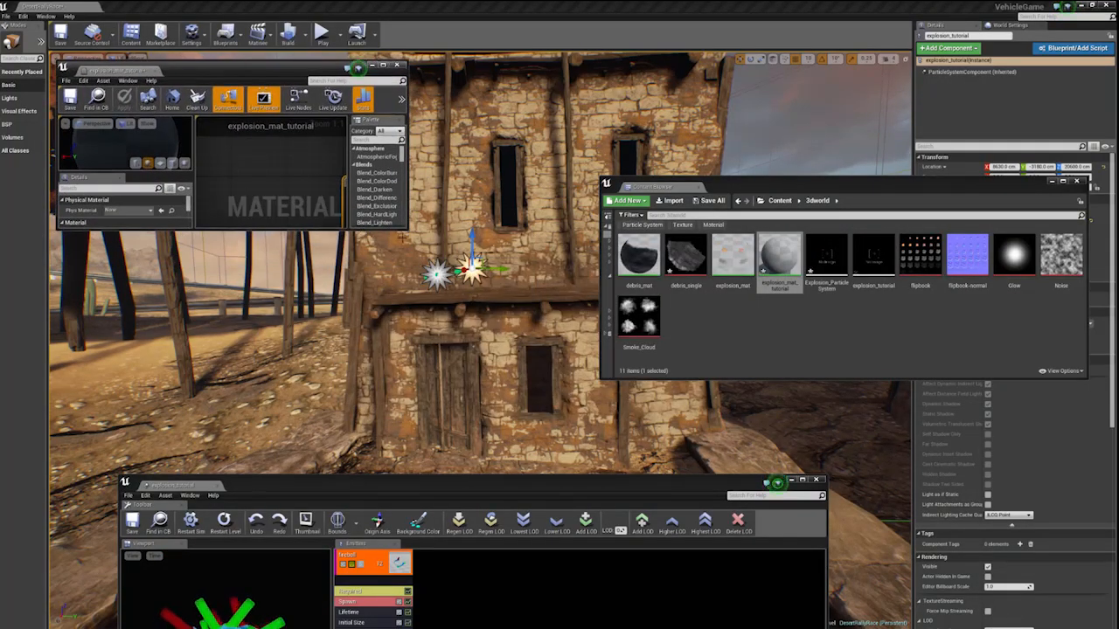
{"action": "left_click_drag", "start_coordinate": [406, 229], "coordinate": [666, 561]}
{"action": "scroll", "coordinate": [432, 428], "scroll_direction": "down", "scroll_amount": 3}
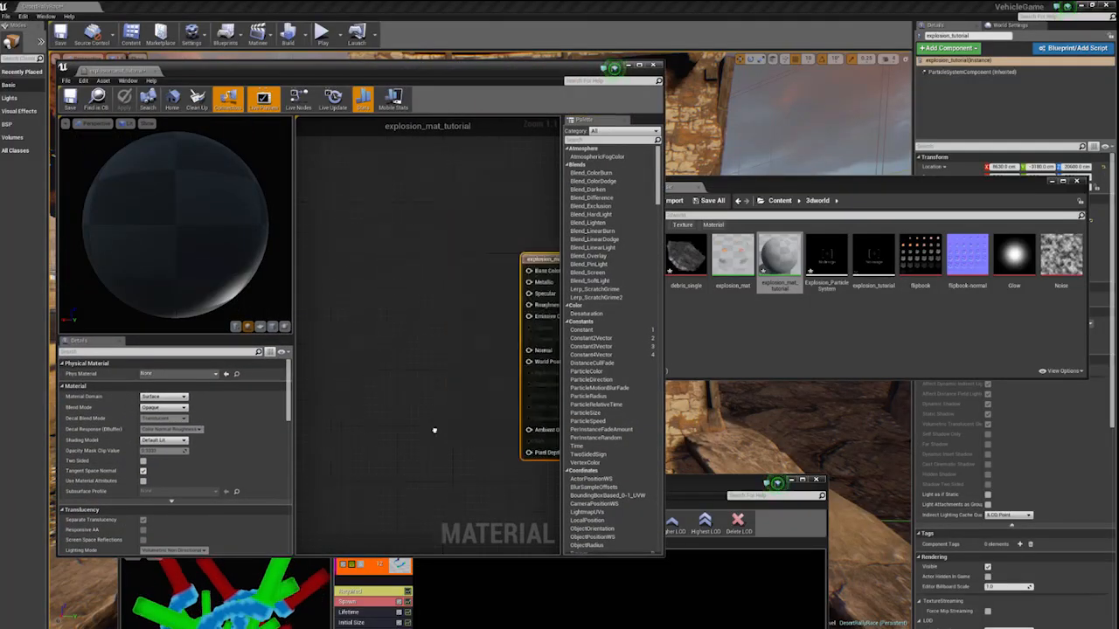
{"action": "scroll", "coordinate": [422, 316], "scroll_direction": "up", "scroll_amount": 1}
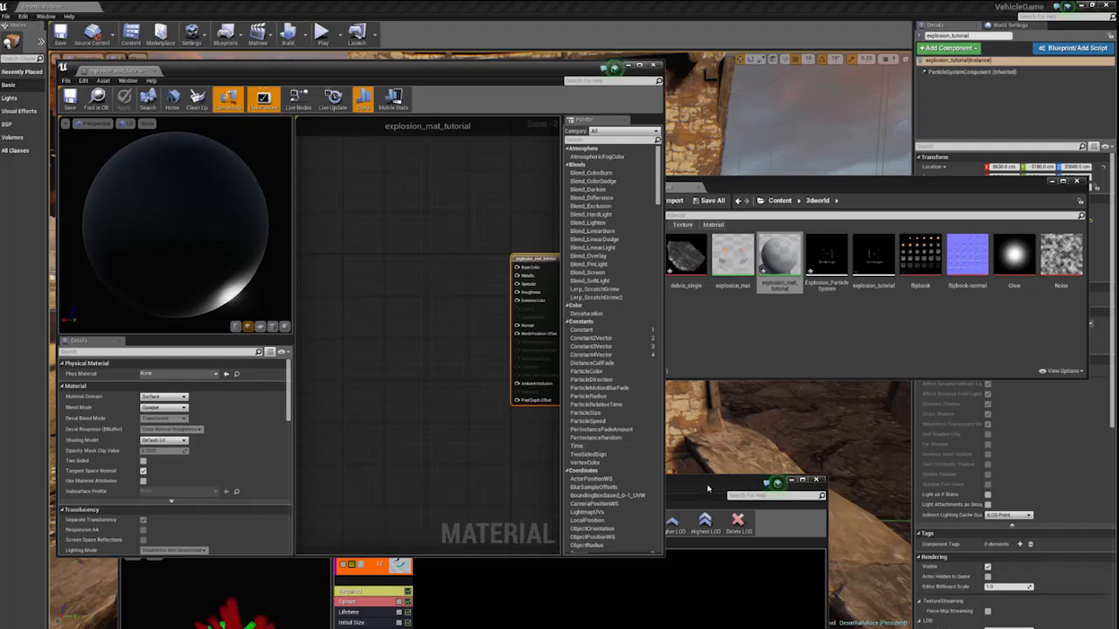
{"action": "left_click_drag", "start_coordinate": [708, 488], "coordinate": [717, 364]}
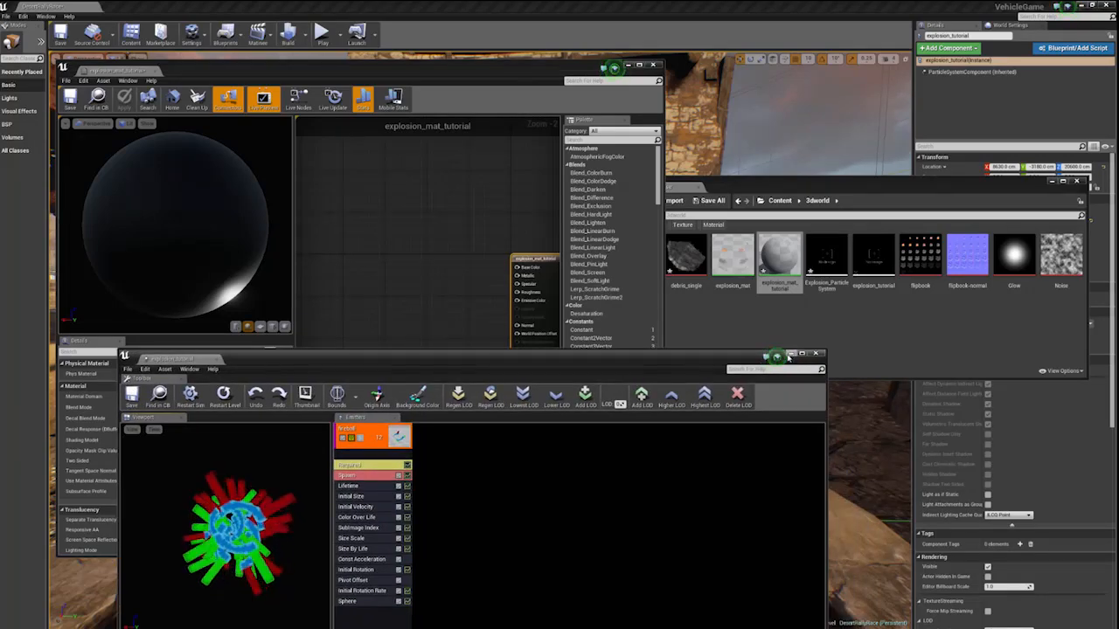
{"action": "left_click", "coordinate": [789, 354]}
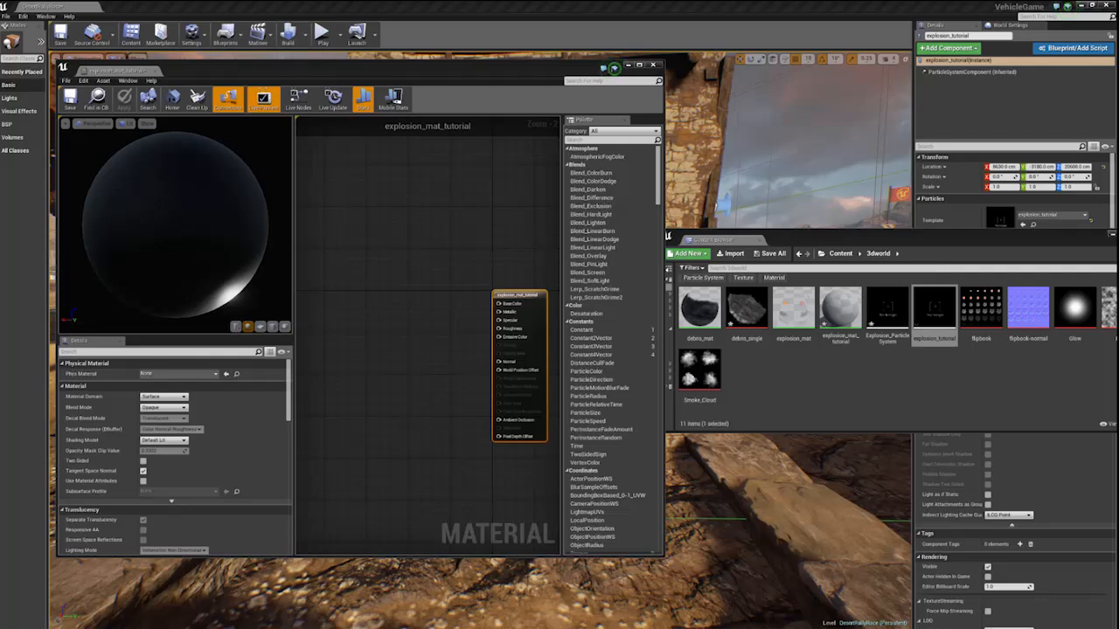
- Add the flipbook and flipbook-normal textures to the material graph as texture samples, with the normal sample below the flipbook
{"action": "left_click", "coordinate": [902, 401]}
{"action": "left_click_drag", "start_coordinate": [988, 312], "coordinate": [345, 314]}
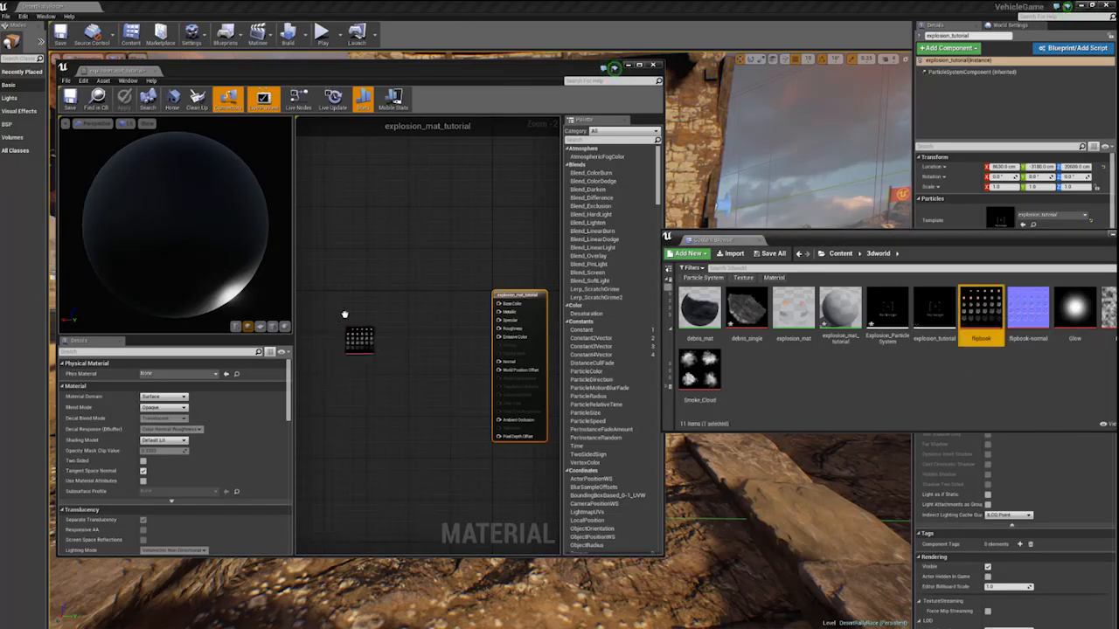
{"action": "left_click_drag", "start_coordinate": [1028, 308], "coordinate": [385, 452]}
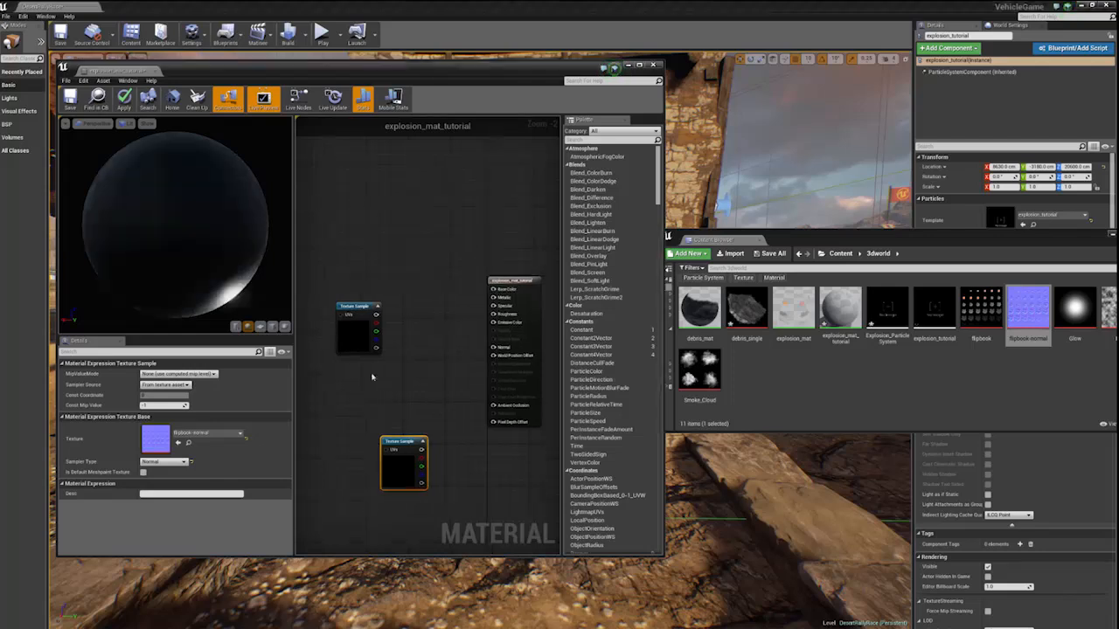
{"action": "right_click_drag", "start_coordinate": [425, 426], "coordinate": [394, 404]}
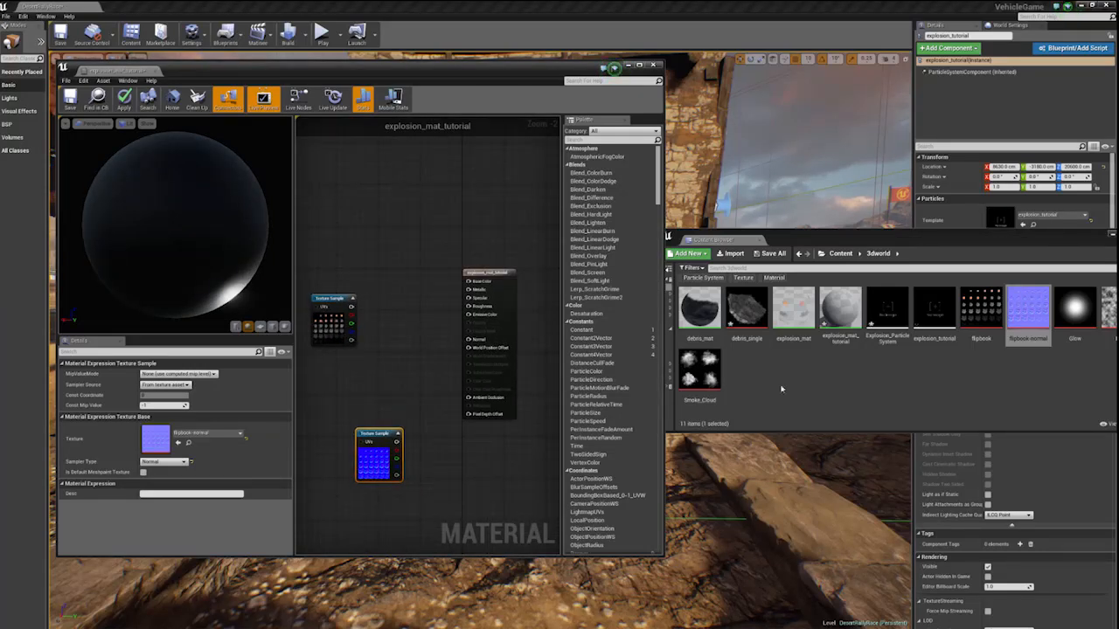
{"action": "left_click", "coordinate": [923, 372]}
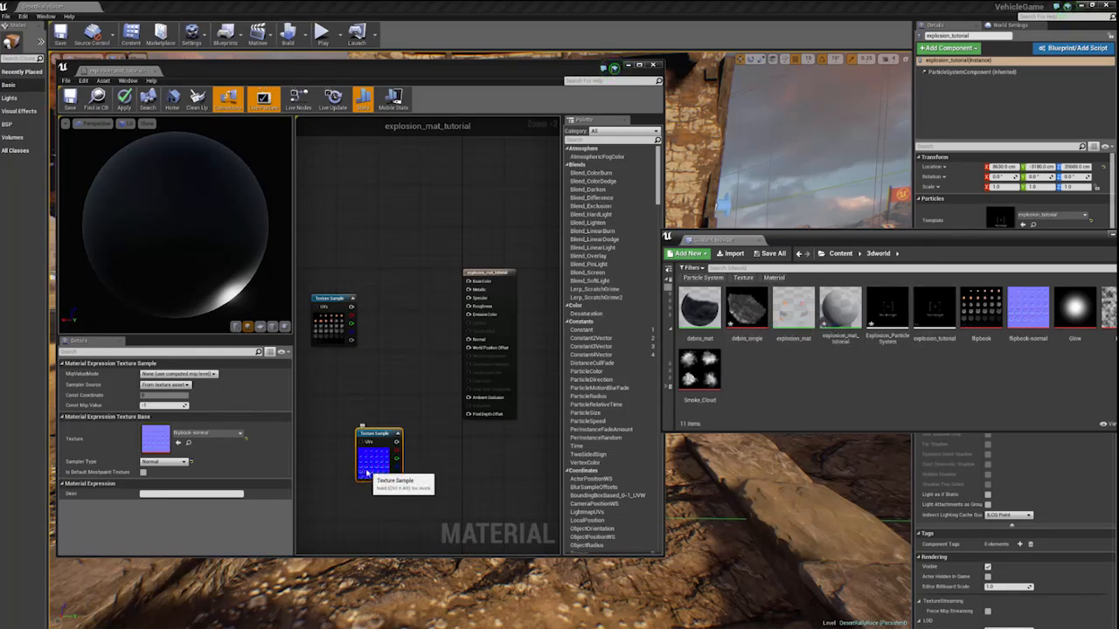
{"action": "left_click_drag", "start_coordinate": [369, 467], "coordinate": [328, 455]}
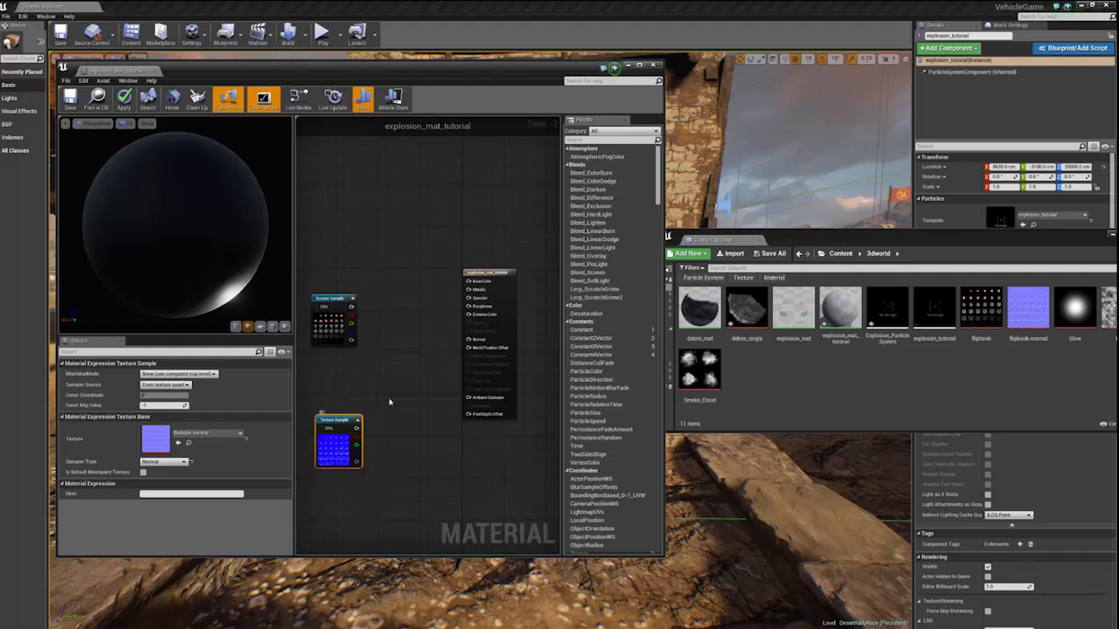
- Move the material output node farther from the texture samples and line up the normal sample beneath the flipbook sample
{"action": "right_click_drag", "start_coordinate": [387, 407], "coordinate": [416, 405]}
{"action": "scroll", "coordinate": [416, 405], "scroll_direction": "down", "scroll_amount": 2}
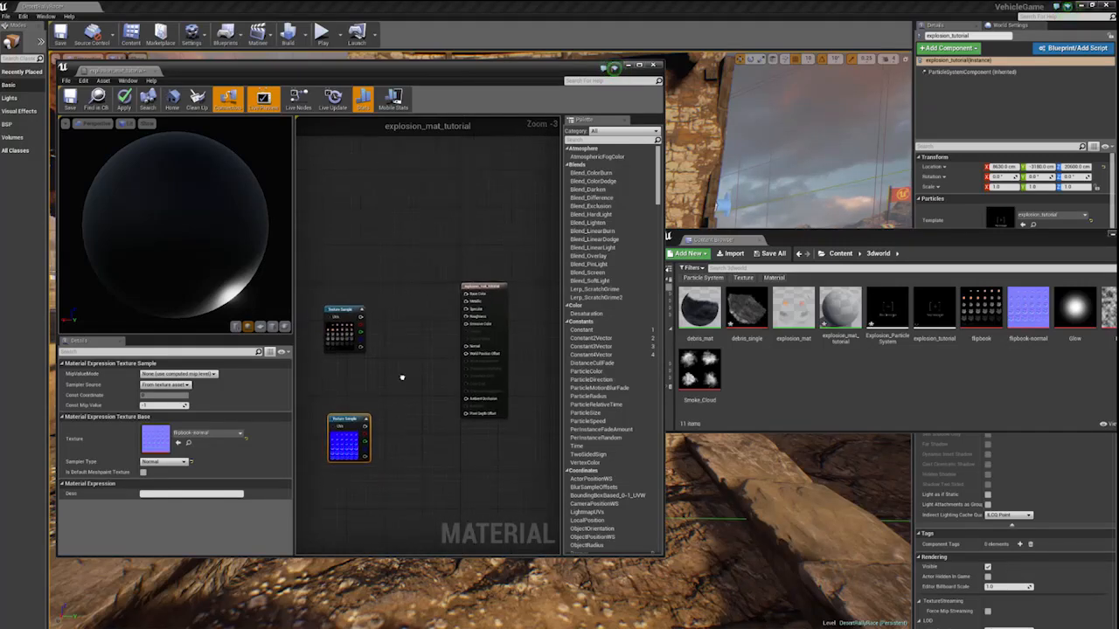
{"action": "left_click", "coordinate": [468, 291]}
{"action": "left_click_drag", "start_coordinate": [468, 292], "coordinate": [494, 288]}
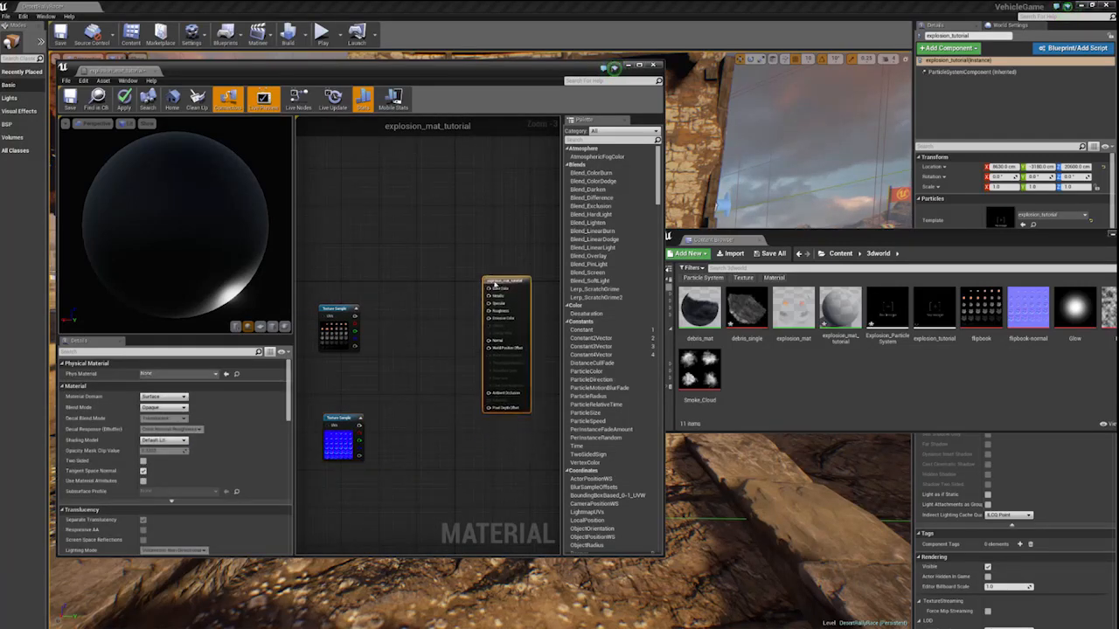
{"action": "right_click_drag", "start_coordinate": [400, 310], "coordinate": [442, 319]}
{"action": "left_click_drag", "start_coordinate": [379, 344], "coordinate": [360, 329]}
{"action": "left_click", "coordinate": [342, 355]}
{"action": "left_click_drag", "start_coordinate": [399, 435], "coordinate": [370, 415]}
{"action": "left_click", "coordinate": [417, 388]}
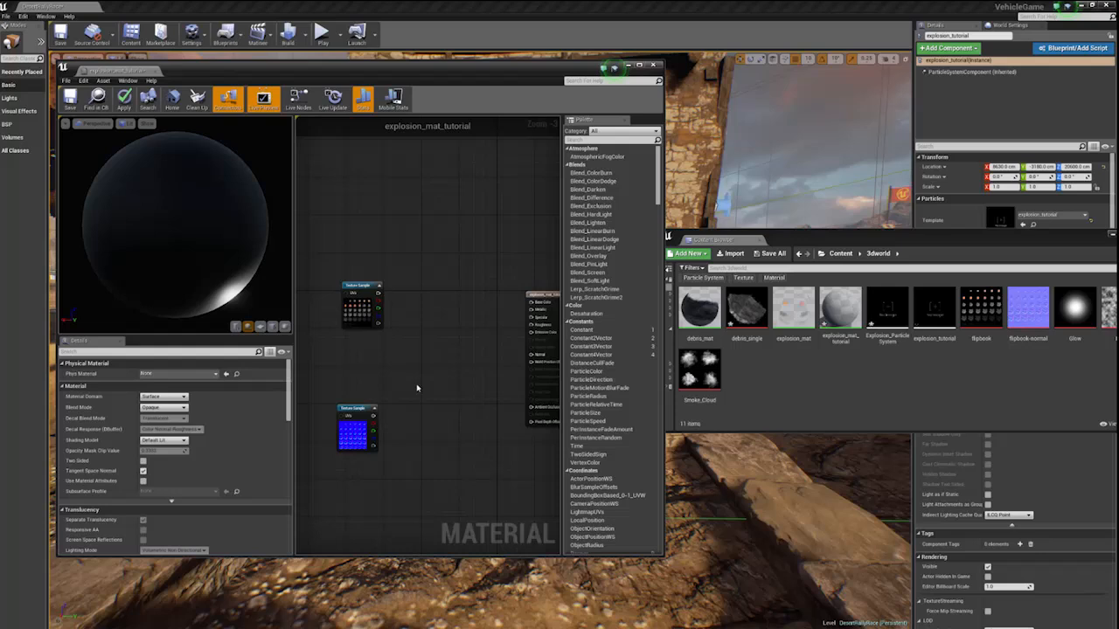
{"action": "left_click", "coordinate": [347, 434]}
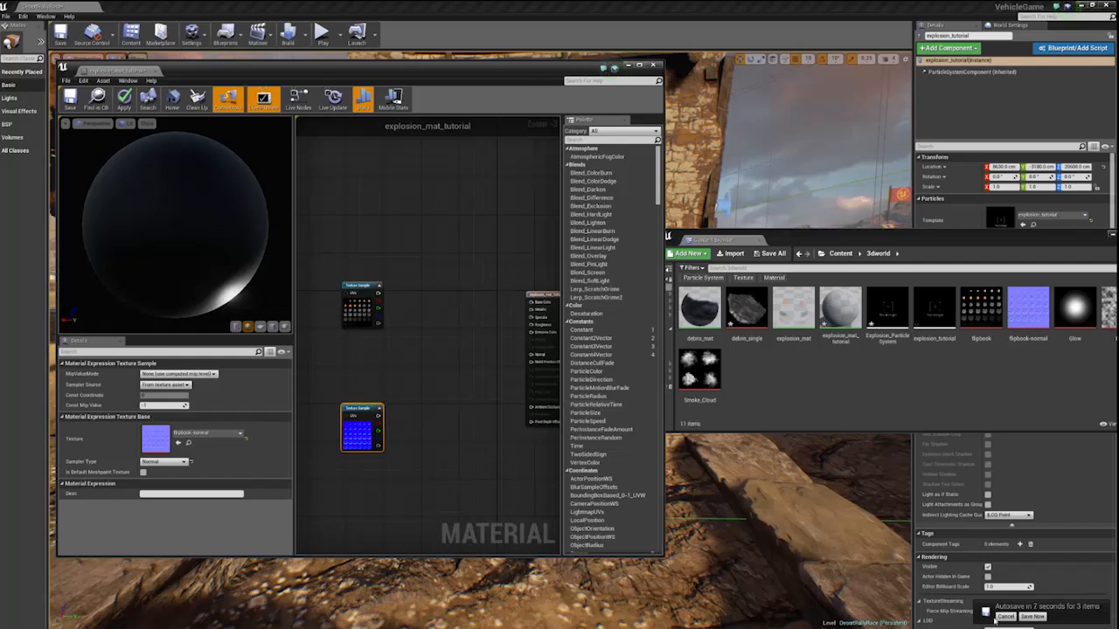
- Add a Particle Color node to the material graph and place it above the flipbook texture sample
{"action": "left_click", "coordinate": [395, 359]}
{"action": "right_click", "coordinate": [408, 307]}
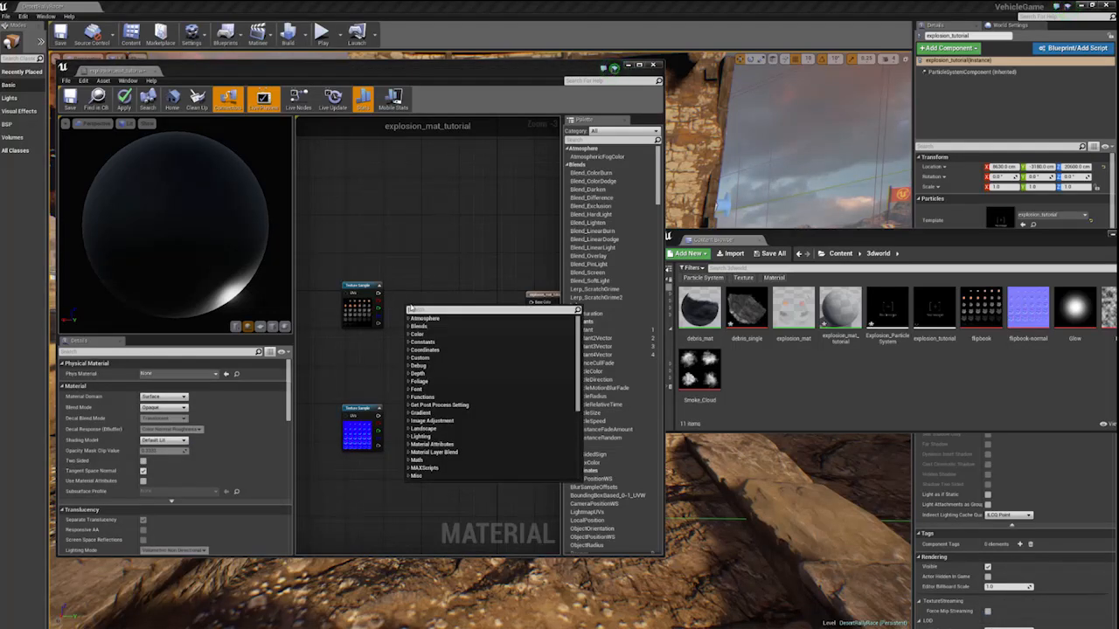
{"action": "type", "text": "part"}
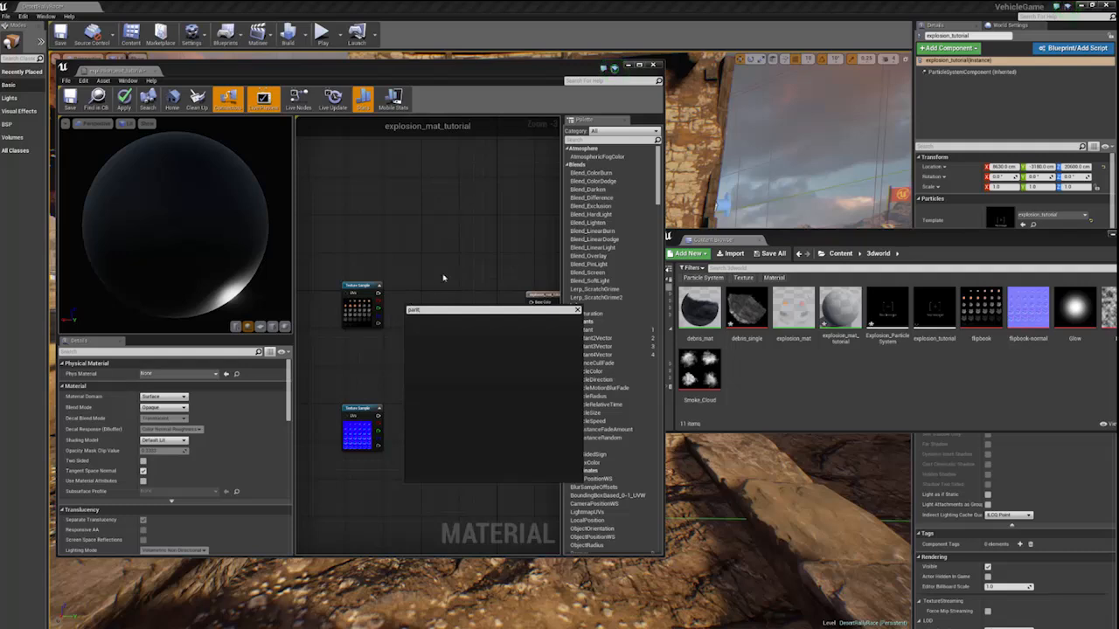
{"action": "type", "text": "i"}
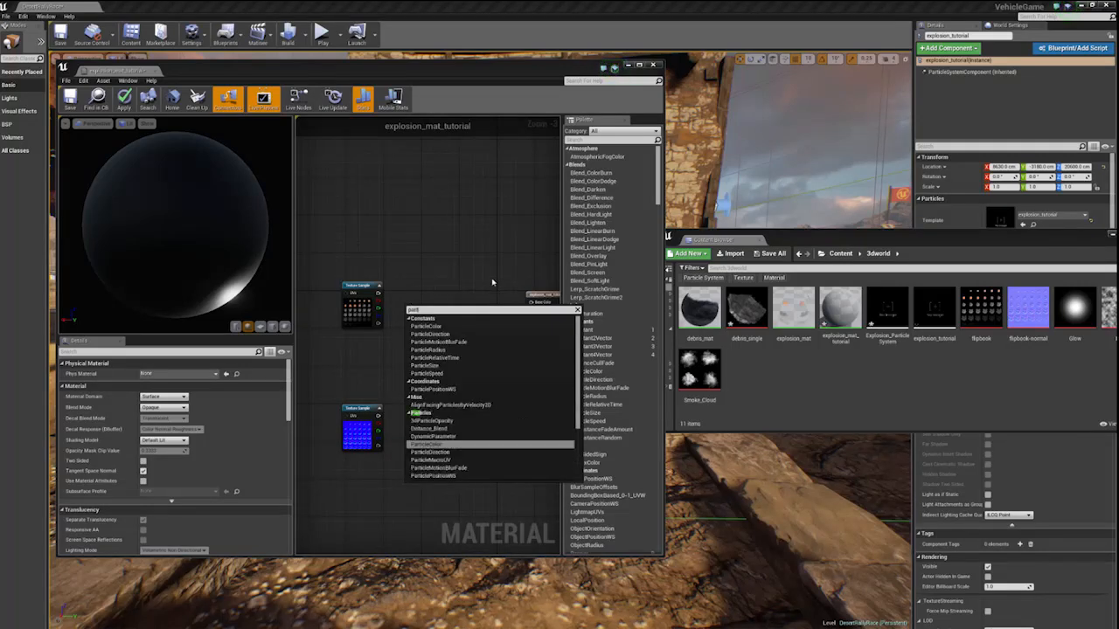
{"action": "type", "text": "cl"}
{"action": "left_click", "coordinate": [428, 327]}
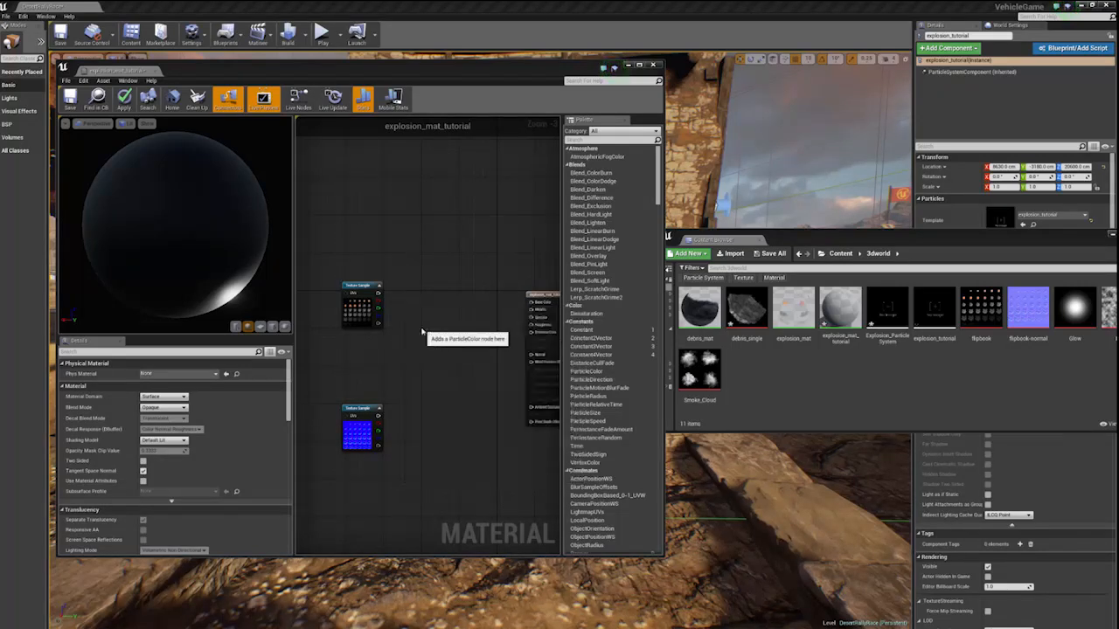
{"action": "left_click_drag", "start_coordinate": [410, 329], "coordinate": [350, 239]}
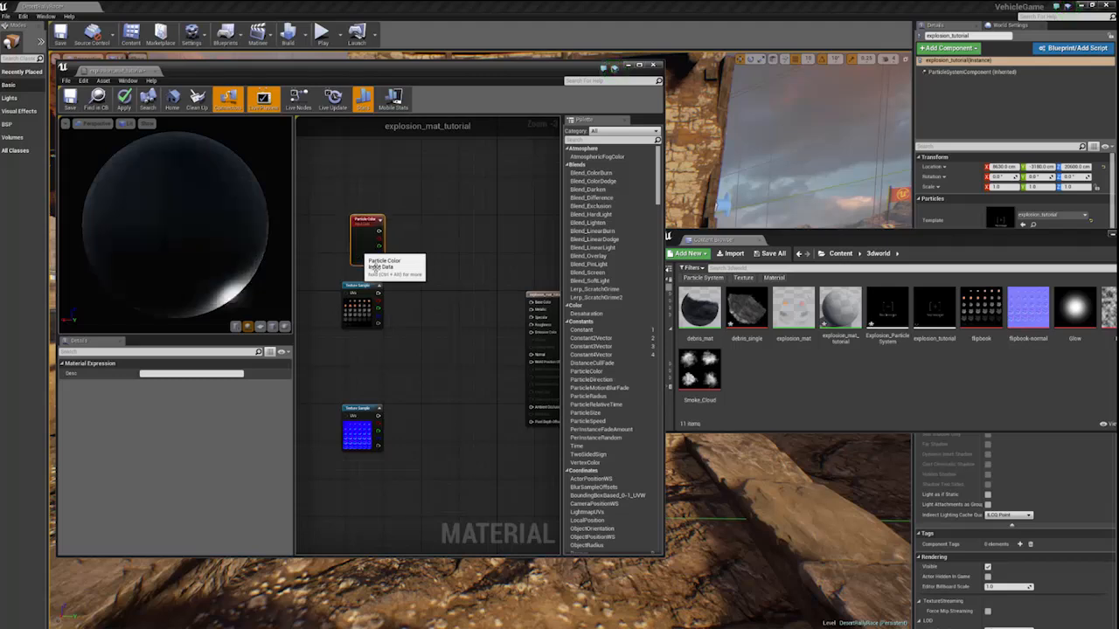
- Add two Multiply nodes between the texture samples and the material output, placing the second one above the first
{"action": "left_click", "coordinate": [411, 319]}
{"action": "left_click", "coordinate": [434, 305]}
{"action": "left_click", "coordinate": [422, 413]}
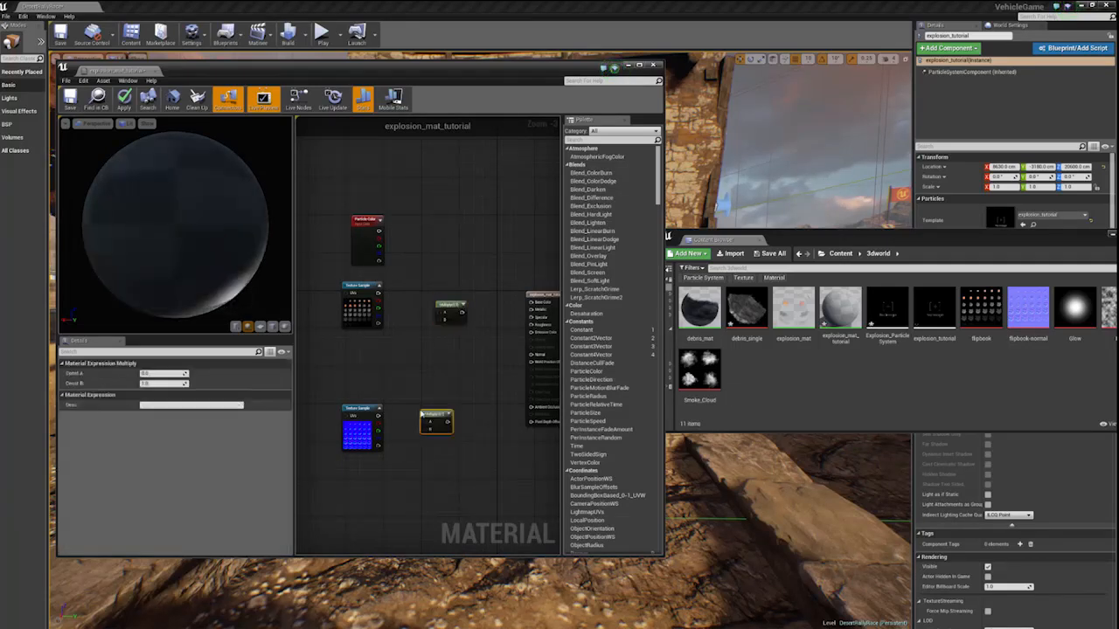
{"action": "left_click_drag", "start_coordinate": [435, 414], "coordinate": [475, 251]}
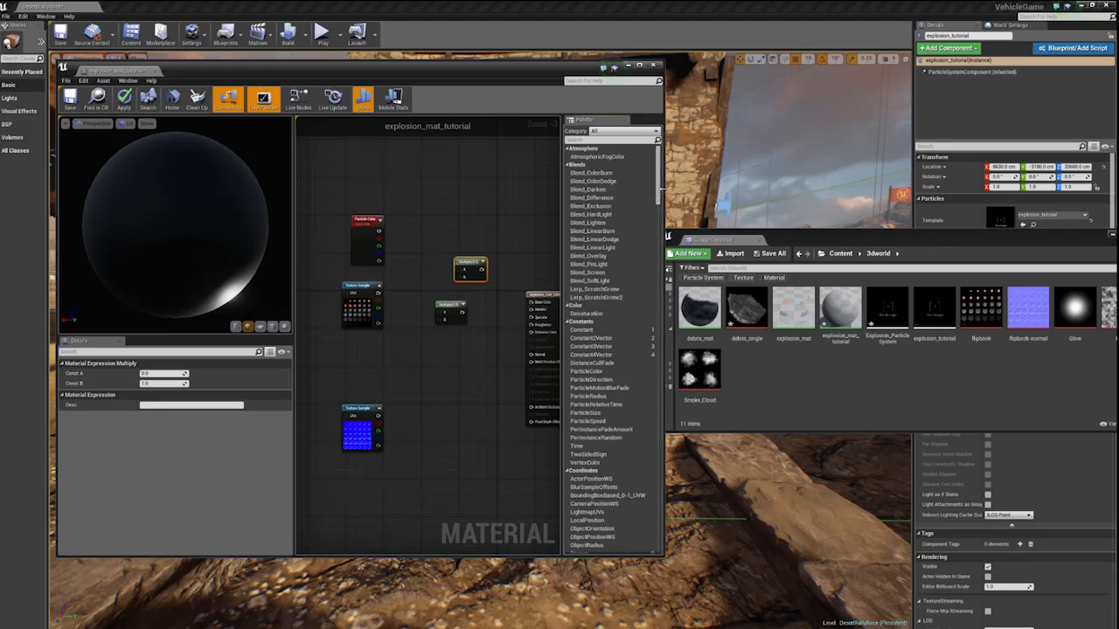
- Widen the material editor window and reposition the lower Multiply node beside the flipbook sample
{"action": "left_click_drag", "start_coordinate": [663, 190], "coordinate": [987, 190]}
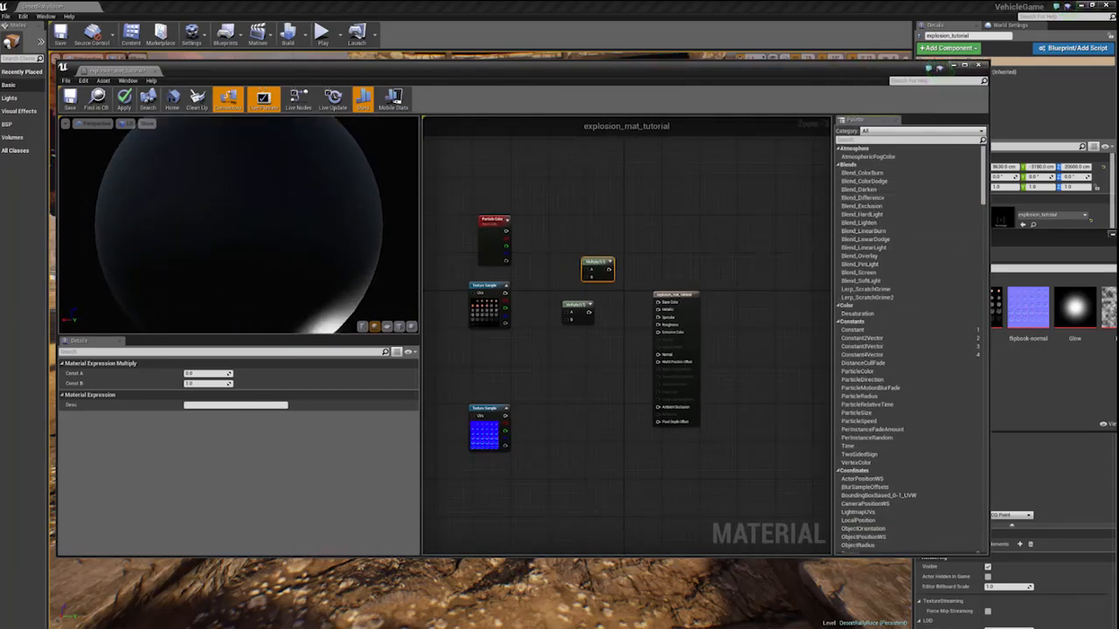
{"action": "scroll", "coordinate": [636, 328], "scroll_direction": "up", "scroll_amount": 2}
{"action": "scroll", "coordinate": [636, 329], "scroll_direction": "up", "scroll_amount": 1}
{"action": "left_click_drag", "start_coordinate": [593, 353], "coordinate": [578, 361]}
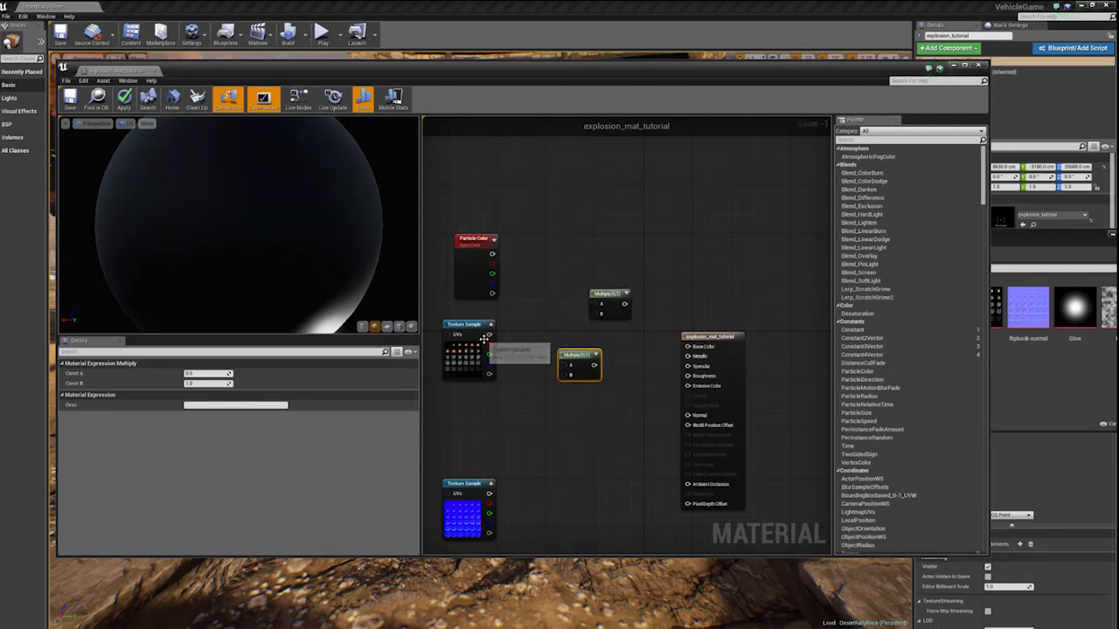
- Multiply the Particle Color with the flipbook's colour and feed the product into input A of the second Multiply node
{"action": "left_click_drag", "start_coordinate": [488, 335], "coordinate": [563, 375]}
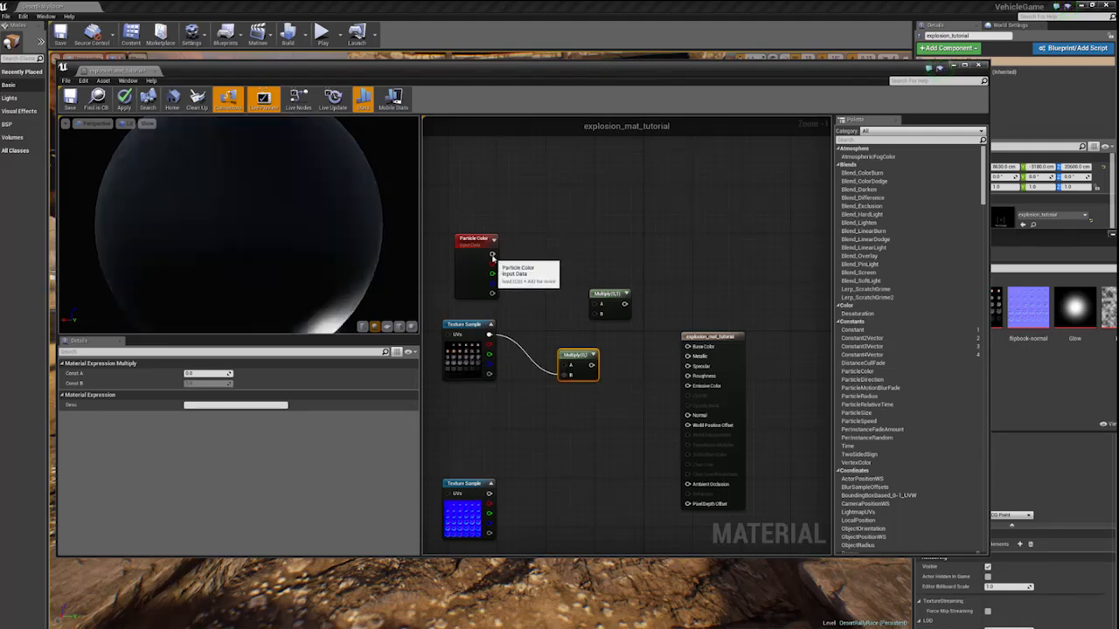
{"action": "left_click_drag", "start_coordinate": [492, 256], "coordinate": [534, 301]}
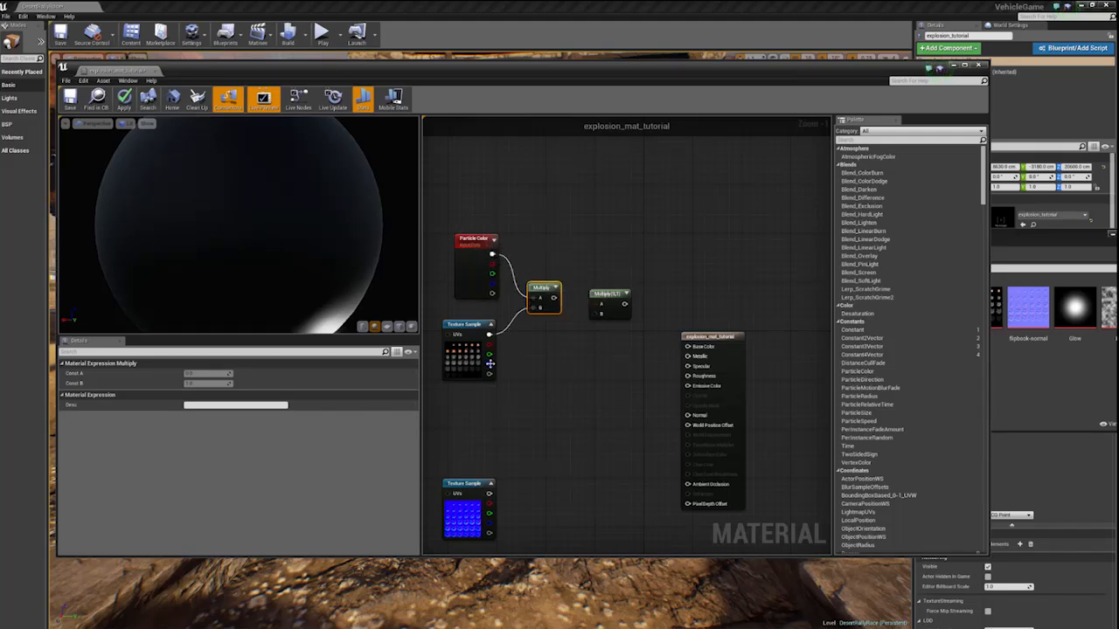
{"action": "mouse_move", "coordinate": [610, 298]}
{"action": "left_mouse_down"}
{"action": "mouse_move", "coordinate": [613, 285]}
{"action": "mouse_move", "coordinate": [597, 294]}
{"action": "left_mouse_up"}
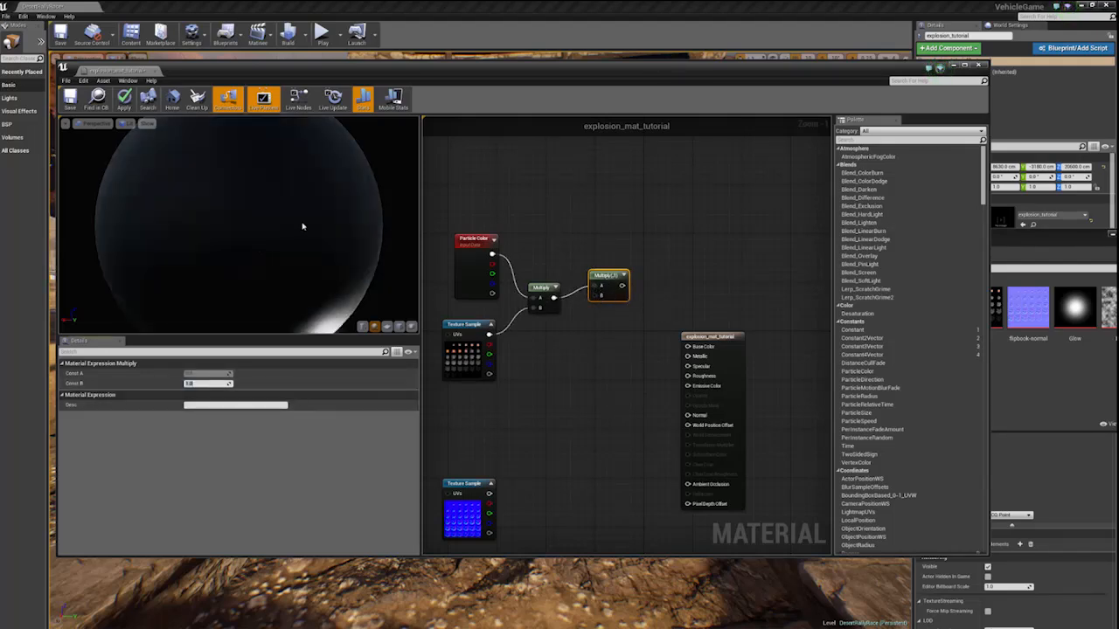
- Set Const B of the second Multiply node to 0.2 and connect its output to the material's Base Color
{"action": "type", "text": "0.2"}
{"action": "key", "text": "Return"}
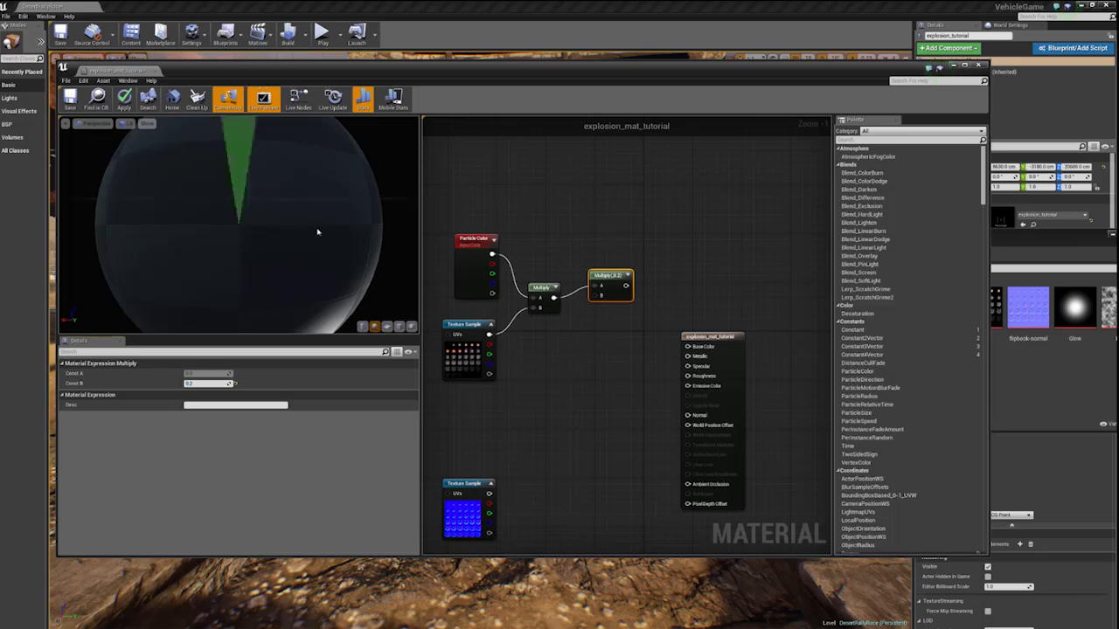
{"action": "left_click_drag", "start_coordinate": [626, 285], "coordinate": [687, 347]}
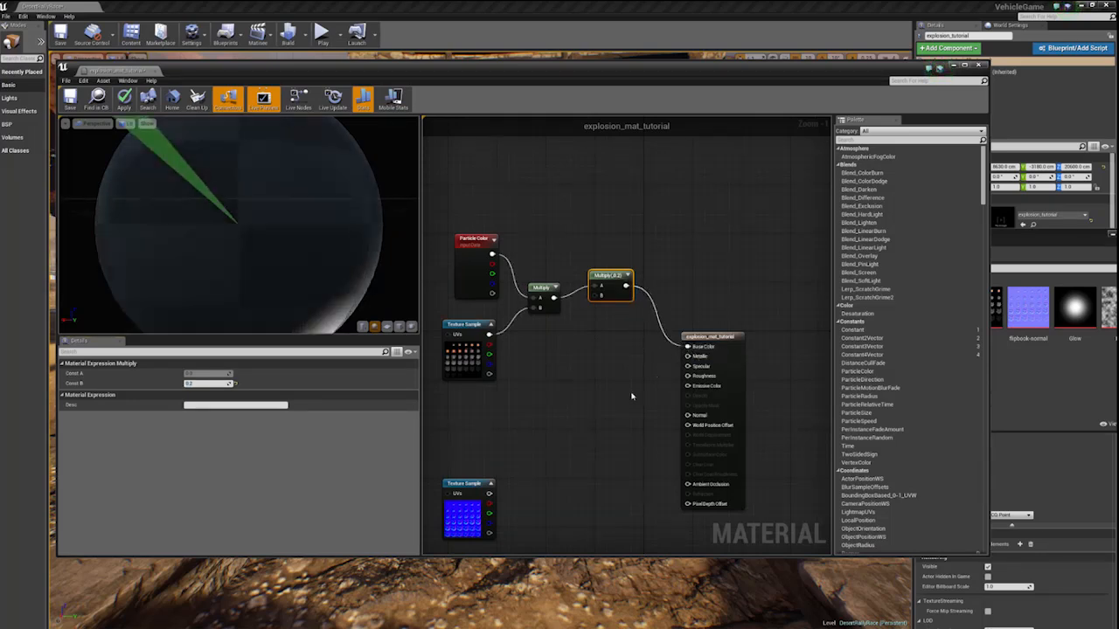
- Add a Depth Fade node to the graph and place it in the free space below the Multiply nodes
{"action": "left_click", "coordinate": [582, 428]}
{"action": "right_click", "coordinate": [579, 427]}
{"action": "type", "text": "dep"}
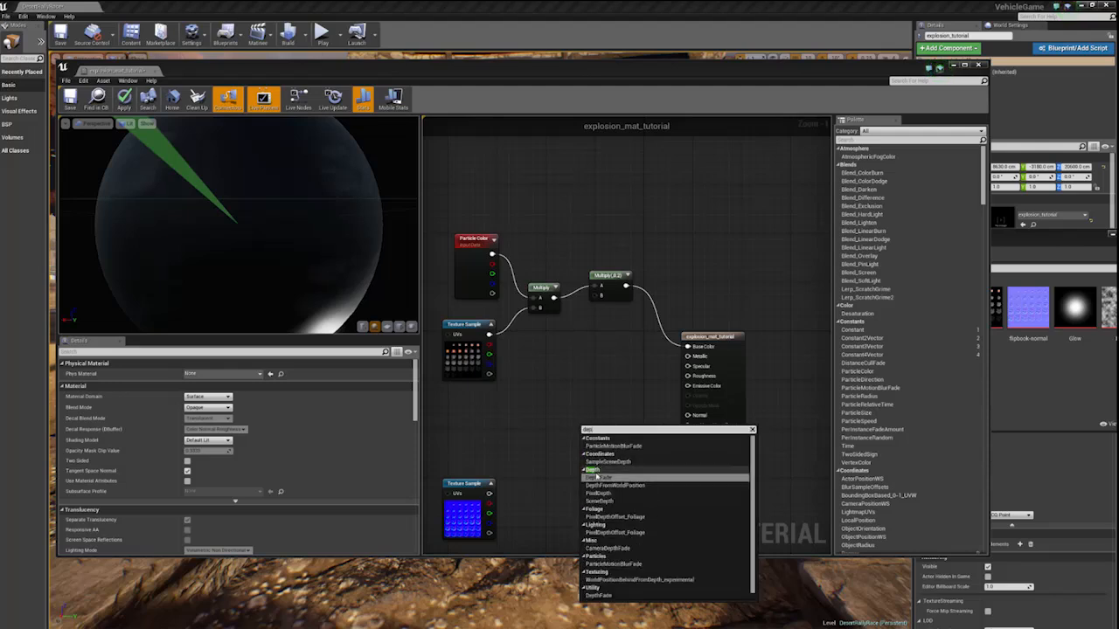
{"action": "left_click", "coordinate": [595, 476]}
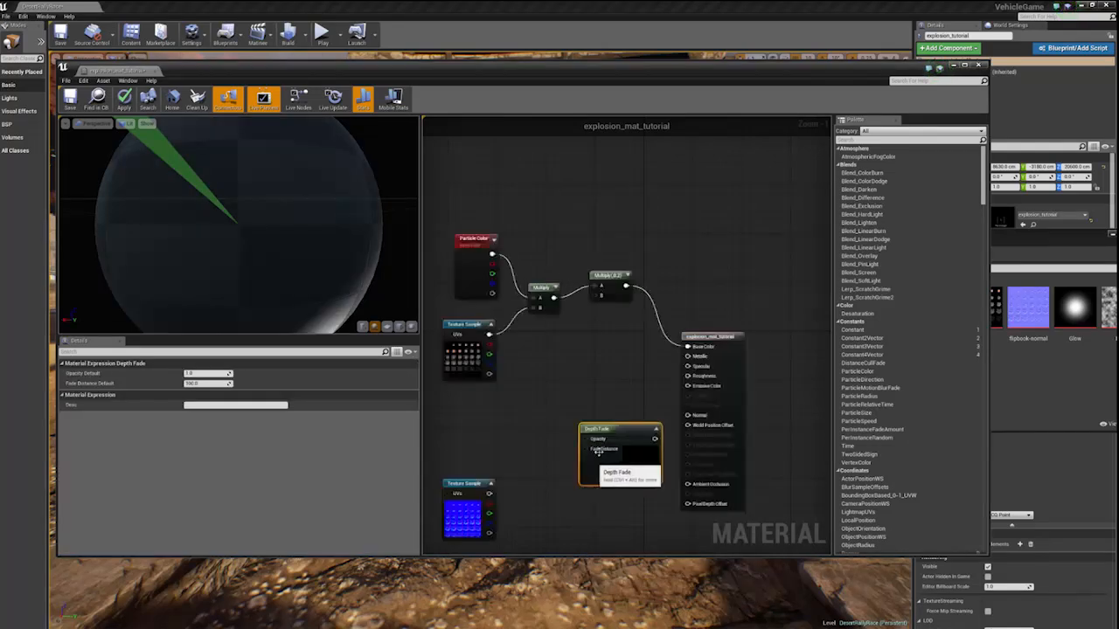
{"action": "right_click_drag", "start_coordinate": [586, 440], "coordinate": [605, 374]}
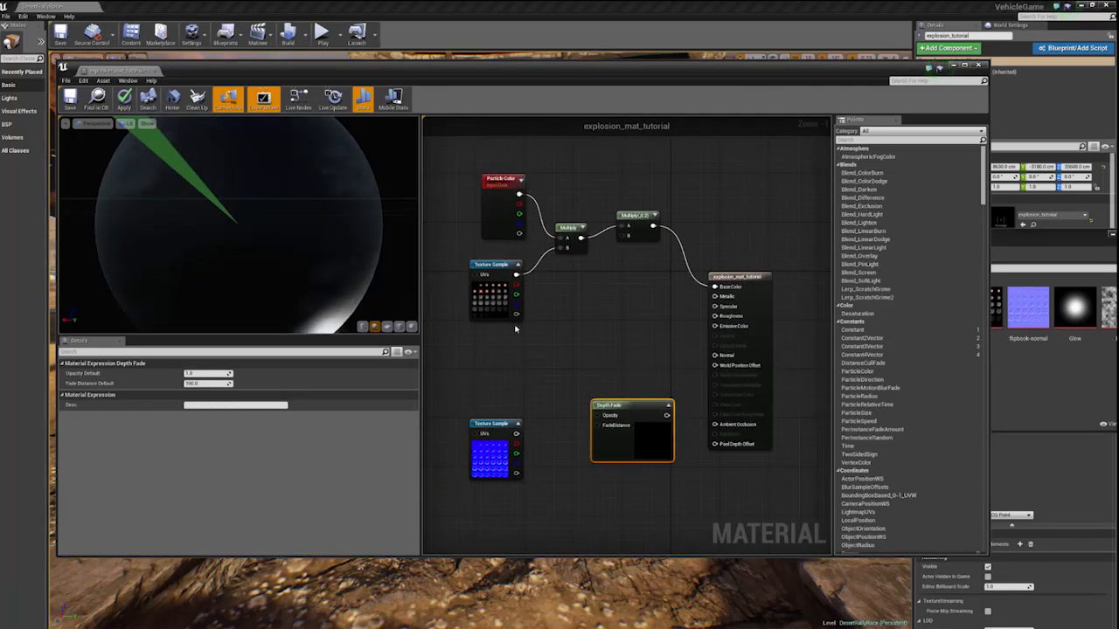
- Route the flipbook's alpha through the Depth Fade's Opacity into the material's Opacity, and set Fade Distance Default to 10
{"action": "left_click_drag", "start_coordinate": [516, 313], "coordinate": [598, 416]}
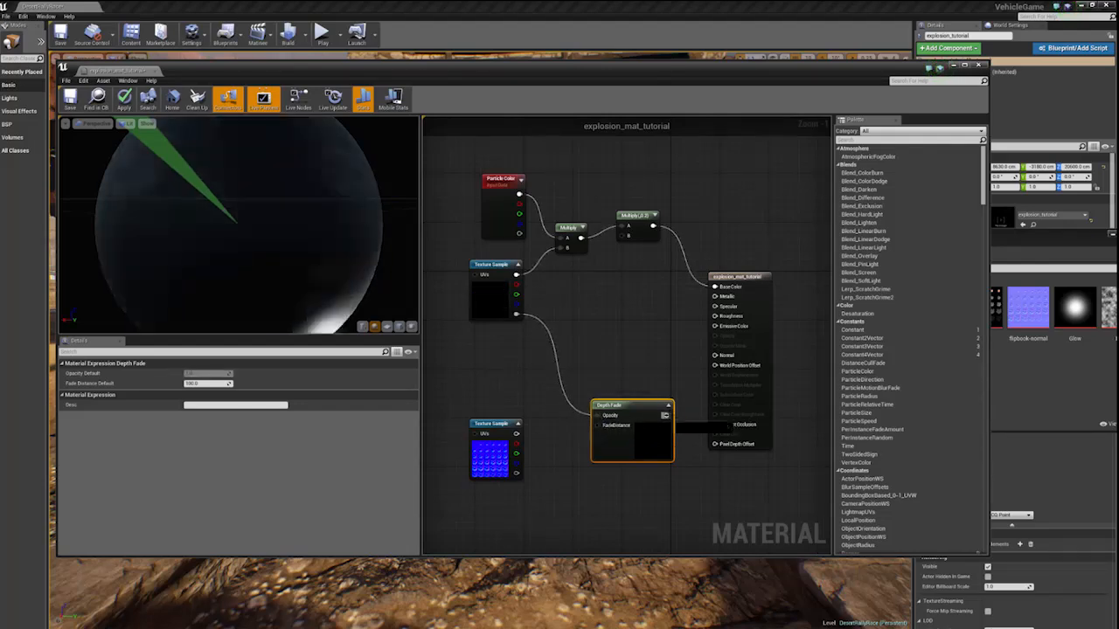
{"action": "left_click_drag", "start_coordinate": [668, 415], "coordinate": [713, 335]}
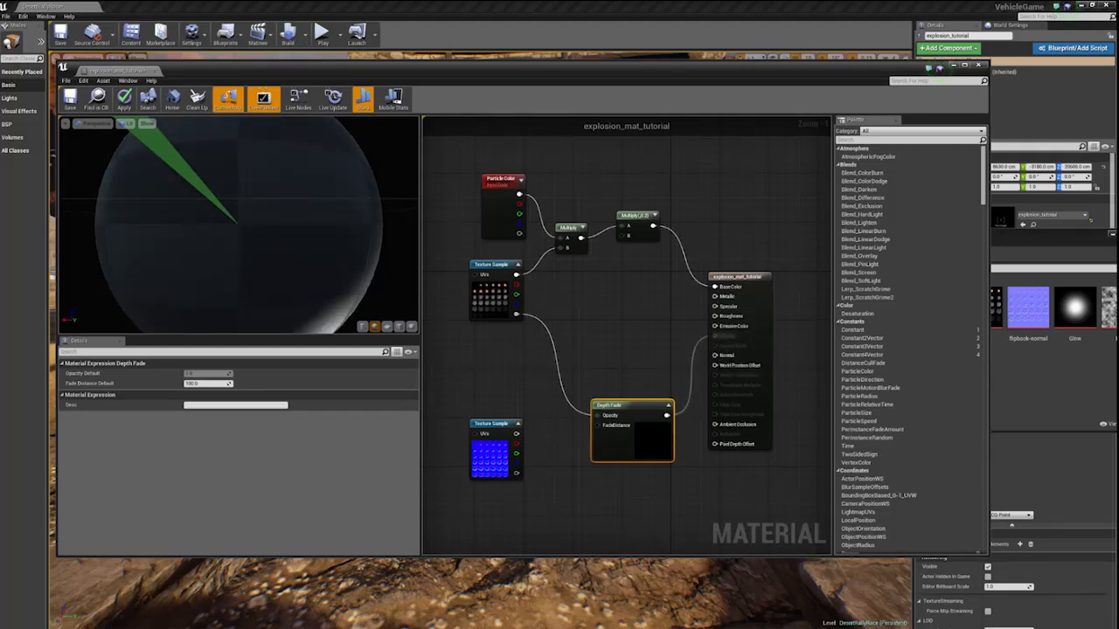
{"action": "left_click", "coordinate": [715, 336], "text": "alt"}
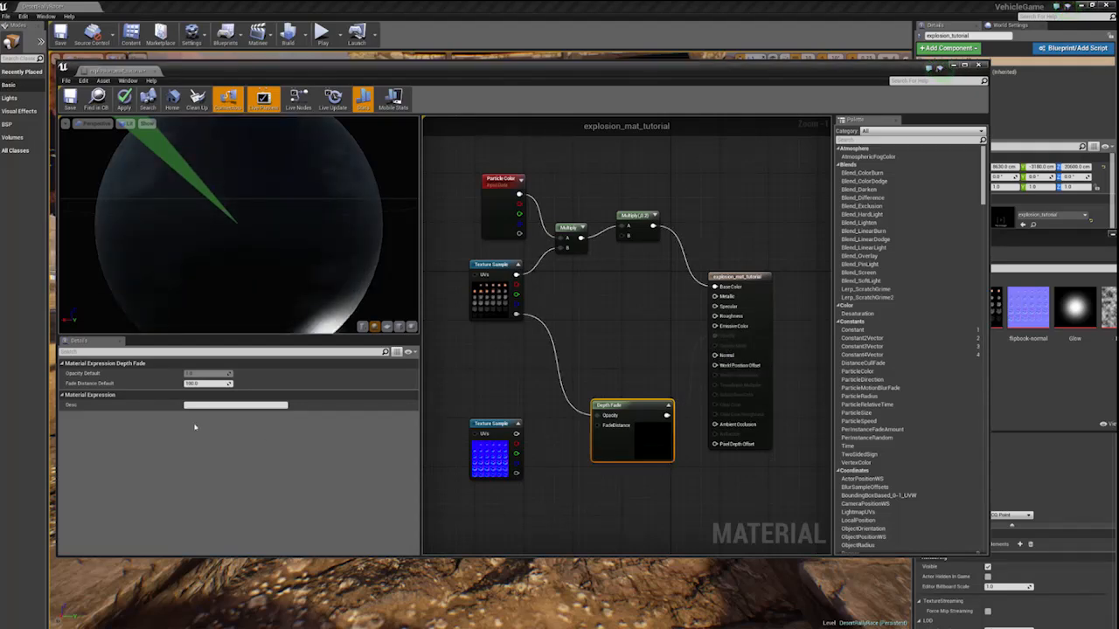
{"action": "left_click", "coordinate": [196, 383]}
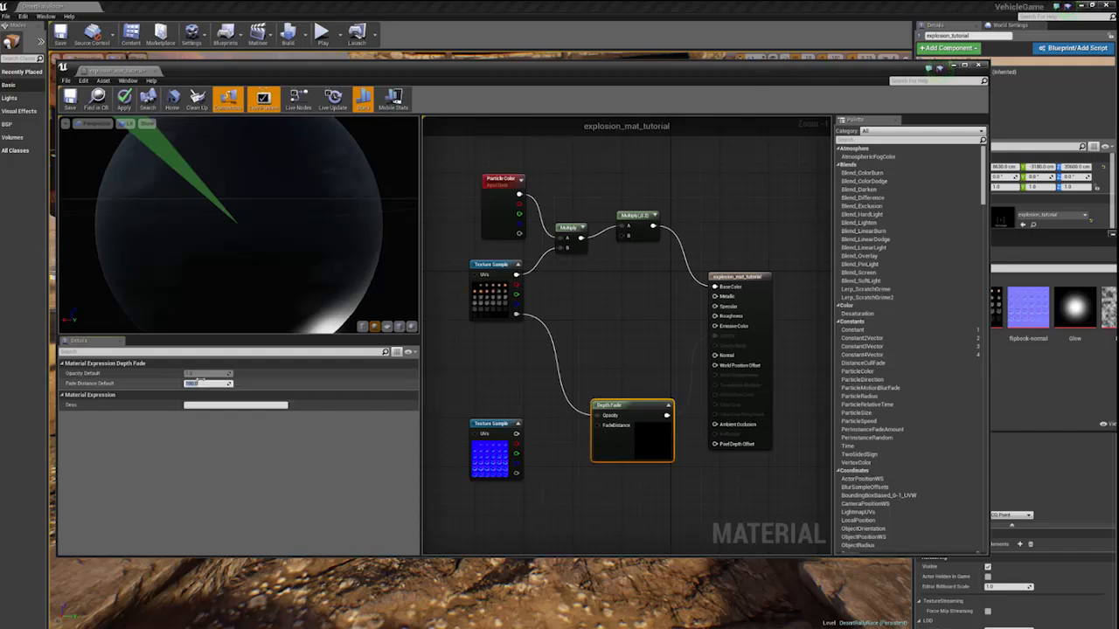
{"action": "type", "text": "10"}
{"action": "key", "text": "Return"}
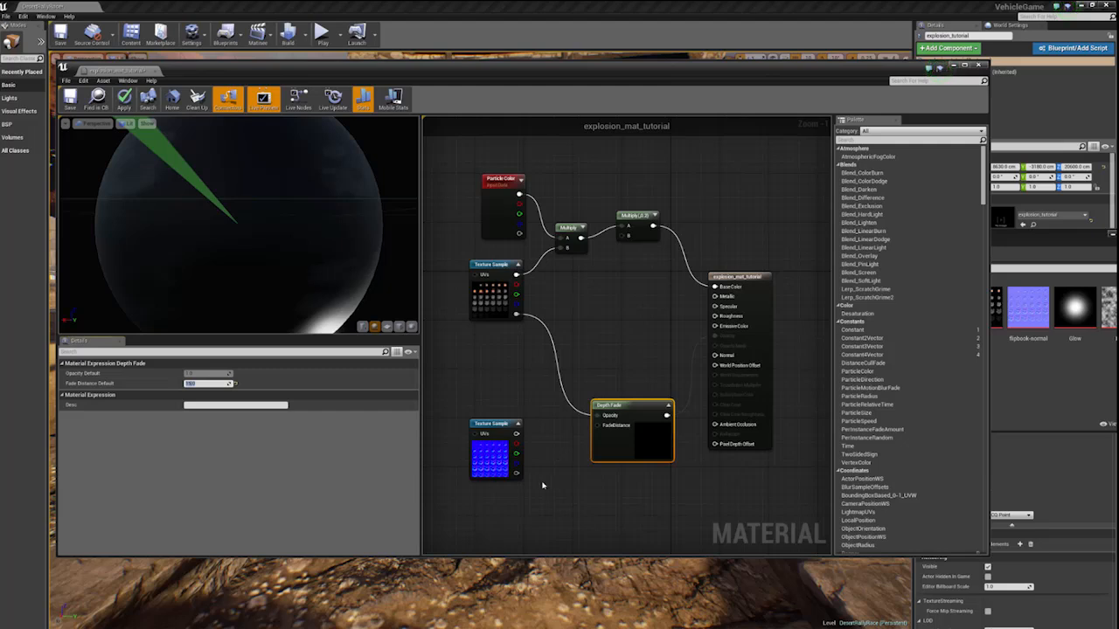
- Move the Depth Fade node down and the normal sample up, and connect the normal sample to the material's Normal
{"action": "left_click_drag", "start_coordinate": [490, 464], "coordinate": [489, 451]}
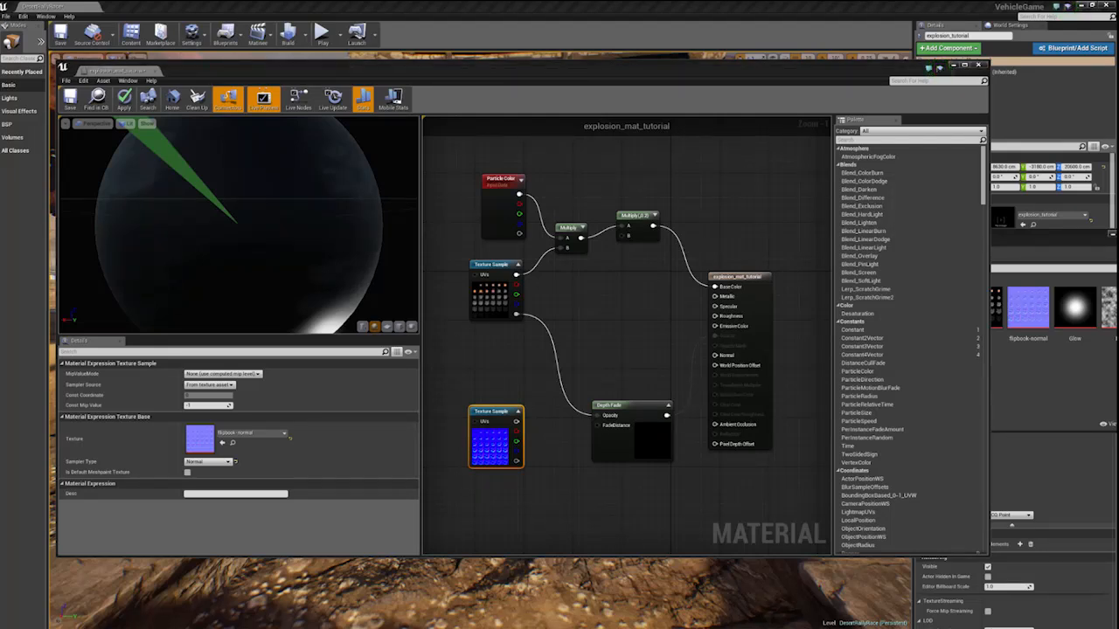
{"action": "left_click", "coordinate": [507, 505]}
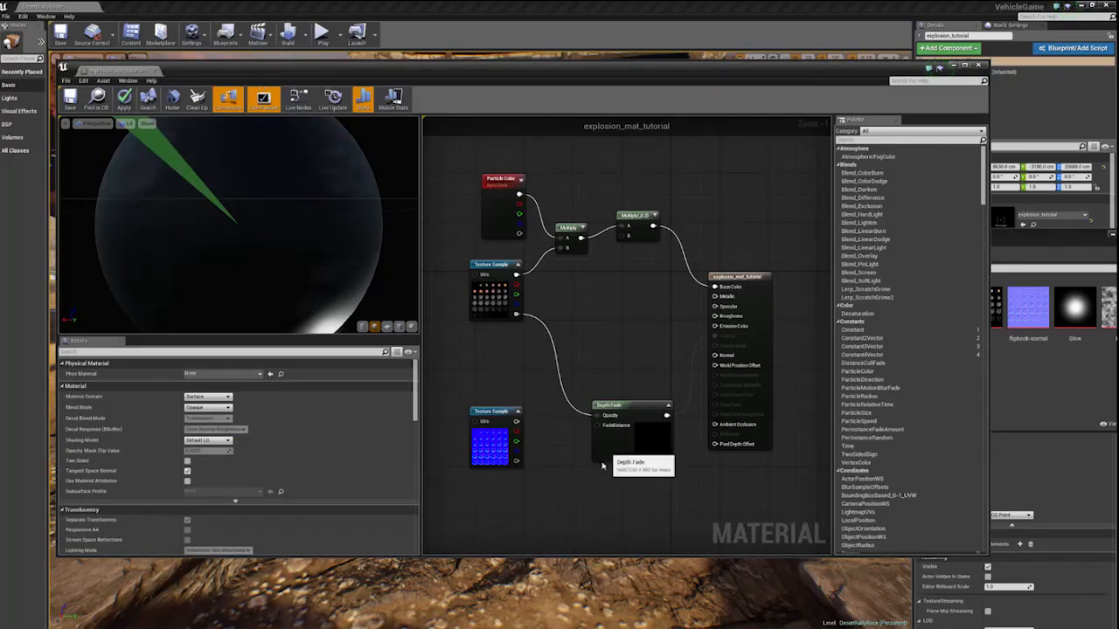
{"action": "left_click_drag", "start_coordinate": [601, 447], "coordinate": [584, 472]}
{"action": "left_click_drag", "start_coordinate": [494, 435], "coordinate": [715, 356]}
- Select the material output node and preview the material on a plane viewed from the front
{"action": "left_click", "coordinate": [729, 277]}
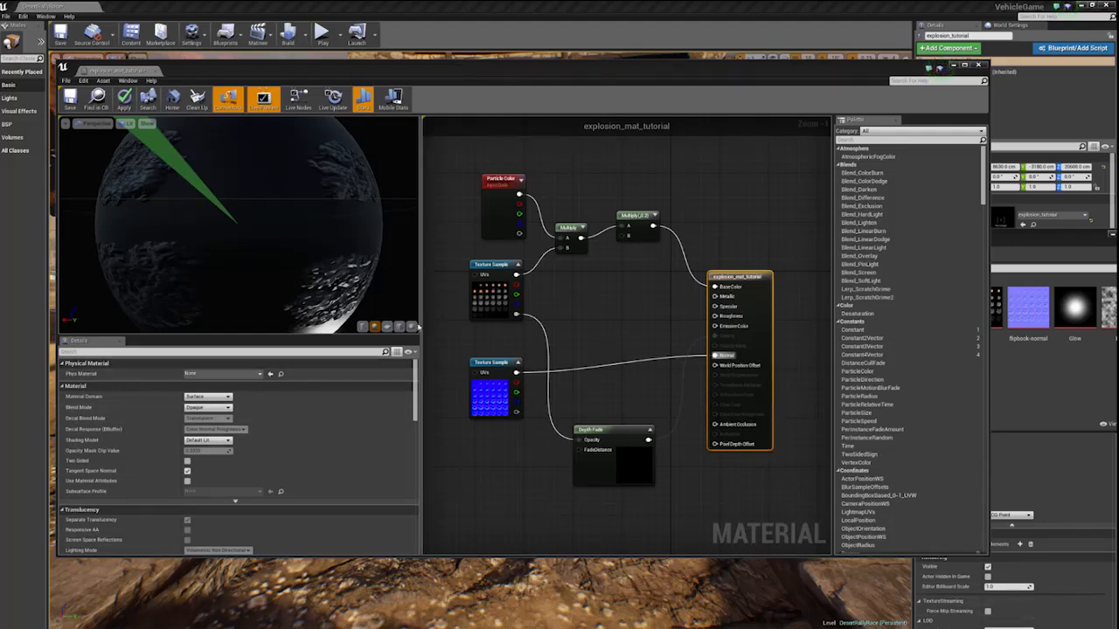
{"action": "left_click", "coordinate": [387, 326]}
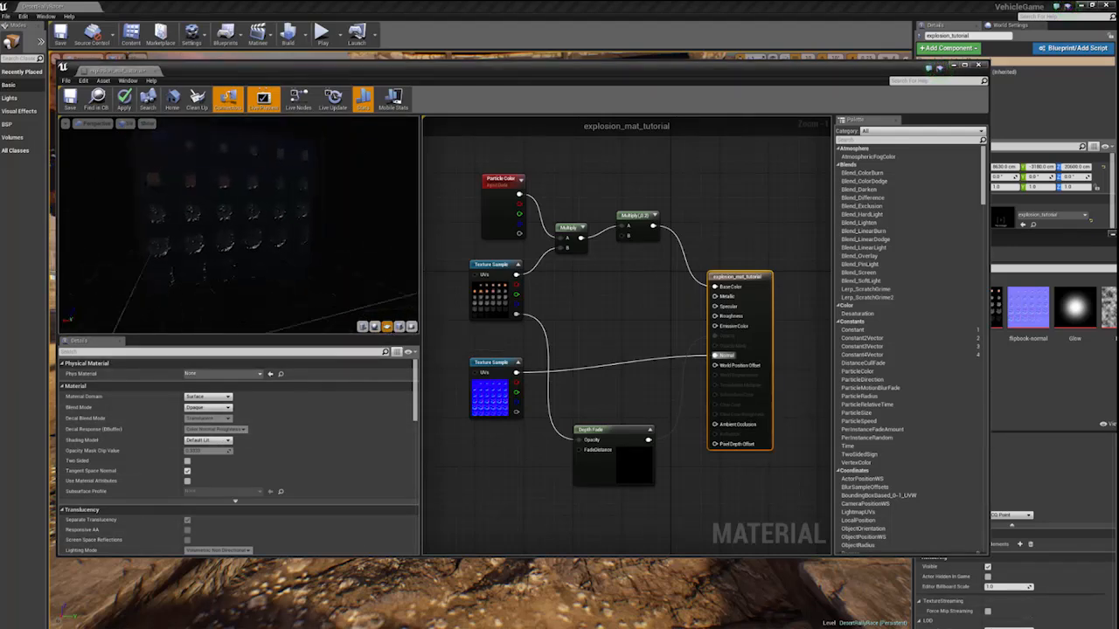
{"action": "left_click_drag", "start_coordinate": [289, 236], "coordinate": [280, 236]}
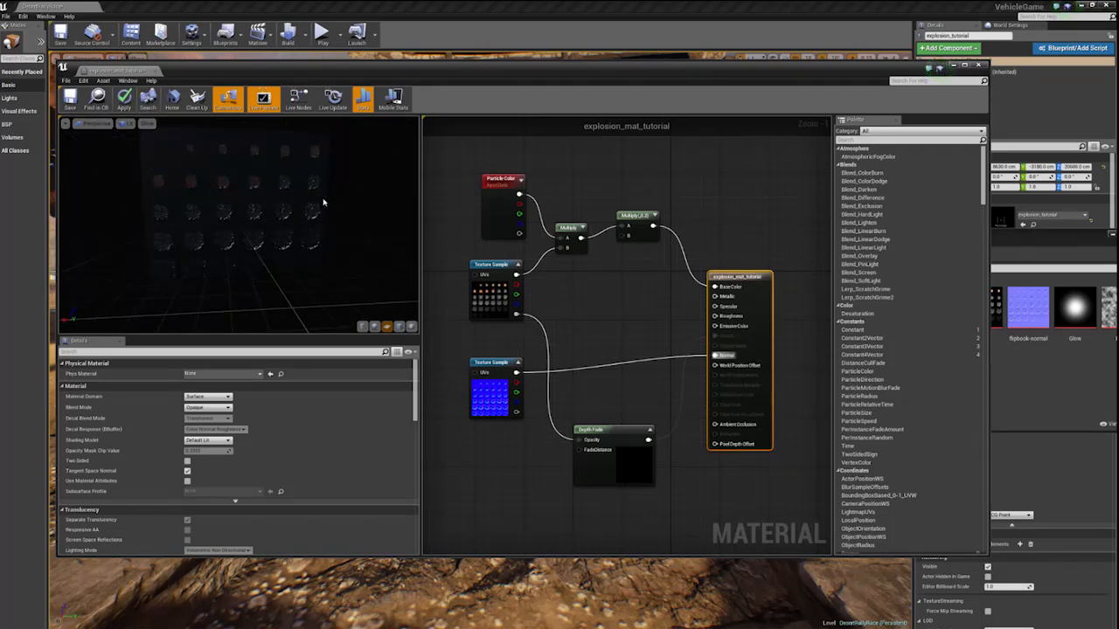
{"action": "mouse_move", "coordinate": [323, 202]}
{"action": "left_mouse_down"}
{"action": "mouse_move", "coordinate": [359, 201]}
{"action": "mouse_move", "coordinate": [323, 194]}
{"action": "left_mouse_up"}
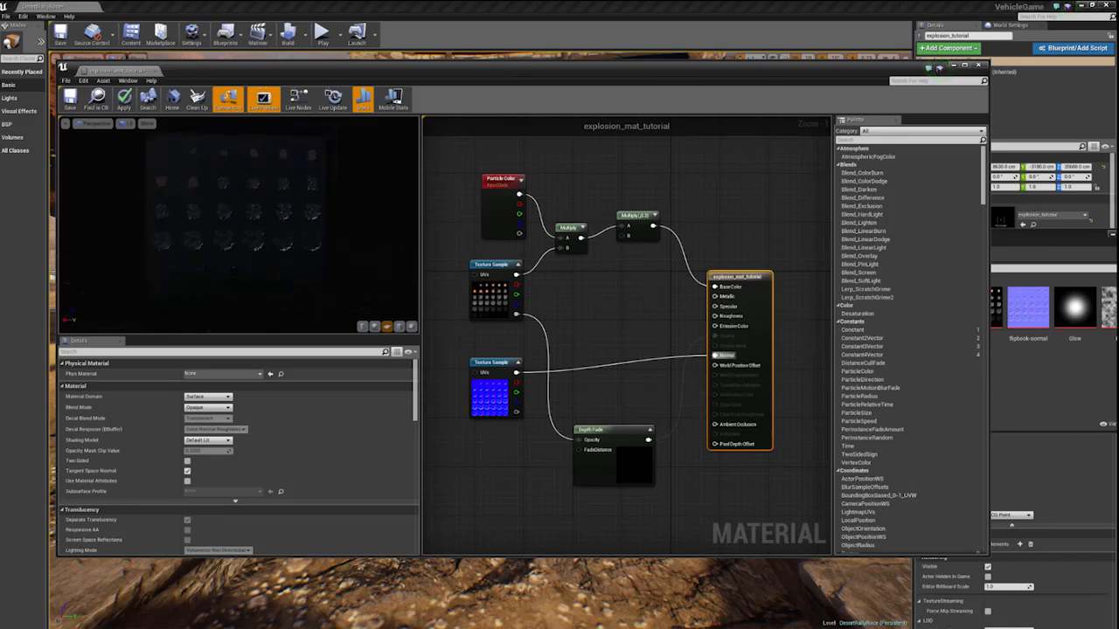
- Set the material's Blend Mode to Translucent and choose Default Lit as its Shading Model
{"action": "left_click", "coordinate": [208, 407]}
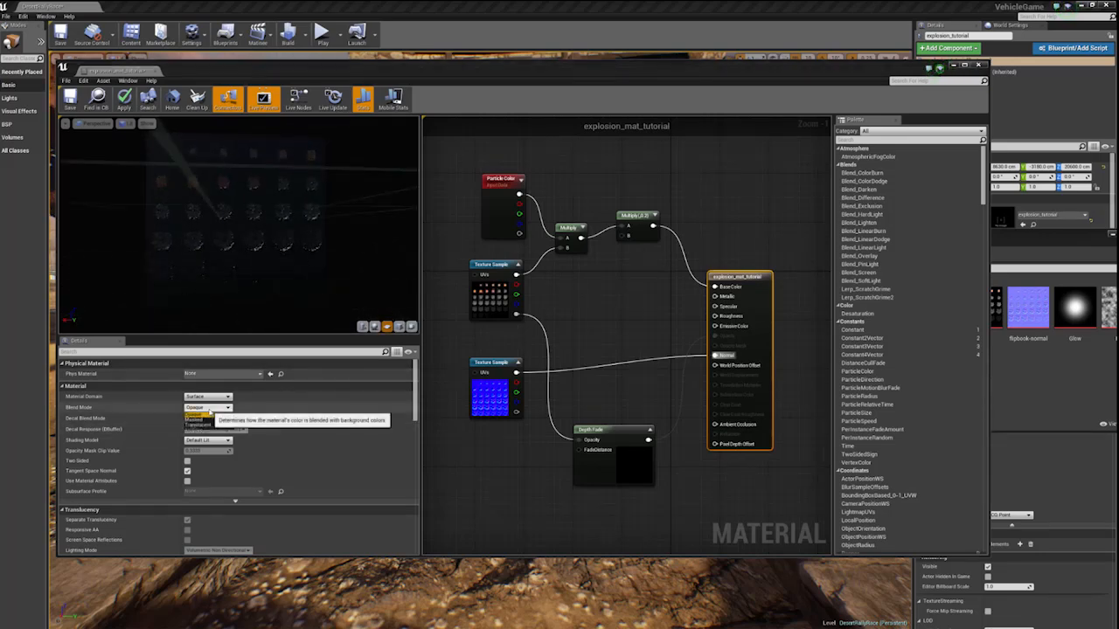
{"action": "left_click", "coordinate": [198, 426]}
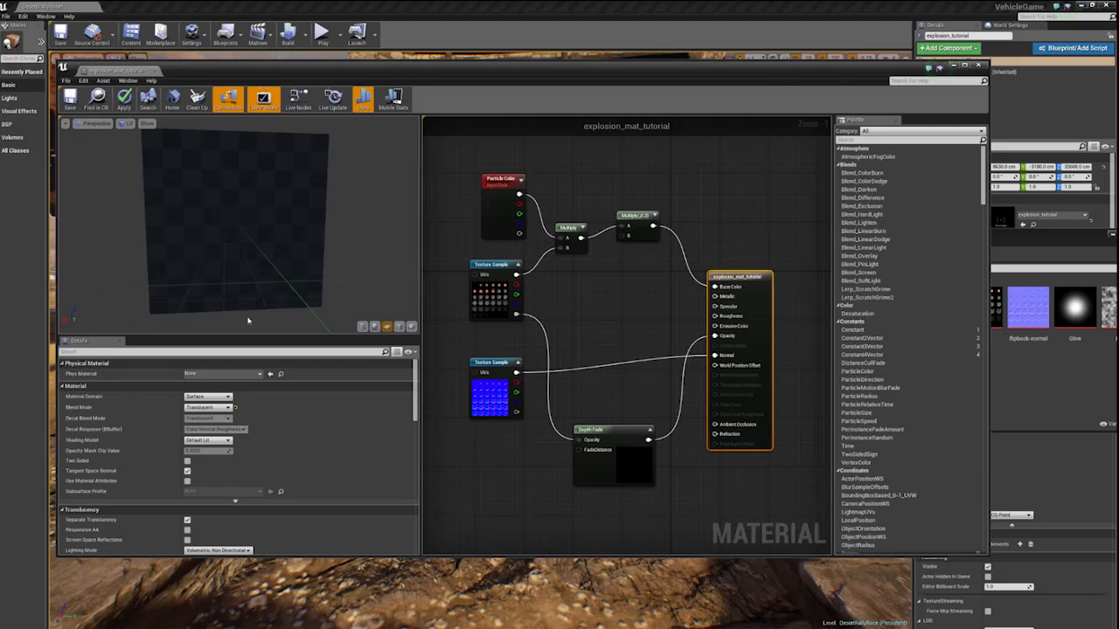
{"action": "left_click", "coordinate": [210, 440]}
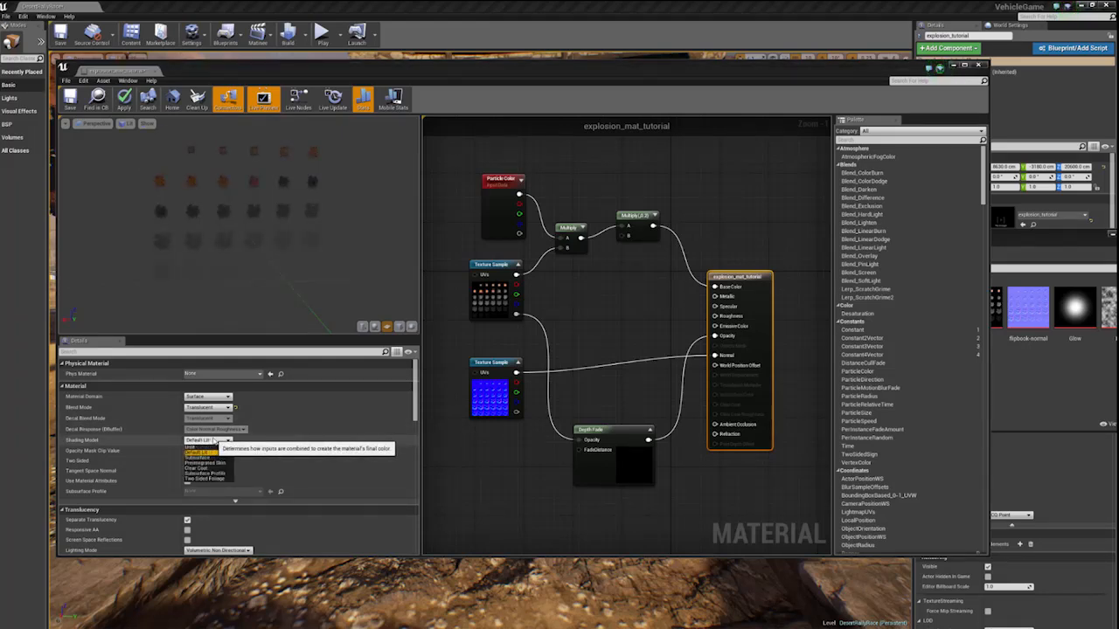
{"action": "left_click", "coordinate": [199, 452]}
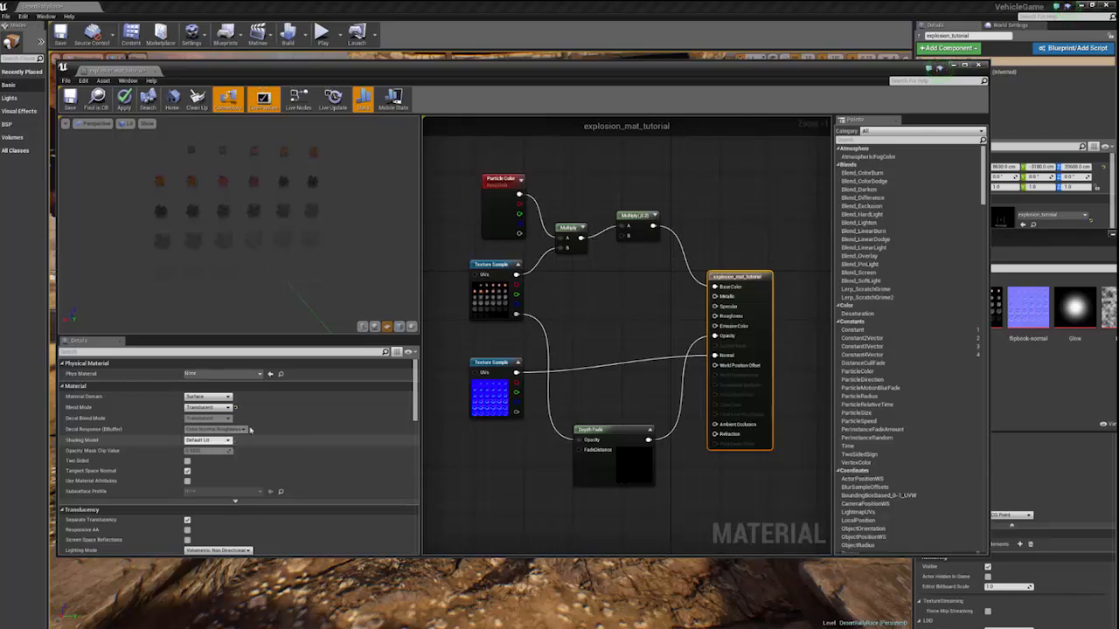
- Set the material's translucency Lighting Mode to Volumetric Directional
{"action": "scroll", "coordinate": [257, 477], "scroll_direction": "down", "scroll_amount": 1}
{"action": "scroll", "coordinate": [257, 477], "scroll_direction": "down", "scroll_amount": 1}
{"action": "left_click", "coordinate": [218, 494]}
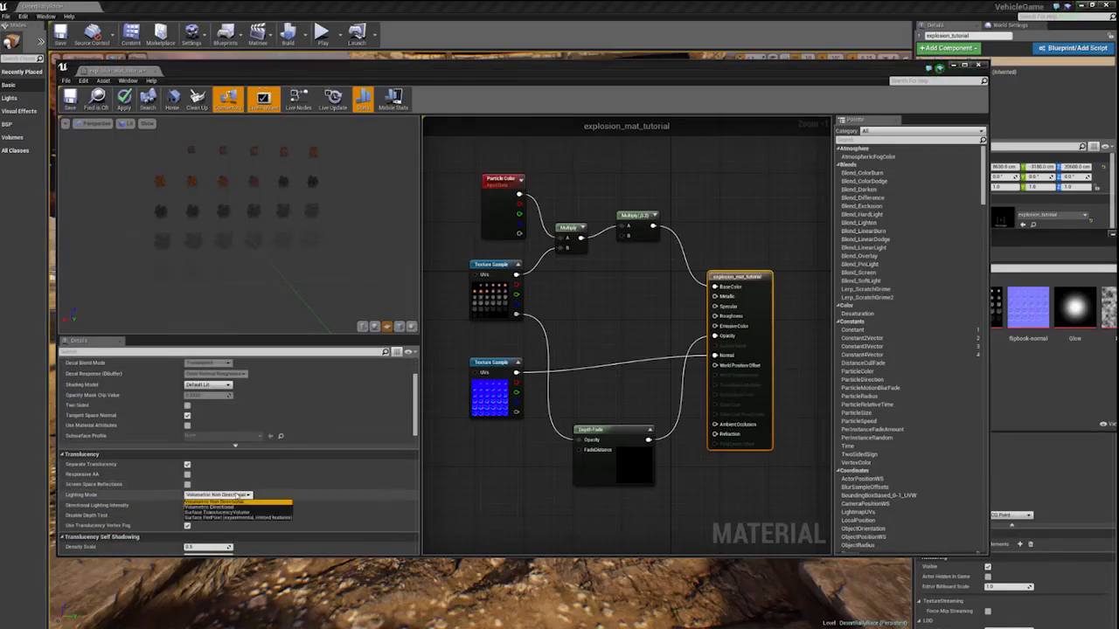
{"action": "left_click", "coordinate": [232, 508]}
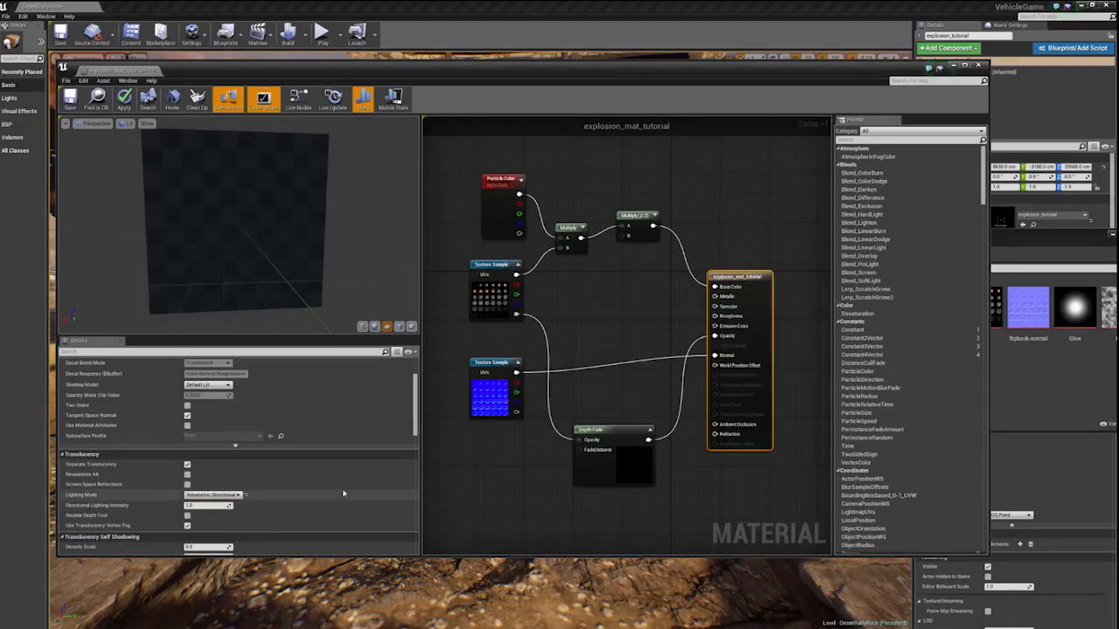
- Enable Used with Particle Sprites in the material's usage settings
{"action": "scroll", "coordinate": [342, 488], "scroll_direction": "down", "scroll_amount": 4}
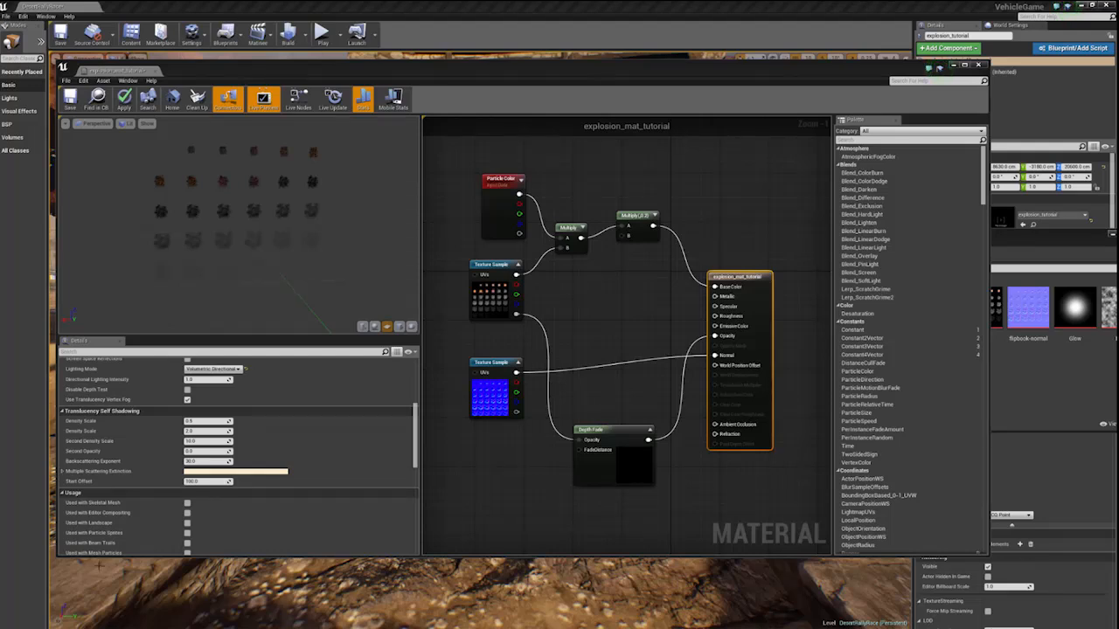
{"action": "scroll", "coordinate": [170, 455], "scroll_direction": "down", "scroll_amount": 5}
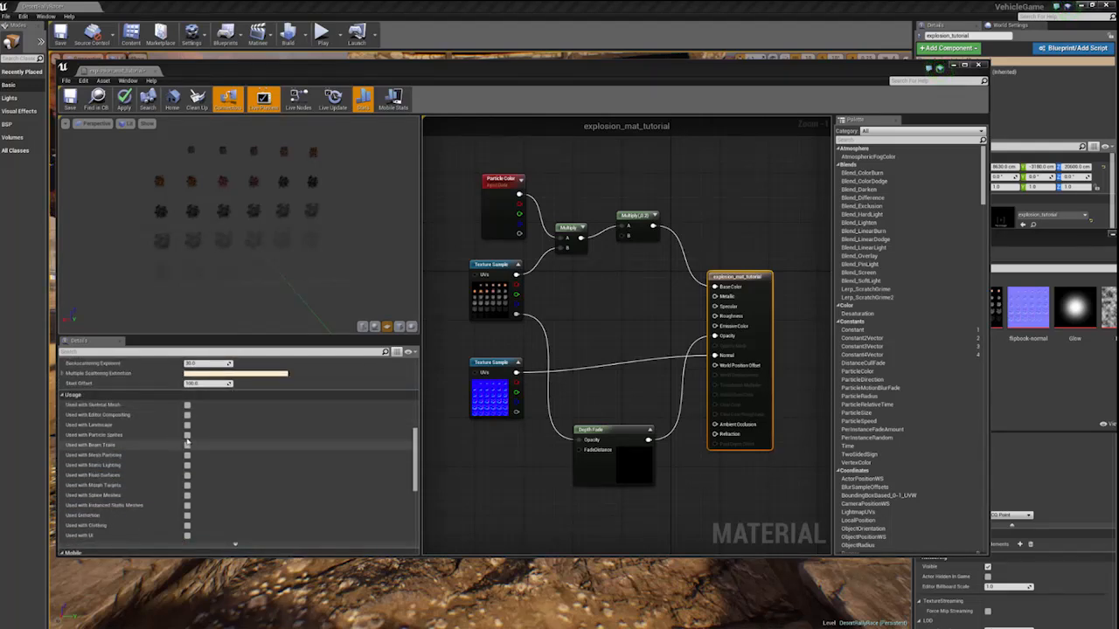
{"action": "left_click", "coordinate": [187, 434]}
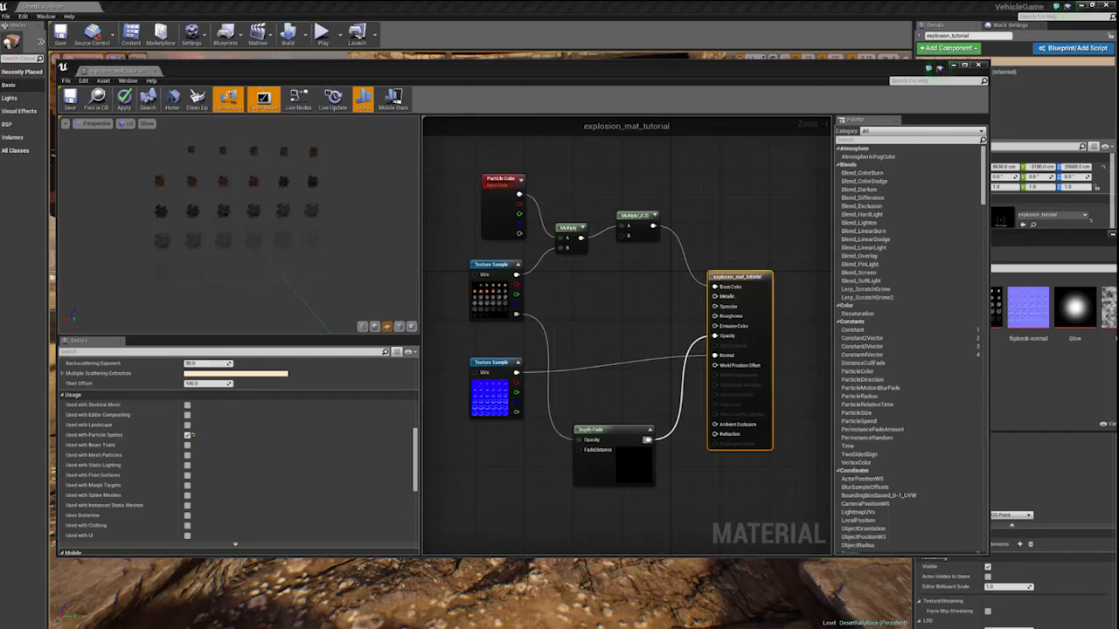
- Connect the first Multiply node's output to the material's Emissive Color and examine the flipbook frames in the preview
{"action": "left_click", "coordinate": [688, 342]}
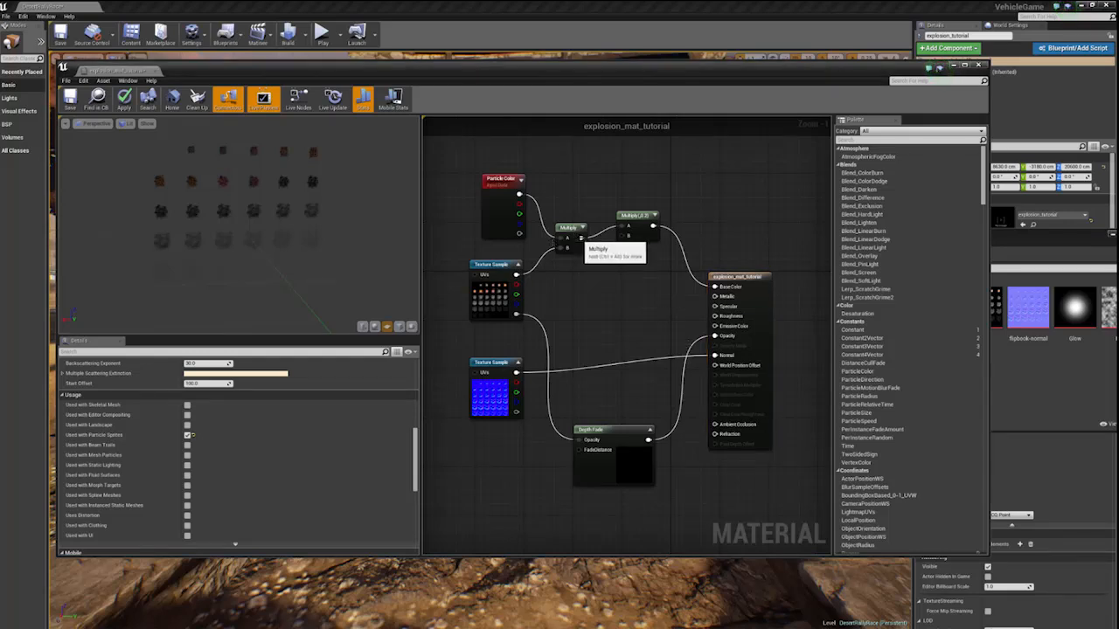
{"action": "left_click_drag", "start_coordinate": [581, 237], "coordinate": [714, 337]}
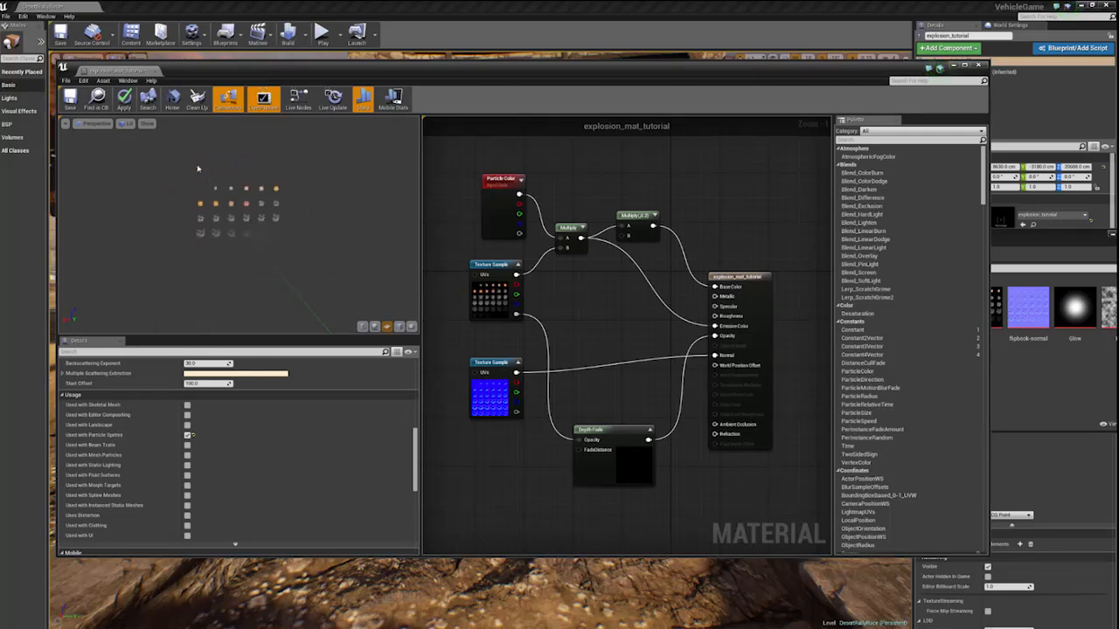
{"action": "scroll", "coordinate": [230, 179], "scroll_direction": "down", "scroll_amount": 3}
{"action": "scroll", "coordinate": [230, 179], "scroll_direction": "up", "scroll_amount": 4}
{"action": "scroll", "coordinate": [242, 207], "scroll_direction": "down", "scroll_amount": 1}
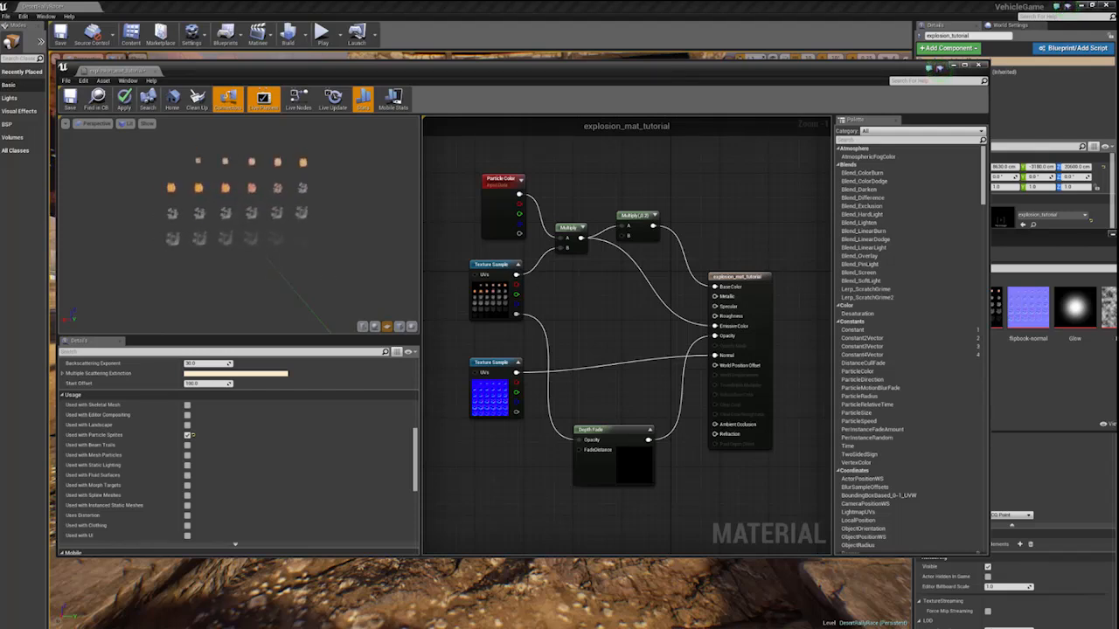
{"action": "scroll", "coordinate": [238, 222], "scroll_direction": "up", "scroll_amount": 4}
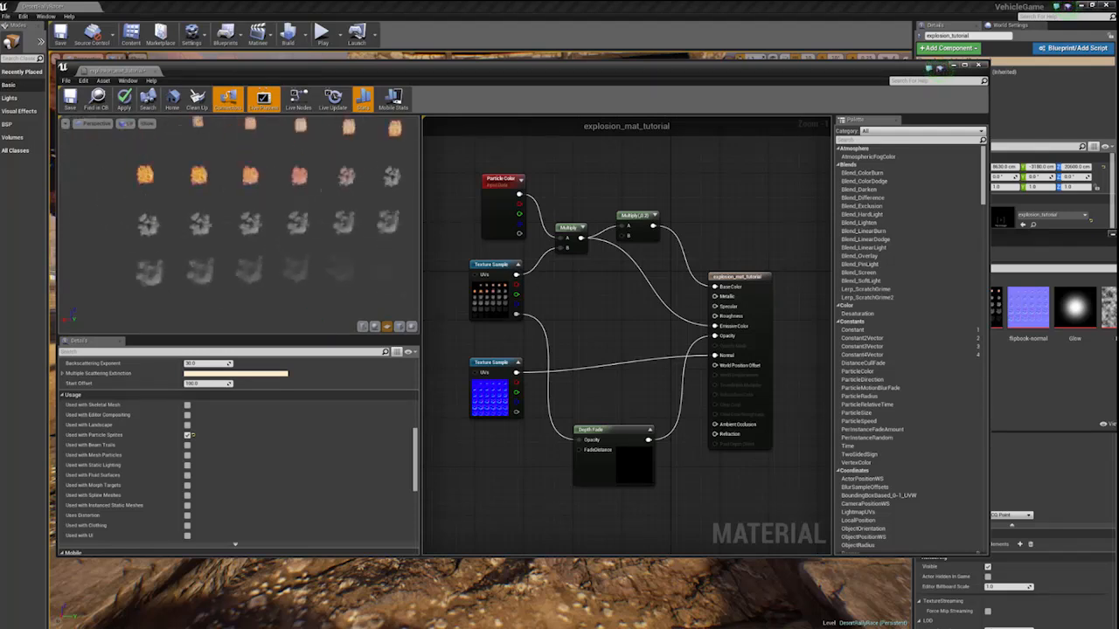
- Move the Particle Color node to the graph's upper-left corner and connect its output to the first Multiply's A input
{"action": "left_click_drag", "start_coordinate": [483, 194], "coordinate": [428, 169]}
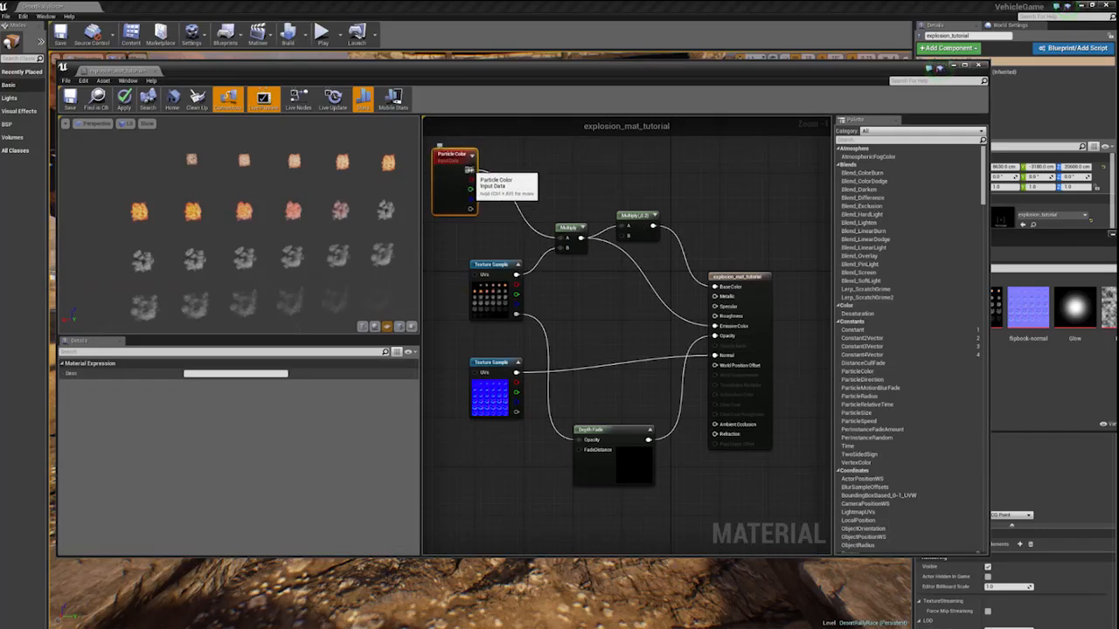
{"action": "left_click_drag", "start_coordinate": [470, 170], "coordinate": [551, 242]}
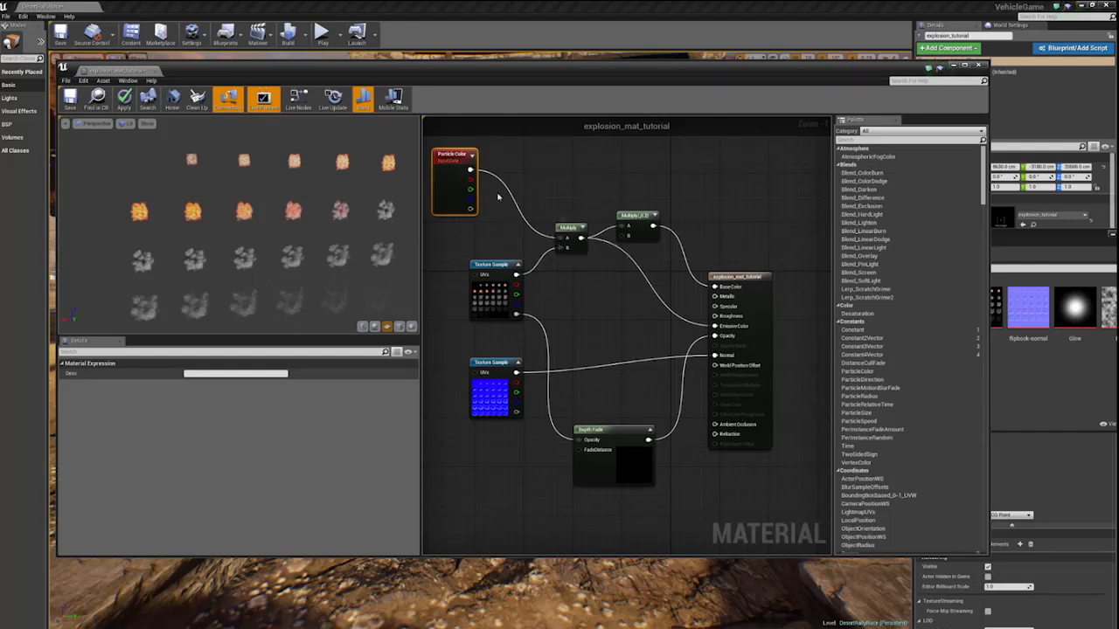
{"action": "left_click", "coordinate": [547, 178]}
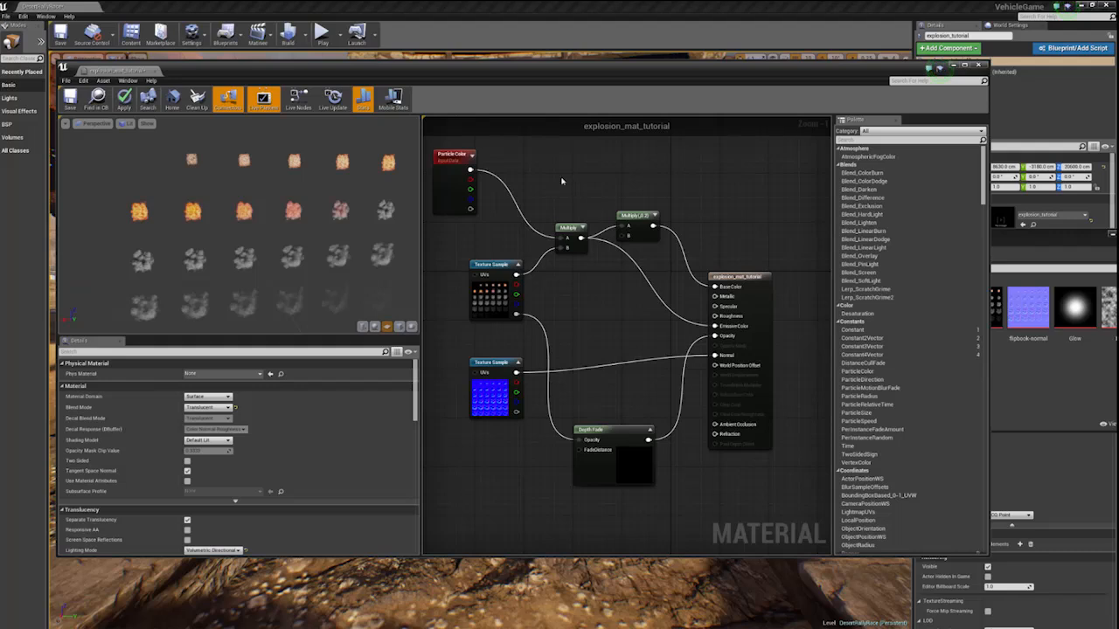
- Add a Constant node beside Particle Color and connect it to the first Multiply's A input
{"action": "right_click", "coordinate": [561, 181]}
{"action": "type", "text": "co"}
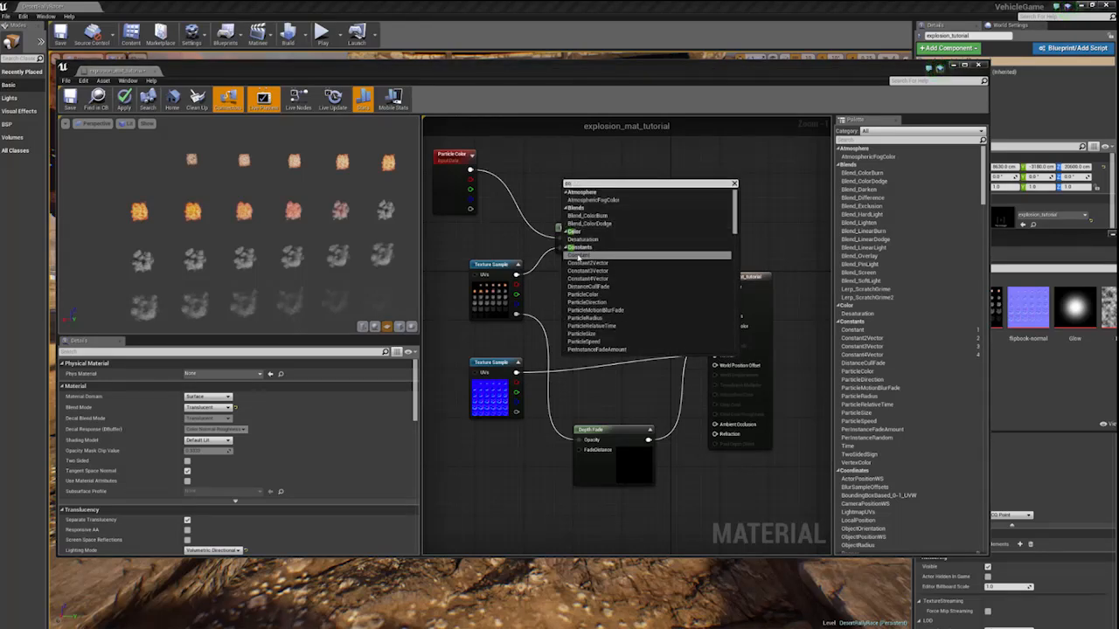
{"action": "left_click", "coordinate": [578, 255]}
{"action": "left_click_drag", "start_coordinate": [564, 186], "coordinate": [559, 238]}
- Set the constant's value to 100 and examine the emissive glow on the preview plane
{"action": "left_click", "coordinate": [203, 374]}
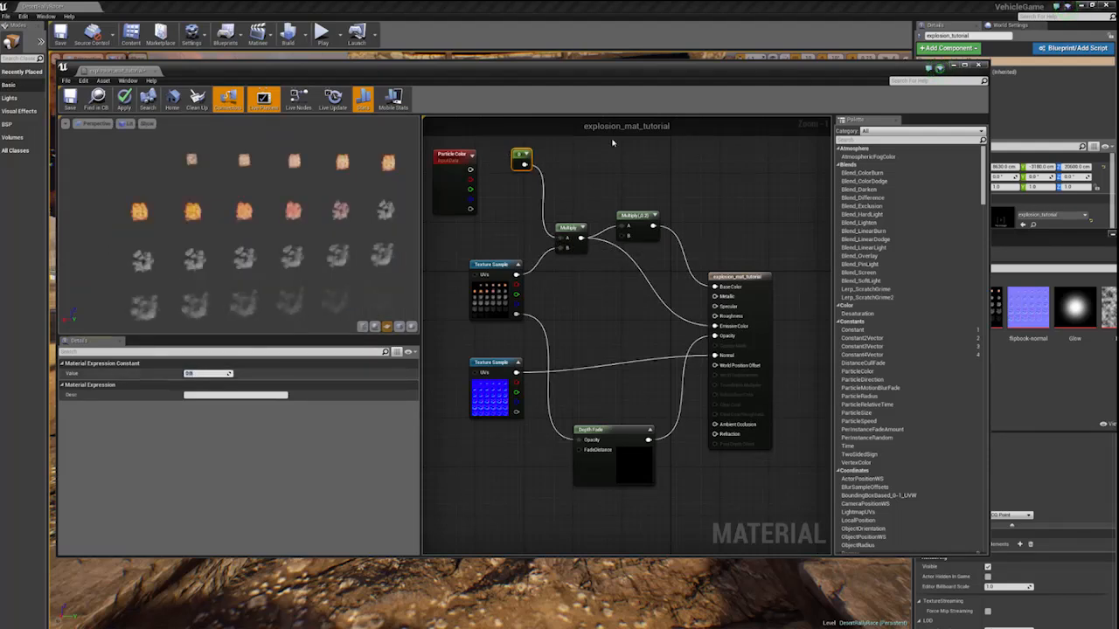
{"action": "type", "text": "100"}
{"action": "key", "text": "Return"}
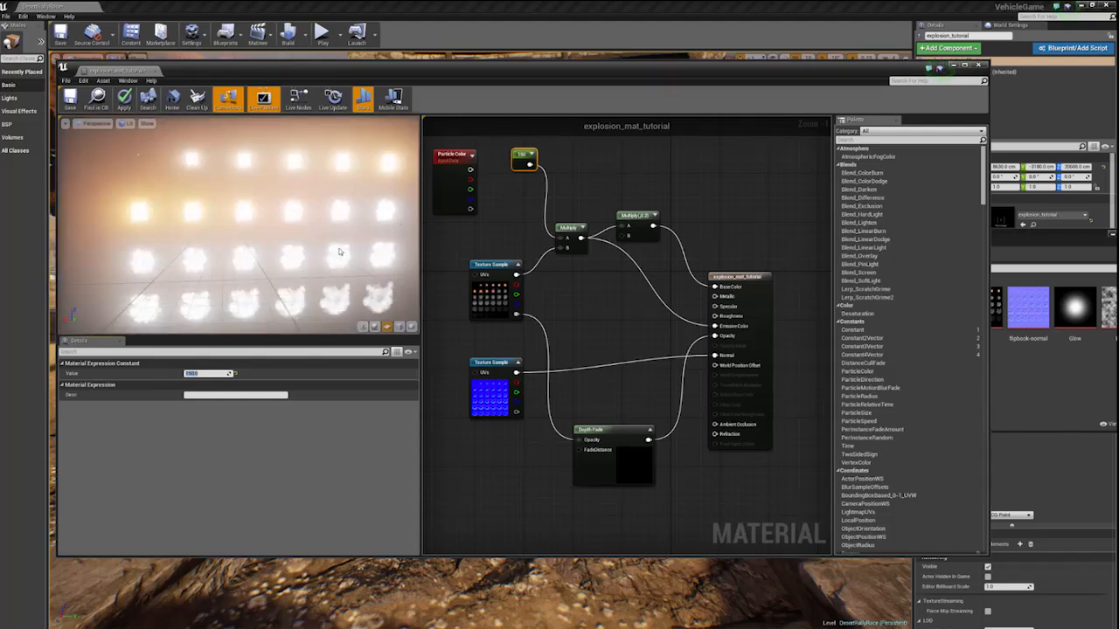
{"action": "mouse_move", "coordinate": [341, 252]}
{"action": "left_mouse_down"}
{"action": "mouse_move", "coordinate": [325, 263]}
{"action": "mouse_move", "coordinate": [336, 252]}
{"action": "left_mouse_up"}
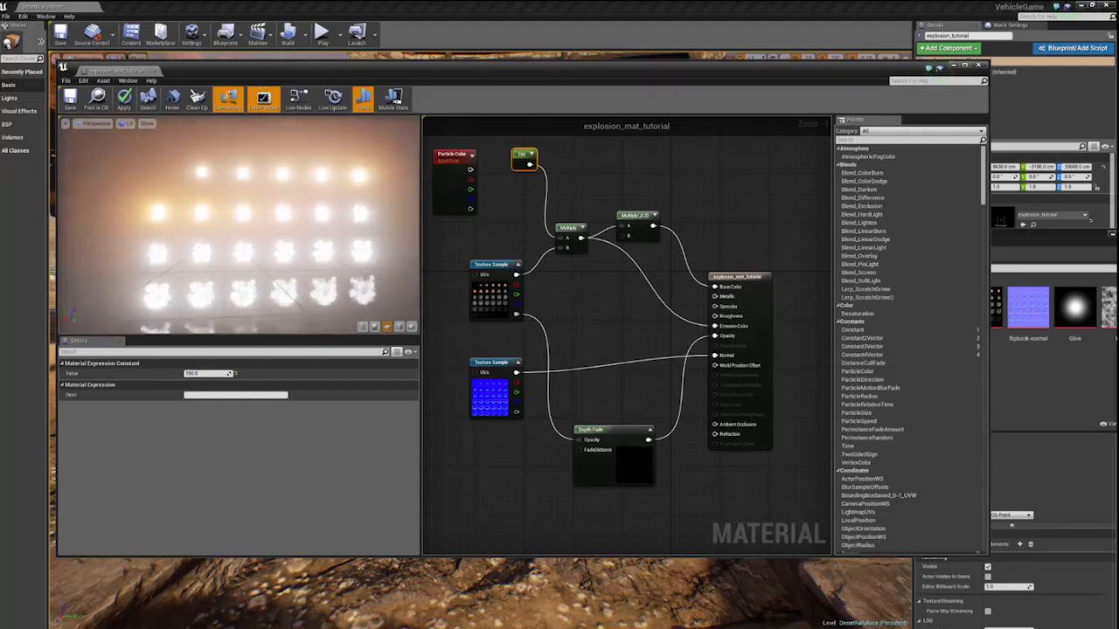
{"action": "mouse_move", "coordinate": [332, 243]}
{"action": "right_mouse_down"}
{"action": "mouse_move", "coordinate": [332, 218]}
{"action": "mouse_move", "coordinate": [332, 243]}
{"action": "right_mouse_up"}
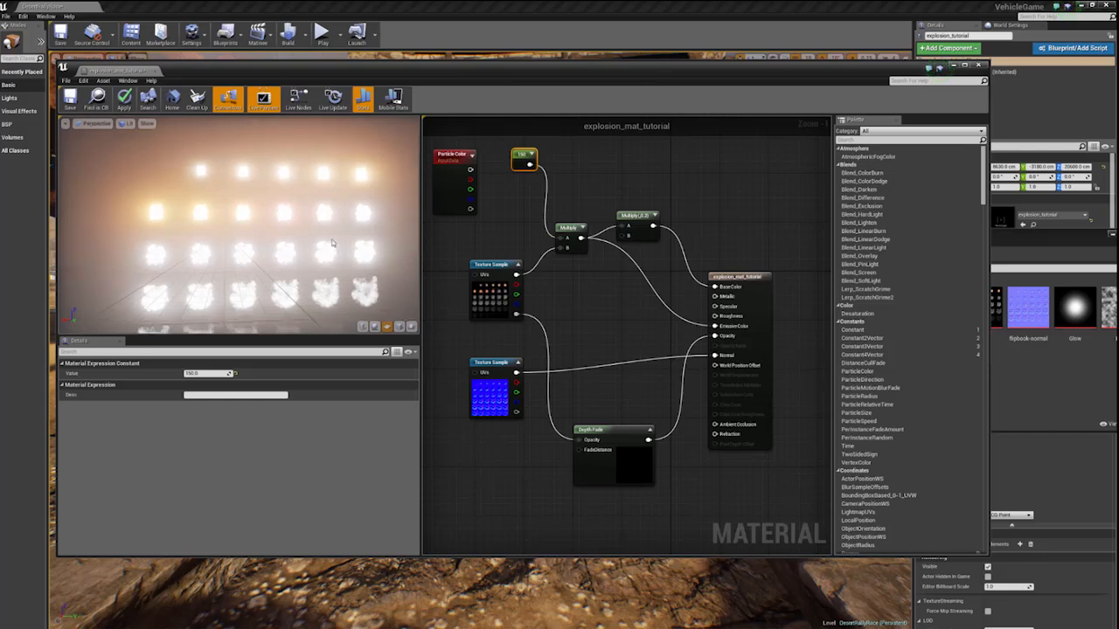
{"action": "mouse_move", "coordinate": [245, 192]}
{"action": "middle_mouse_down"}
{"action": "mouse_move", "coordinate": [215, 152]}
{"action": "mouse_move", "coordinate": [233, 174]}
{"action": "middle_mouse_up"}
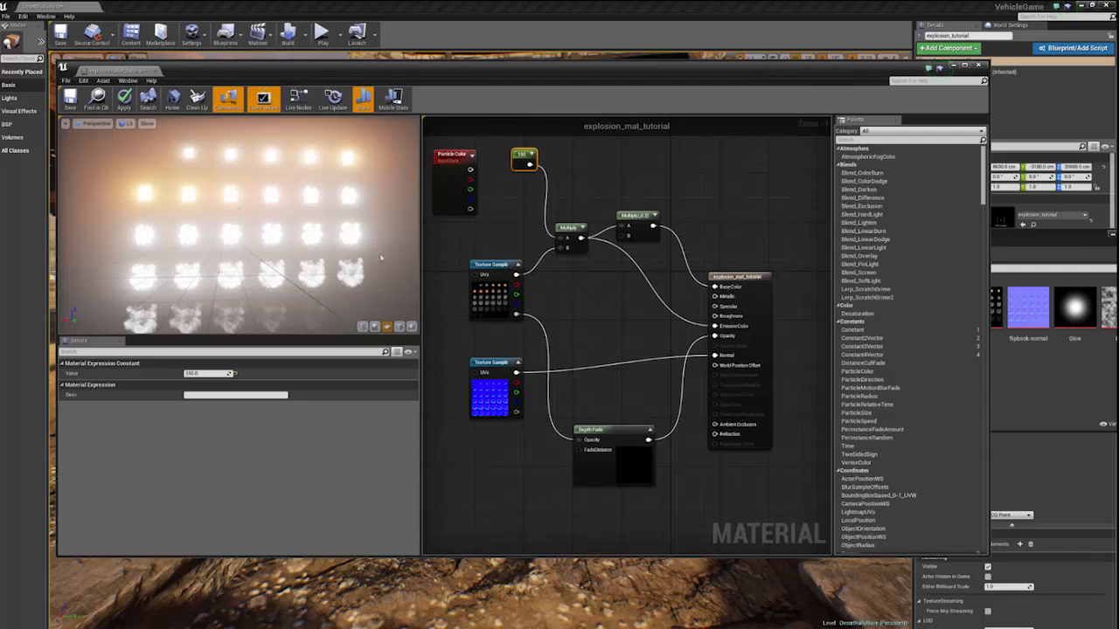
- Set the constant's value to 1 and examine the flipbook frames on the preview plane at different distances
{"action": "left_click", "coordinate": [209, 373]}
{"action": "type", "text": "3"}
{"action": "key", "text": "Return"}
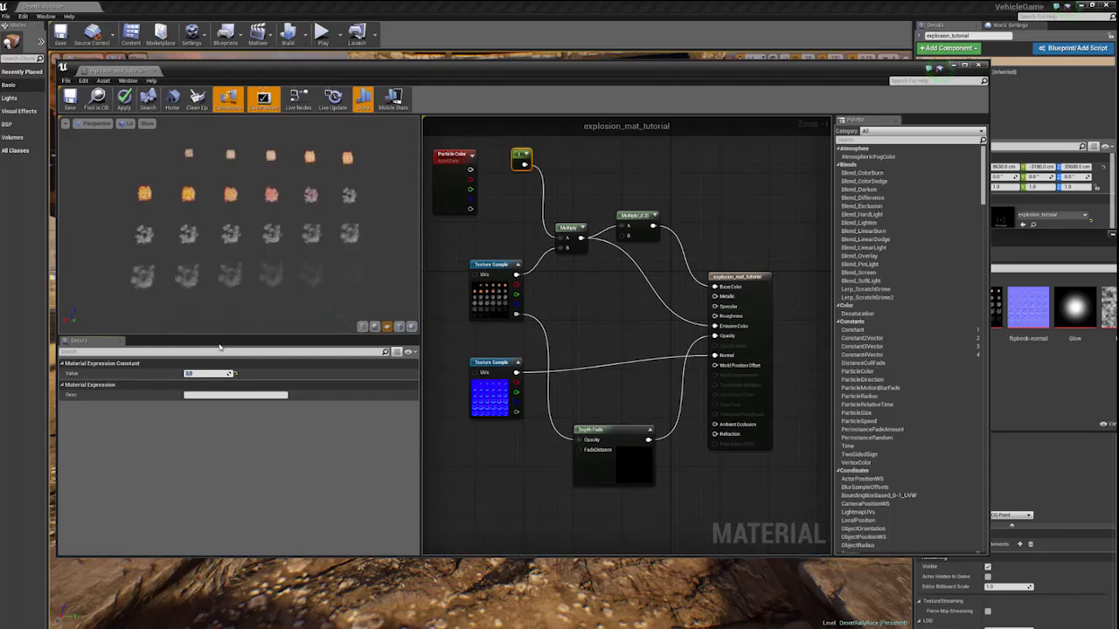
{"action": "left_click", "coordinate": [228, 238]}
{"action": "scroll", "coordinate": [228, 239], "scroll_direction": "down", "scroll_amount": 5}
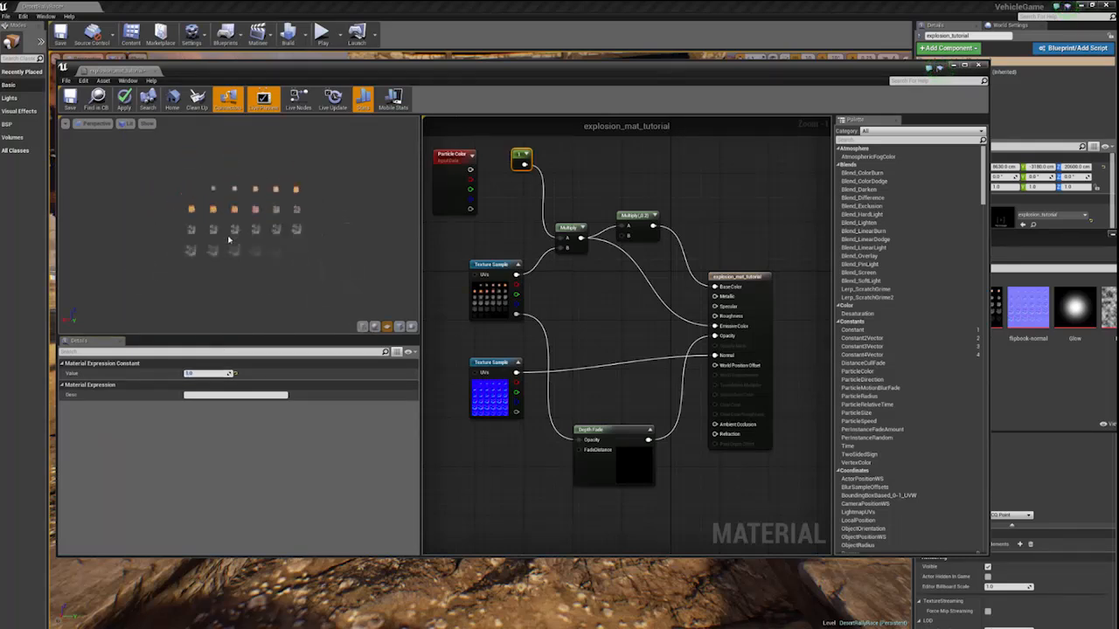
{"action": "scroll", "coordinate": [228, 238], "scroll_direction": "up", "scroll_amount": 5}
{"action": "scroll", "coordinate": [228, 239], "scroll_direction": "down", "scroll_amount": 6}
{"action": "scroll", "coordinate": [228, 239], "scroll_direction": "up", "scroll_amount": 4}
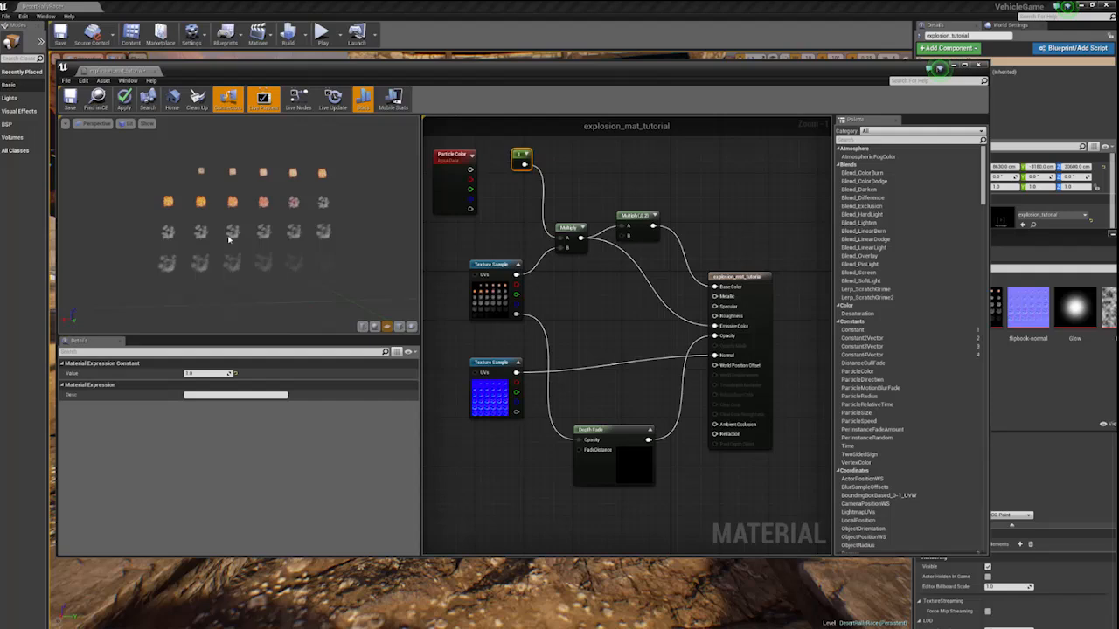
{"action": "scroll", "coordinate": [228, 239], "scroll_direction": "up", "scroll_amount": 2}
{"action": "scroll", "coordinate": [228, 239], "scroll_direction": "down", "scroll_amount": 4}
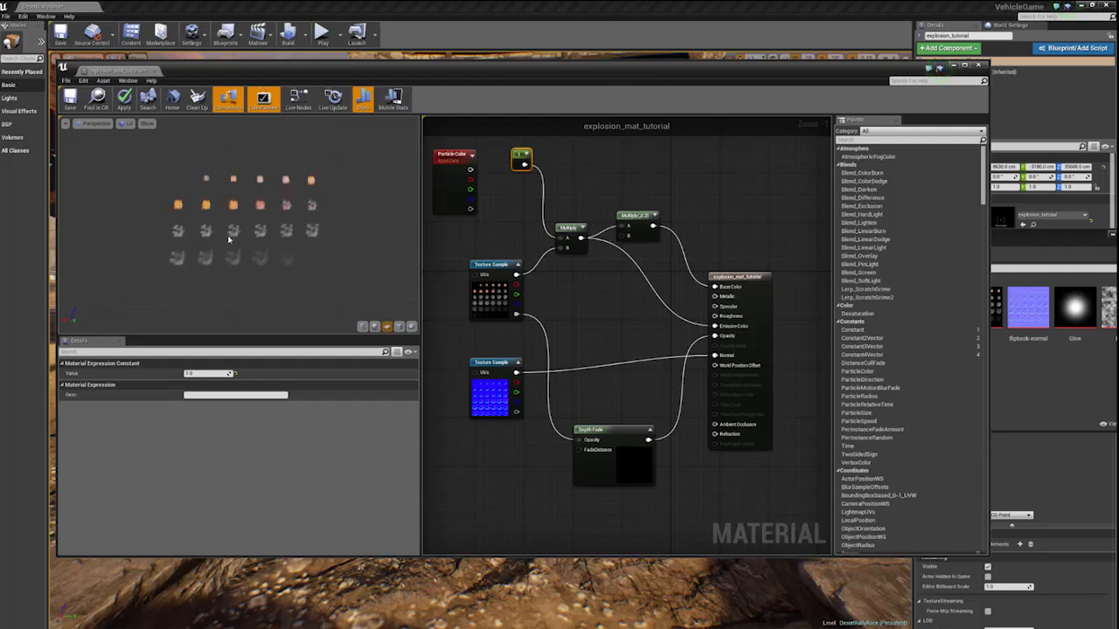
{"action": "scroll", "coordinate": [228, 239], "scroll_direction": "up", "scroll_amount": 3}
- Reconnect Particle Color to the first Multiply's A input and delete the Constant node
{"action": "left_click", "coordinate": [487, 253]}
{"action": "left_click_drag", "start_coordinate": [470, 169], "coordinate": [560, 237]}
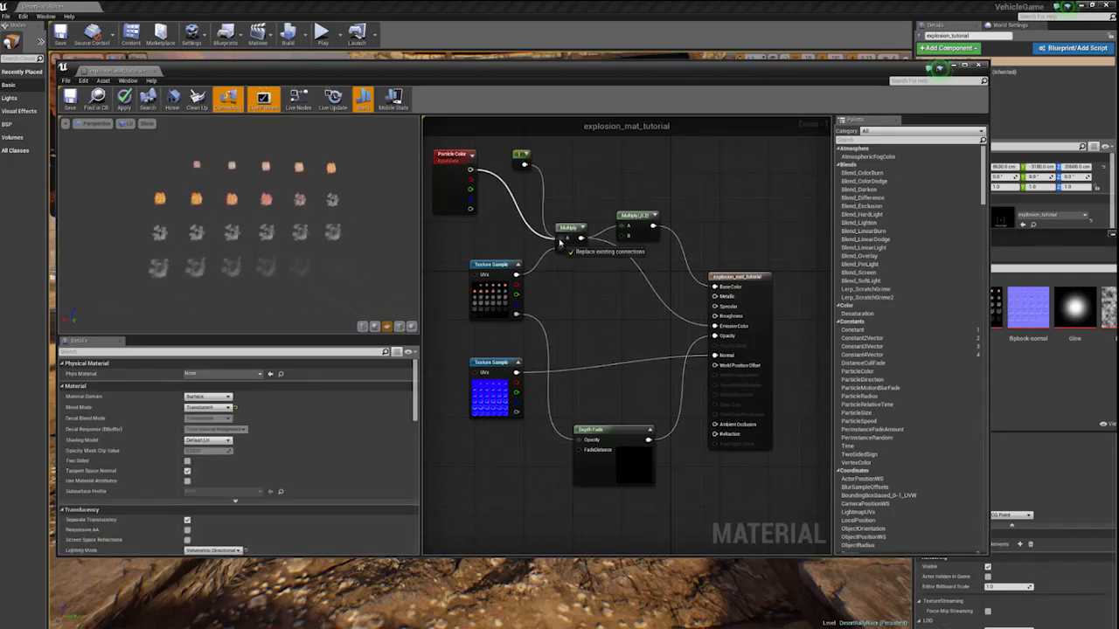
{"action": "left_click", "coordinate": [517, 157]}
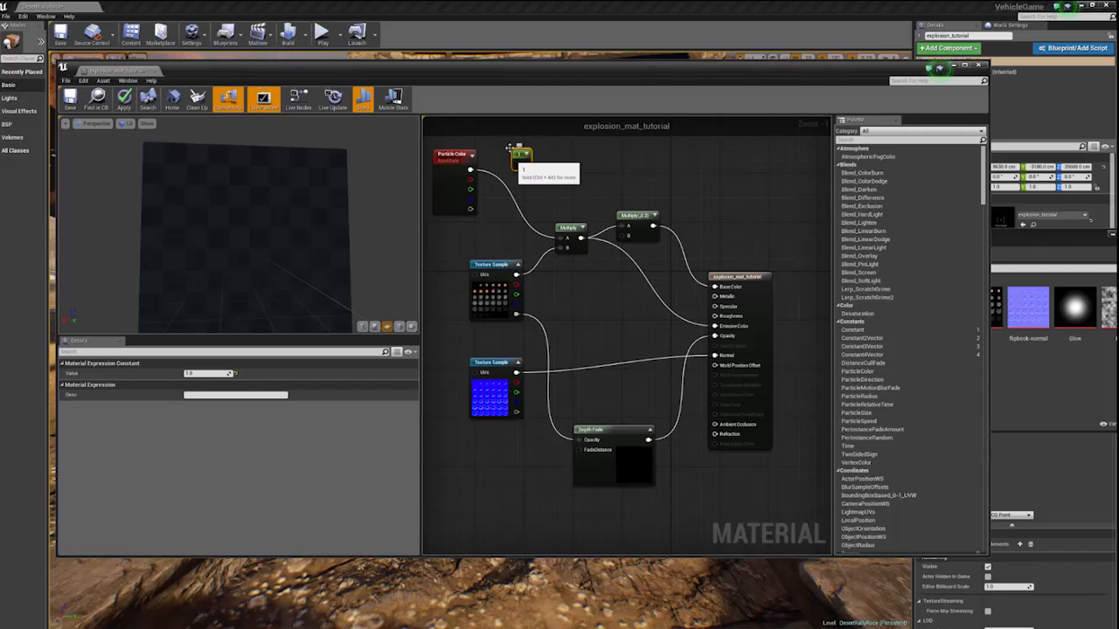
{"action": "key", "text": "Delete"}
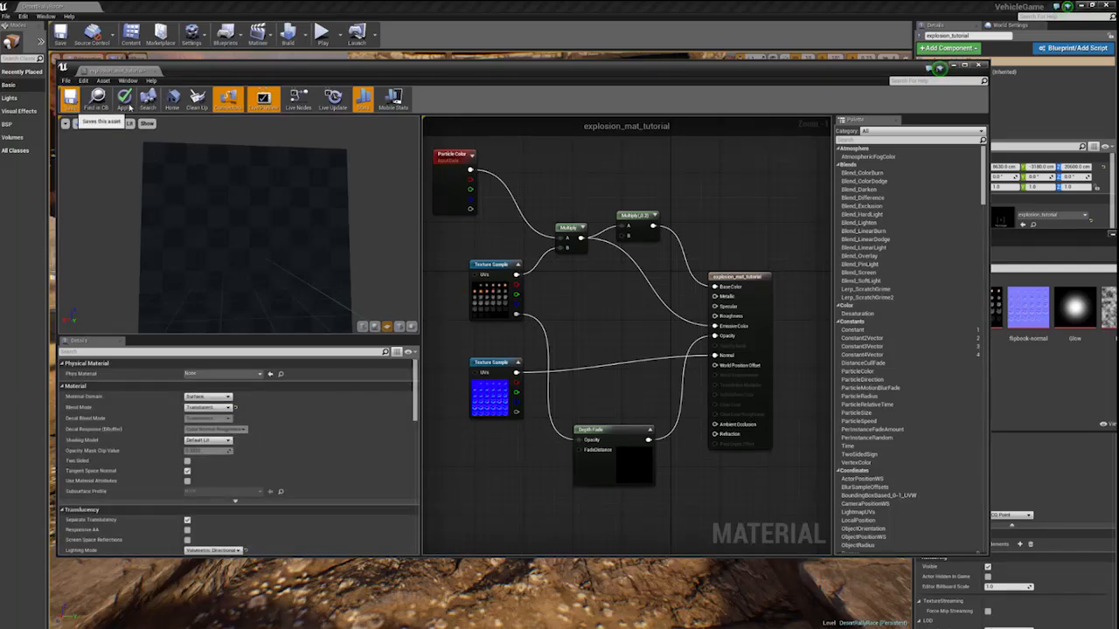
- Save the explosion_mat_tutorial material with its changes applied
{"action": "left_click", "coordinate": [127, 103]}
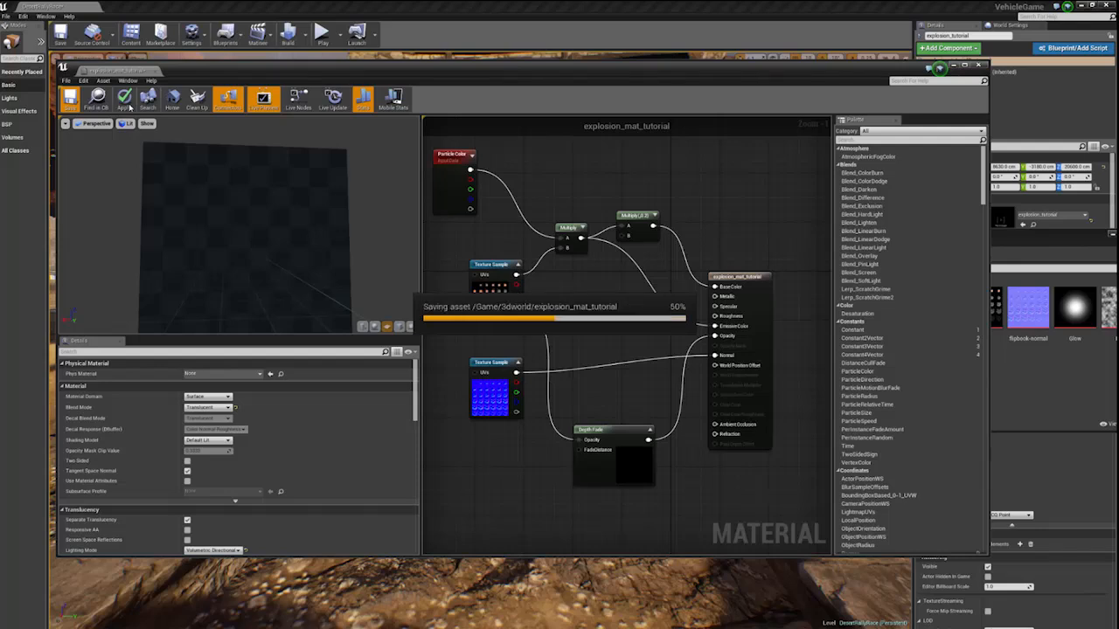
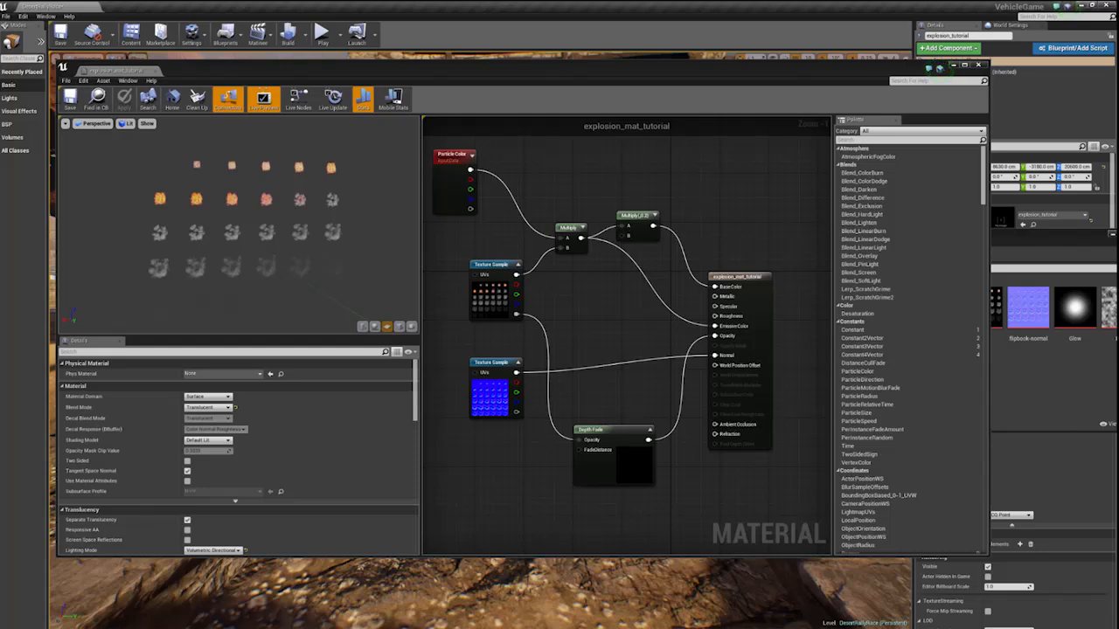
- Open the explosion_tutorial particle system and display the fireball emitter's Required module settings
{"action": "left_click_drag", "start_coordinate": [203, 69], "coordinate": [161, 130]}
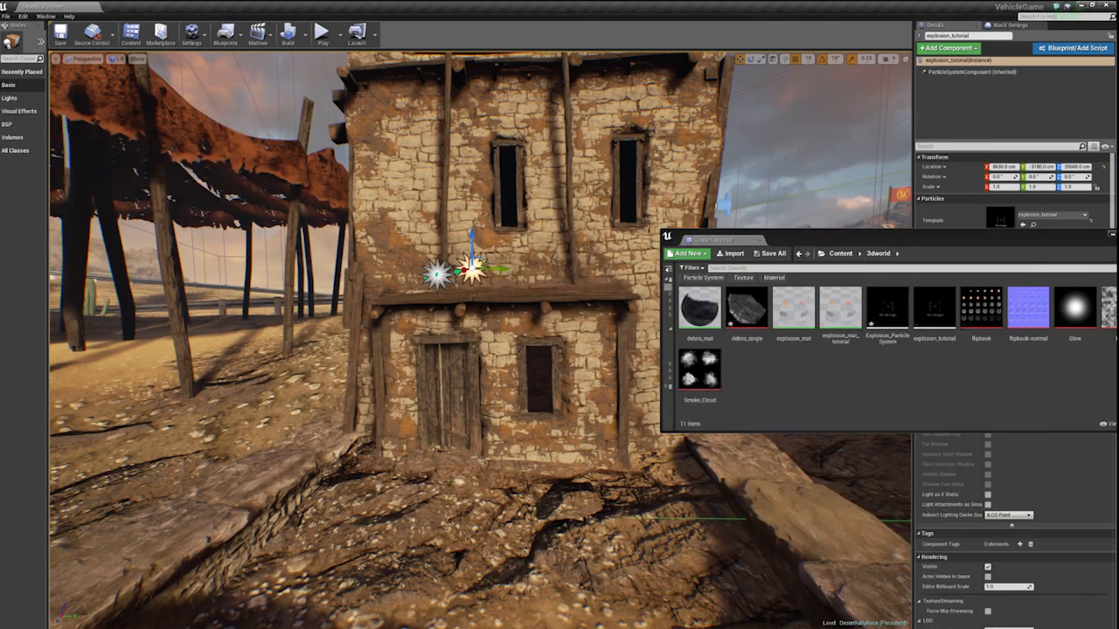
{"action": "left_click_drag", "start_coordinate": [946, 240], "coordinate": [715, 247]}
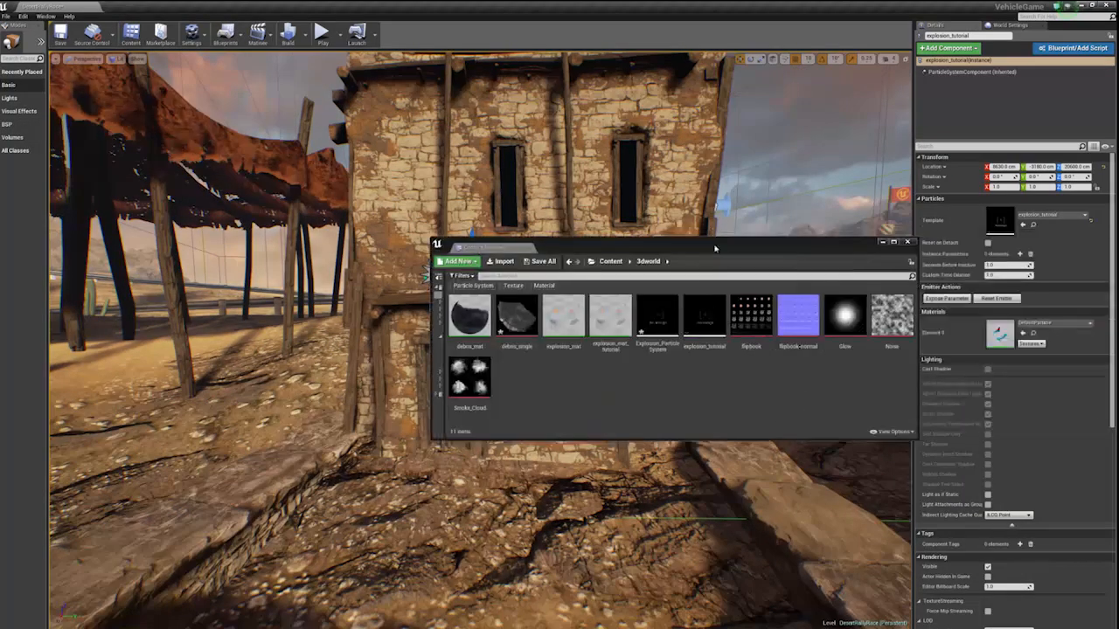
{"action": "double_click", "coordinate": [715, 323]}
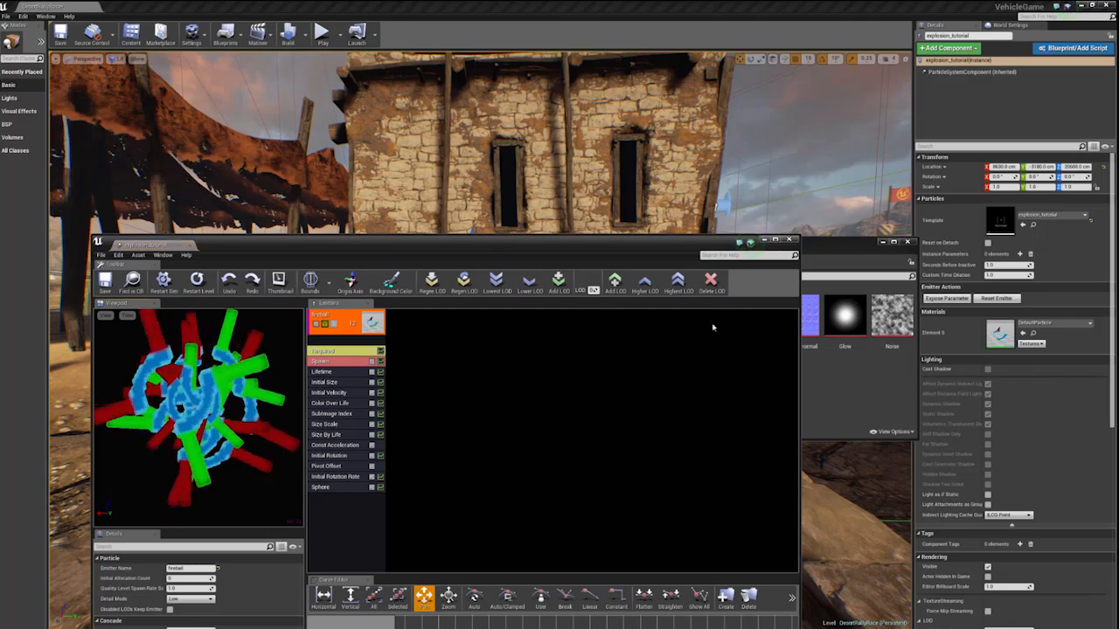
{"action": "left_click", "coordinate": [325, 350]}
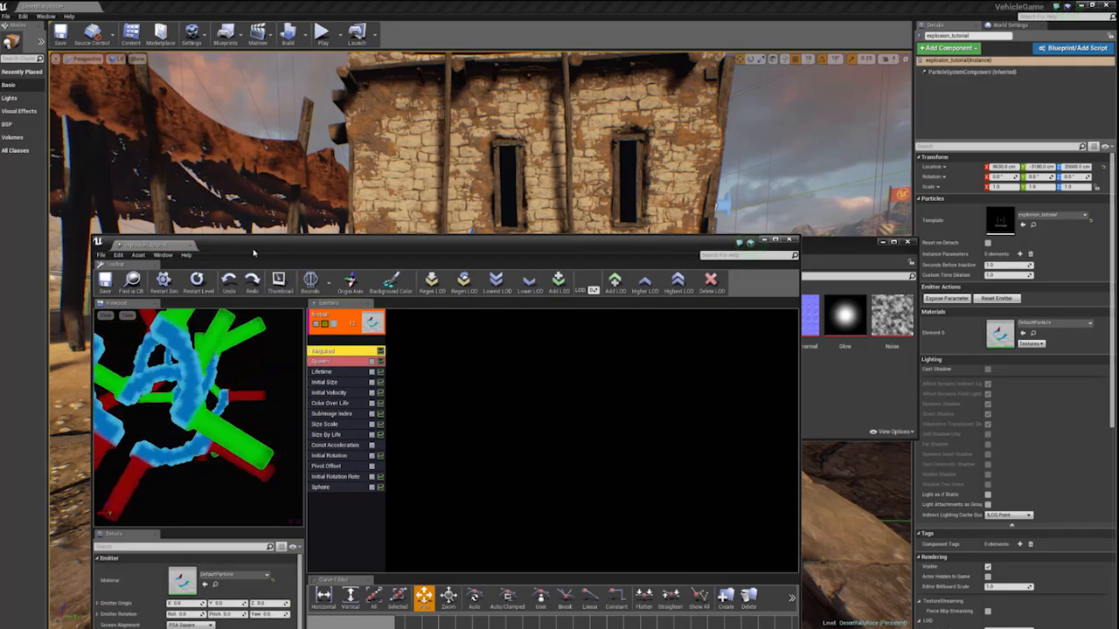
{"action": "left_click_drag", "start_coordinate": [349, 243], "coordinate": [291, 114]}
{"action": "scroll", "coordinate": [147, 552], "scroll_direction": "down", "scroll_amount": 2}
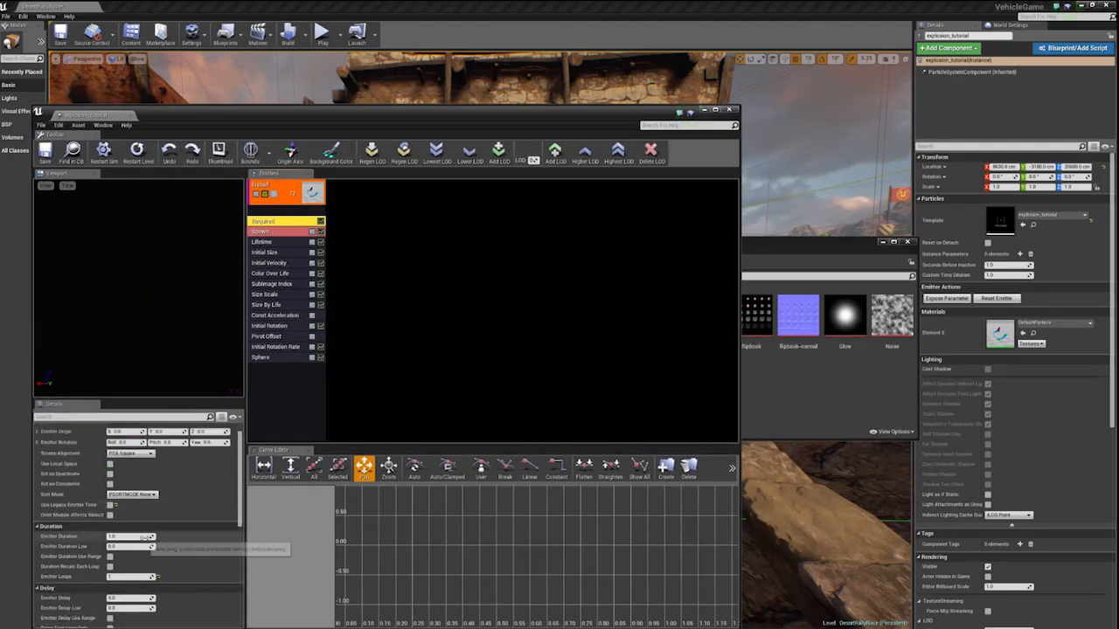
{"action": "scroll", "coordinate": [150, 535], "scroll_direction": "up", "scroll_amount": 2}
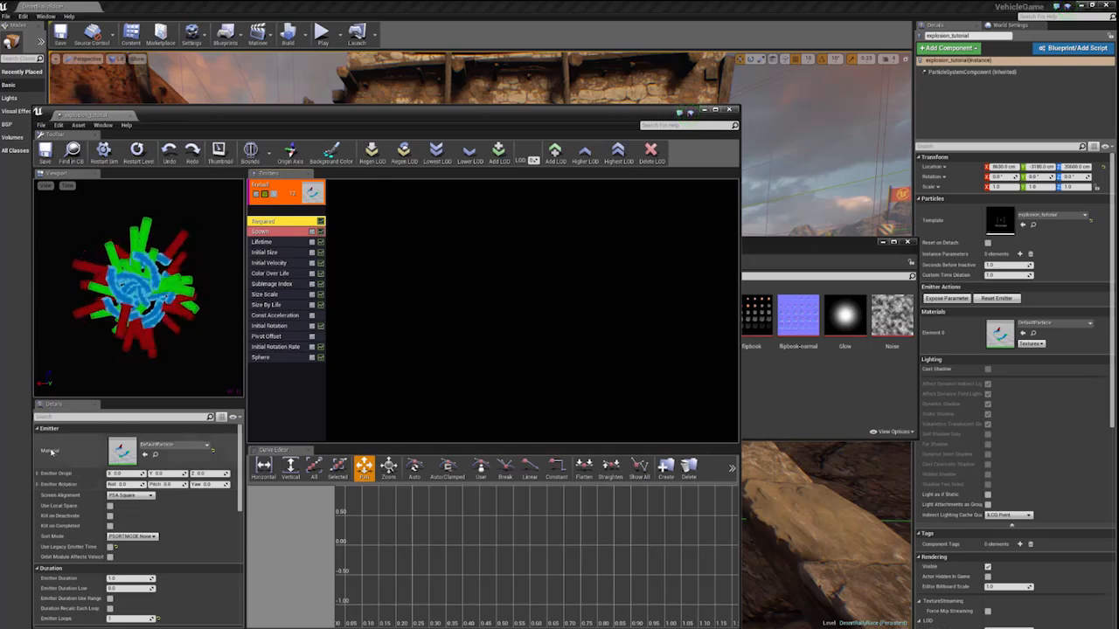
- Assign explosion_mat_tutorial from the 3dworld folder as the fireball emitter's material
{"action": "left_click", "coordinate": [748, 374]}
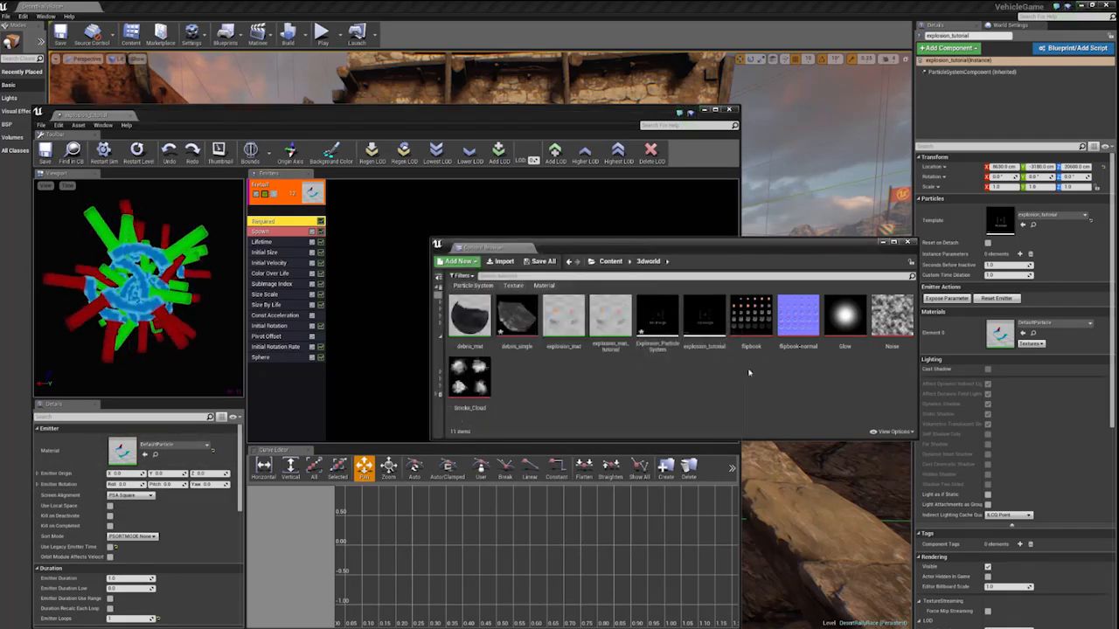
{"action": "left_click", "coordinate": [611, 322]}
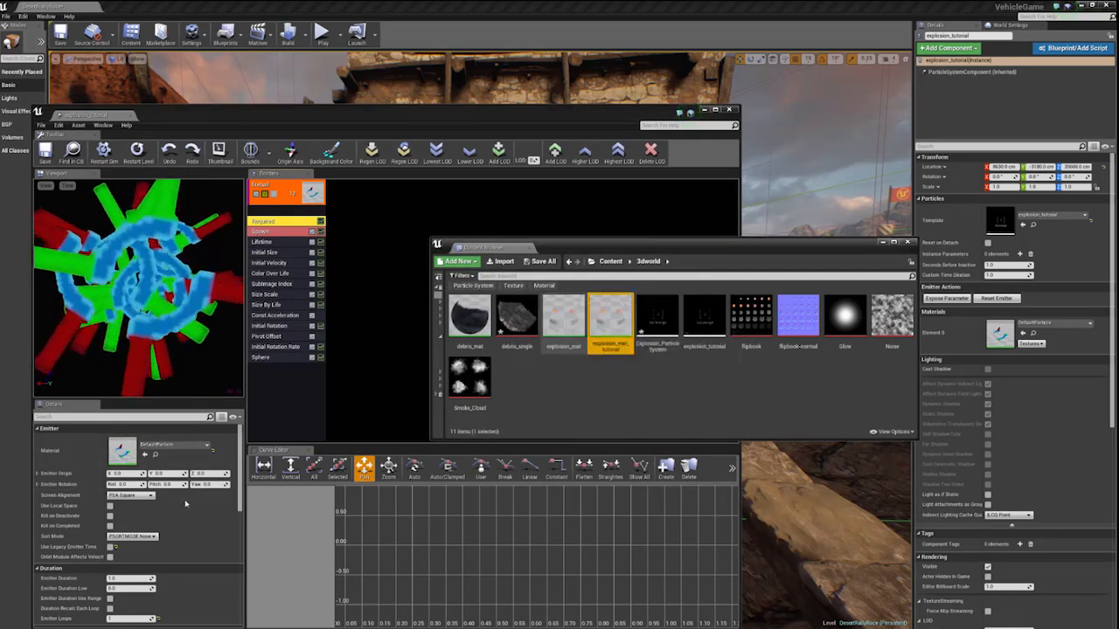
{"action": "left_click", "coordinate": [135, 448]}
{"action": "left_click", "coordinate": [145, 455]}
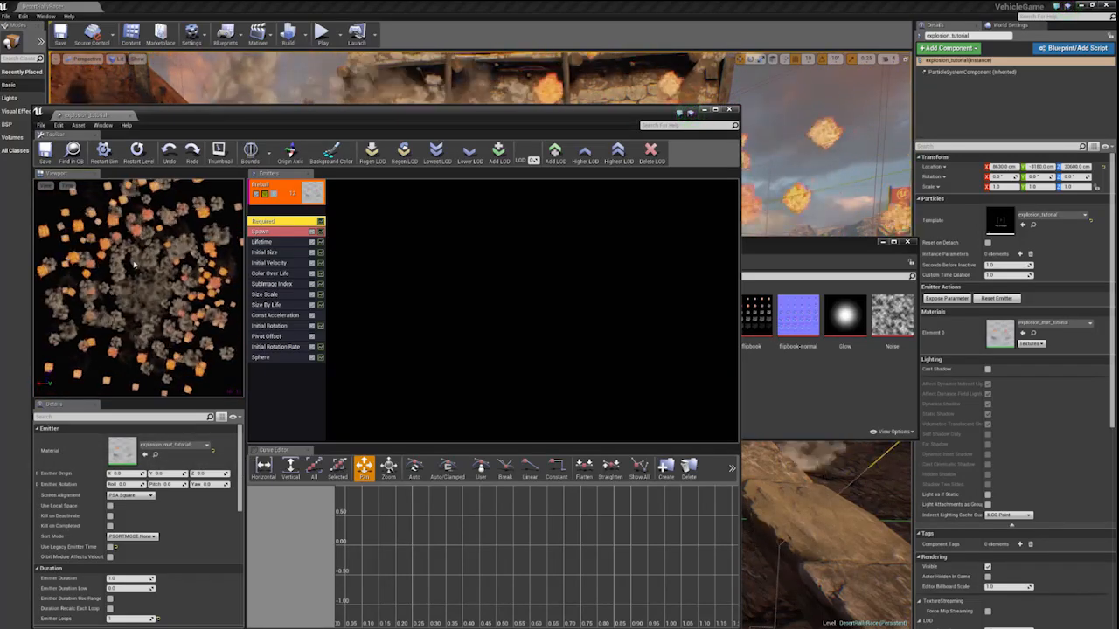
- Set the emitter's Sub UV interpolation method to Linear Blend with 6 horizontal and 6 vertical sub-images
{"action": "scroll", "coordinate": [115, 529], "scroll_direction": "down", "scroll_amount": 5}
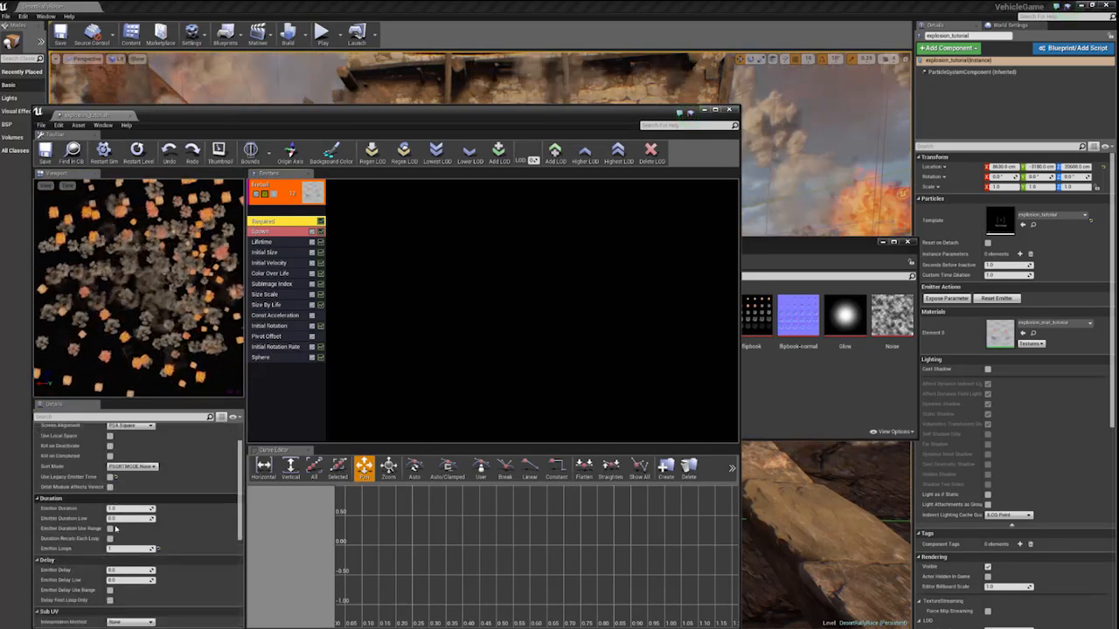
{"action": "scroll", "coordinate": [114, 529], "scroll_direction": "down", "scroll_amount": 2}
{"action": "left_click", "coordinate": [129, 509]}
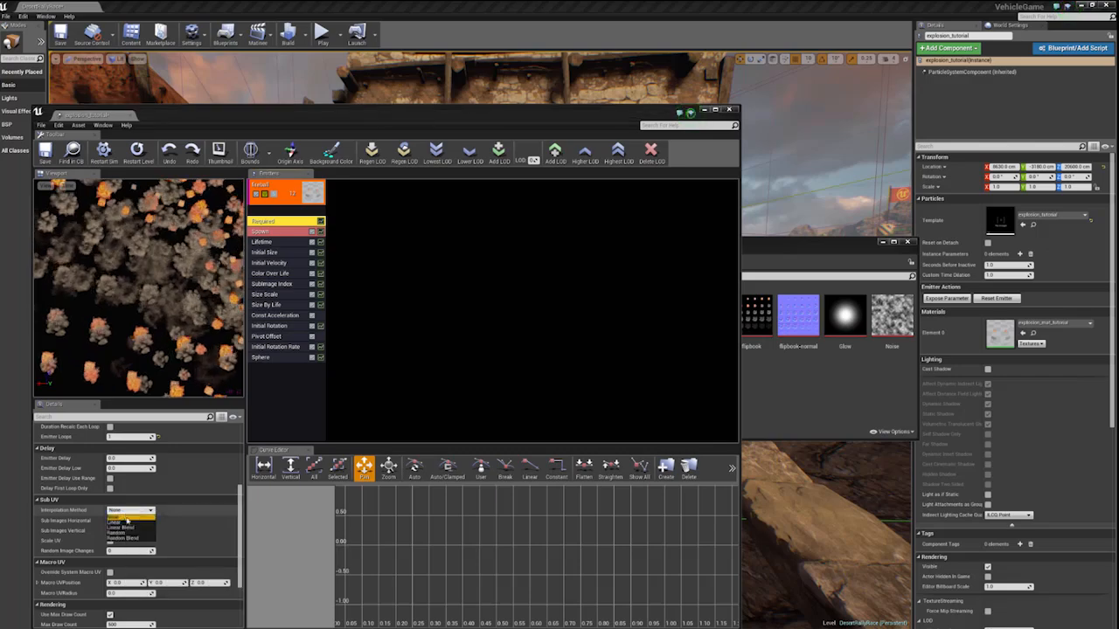
{"action": "left_click", "coordinate": [120, 527]}
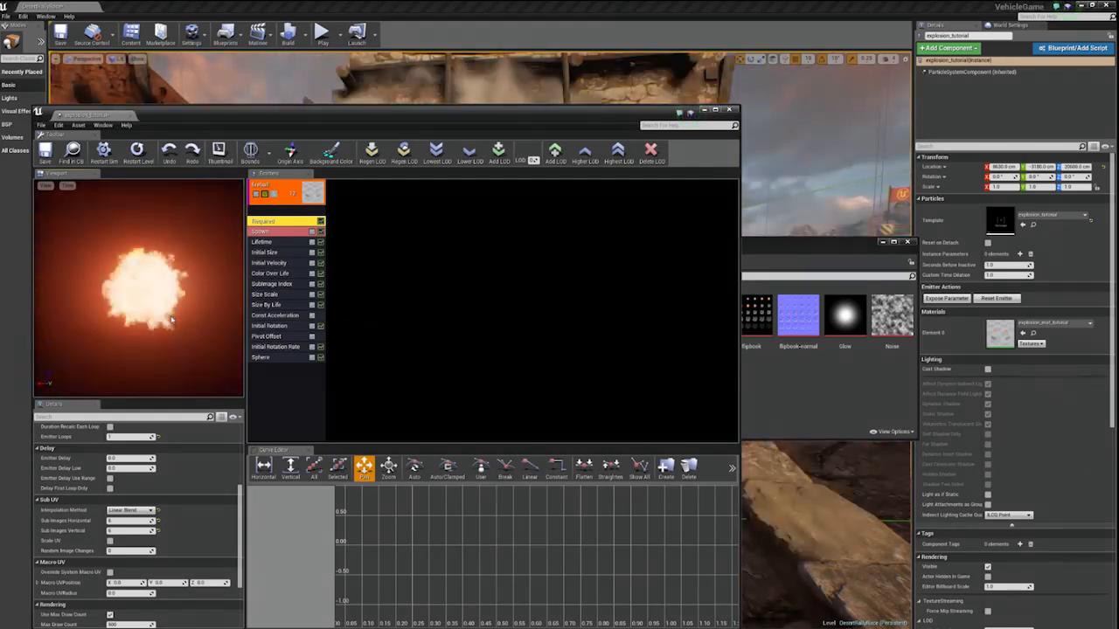
- Clear the windows from the level view and examine the explosion in game view from farther back
{"action": "left_click_drag", "start_coordinate": [273, 117], "coordinate": [1118, 323]}
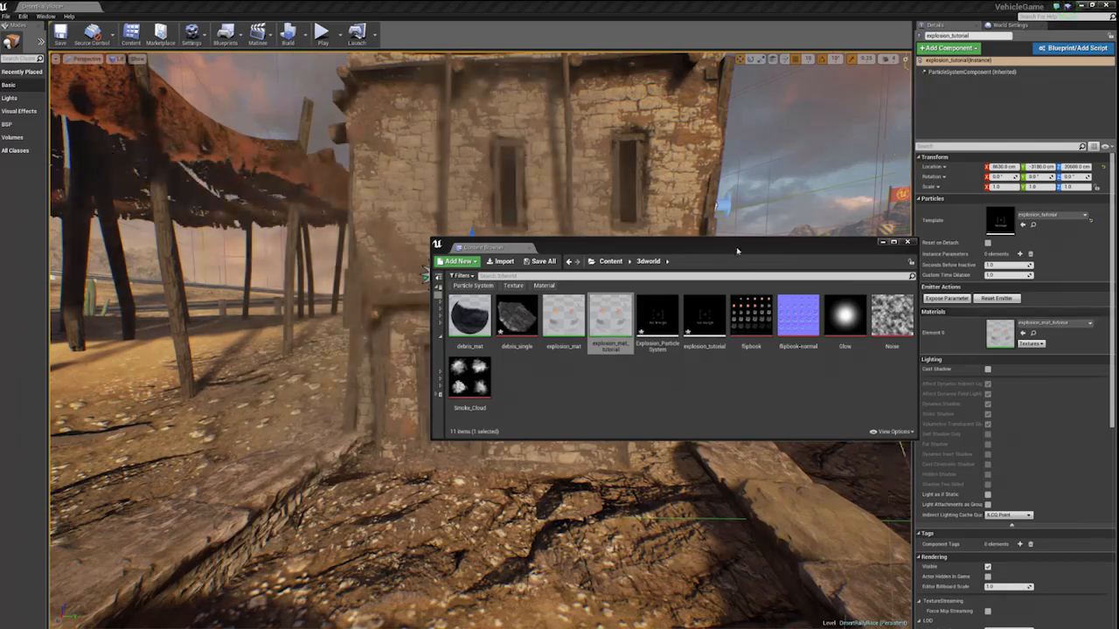
{"action": "left_click_drag", "start_coordinate": [489, 248], "coordinate": [295, 538]}
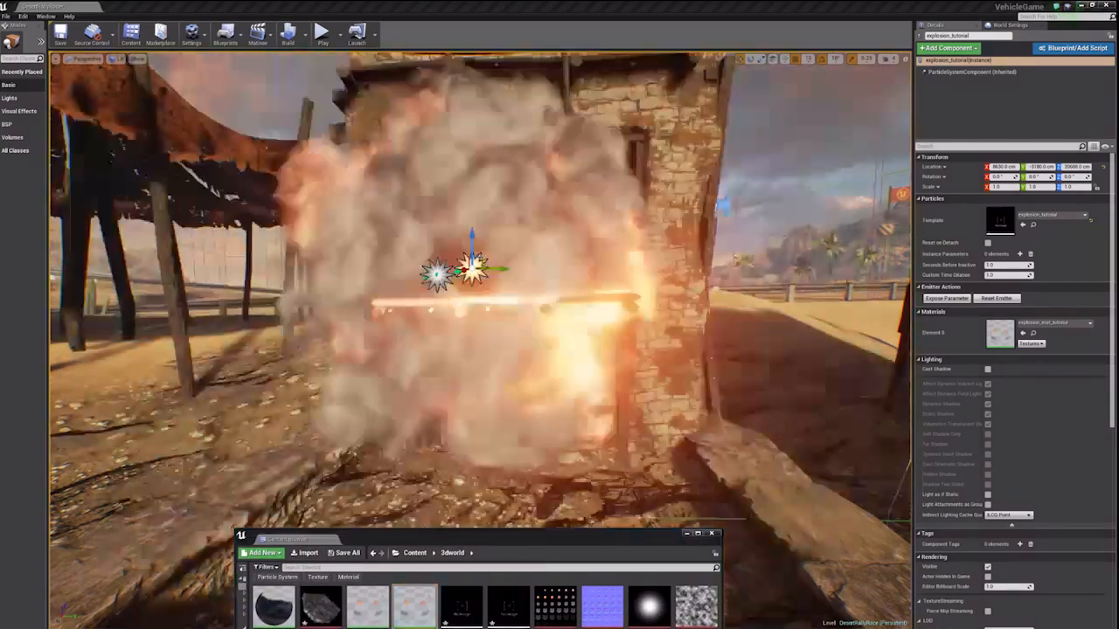
{"action": "mouse_move", "coordinate": [479, 332]}
{"action": "right_mouse_down"}
{"action": "mouse_move", "coordinate": [489, 347]}
{"action": "mouse_move", "coordinate": [480, 332]}
{"action": "right_mouse_up"}
{"action": "key", "text": "s"}
{"action": "key", "text": "g"}
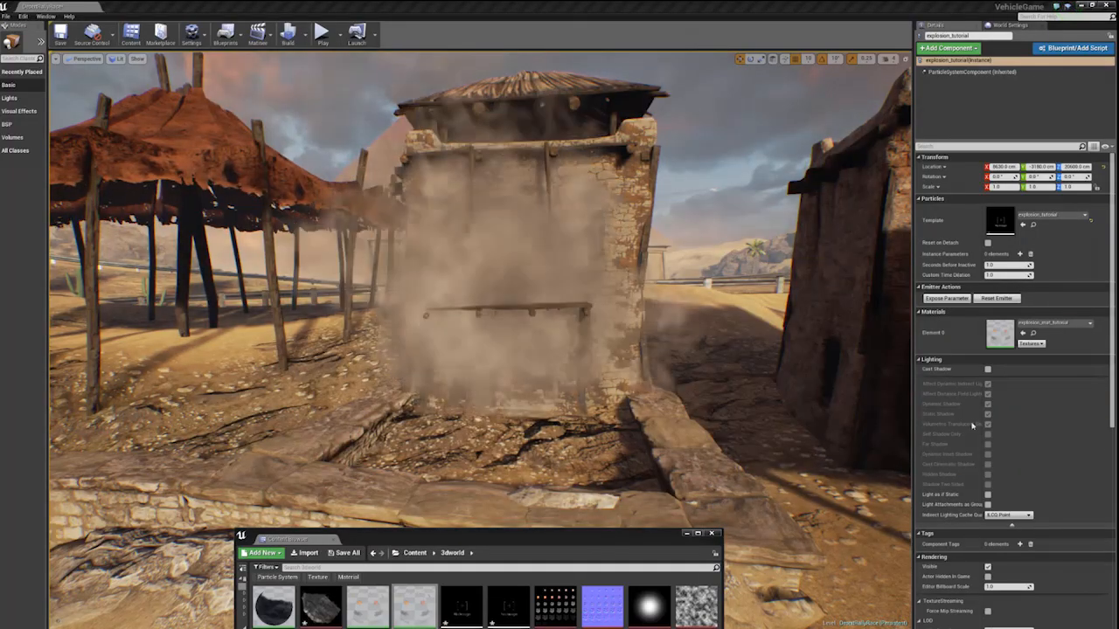
{"action": "right_click_drag", "start_coordinate": [480, 332], "coordinate": [495, 348]}
{"action": "key", "text": "s"}
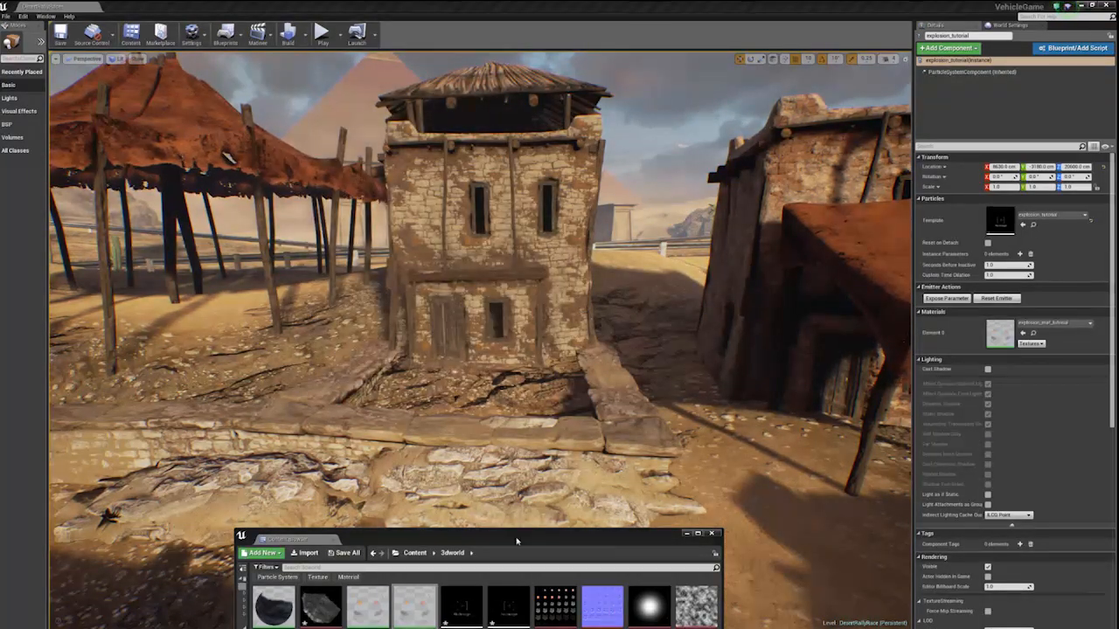
- Bring the 3dworld asset folder back into view and open the existing debris_mat material for reference
{"action": "left_click_drag", "start_coordinate": [516, 542], "coordinate": [435, 290]}
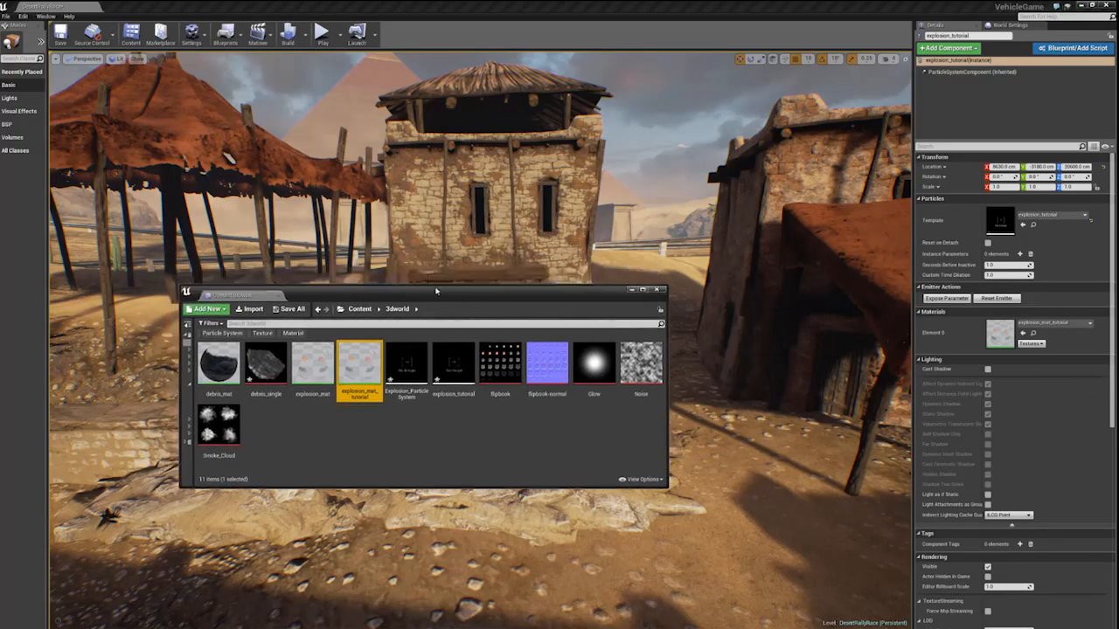
{"action": "right_click", "coordinate": [337, 439]}
{"action": "left_click", "coordinate": [315, 437]}
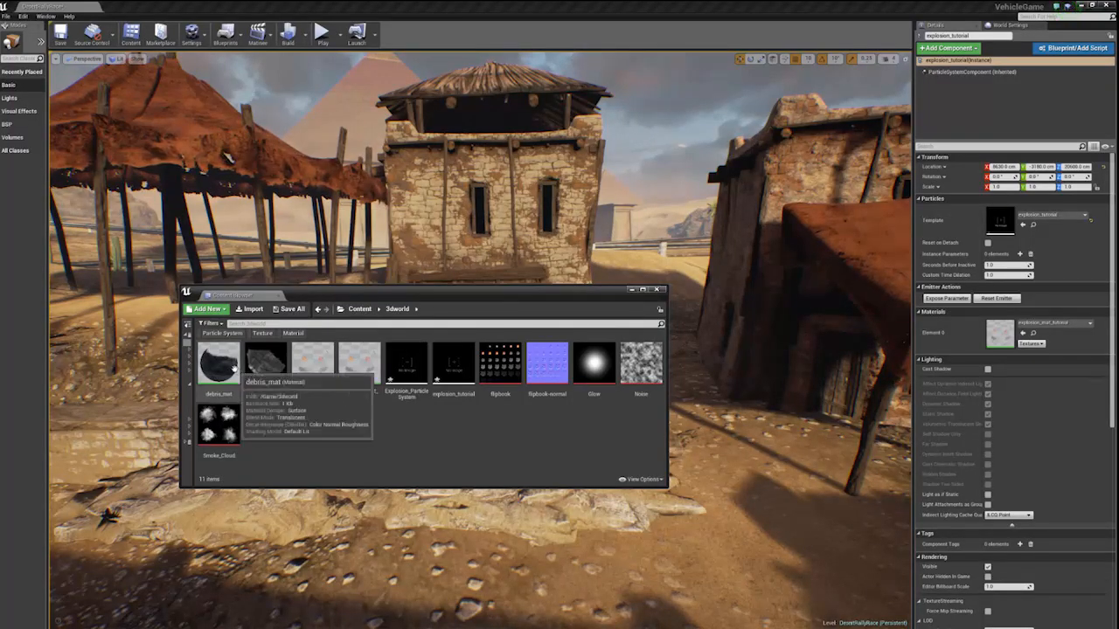
{"action": "double_click", "coordinate": [223, 365]}
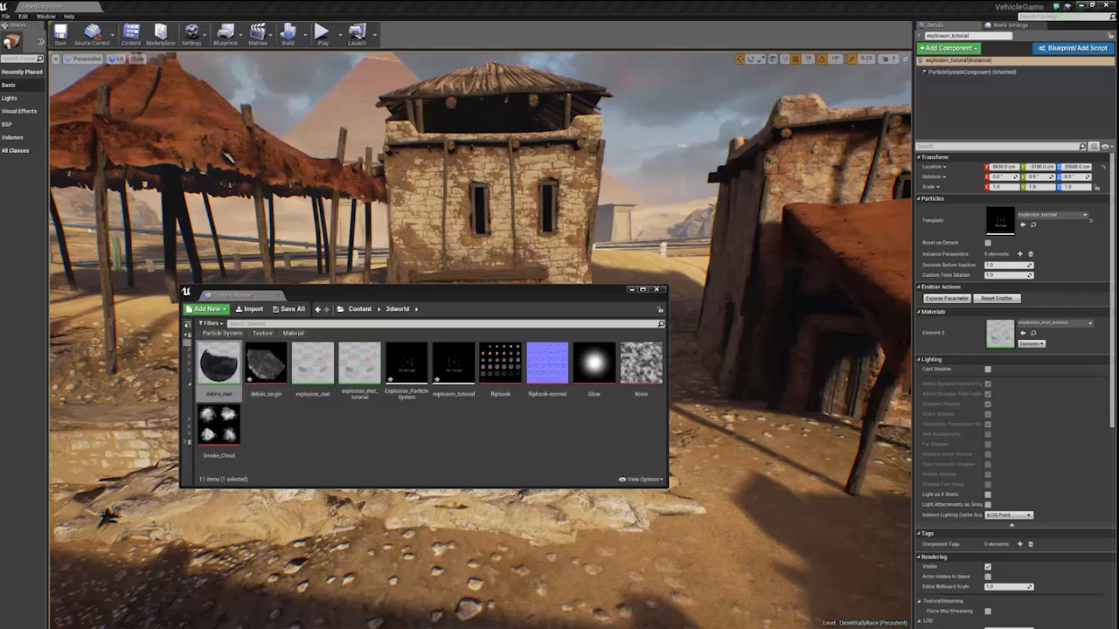
- Create a new material in the 3dworld folder named debris_material_tutorial
{"action": "right_click", "coordinate": [513, 427]}
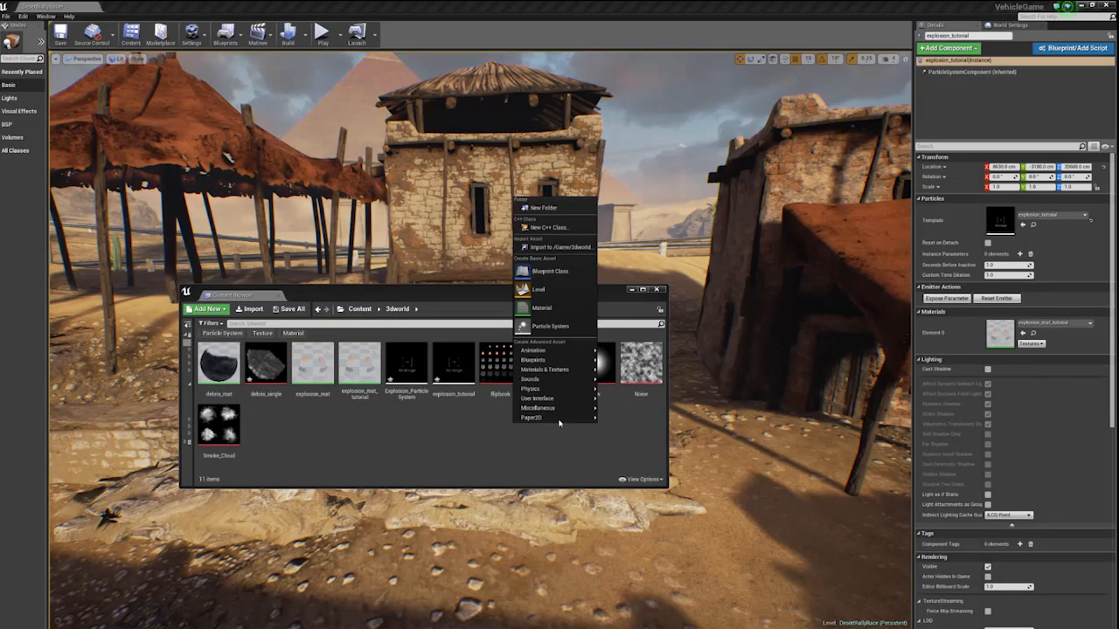
{"action": "left_click", "coordinate": [542, 307]}
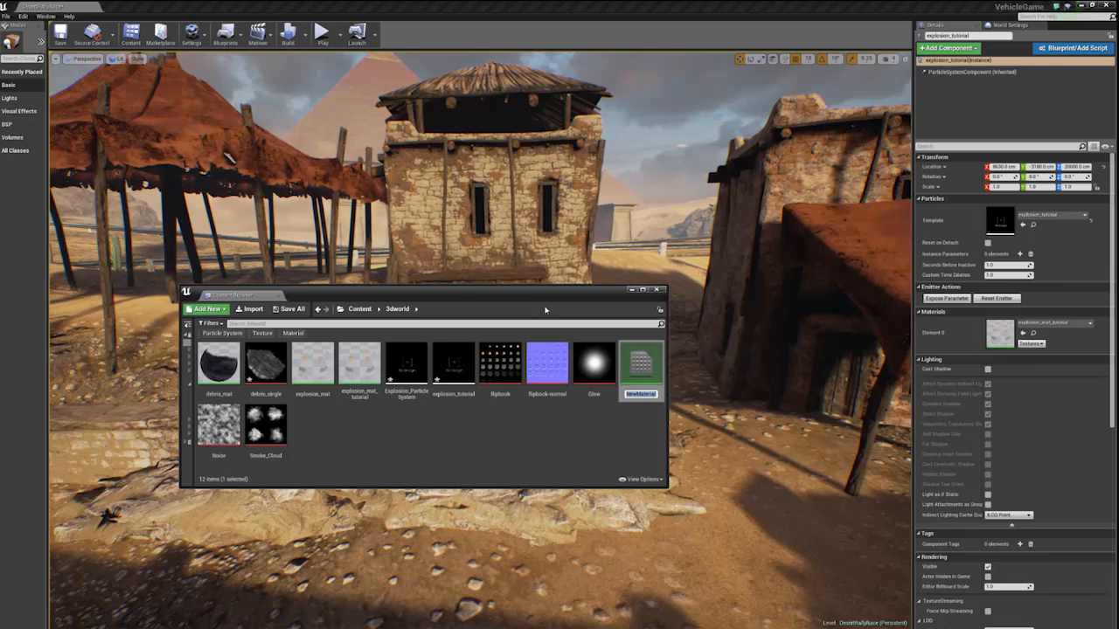
{"action": "type", "text": "debri"}
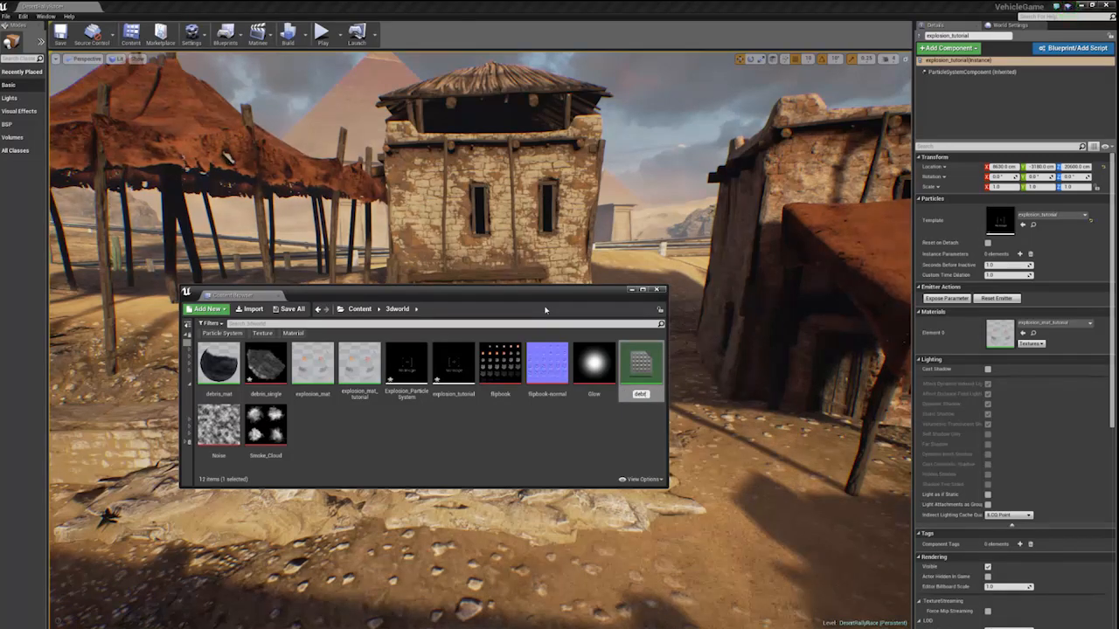
{"action": "type", "text": "s_mate"}
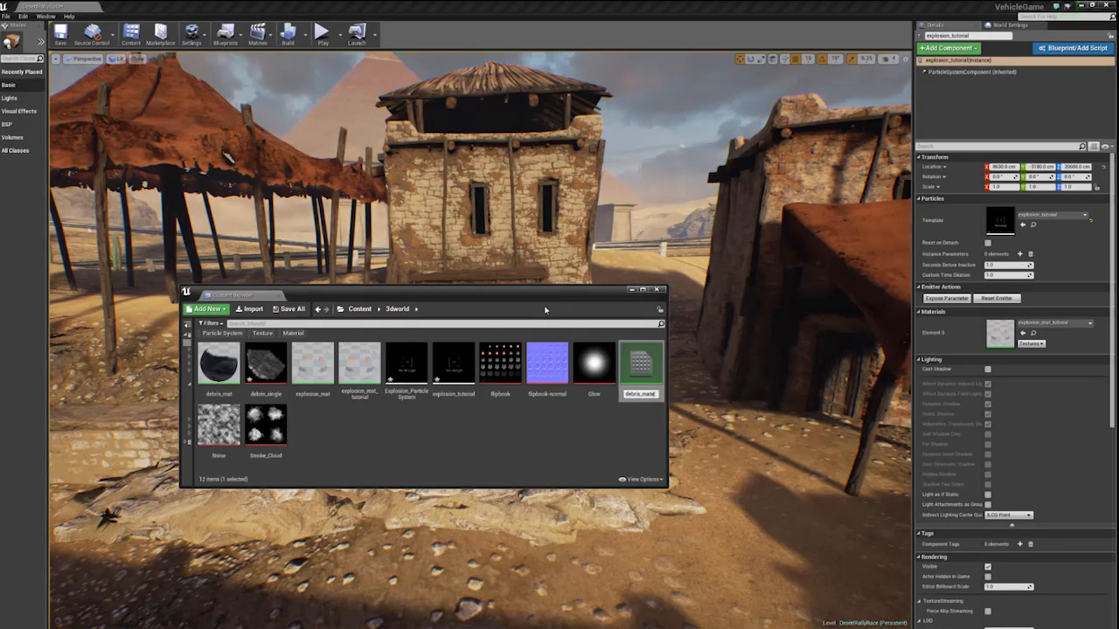
{"action": "type", "text": "rial"}
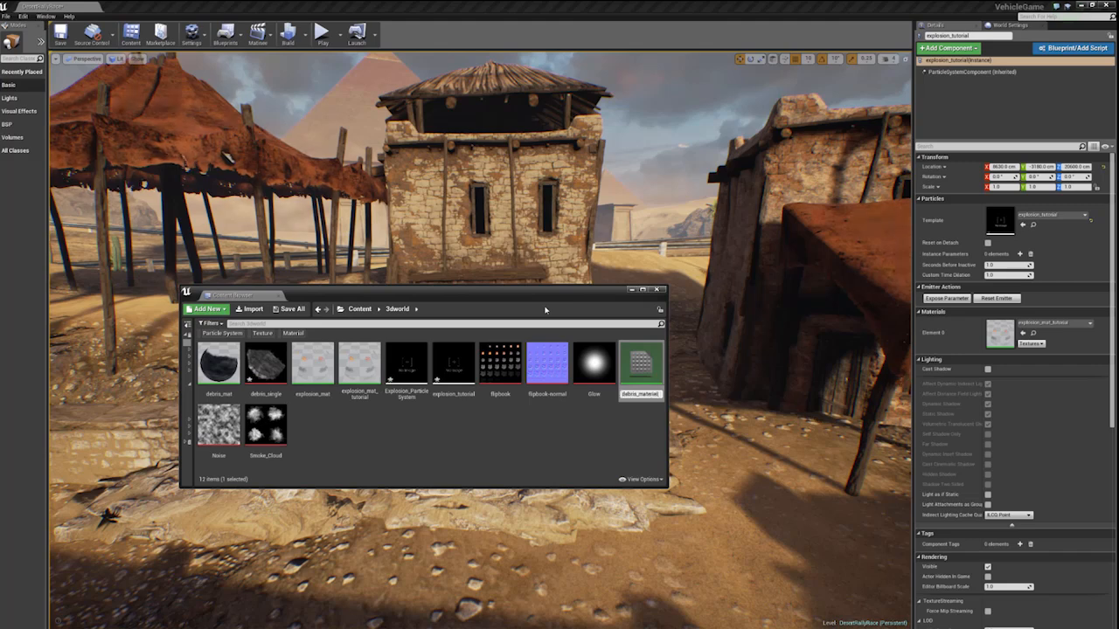
{"action": "type", "text": "_tutorial"}
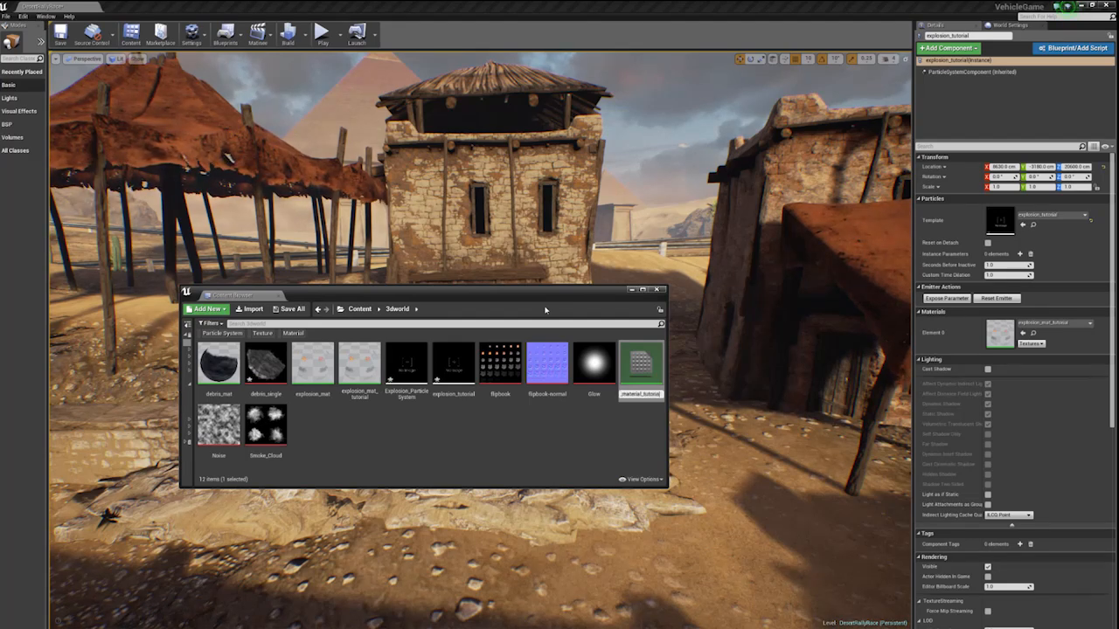
{"action": "key", "text": "Return"}
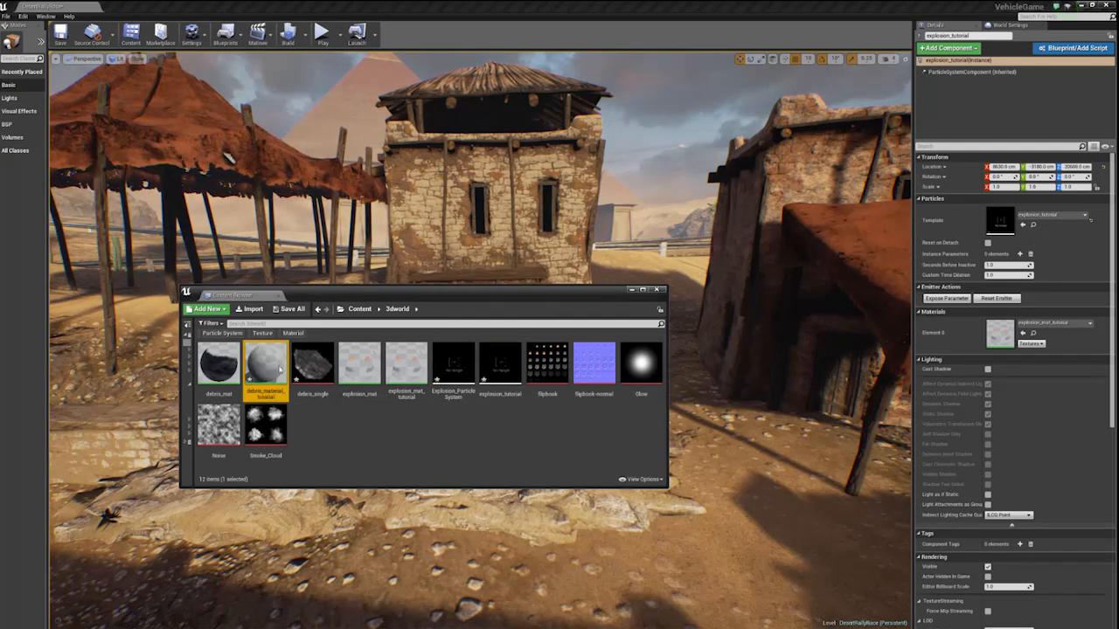
- Open debris_material_tutorial, add the debris_single texture to its graph as a Texture Sample, and maximize the material editor
{"action": "double_click", "coordinate": [282, 365]}
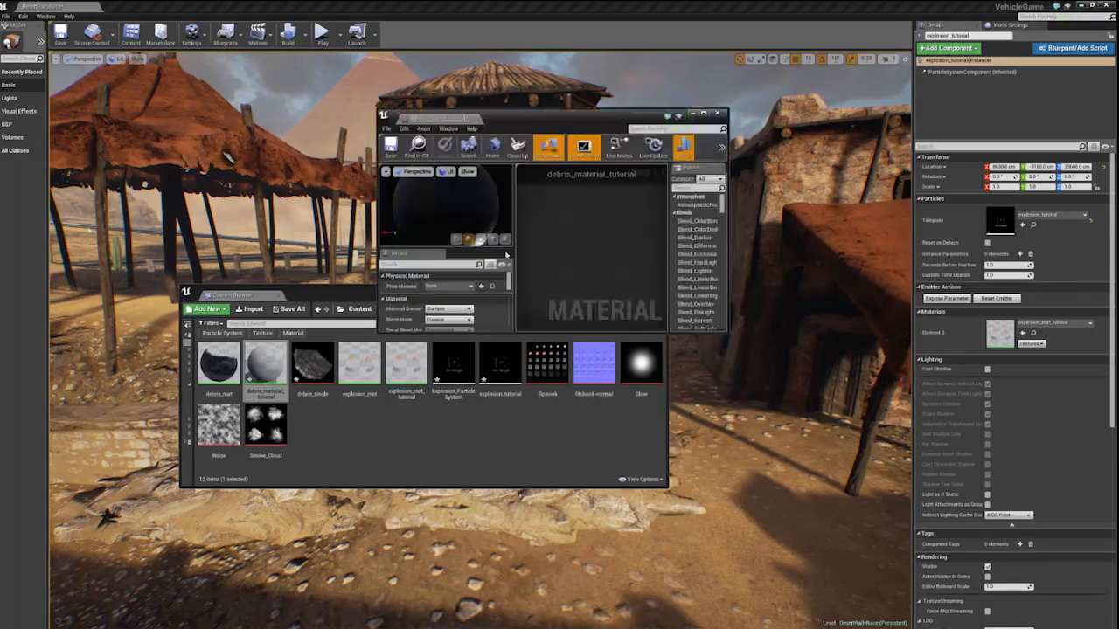
{"action": "left_click_drag", "start_coordinate": [312, 361], "coordinate": [570, 242]}
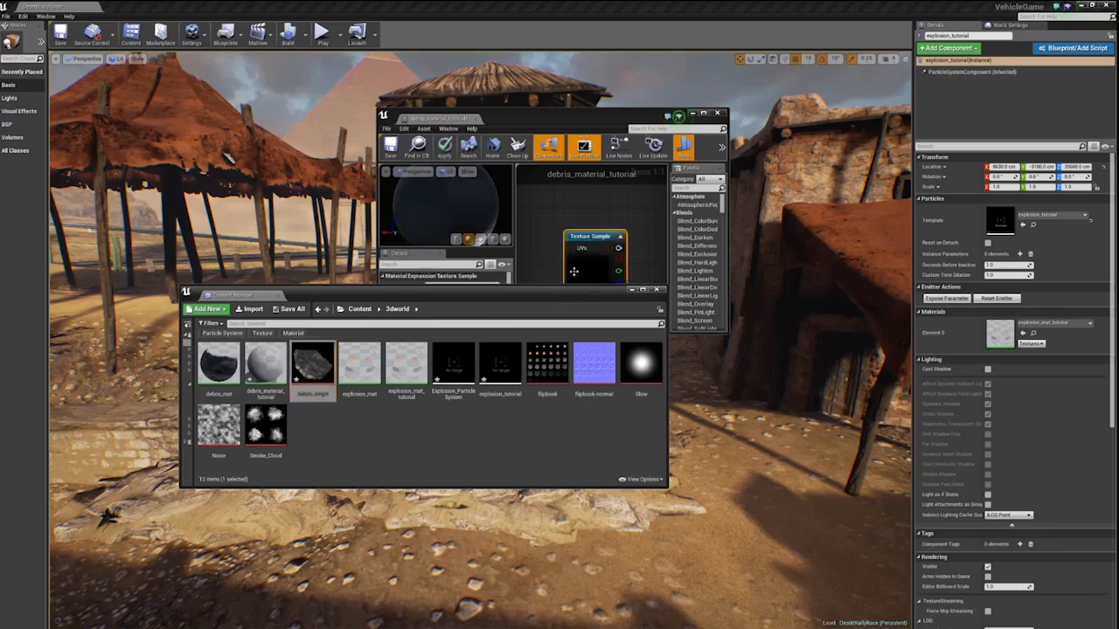
{"action": "double_click", "coordinate": [581, 117]}
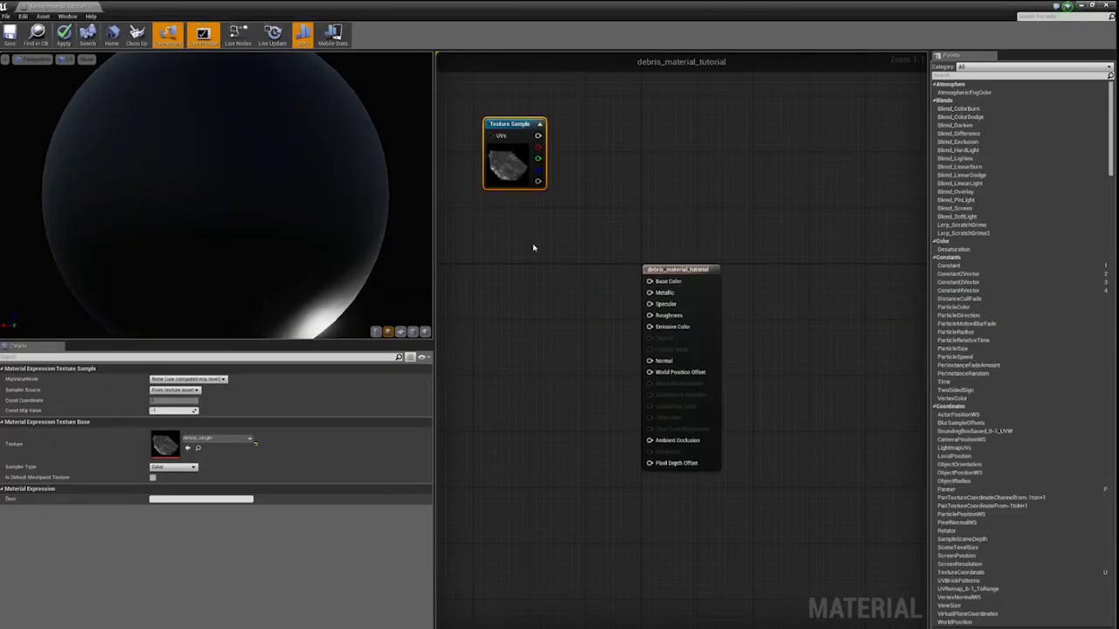
- Reposition the debris_single Texture Sample well to the left of the material's output node, leaving room between them
{"action": "right_click_drag", "start_coordinate": [533, 247], "coordinate": [704, 262]}
{"action": "left_click_drag", "start_coordinate": [672, 143], "coordinate": [507, 336]}
{"action": "right_click_drag", "start_coordinate": [566, 280], "coordinate": [597, 275]}
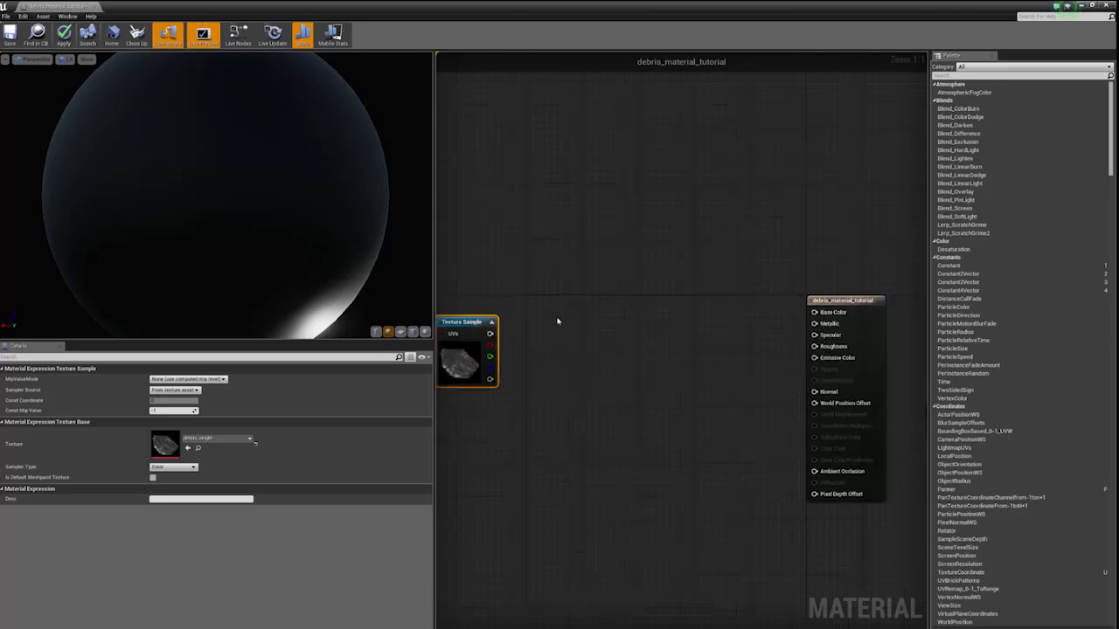
{"action": "right_click_drag", "start_coordinate": [557, 321], "coordinate": [694, 308]}
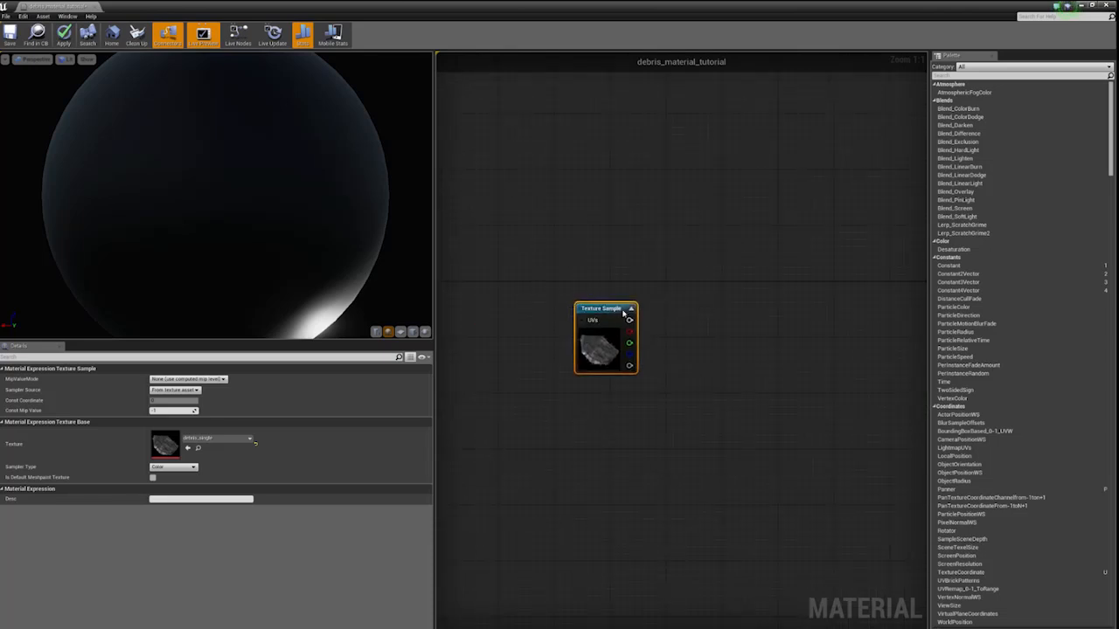
{"action": "left_click_drag", "start_coordinate": [600, 348], "coordinate": [550, 334]}
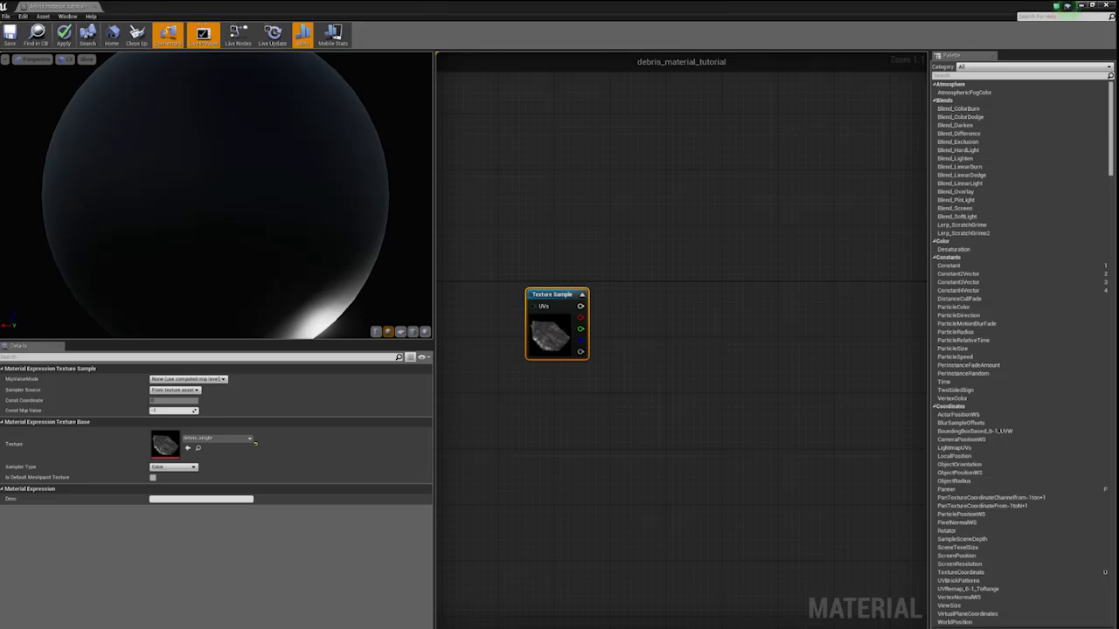
{"action": "scroll", "coordinate": [654, 307], "scroll_direction": "down", "scroll_amount": 3}
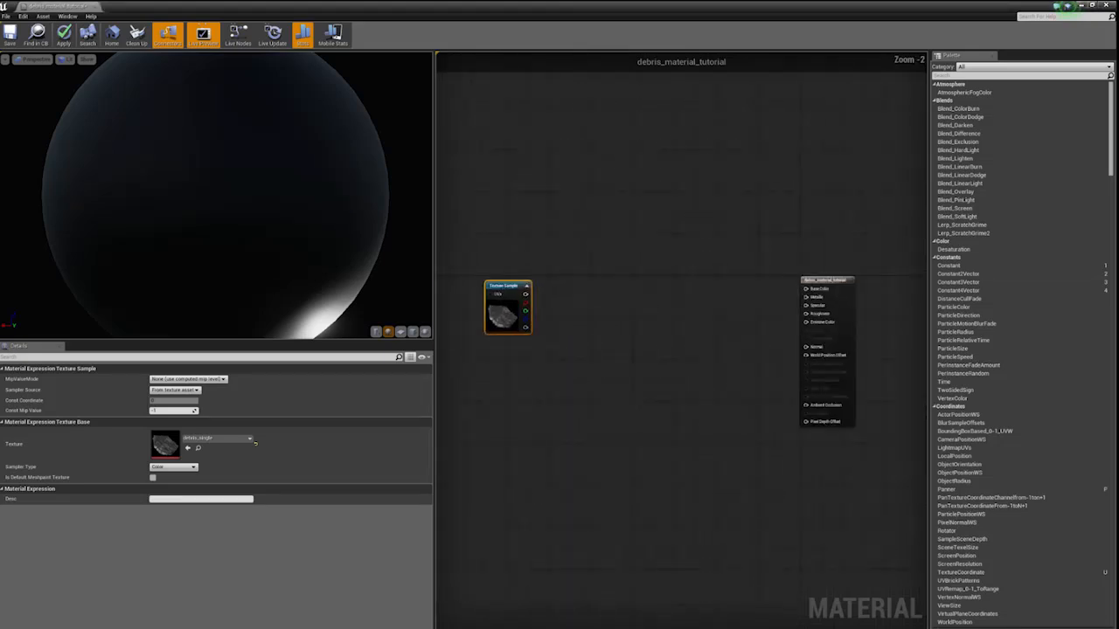
{"action": "scroll", "coordinate": [664, 318], "scroll_direction": "up", "scroll_amount": 1}
- Add a ParticleColor node below the Texture Sample and a Multiply node beside it in the graph
{"action": "left_click", "coordinate": [553, 386]}
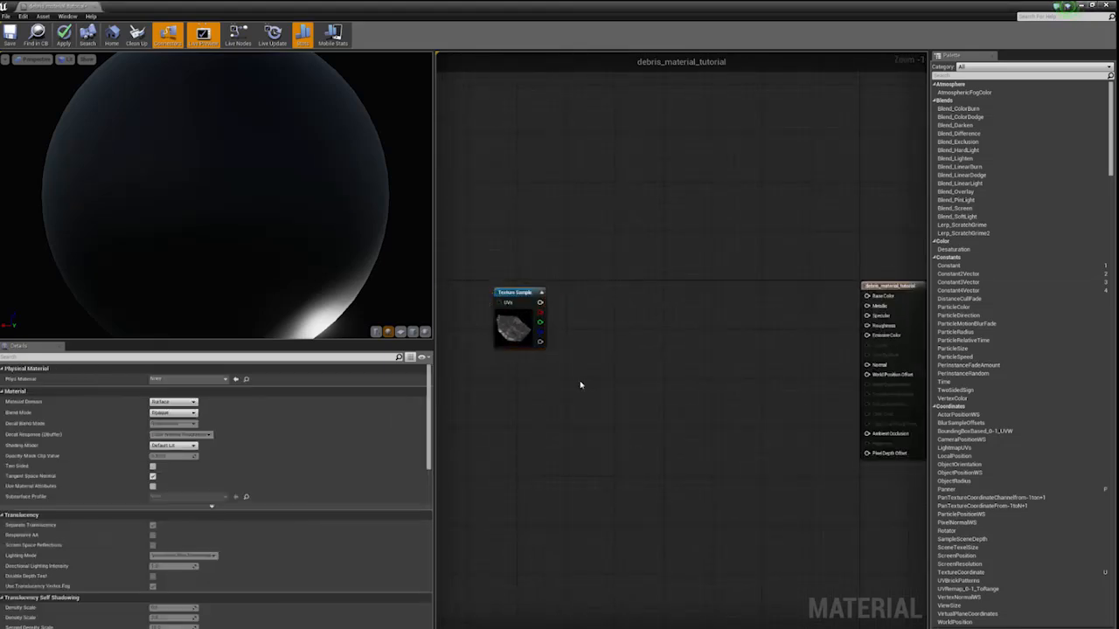
{"action": "right_click", "coordinate": [579, 384]}
{"action": "type", "text": "parti"}
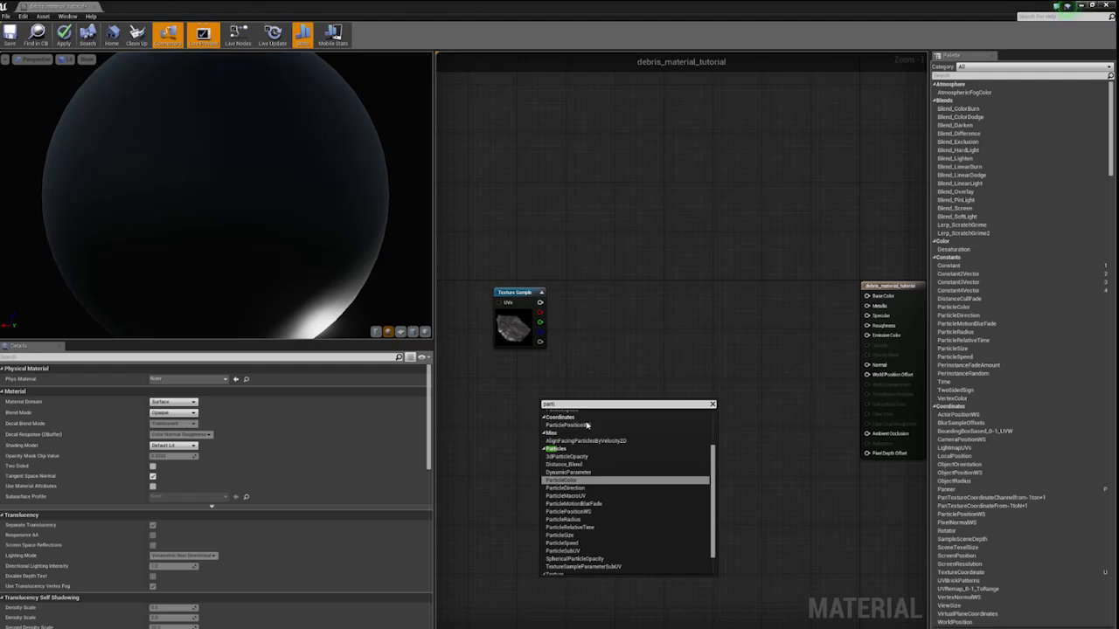
{"action": "left_click", "coordinate": [563, 480]}
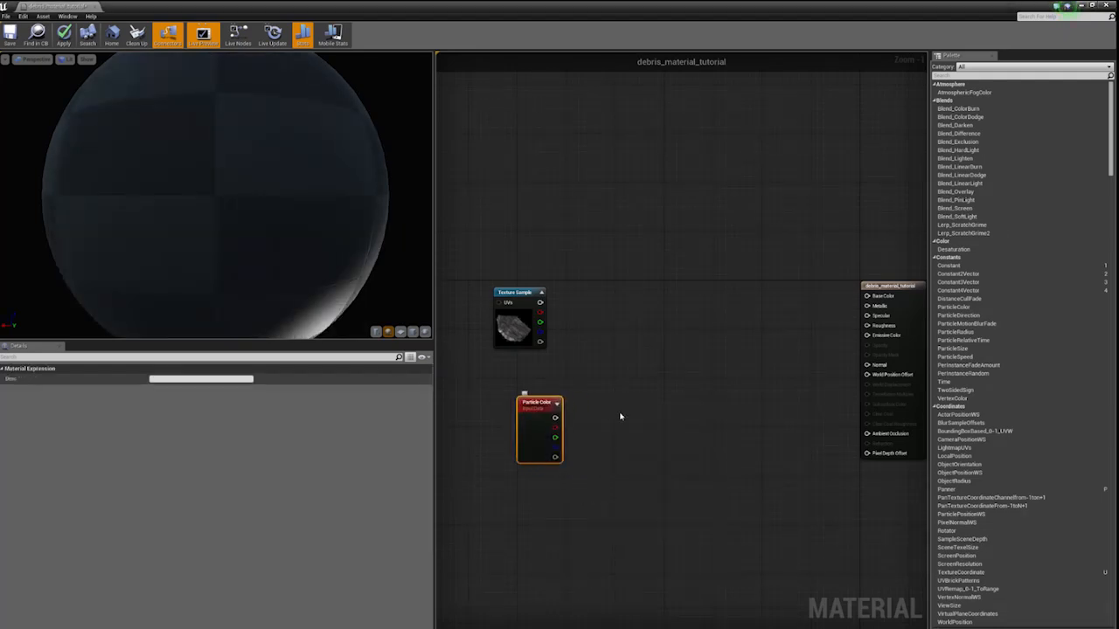
{"action": "left_click", "coordinate": [635, 429]}
{"action": "left_click", "coordinate": [640, 445]}
{"action": "scroll", "coordinate": [643, 437], "scroll_direction": "up", "scroll_amount": 1}
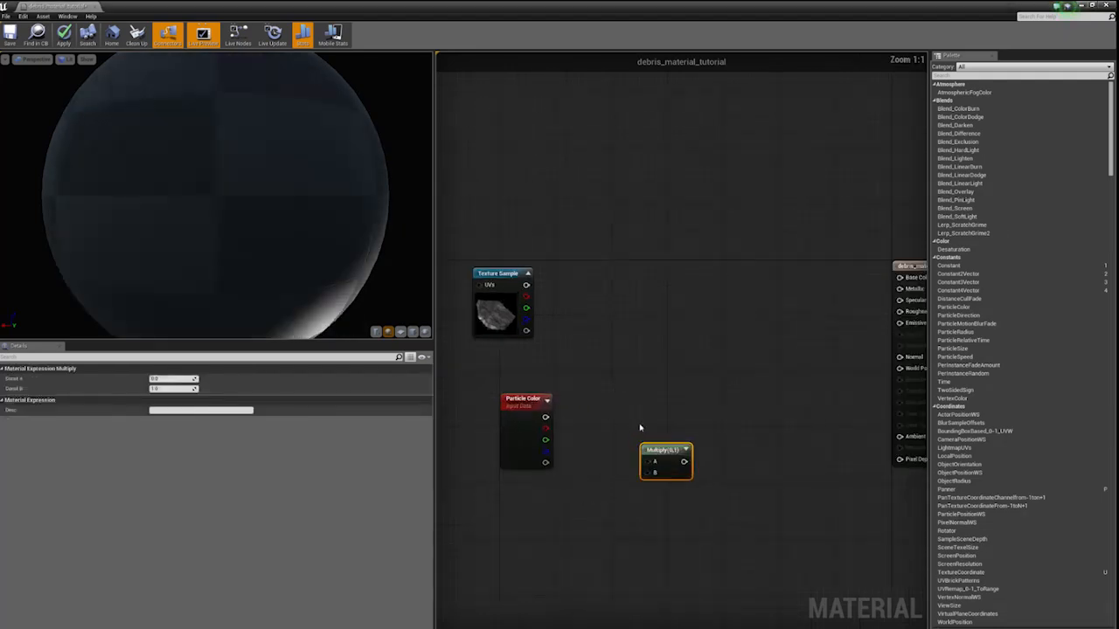
- Connect the Texture Sample's alpha and the Particle Color's RGB to Multiply inputs A and B, and the Multiply output to Opacity
{"action": "left_click_drag", "start_coordinate": [544, 417], "coordinate": [632, 408]}
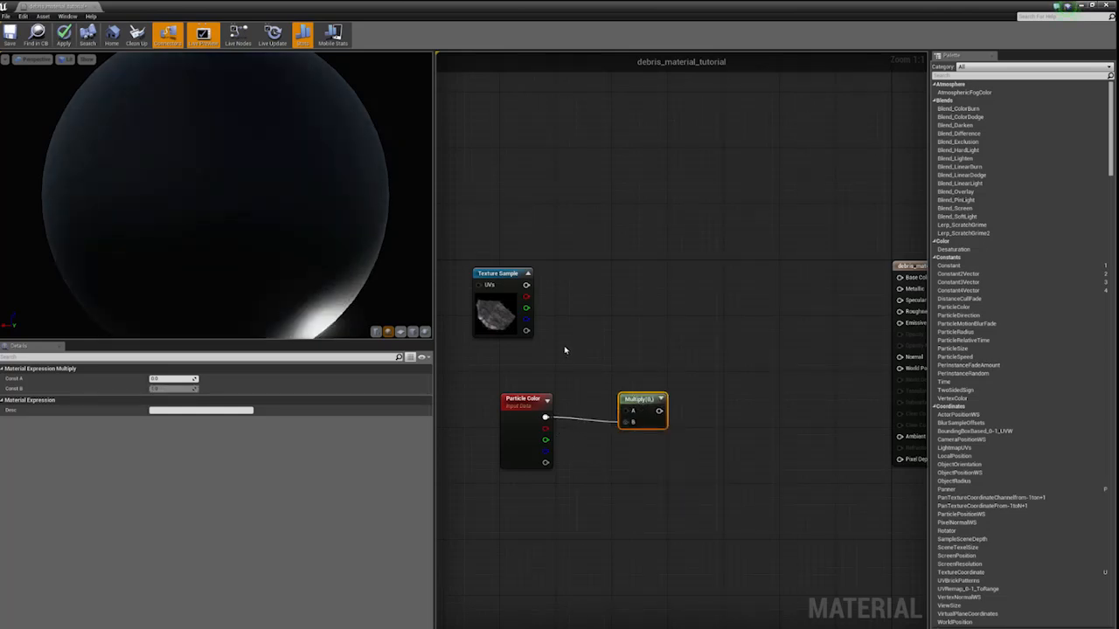
{"action": "left_click_drag", "start_coordinate": [526, 331], "coordinate": [626, 413]}
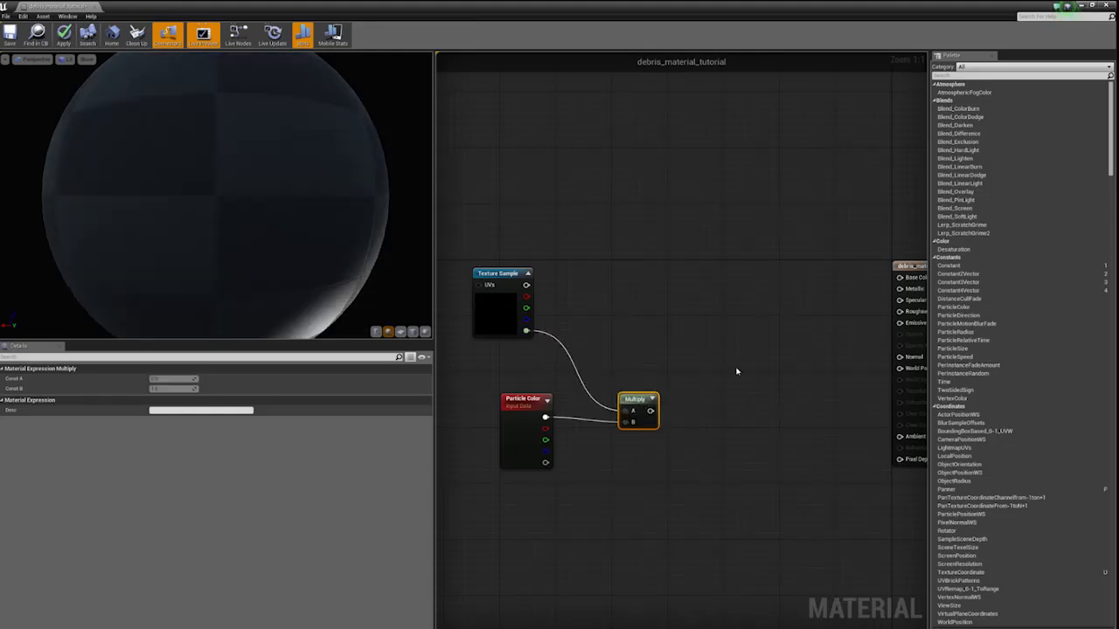
{"action": "right_click_drag", "start_coordinate": [730, 408], "coordinate": [680, 393]}
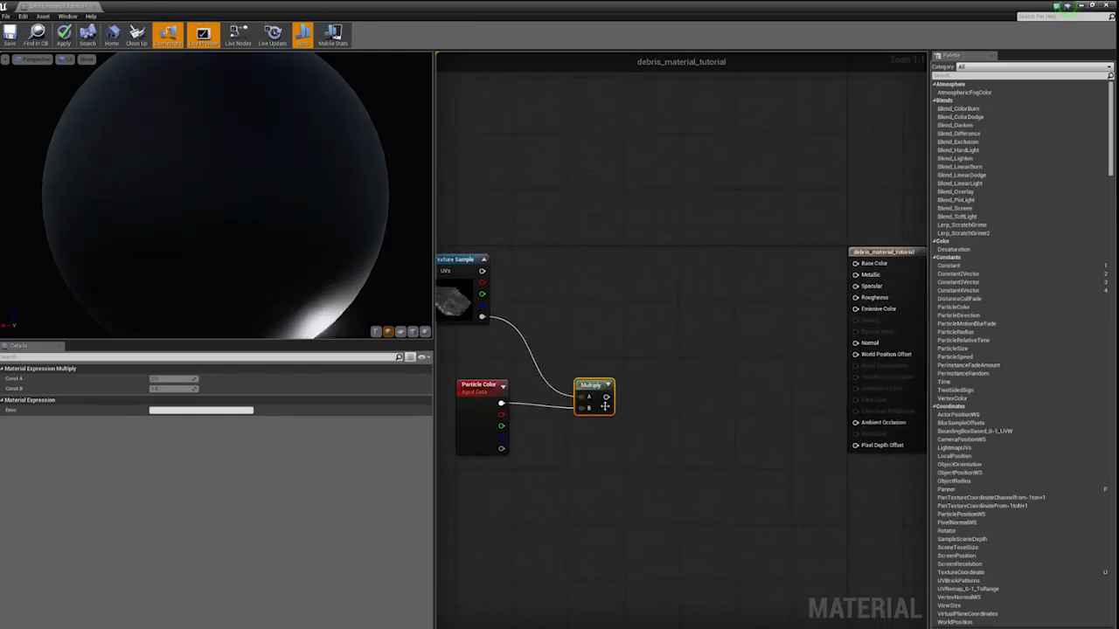
{"action": "left_click_drag", "start_coordinate": [605, 397], "coordinate": [856, 308]}
- Add a second Multiply combining the Texture Sample's RGB (A) with the Particle Color's RGB (B), and wire its output to Base Color
{"action": "left_click", "coordinate": [608, 278]}
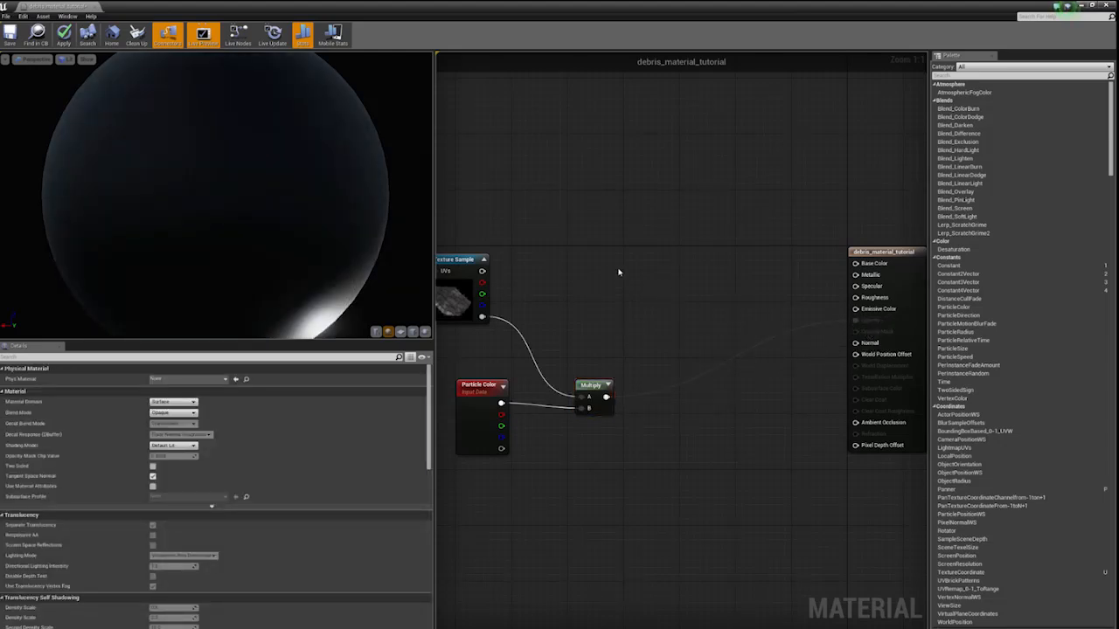
{"action": "left_click", "coordinate": [616, 270]}
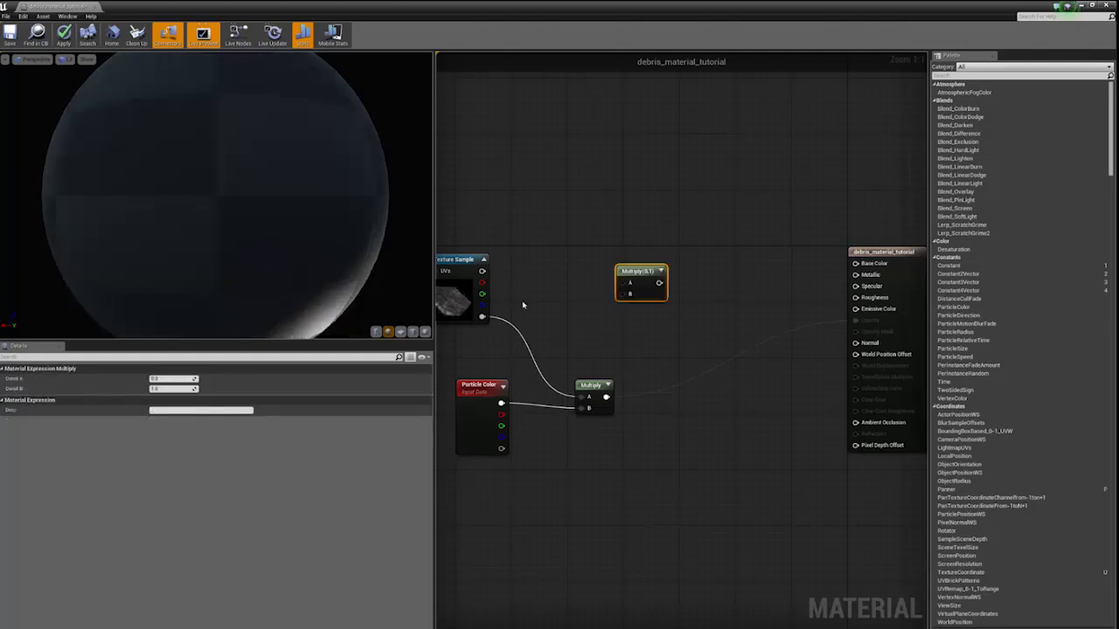
{"action": "left_click_drag", "start_coordinate": [482, 271], "coordinate": [622, 283]}
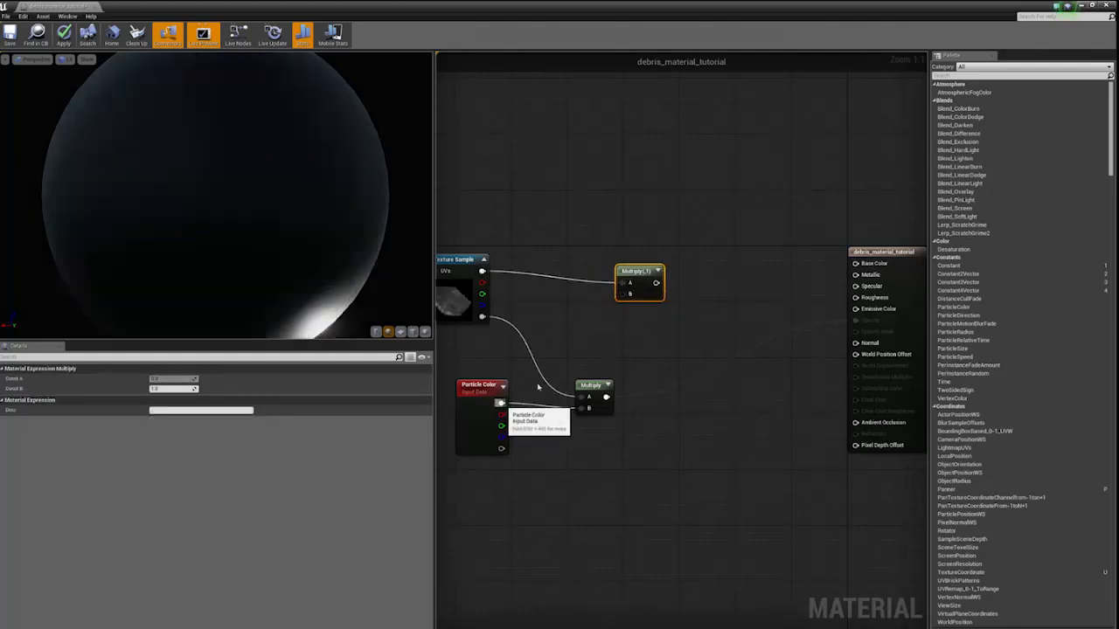
{"action": "left_click_drag", "start_coordinate": [501, 405], "coordinate": [601, 260]}
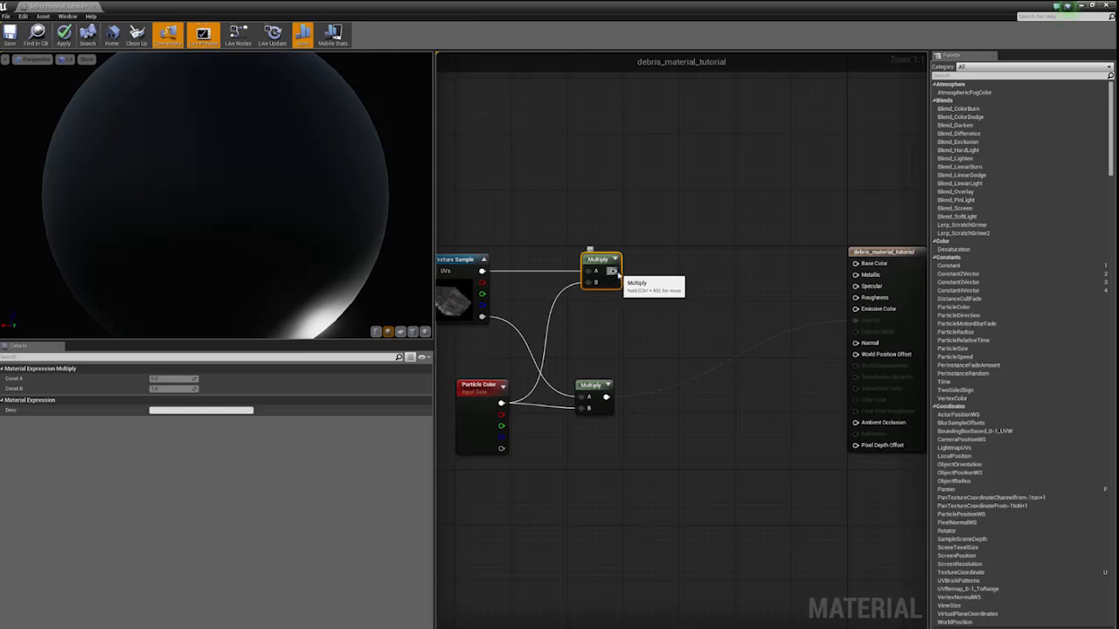
{"action": "left_click_drag", "start_coordinate": [614, 273], "coordinate": [872, 266]}
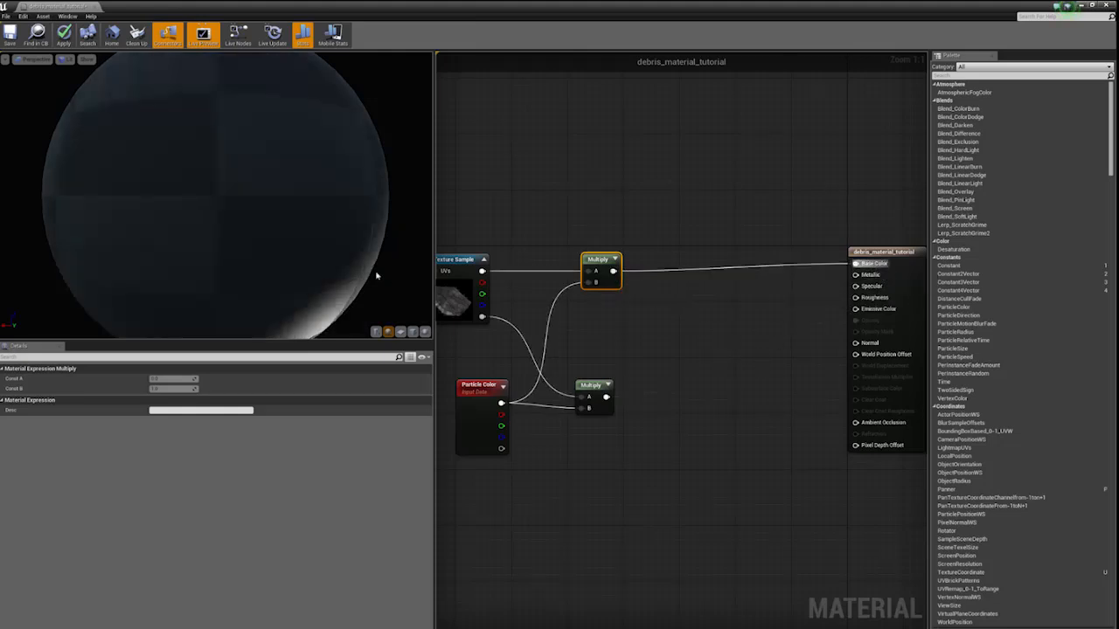
- Switch the material preview mesh to a plane and frame it at a moderate distance
{"action": "left_click", "coordinate": [400, 332]}
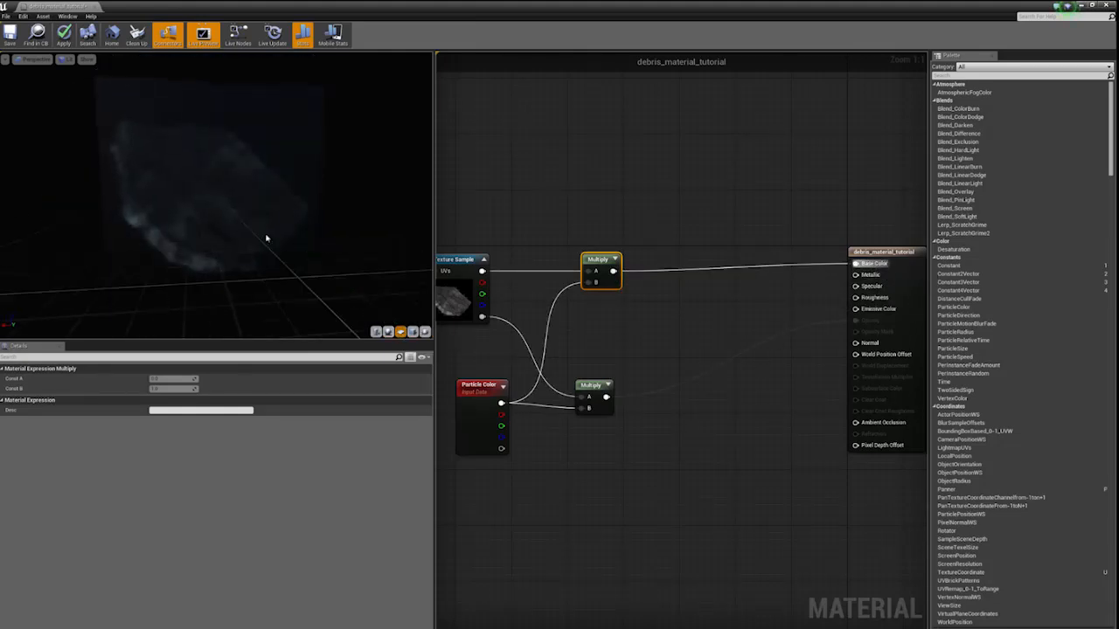
{"action": "scroll", "coordinate": [275, 237], "scroll_direction": "down", "scroll_amount": 5}
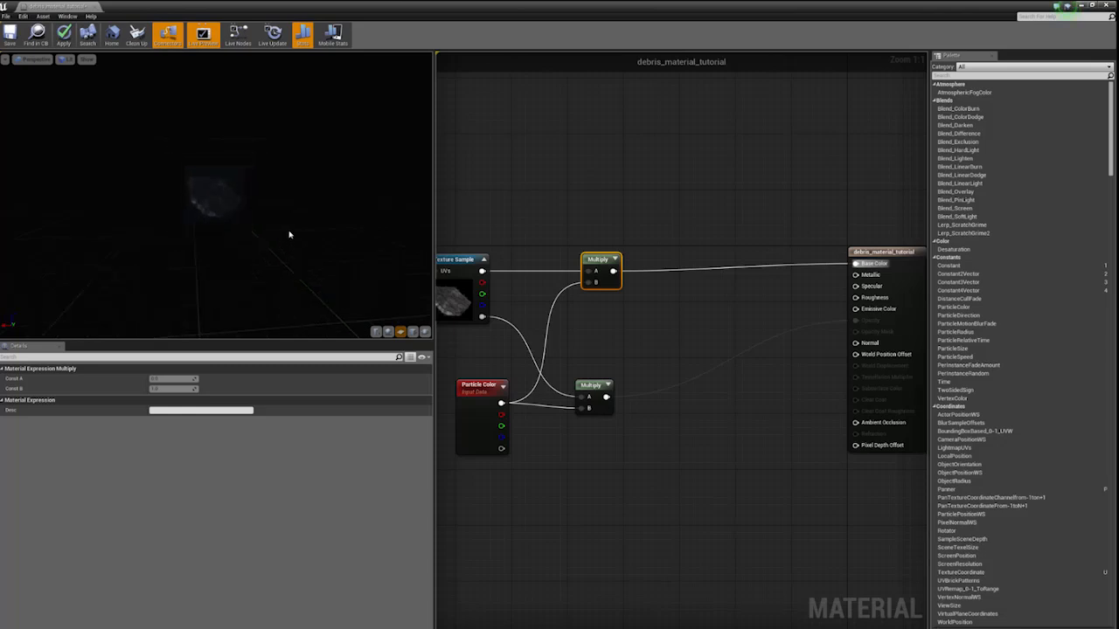
{"action": "scroll", "coordinate": [239, 215], "scroll_direction": "up", "scroll_amount": 4}
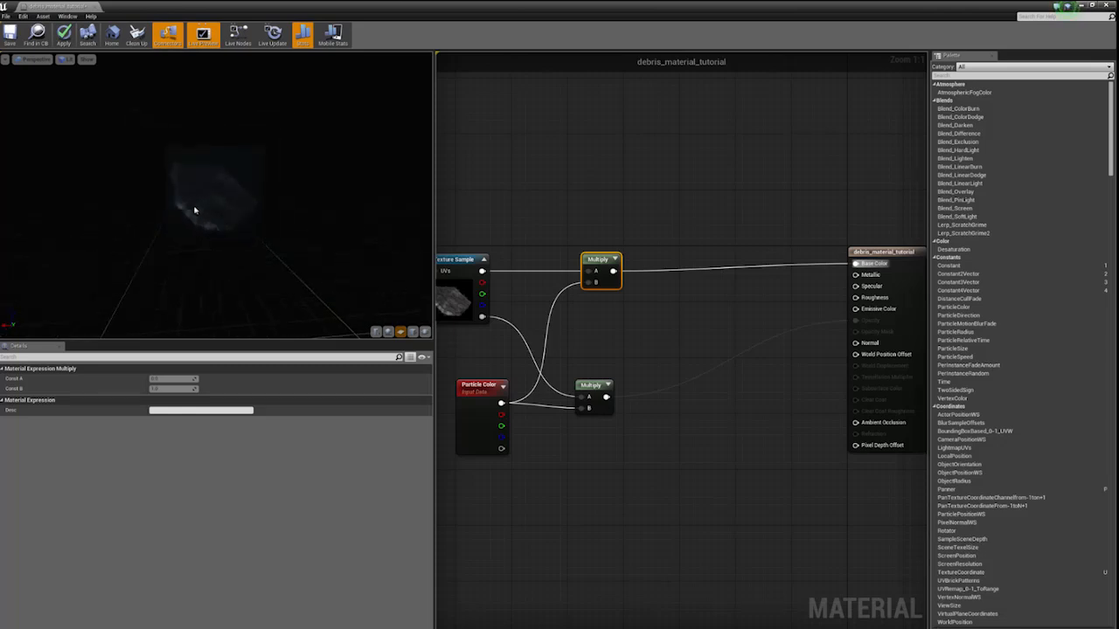
- Add a Constant node with value 0 between the two Multiply nodes and the output, and connect it to Specular
{"action": "left_click", "coordinate": [644, 320]}
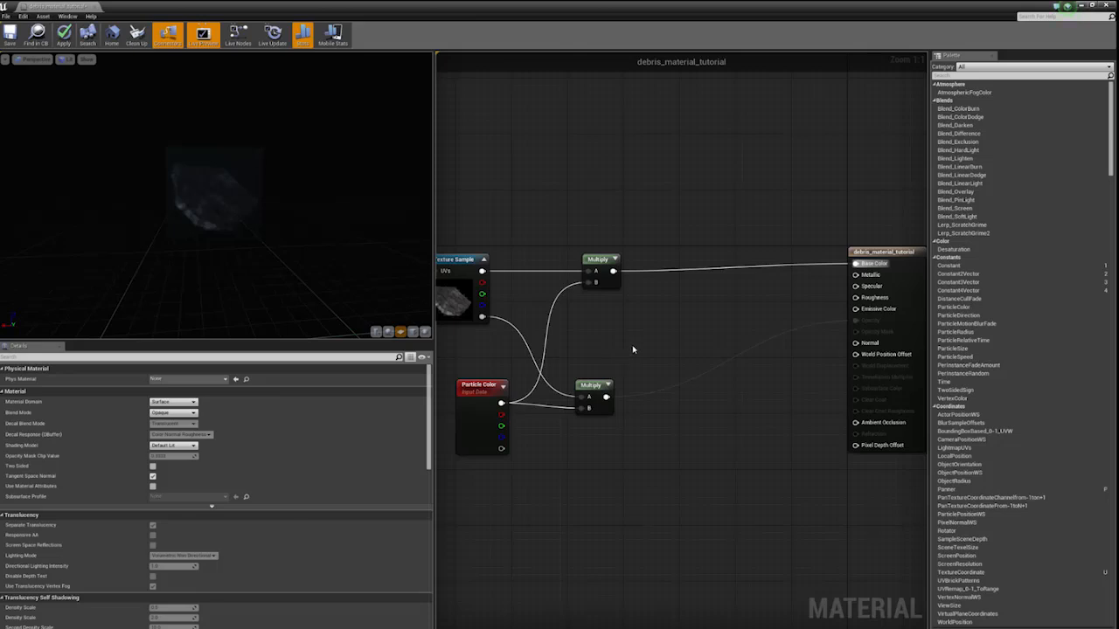
{"action": "right_click", "coordinate": [632, 350]}
{"action": "type", "text": "cons"}
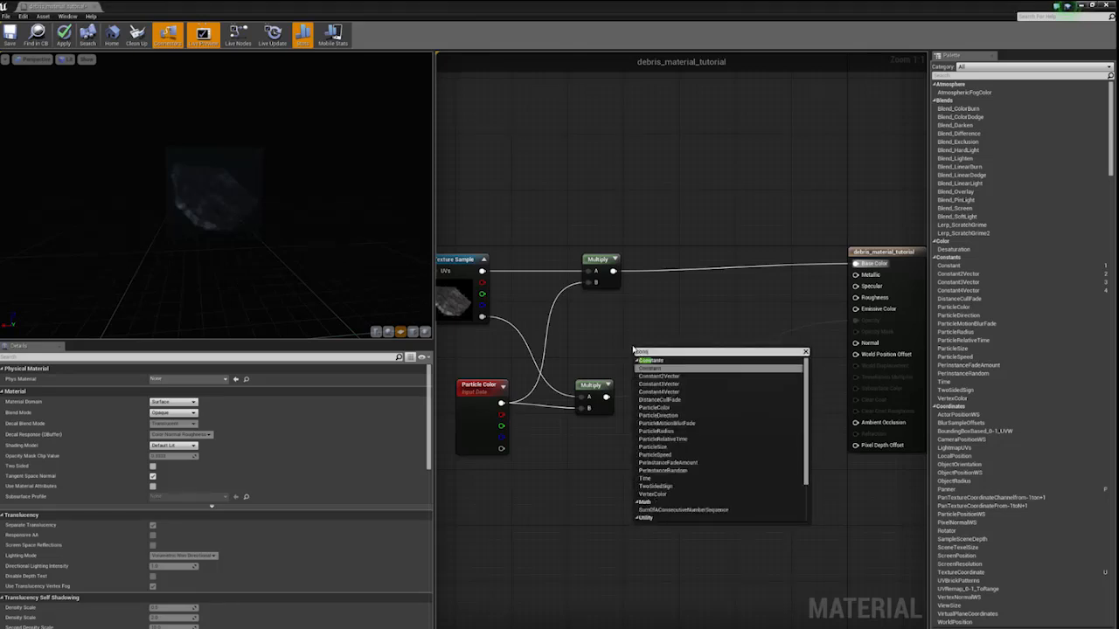
{"action": "left_click", "coordinate": [648, 368]}
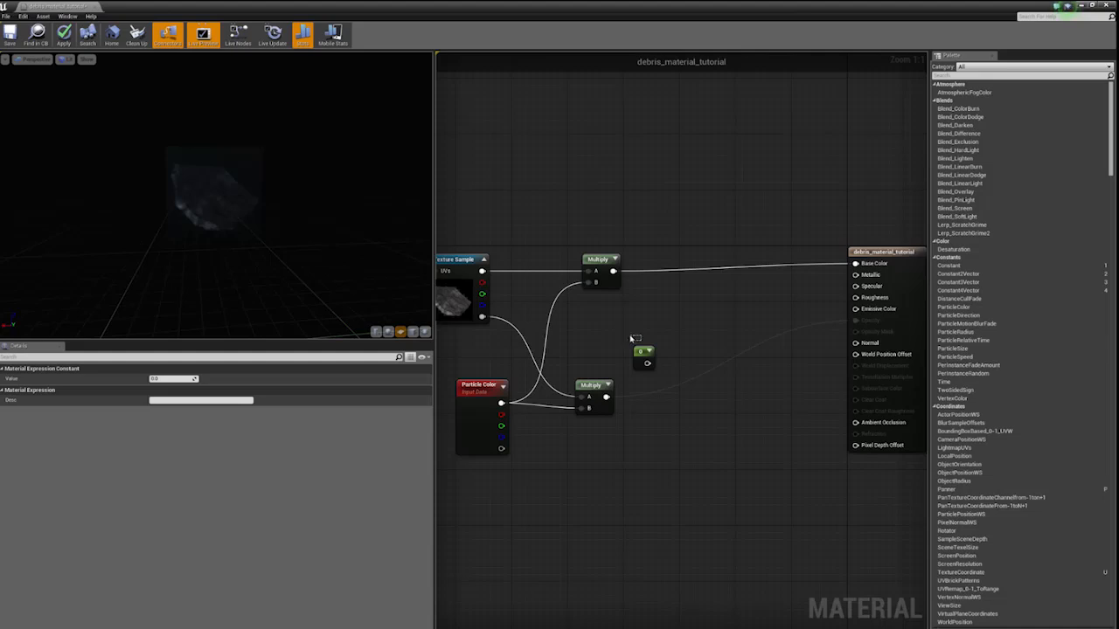
{"action": "left_click", "coordinate": [635, 337]}
{"action": "left_click_drag", "start_coordinate": [646, 363], "coordinate": [856, 286]}
{"action": "mouse_move", "coordinate": [259, 222]}
{"action": "left_mouse_down"}
{"action": "mouse_move", "coordinate": [236, 179]}
{"action": "mouse_move", "coordinate": [219, 214]}
{"action": "mouse_move", "coordinate": [247, 212]}
{"action": "left_mouse_up"}
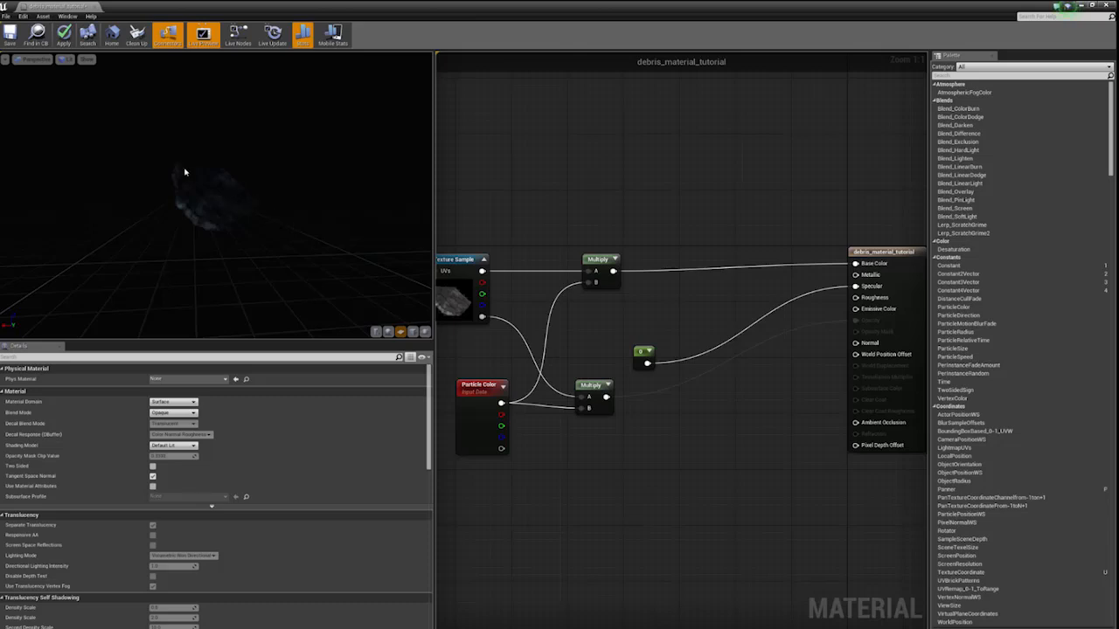
- Move the output node slightly closer to the other nodes and set the material's Blend Mode to Translucent
{"action": "left_click_drag", "start_coordinate": [883, 255], "coordinate": [862, 248]}
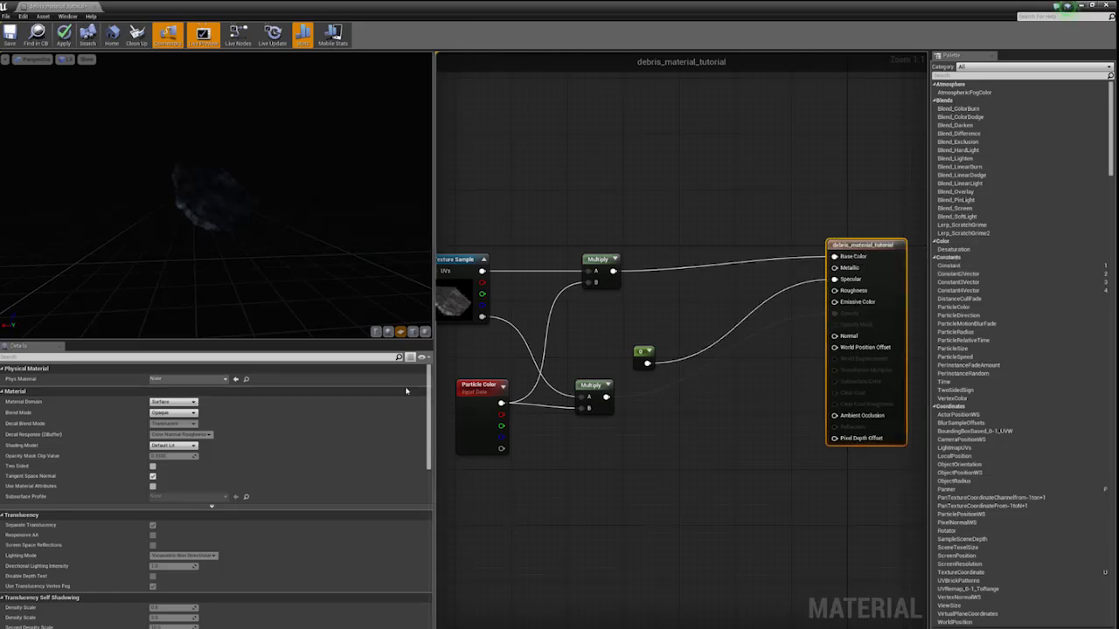
{"action": "left_click", "coordinate": [172, 412]}
{"action": "left_click", "coordinate": [166, 430]}
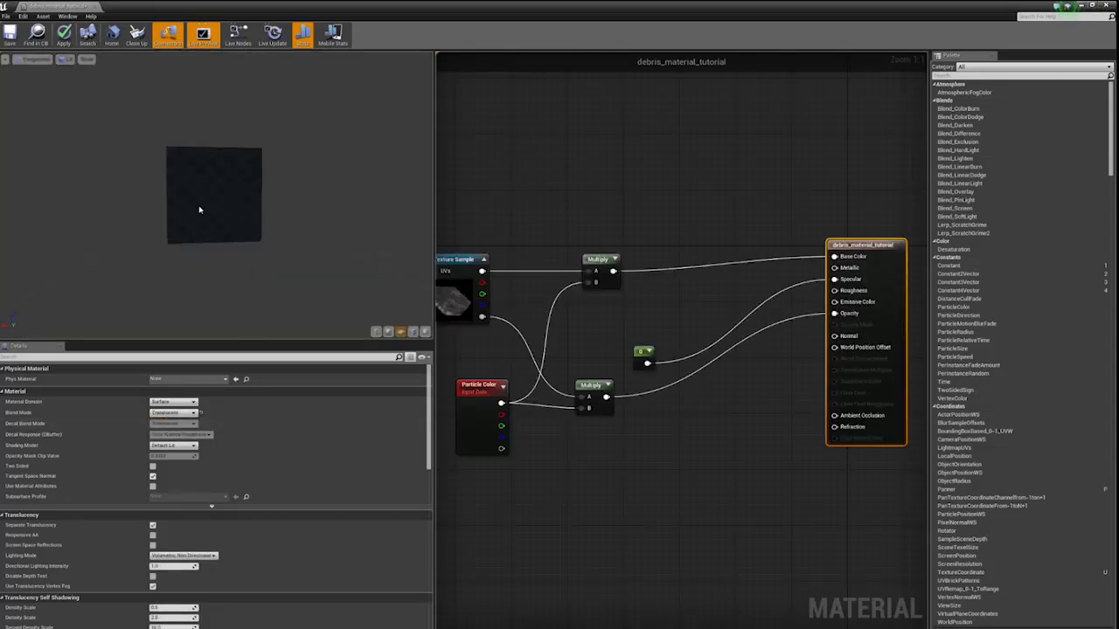
{"action": "left_click_drag", "start_coordinate": [219, 202], "coordinate": [234, 203]}
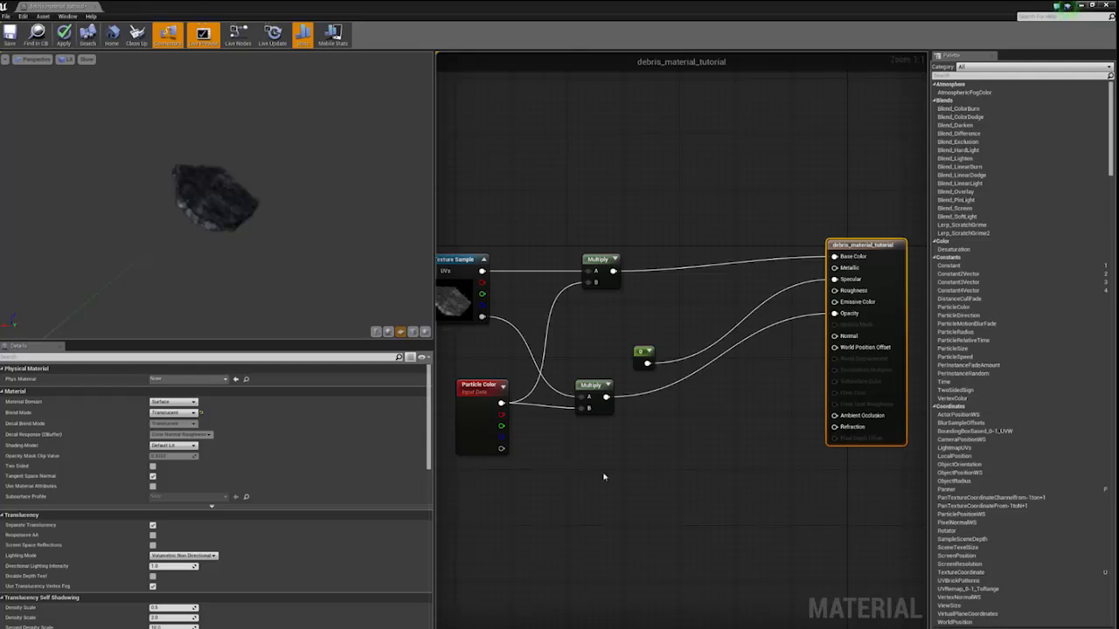
- Apply the changes to debris_material_tutorial and save the asset
{"action": "right_click_drag", "start_coordinate": [618, 476], "coordinate": [679, 510]}
{"action": "right_click_drag", "start_coordinate": [625, 376], "coordinate": [515, 334]}
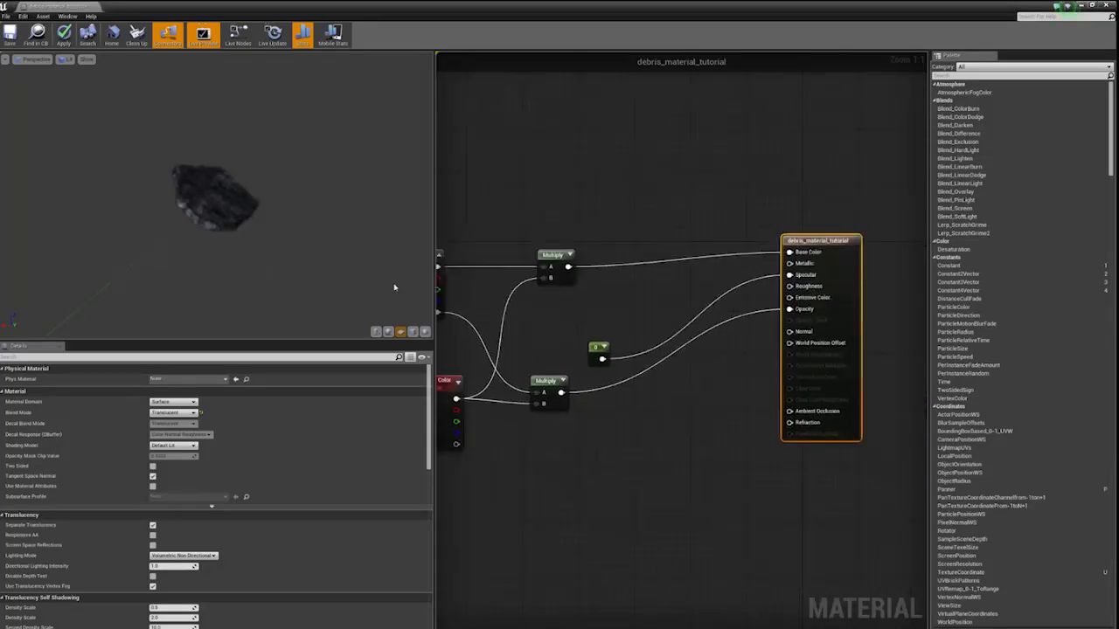
{"action": "left_click", "coordinate": [64, 35]}
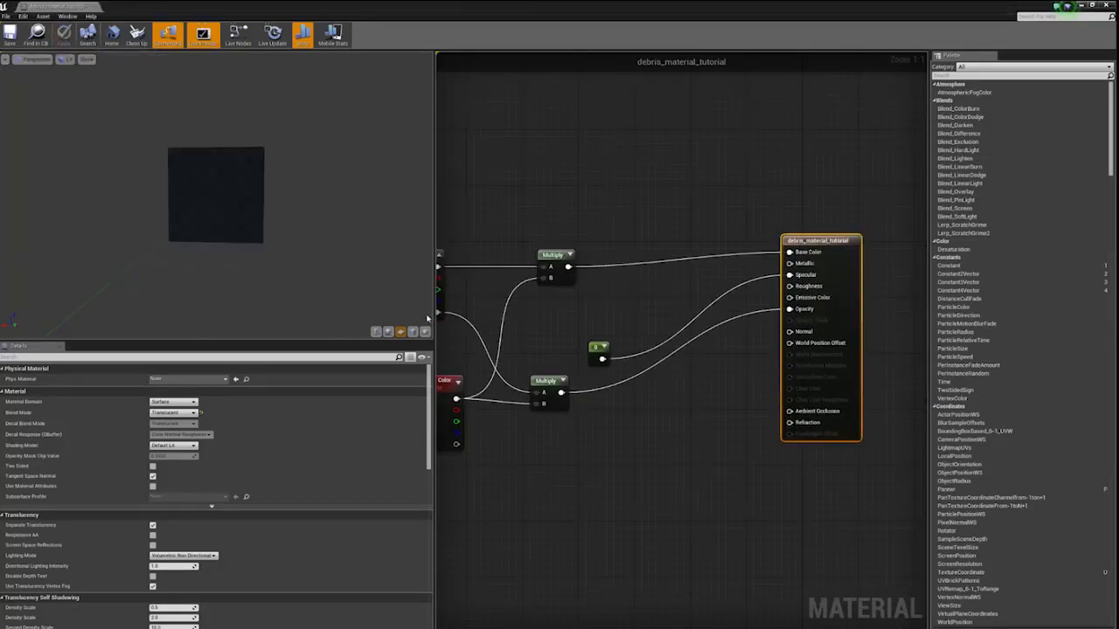
{"action": "left_click_drag", "start_coordinate": [258, 209], "coordinate": [276, 211]}
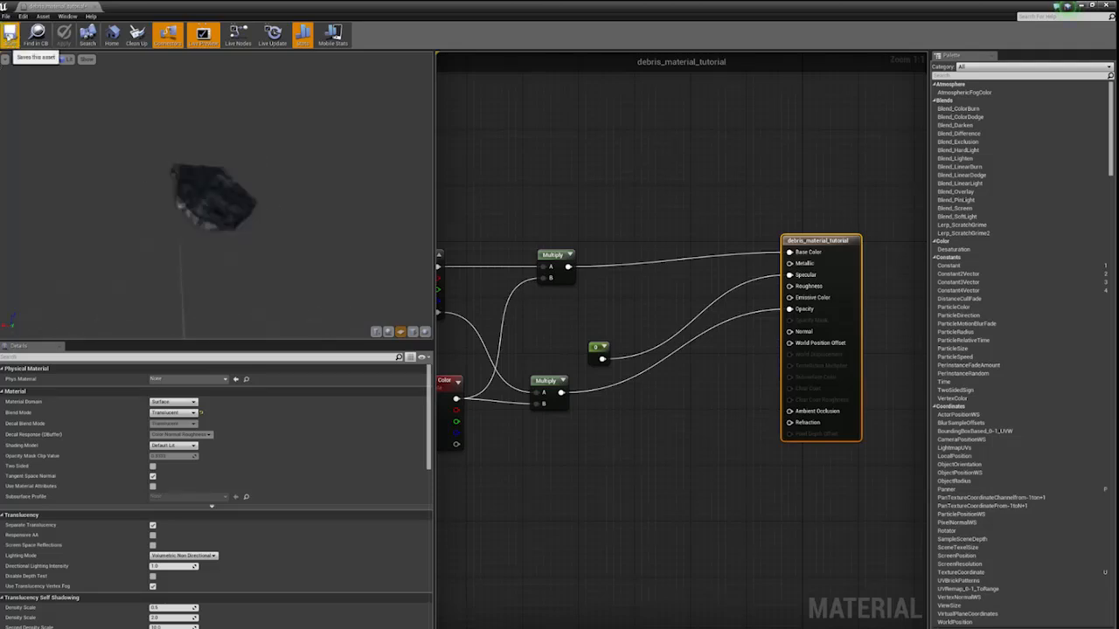
{"action": "left_click", "coordinate": [10, 35]}
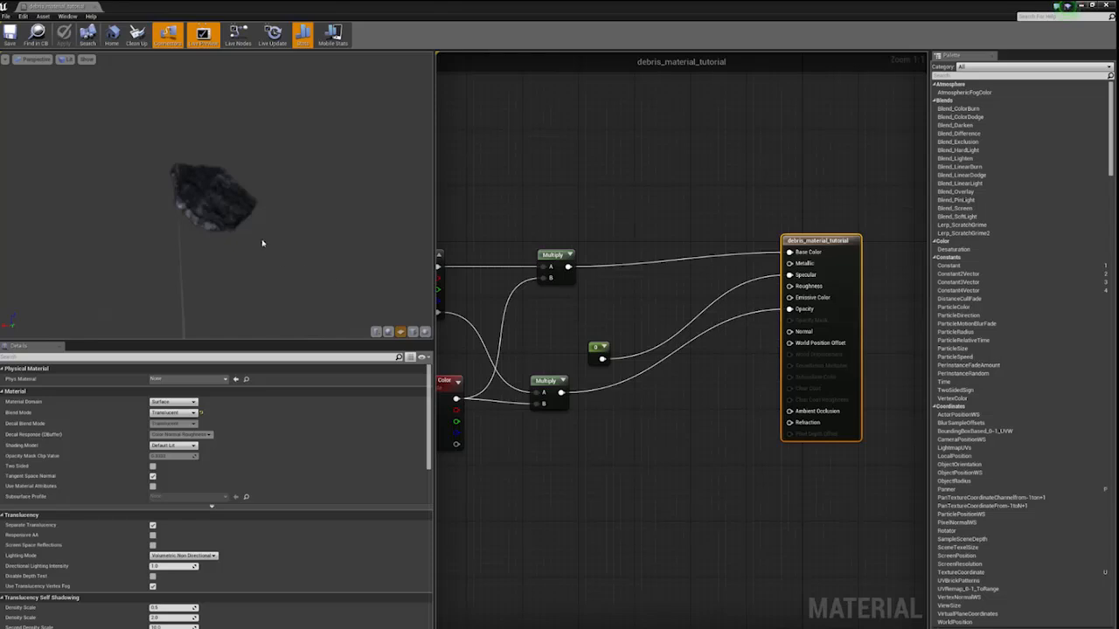
- Spread the Texture Sample and Particle Color nodes farther apart, and close the material editor, applying the changes to the original material
{"action": "right_click_drag", "start_coordinate": [539, 247], "coordinate": [639, 214]}
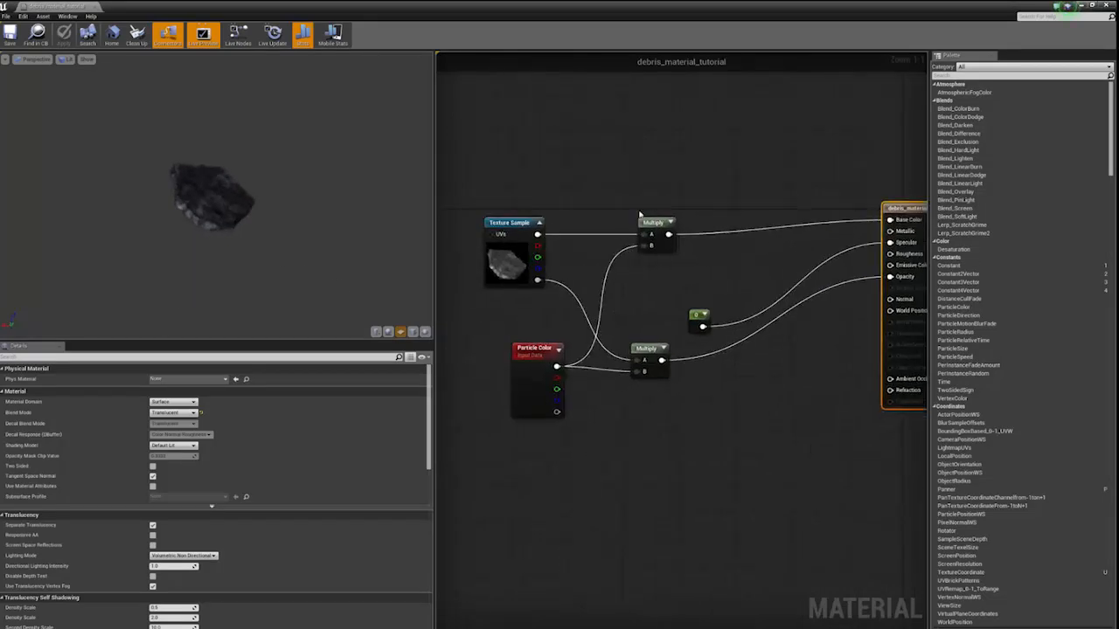
{"action": "left_click_drag", "start_coordinate": [516, 262], "coordinate": [479, 219]}
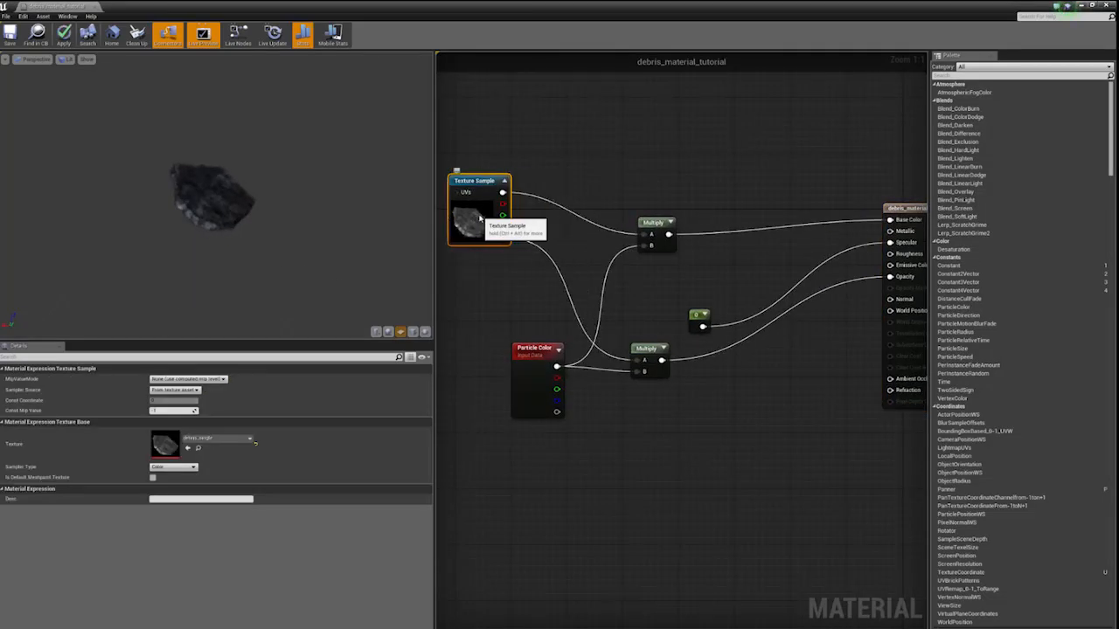
{"action": "left_click_drag", "start_coordinate": [530, 350], "coordinate": [493, 379]}
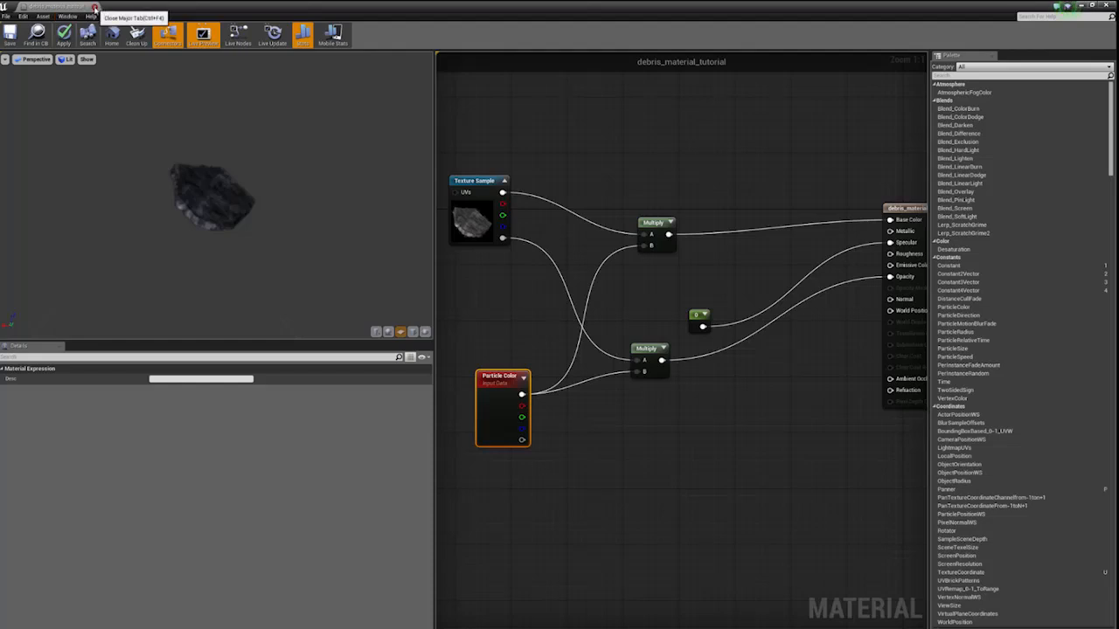
{"action": "left_click", "coordinate": [94, 7]}
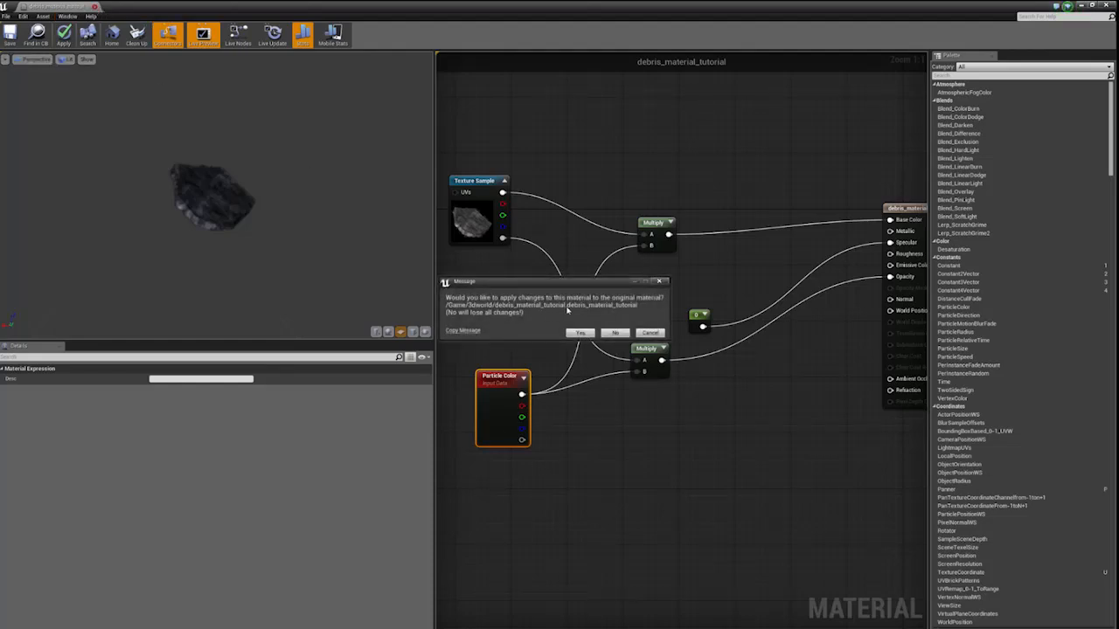
{"action": "left_click", "coordinate": [580, 332]}
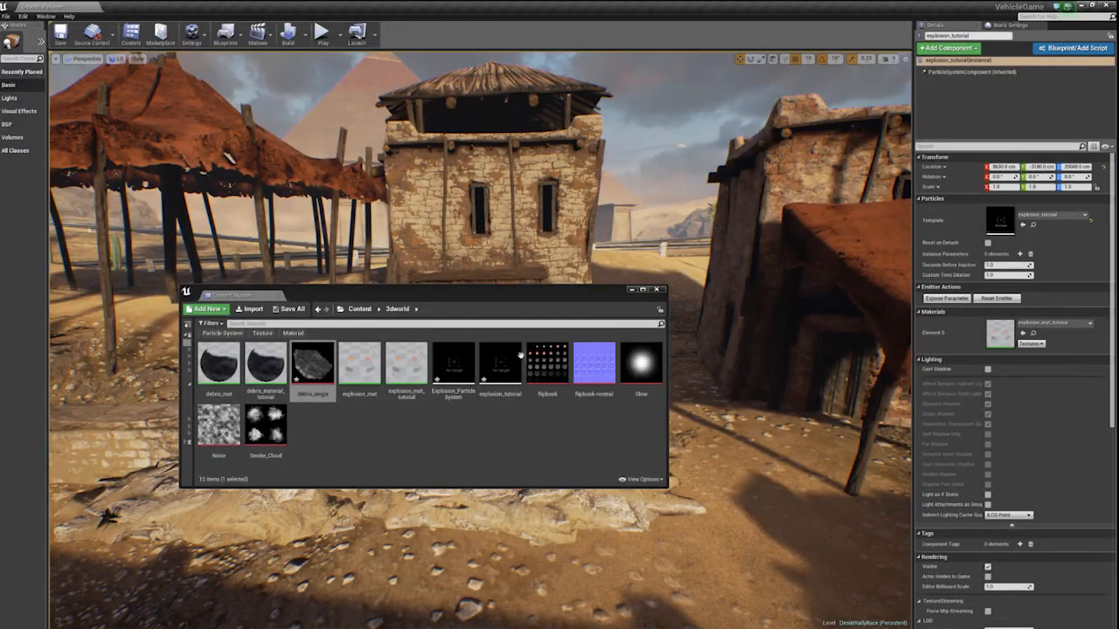
- Open the explosion_tutorial particle system from the 3dworld folder and collapse its Fireball emitter
{"action": "left_click_drag", "start_coordinate": [350, 295], "coordinate": [397, 222]}
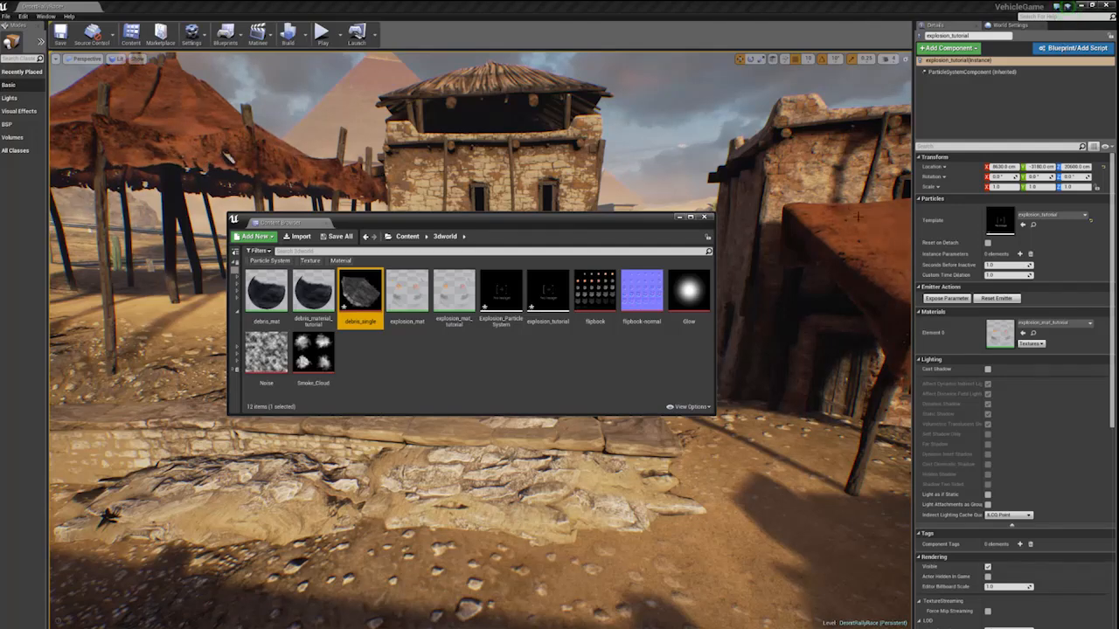
{"action": "left_click", "coordinate": [501, 292]}
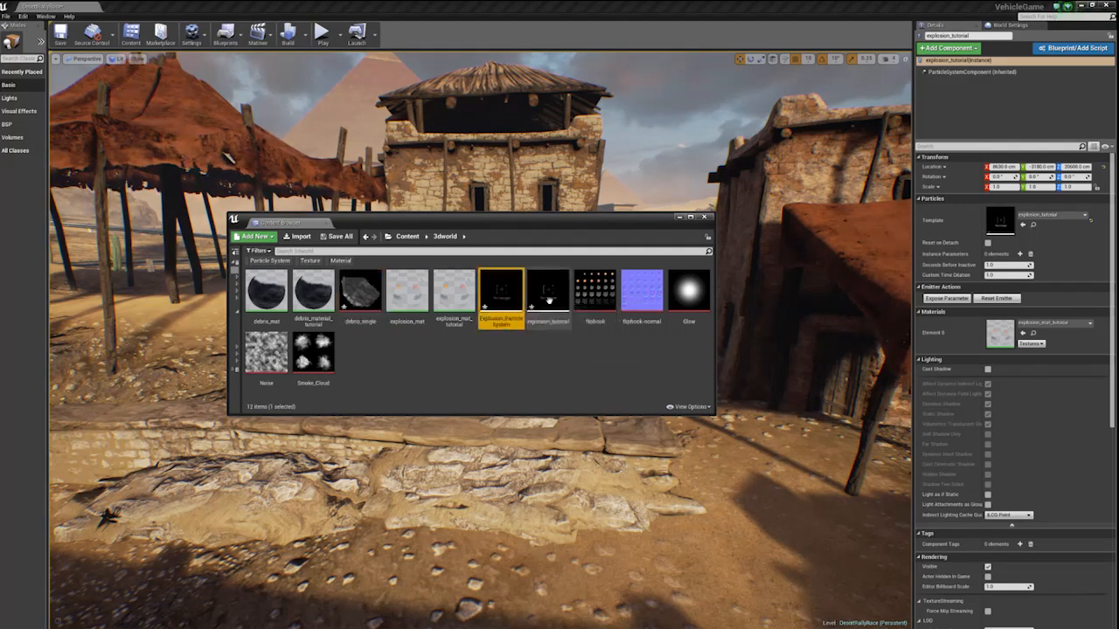
{"action": "double_click", "coordinate": [549, 296]}
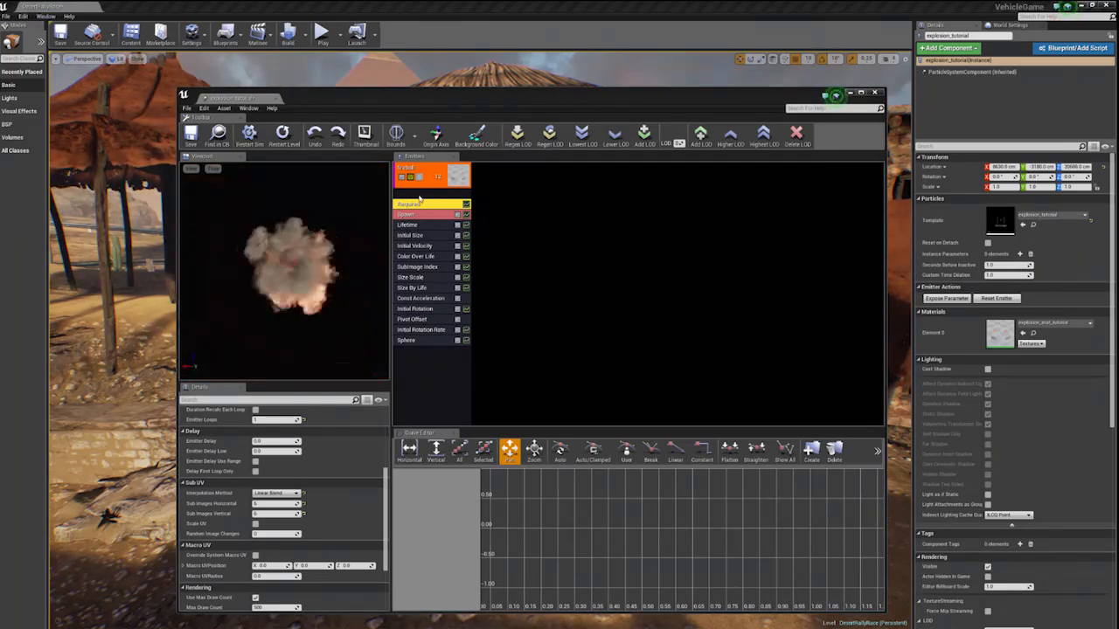
{"action": "double_click", "coordinate": [435, 172]}
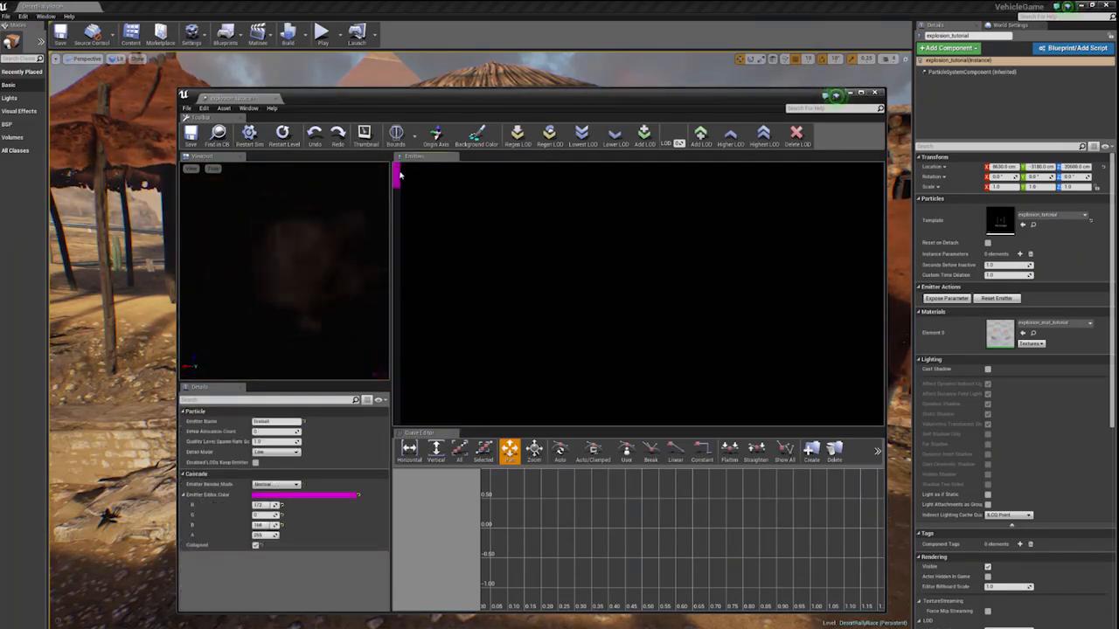
- Expand the collapsed Fireball emitter so its modules are shown
{"action": "double_click", "coordinate": [397, 173]}
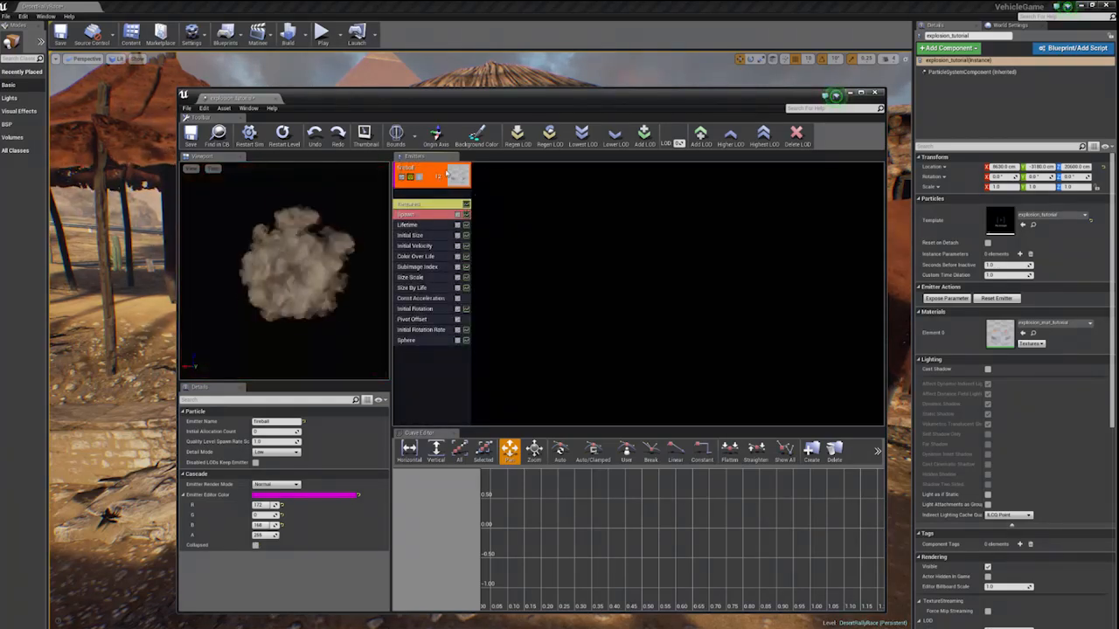
- Duplicate the fireball emitter and rename the copy to glow
{"action": "right_click", "coordinate": [445, 174]}
{"action": "mouse_move", "coordinate": [461, 175]}
{"action": "left_click", "coordinate": [525, 191]}
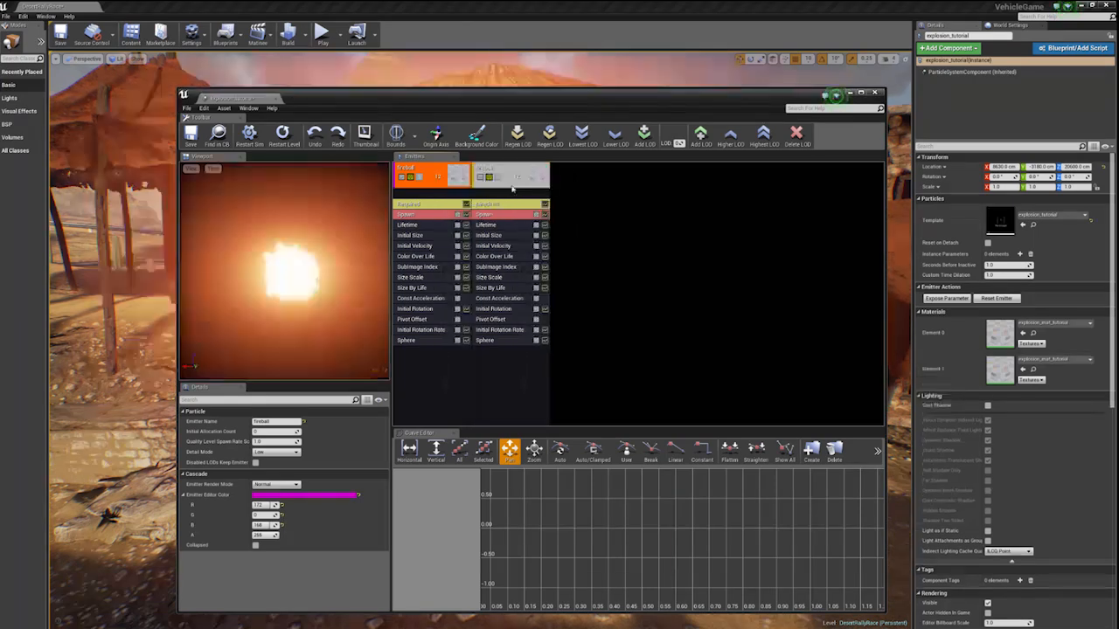
{"action": "right_click", "coordinate": [522, 174]}
{"action": "mouse_move", "coordinate": [528, 179]}
{"action": "left_click", "coordinate": [585, 185]}
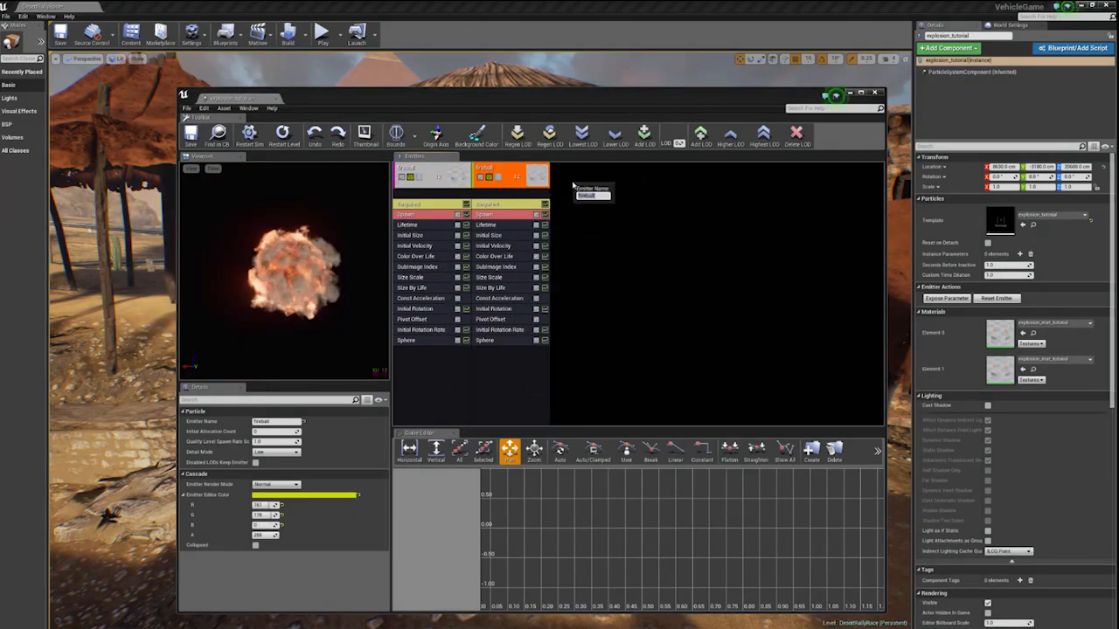
{"action": "type", "text": "glow"}
{"action": "key", "text": "Return"}
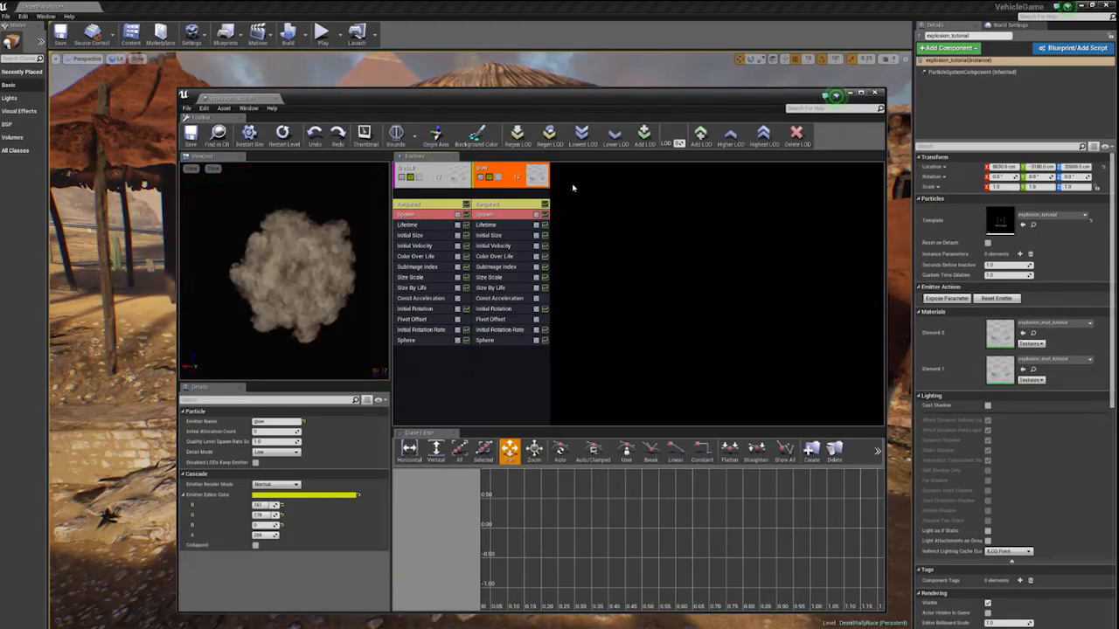
- Duplicate the glow emitter and rename the new copy to sparks
{"action": "left_click", "coordinate": [575, 182]}
{"action": "right_click", "coordinate": [539, 172]}
{"action": "mouse_move", "coordinate": [551, 183]}
{"action": "left_click", "coordinate": [625, 194]}
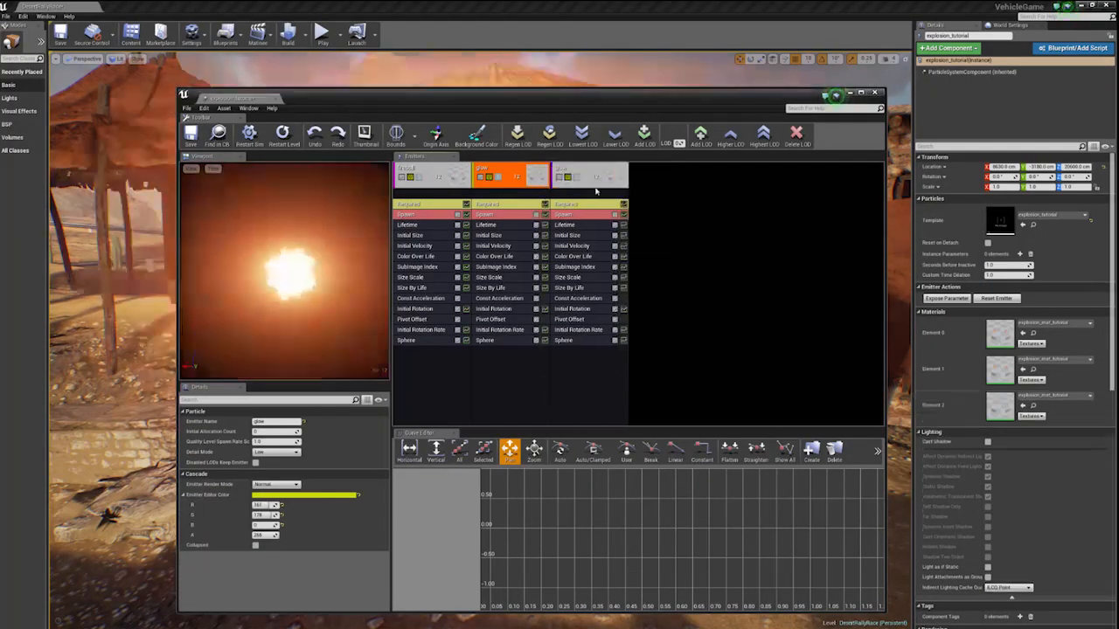
{"action": "right_click", "coordinate": [578, 168]}
{"action": "mouse_move", "coordinate": [603, 171]}
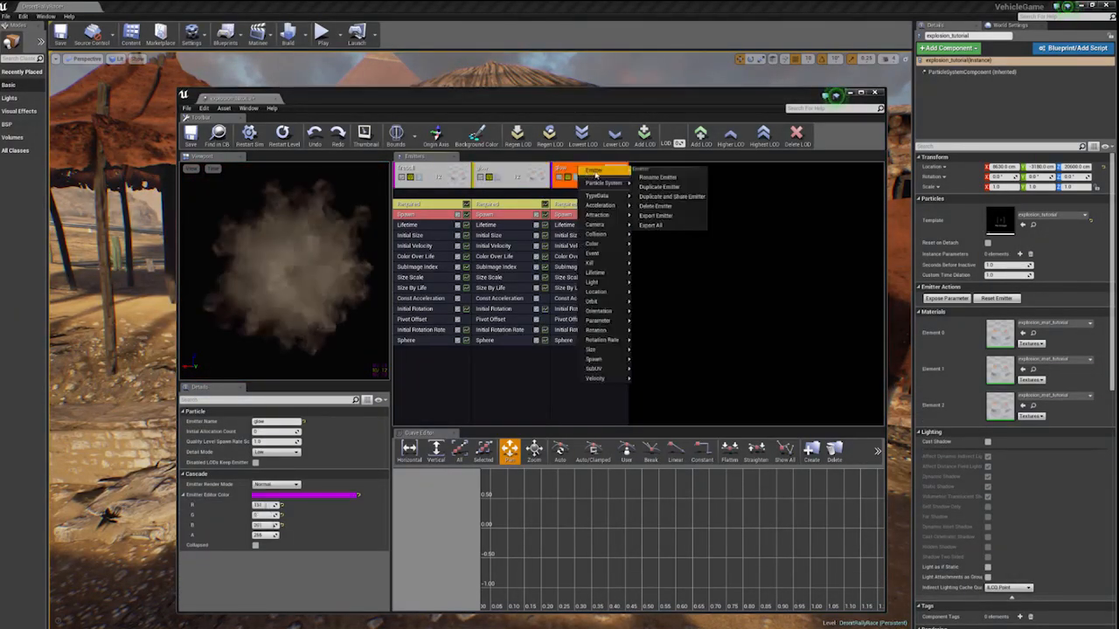
{"action": "left_click", "coordinate": [658, 177]}
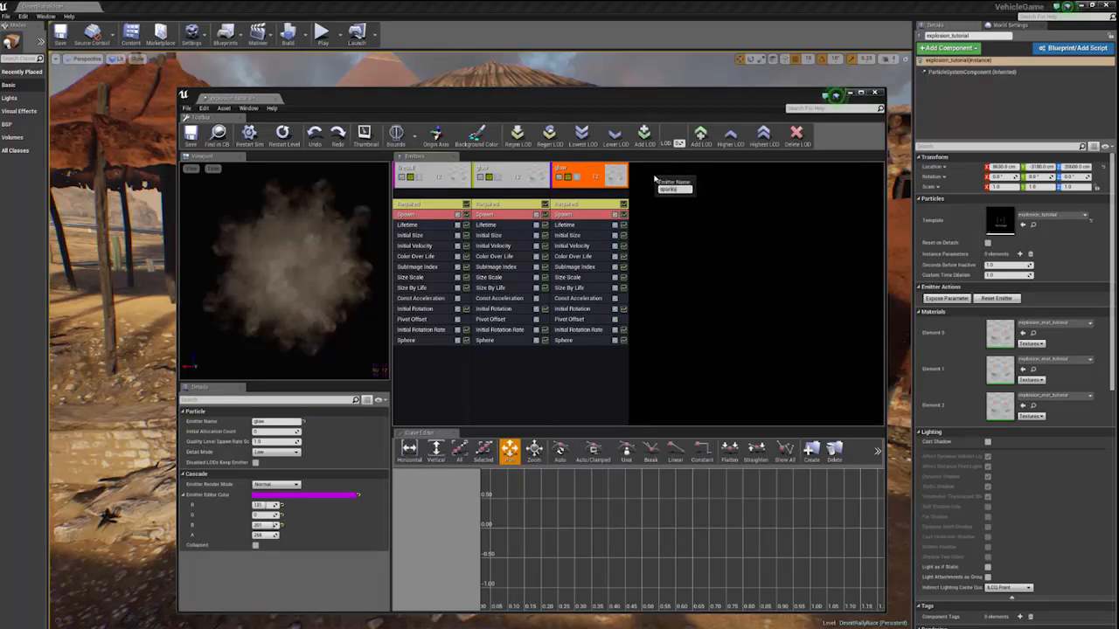
{"action": "key", "text": "Return"}
{"action": "left_click", "coordinate": [655, 175]}
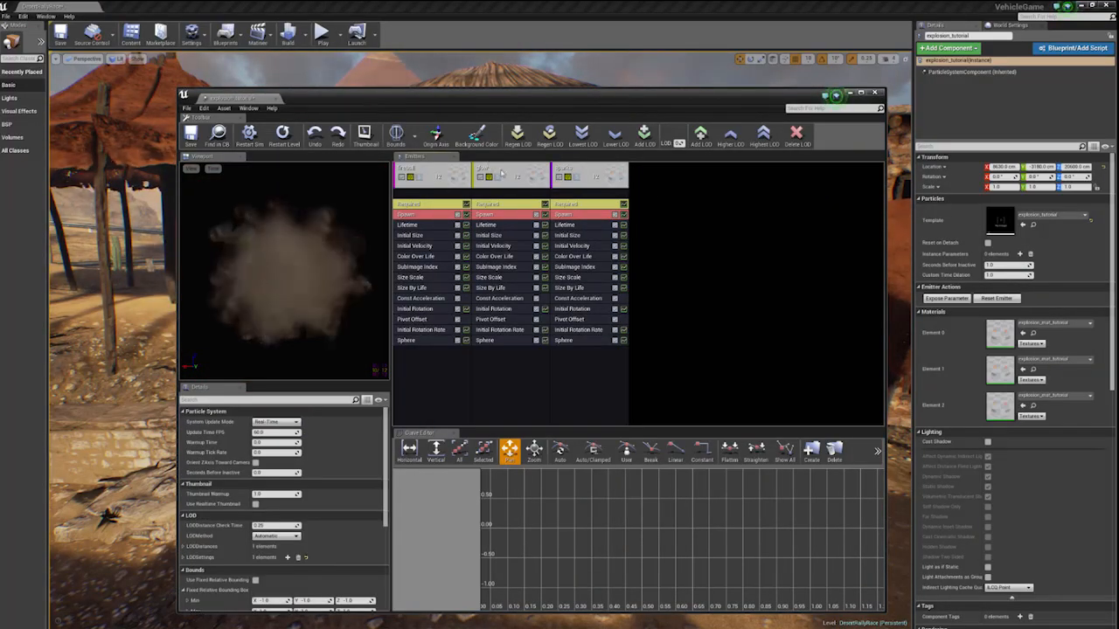
- Disable the glow and sparks emitters so only the fireball plays
{"action": "left_click", "coordinate": [563, 179]}
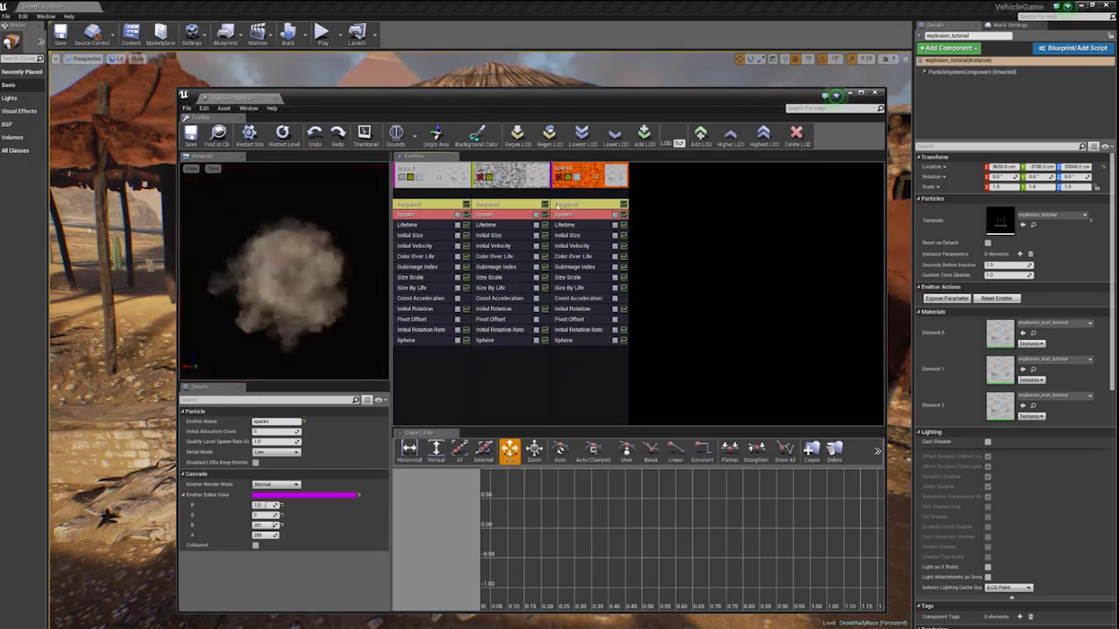
{"action": "left_click", "coordinate": [497, 177]}
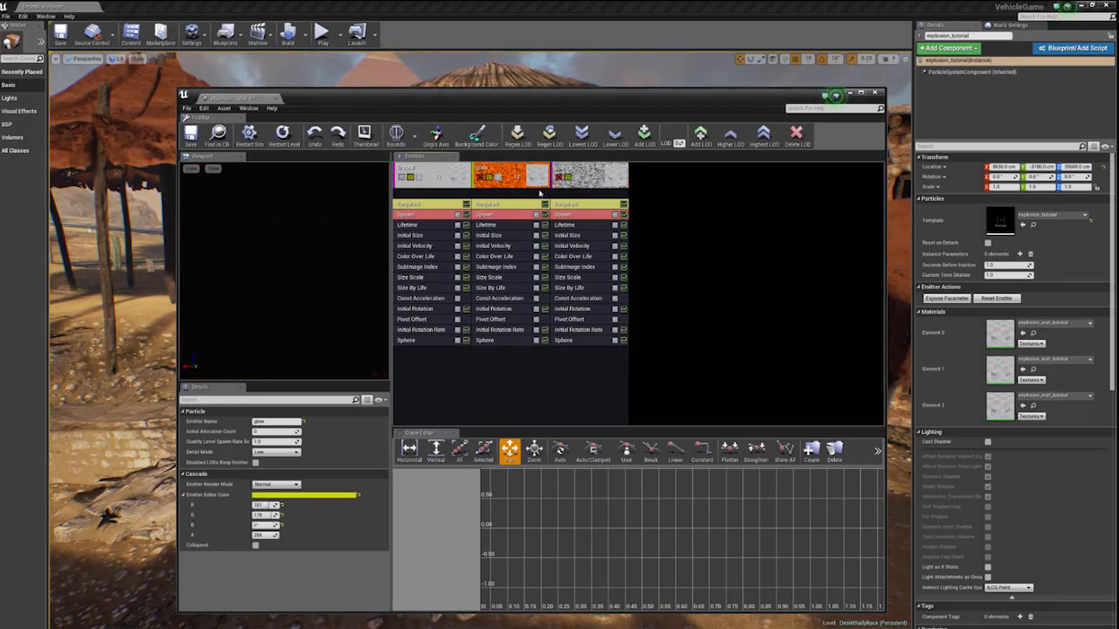
{"action": "left_click", "coordinate": [585, 173]}
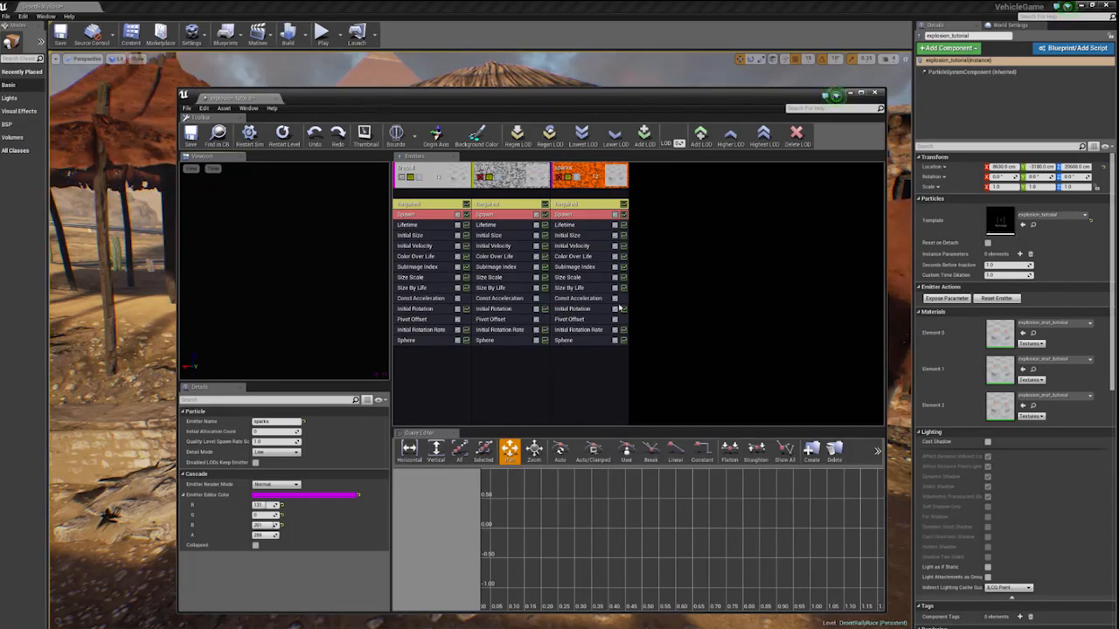
{"action": "left_click", "coordinate": [492, 178]}
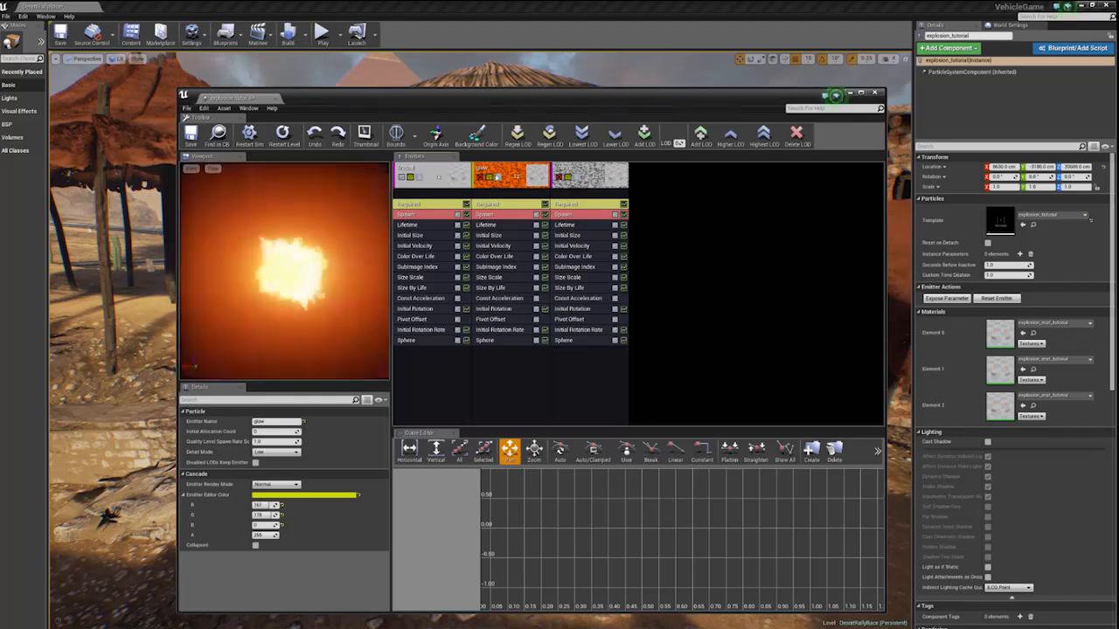
- Delete the glow and sparks emitters, keeping only the fireball emitter
{"action": "key", "text": "Delete"}
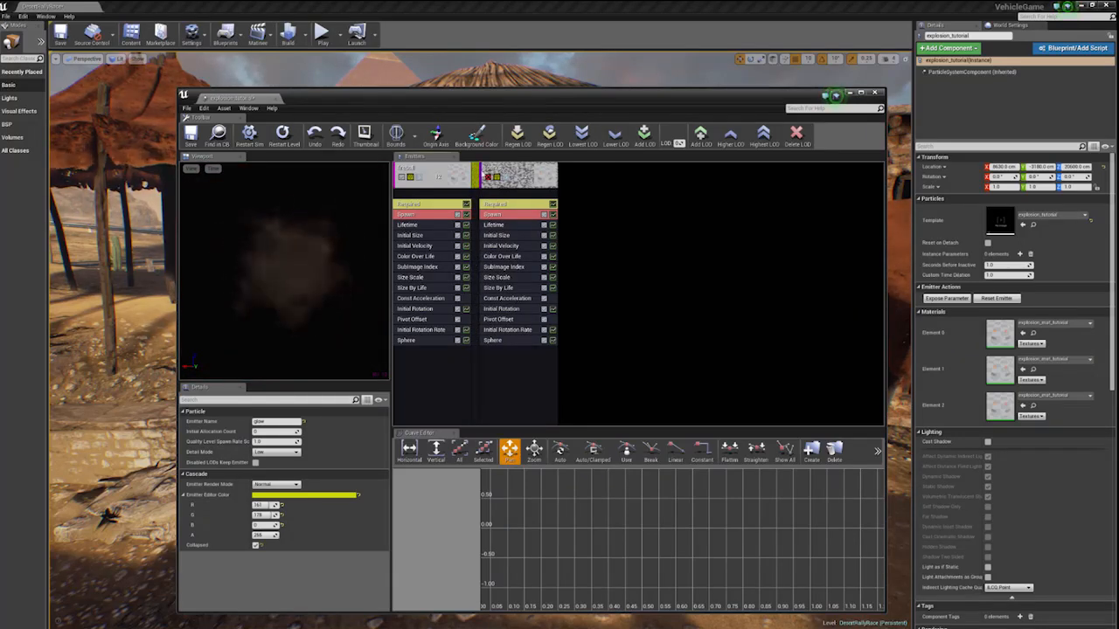
{"action": "key", "text": "ctrl+z"}
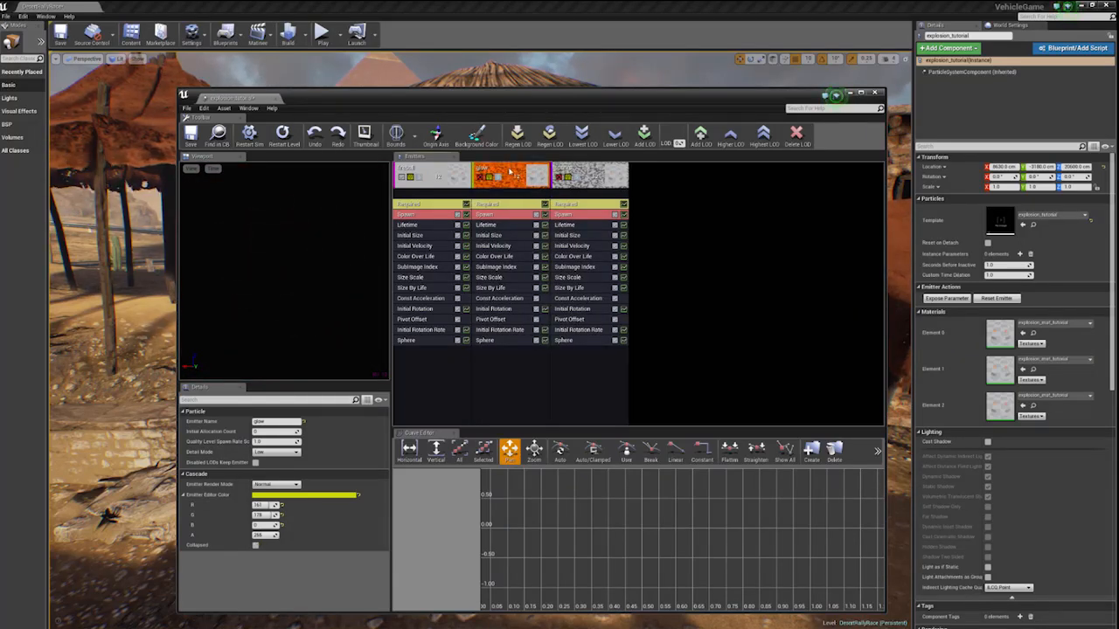
{"action": "key", "text": "Delete"}
{"action": "left_click", "coordinate": [509, 172]}
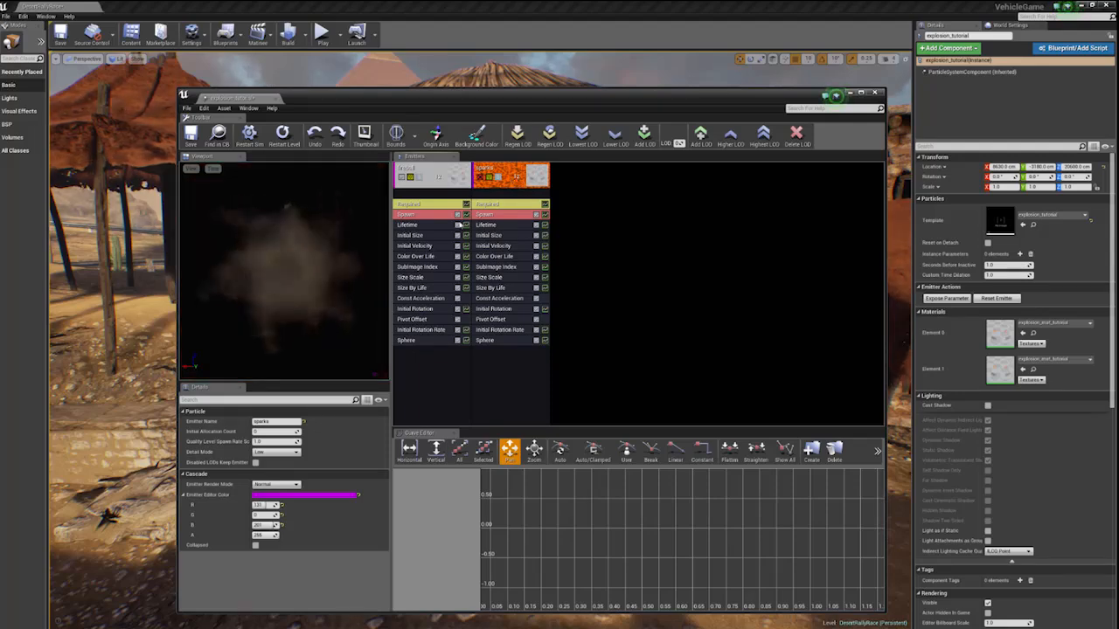
{"action": "key", "text": "Delete"}
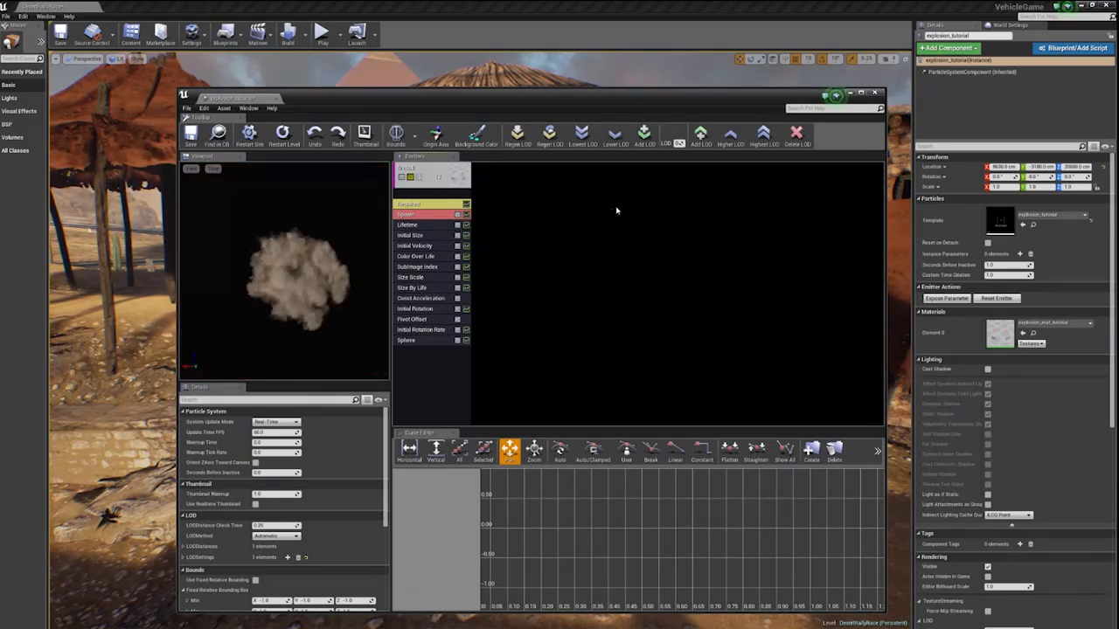
- Add a new sprite emitter beside the fireball and rename it debris
{"action": "left_click", "coordinate": [515, 184]}
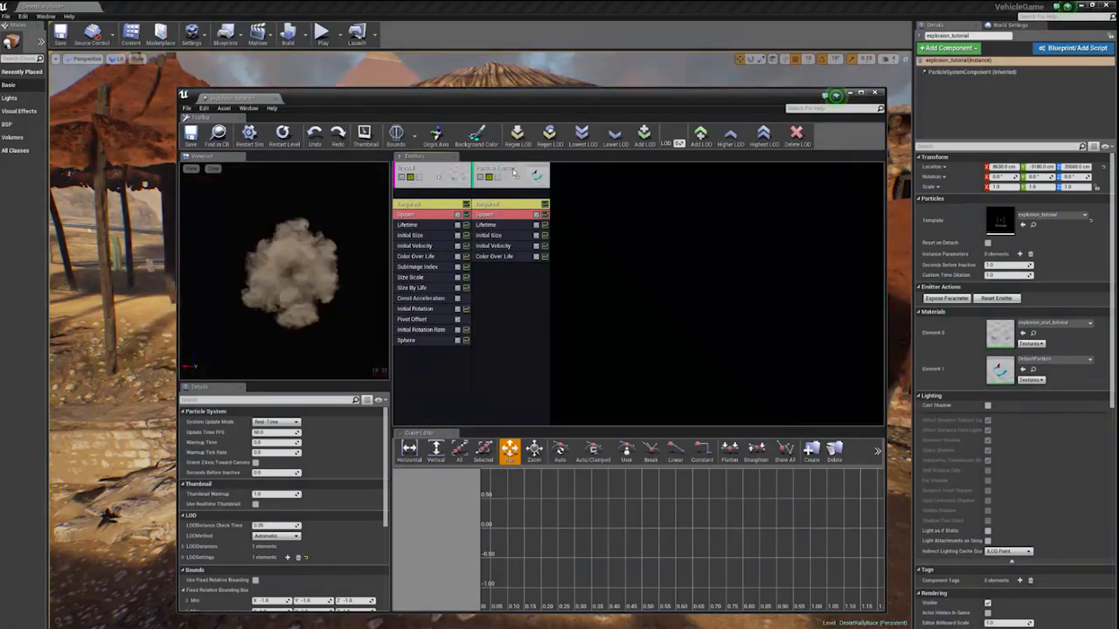
{"action": "right_click", "coordinate": [514, 172]}
{"action": "mouse_move", "coordinate": [524, 174]}
{"action": "left_click", "coordinate": [593, 181]}
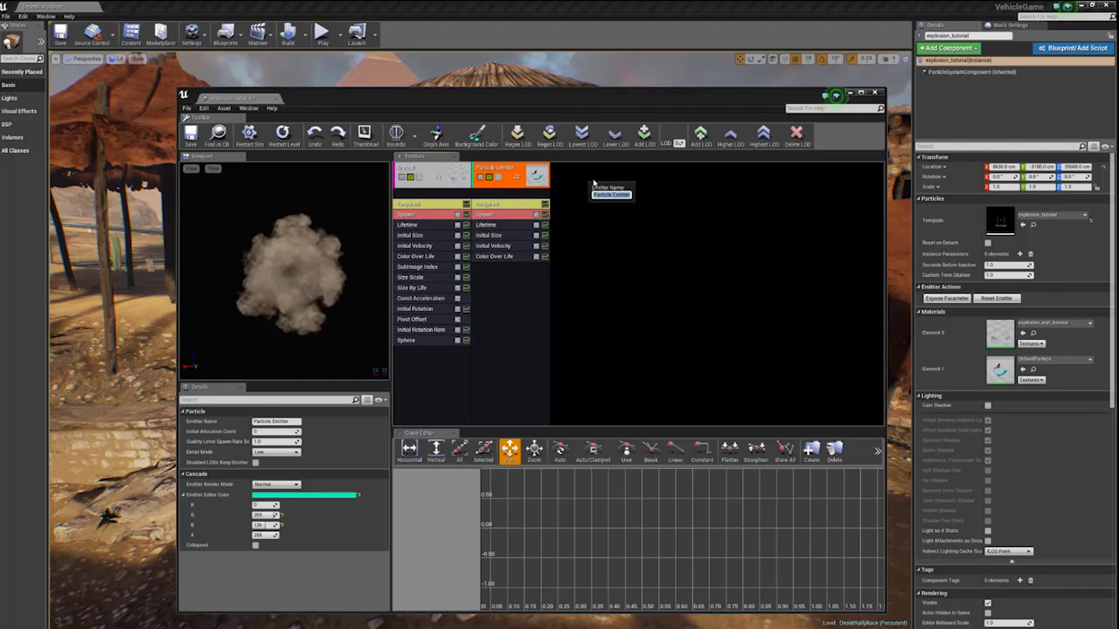
{"action": "type", "text": "de"}
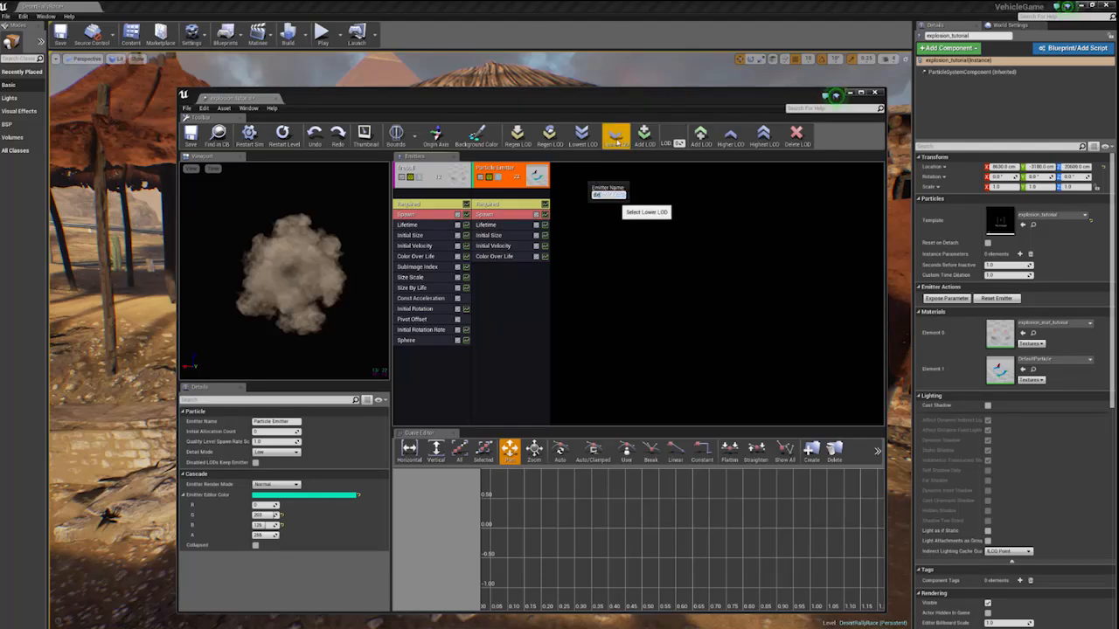
{"action": "type", "text": "bris"}
{"action": "key", "text": "Return"}
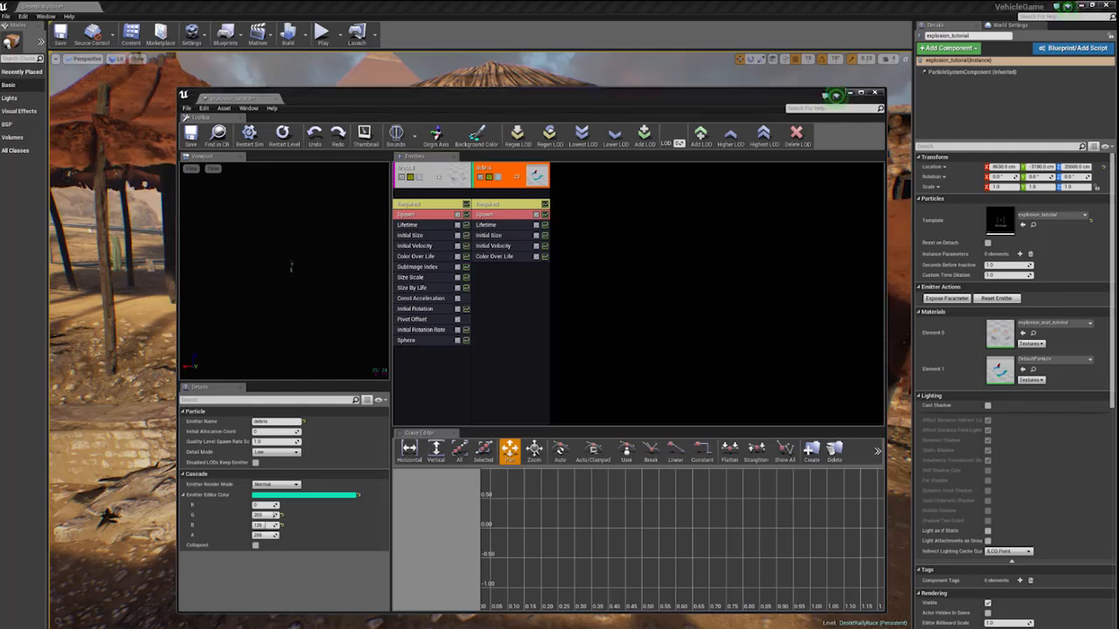
- Add GPU Sprites type data to the debris emitter
{"action": "right_click", "coordinate": [529, 272]}
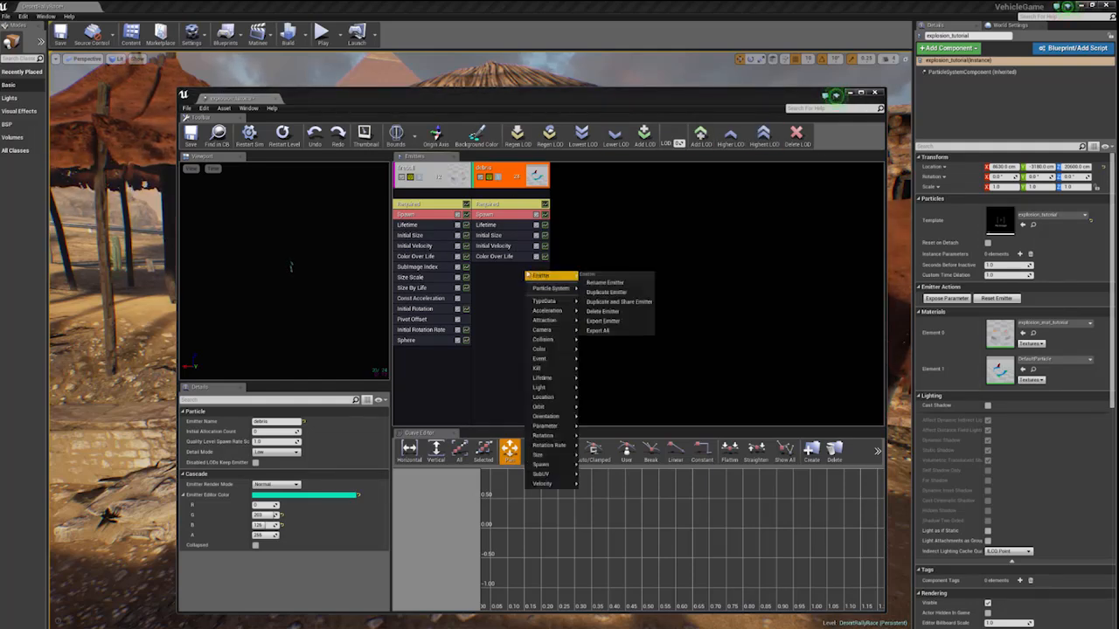
{"action": "mouse_move", "coordinate": [556, 294]}
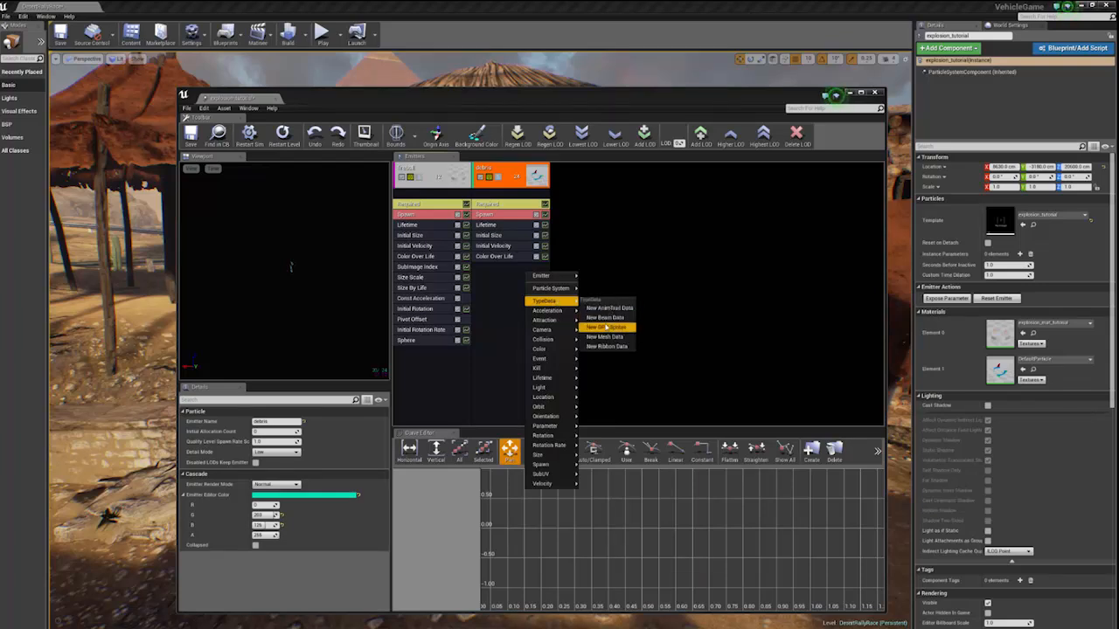
{"action": "left_click", "coordinate": [605, 327]}
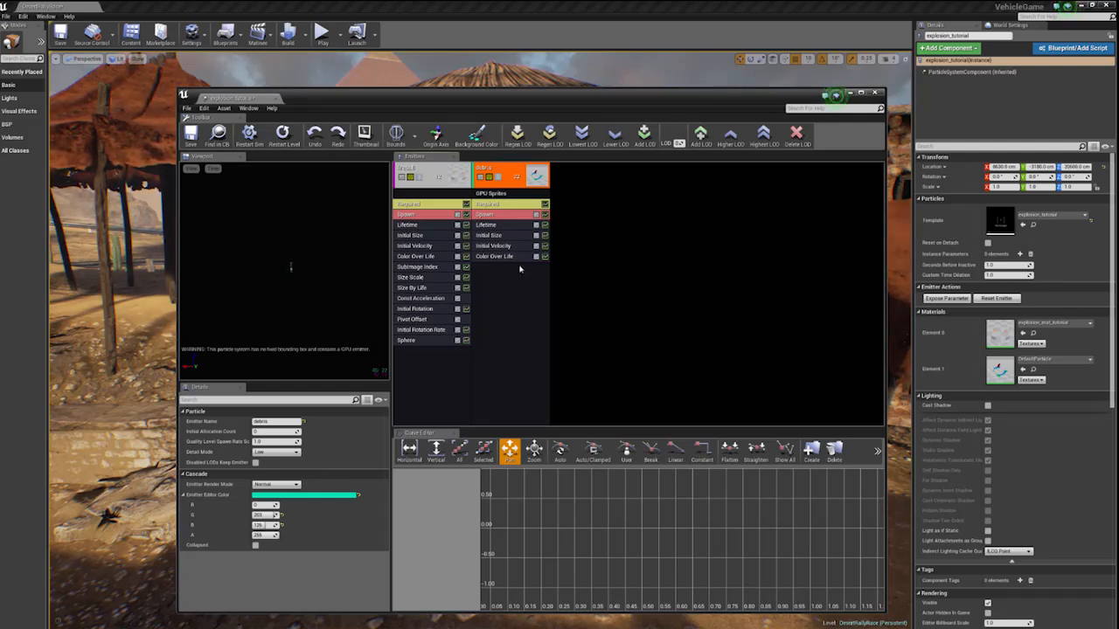
- Examine the debris emitter's Initial Velocity, Lifetime and addable modules, and the fireball's Initial Rotation, Size By Life and Initial Size settings
{"action": "left_click", "coordinate": [494, 247]}
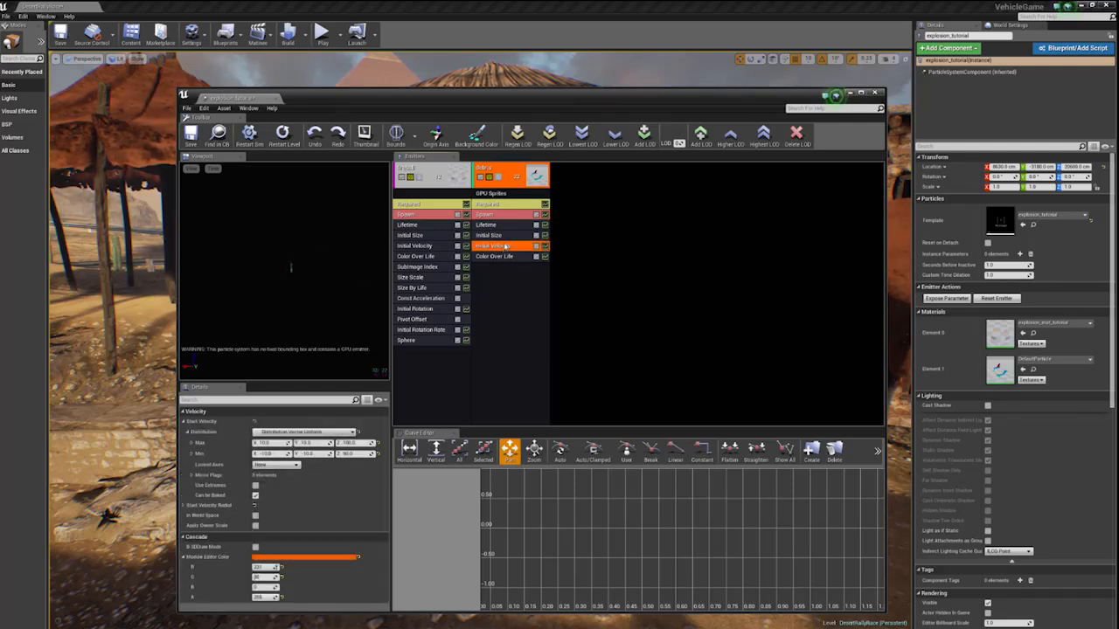
{"action": "left_click", "coordinate": [495, 226]}
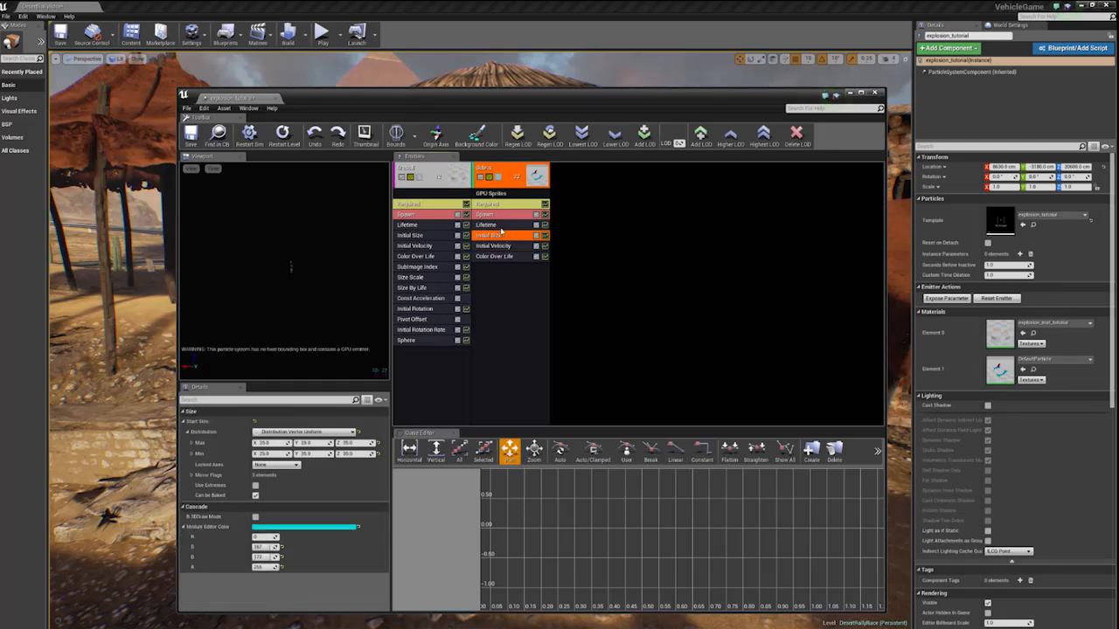
{"action": "right_click", "coordinate": [504, 315]}
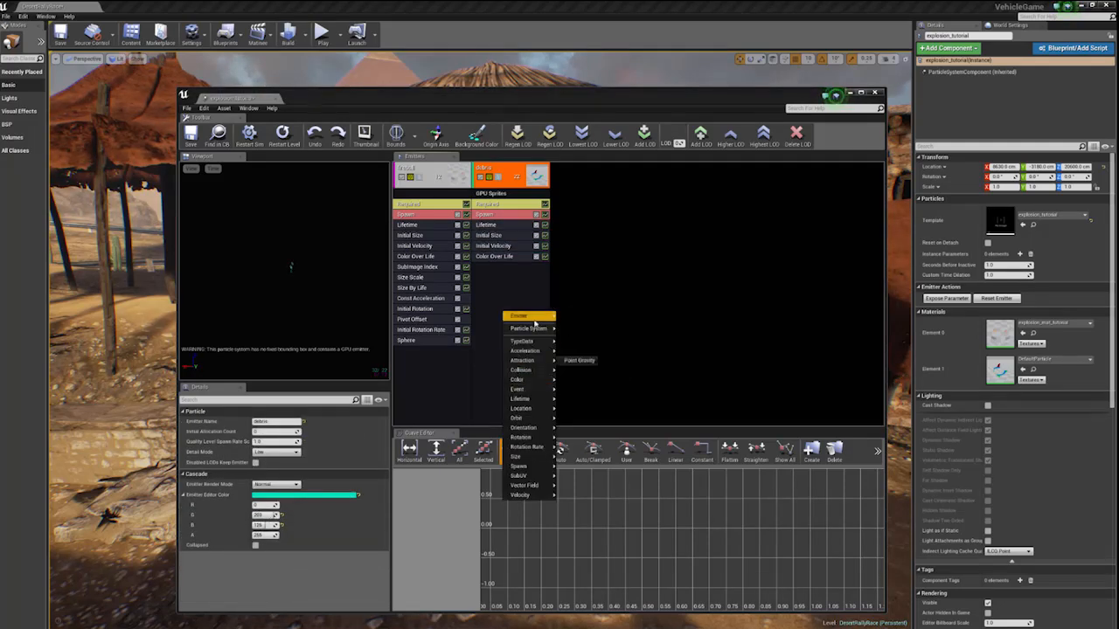
{"action": "left_click", "coordinate": [514, 274]}
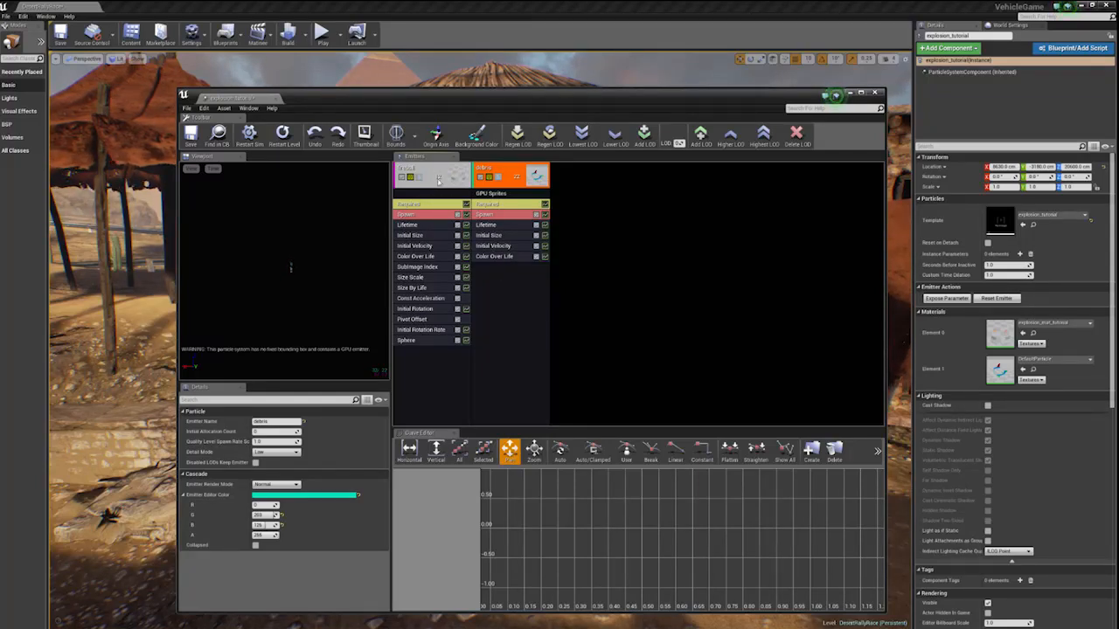
{"action": "left_click", "coordinate": [500, 194]}
{"action": "left_click", "coordinate": [534, 301]}
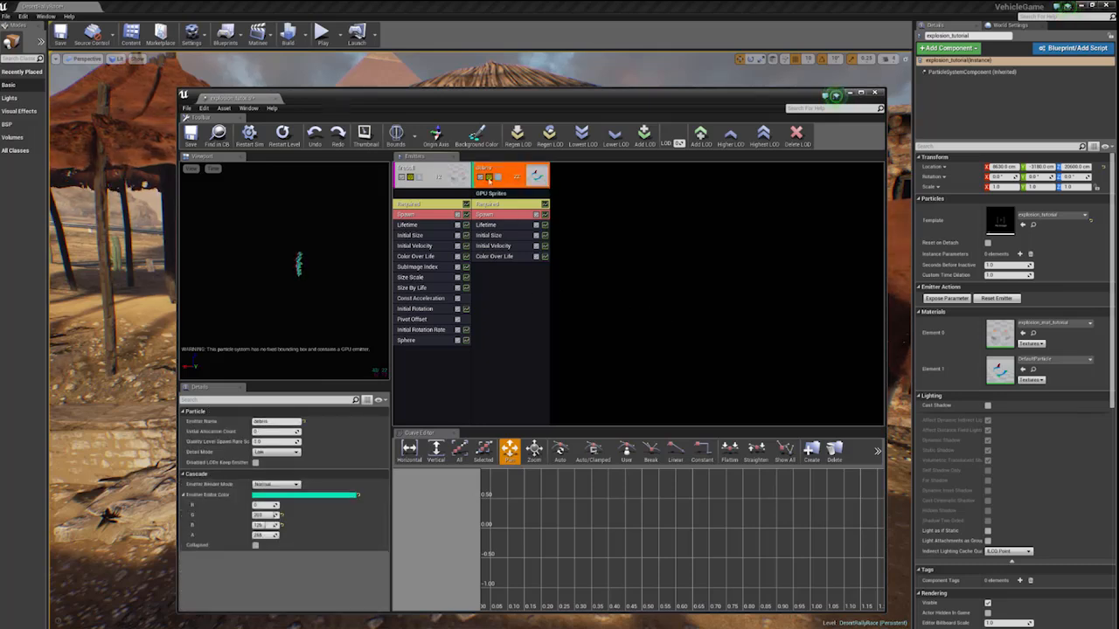
{"action": "left_click", "coordinate": [426, 310]}
{"action": "left_click", "coordinate": [426, 288]}
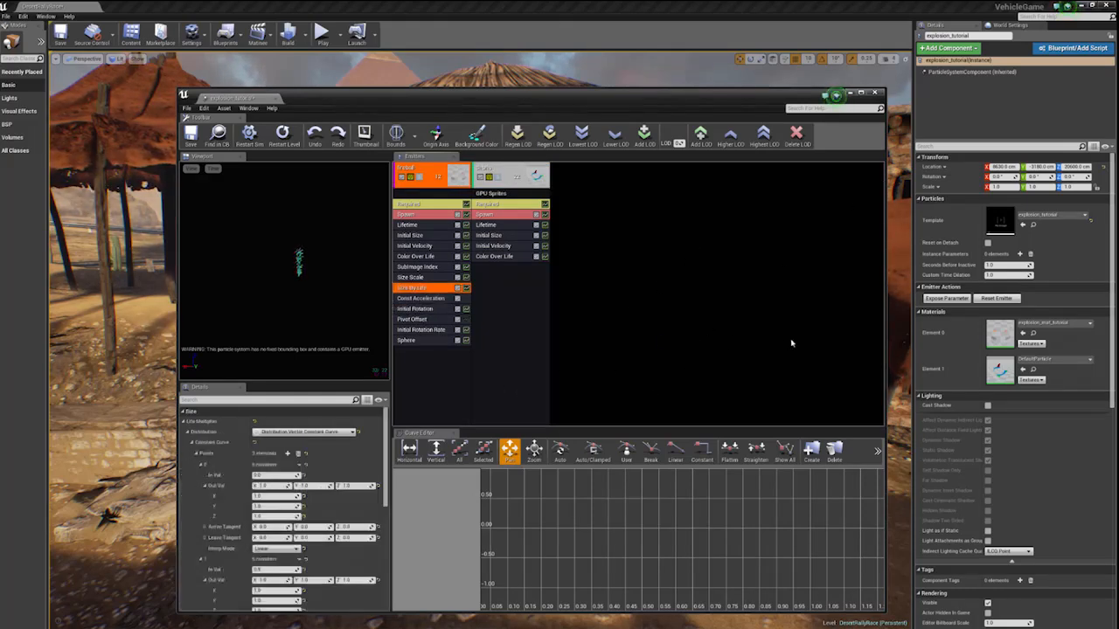
{"action": "left_click", "coordinate": [811, 202]}
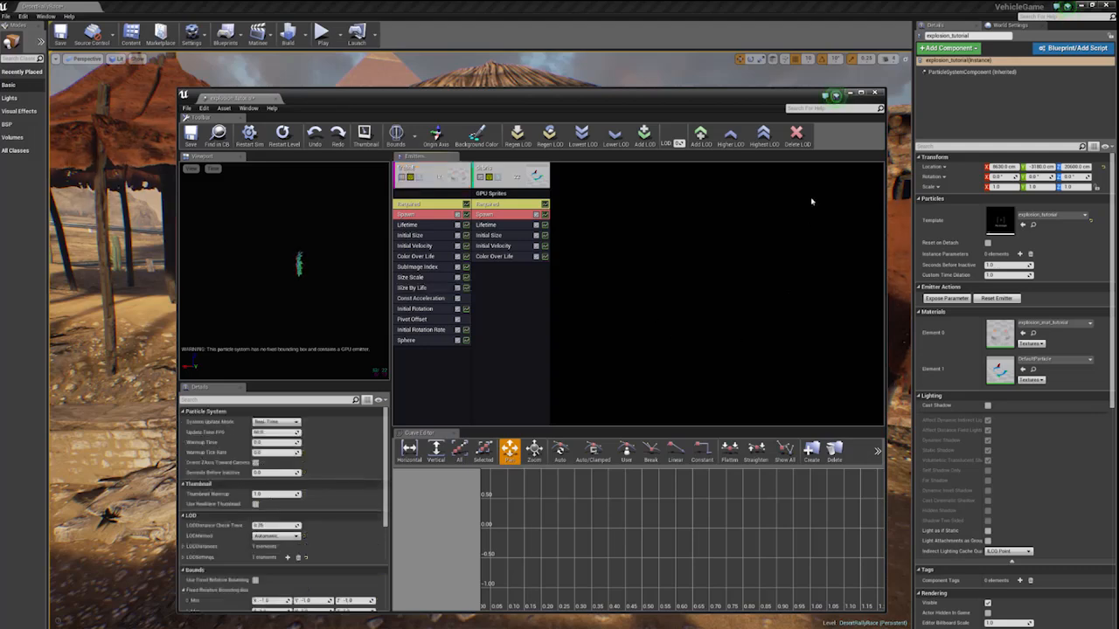
{"action": "left_click", "coordinate": [409, 235]}
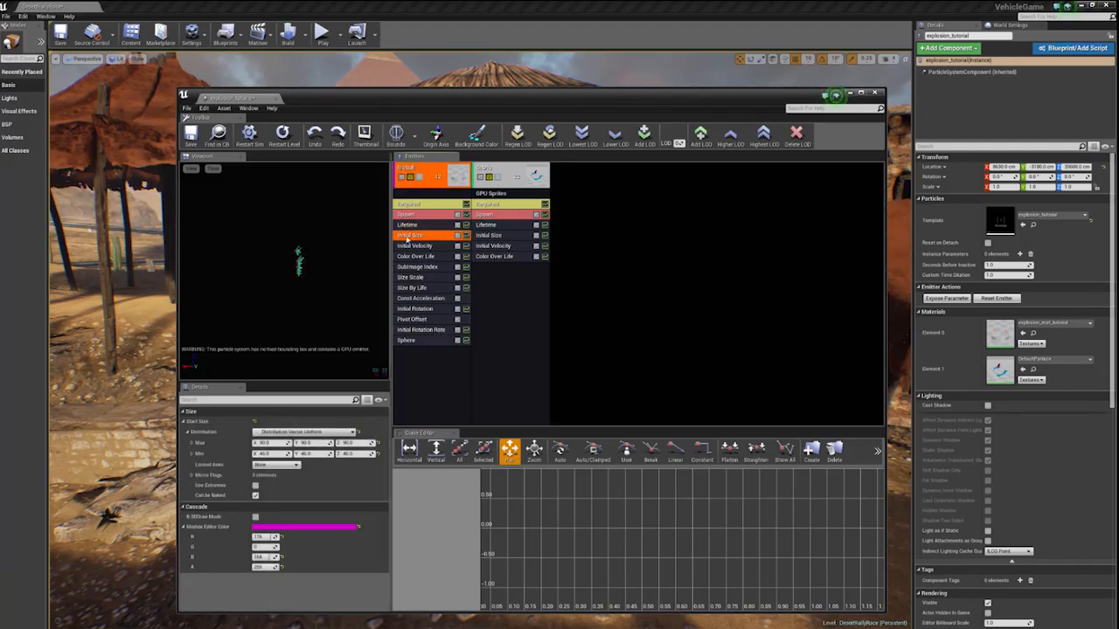
{"action": "left_click", "coordinate": [688, 297]}
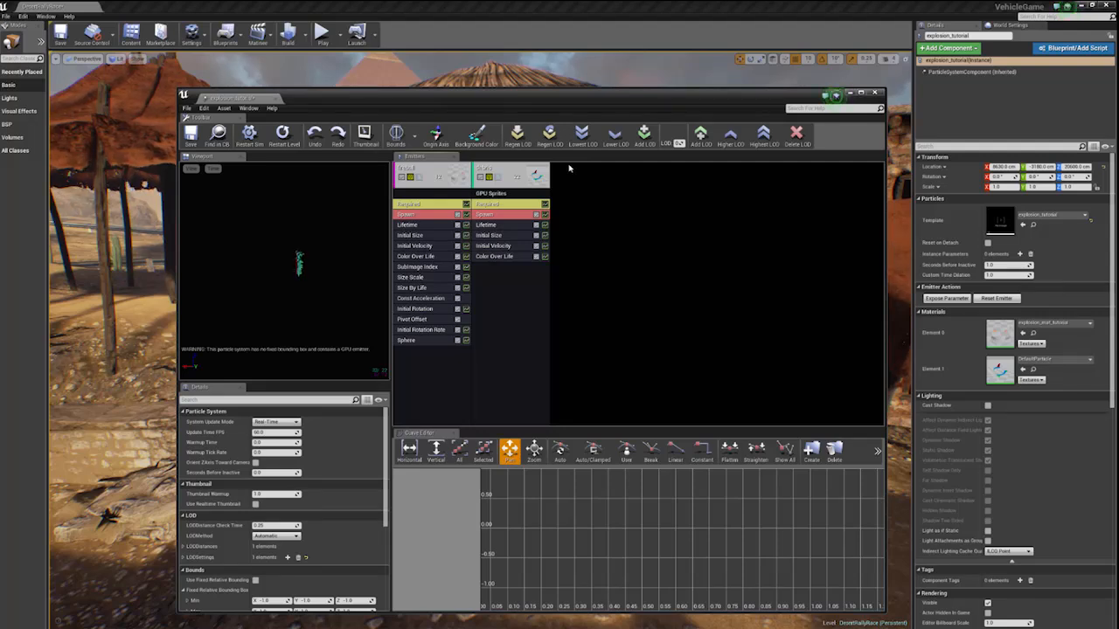
- Solo the fireball emitter and check the debris emitter's Initial Velocity and Lifetime modules
{"action": "left_click", "coordinate": [420, 177]}
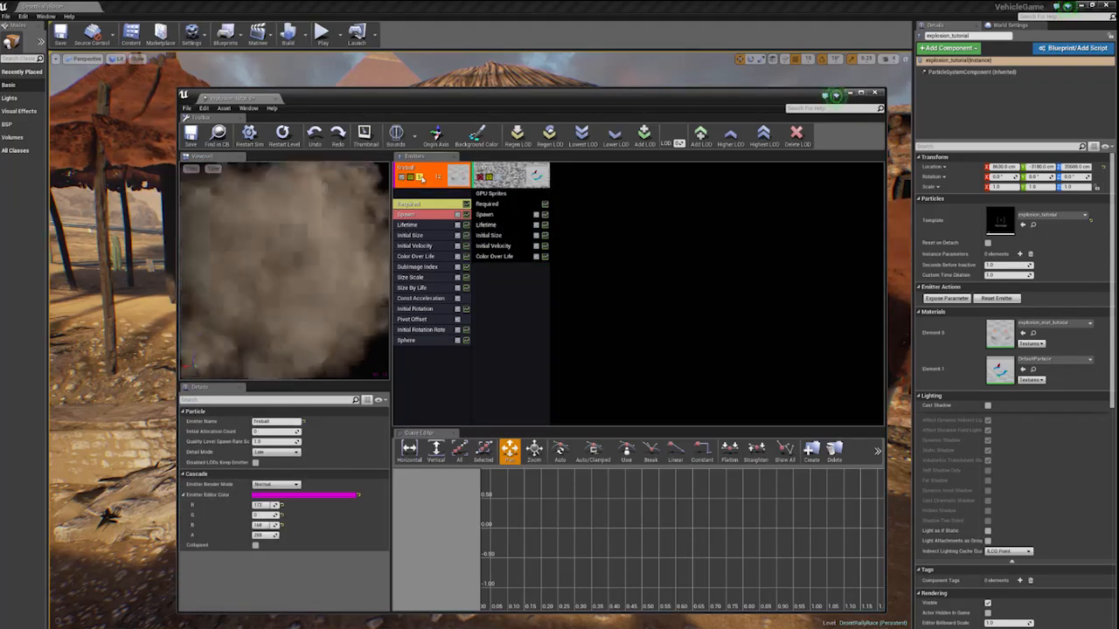
{"action": "left_click", "coordinate": [491, 246]}
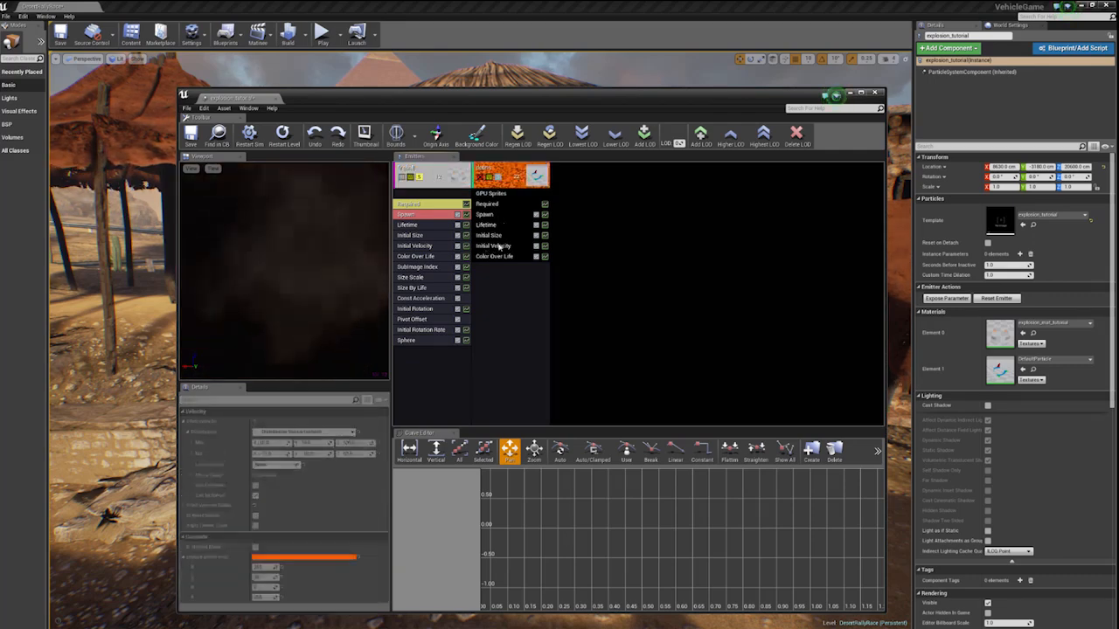
{"action": "left_click", "coordinate": [492, 226]}
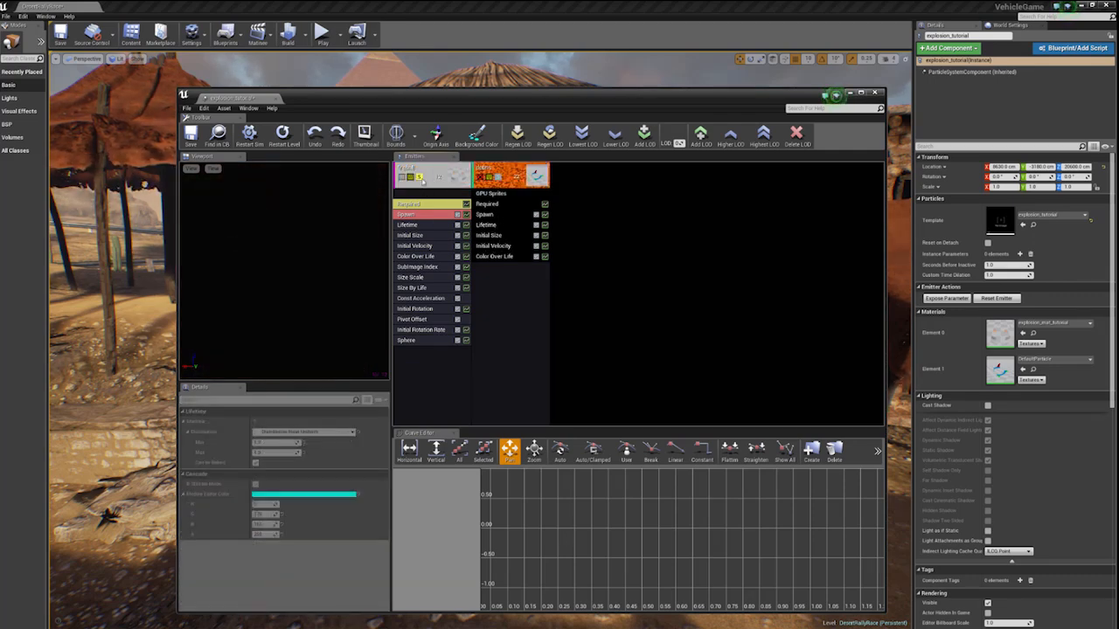
- Turn off solo on the fireball emitter and solo the debris emitter instead
{"action": "left_click", "coordinate": [418, 178]}
{"action": "key", "text": "Delete"}
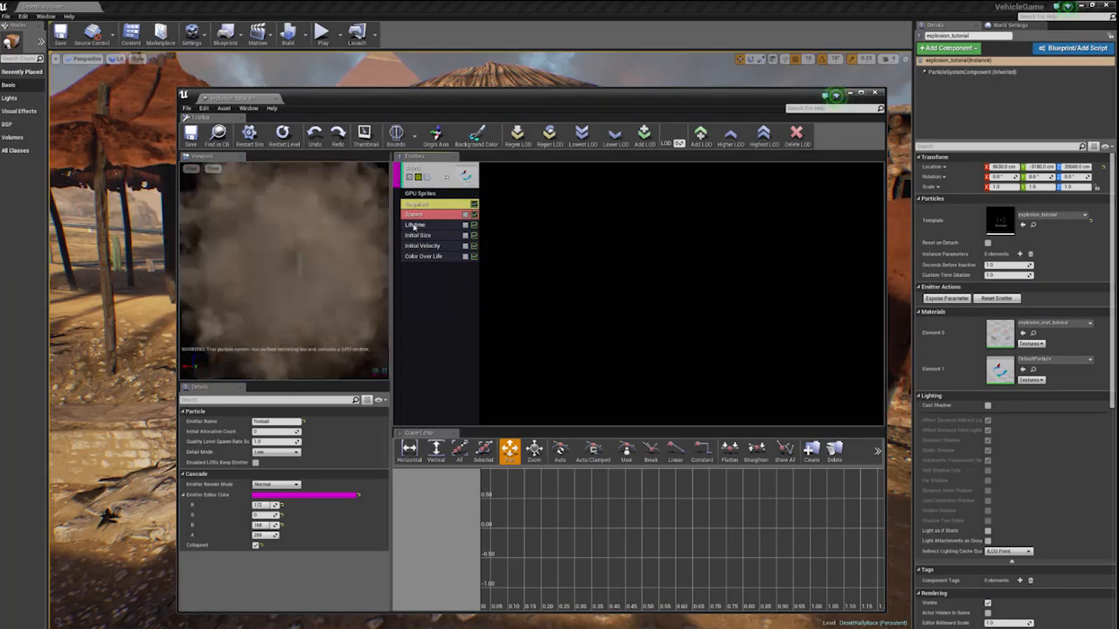
{"action": "left_click", "coordinate": [415, 225]}
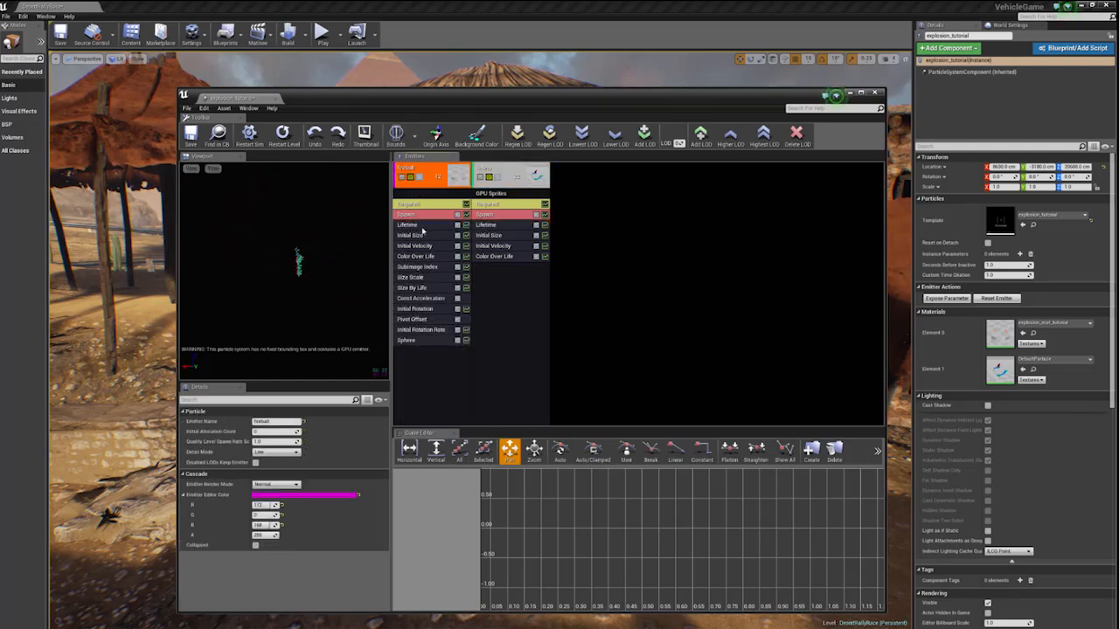
{"action": "left_click", "coordinate": [416, 236]}
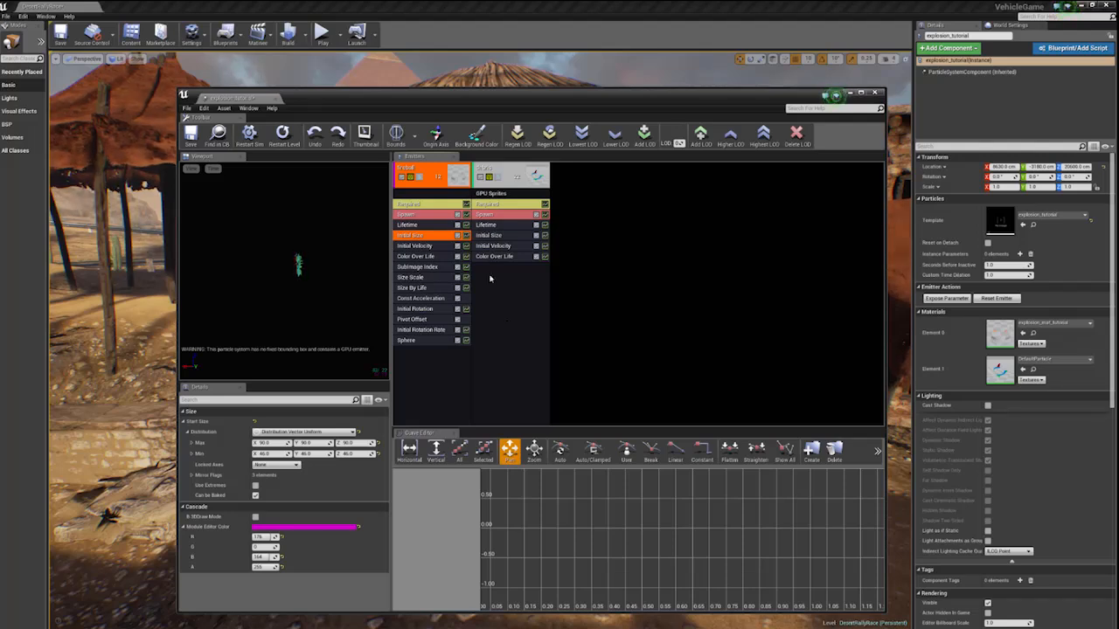
{"action": "left_click", "coordinate": [495, 179]}
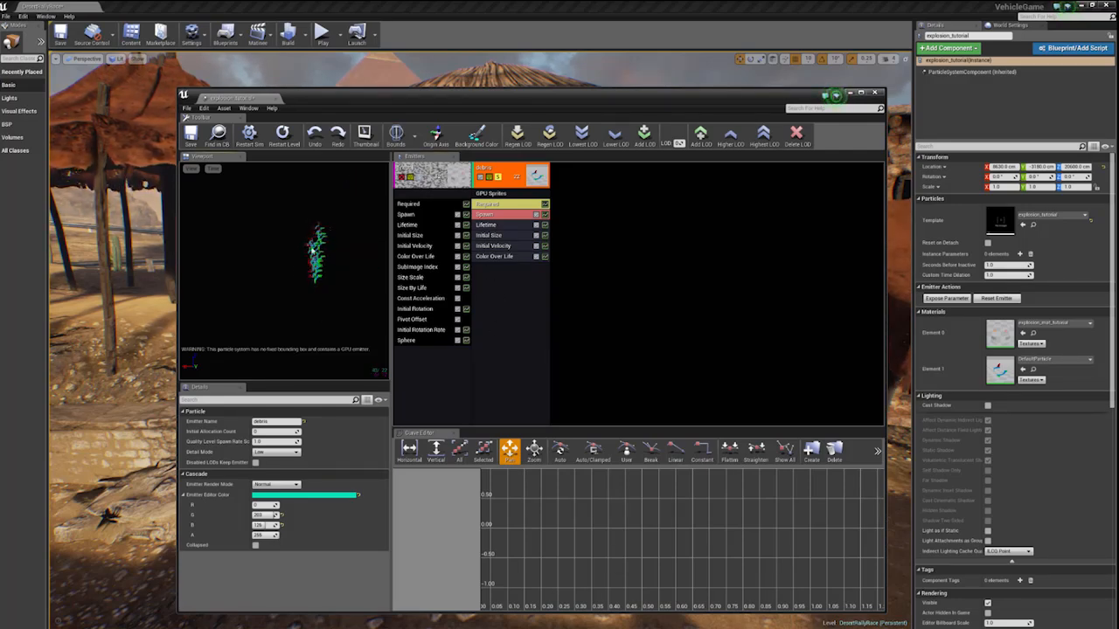
- Assign the debris_material_tutorial material to the debris emitter's Required module and move the content browser clear of the particle editor
{"action": "left_click_drag", "start_coordinate": [406, 97], "coordinate": [375, 85]}
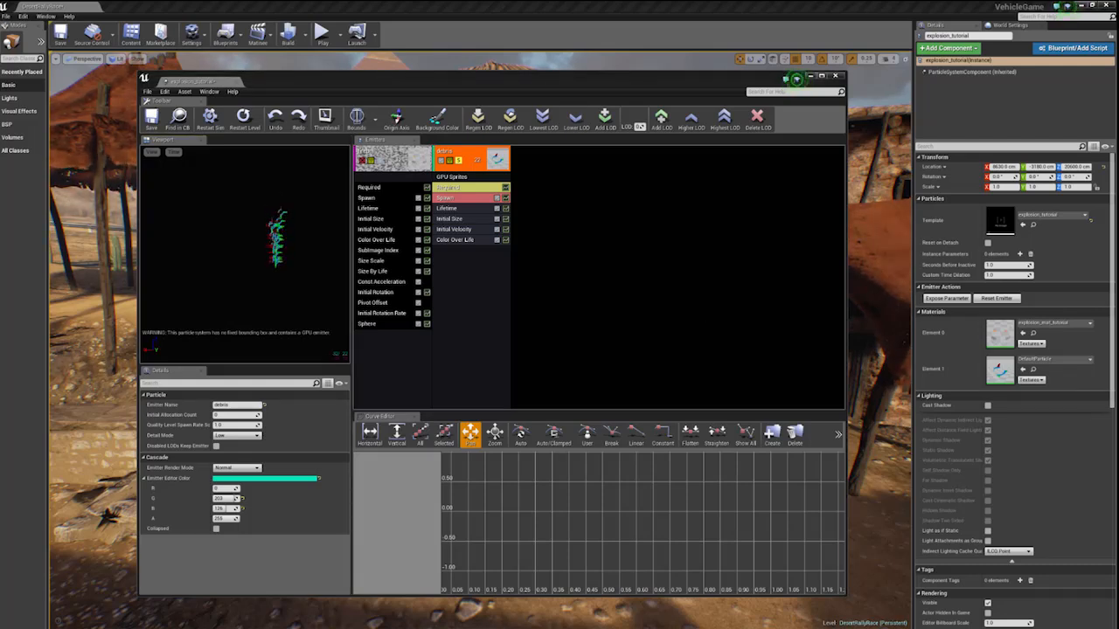
{"action": "left_click_drag", "start_coordinate": [385, 90], "coordinate": [681, 174]}
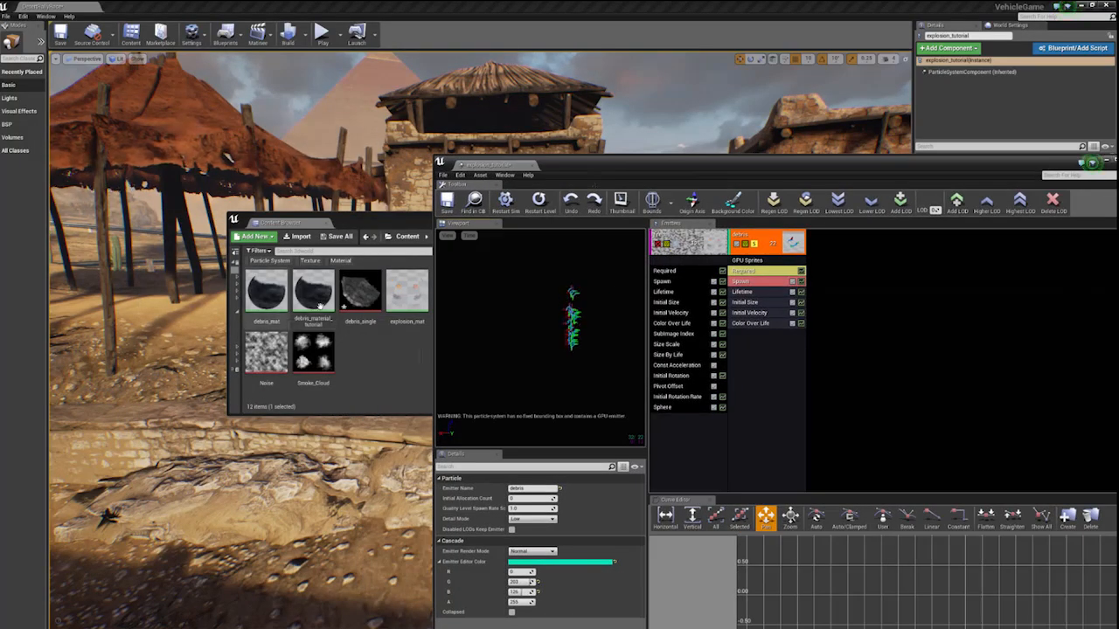
{"action": "left_click", "coordinate": [314, 301]}
{"action": "left_click", "coordinate": [755, 271]}
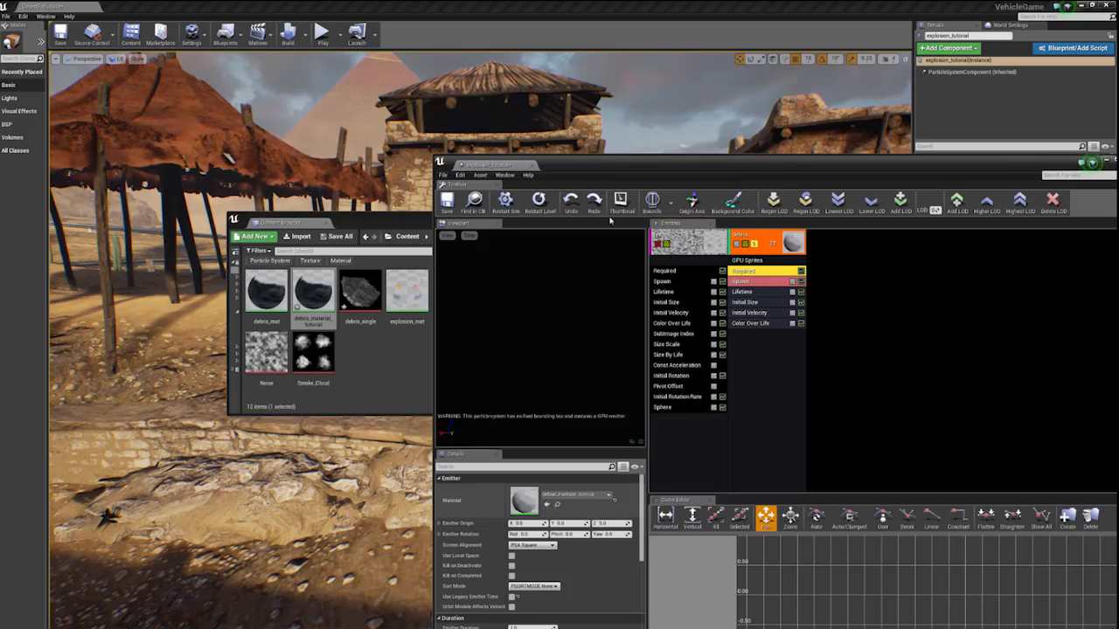
{"action": "left_click", "coordinate": [546, 505]}
{"action": "left_click_drag", "start_coordinate": [645, 163], "coordinate": [508, 79]}
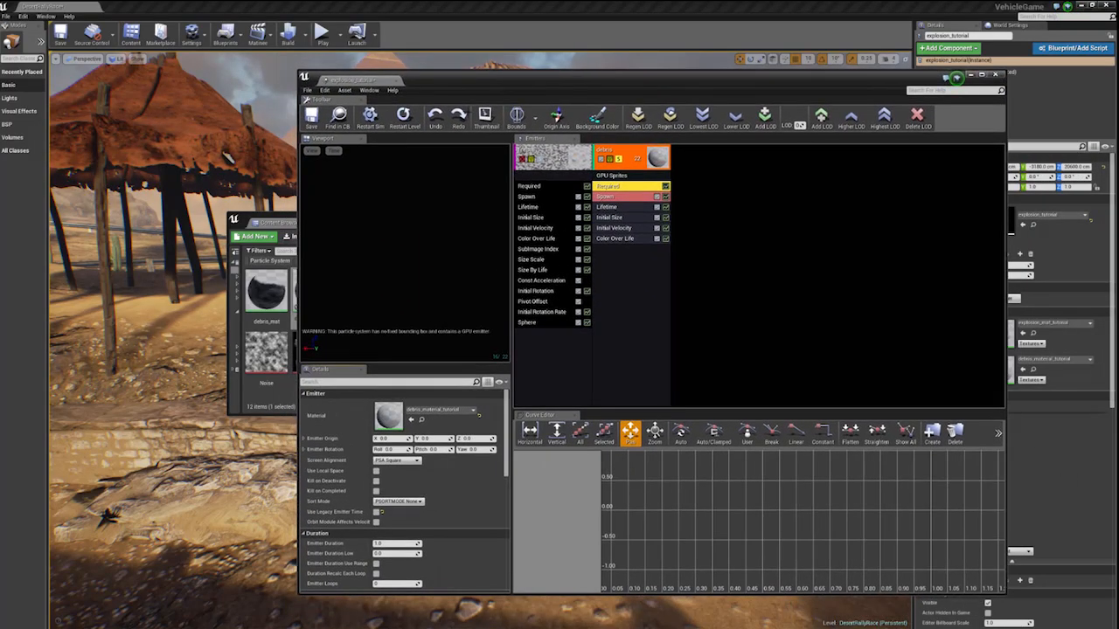
{"action": "left_click", "coordinate": [271, 214]}
{"action": "left_click_drag", "start_coordinate": [271, 214], "coordinate": [283, 569]}
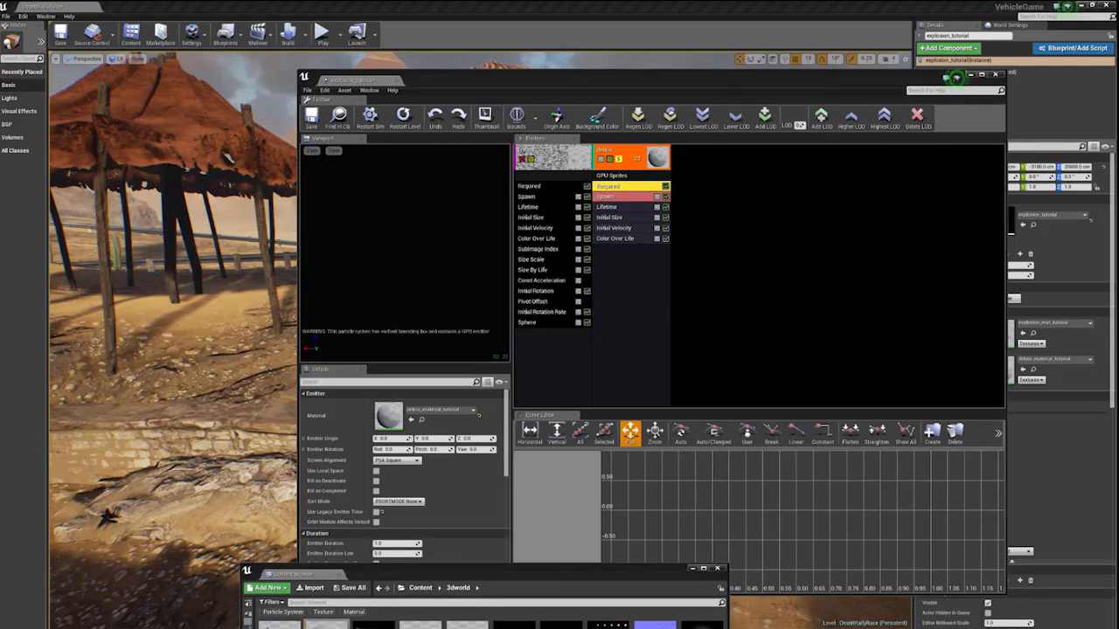
- Set the debris emitter's Emitter Delay to 0.1 in its Required module
{"action": "scroll", "coordinate": [402, 454], "scroll_direction": "down", "scroll_amount": 3}
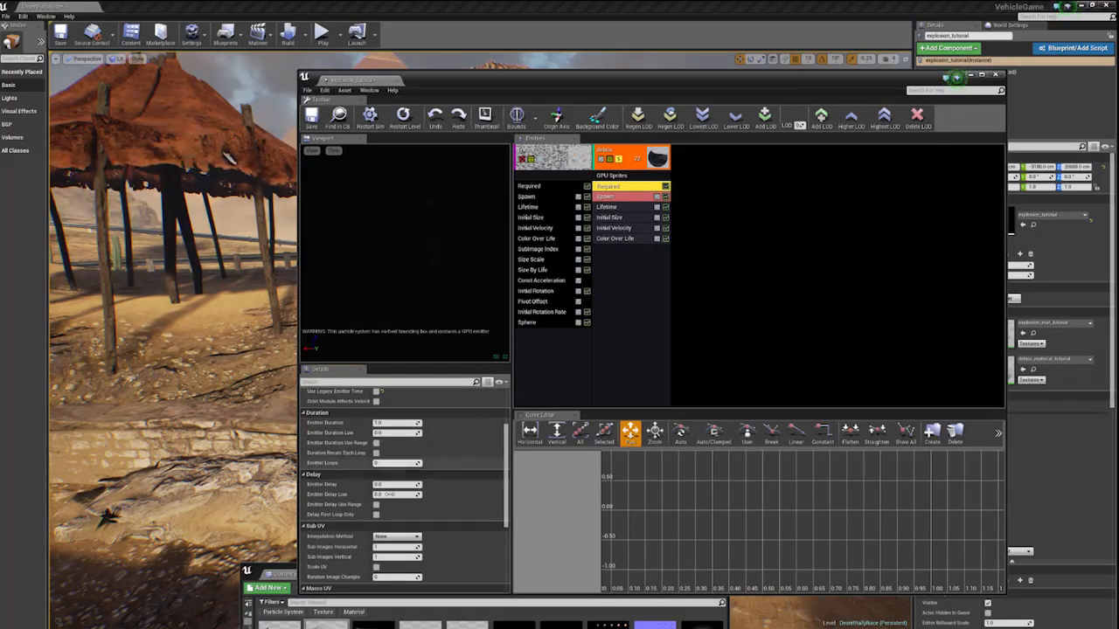
{"action": "left_click", "coordinate": [386, 485]}
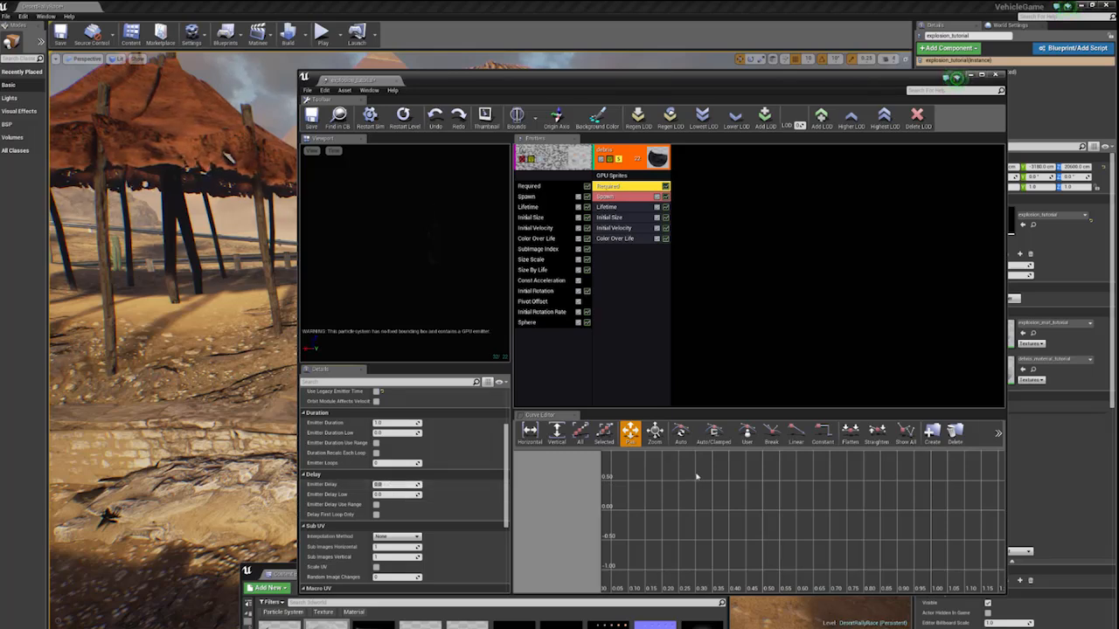
{"action": "type", "text": "1"}
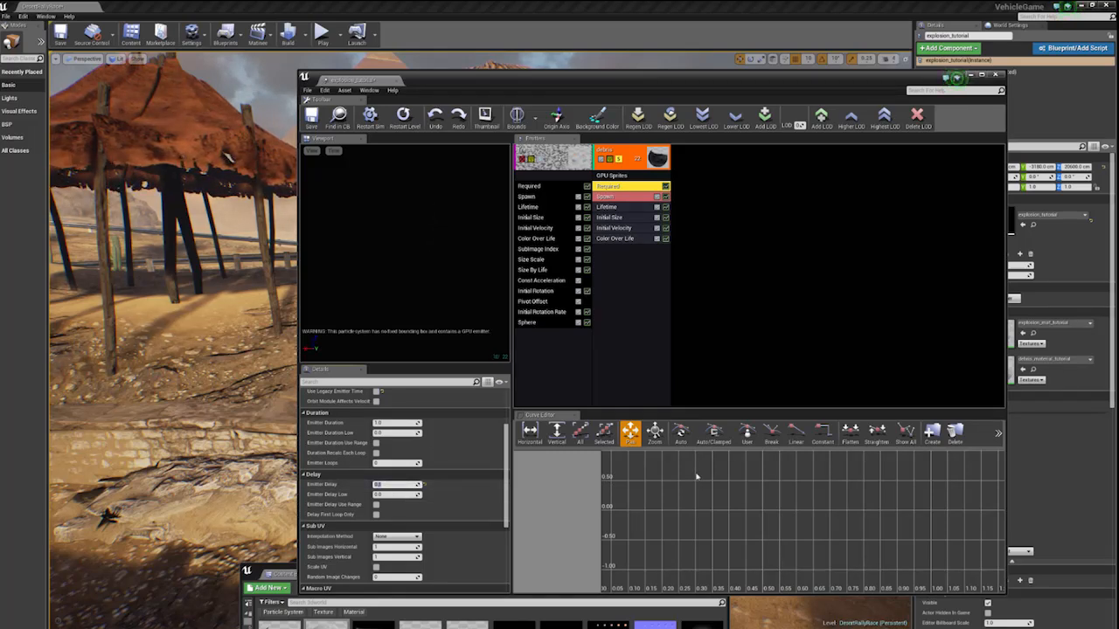
{"action": "key", "text": "Return"}
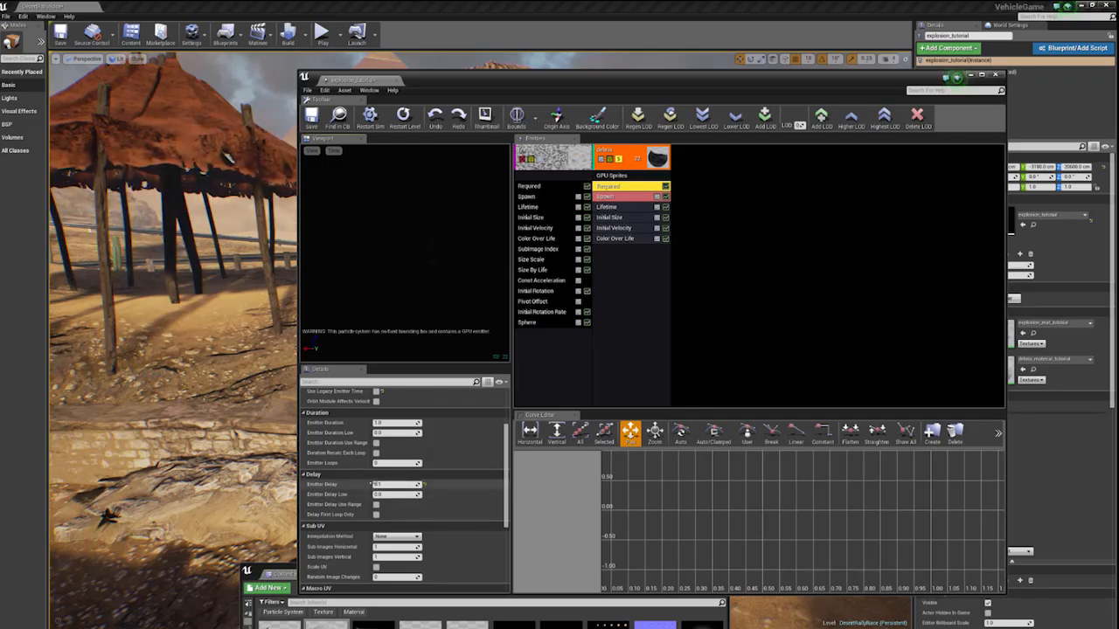
{"action": "left_click", "coordinate": [381, 484]}
{"action": "scroll", "coordinate": [393, 486], "scroll_direction": "down", "scroll_amount": 2}
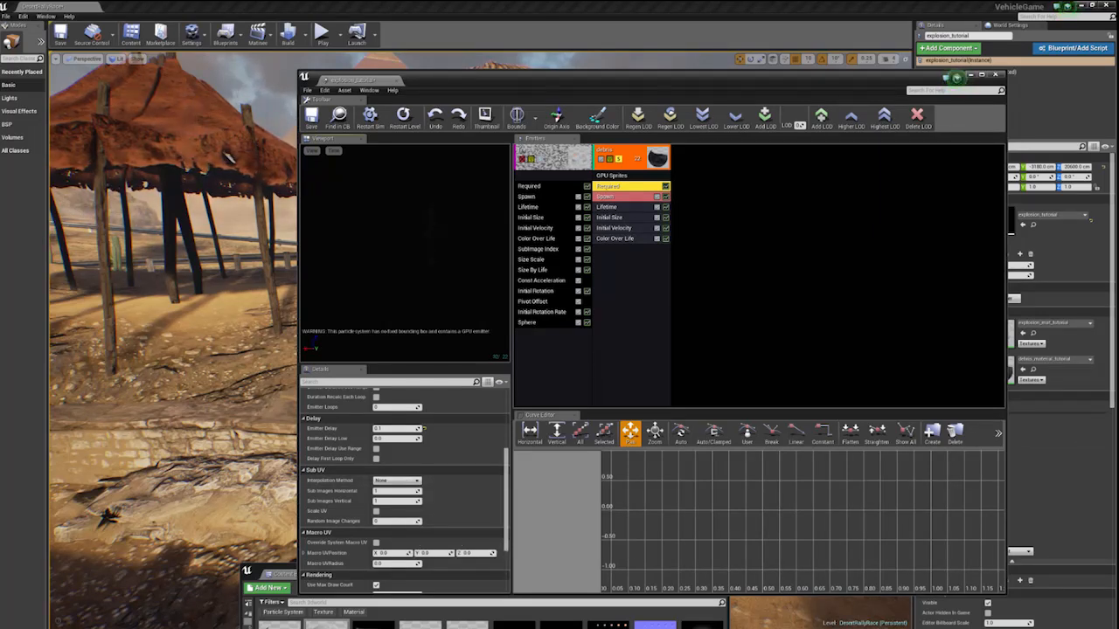
- Set the debris emitter's constant spawn rate to 0 and add one burst with a count of 150
{"action": "left_click", "coordinate": [619, 198]}
{"action": "scroll", "coordinate": [393, 433], "scroll_direction": "up", "scroll_amount": 1}
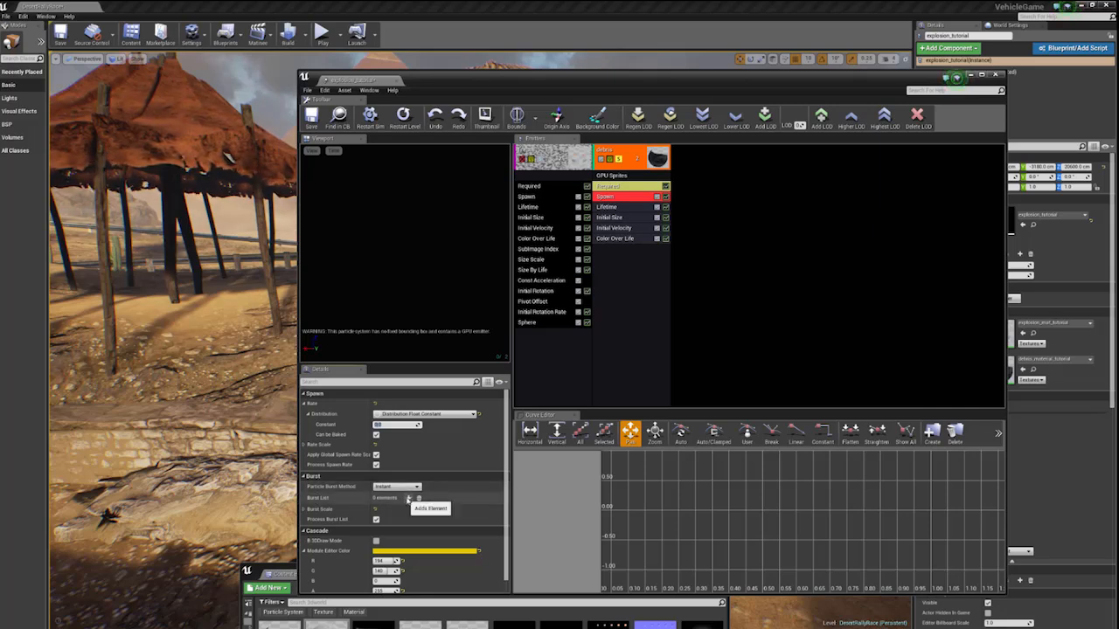
{"action": "left_click", "coordinate": [405, 498]}
{"action": "scroll", "coordinate": [443, 489], "scroll_direction": "down", "scroll_amount": 1}
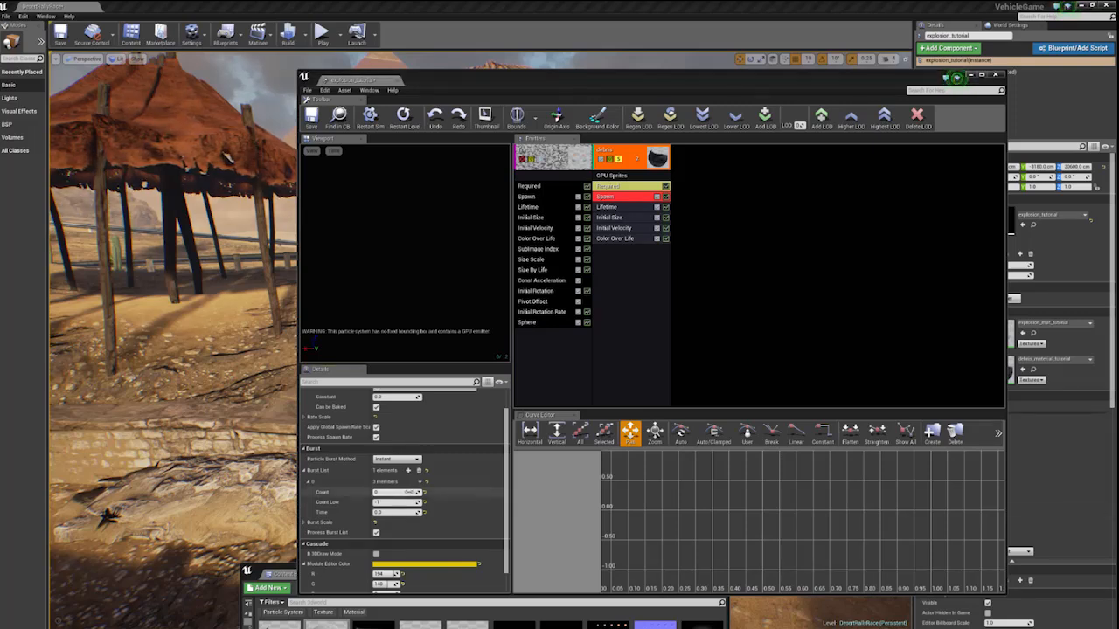
{"action": "type", "text": "150"}
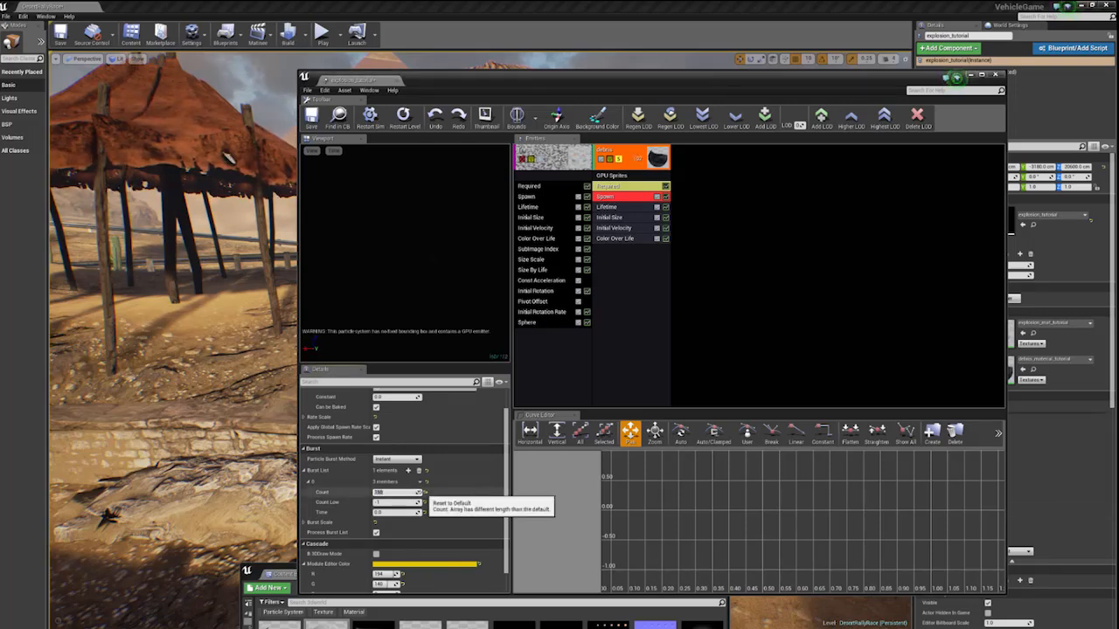
{"action": "key", "text": "Return"}
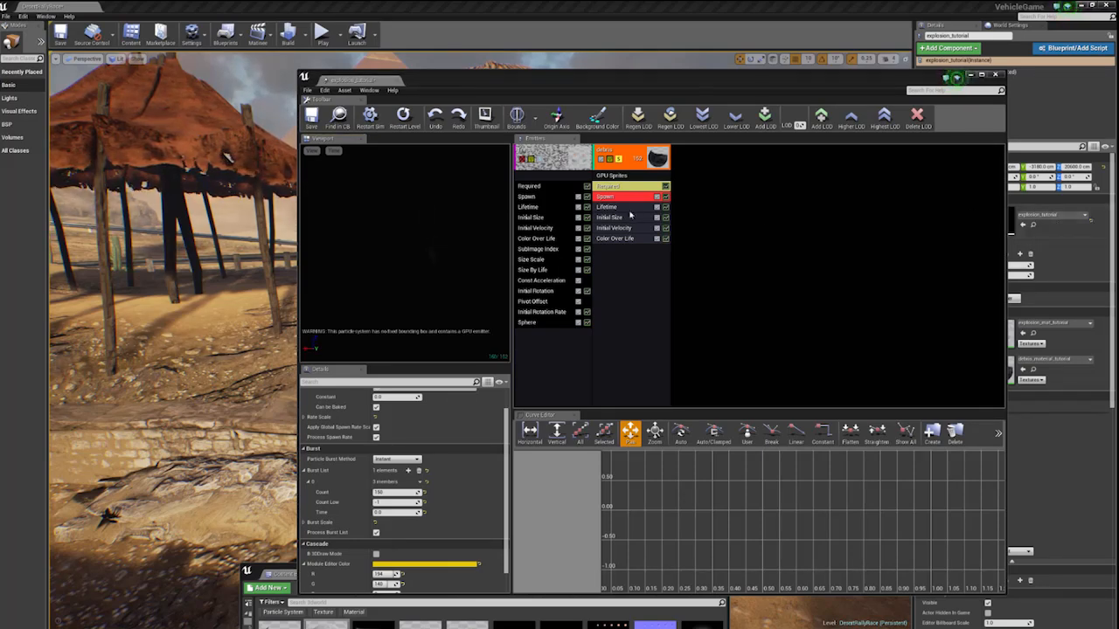
- Set the debris emitter's Lifetime to a minimum of 4 and a maximum of 8
{"action": "left_click", "coordinate": [609, 207]}
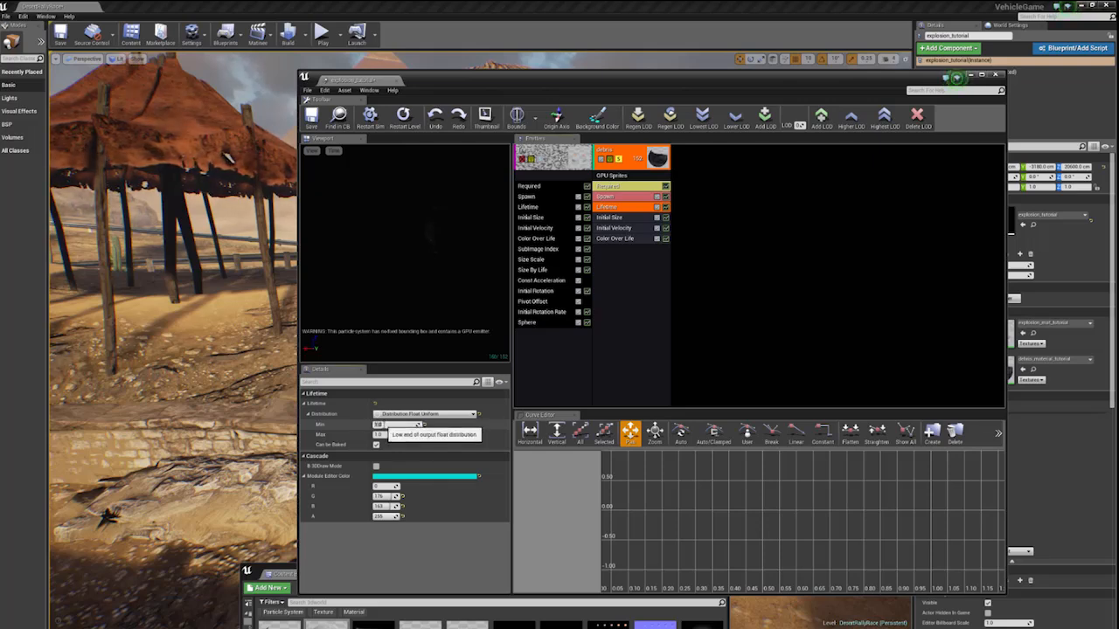
{"action": "left_click", "coordinate": [383, 435]}
{"action": "type", "text": "8"}
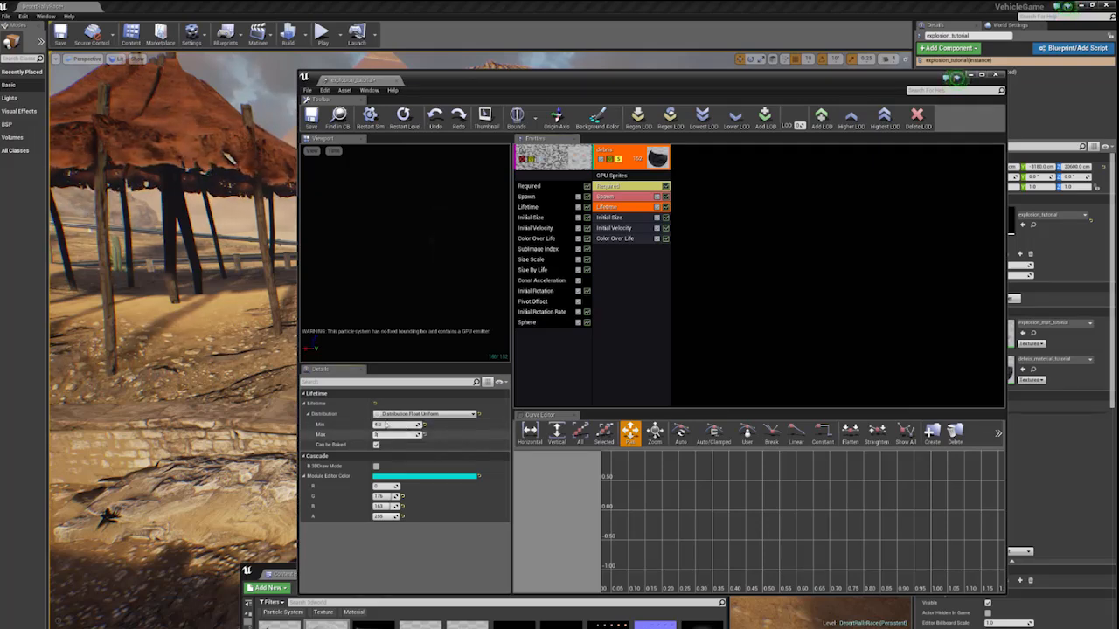
{"action": "key", "text": "Return"}
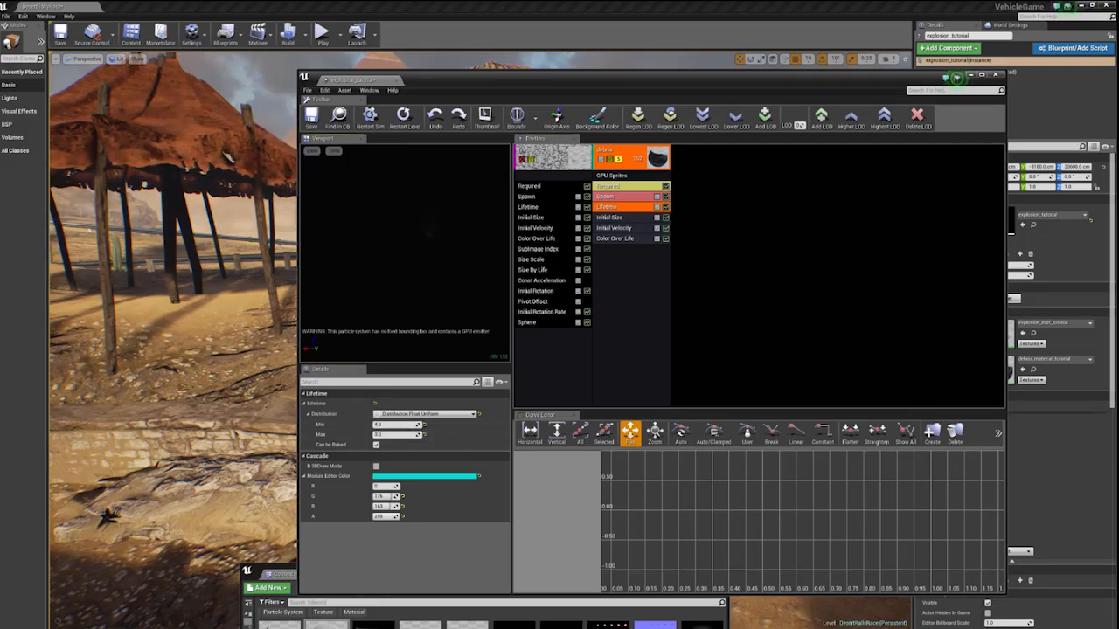
- Change the debris emitter's Initial Size distribution to Distribution Vector Uniform Curve and add two points to its constant curve
{"action": "left_click", "coordinate": [605, 216]}
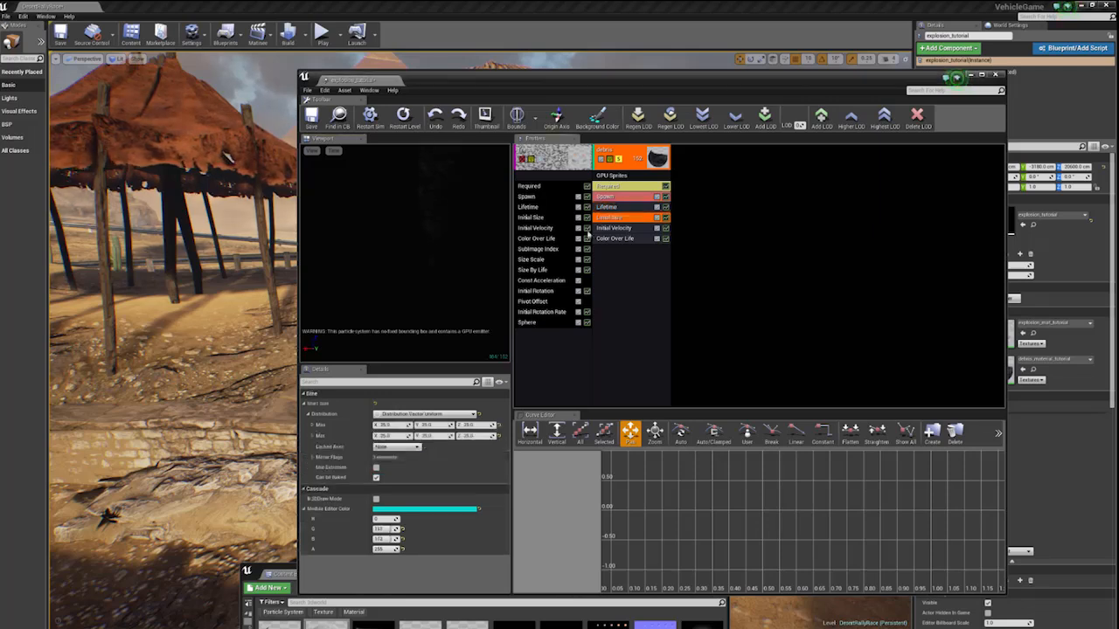
{"action": "left_click", "coordinate": [384, 425]}
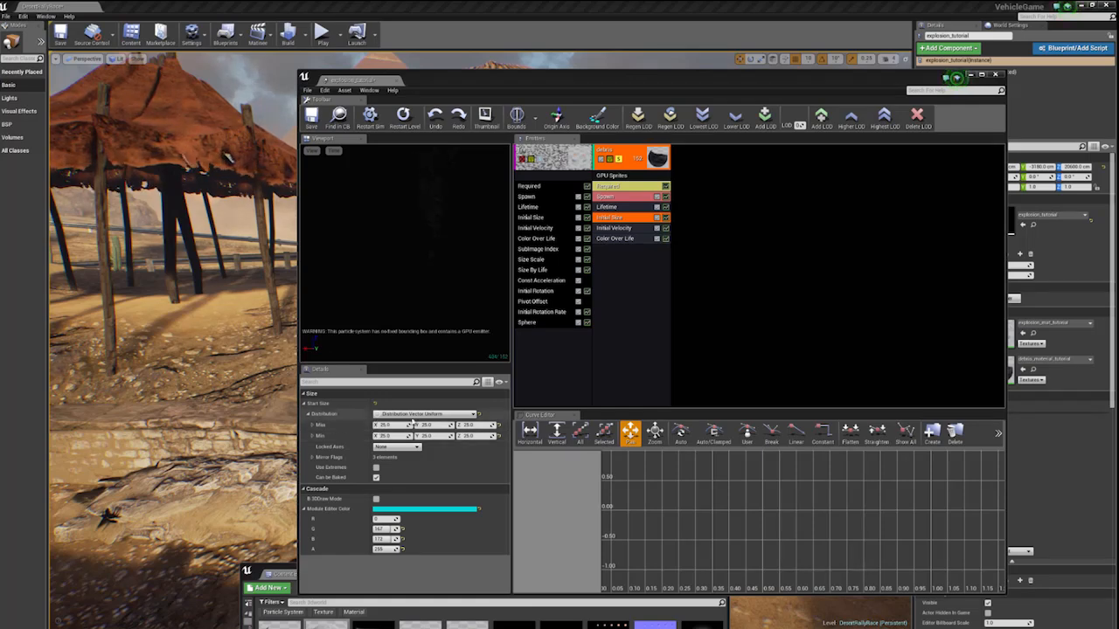
{"action": "left_click", "coordinate": [416, 414]}
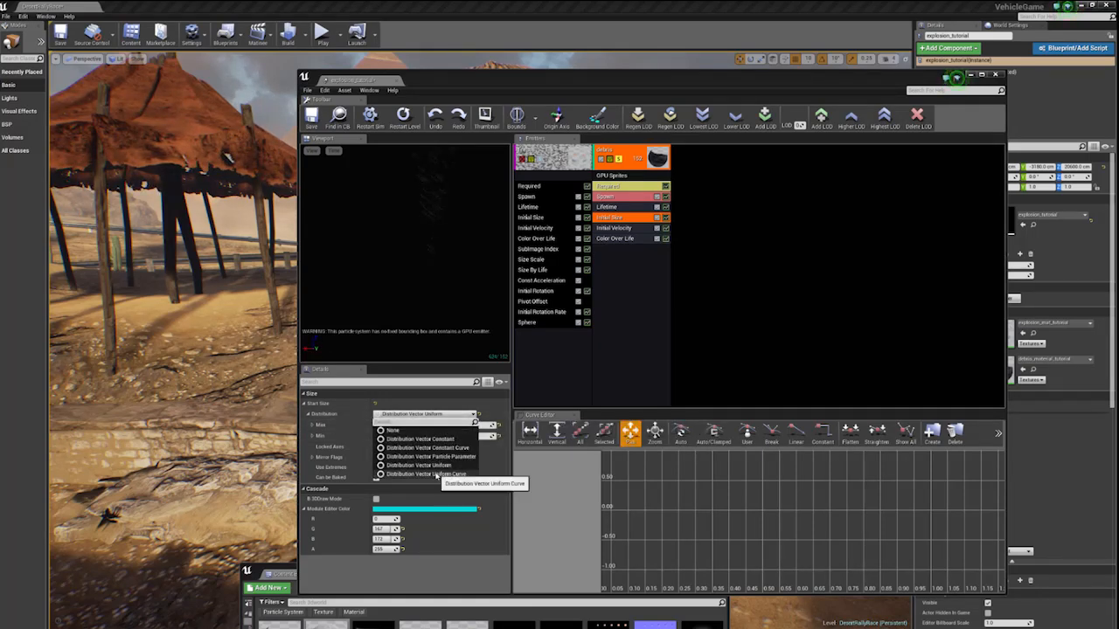
{"action": "left_click", "coordinate": [435, 475]}
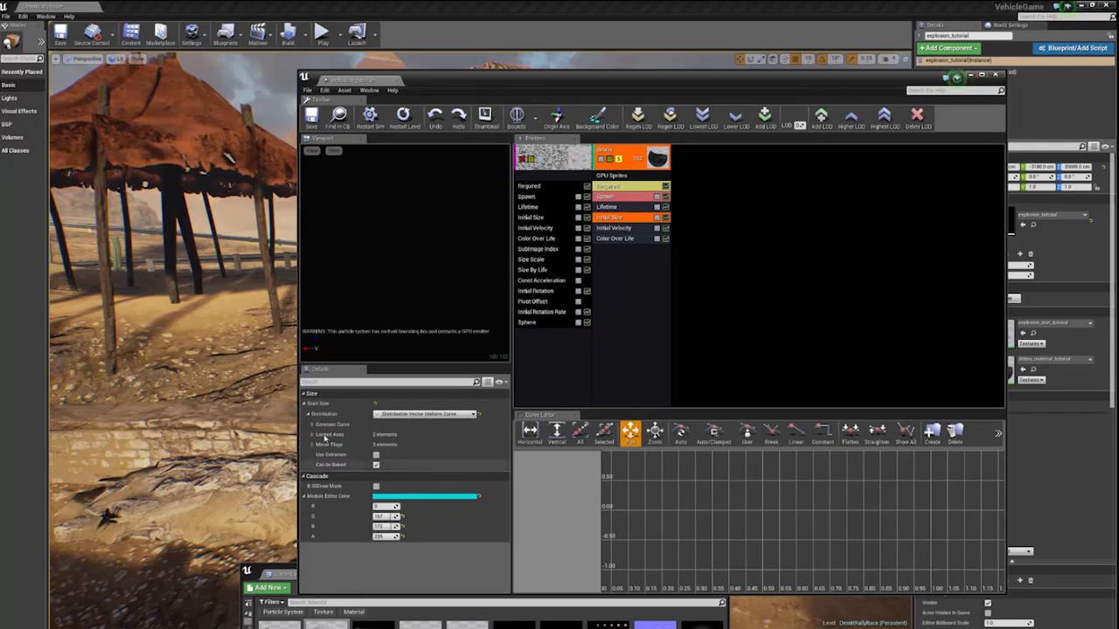
{"action": "left_click", "coordinate": [313, 425]}
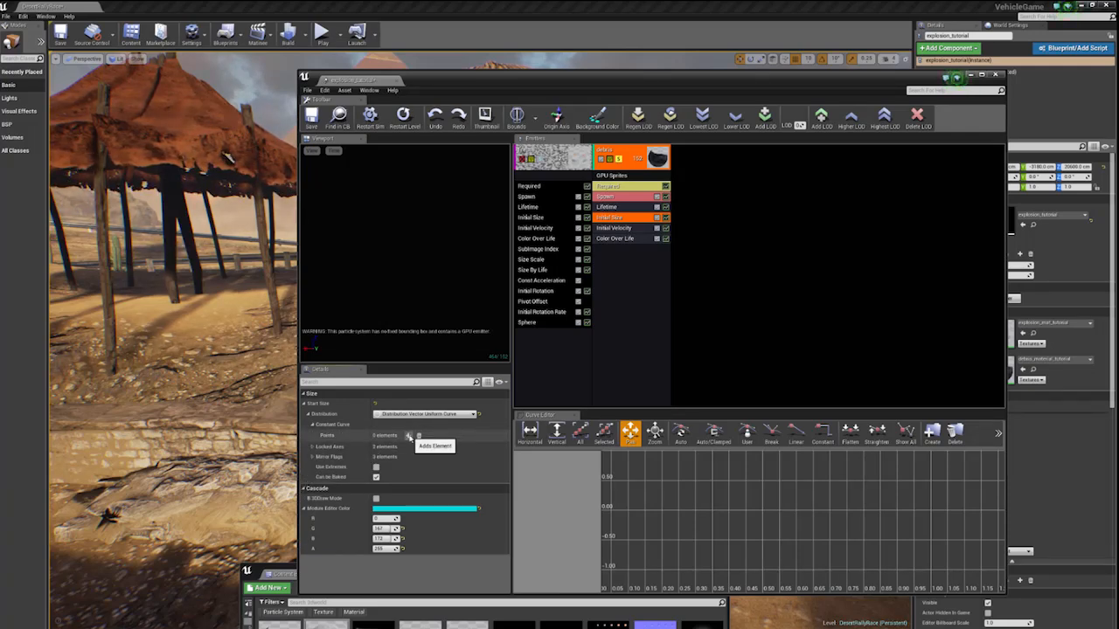
{"action": "left_click", "coordinate": [409, 436]}
{"action": "left_click", "coordinate": [409, 436]}
{"action": "scroll", "coordinate": [385, 463], "scroll_direction": "down", "scroll_amount": 3}
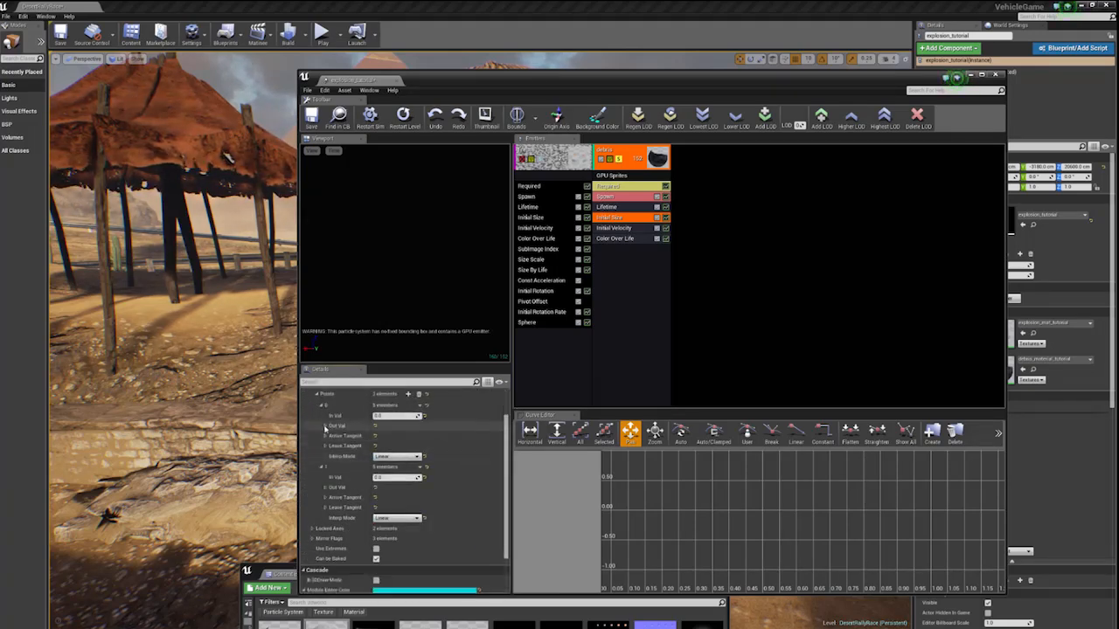
- For the first Initial Size curve point, set output V1 to 1 and V2 to 0.25 on X, Y and Z
{"action": "left_click", "coordinate": [325, 426]}
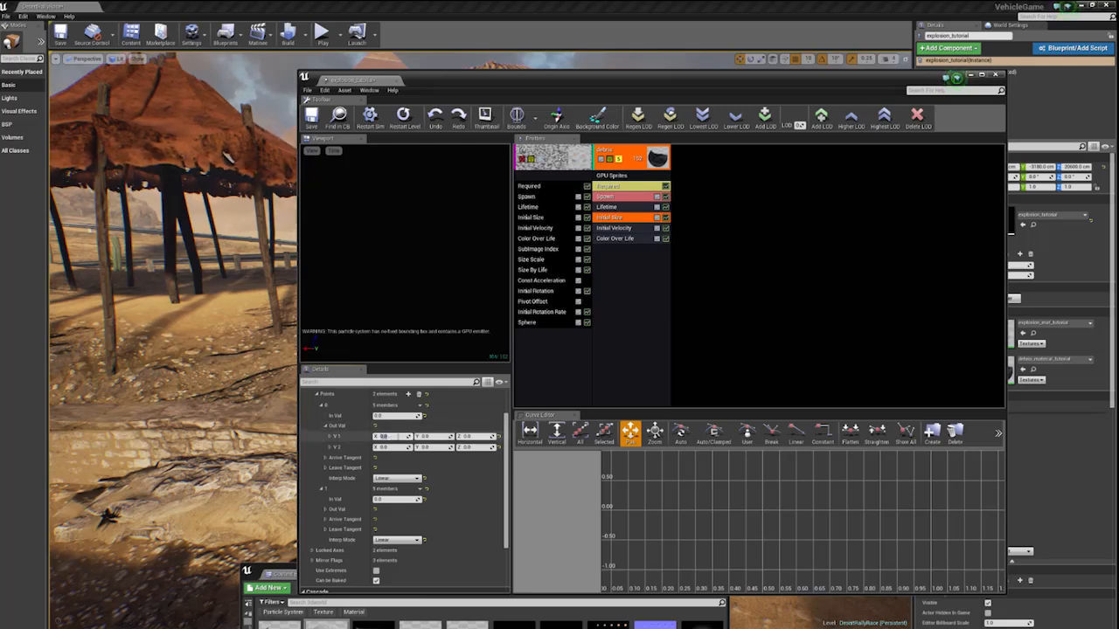
{"action": "type", "text": "1"}
{"action": "key", "text": "Tab"}
{"action": "type", "text": "1"}
{"action": "key", "text": "Tab"}
{"action": "type", "text": "1"}
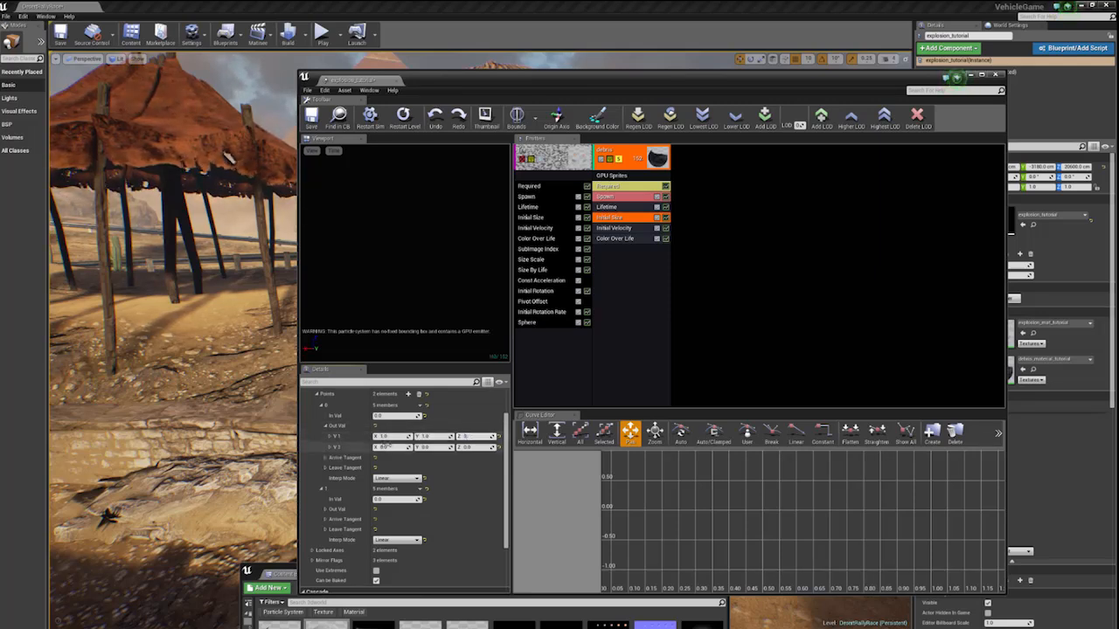
{"action": "left_click", "coordinate": [385, 447]}
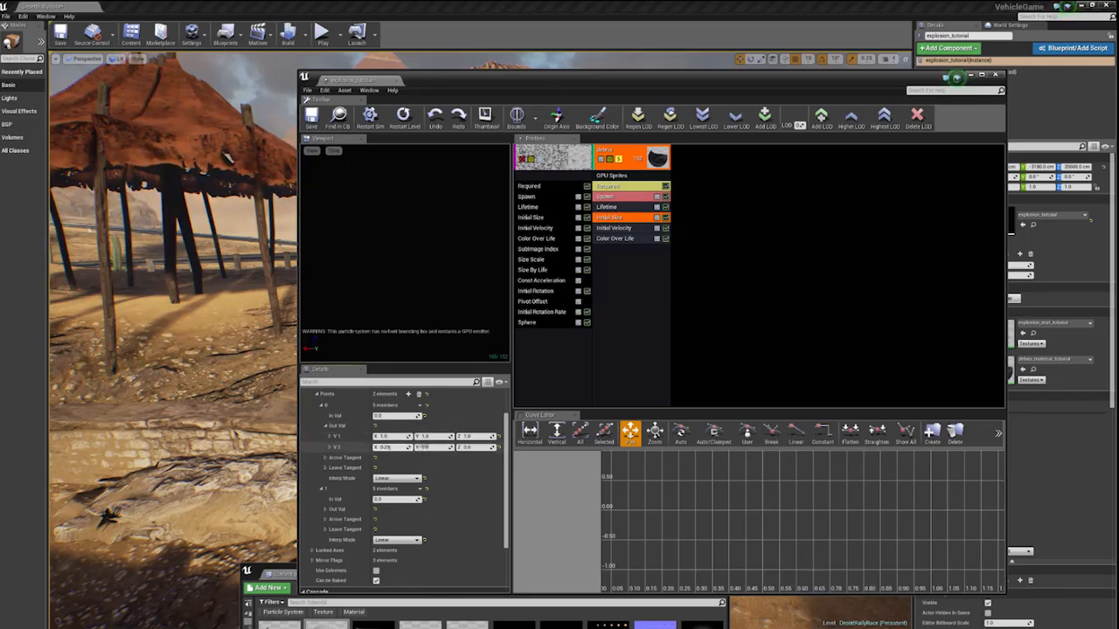
{"action": "left_click", "coordinate": [426, 446]}
{"action": "type", "text": "0"}
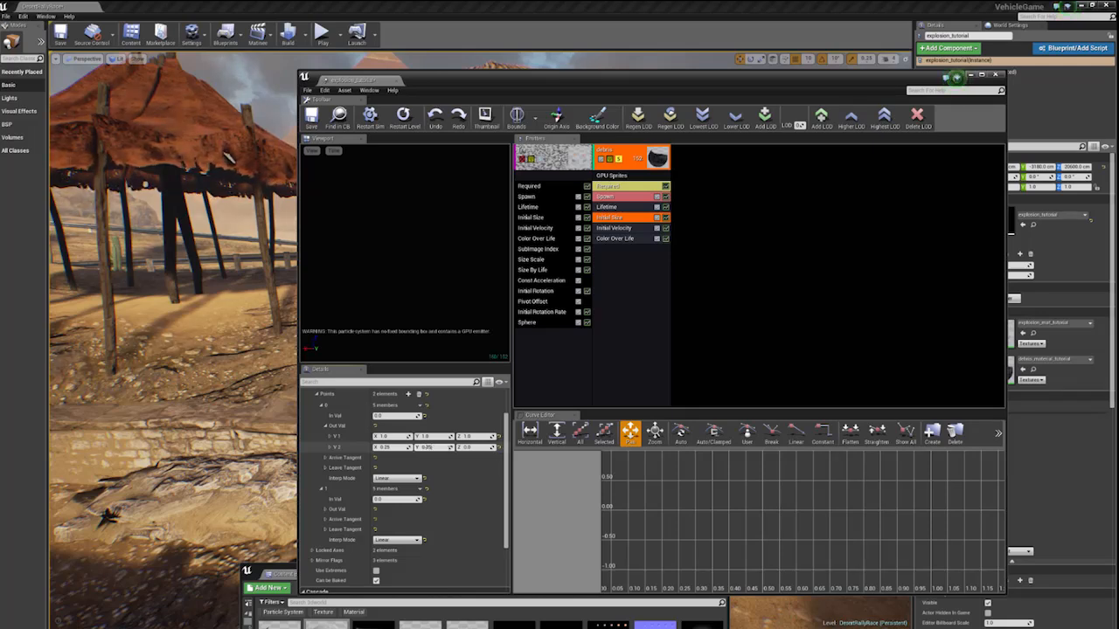
{"action": "left_click", "coordinate": [471, 446]}
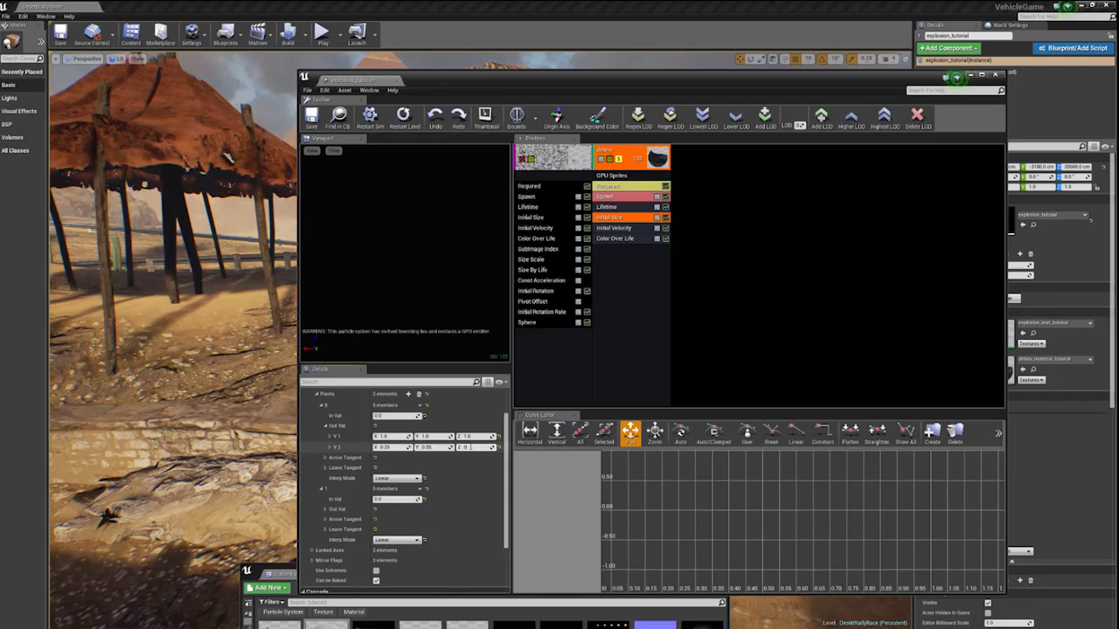
{"action": "type", "text": "0.25"}
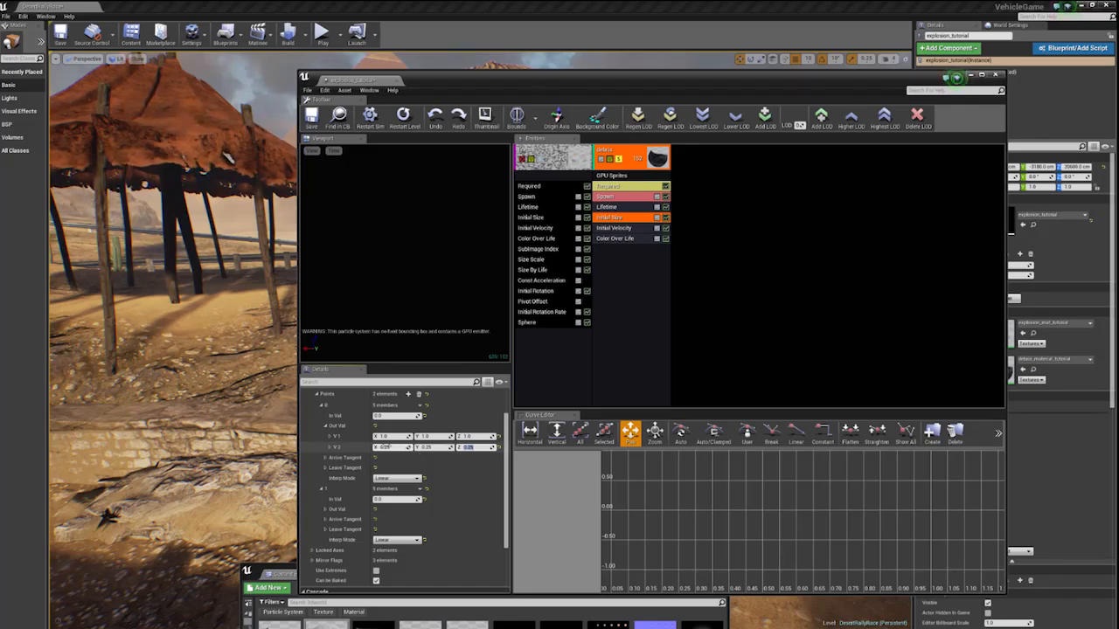
- For the second Initial Size curve point, expand the output values and set V1 to 0 on X
{"action": "scroll", "coordinate": [384, 447], "scroll_direction": "down", "scroll_amount": 3}
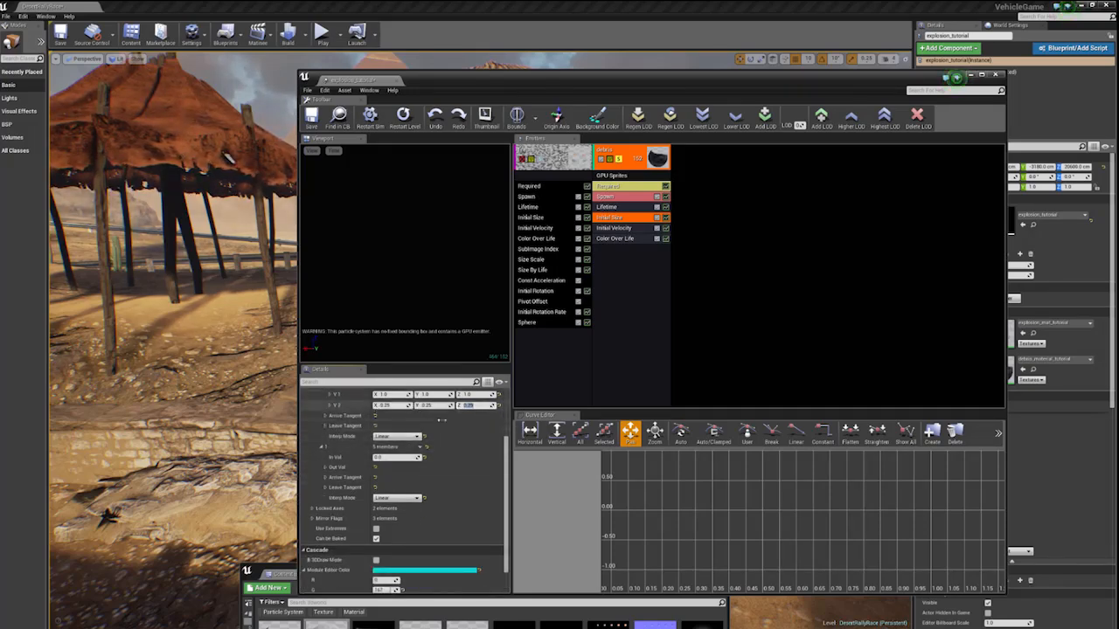
{"action": "left_click", "coordinate": [325, 468]}
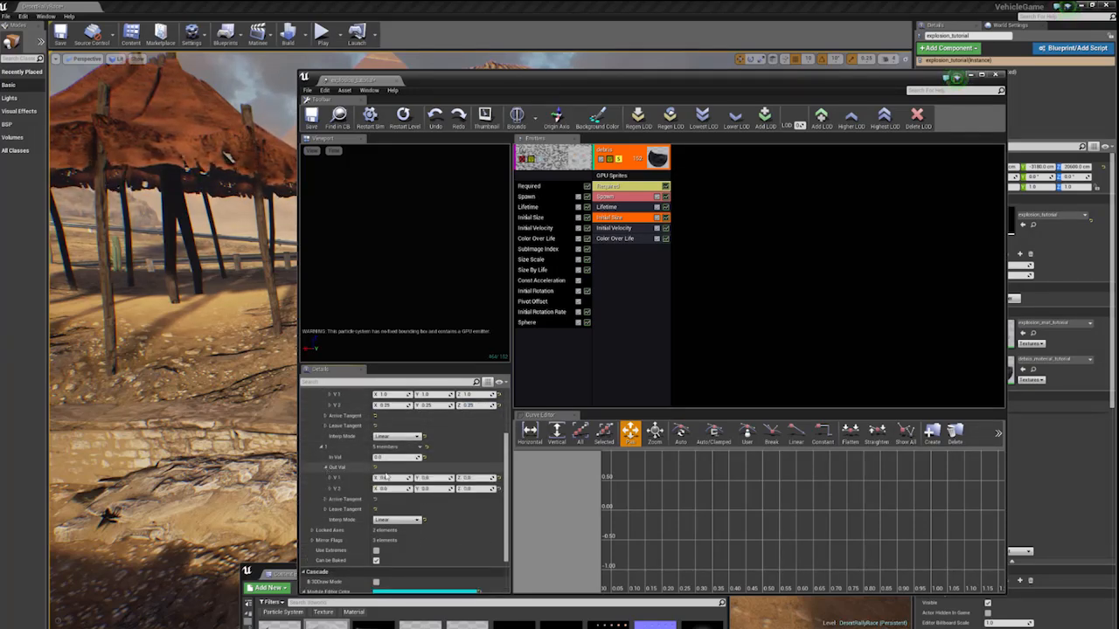
{"action": "left_click", "coordinate": [385, 478]}
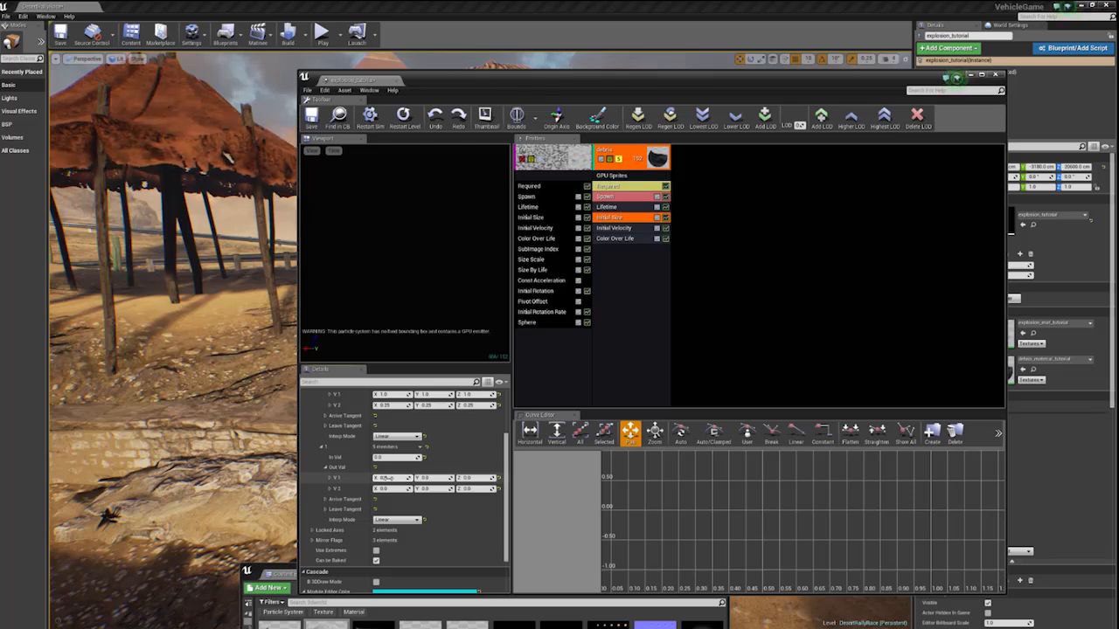
{"action": "type", "text": "0"}
{"action": "left_click", "coordinate": [389, 488]}
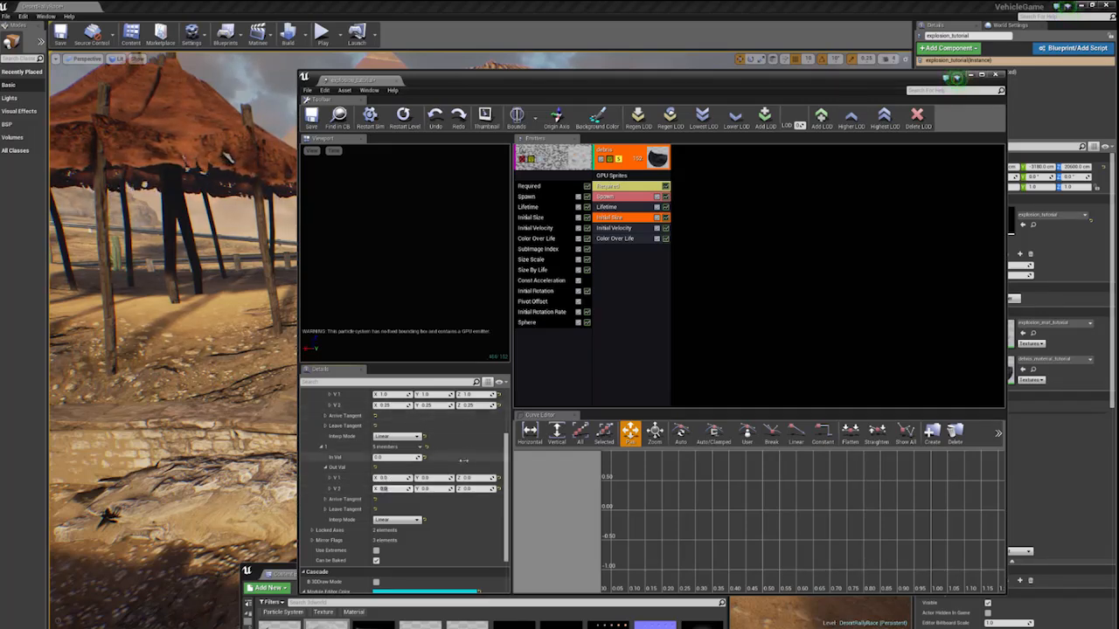
{"action": "scroll", "coordinate": [464, 464], "scroll_direction": "down", "scroll_amount": 2}
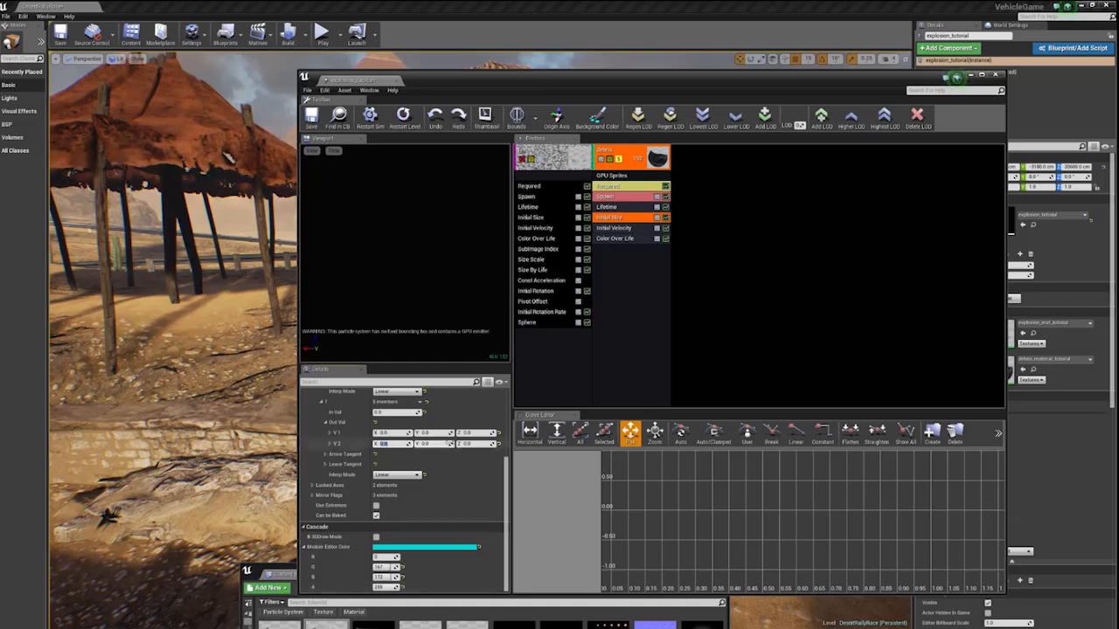
{"action": "scroll", "coordinate": [418, 461], "scroll_direction": "up", "scroll_amount": 3}
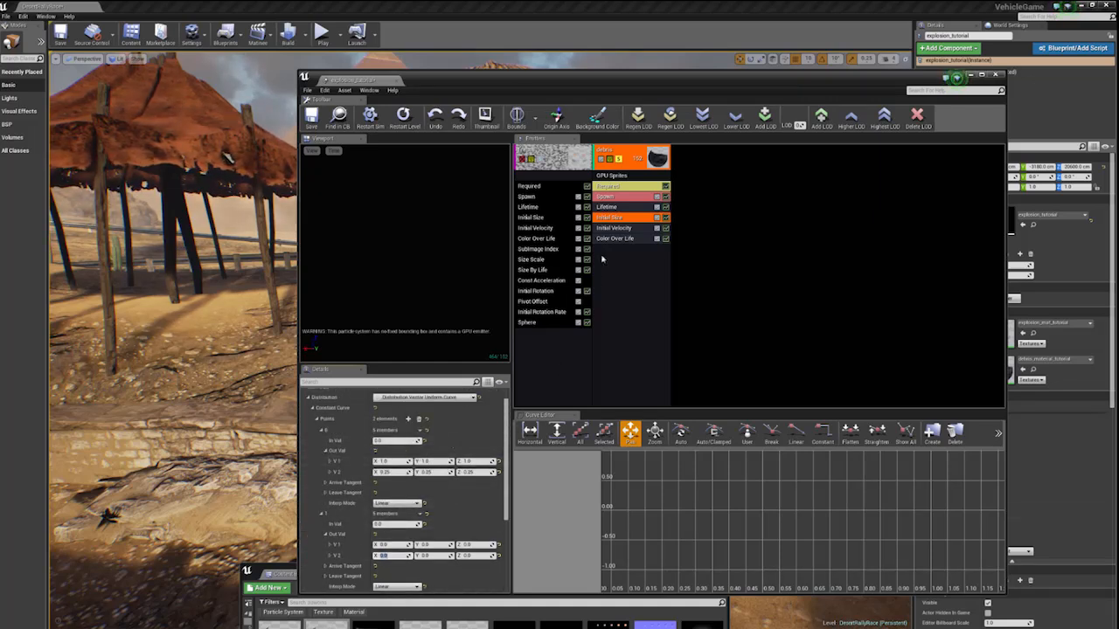
- Set the debris emitter's Initial Velocity maximum to 1500 on X, Y and Z
{"action": "left_click", "coordinate": [613, 228]}
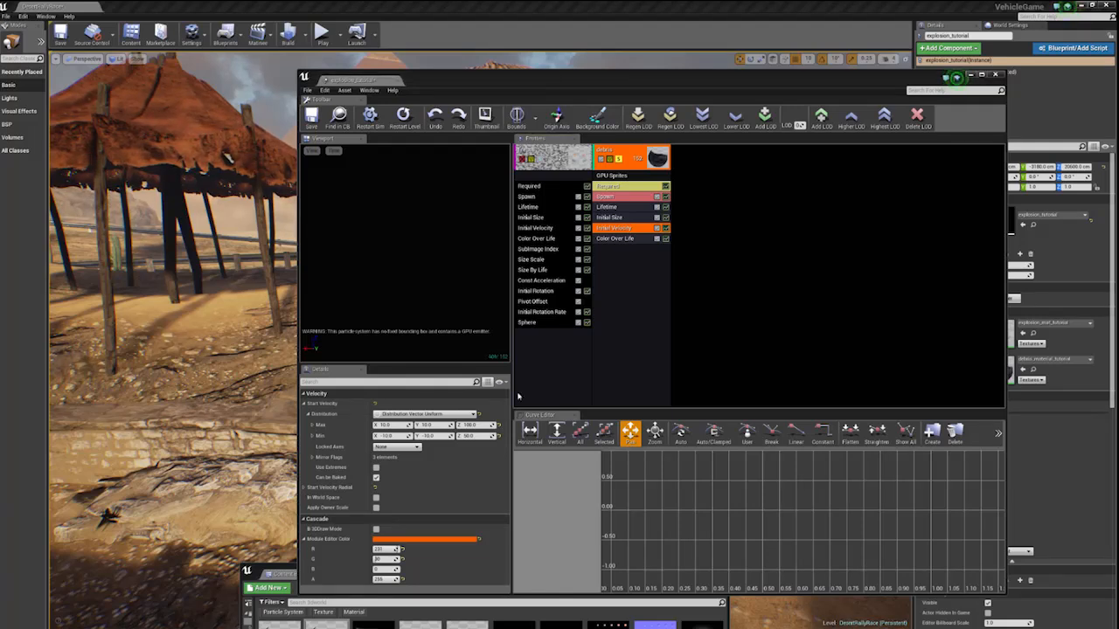
{"action": "left_click", "coordinate": [385, 425]}
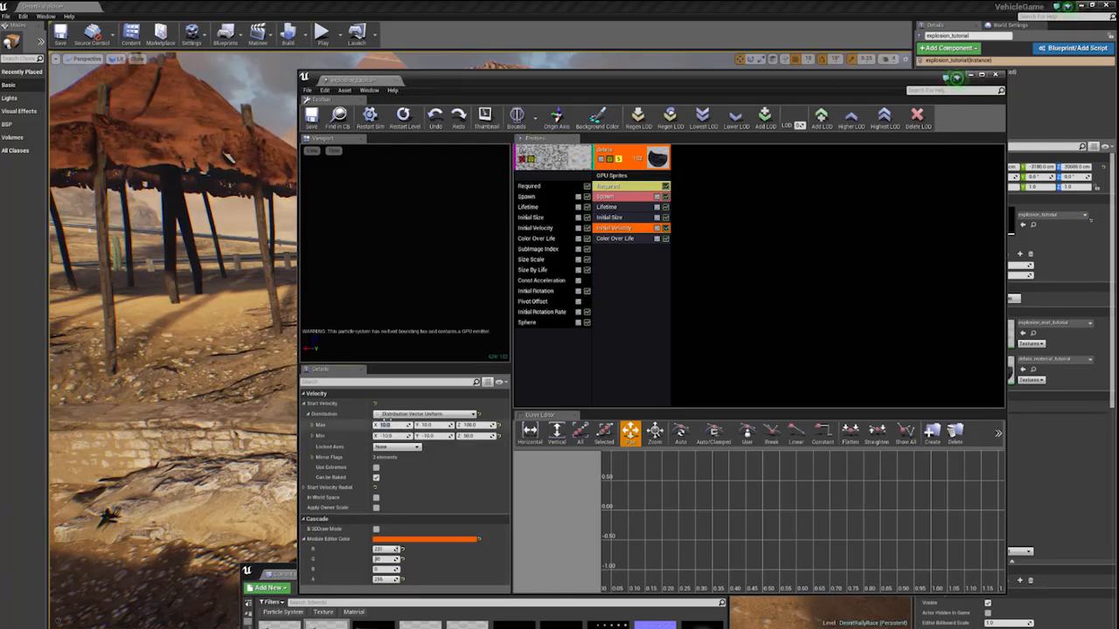
{"action": "type", "text": "1500"}
{"action": "key", "text": "Tab"}
{"action": "type", "text": "1500"}
{"action": "key", "text": "Tab"}
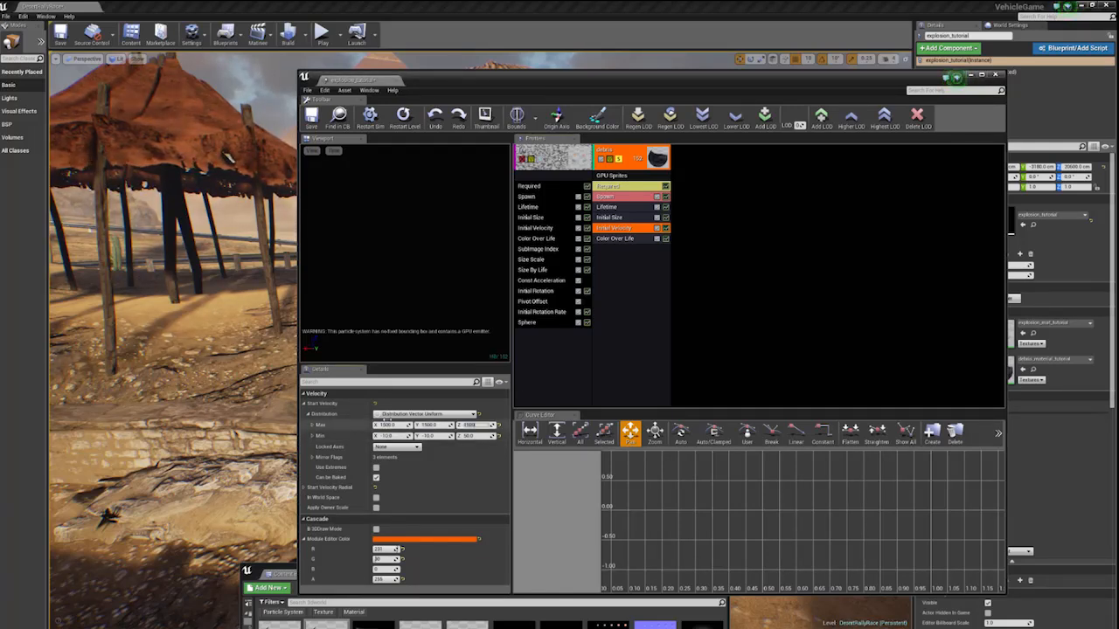
{"action": "type", "text": "1500"}
{"action": "key", "text": "Tab"}
- Set the debris emitter's Initial Velocity minimum to -1500 on X, Y and Z
{"action": "type", "text": "-1500"}
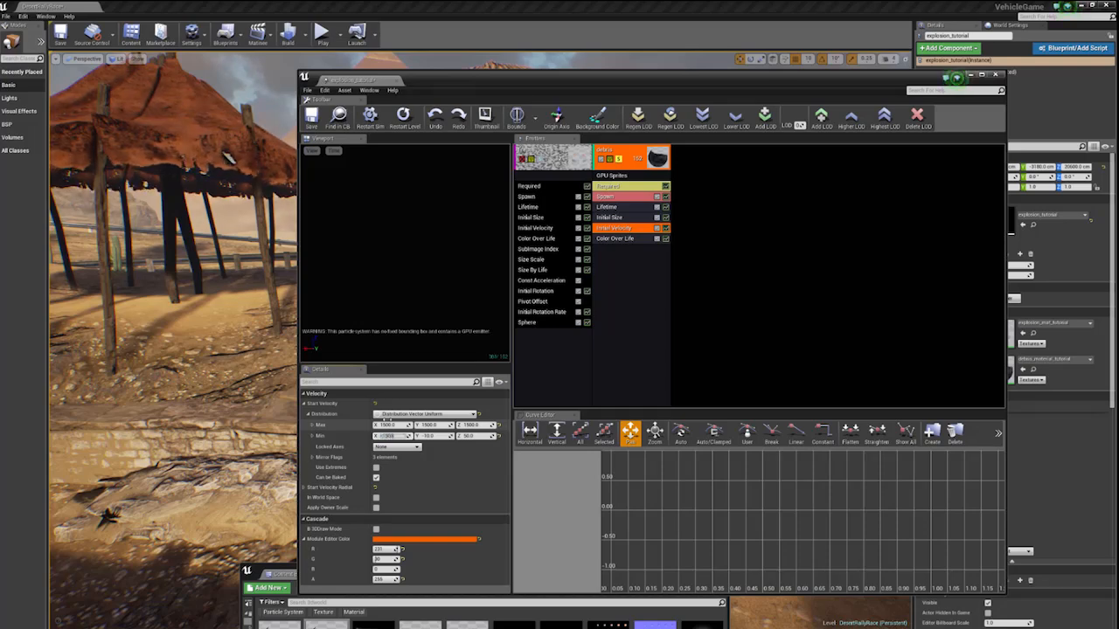
{"action": "key", "text": "Tab"}
{"action": "type", "text": "-1500"}
{"action": "key", "text": "Tab"}
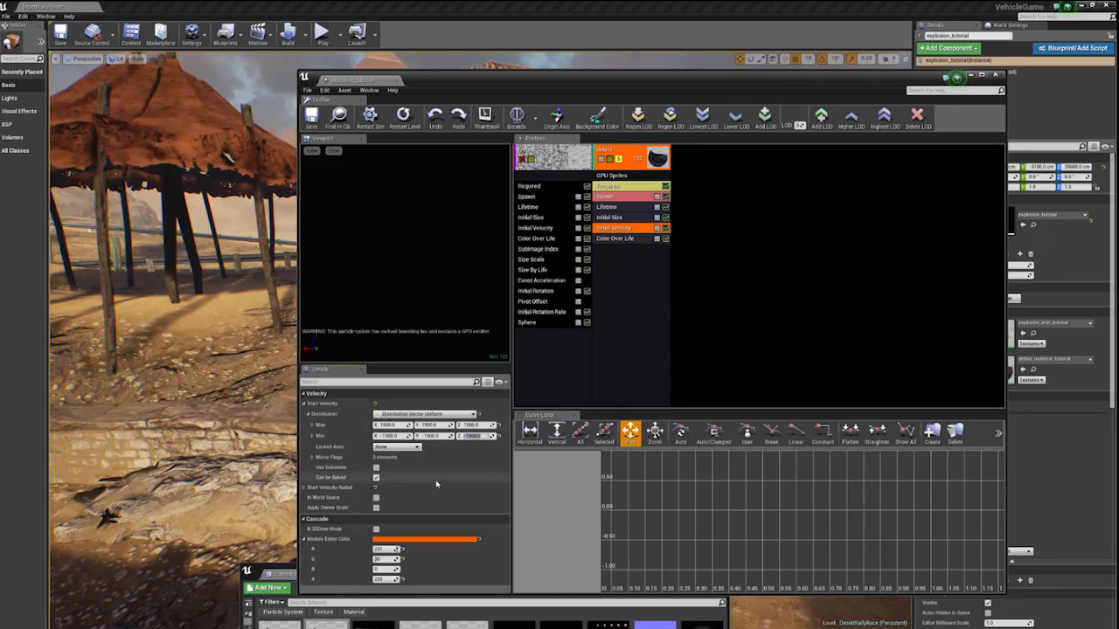
{"action": "left_click", "coordinate": [446, 292]}
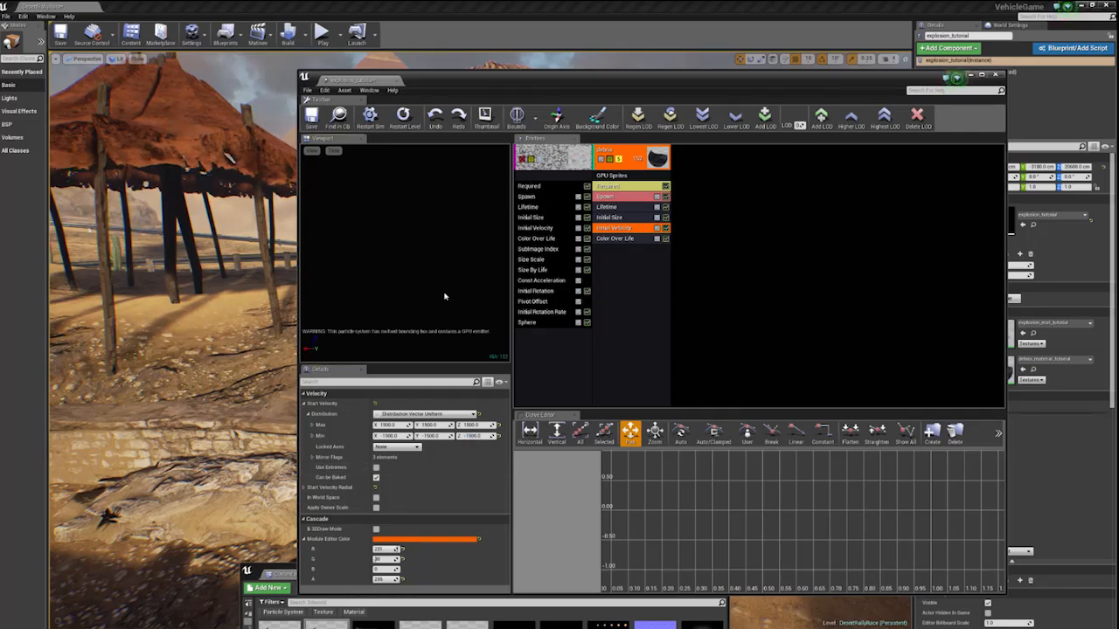
- Save the particle system and turn off solo mode on the debris emitter so the fireball plays too
{"action": "left_click_drag", "start_coordinate": [468, 81], "coordinate": [396, 62]}
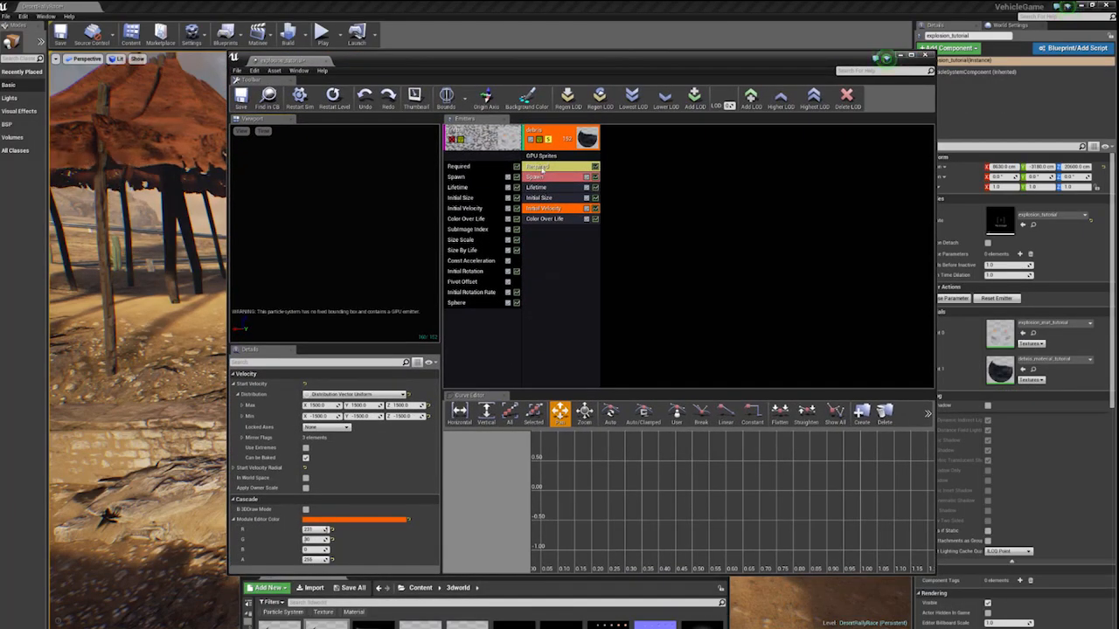
{"action": "left_click", "coordinate": [546, 166]}
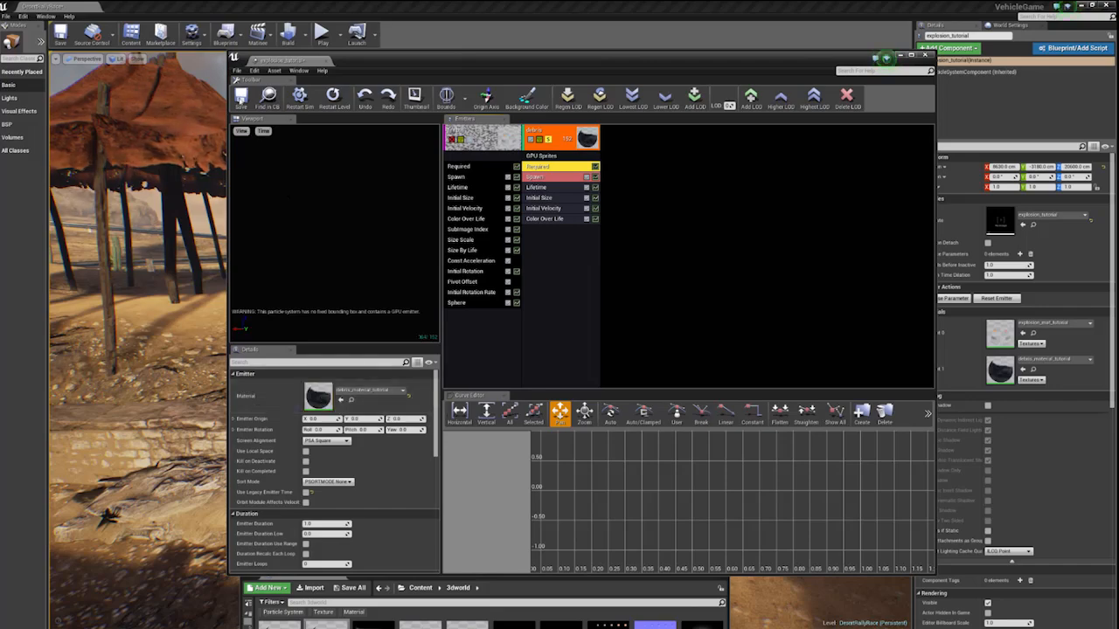
{"action": "left_click", "coordinate": [241, 97]}
{"action": "left_click_drag", "start_coordinate": [428, 65], "coordinate": [508, 85]}
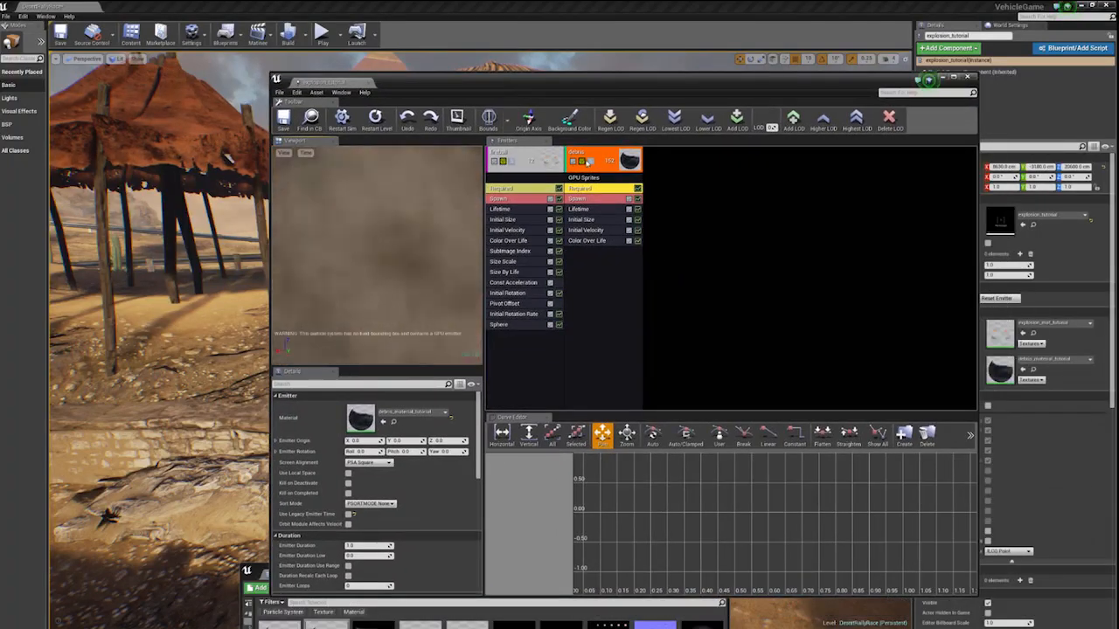
{"action": "left_click", "coordinate": [590, 162]}
{"action": "left_click", "coordinate": [590, 162]}
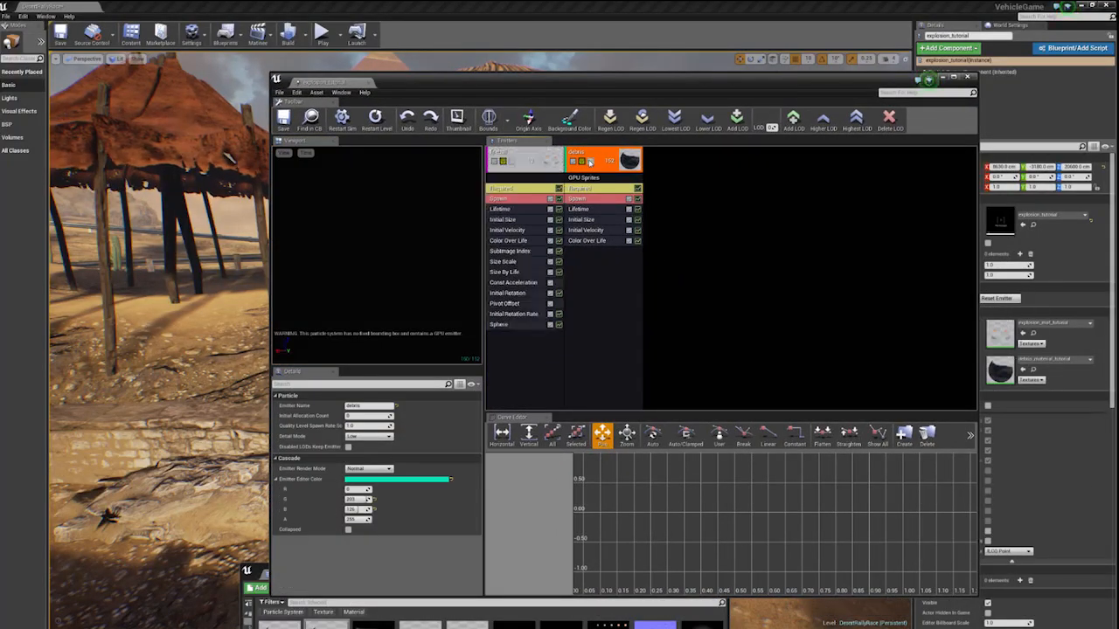
- Review the debris emitter's Required, Lifetime and Color Over Life module settings
{"action": "left_click", "coordinate": [596, 188]}
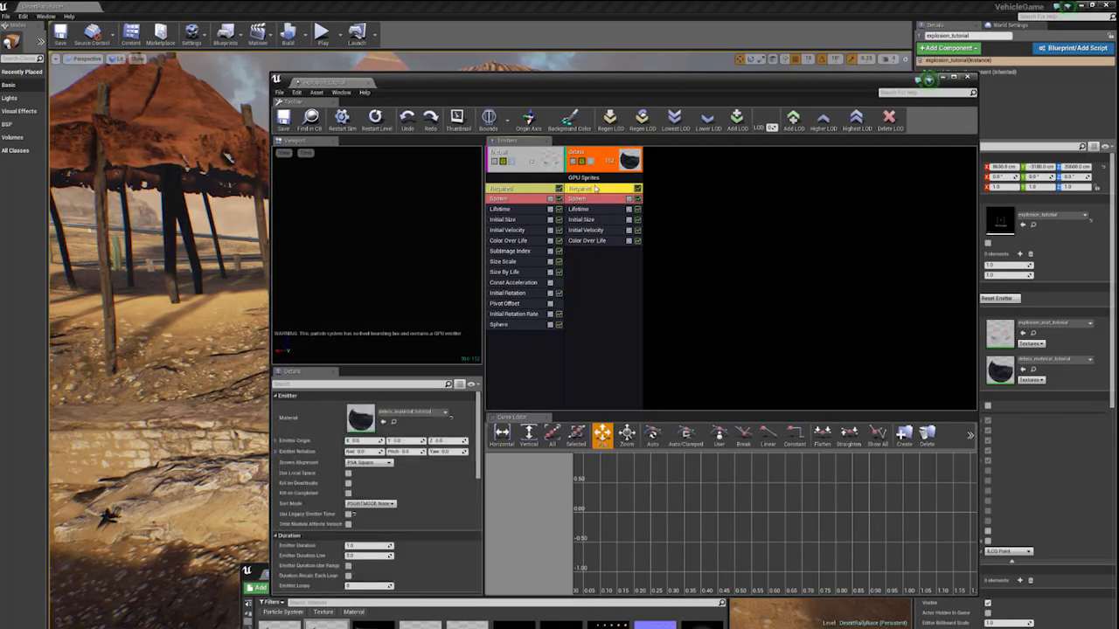
{"action": "left_click", "coordinate": [584, 210]}
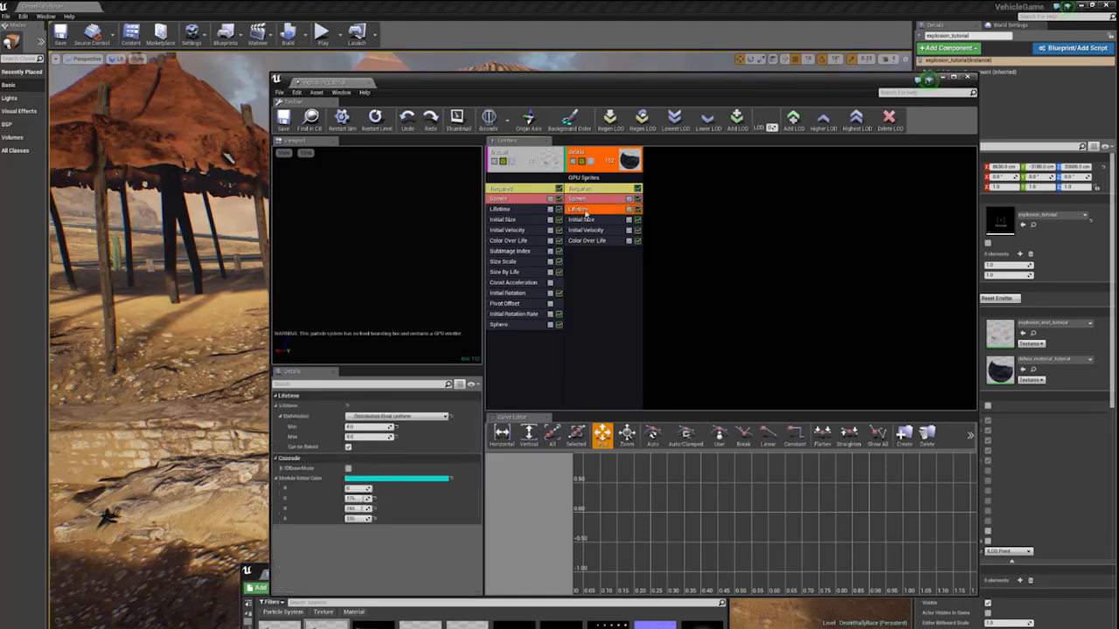
{"action": "left_click", "coordinate": [606, 256]}
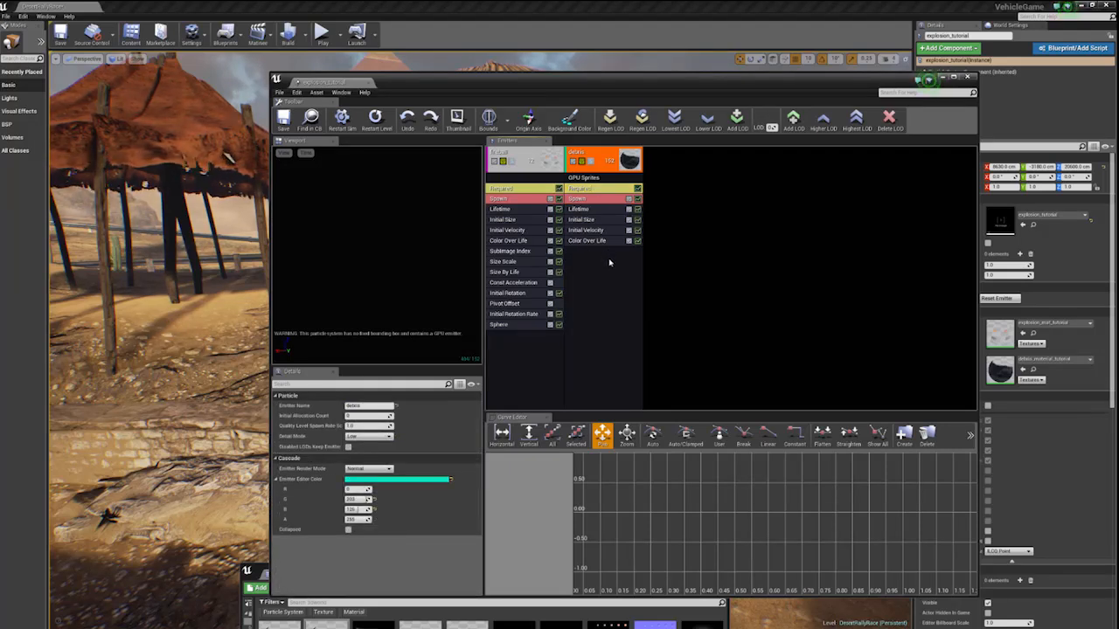
{"action": "right_click", "coordinate": [609, 263]}
{"action": "left_click", "coordinate": [600, 243]}
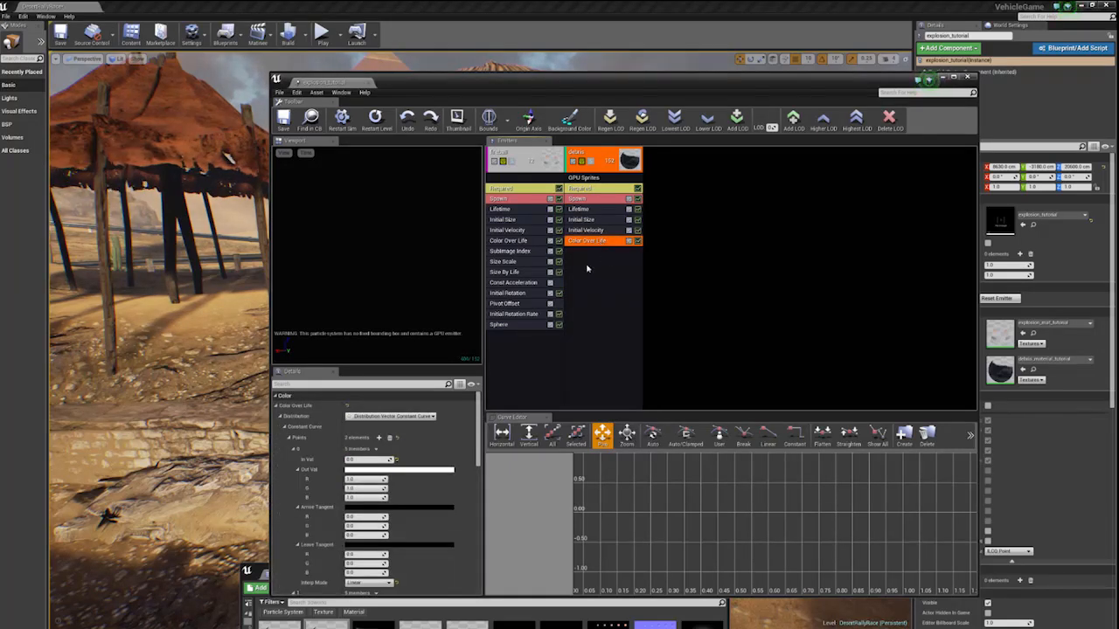
{"action": "left_click", "coordinate": [587, 269]}
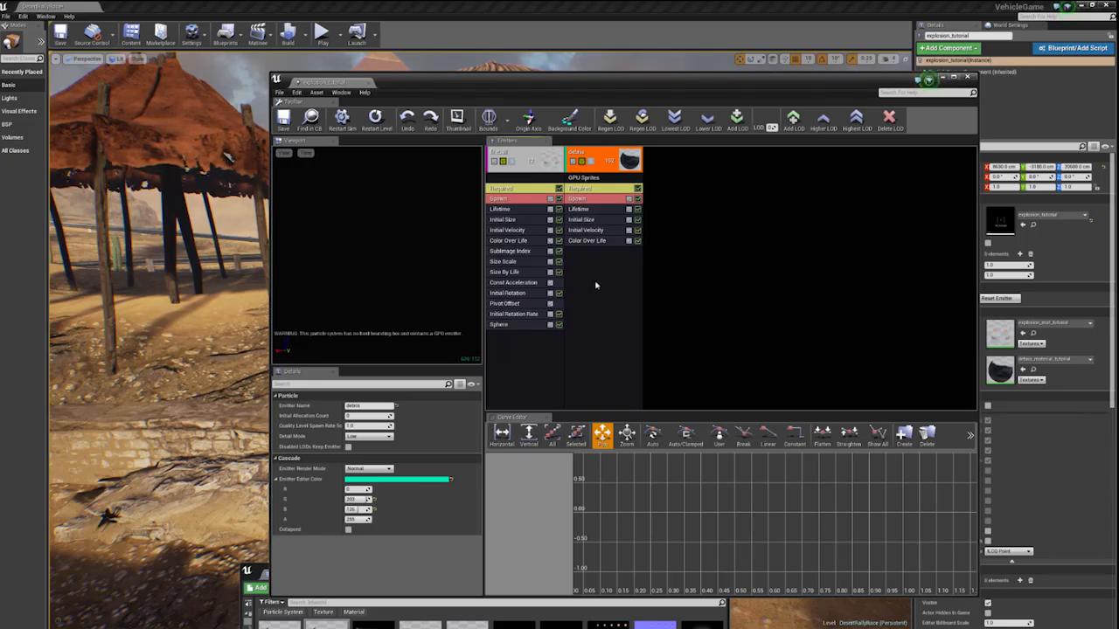
{"action": "left_click", "coordinate": [229, 159]}
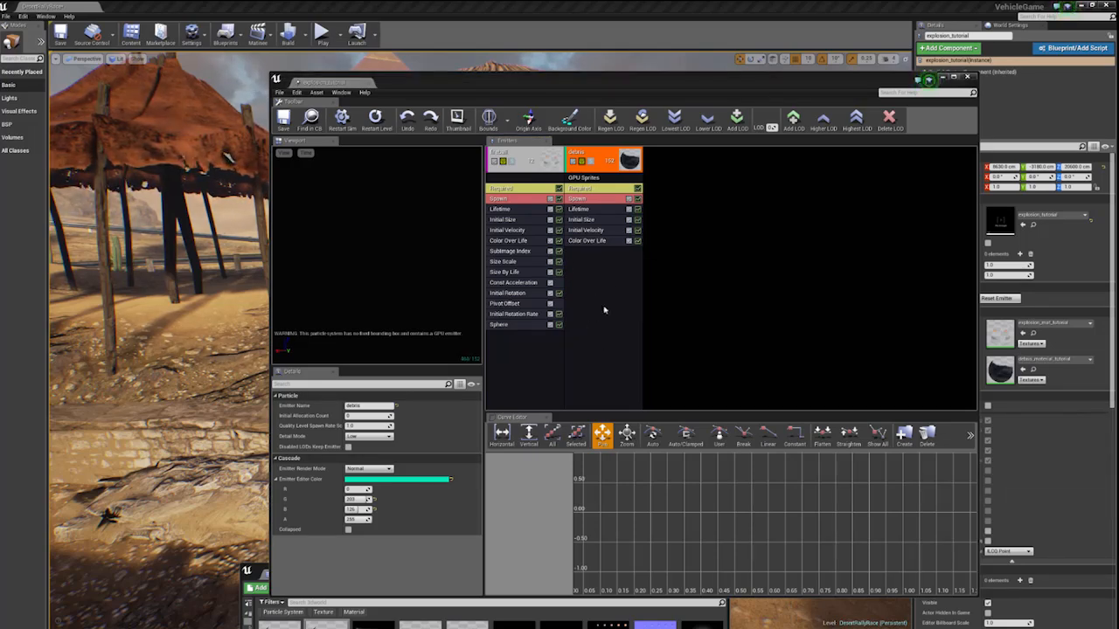
- Set the output colour of the first point in the debris emitter's Color Over Life curve to hex FFC88AFF
{"action": "right_click", "coordinate": [597, 241]}
{"action": "left_click", "coordinate": [597, 242]}
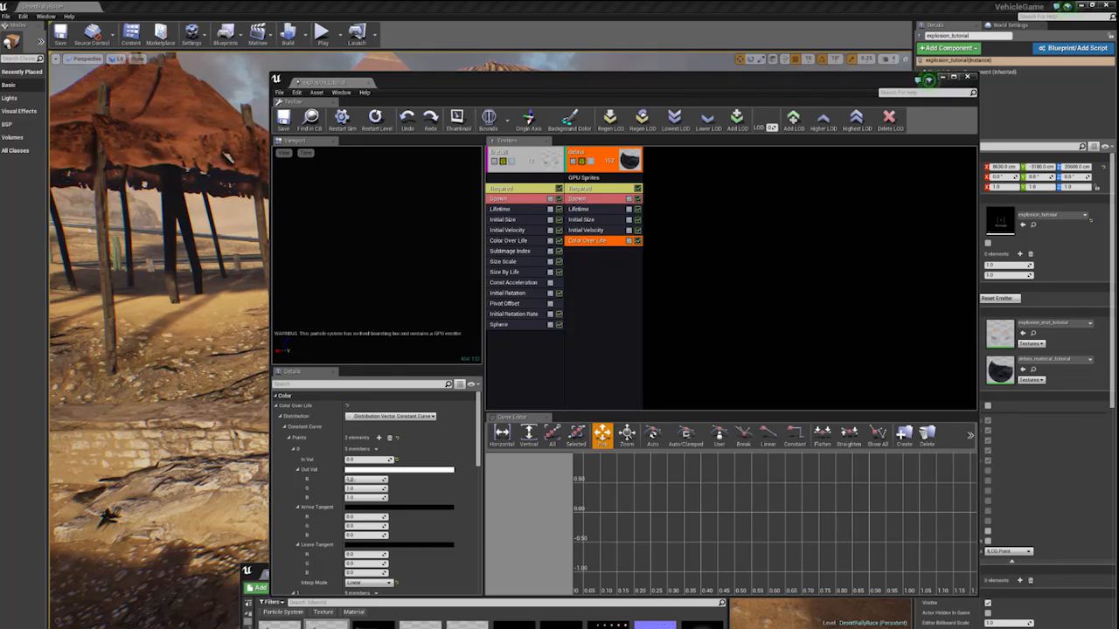
{"action": "left_click", "coordinate": [373, 469]}
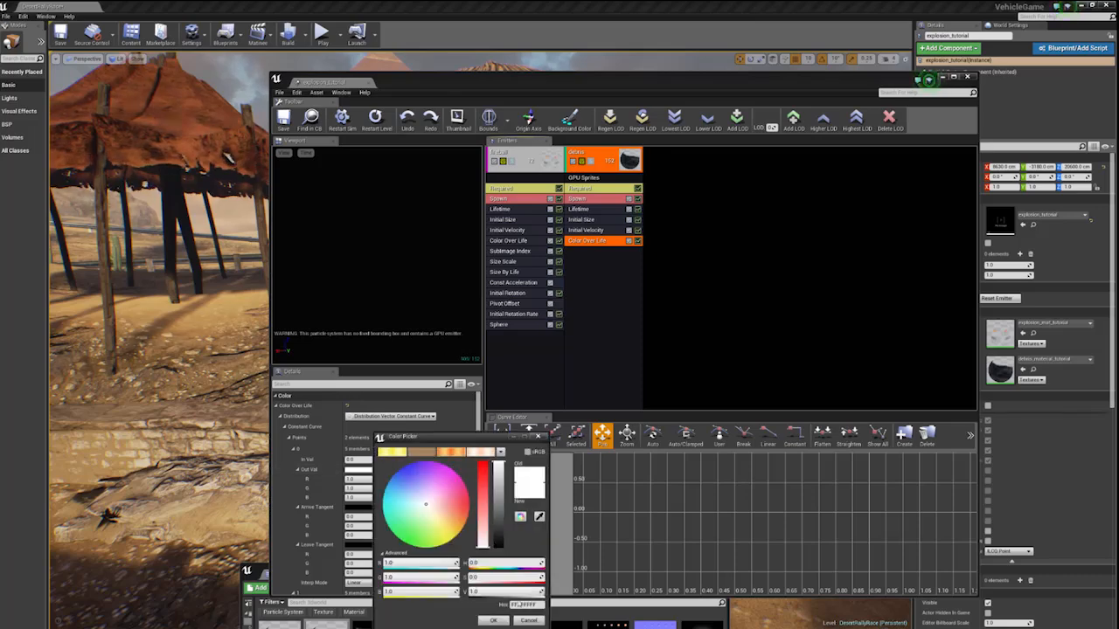
{"action": "left_click_drag", "start_coordinate": [541, 605], "coordinate": [444, 606]}
{"action": "type", "text": "FFC88AFF"}
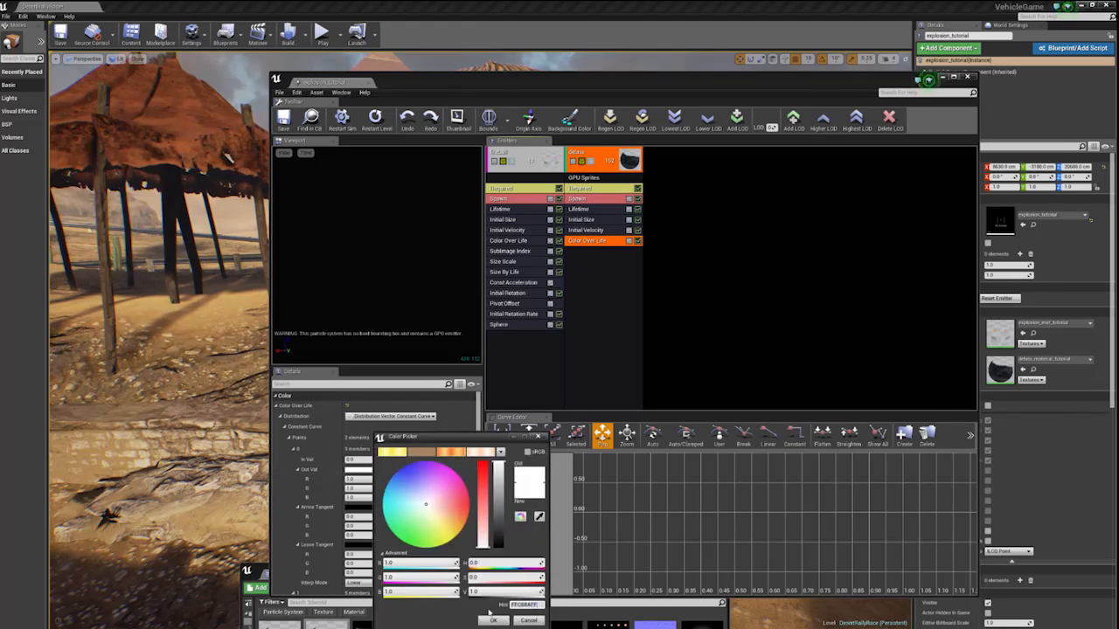
{"action": "key", "text": "Return"}
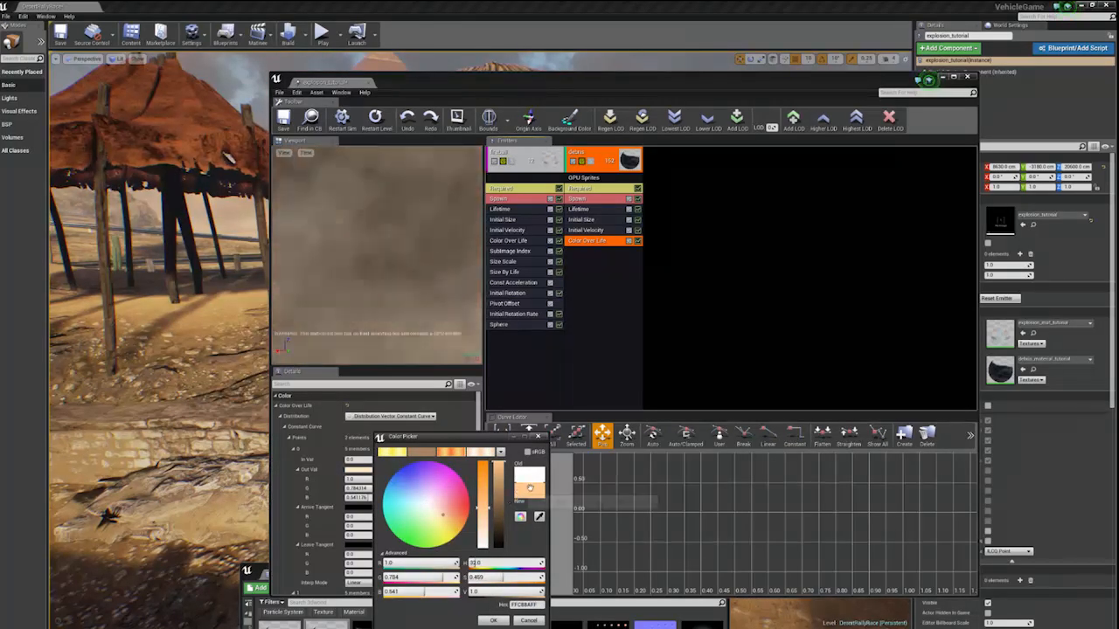
{"action": "left_click", "coordinate": [497, 620]}
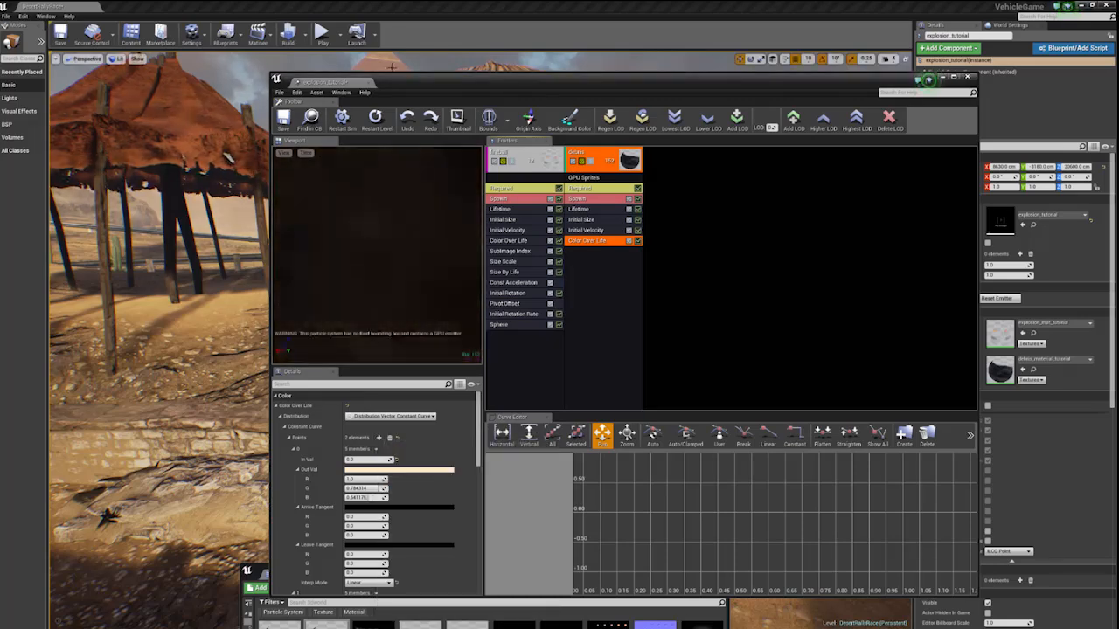
- Add a Size Scale module to the debris emitter
{"action": "left_click_drag", "start_coordinate": [394, 81], "coordinate": [306, 115]}
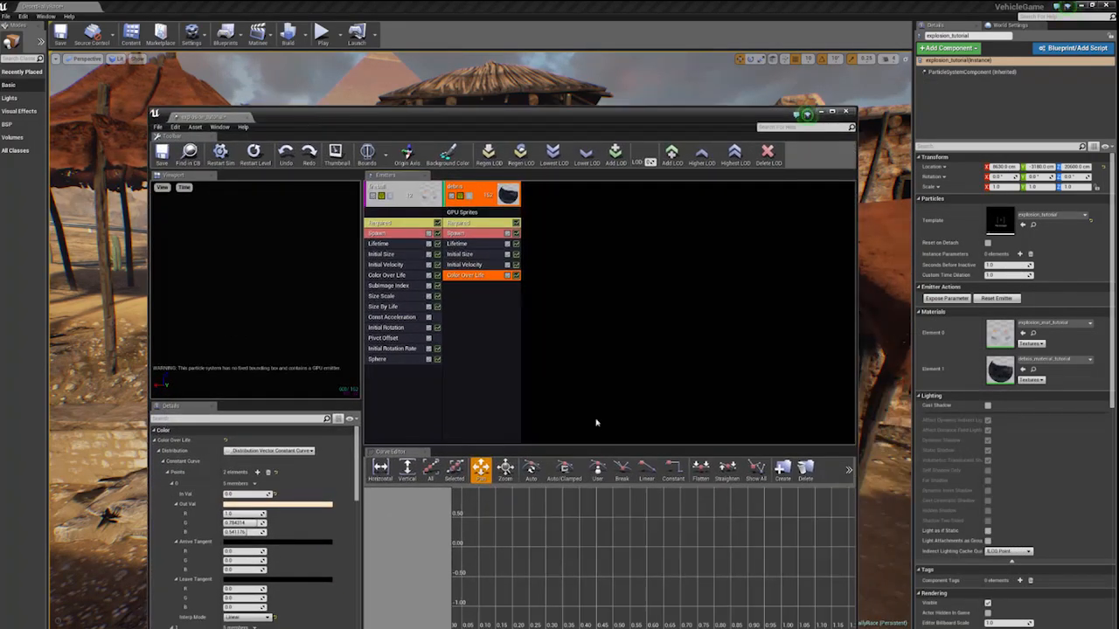
{"action": "left_click", "coordinate": [478, 296]}
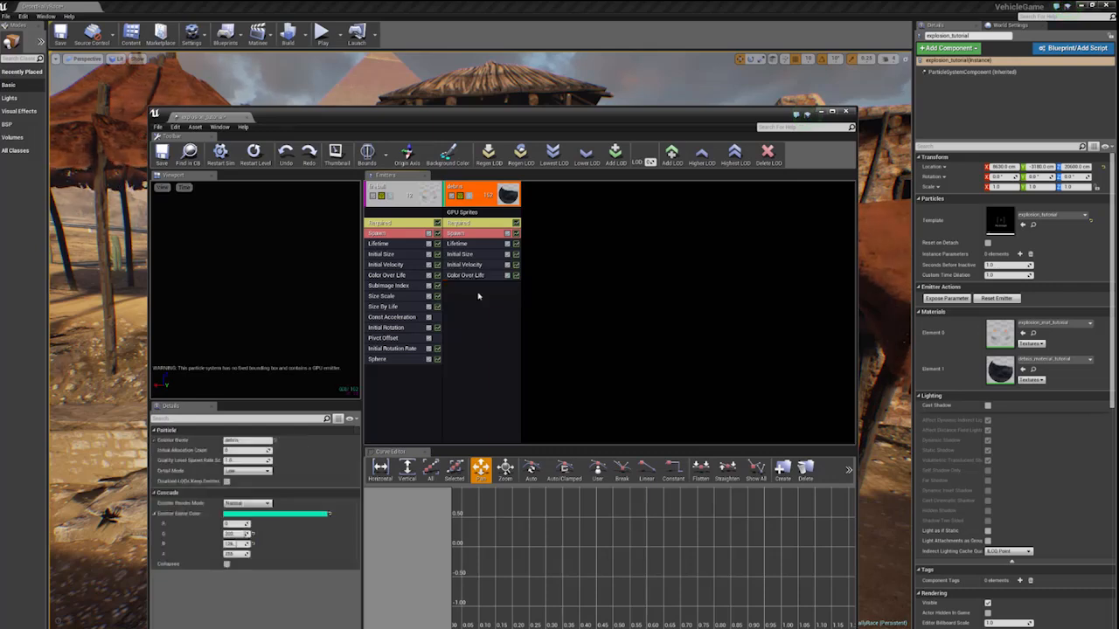
{"action": "right_click", "coordinate": [478, 296]}
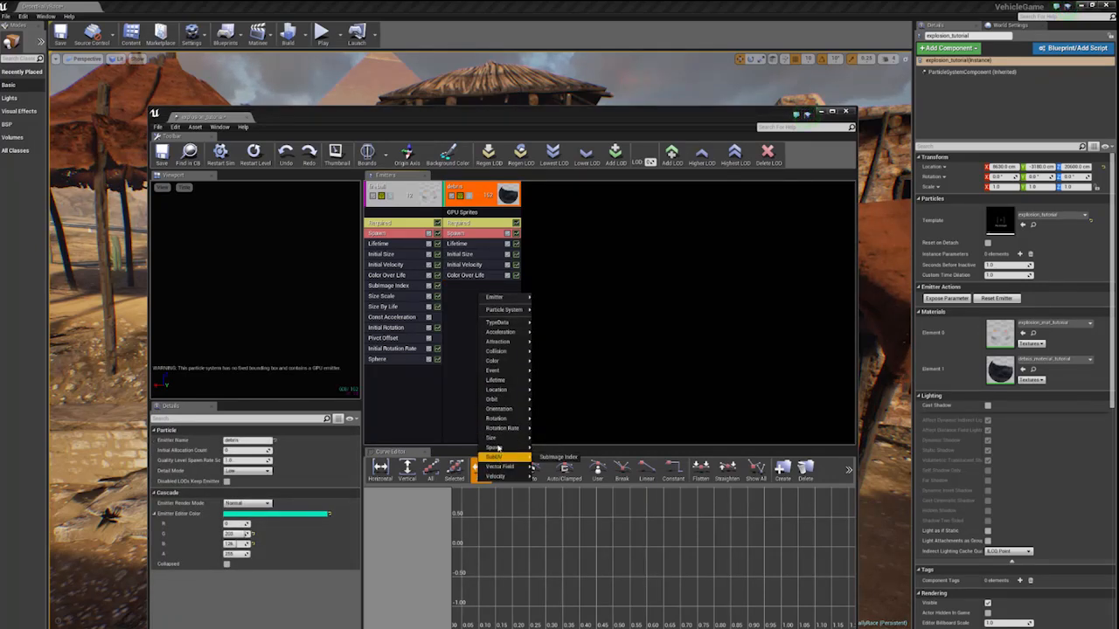
{"action": "mouse_move", "coordinate": [494, 438]}
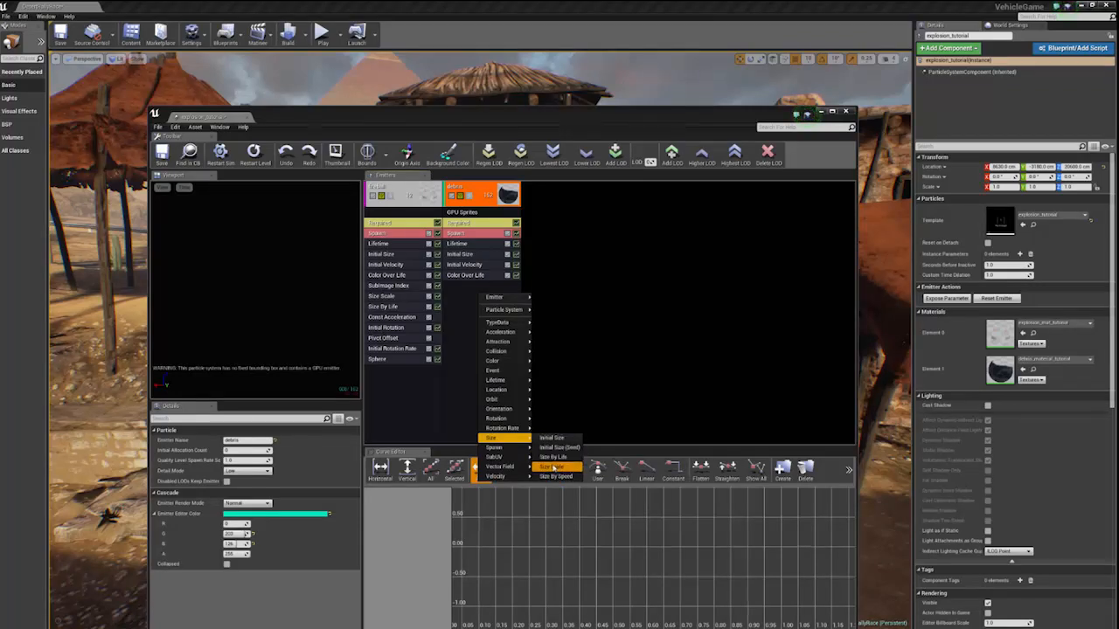
{"action": "left_click", "coordinate": [552, 466]}
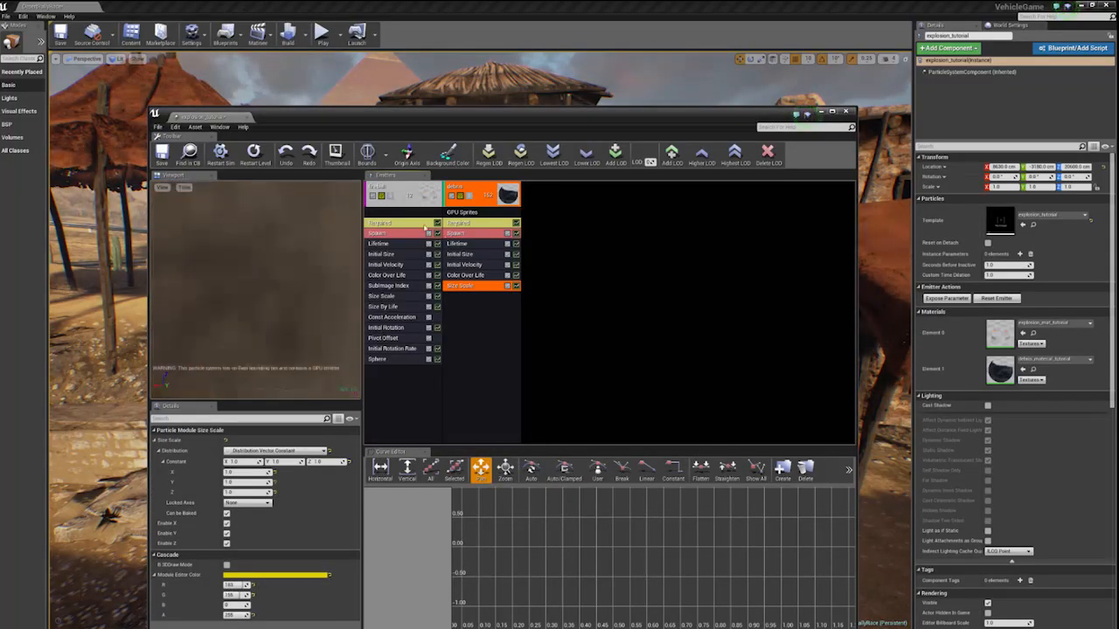
- Solo the debris emitter and set its Size Scale constant to 30 on X, Y and Z, checking the debris in the level
{"action": "left_click", "coordinate": [469, 197]}
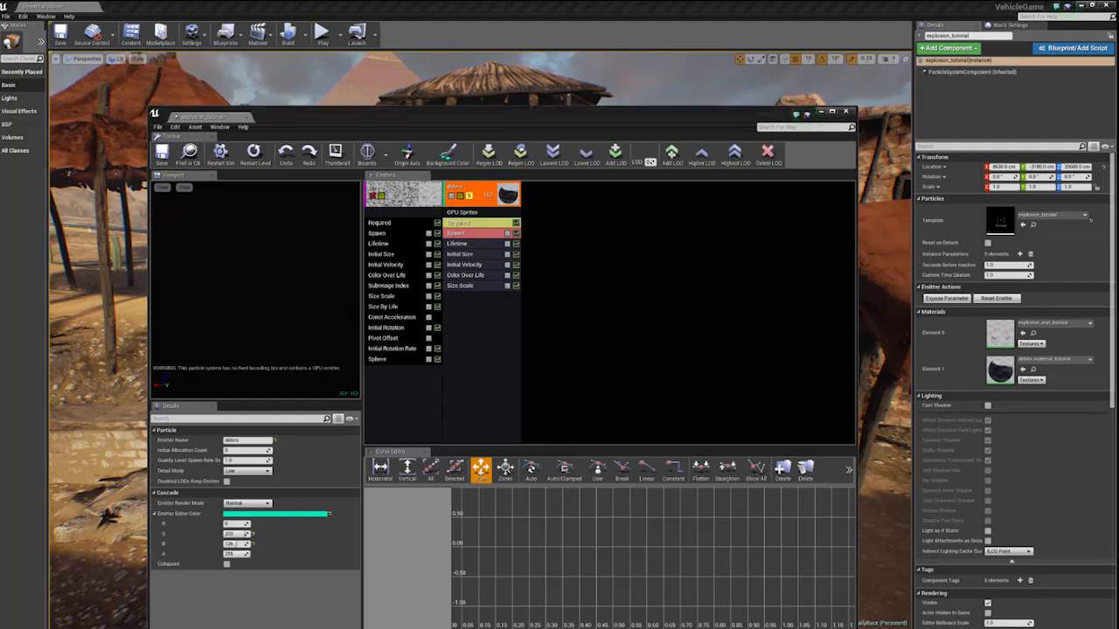
{"action": "left_click", "coordinate": [465, 286]}
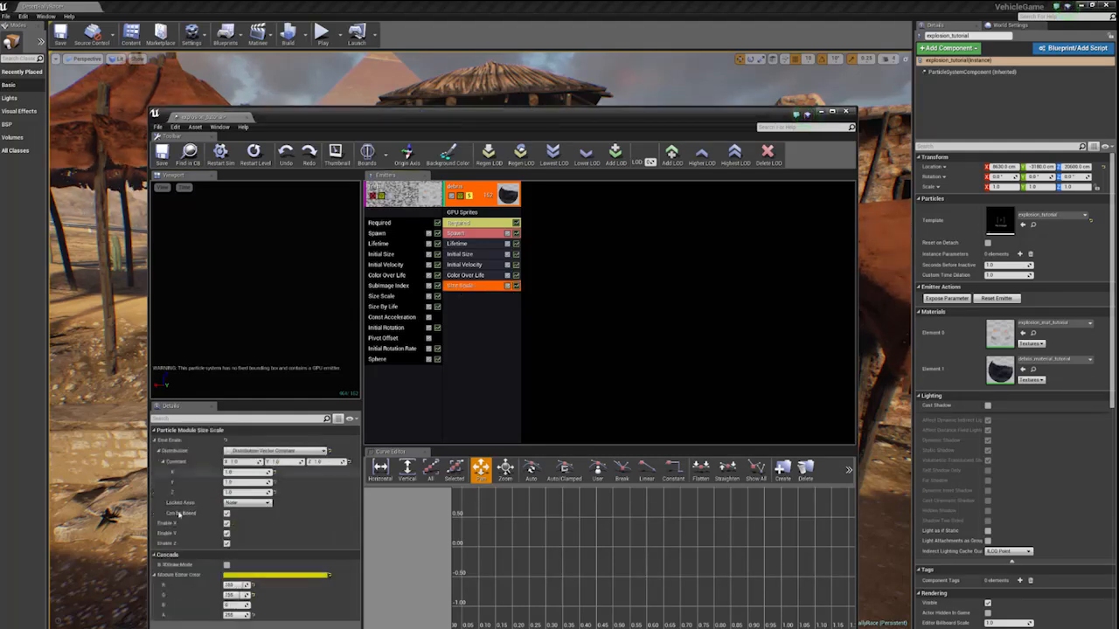
{"action": "left_click", "coordinate": [240, 462]}
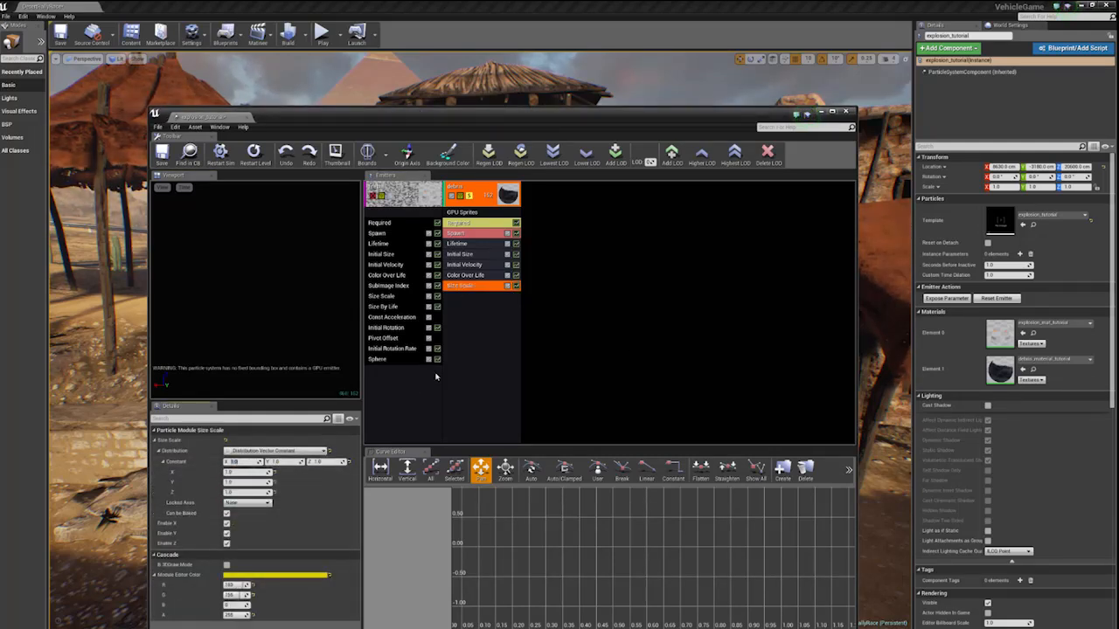
{"action": "type", "text": "30"}
{"action": "key", "text": "Tab"}
{"action": "type", "text": "30"}
{"action": "key", "text": "Tab"}
{"action": "type", "text": "30"}
{"action": "key", "text": "Return"}
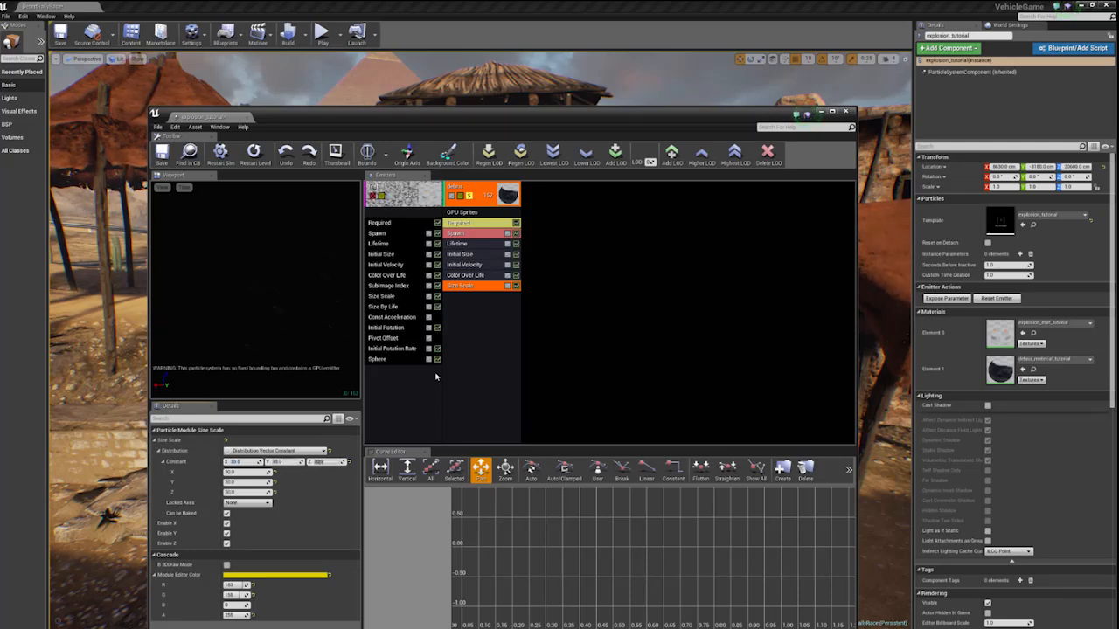
{"action": "left_click_drag", "start_coordinate": [424, 114], "coordinate": [426, 265]}
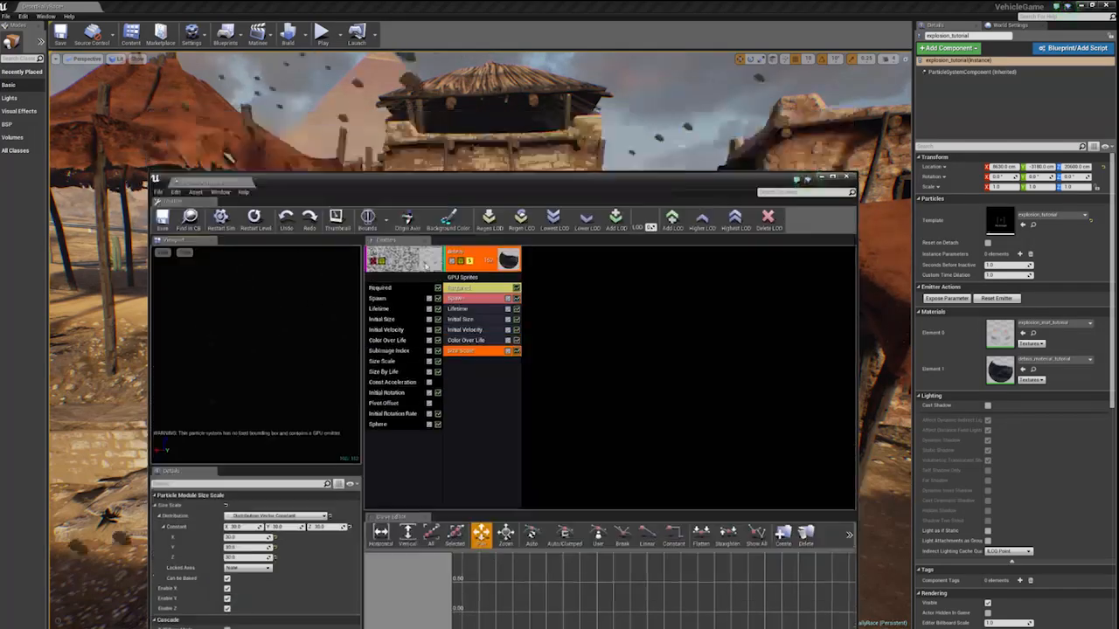
{"action": "left_click_drag", "start_coordinate": [425, 179], "coordinate": [476, 387]}
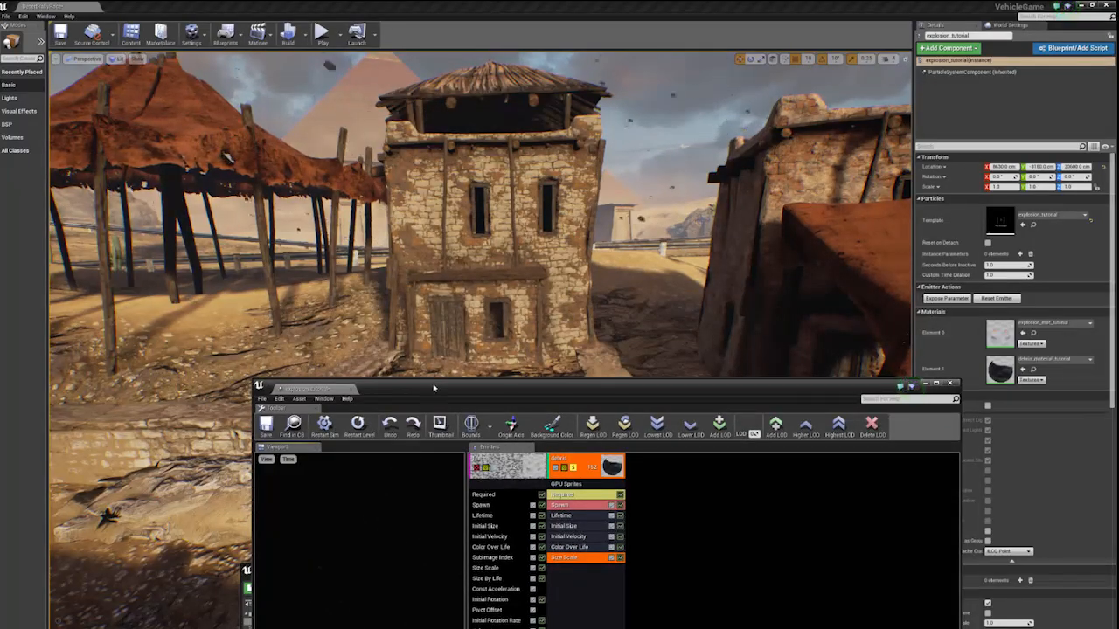
{"action": "left_click_drag", "start_coordinate": [433, 387], "coordinate": [314, 119]}
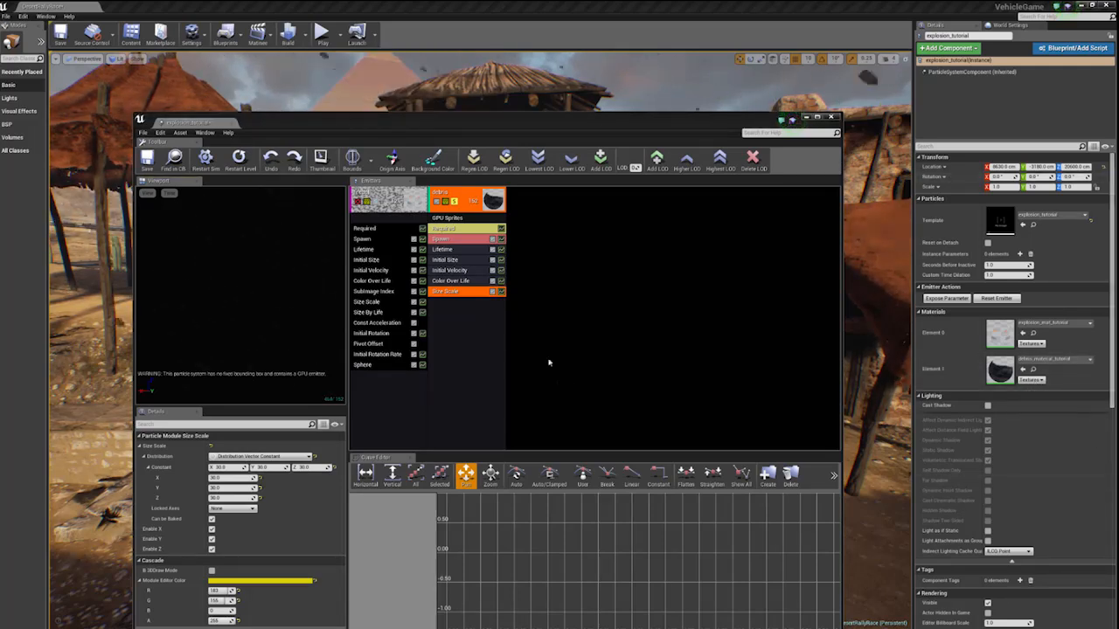
- Add an Initial Rotation module and an Initial Rotation Rate module to the debris emitter
{"action": "right_click", "coordinate": [441, 302]}
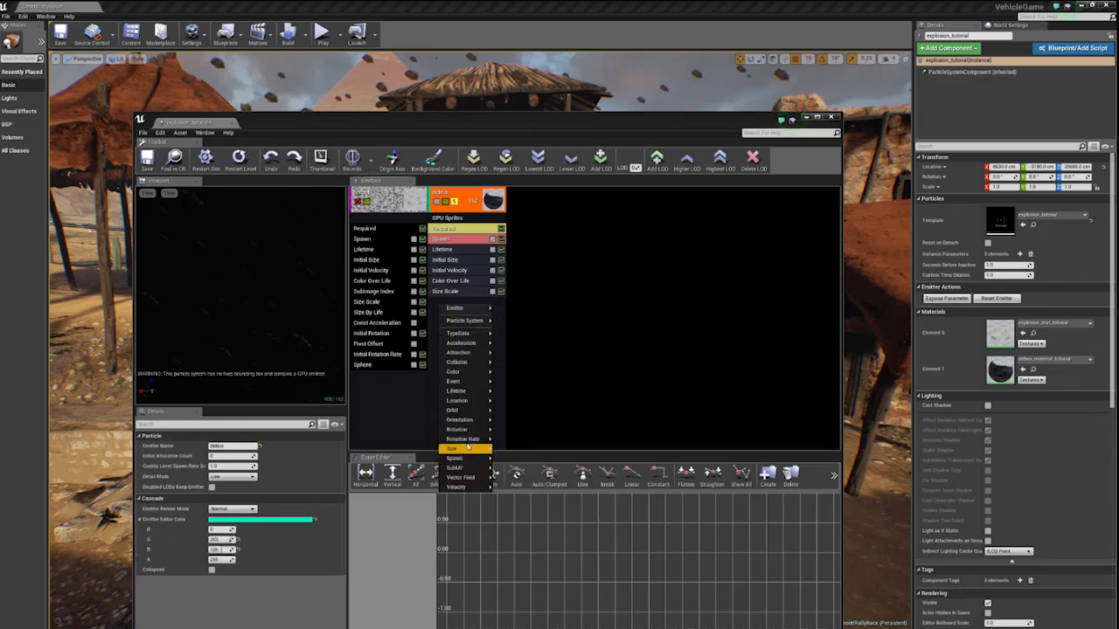
{"action": "mouse_move", "coordinate": [467, 440]}
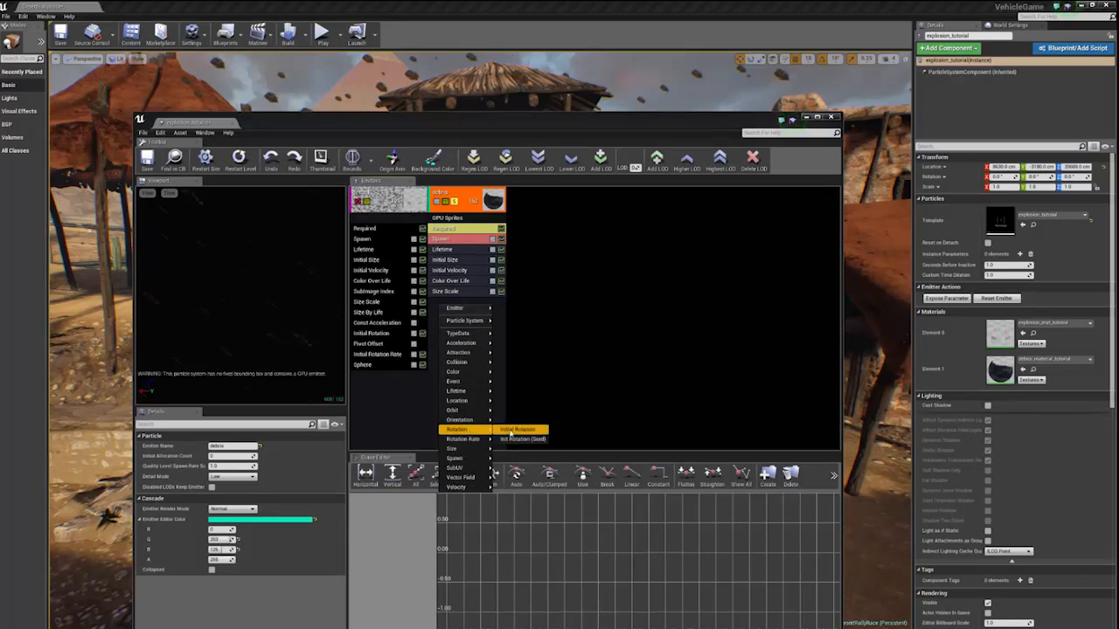
{"action": "left_click", "coordinate": [511, 431]}
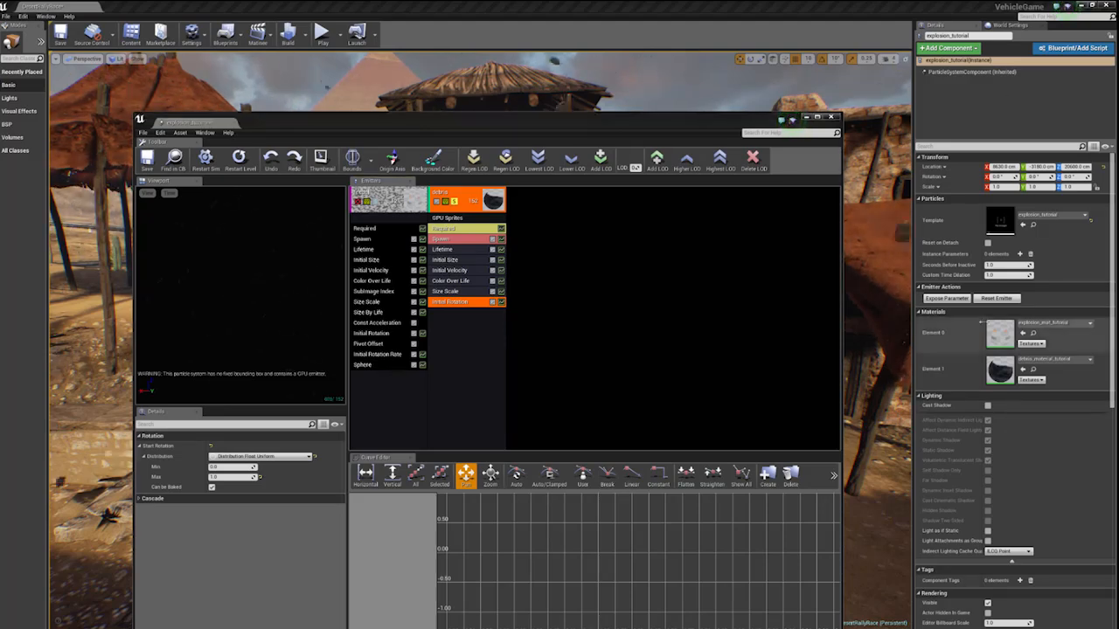
{"action": "right_click", "coordinate": [509, 320]}
{"action": "mouse_move", "coordinate": [509, 464]}
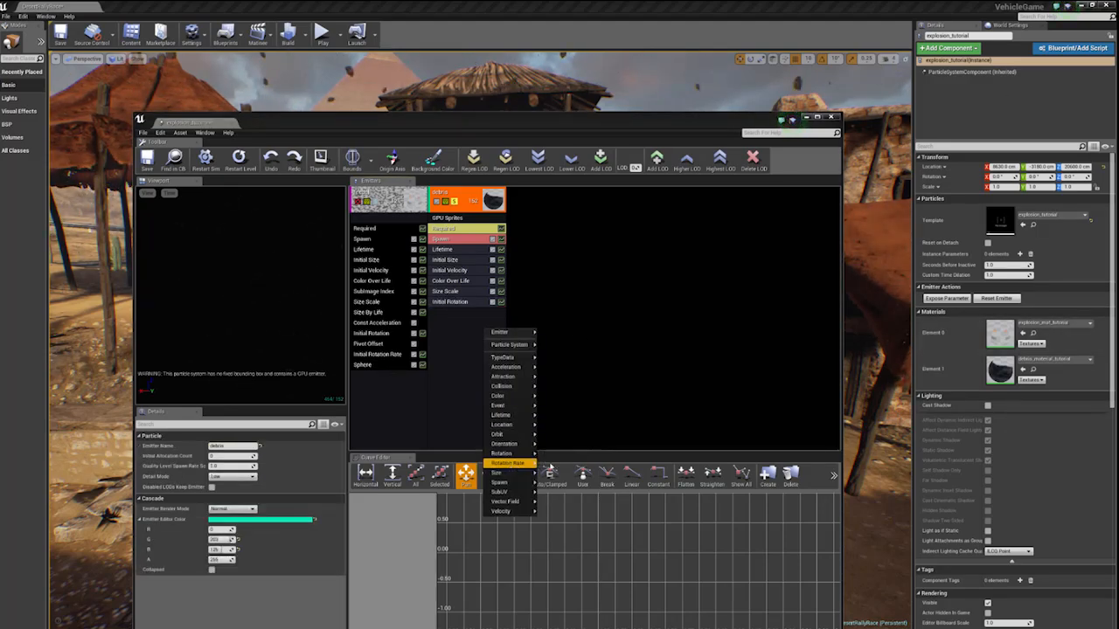
{"action": "left_click", "coordinate": [559, 463]}
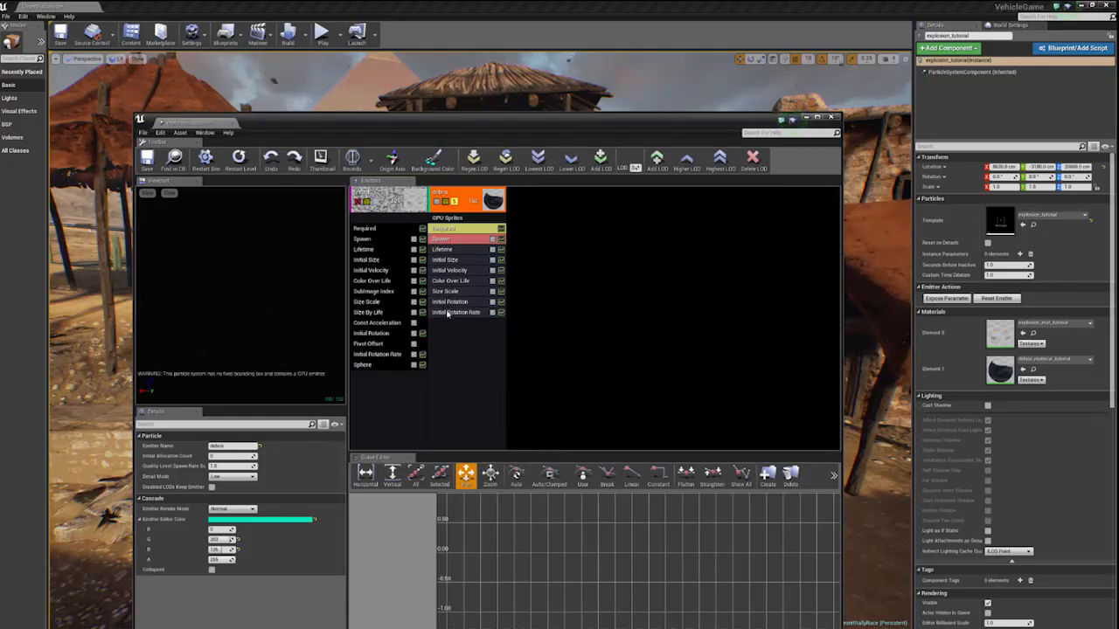
- Set the debris emitter's Start Rotation Rate to Min 3.0 and Max -3.0 and check the spinning debris in the level
{"action": "left_click", "coordinate": [447, 313]}
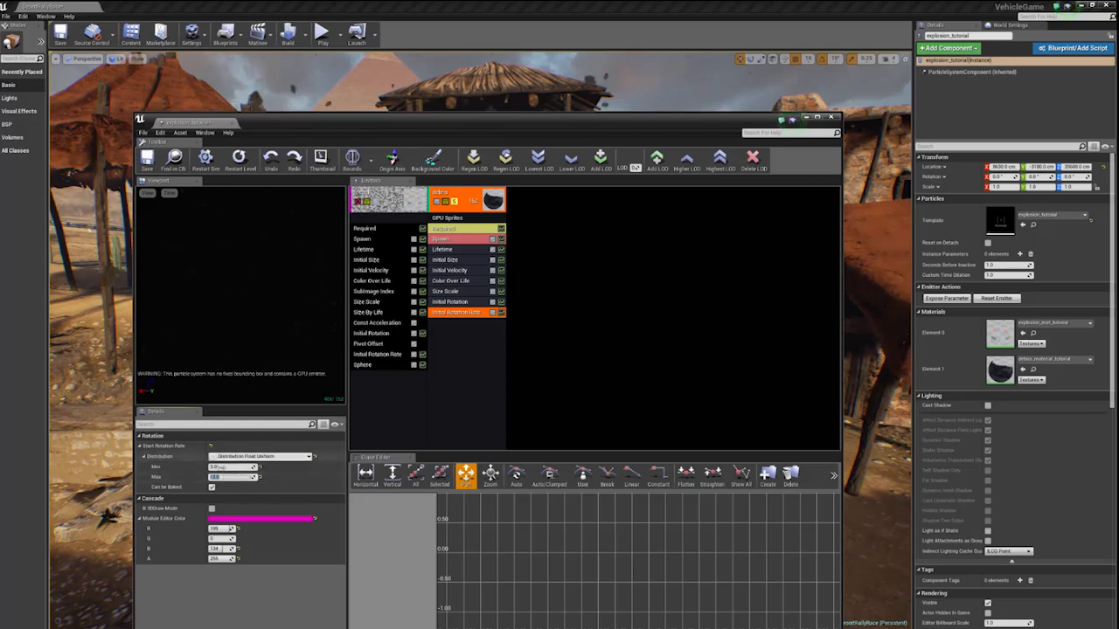
{"action": "left_click", "coordinate": [221, 468]}
{"action": "left_click", "coordinate": [224, 476]}
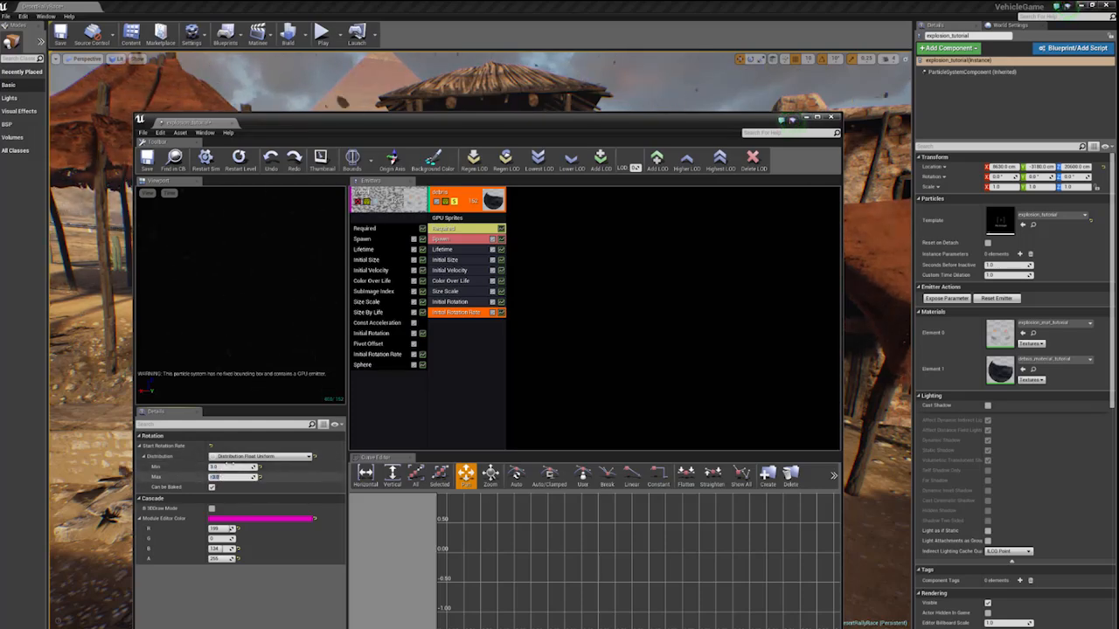
{"action": "left_click_drag", "start_coordinate": [216, 121], "coordinate": [536, 292]}
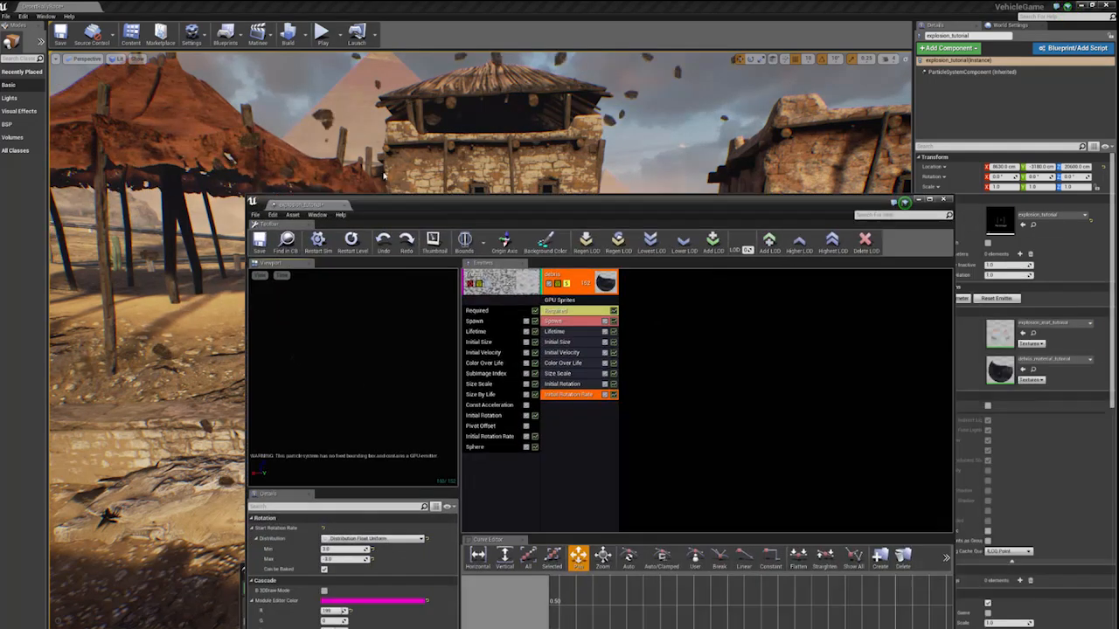
{"action": "left_click_drag", "start_coordinate": [393, 202], "coordinate": [301, 91]}
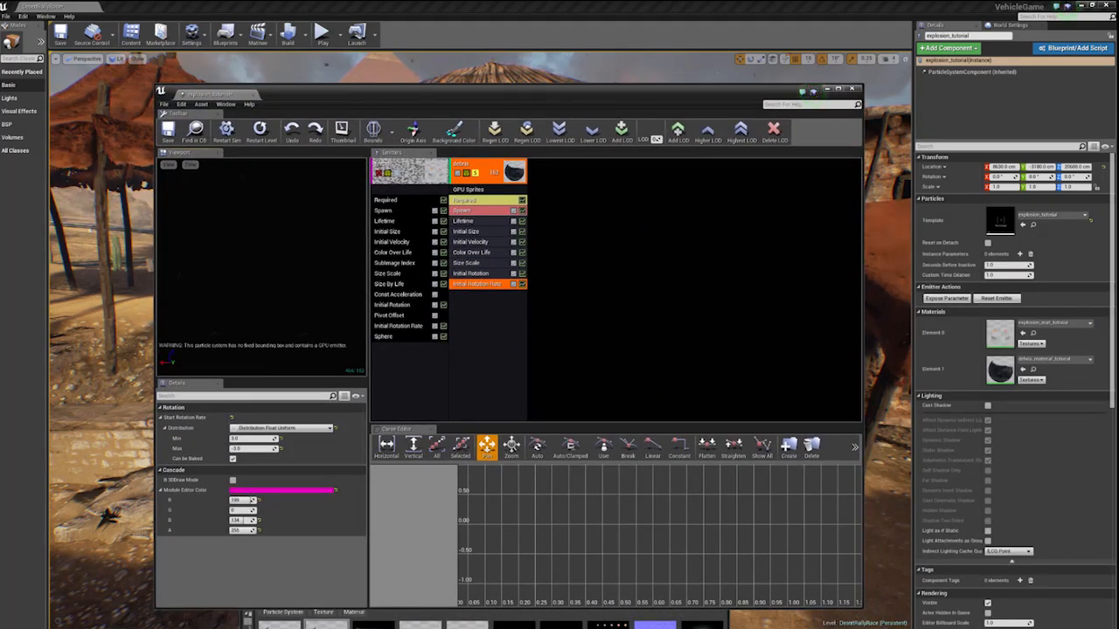
- Add a Const Acceleration module to the debris emitter with a Z acceleration of -300 and check the falling debris
{"action": "right_click", "coordinate": [472, 306]}
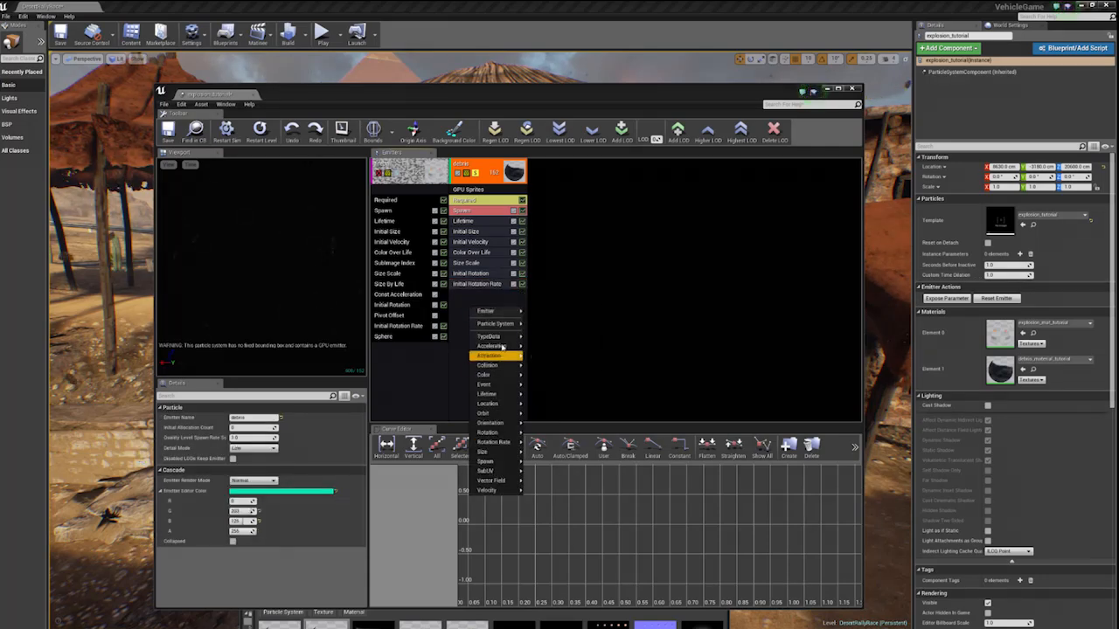
{"action": "left_click", "coordinate": [540, 348]}
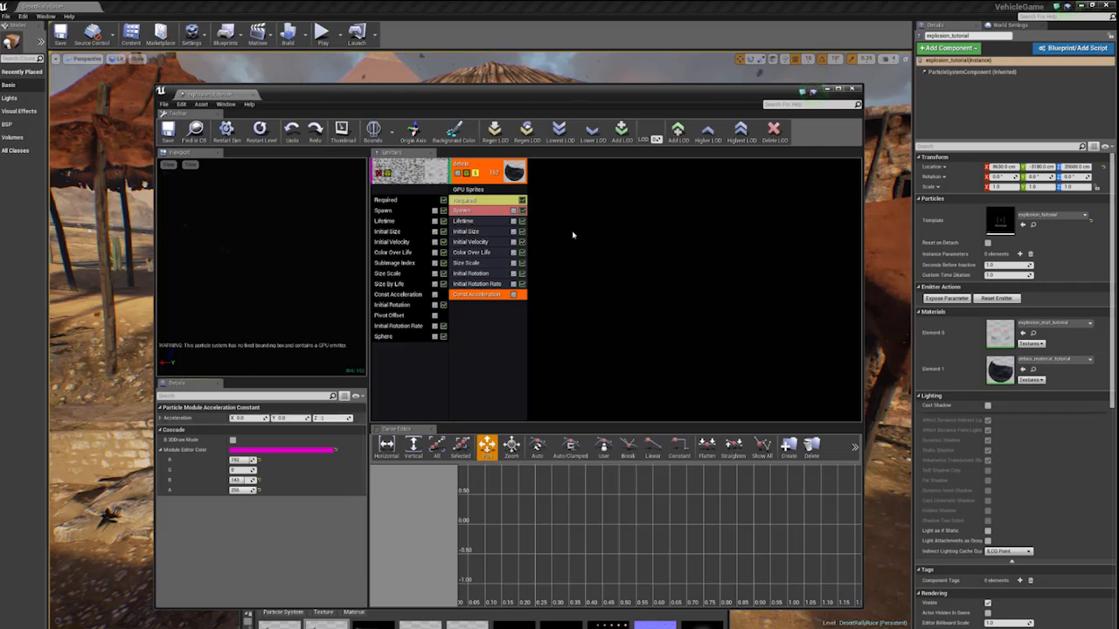
{"action": "left_click_drag", "start_coordinate": [356, 94], "coordinate": [731, 70]}
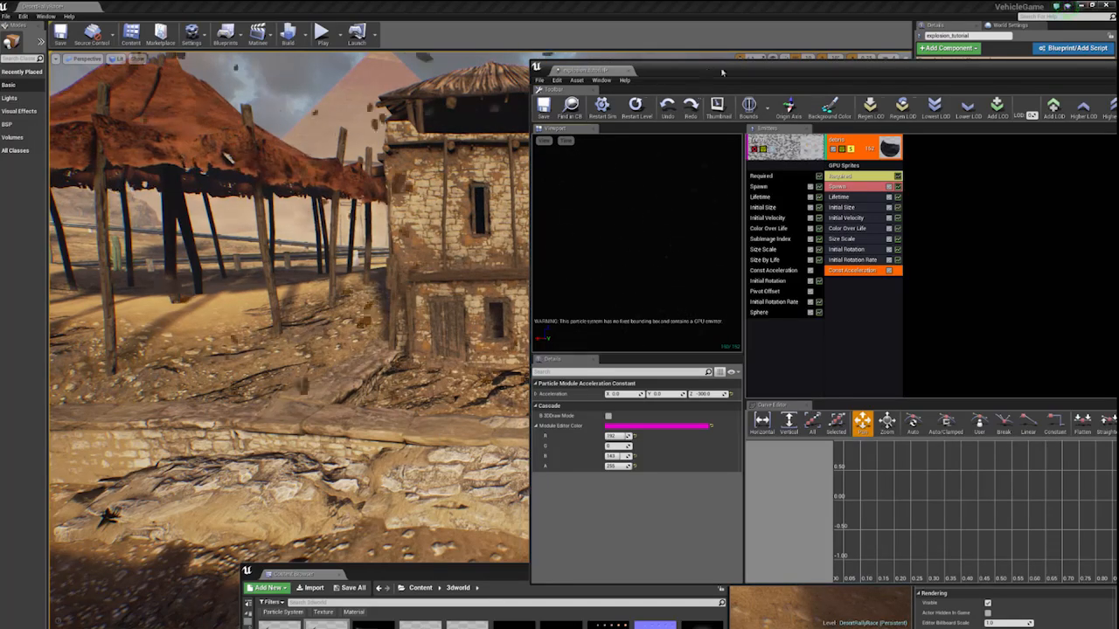
{"action": "left_click_drag", "start_coordinate": [683, 83], "coordinate": [282, 72]}
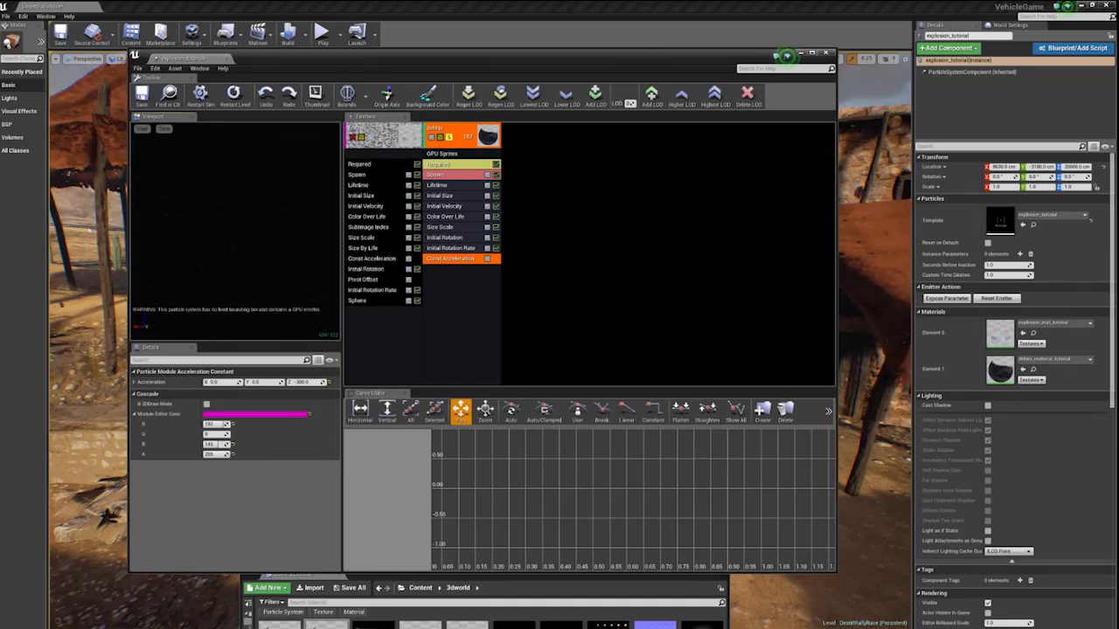
- Add a Collision (Scene Depth) module to the debris emitter and check how the debris collides in the level
{"action": "right_click", "coordinate": [462, 294]}
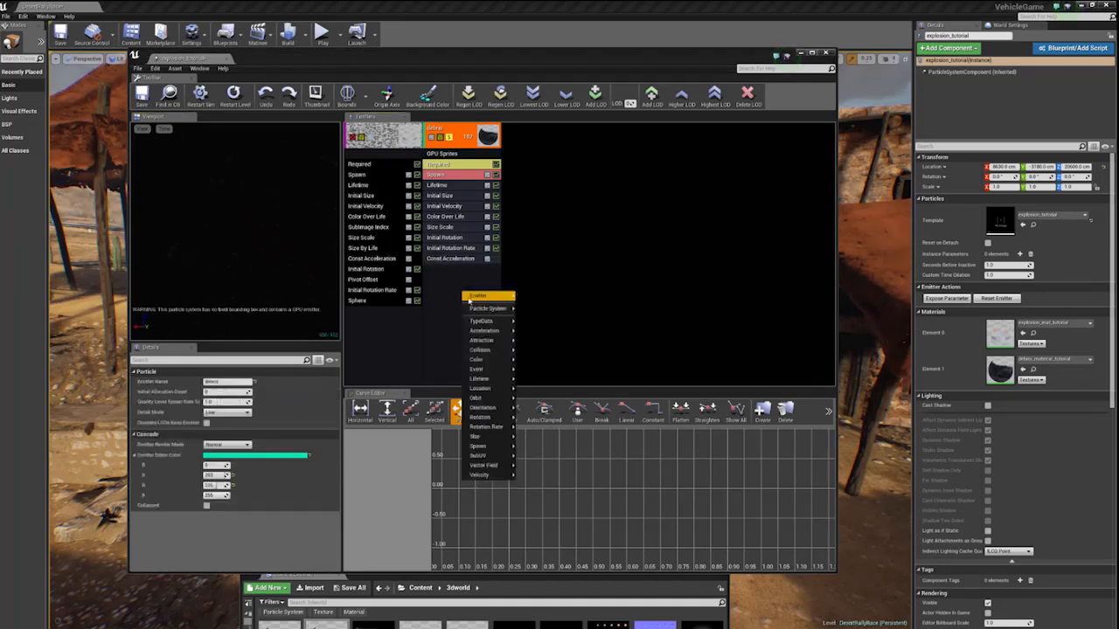
{"action": "mouse_move", "coordinate": [486, 476]}
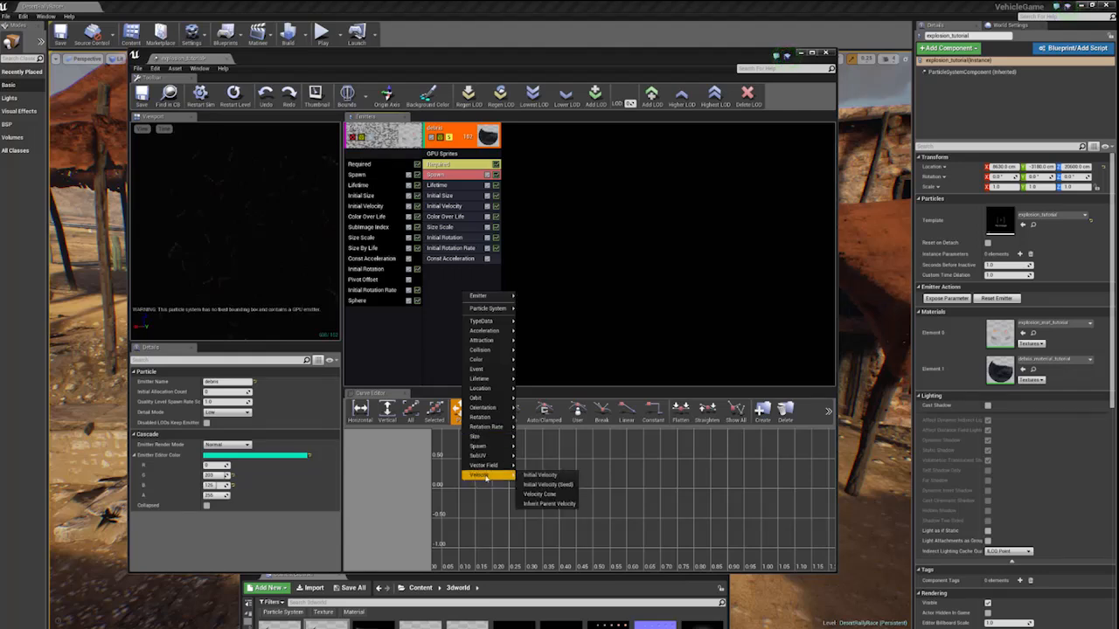
{"action": "mouse_move", "coordinate": [482, 408]}
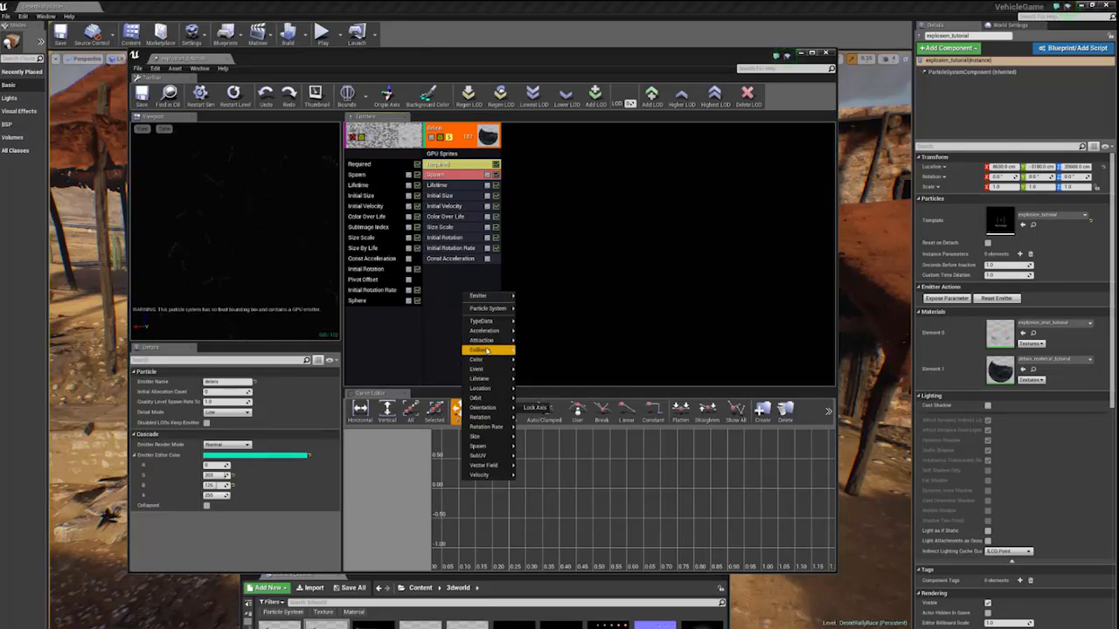
{"action": "left_click", "coordinate": [524, 350]}
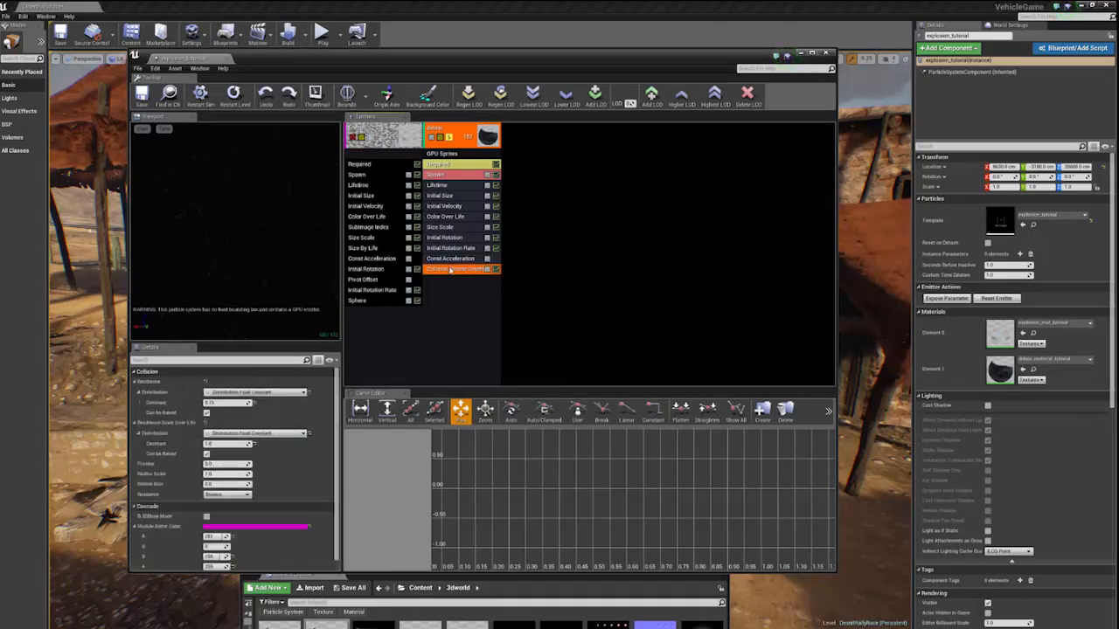
{"action": "left_click_drag", "start_coordinate": [364, 58], "coordinate": [645, 448]}
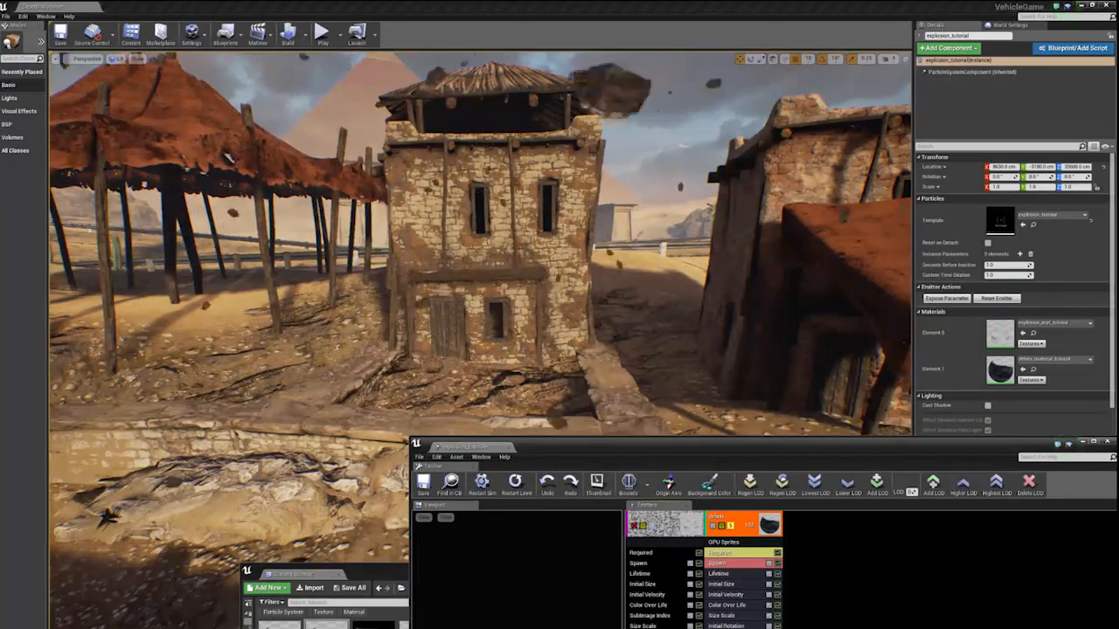
{"action": "left_click_drag", "start_coordinate": [612, 444], "coordinate": [280, 78]}
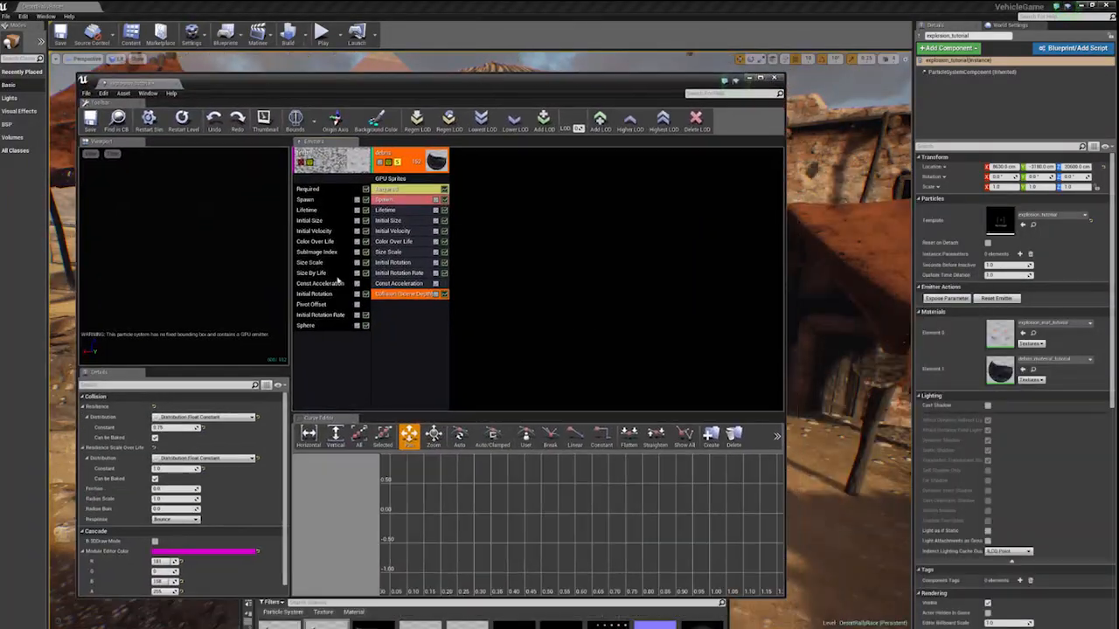
- Set the debris collision's Resilience constant to 0.1 and Friction to 0.1, and check the bounce in the level
{"action": "left_click", "coordinate": [170, 428]}
{"action": "type", "text": "0.8"}
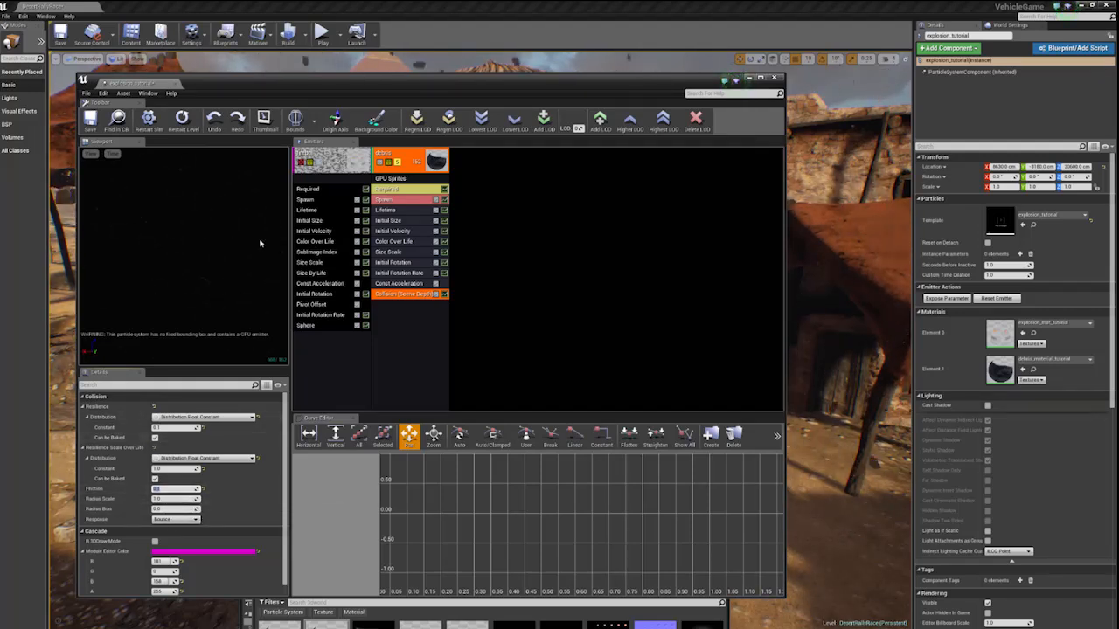
{"action": "left_click_drag", "start_coordinate": [418, 94], "coordinate": [540, 445]}
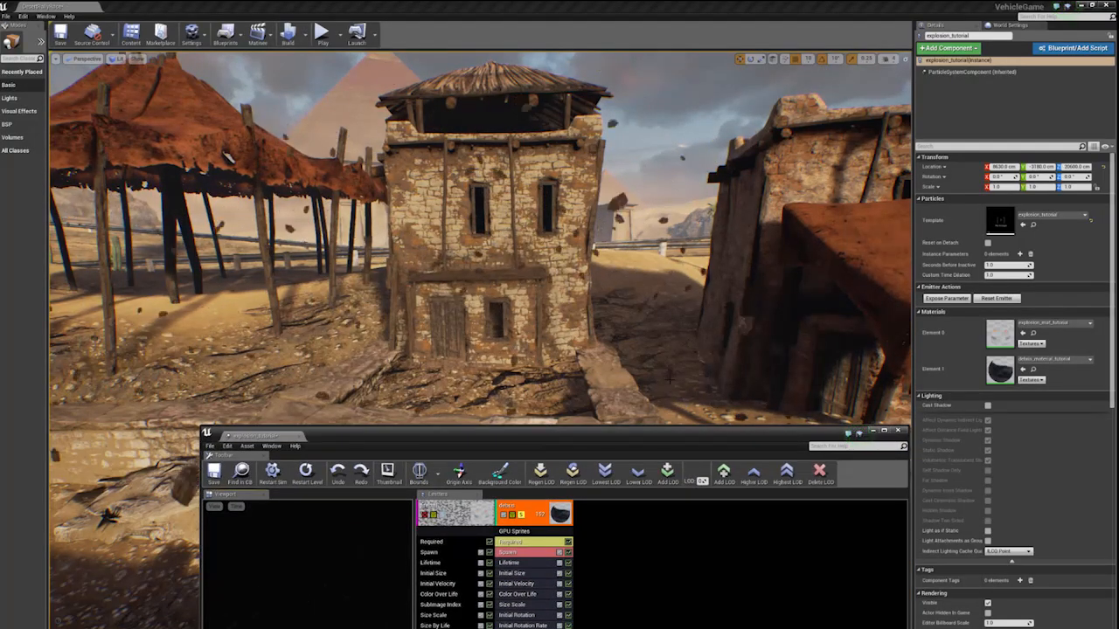
{"action": "left_click_drag", "start_coordinate": [586, 439], "coordinate": [443, 115]}
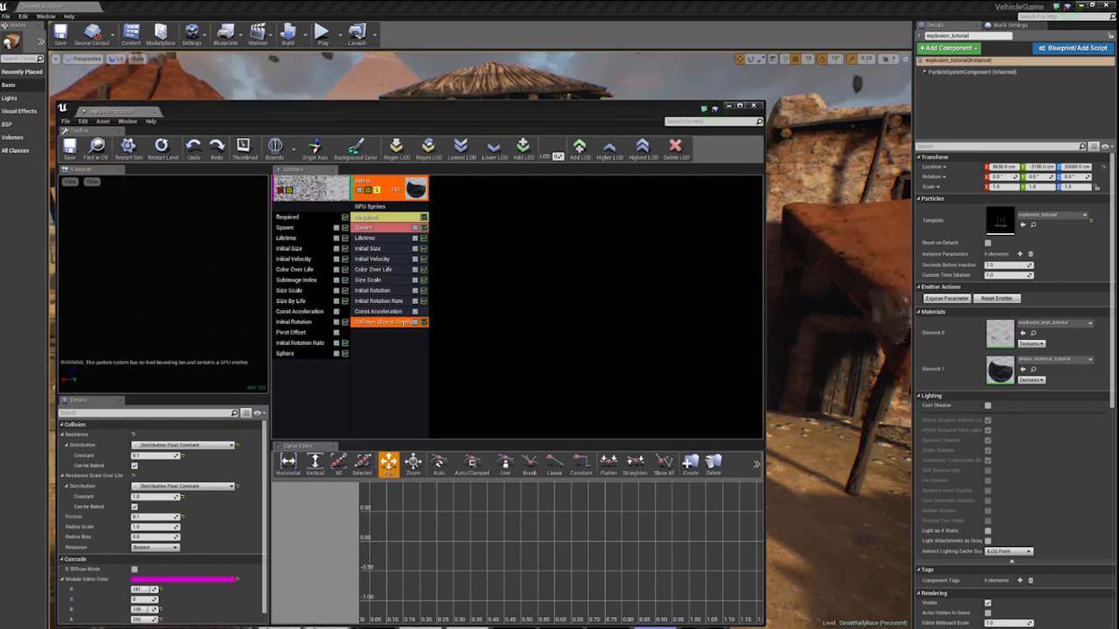
- Add a second Const Acceleration module below the debris emitter's Collision module and disable the first one
{"action": "right_click", "coordinate": [402, 365]}
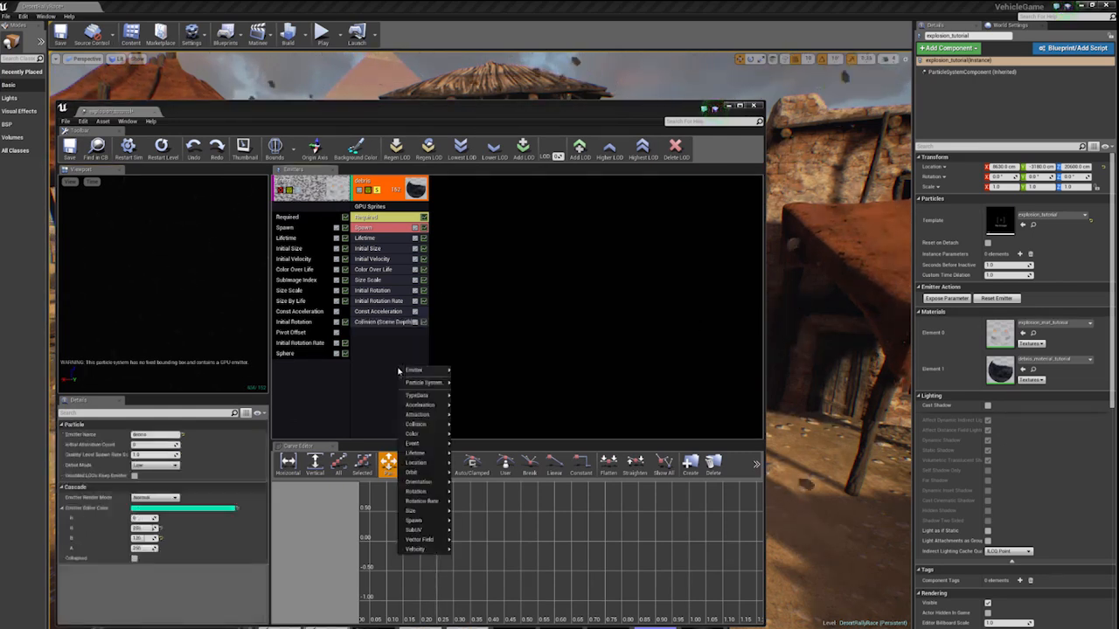
{"action": "mouse_move", "coordinate": [416, 482]}
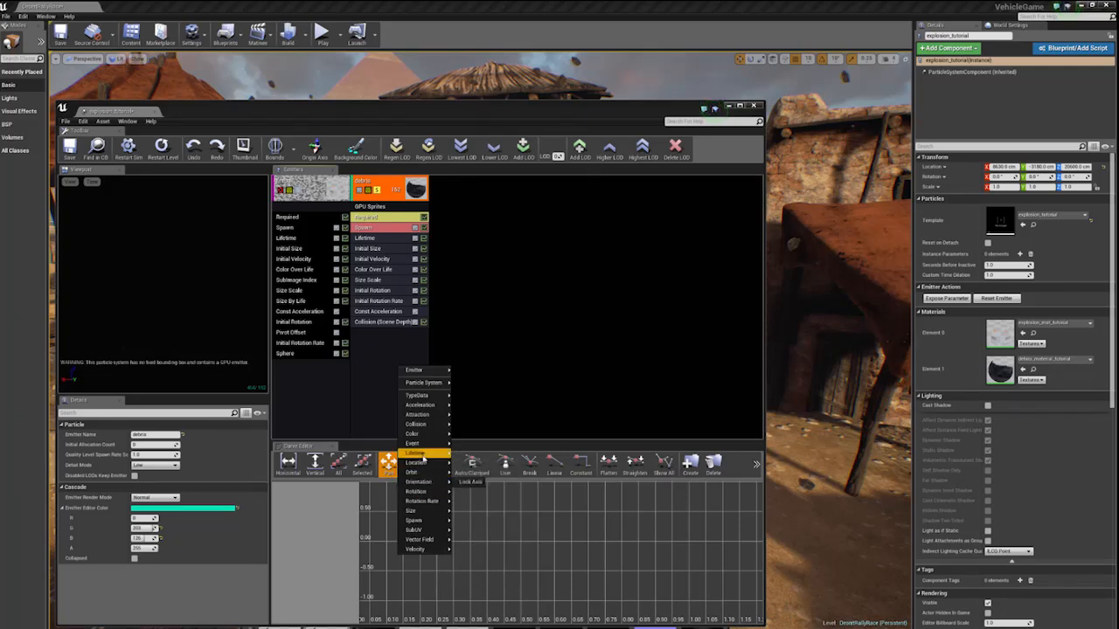
{"action": "mouse_move", "coordinate": [418, 406]}
{"action": "left_click", "coordinate": [468, 406]}
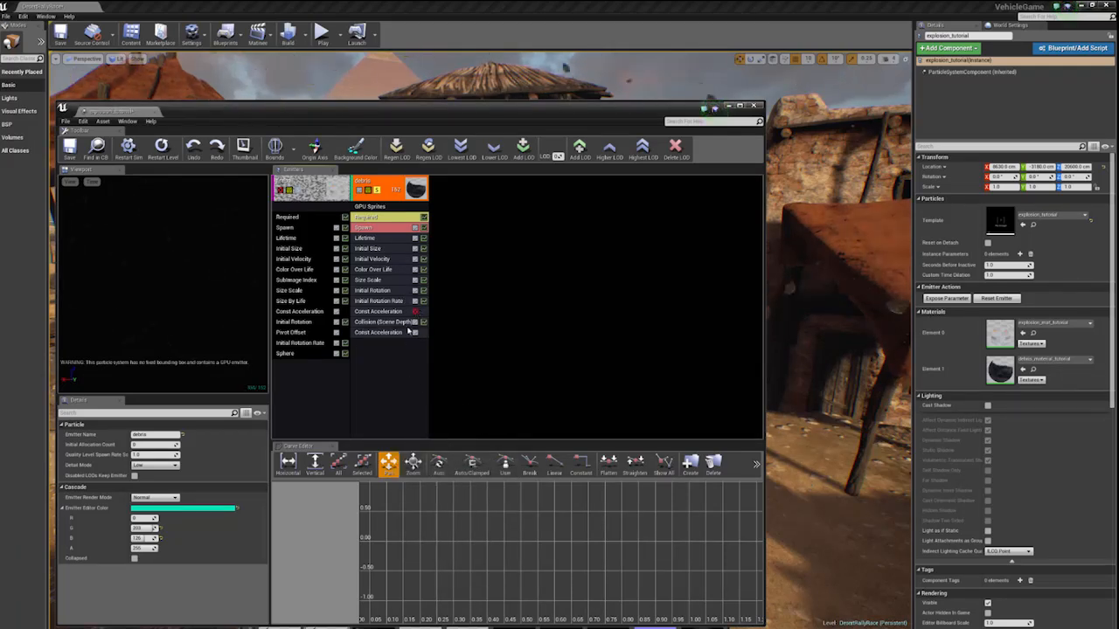
- Set the new Const Acceleration module's Z acceleration to -1500 and check the debris in the level
{"action": "left_click", "coordinate": [381, 332]}
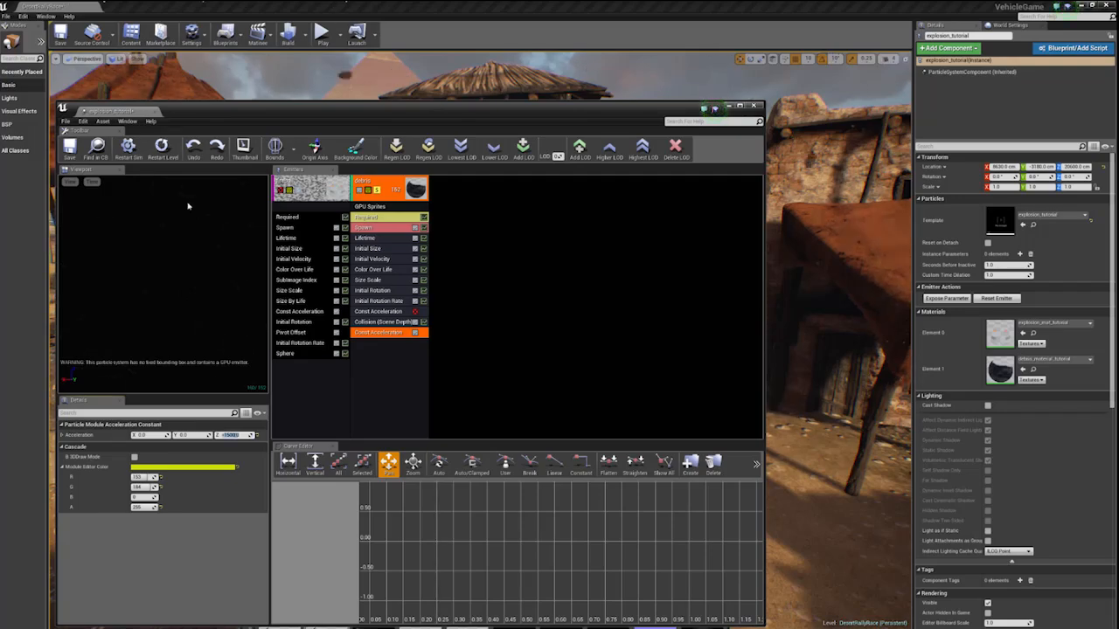
{"action": "left_click_drag", "start_coordinate": [164, 109], "coordinate": [857, 151]}
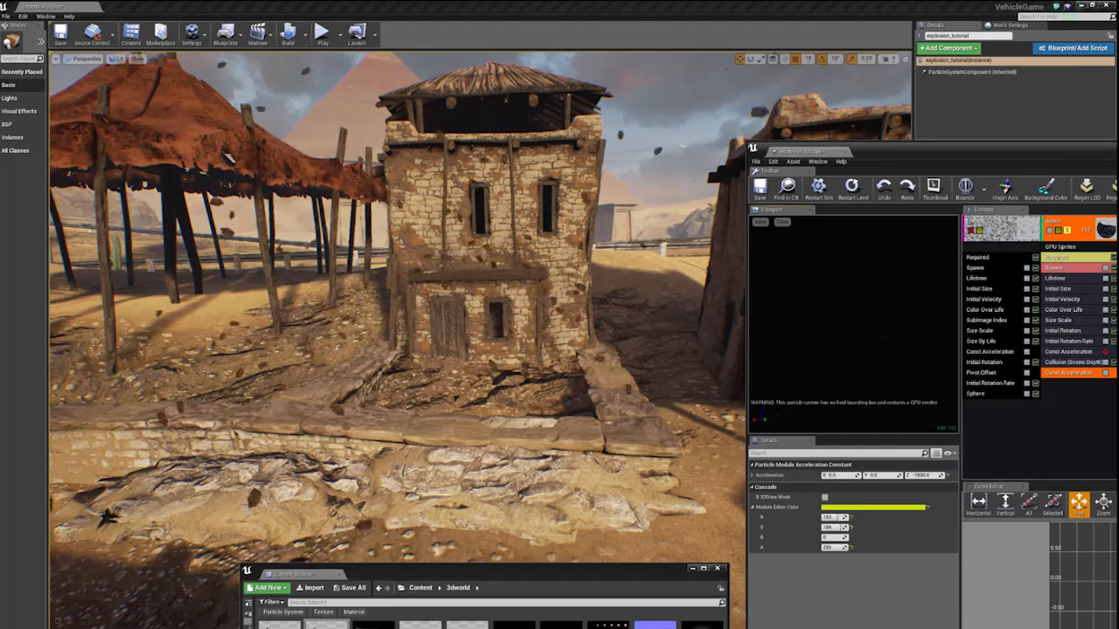
{"action": "left_click_drag", "start_coordinate": [972, 152], "coordinate": [781, 104]}
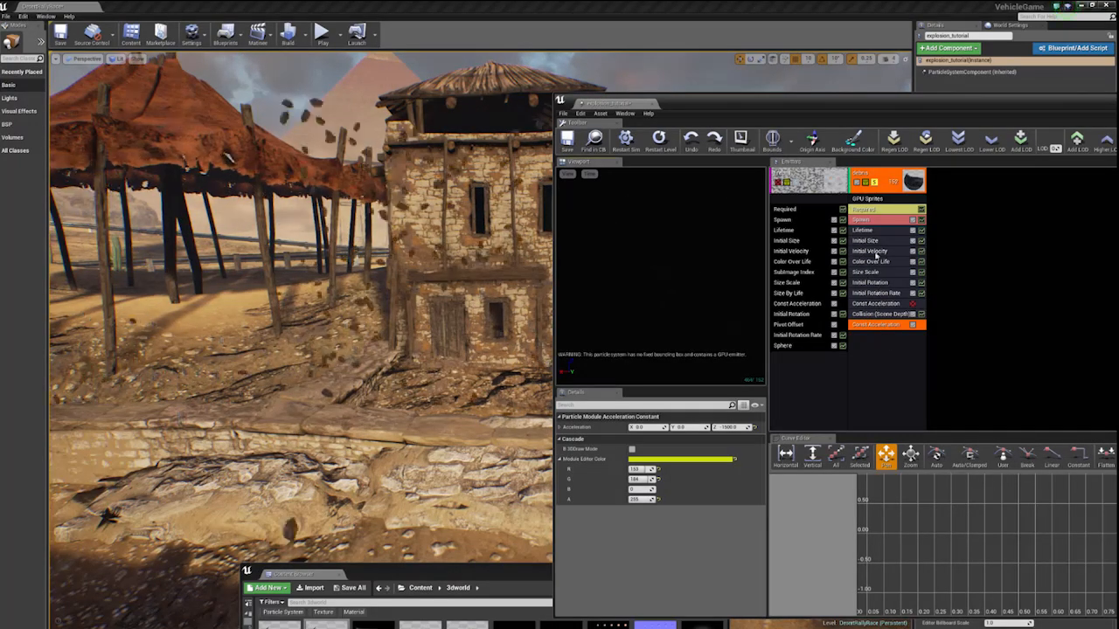
- Turn off solo on the debris emitter and check the fireball and debris together in the level
{"action": "left_click_drag", "start_coordinate": [725, 105], "coordinate": [734, 63]}
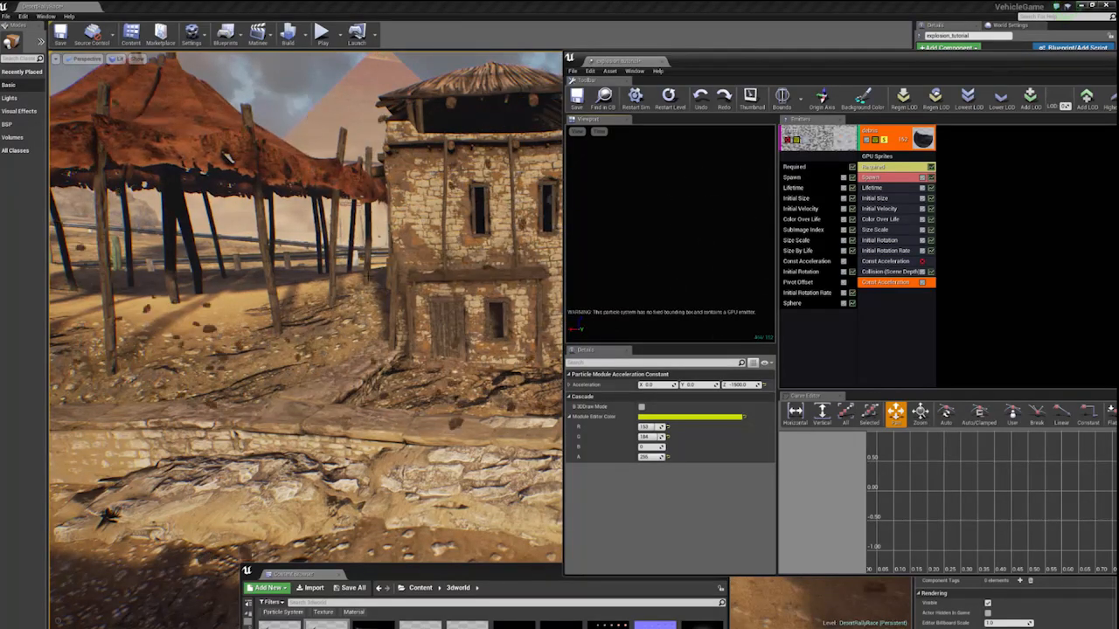
{"action": "left_click", "coordinate": [888, 145]}
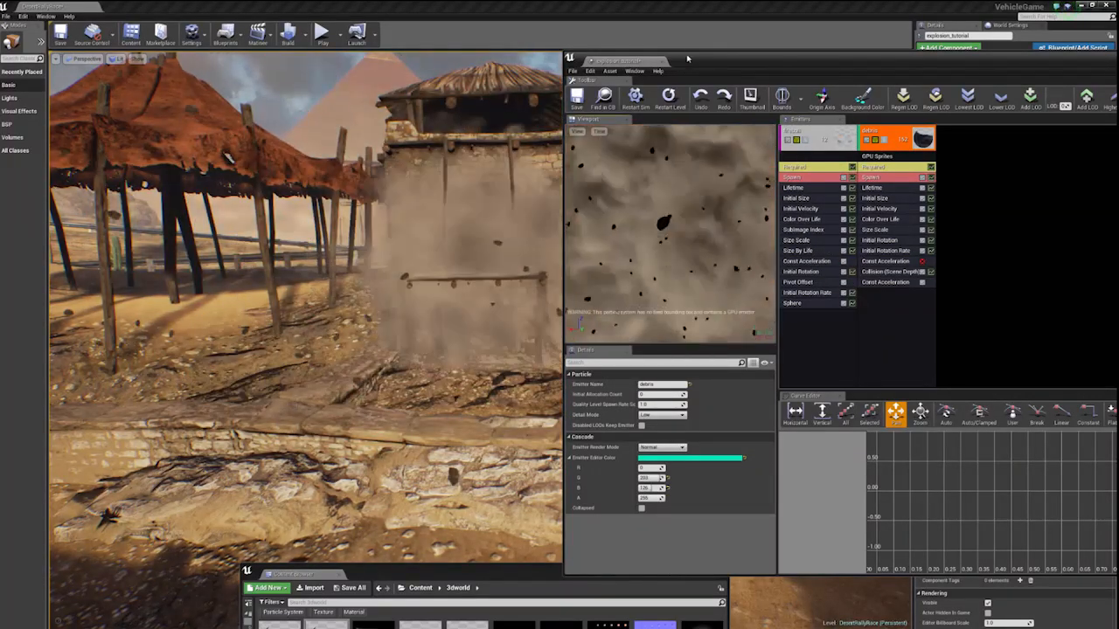
{"action": "left_click_drag", "start_coordinate": [682, 74], "coordinate": [805, 81]}
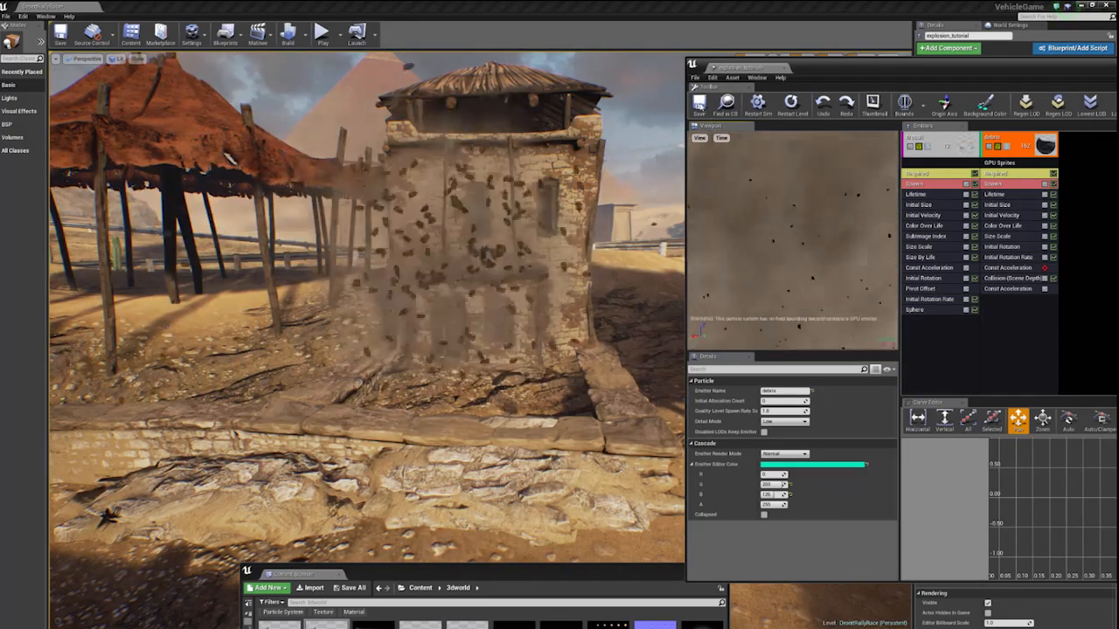
{"action": "left_click_drag", "start_coordinate": [818, 68], "coordinate": [448, 79]}
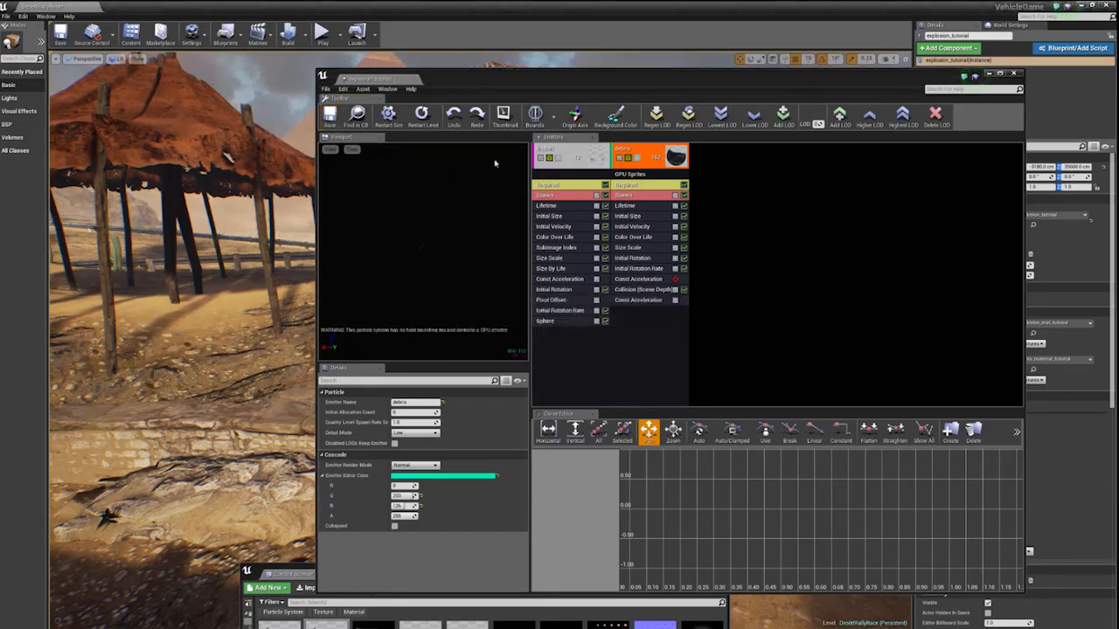
- Make the particle editor window taller, reposition the Content Browser, and watch the combined explosion against the building in the level
{"action": "left_click_drag", "start_coordinate": [488, 79], "coordinate": [358, 80]}
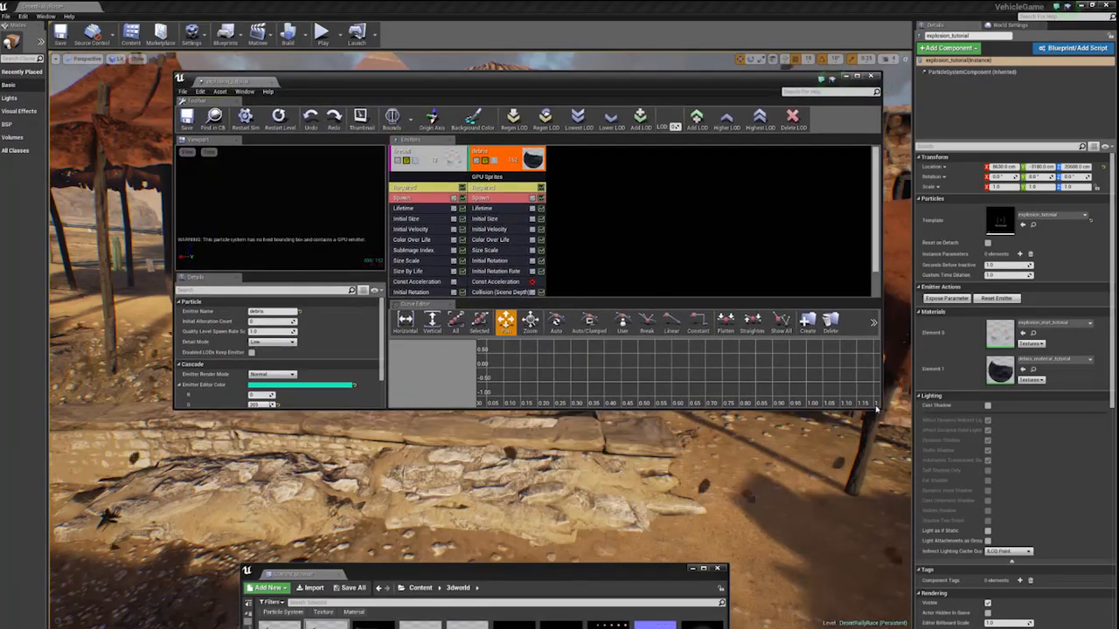
{"action": "left_click_drag", "start_coordinate": [877, 408], "coordinate": [861, 534]}
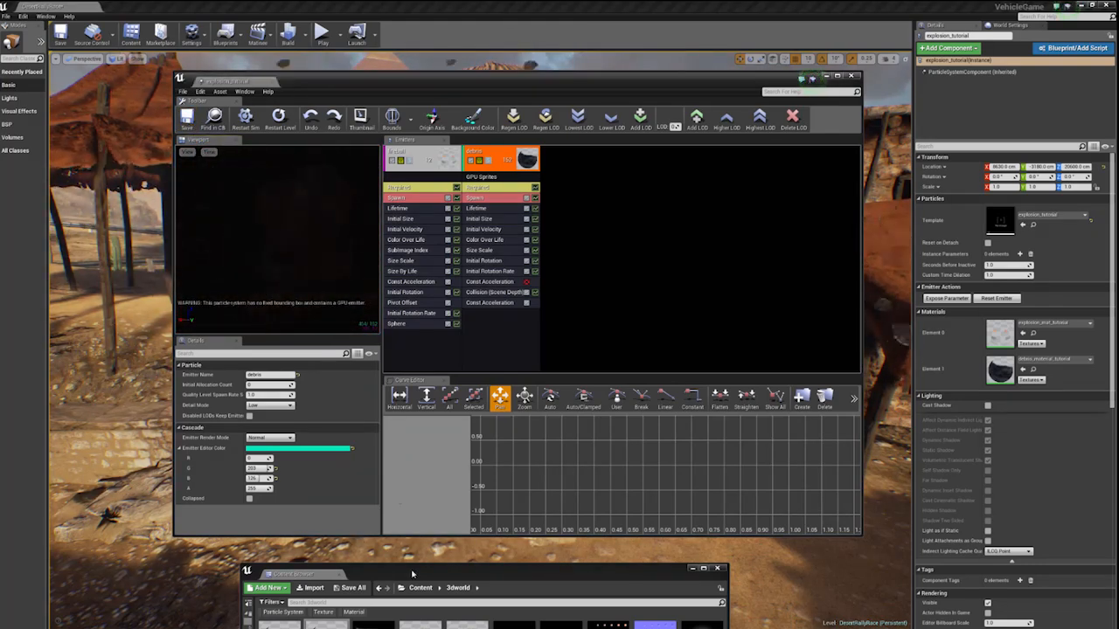
{"action": "left_click_drag", "start_coordinate": [413, 574], "coordinate": [433, 559]}
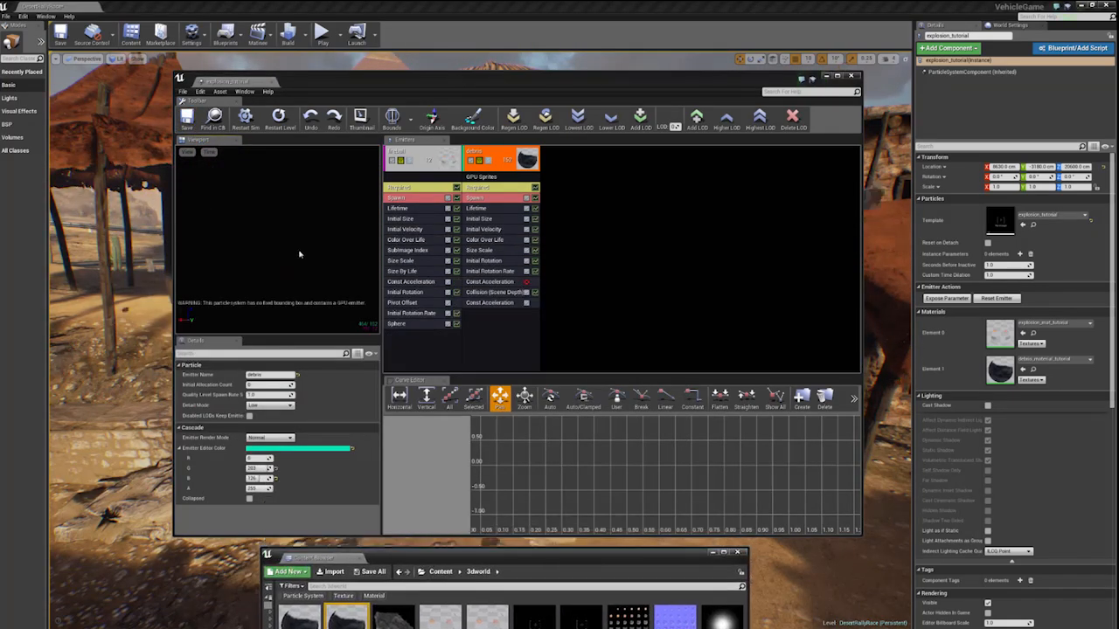
{"action": "left_click", "coordinate": [279, 226]}
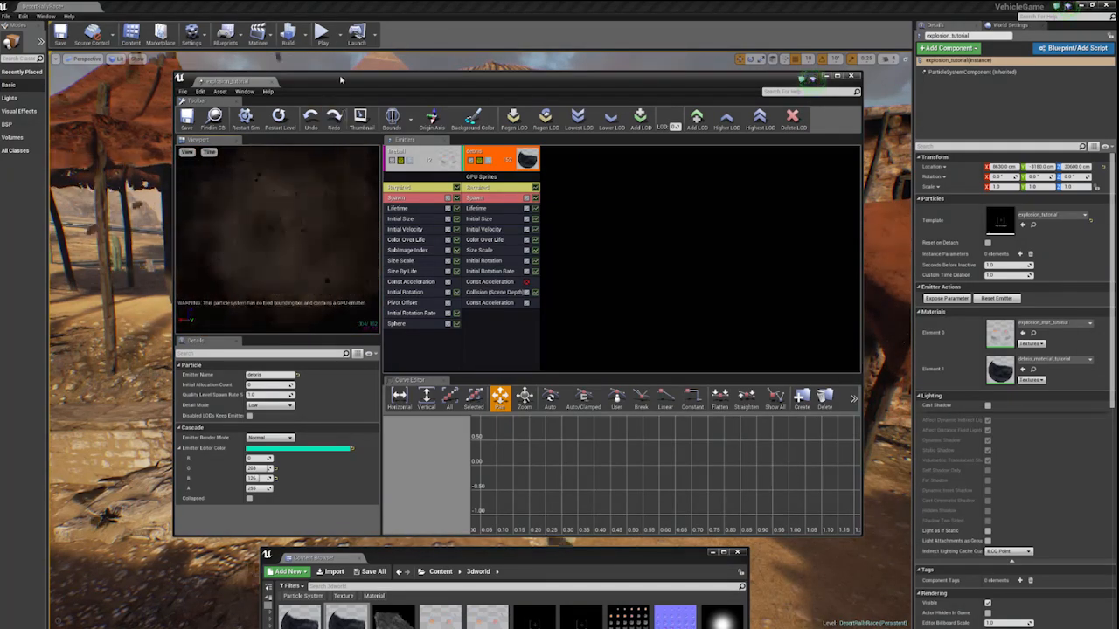
{"action": "left_click_drag", "start_coordinate": [341, 80], "coordinate": [705, 198]}
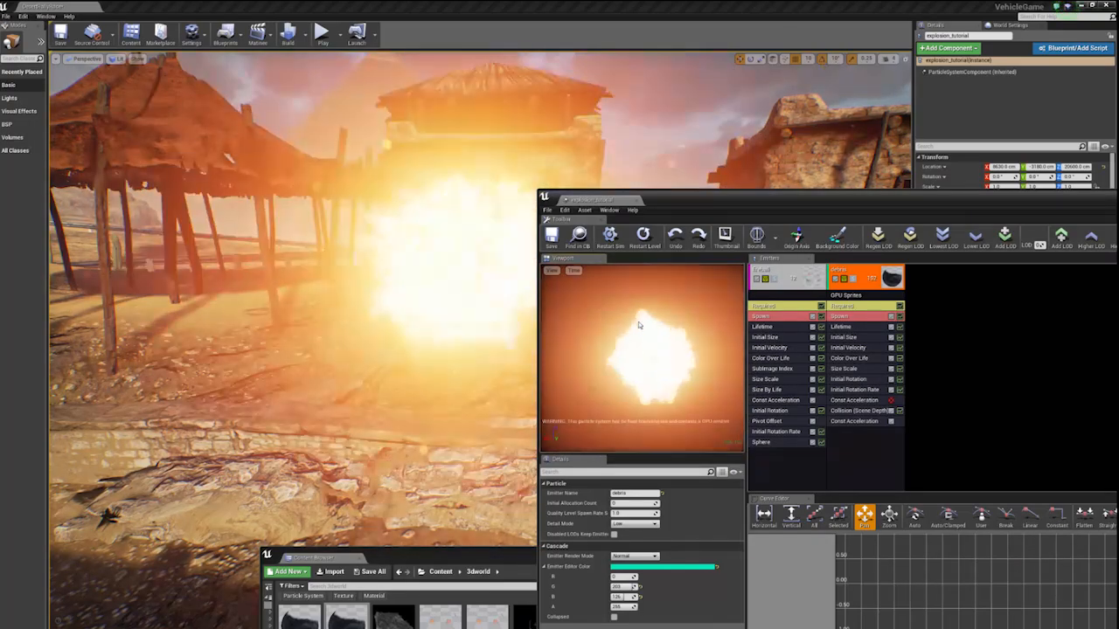
- Set Emitter Loops to 1 in the debris emitter's Required module and check the explosion around the building in the level
{"action": "left_click", "coordinate": [843, 305]}
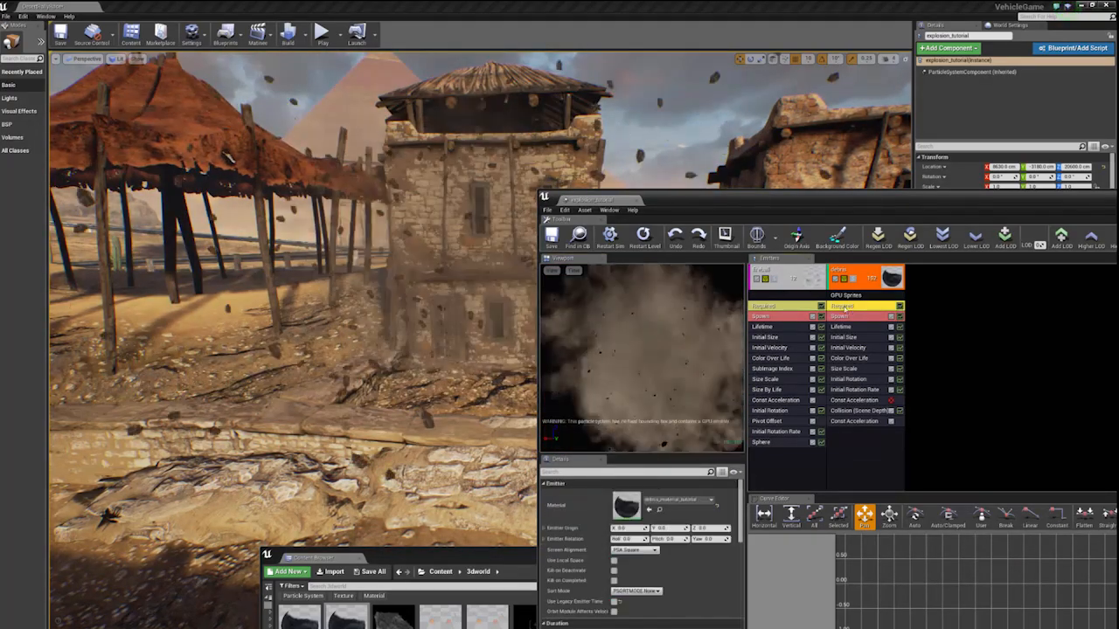
{"action": "left_click_drag", "start_coordinate": [726, 192], "coordinate": [694, 113]}
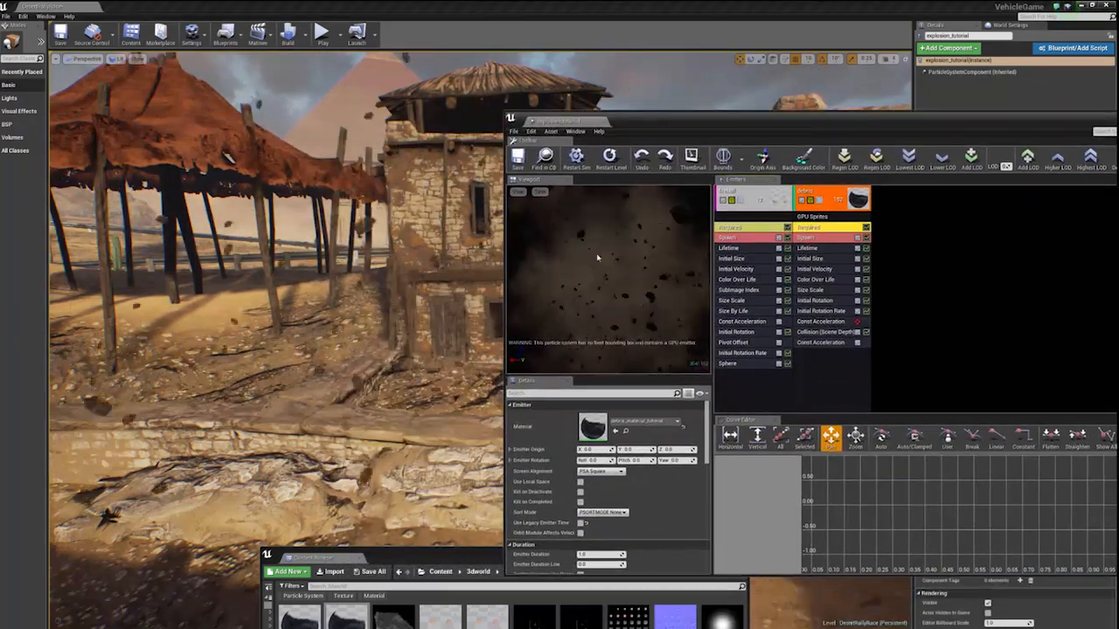
{"action": "left_click_drag", "start_coordinate": [612, 120], "coordinate": [372, 69]}
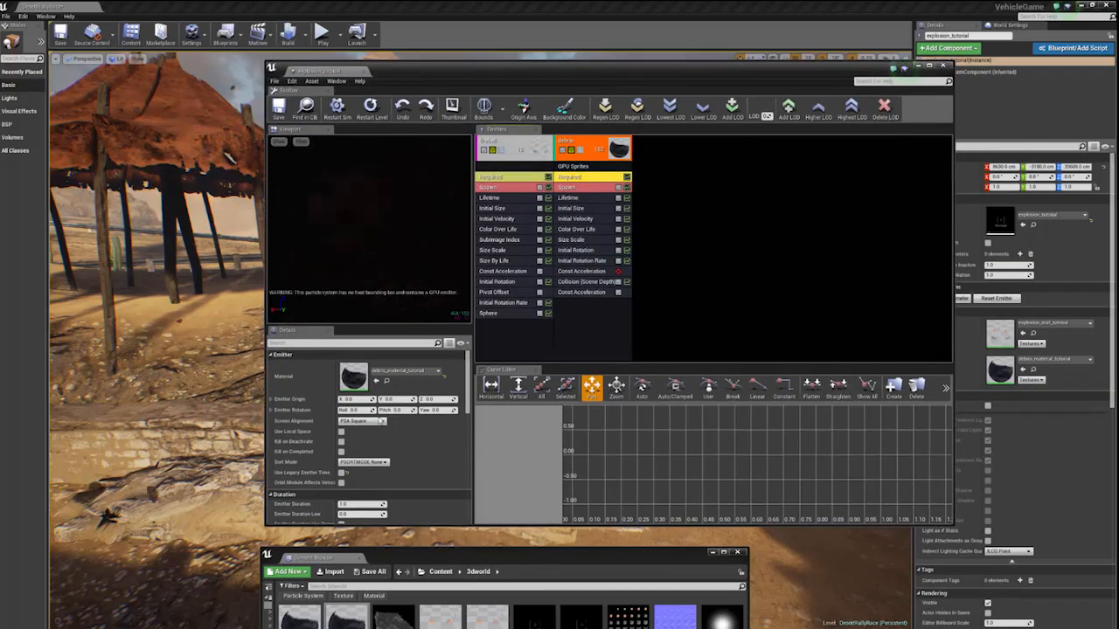
{"action": "scroll", "coordinate": [403, 423], "scroll_direction": "down", "scroll_amount": 5}
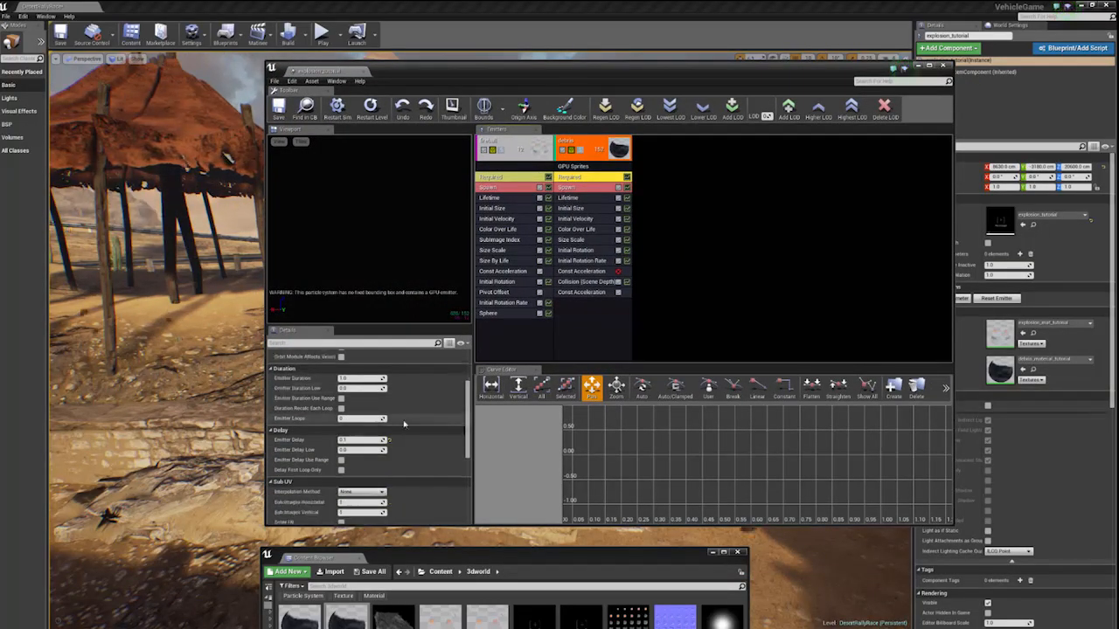
{"action": "scroll", "coordinate": [404, 424], "scroll_direction": "down", "scroll_amount": 1}
{"action": "scroll", "coordinate": [378, 467], "scroll_direction": "down", "scroll_amount": 2}
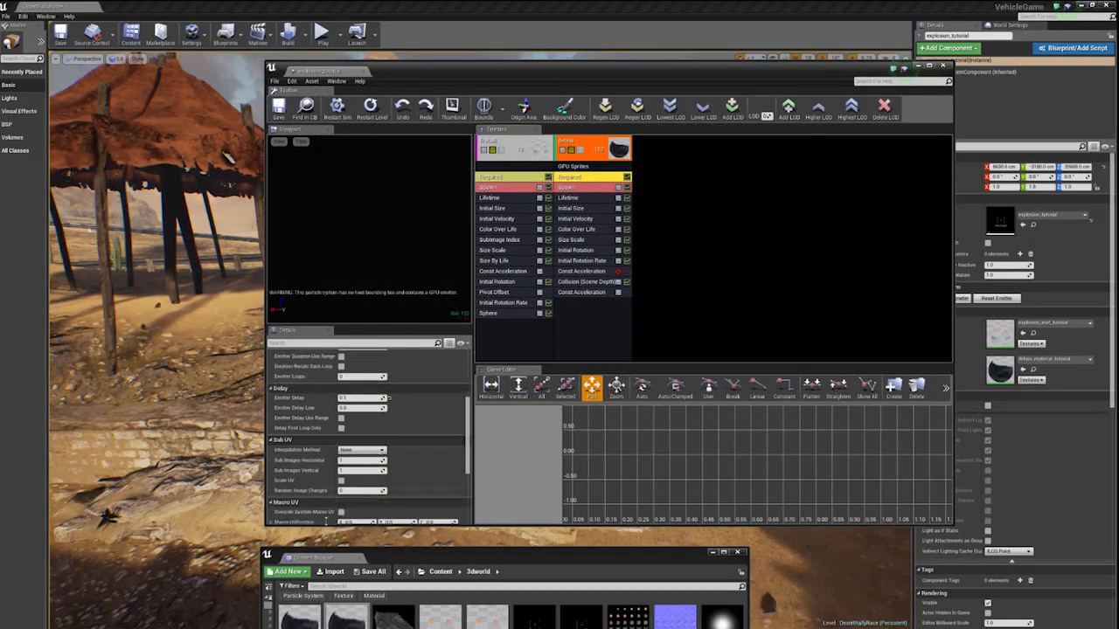
{"action": "scroll", "coordinate": [349, 435], "scroll_direction": "up", "scroll_amount": 1}
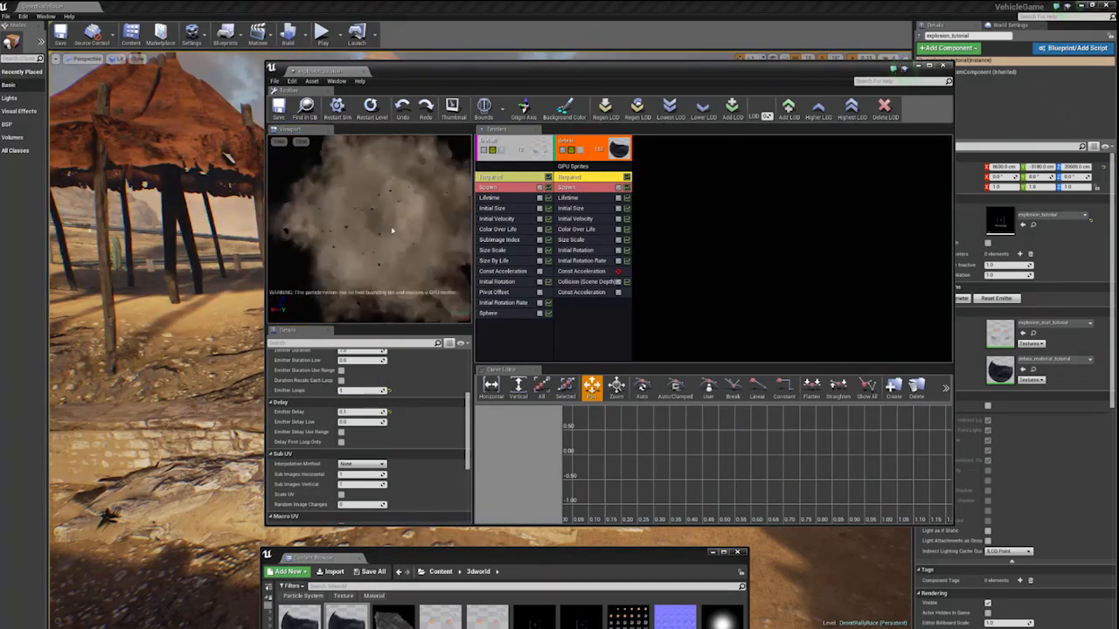
{"action": "left_click_drag", "start_coordinate": [452, 76], "coordinate": [757, 95]}
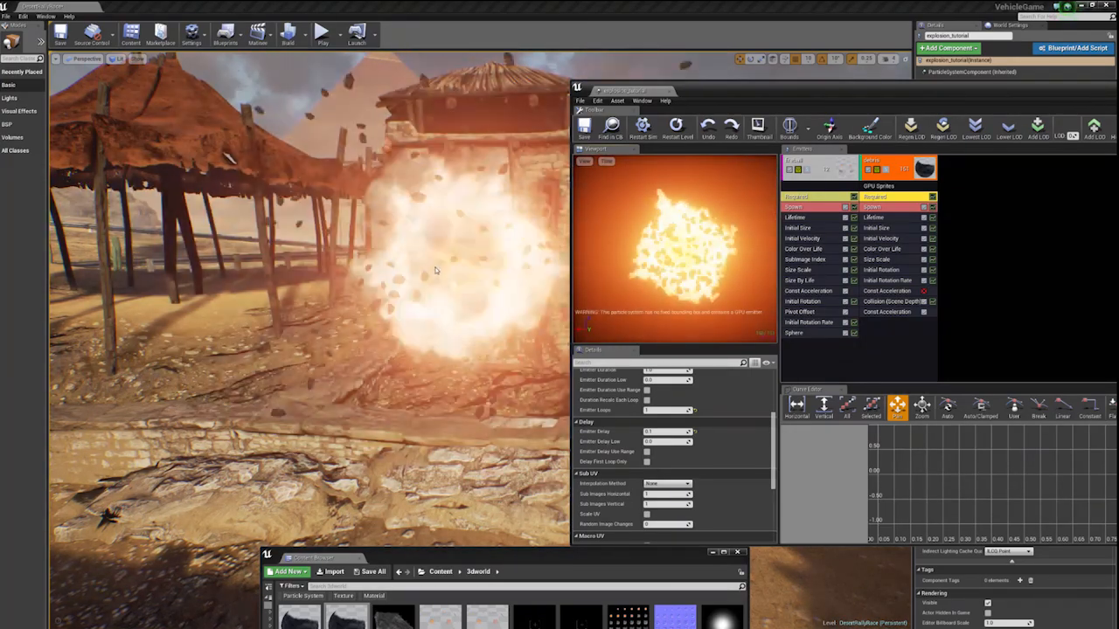
{"action": "right_click_drag", "start_coordinate": [489, 280], "coordinate": [452, 294]}
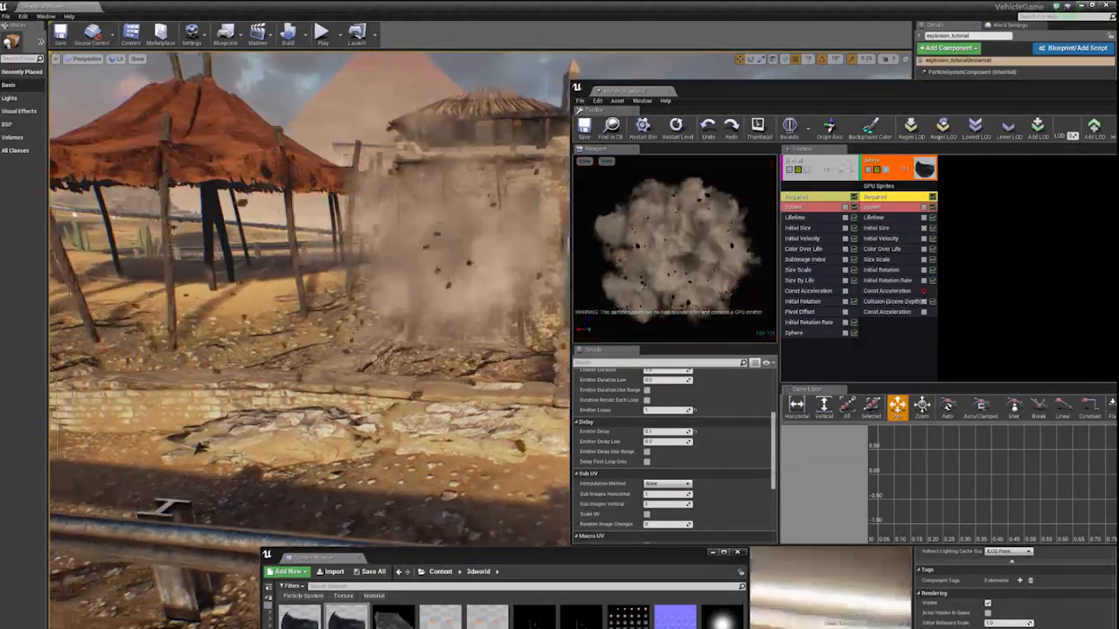
{"action": "right_click_drag", "start_coordinate": [454, 289], "coordinate": [498, 280]}
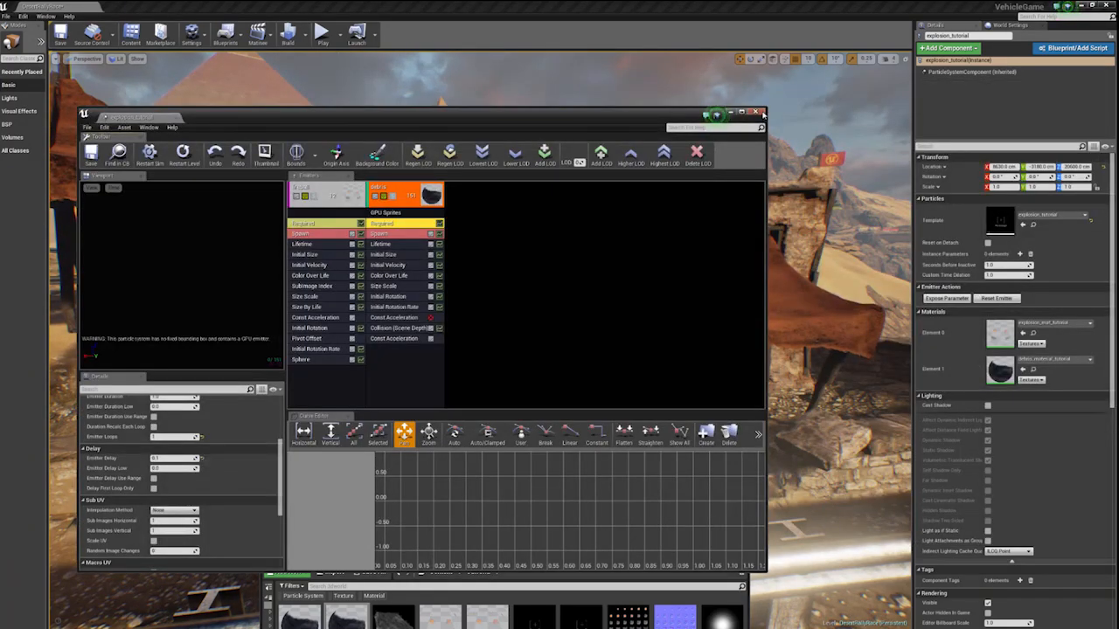
- Close the explosion_tutorial particle editor and turn off Visible for the explosion_tutorial actor in the level
{"action": "left_click", "coordinate": [756, 111]}
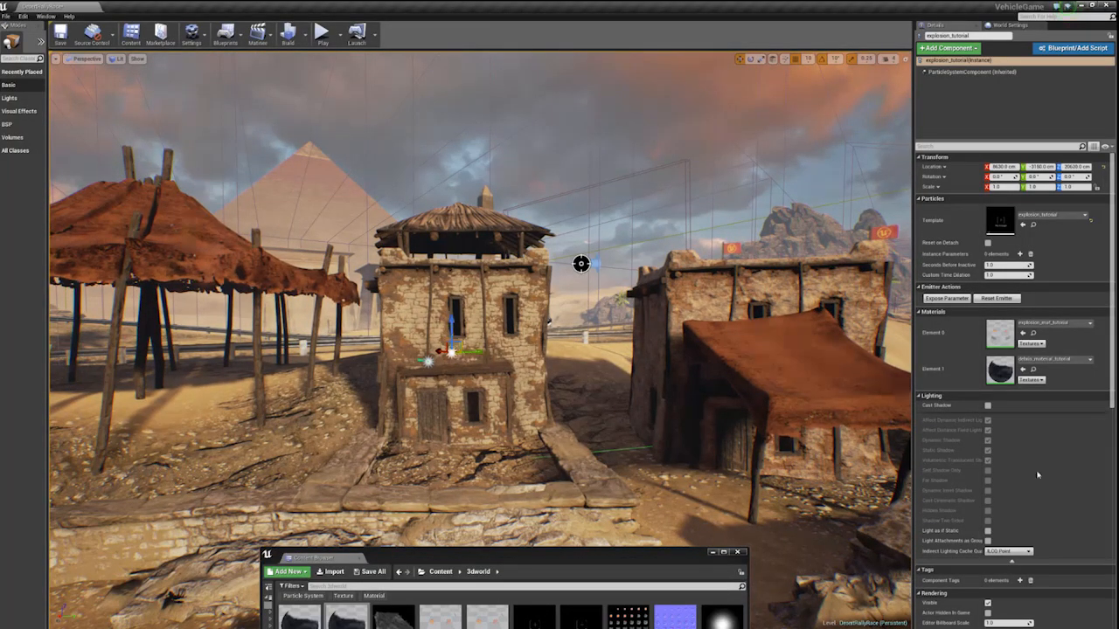
{"action": "scroll", "coordinate": [1040, 478], "scroll_direction": "down", "scroll_amount": 3}
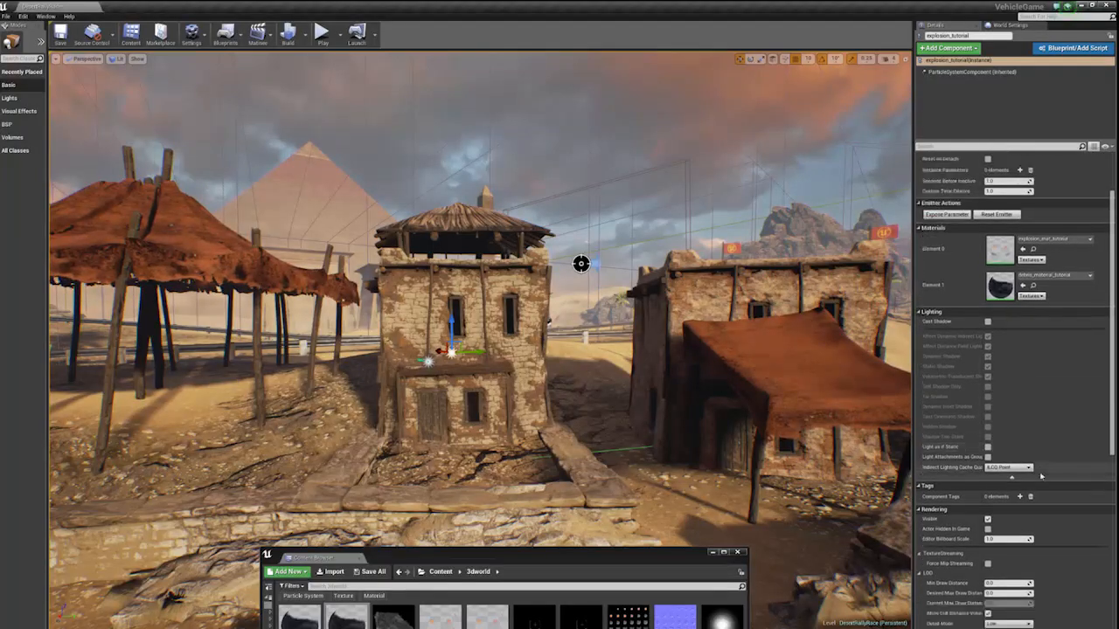
{"action": "scroll", "coordinate": [1034, 487], "scroll_direction": "down", "scroll_amount": 1}
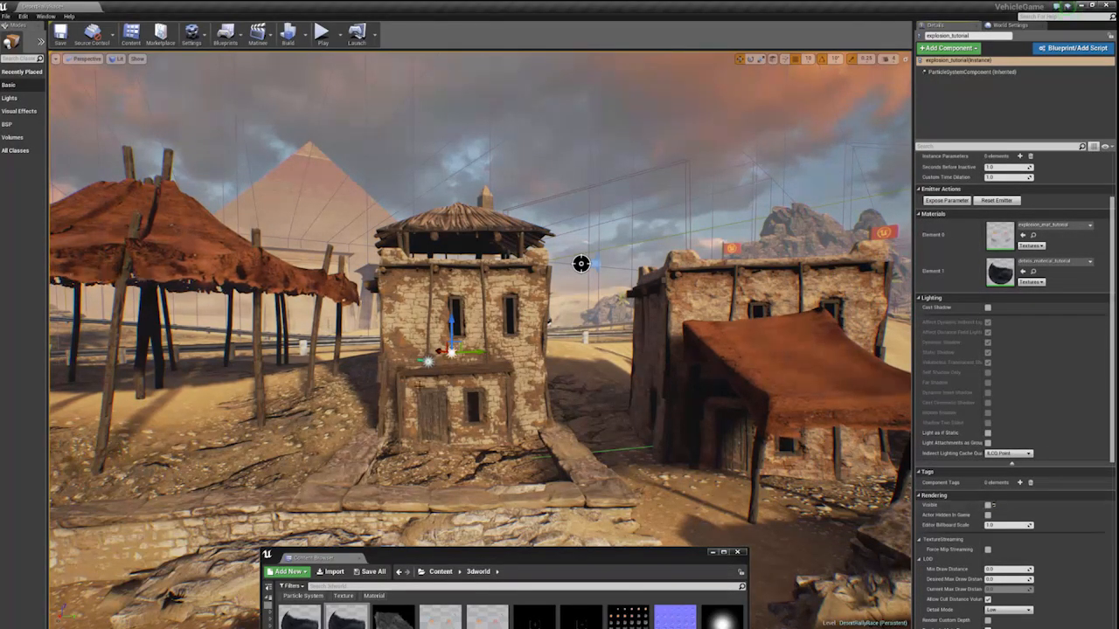
- Turn on Visible for the Explosion_ParticleSystem actor in front of the building and watch its explosion closer up
{"action": "left_click", "coordinate": [429, 361]}
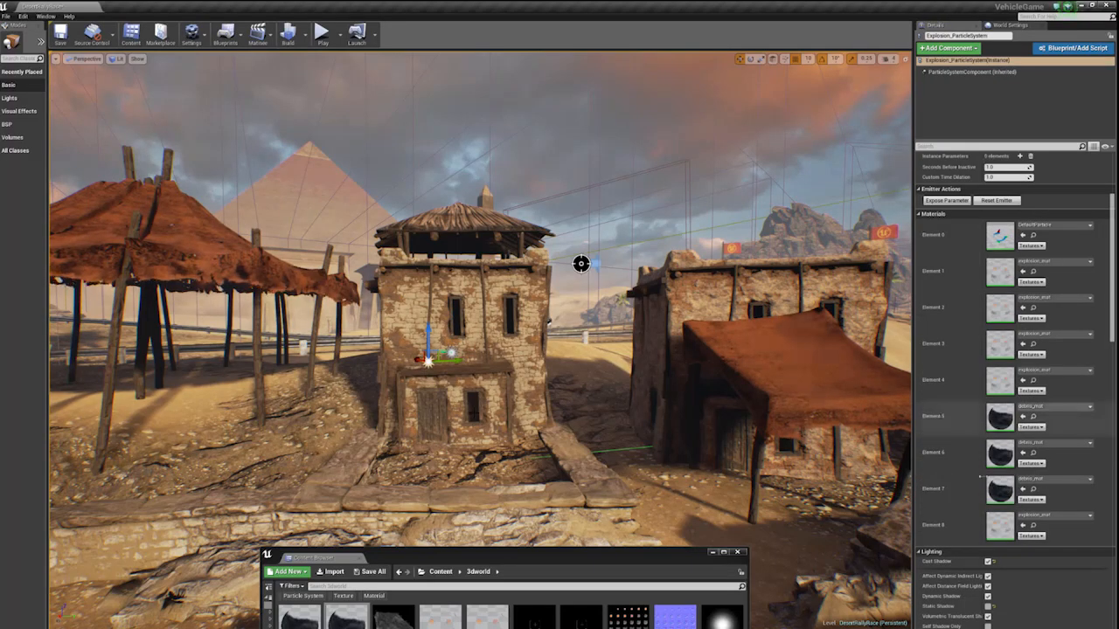
{"action": "scroll", "coordinate": [980, 478], "scroll_direction": "down", "scroll_amount": 10}
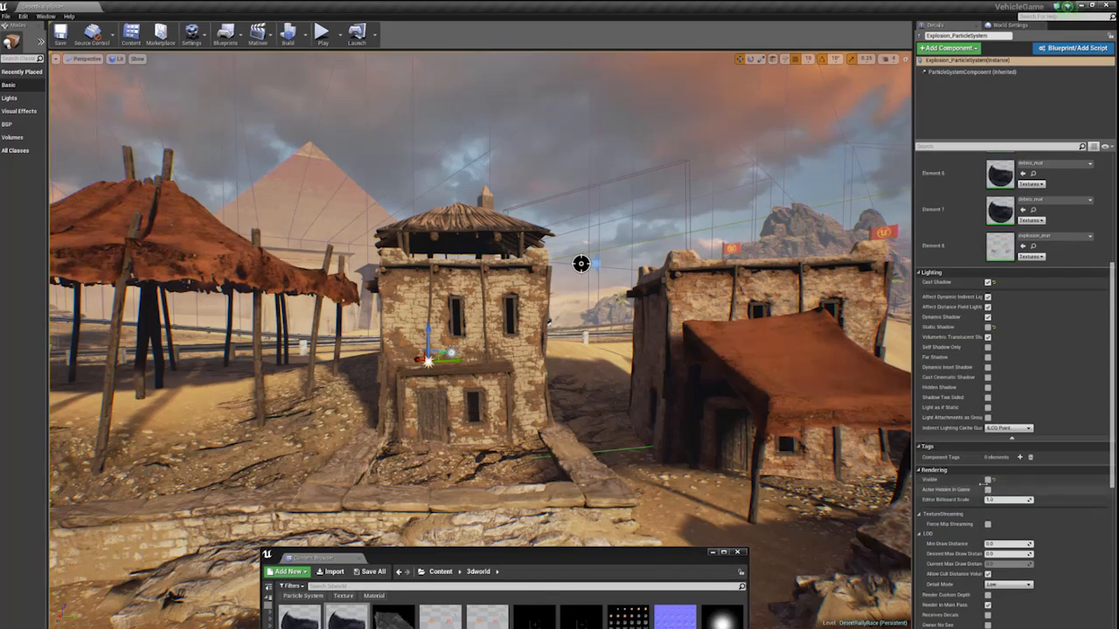
{"action": "left_click", "coordinate": [987, 479]}
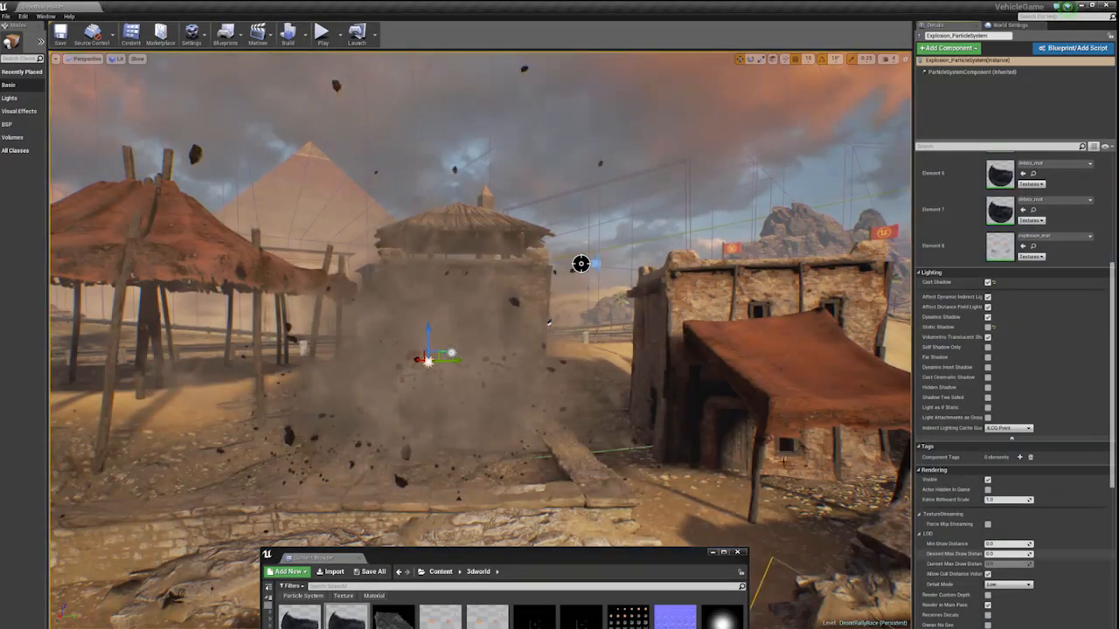
{"action": "key", "text": "w"}
{"action": "right_click_drag", "start_coordinate": [765, 417], "coordinate": [773, 385]}
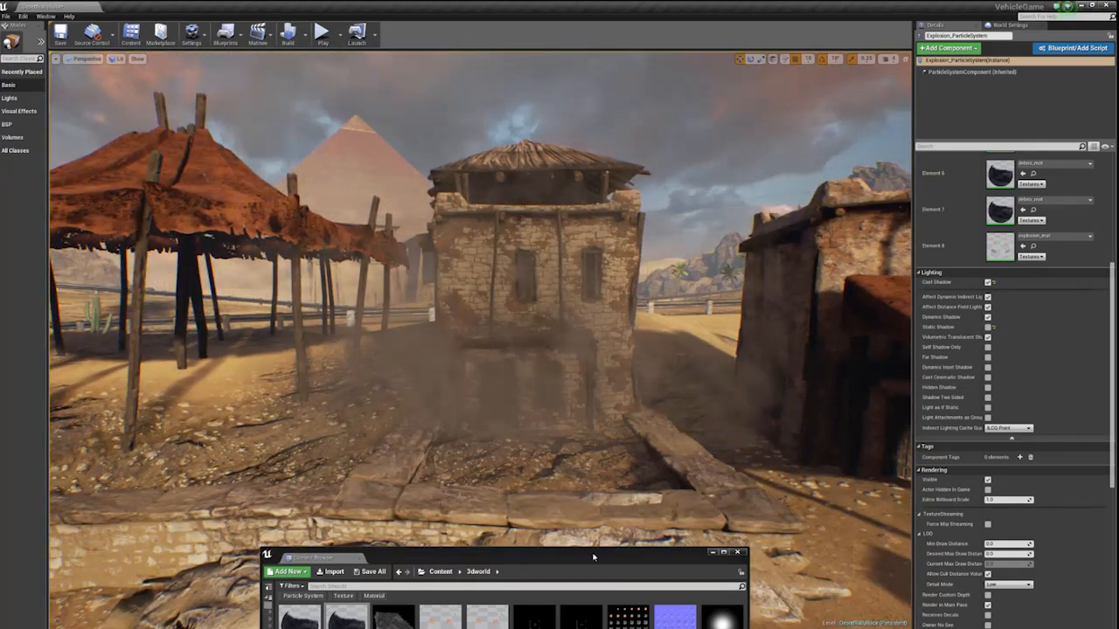
- Open Explosion_ParticleSystem from the 3dworld folder, enlarge its editor to show the emitters, and watch its effect in the level
{"action": "left_click_drag", "start_coordinate": [592, 556], "coordinate": [483, 264]}
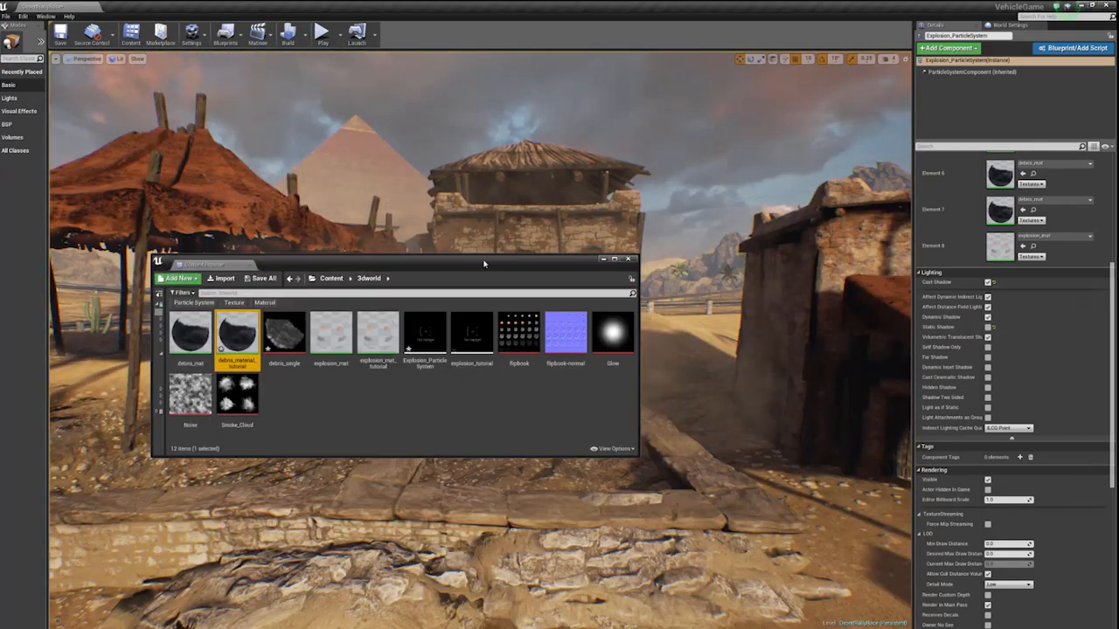
{"action": "left_click", "coordinate": [603, 259]}
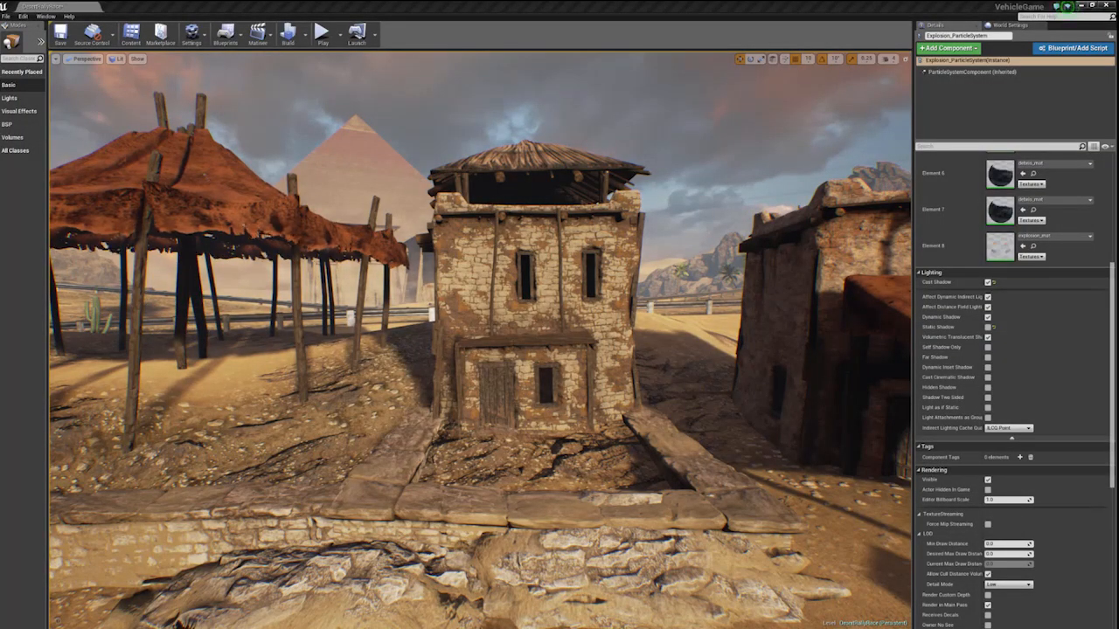
{"action": "left_click_drag", "start_coordinate": [1117, 236], "coordinate": [164, 124]}
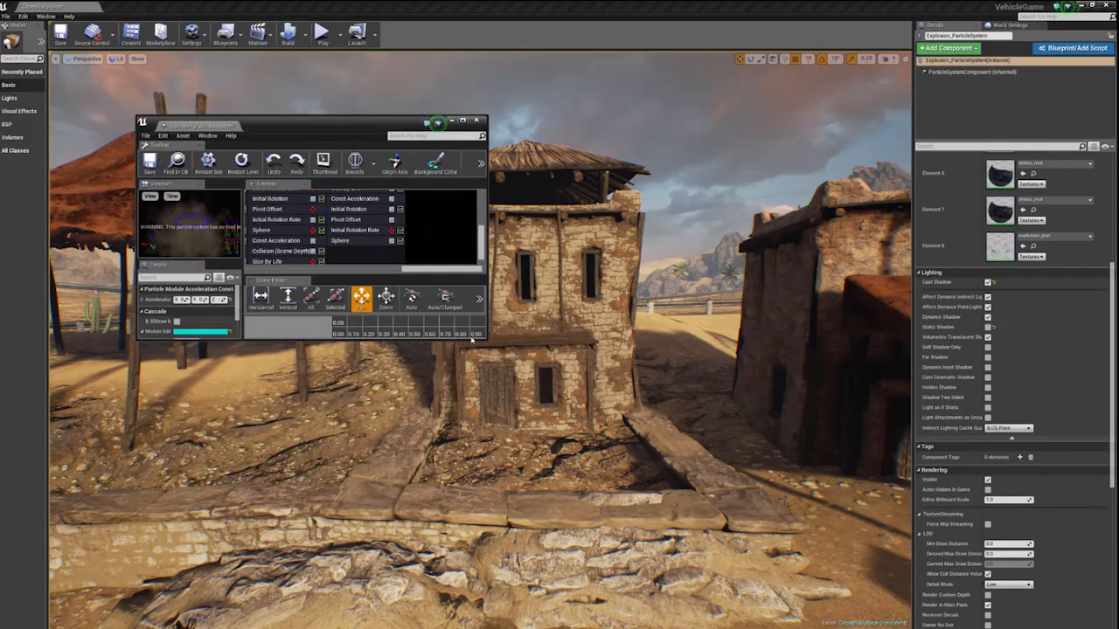
{"action": "left_click_drag", "start_coordinate": [487, 341], "coordinate": [829, 587]}
{"action": "left_click_drag", "start_coordinate": [535, 419], "coordinate": [419, 393]}
{"action": "left_click_drag", "start_coordinate": [396, 122], "coordinate": [835, 155]}
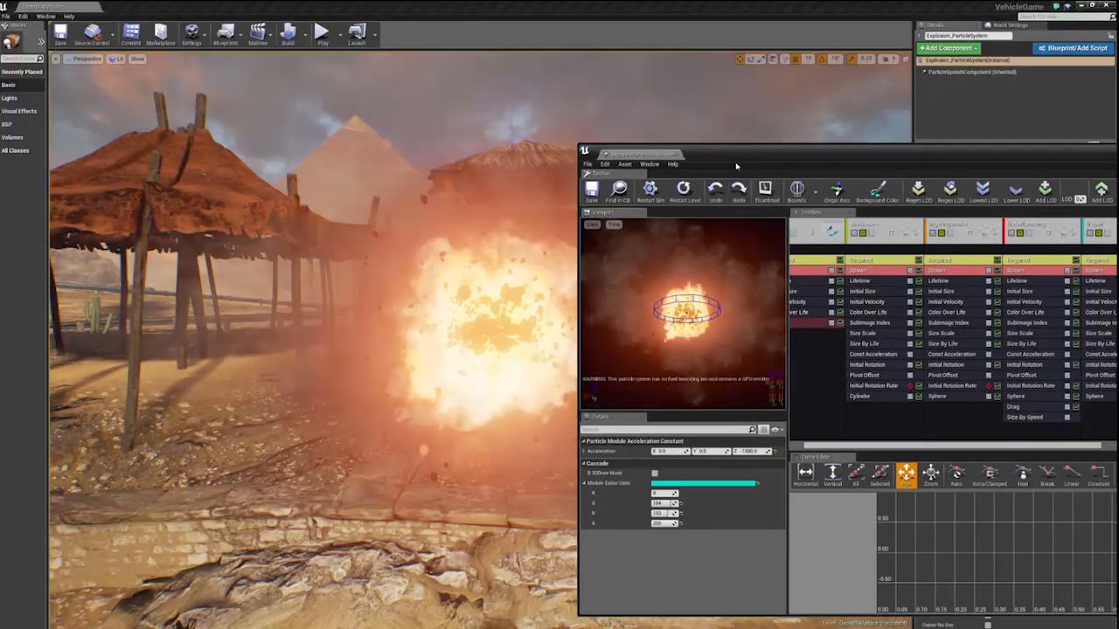
{"action": "left_click_drag", "start_coordinate": [740, 157], "coordinate": [816, 138]}
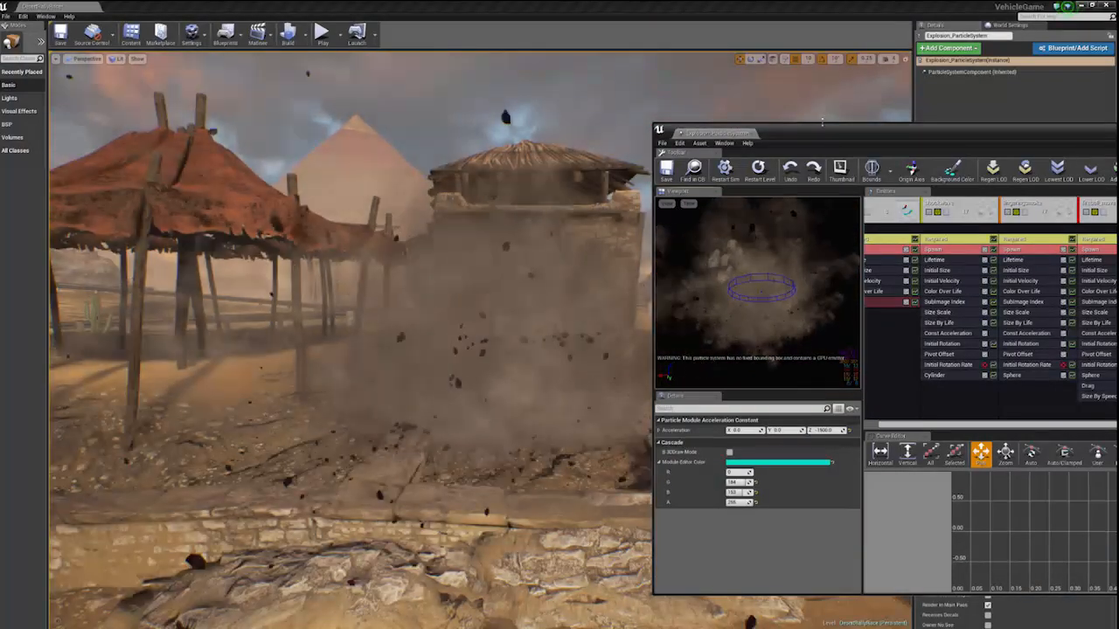
{"action": "left_click_drag", "start_coordinate": [822, 124], "coordinate": [340, 106]}
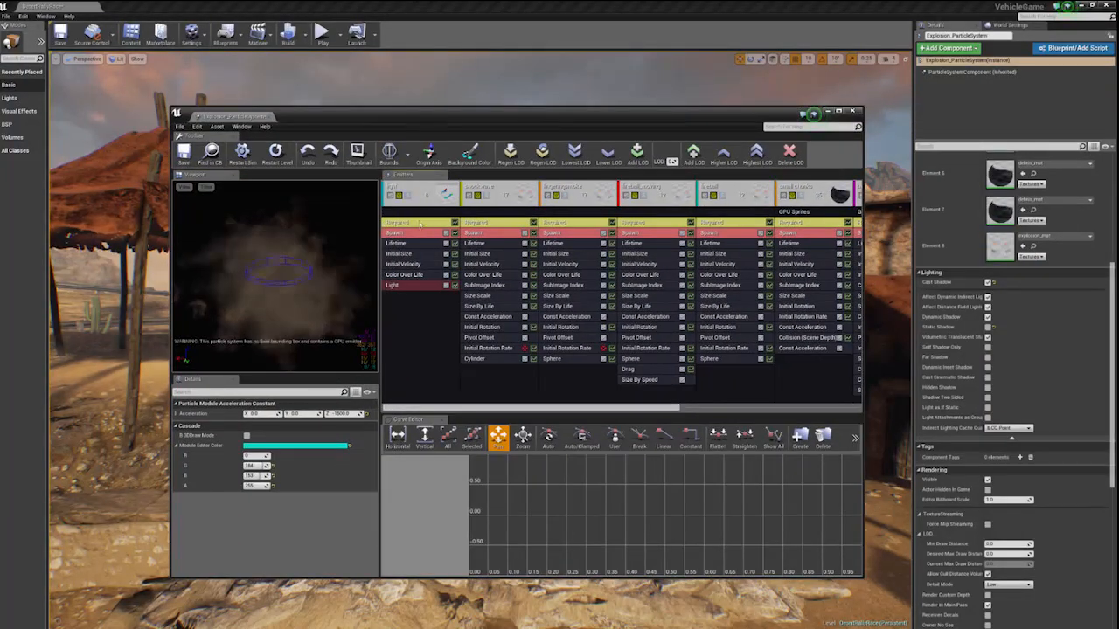
- Select the light emitter in Explosion_ParticleSystem and examine the colour scale and brightness settings of its Light module
{"action": "left_click", "coordinate": [419, 190]}
{"action": "left_click_drag", "start_coordinate": [424, 115], "coordinate": [462, 403]}
{"action": "left_click", "coordinate": [850, 216]}
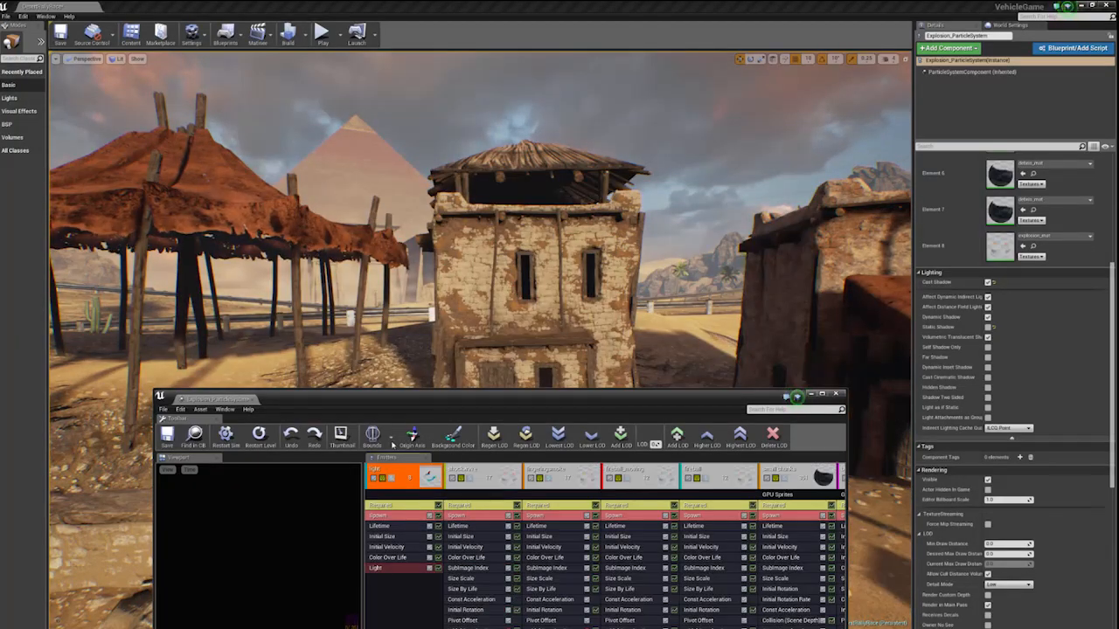
{"action": "left_click_drag", "start_coordinate": [393, 407], "coordinate": [147, 185]}
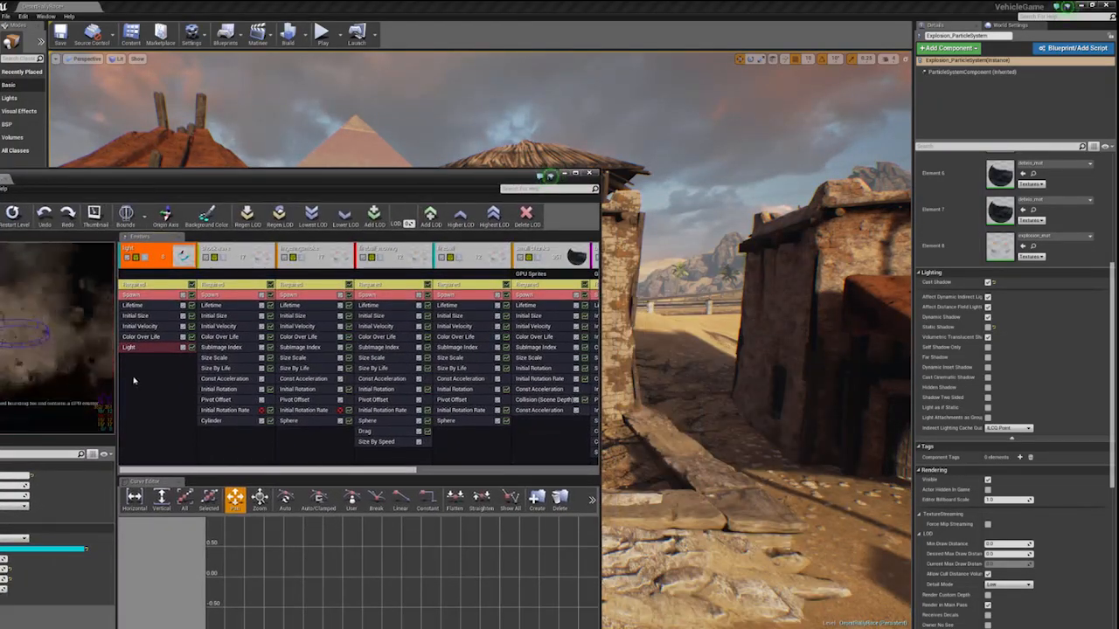
{"action": "left_click", "coordinate": [136, 350]}
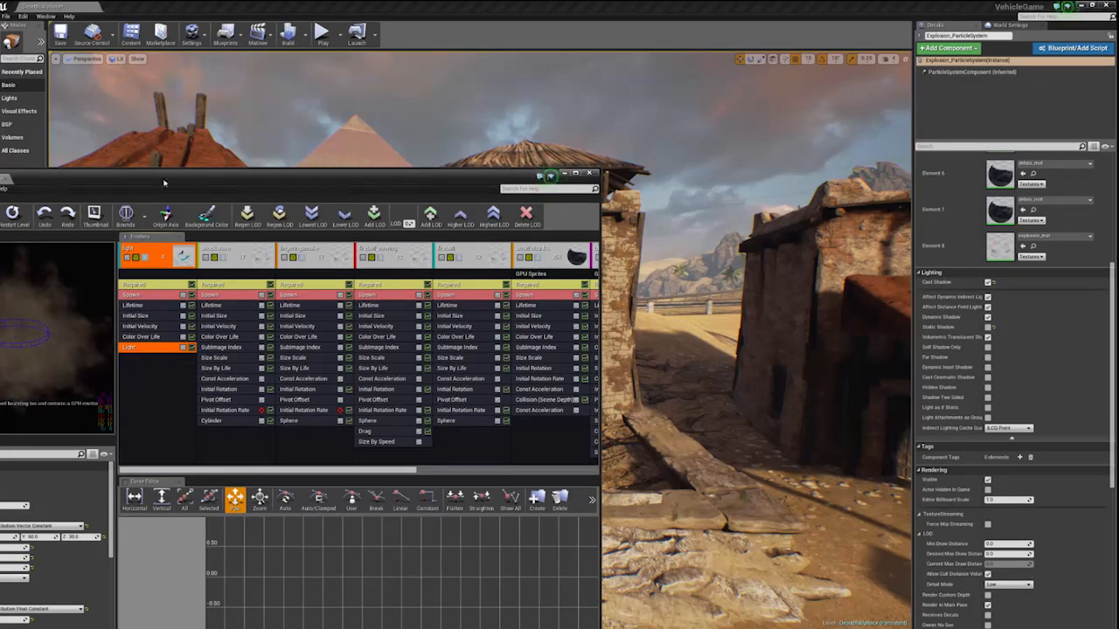
{"action": "left_click_drag", "start_coordinate": [164, 183], "coordinate": [308, 94]}
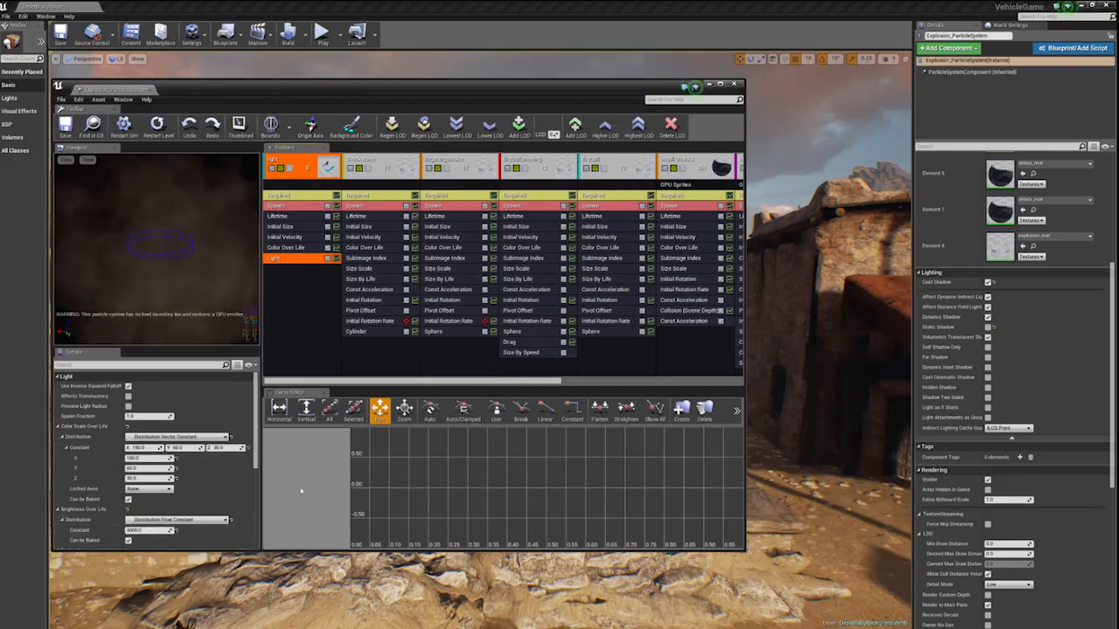
- Move the particle editor out of the way and watch the explosion light up the surrounding buildings in the level
{"action": "left_click_drag", "start_coordinate": [338, 91], "coordinate": [131, 73]}
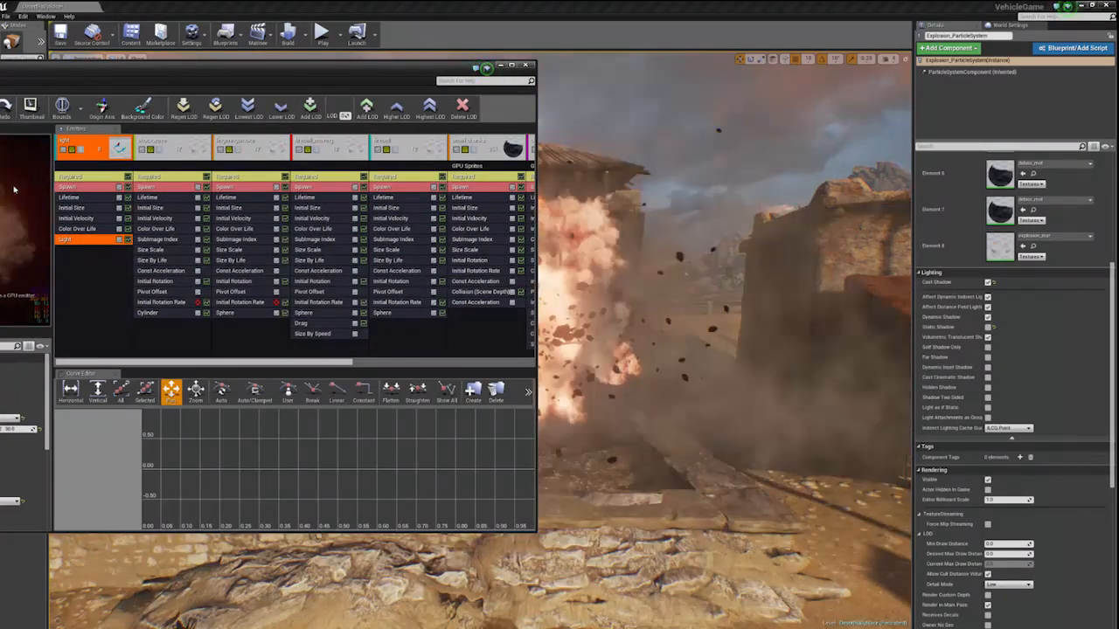
{"action": "left_click_drag", "start_coordinate": [233, 69], "coordinate": [848, 493]}
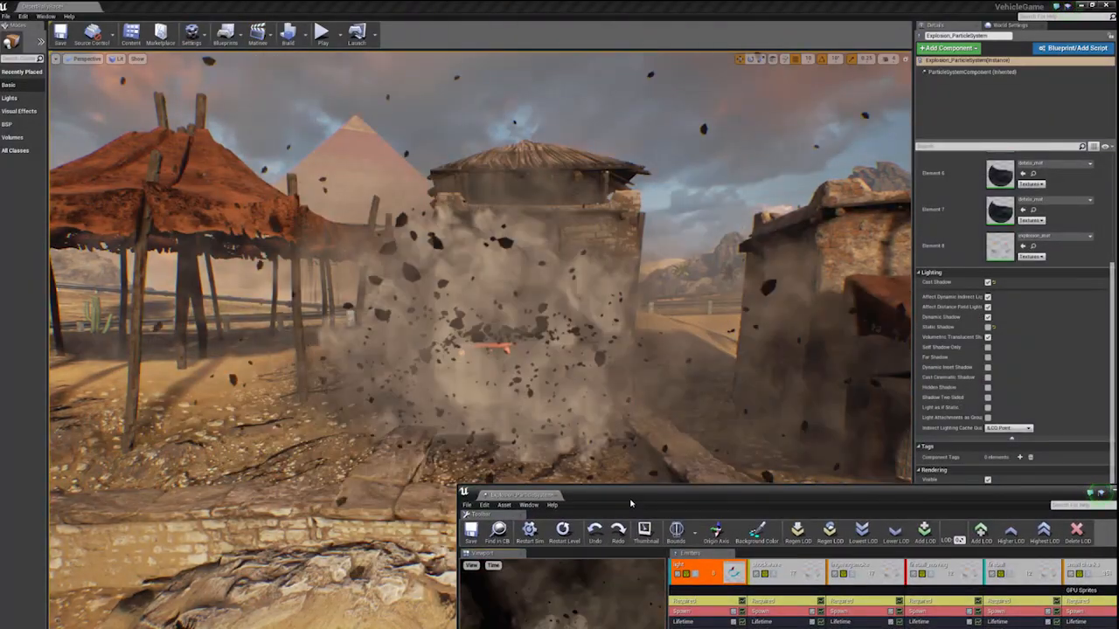
{"action": "left_click_drag", "start_coordinate": [630, 504], "coordinate": [658, 478]}
{"action": "right_click_drag", "start_coordinate": [554, 279], "coordinate": [580, 283]}
{"action": "key", "text": "d"}
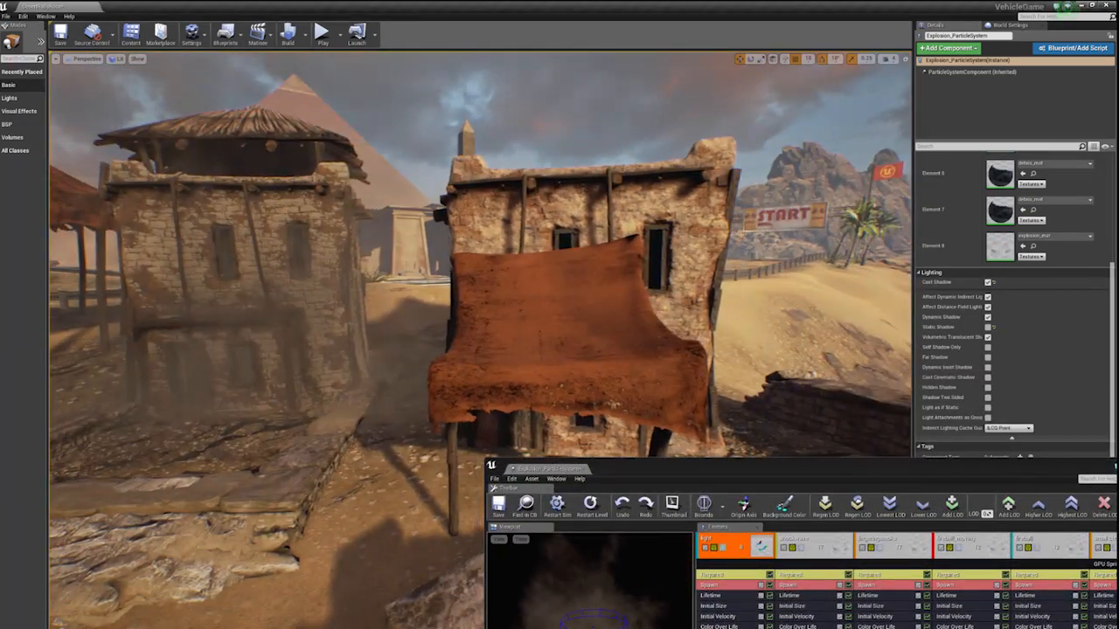
- Place and enlarge the particle editor beside the building and reframe the level view so the explosion stays visible next to it
{"action": "left_click_drag", "start_coordinate": [613, 477], "coordinate": [520, 17]}
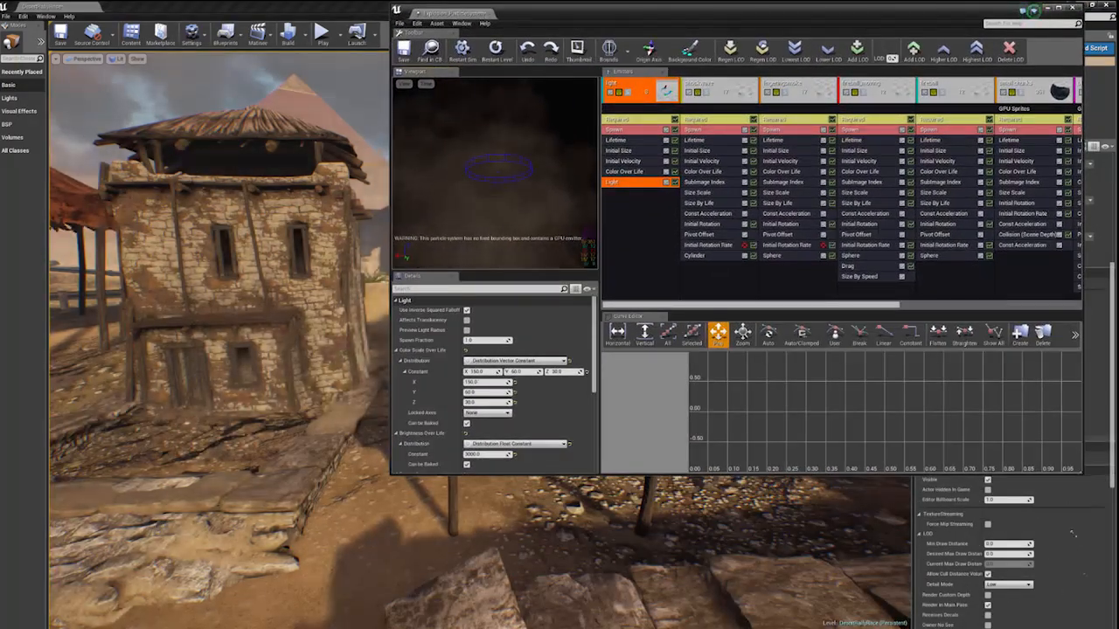
{"action": "left_click_drag", "start_coordinate": [1077, 537], "coordinate": [1104, 621]}
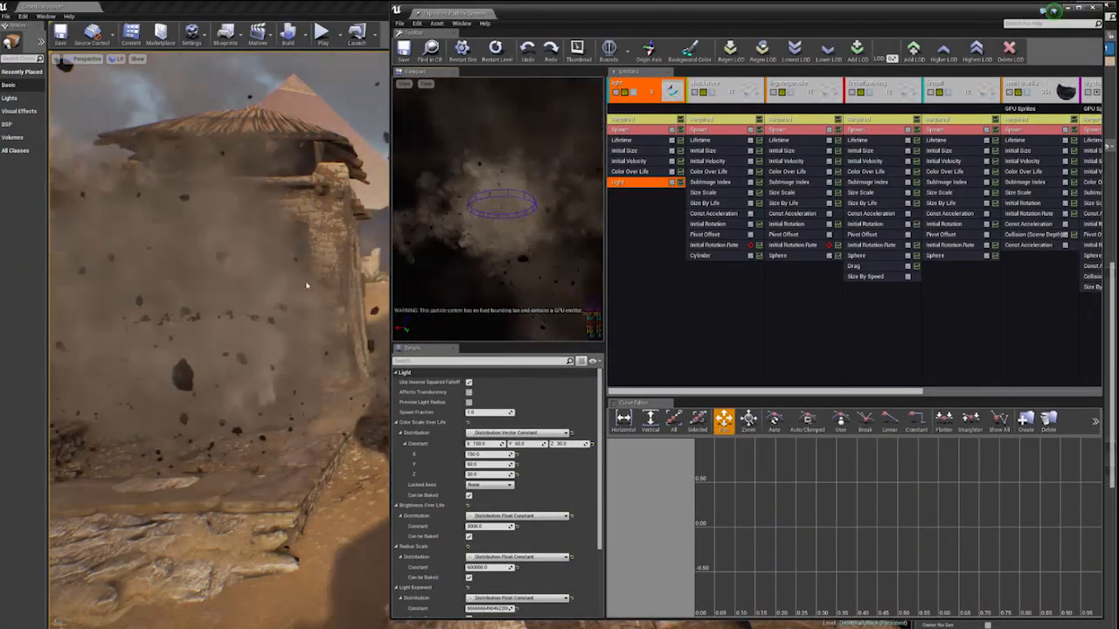
{"action": "right_click_drag", "start_coordinate": [307, 285], "coordinate": [238, 269]}
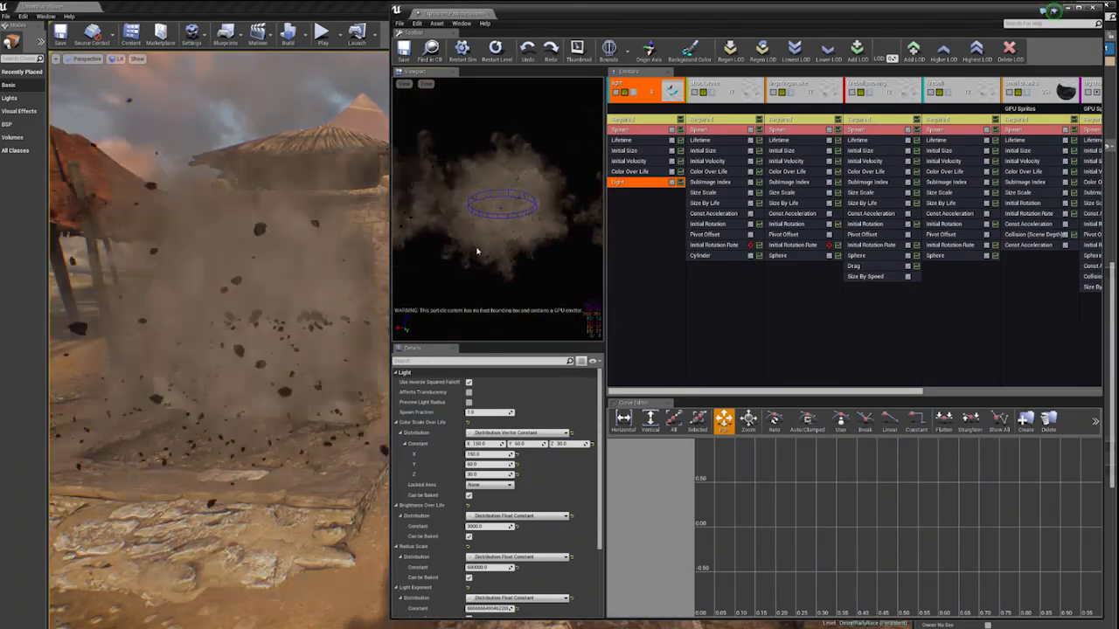
- Collapse the light emitter and examine the shockwave emitter together with its Required settings
{"action": "left_click", "coordinate": [654, 98]}
{"action": "key", "text": "Delete"}
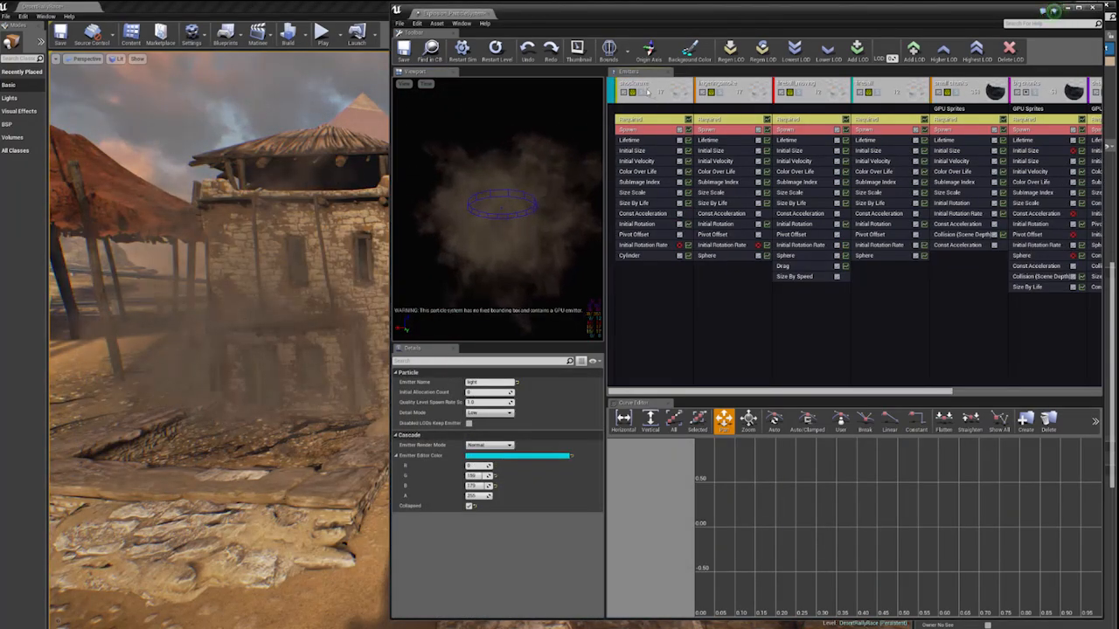
{"action": "left_click", "coordinate": [642, 92]}
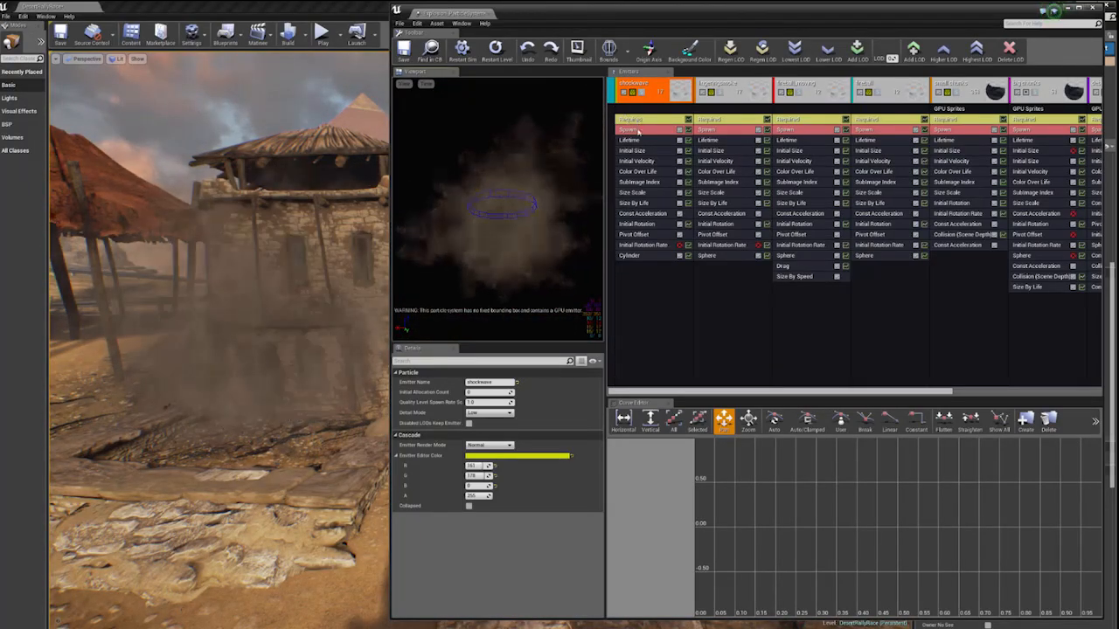
{"action": "left_click", "coordinate": [639, 121]}
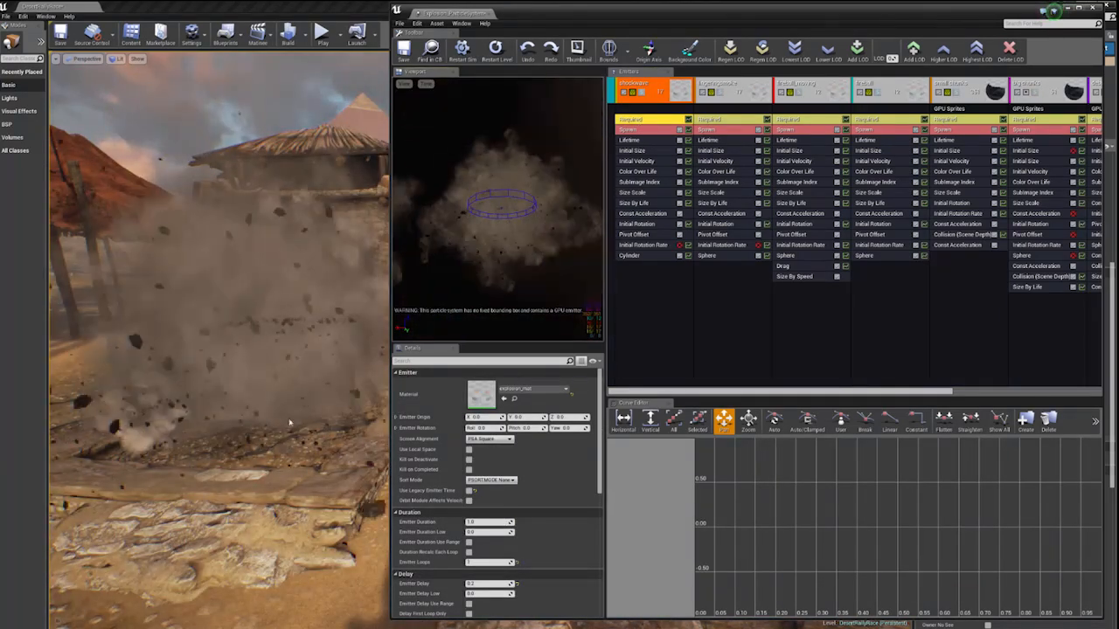
{"action": "left_click", "coordinate": [641, 91]}
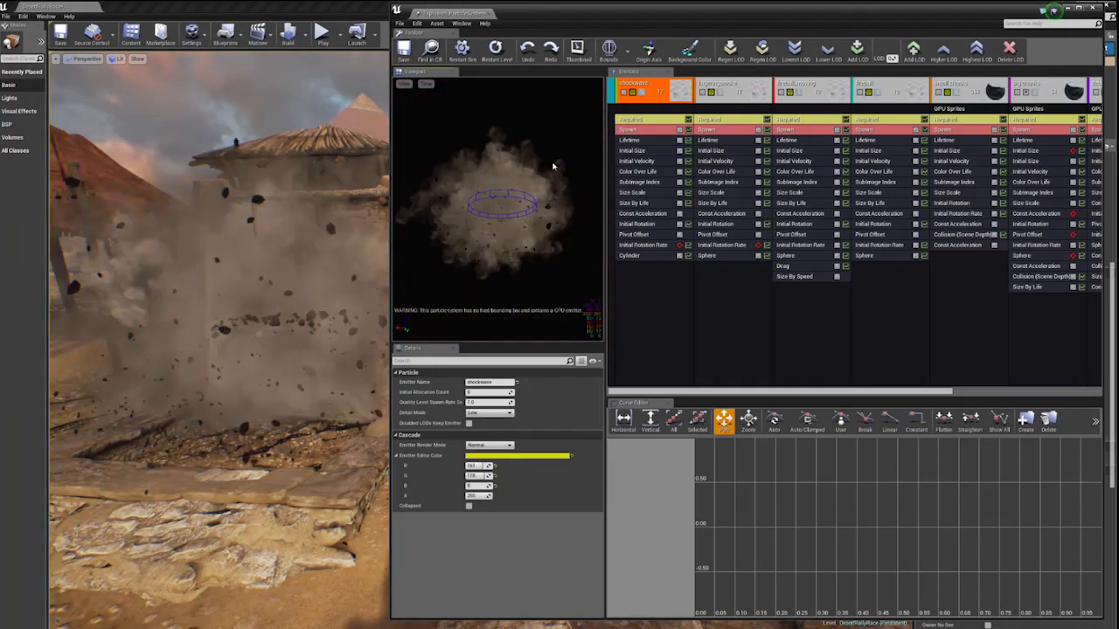
- Examine the shockwave emitter's Lifetime, Initial Velocity, Const Acceleration, Initial Rotation, Pivot Offset and Cylinder modules
{"action": "left_click", "coordinate": [629, 140]}
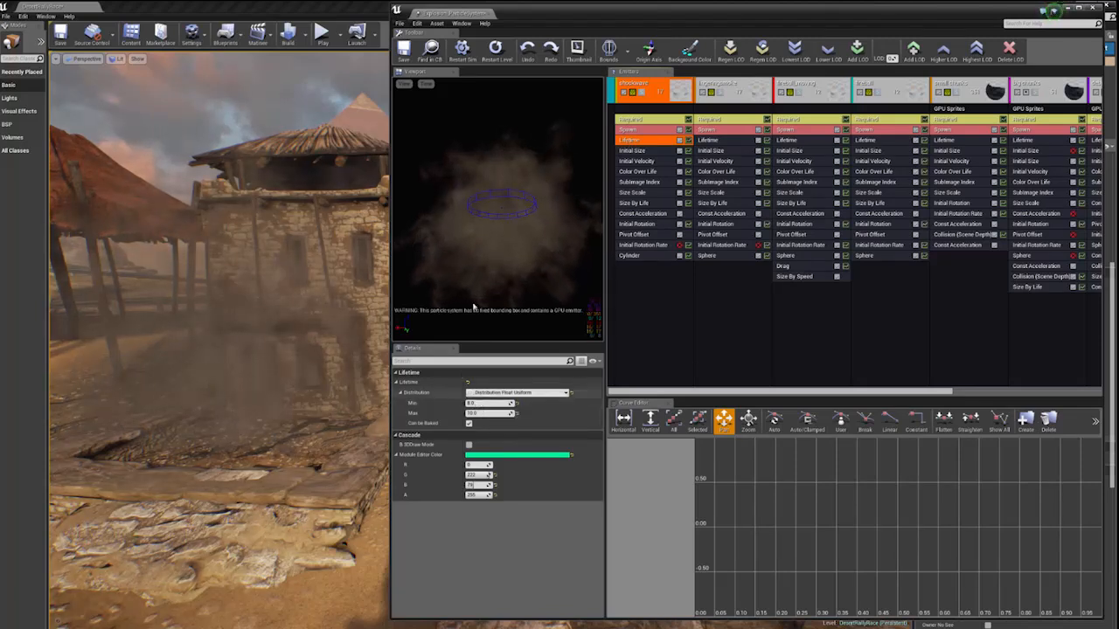
{"action": "left_click", "coordinate": [630, 162]}
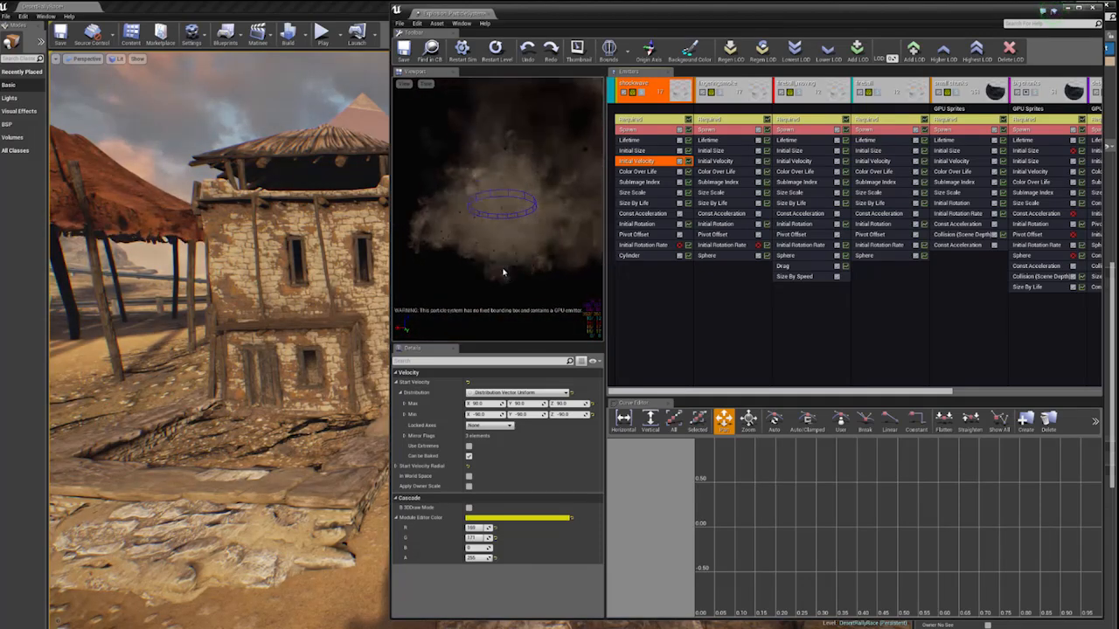
{"action": "left_click", "coordinate": [623, 214]}
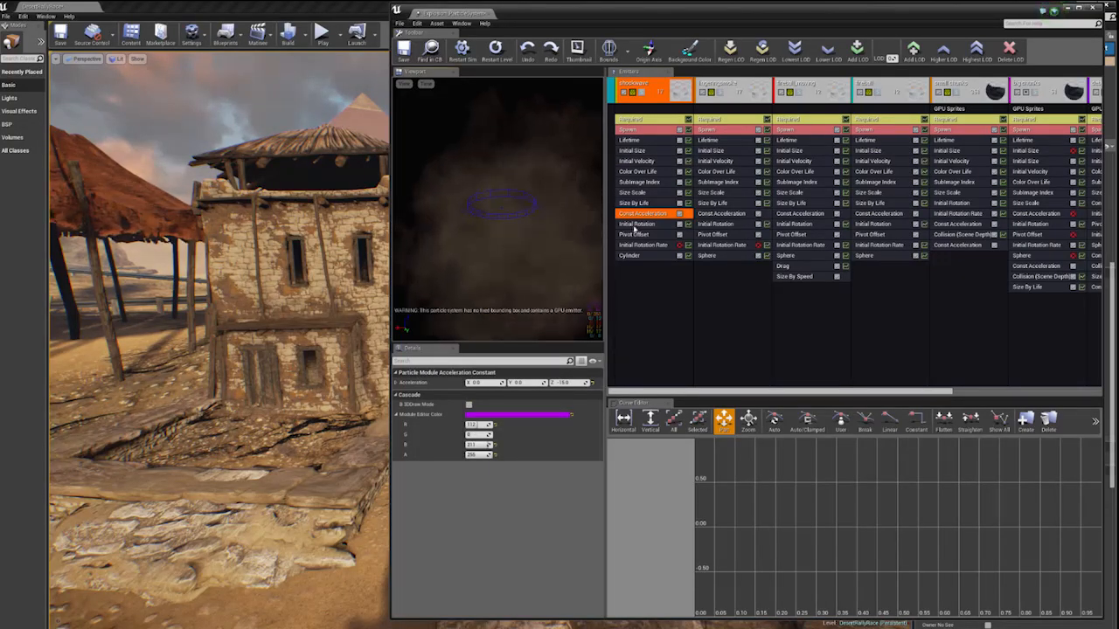
{"action": "left_click", "coordinate": [635, 224]}
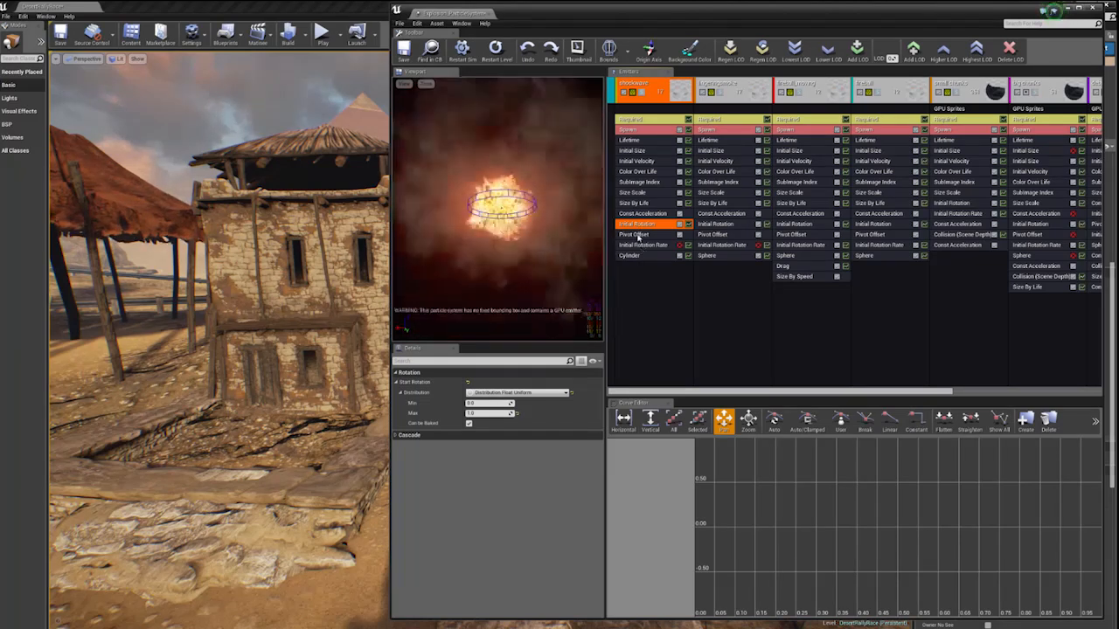
{"action": "left_click", "coordinate": [635, 234]}
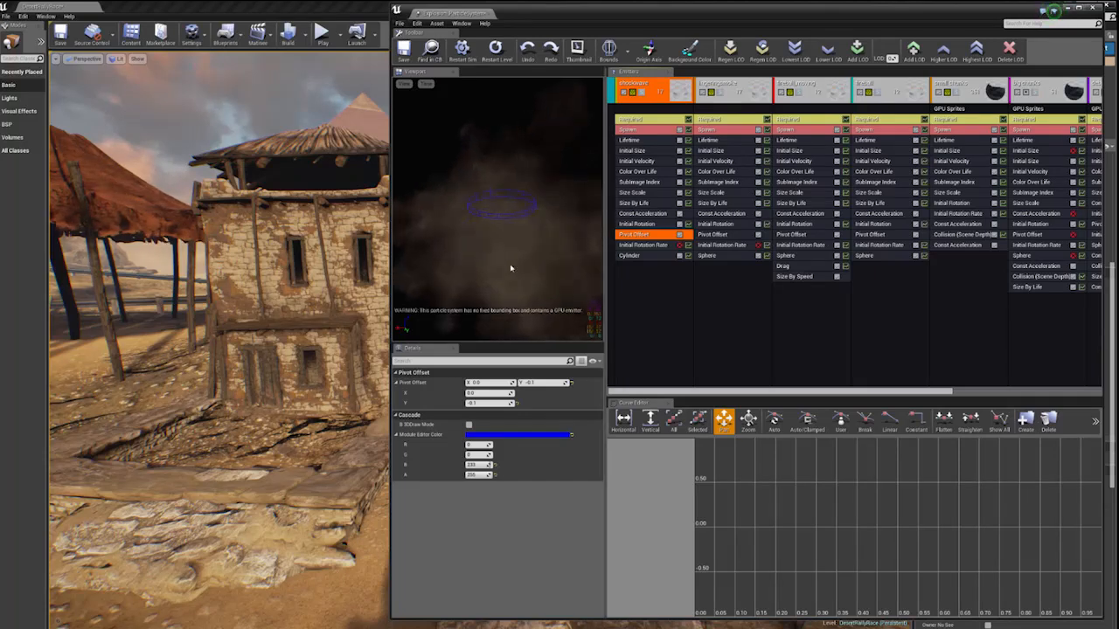
{"action": "left_click", "coordinate": [625, 255]}
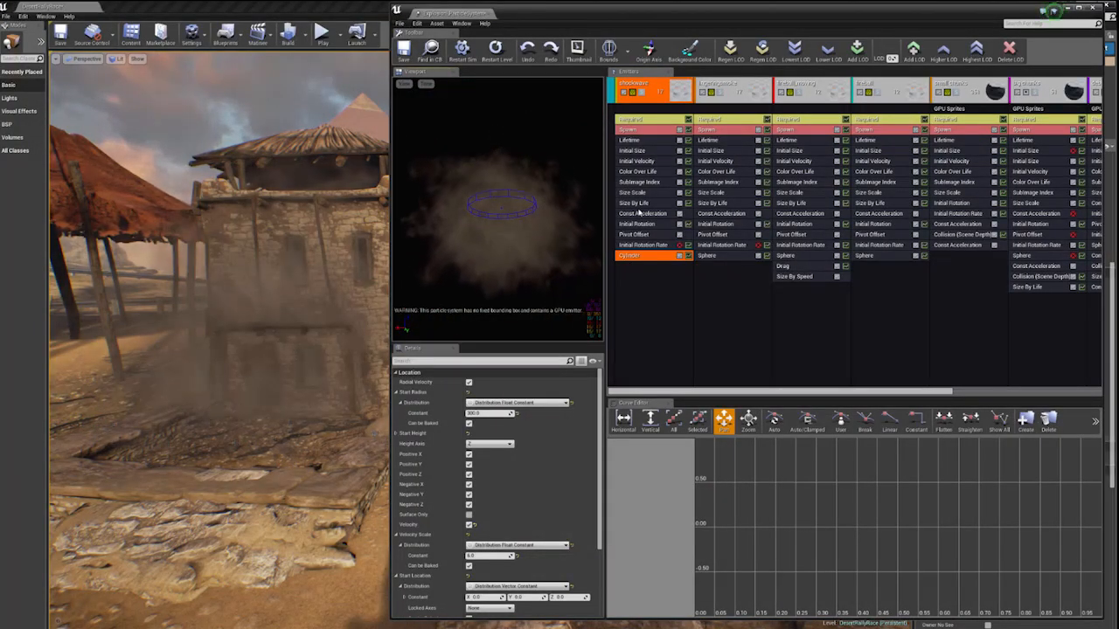
- Read through the curve points of the shockwave emitter's Size By Life module
{"action": "left_click", "coordinate": [631, 202]}
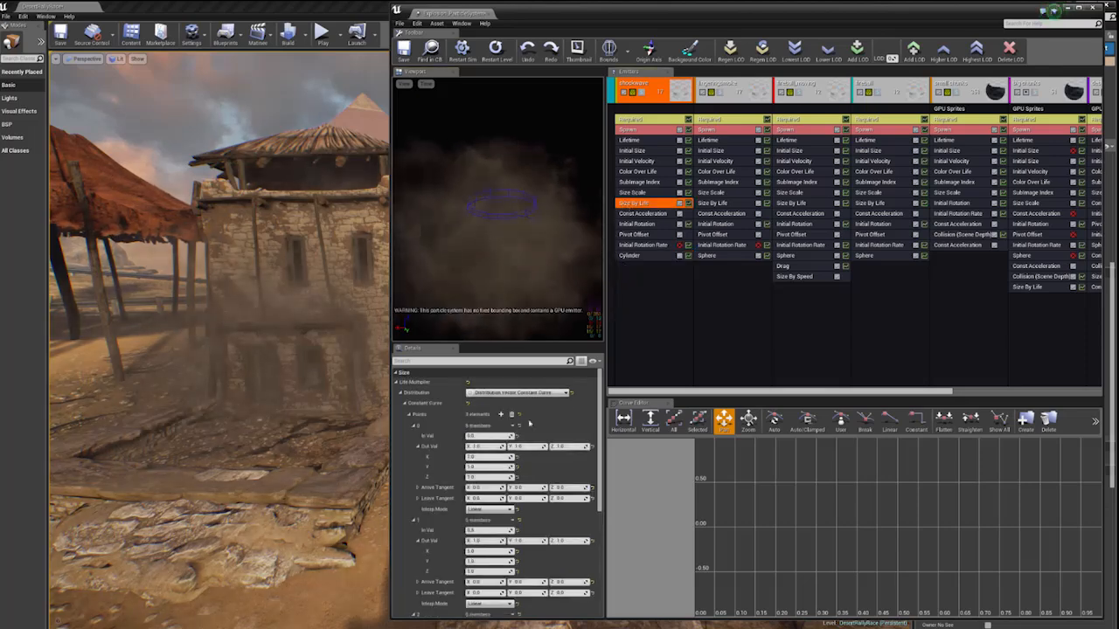
{"action": "scroll", "coordinate": [528, 444], "scroll_direction": "down", "scroll_amount": 5}
{"action": "scroll", "coordinate": [528, 445], "scroll_direction": "down", "scroll_amount": 3}
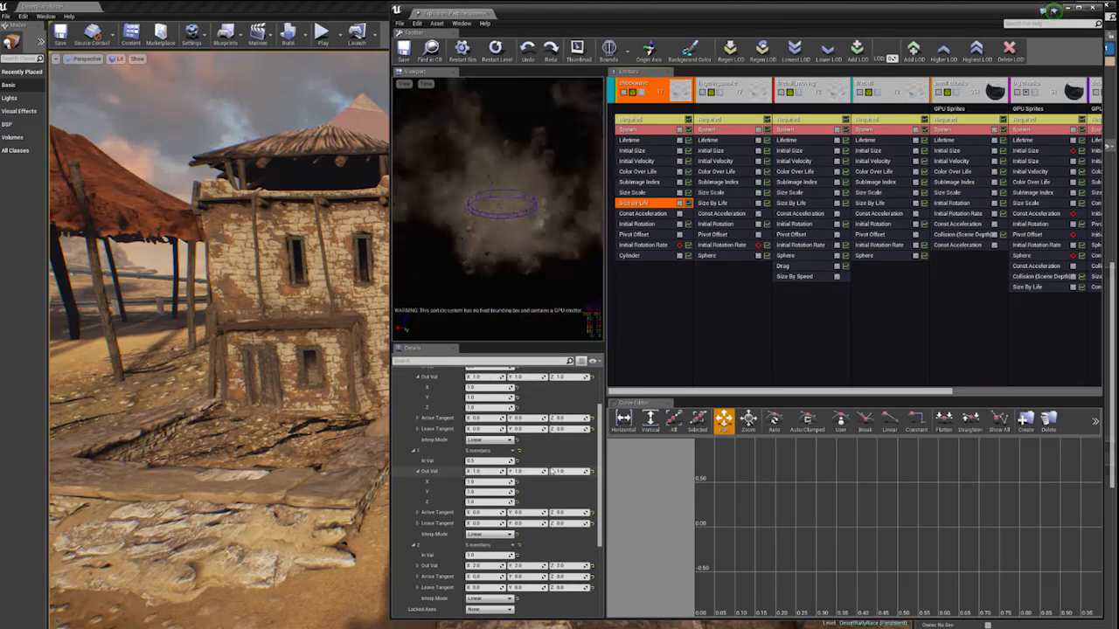
{"action": "scroll", "coordinate": [444, 555], "scroll_direction": "up", "scroll_amount": 5}
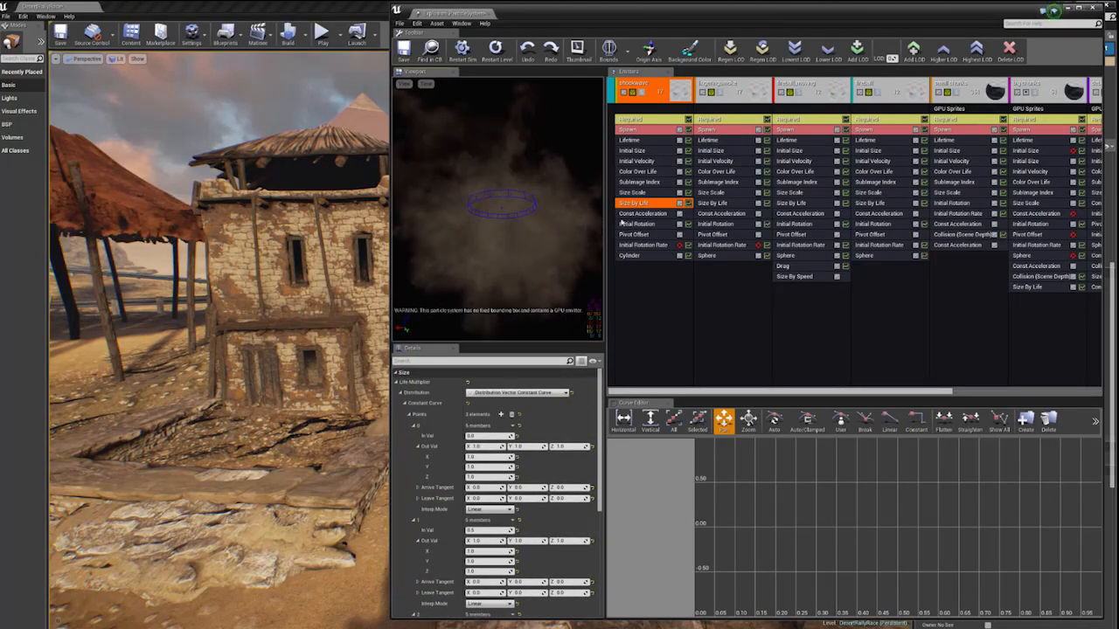
- Collapse the shockwave emitter, then preview the lingering smoke emitter in solo and collapse it as well
{"action": "left_click", "coordinate": [657, 92]}
{"action": "left_click", "coordinate": [650, 94]}
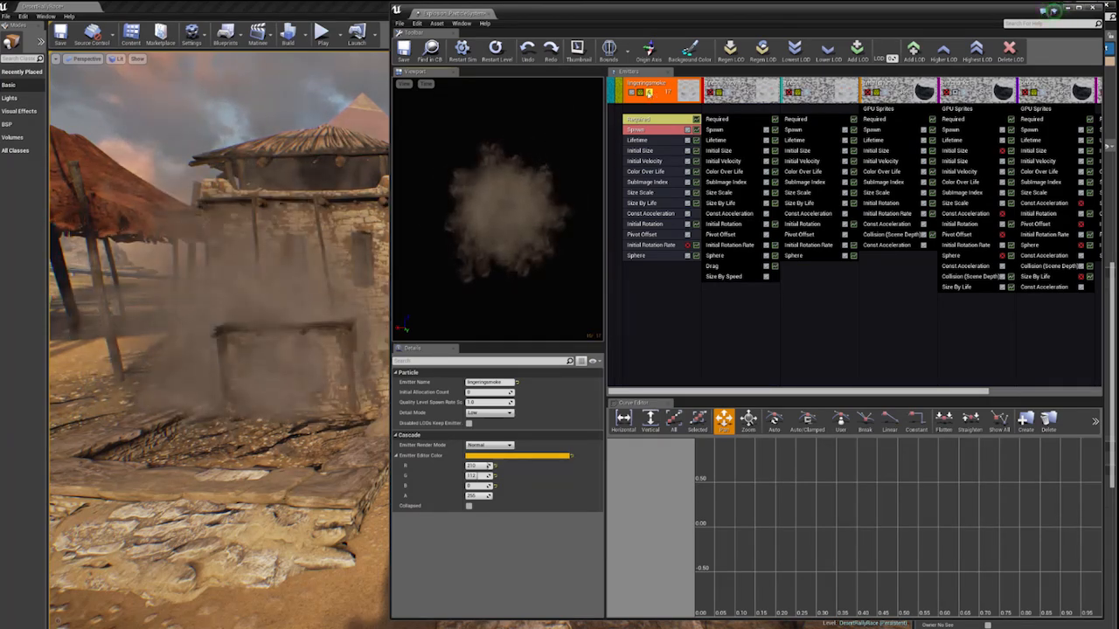
{"action": "left_click", "coordinate": [649, 93]}
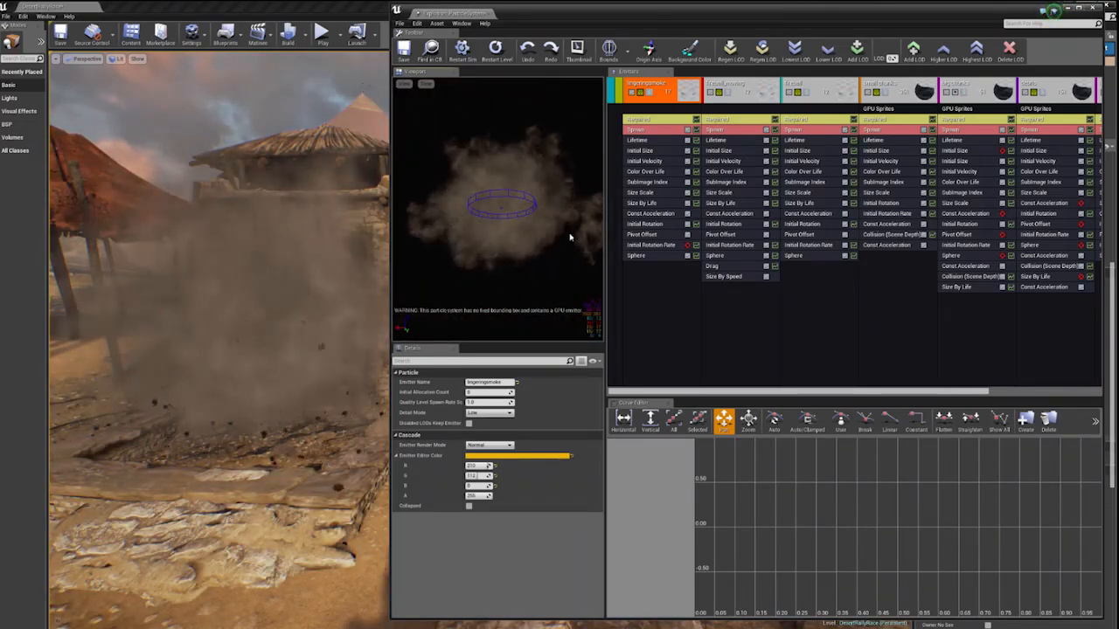
{"action": "double_click", "coordinate": [658, 100]}
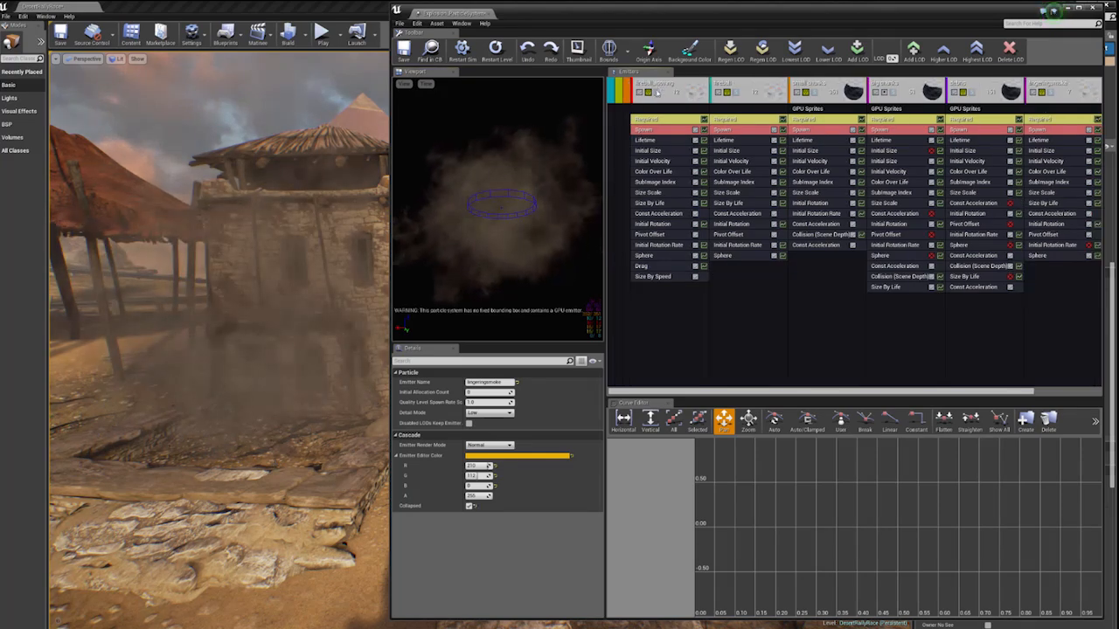
- Disable the Size By Speed module of the fireball_moving emitter and preview that emitter in solo
{"action": "left_click", "coordinate": [658, 93]}
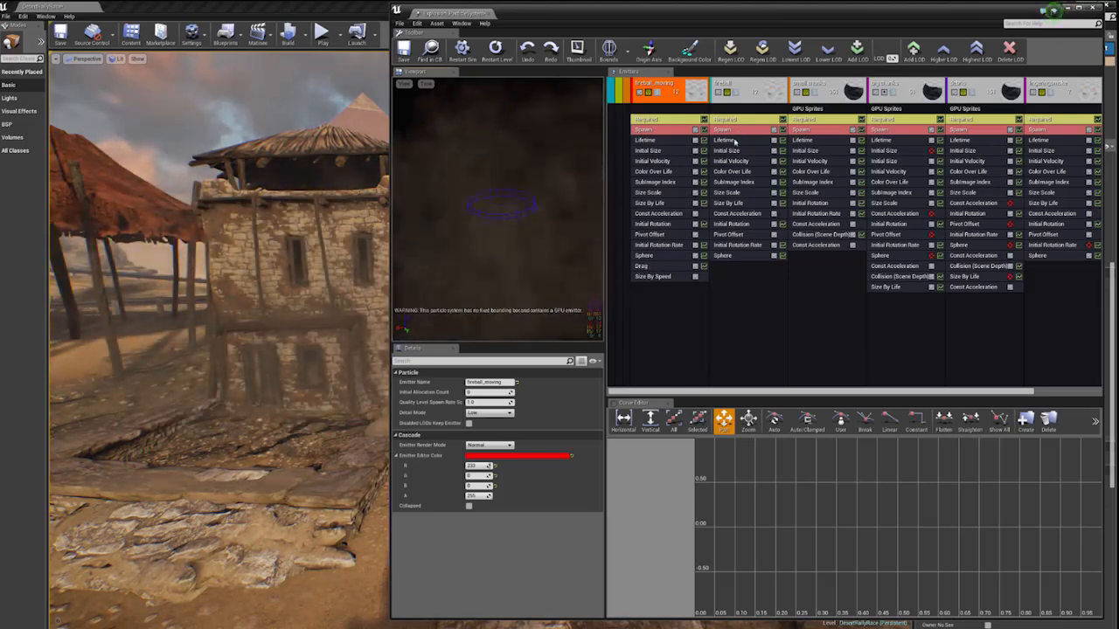
{"action": "left_click", "coordinate": [662, 277]}
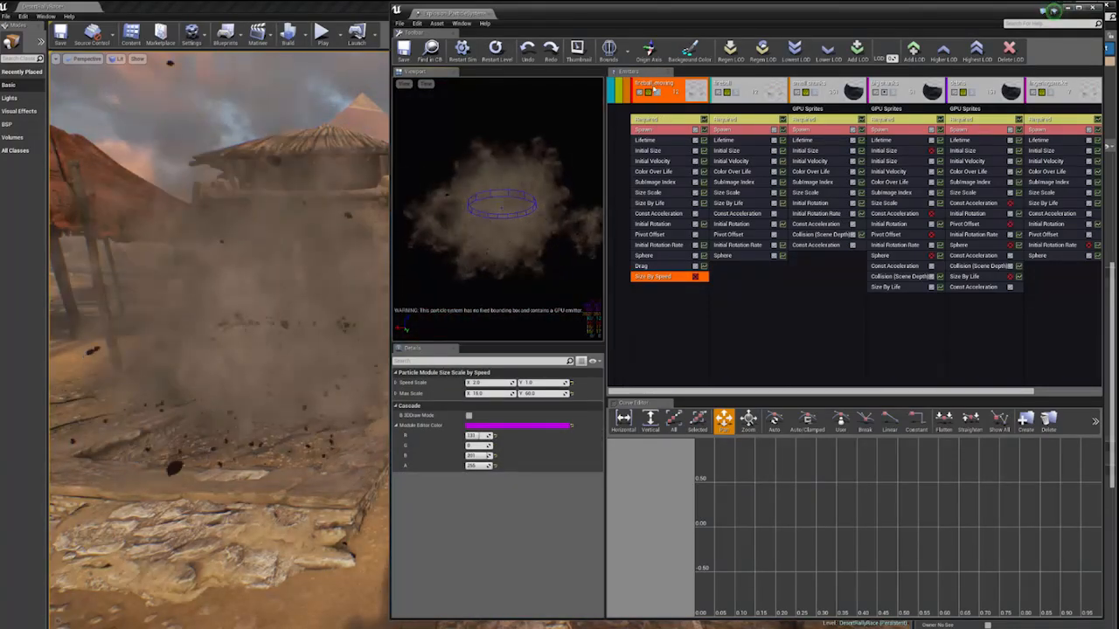
{"action": "left_click", "coordinate": [655, 92]}
{"action": "left_click", "coordinate": [657, 92]}
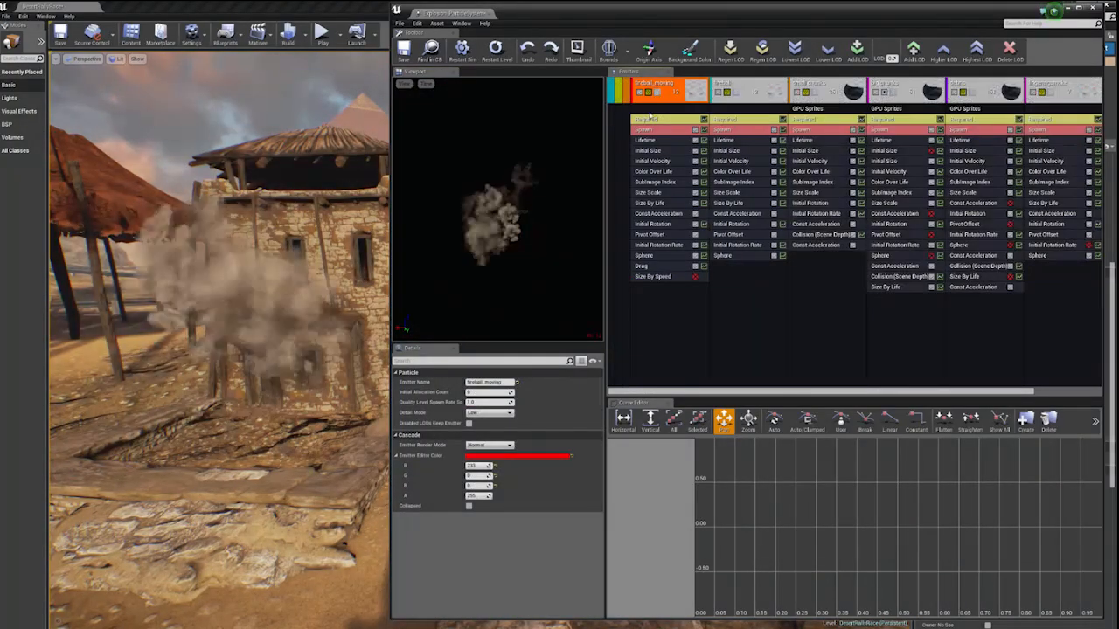
- Show the fireball emitter's Required settings and the properties of the small chunks emitter
{"action": "left_click", "coordinate": [737, 123]}
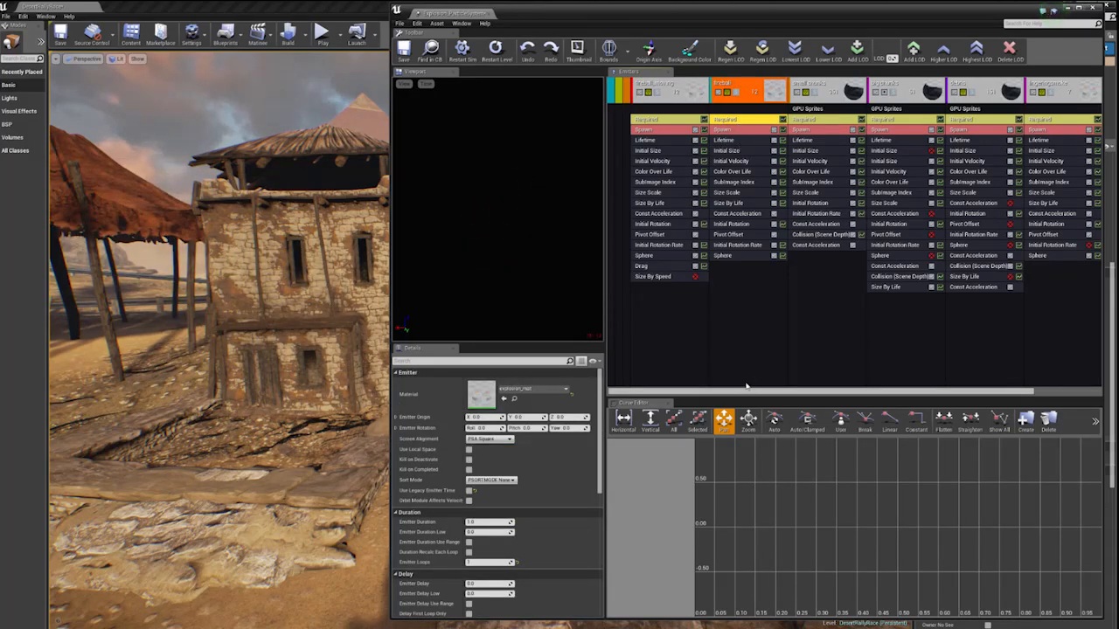
{"action": "left_click_drag", "start_coordinate": [748, 390], "coordinate": [813, 386]}
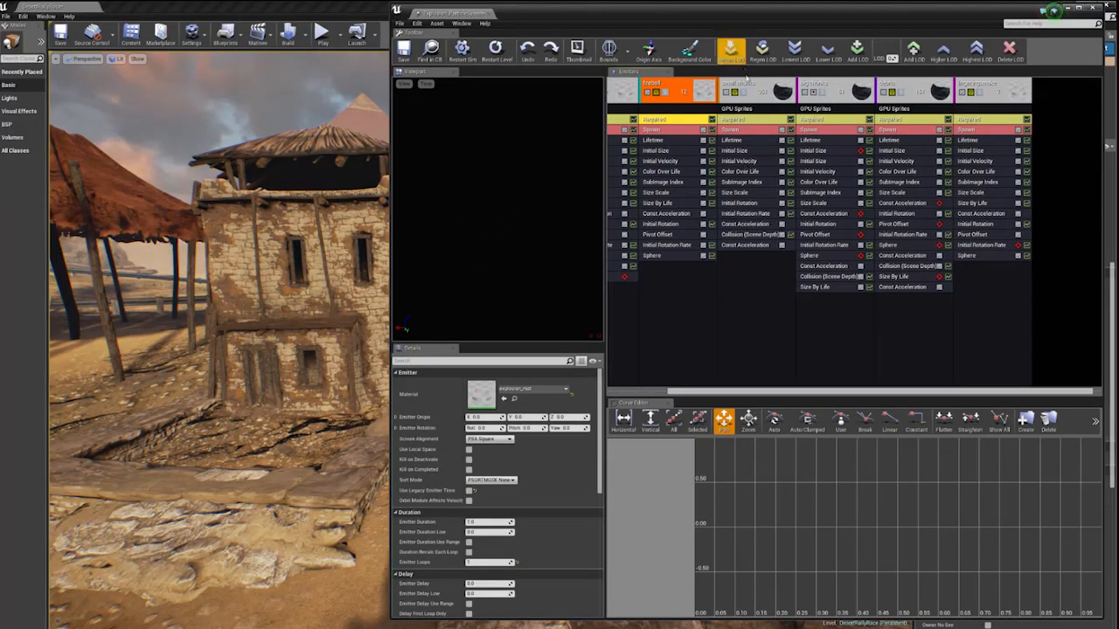
{"action": "left_click", "coordinate": [761, 93]}
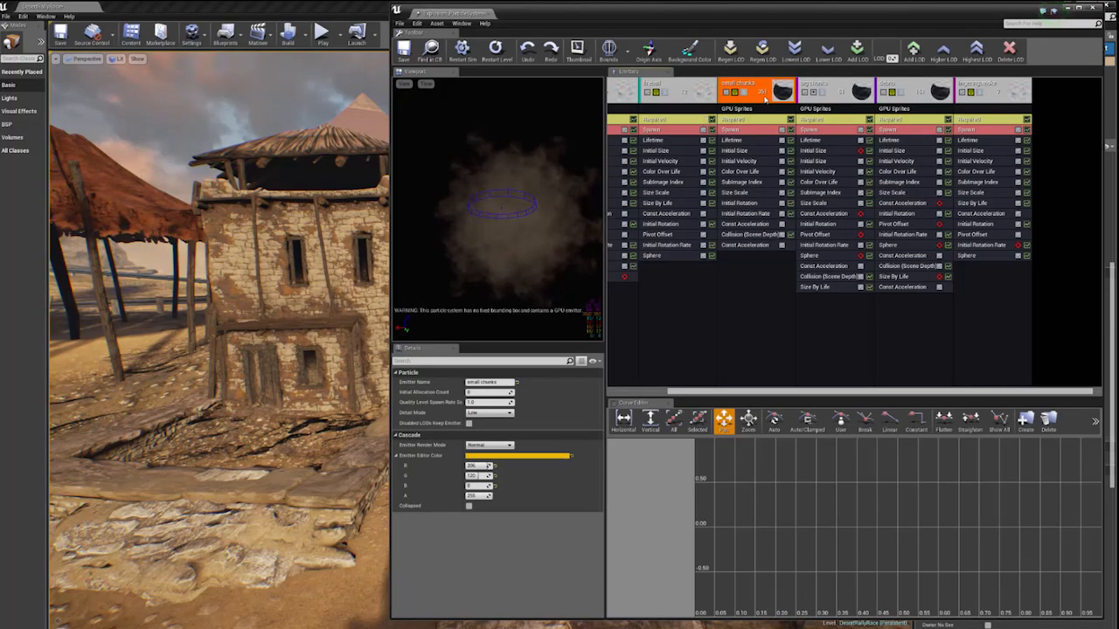
- Preview the big chunks emitter and the small chunks emitter in solo, one after the other, restoring all emitters each time
{"action": "left_click", "coordinate": [830, 86]}
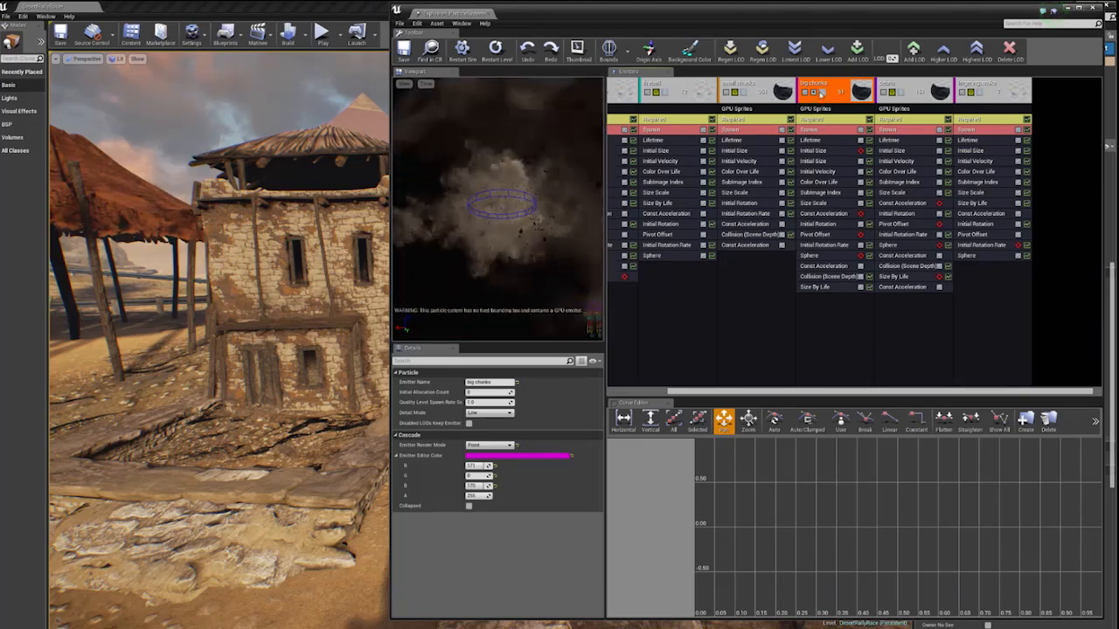
{"action": "left_click", "coordinate": [822, 91]}
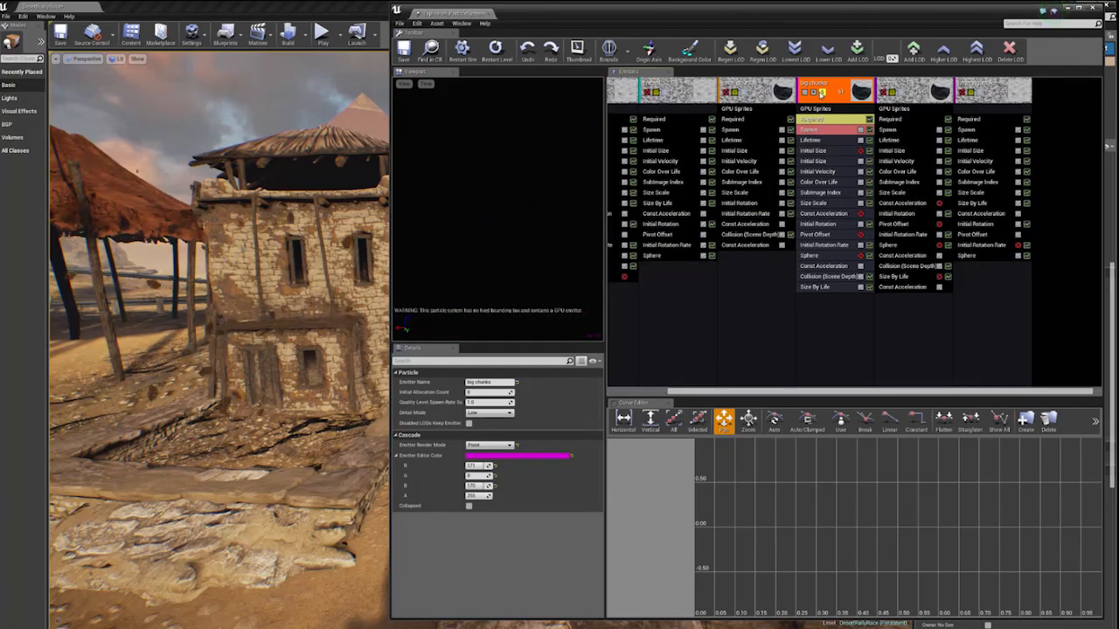
{"action": "left_click", "coordinate": [822, 92]}
{"action": "left_click", "coordinate": [747, 94]}
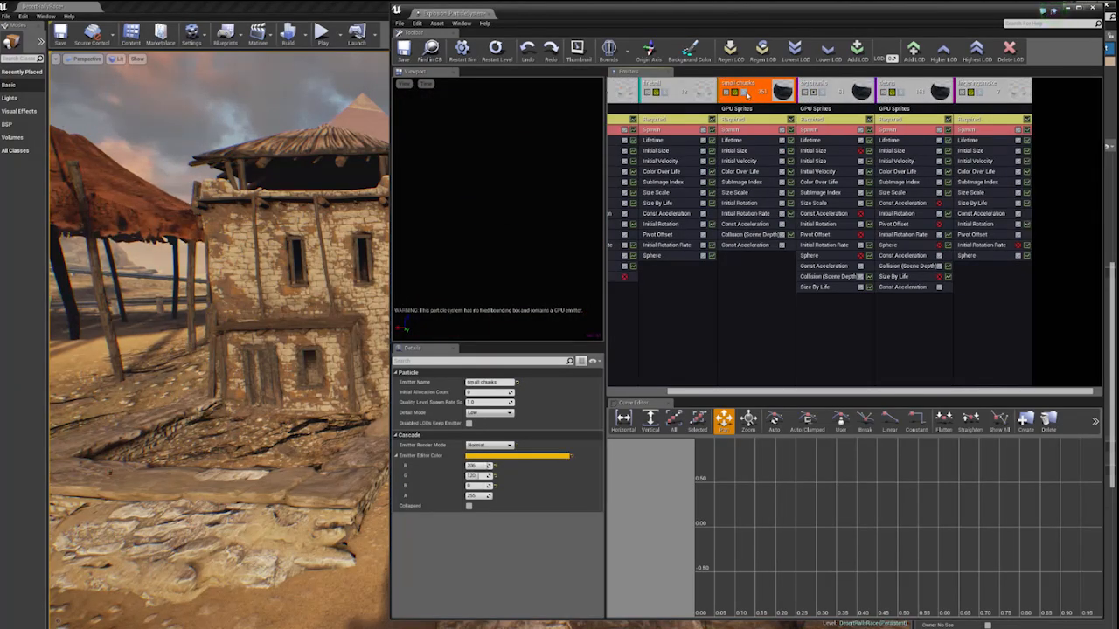
{"action": "left_click", "coordinate": [745, 93]}
{"action": "left_click", "coordinate": [745, 92]}
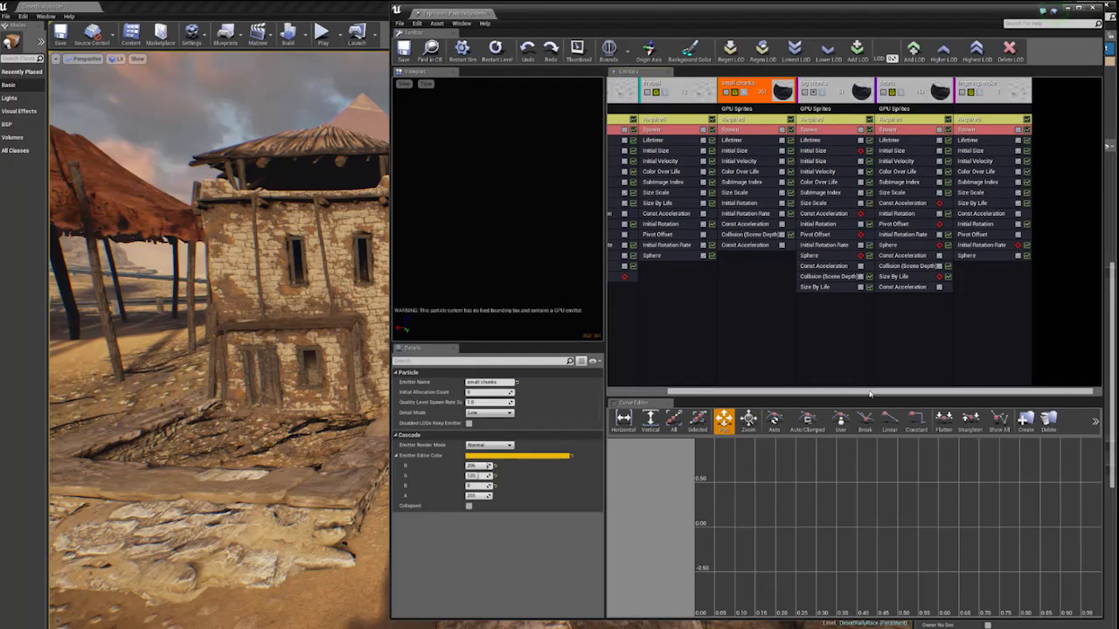
- Lower the particle editor to reveal the buildings in the level, and bring it back up over the view
{"action": "left_click_drag", "start_coordinate": [869, 394], "coordinate": [812, 394]}
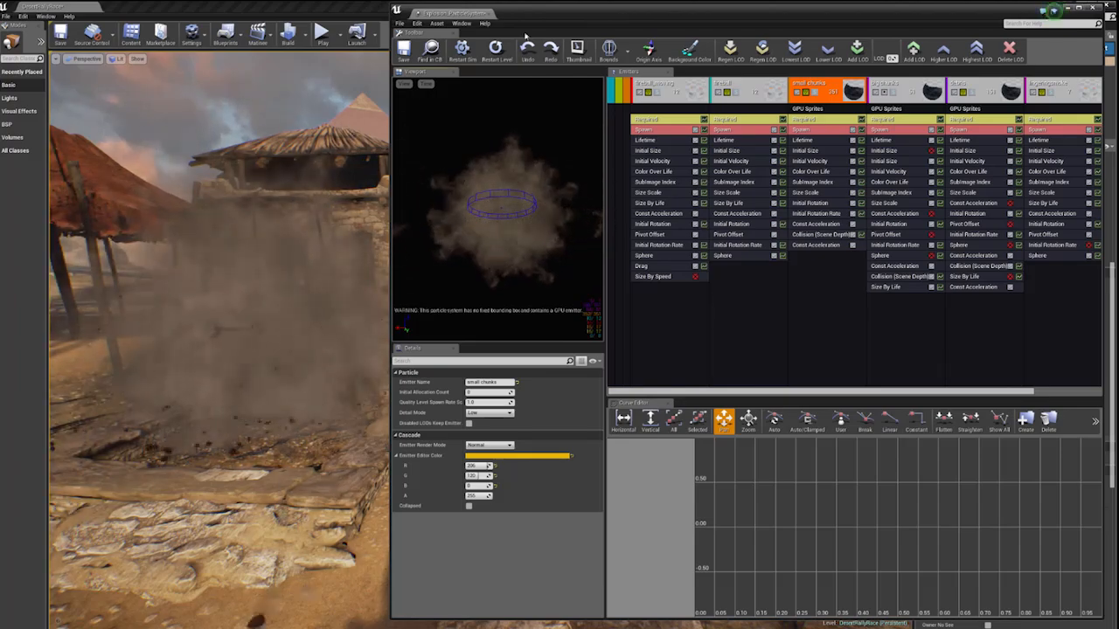
{"action": "left_click_drag", "start_coordinate": [524, 13], "coordinate": [219, 275]}
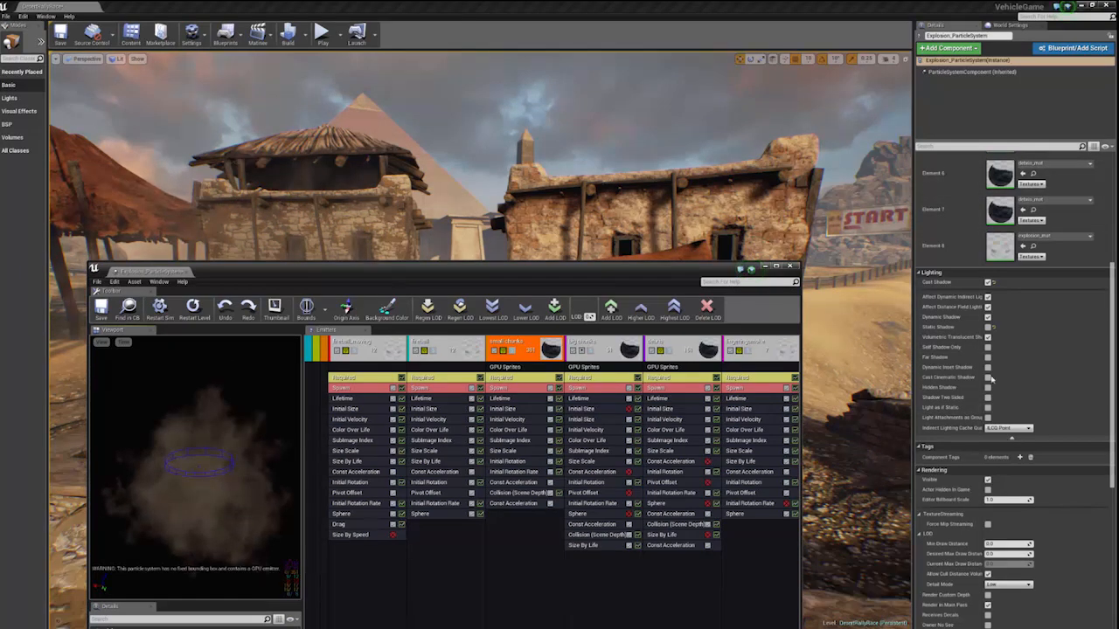
{"action": "left_click_drag", "start_coordinate": [392, 271], "coordinate": [454, 34]}
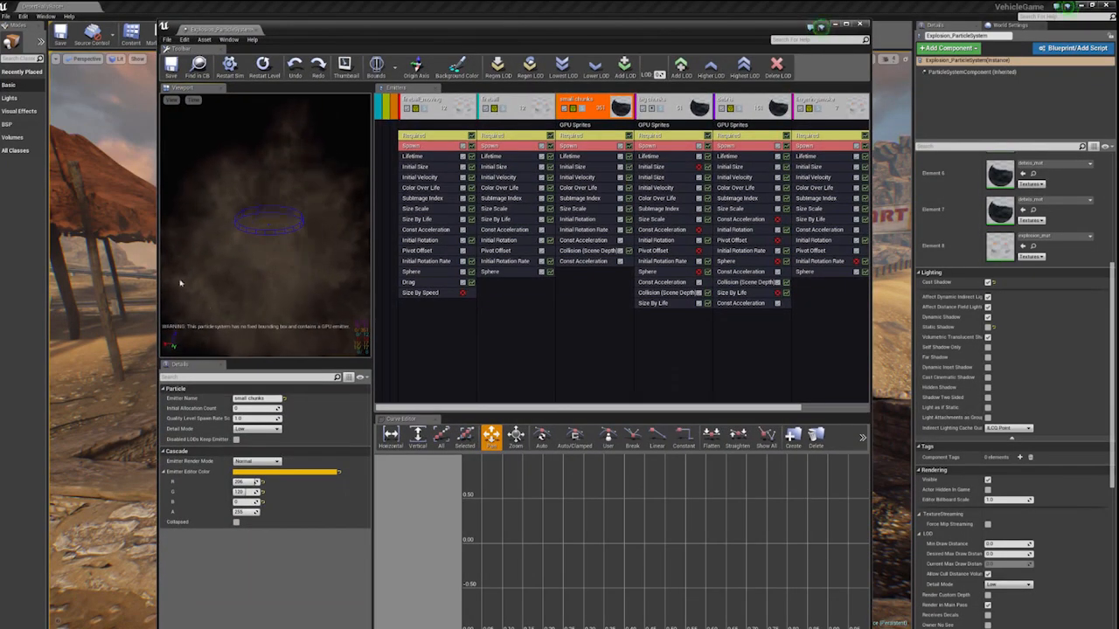
- Open the explosion_mat material assigned in the fireball_moving emitter's Required settings, and move its editor away from the particle editor
{"action": "left_click", "coordinate": [440, 138]}
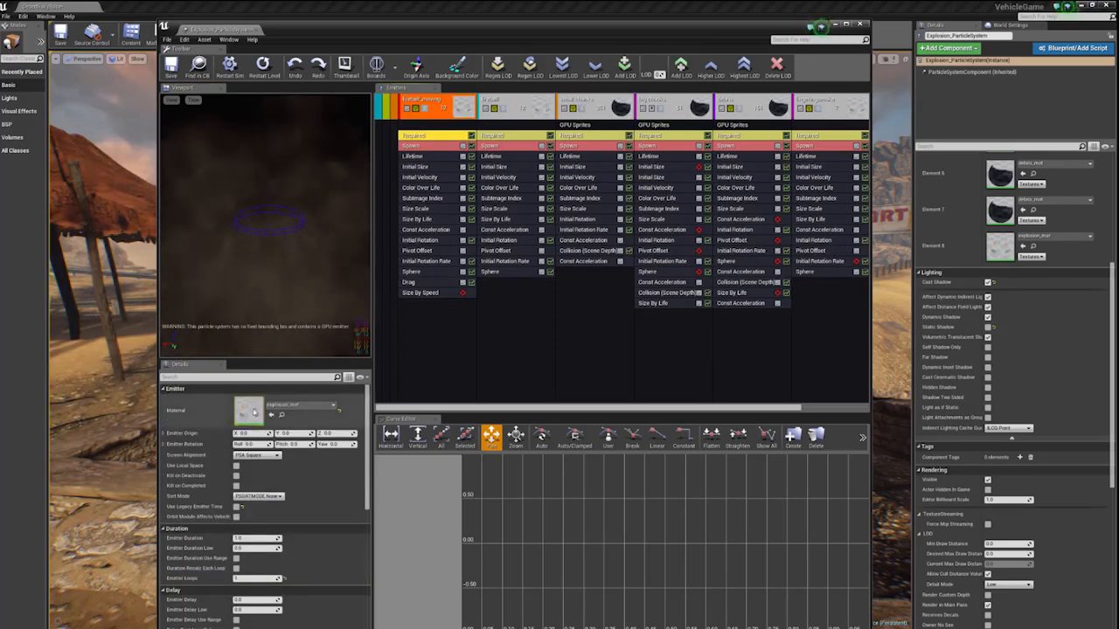
{"action": "double_click", "coordinate": [253, 410]}
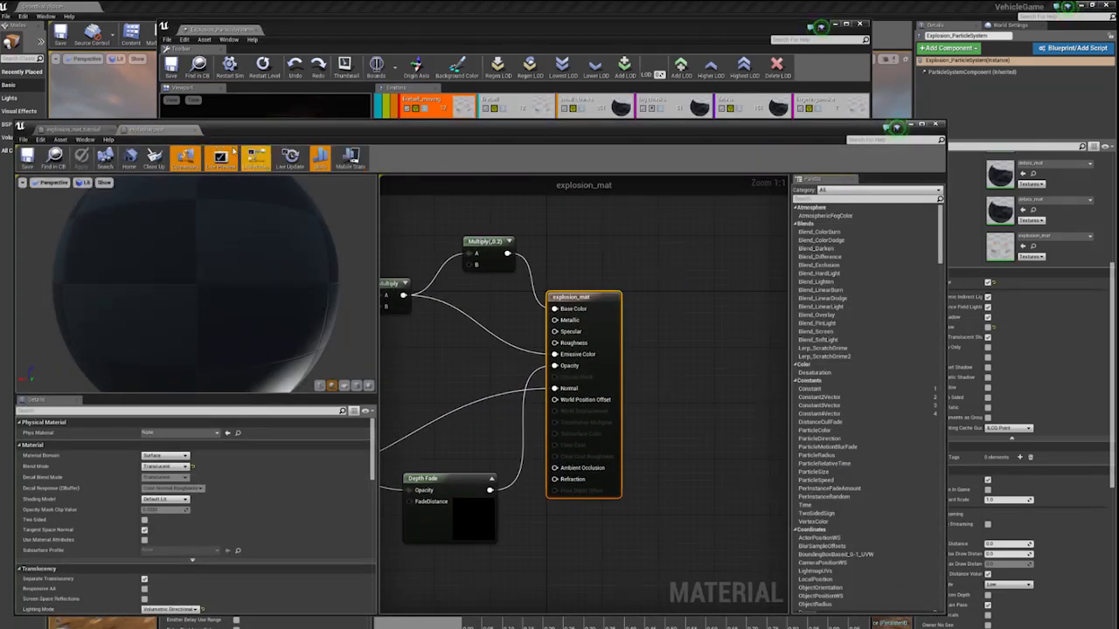
{"action": "left_click_drag", "start_coordinate": [240, 136], "coordinate": [1117, 162]}
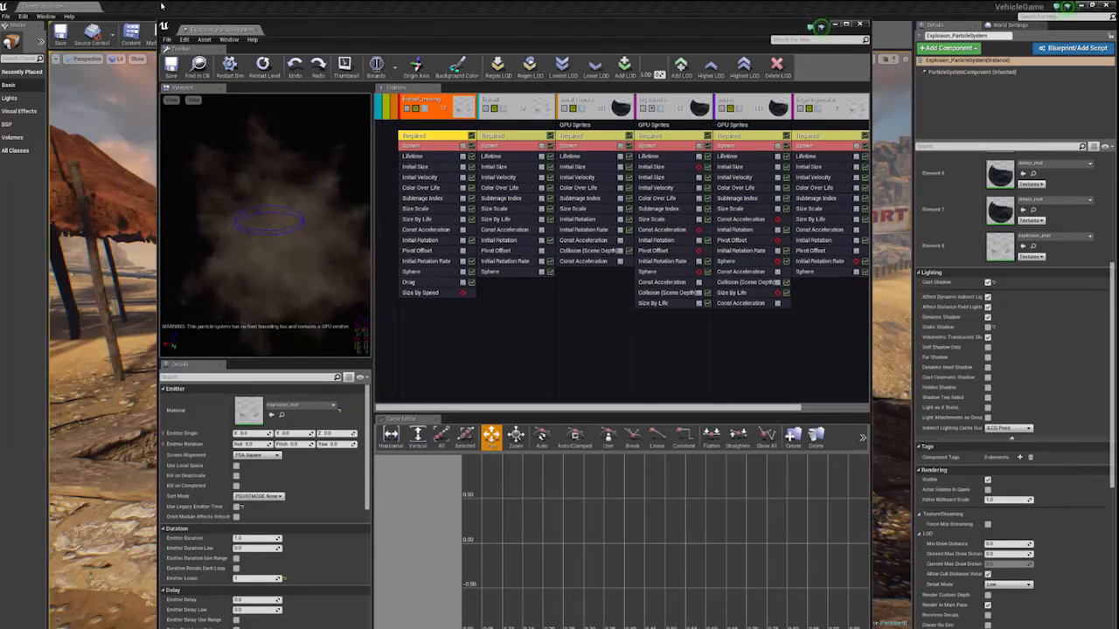
- Open a Content Browser to show the 3dworld folder's explosion assets, move it clear of the emitter preview, and minimize it
{"action": "left_click", "coordinate": [48, 17]}
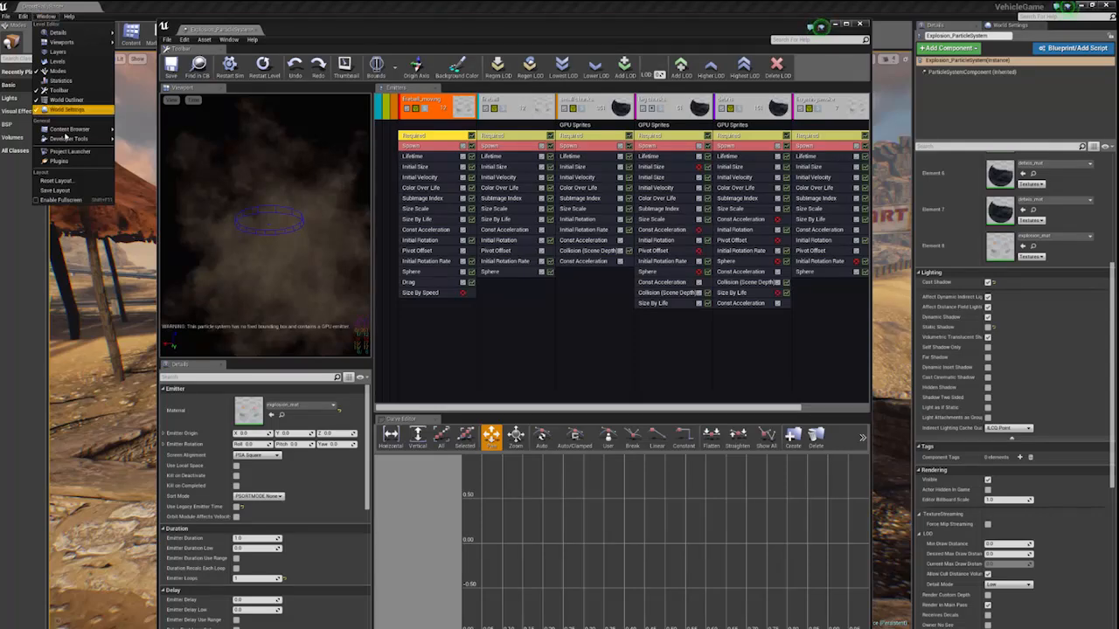
{"action": "mouse_move", "coordinate": [74, 131]}
{"action": "left_click", "coordinate": [127, 133]}
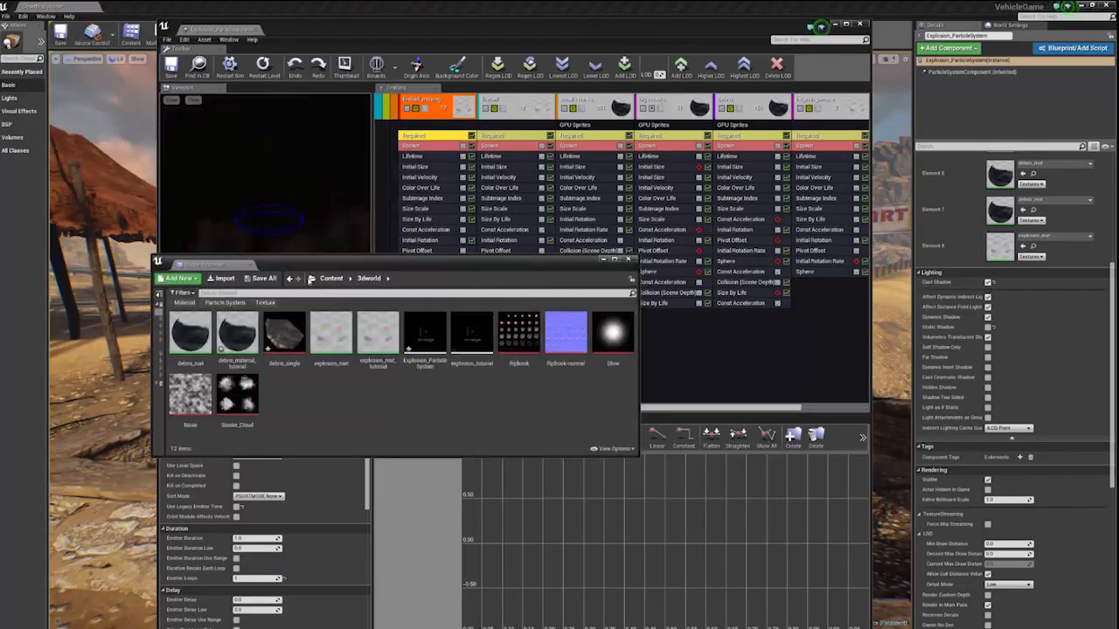
{"action": "left_click_drag", "start_coordinate": [339, 266], "coordinate": [660, 338]}
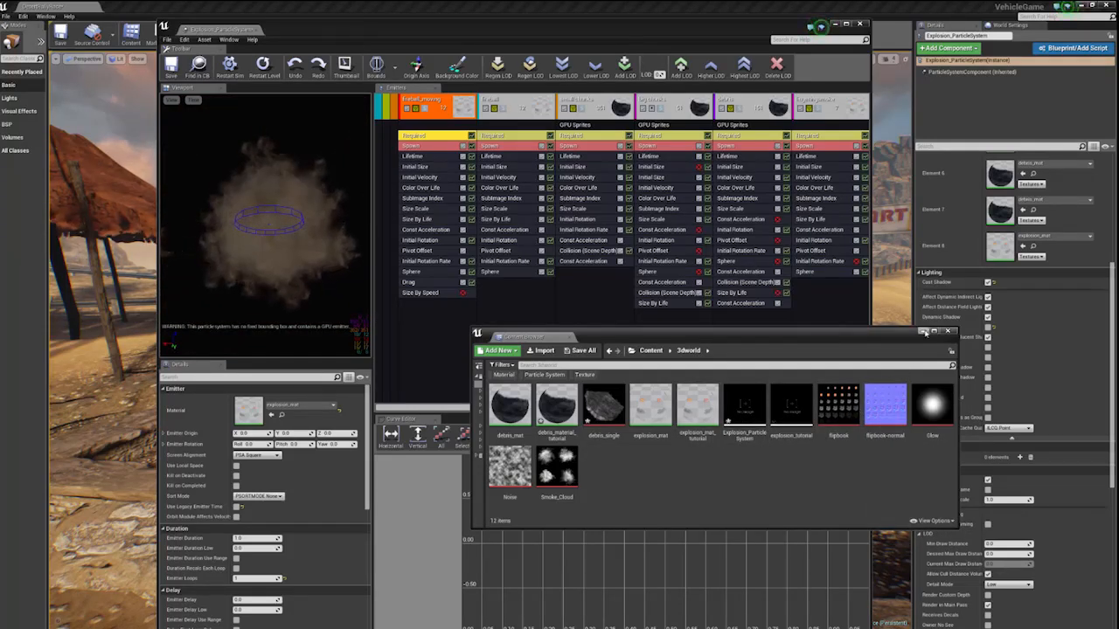
{"action": "left_click", "coordinate": [924, 333]}
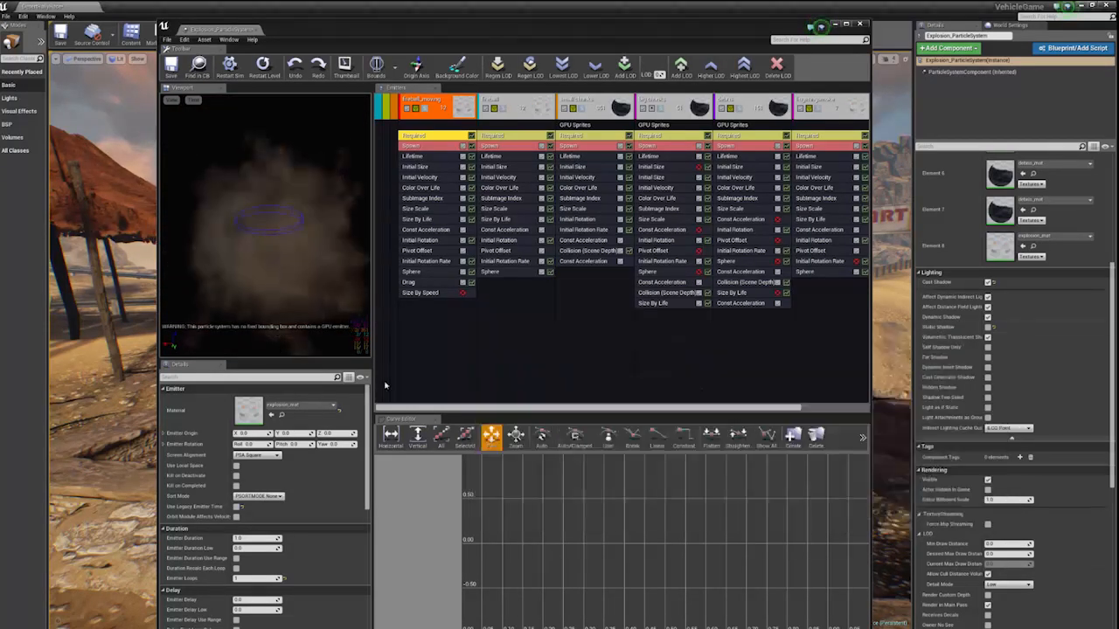